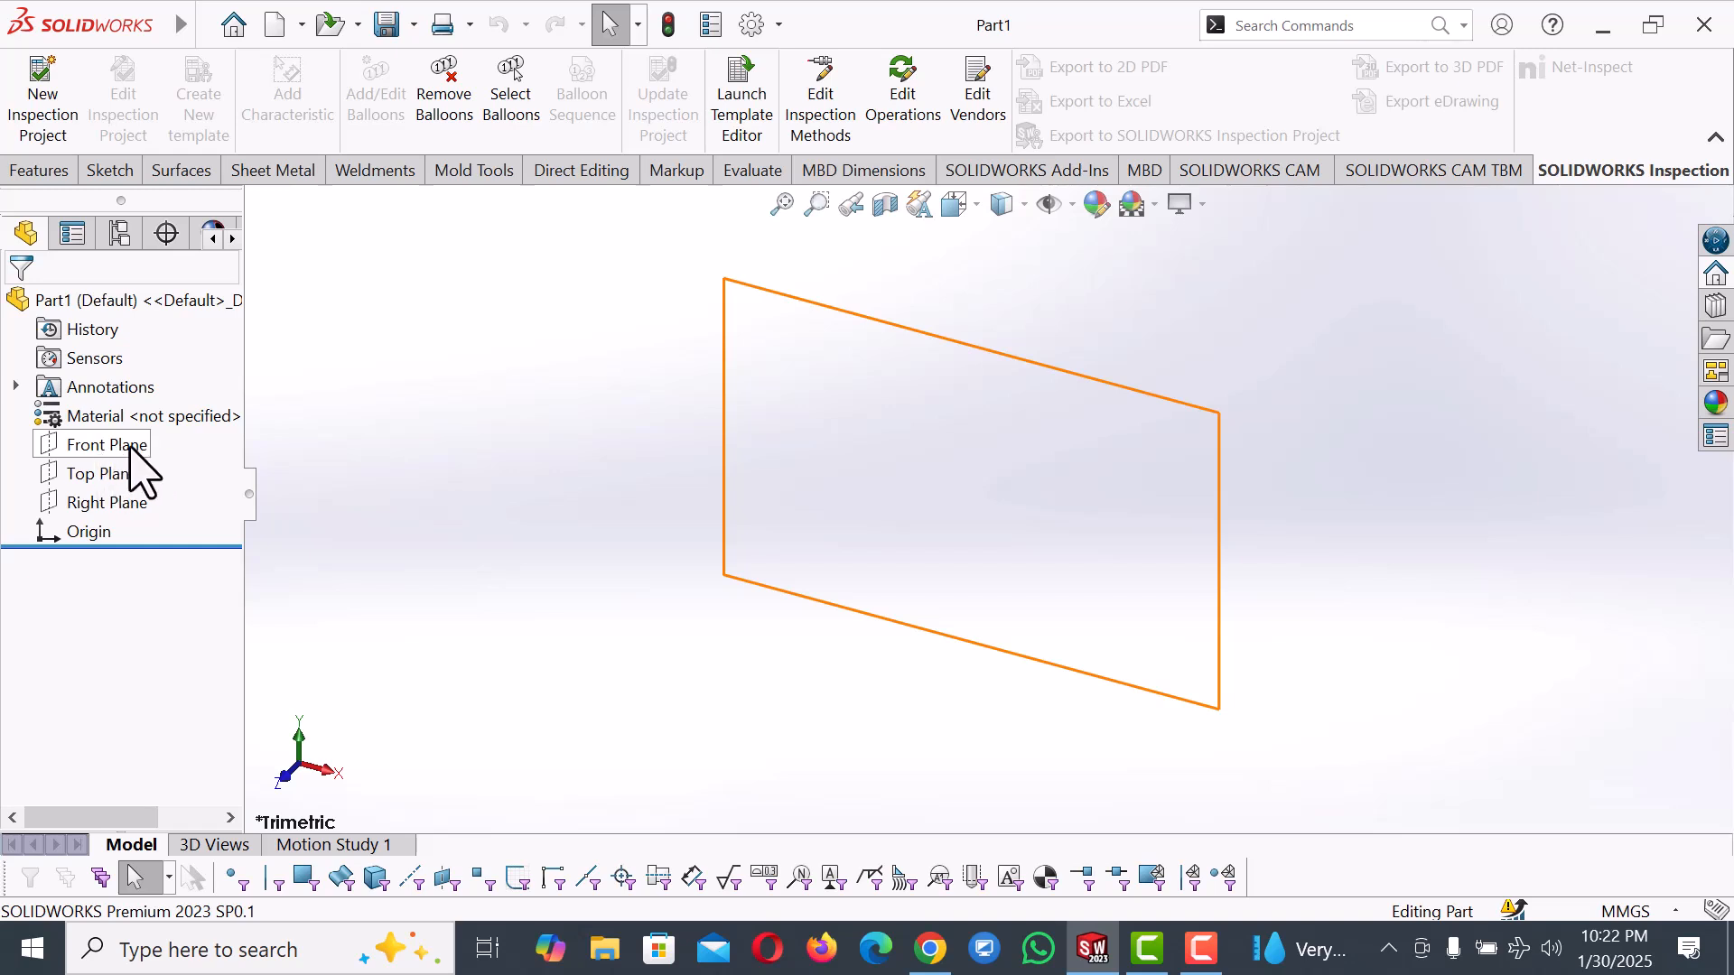
# Start a sketch on the Front Plane and change the viewport background to plain white.
pyautogui.click(127, 446)
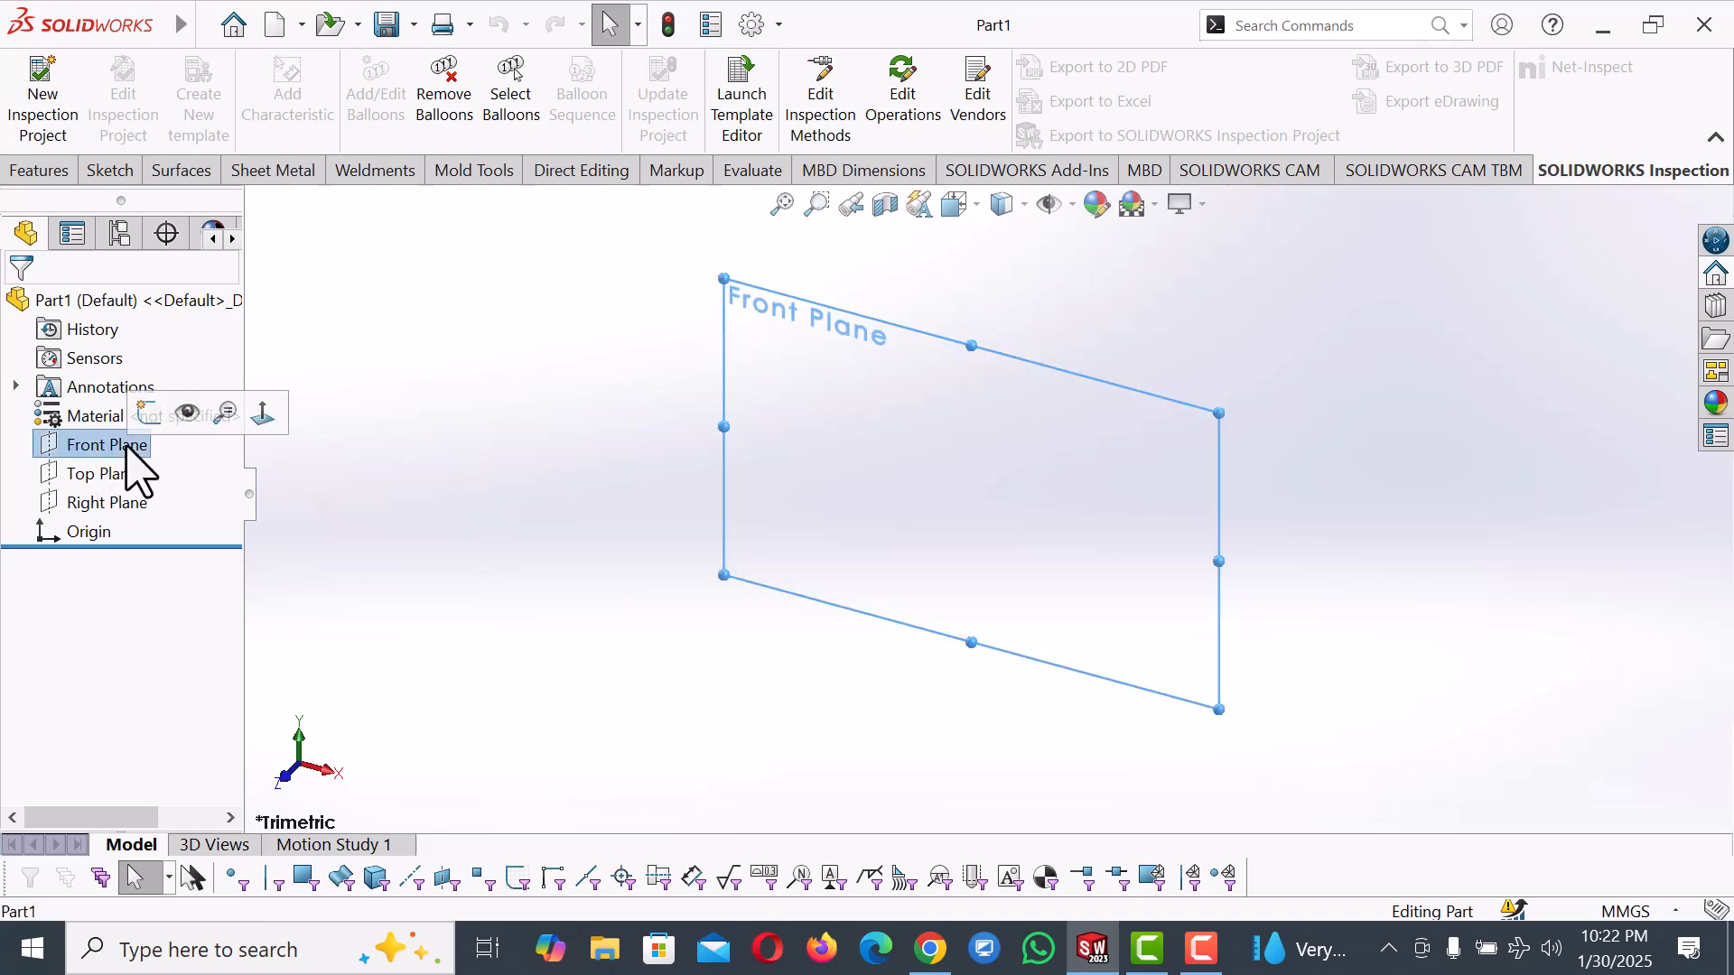
pyautogui.click(145, 411)
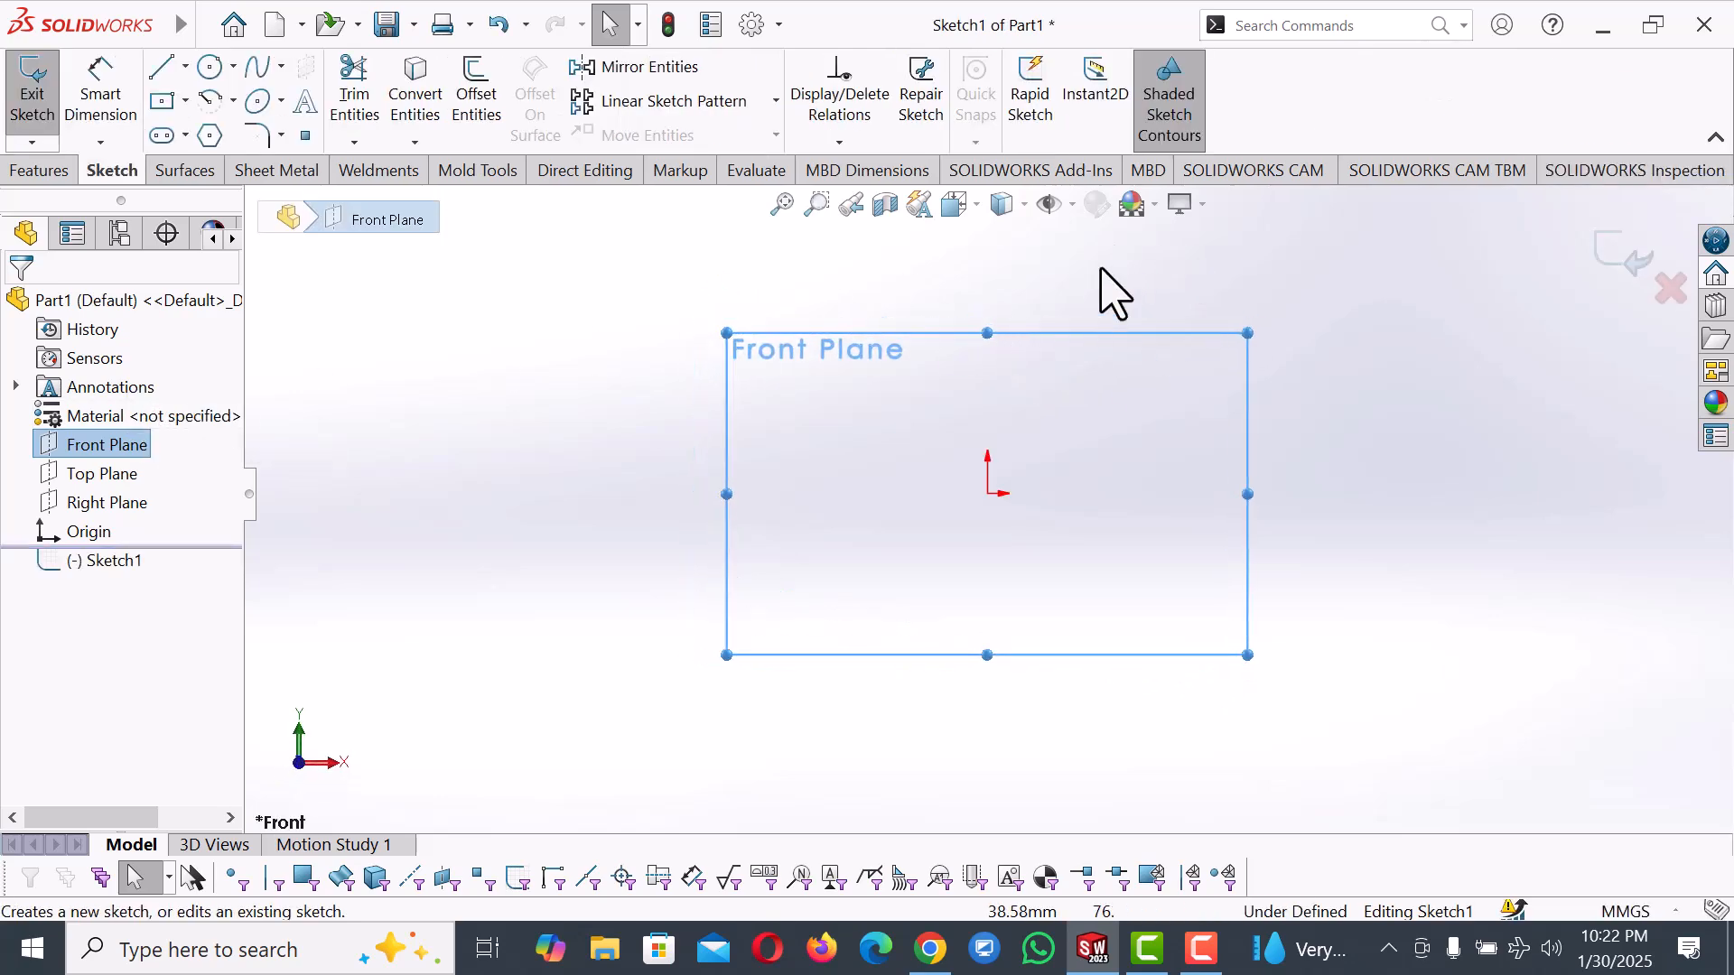
pyautogui.click(1155, 206)
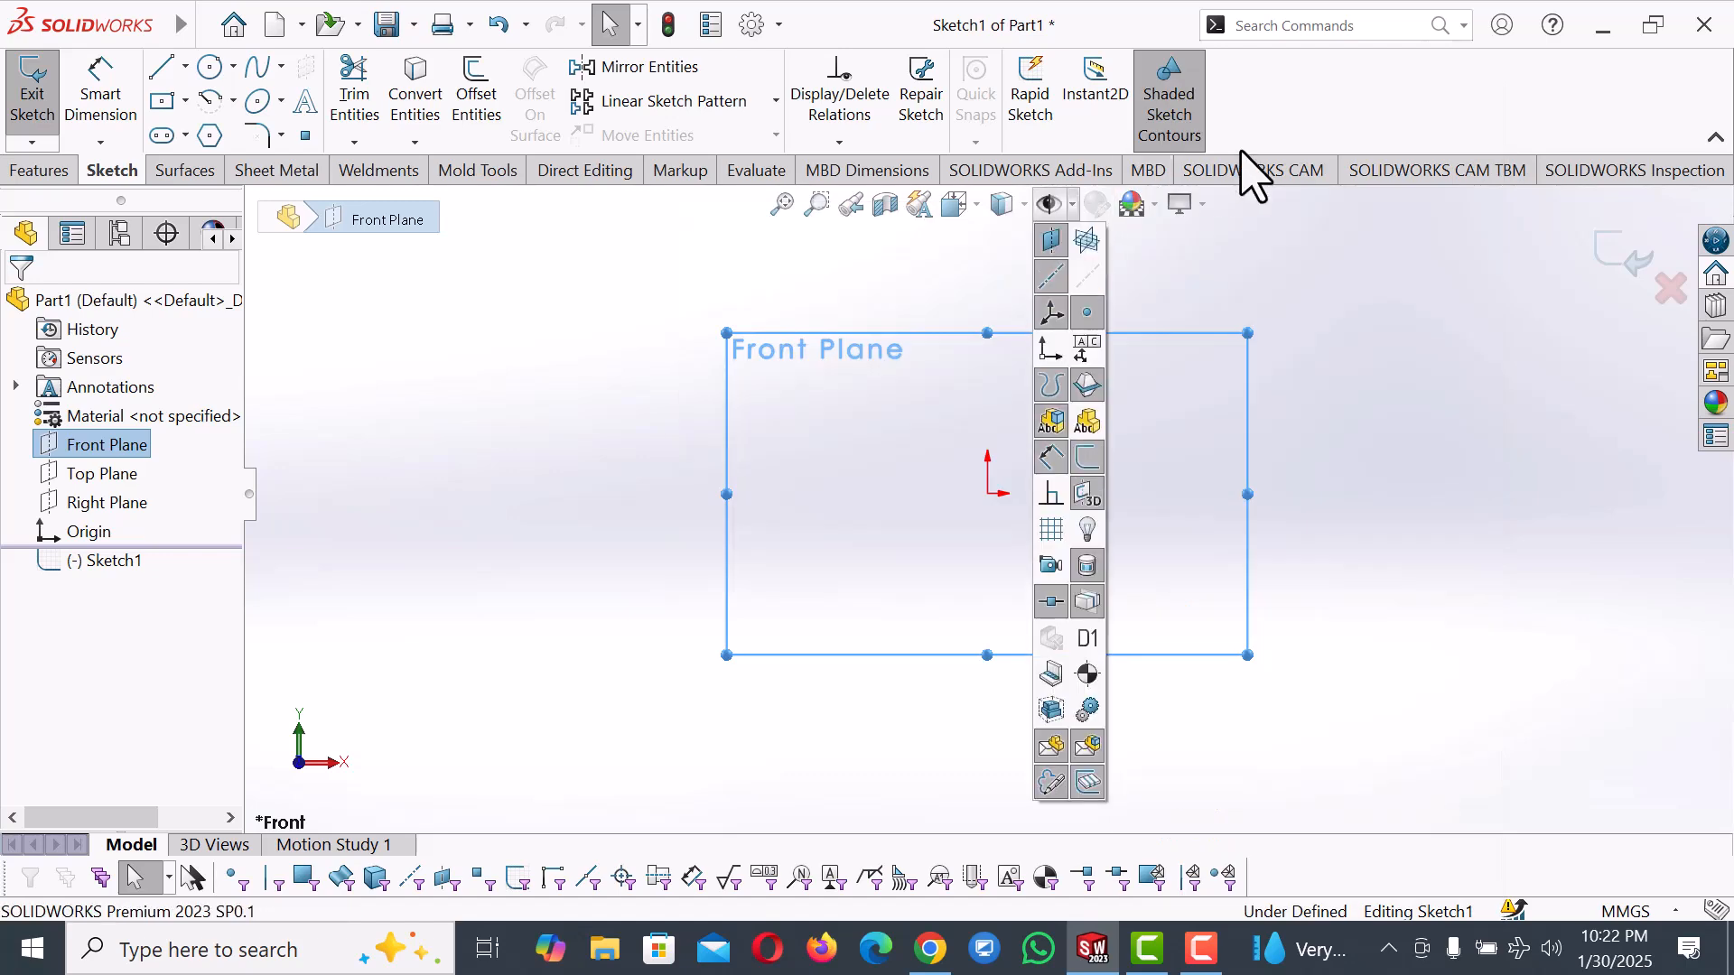
pyautogui.click(1152, 210)
pyautogui.click(1192, 122)
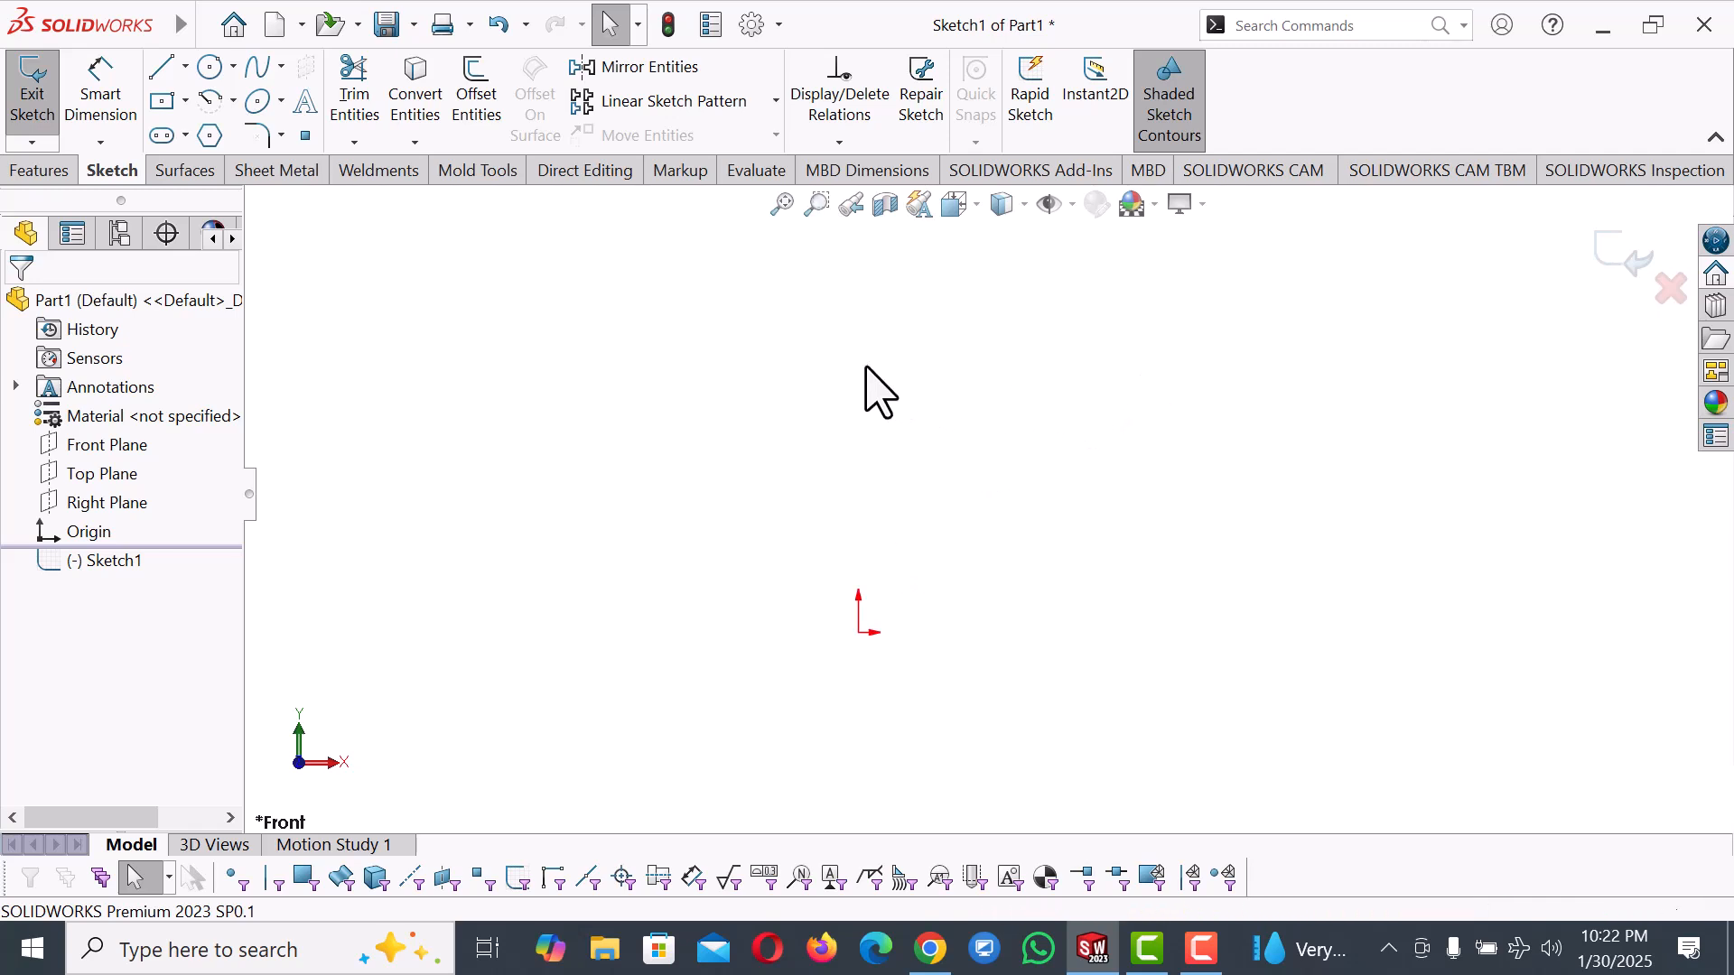
# Sketch an open six-line chain from the origin: a horizontal base about 27 mm long, steep wall, short ledge, slanted rise, horizontal top and downward slant.
pyautogui.click(170, 70)
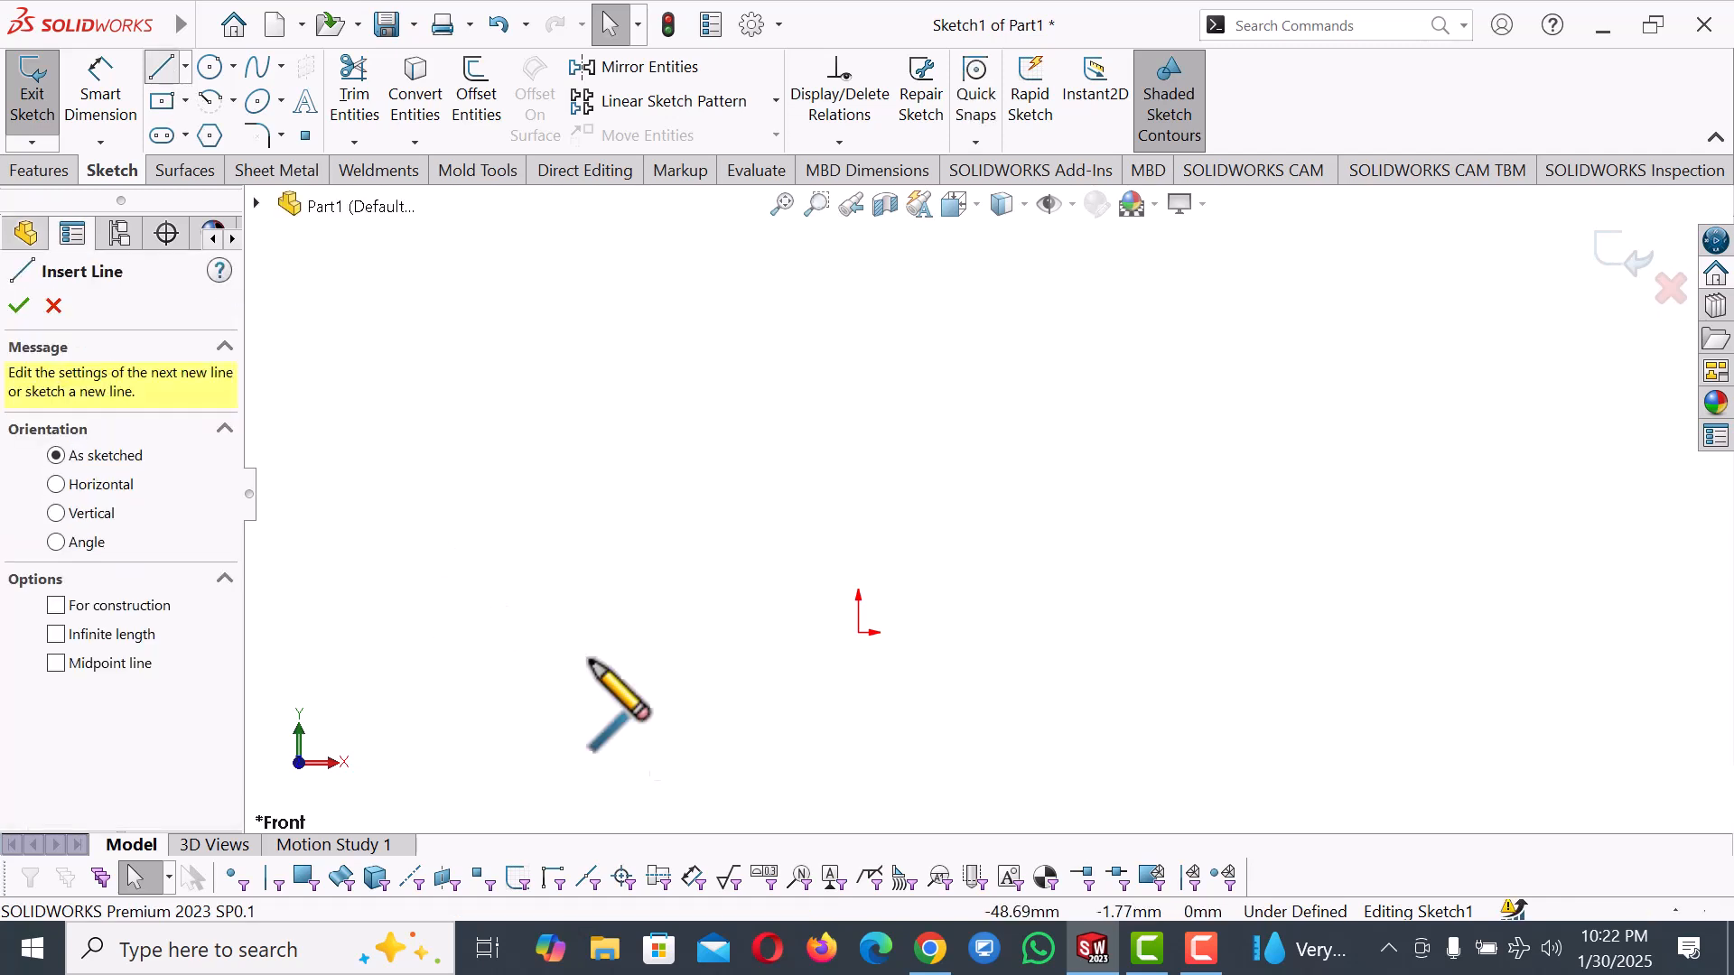
pyautogui.click(858, 632)
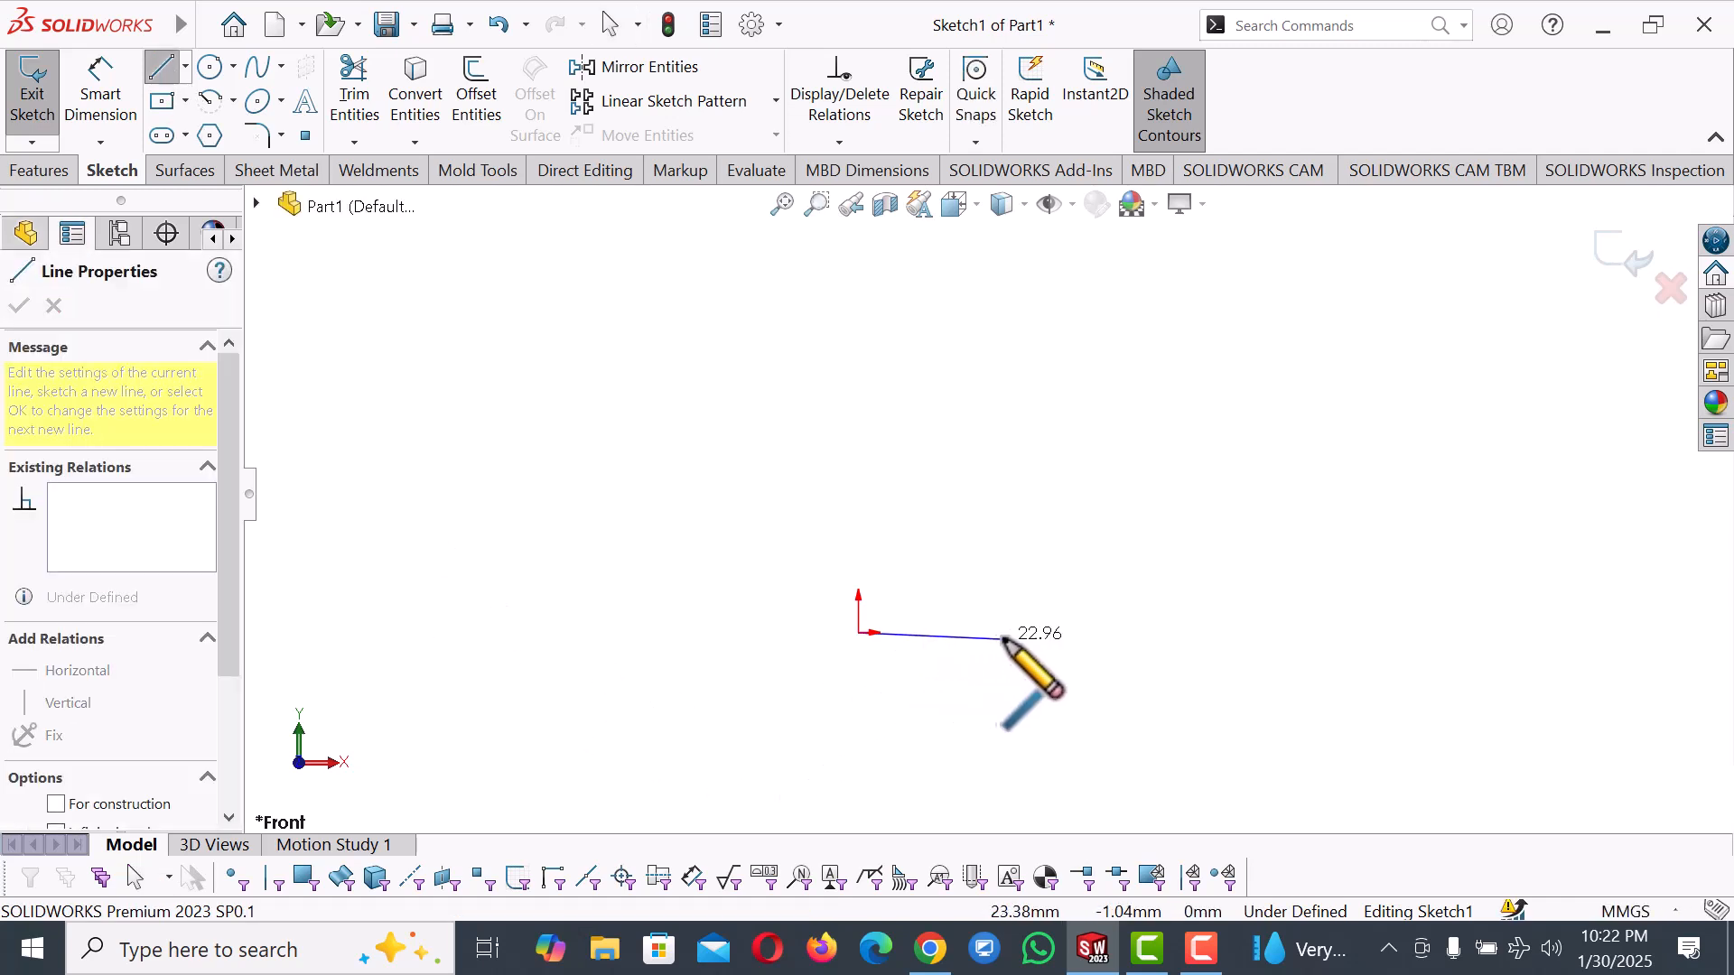
pyautogui.click(1028, 633)
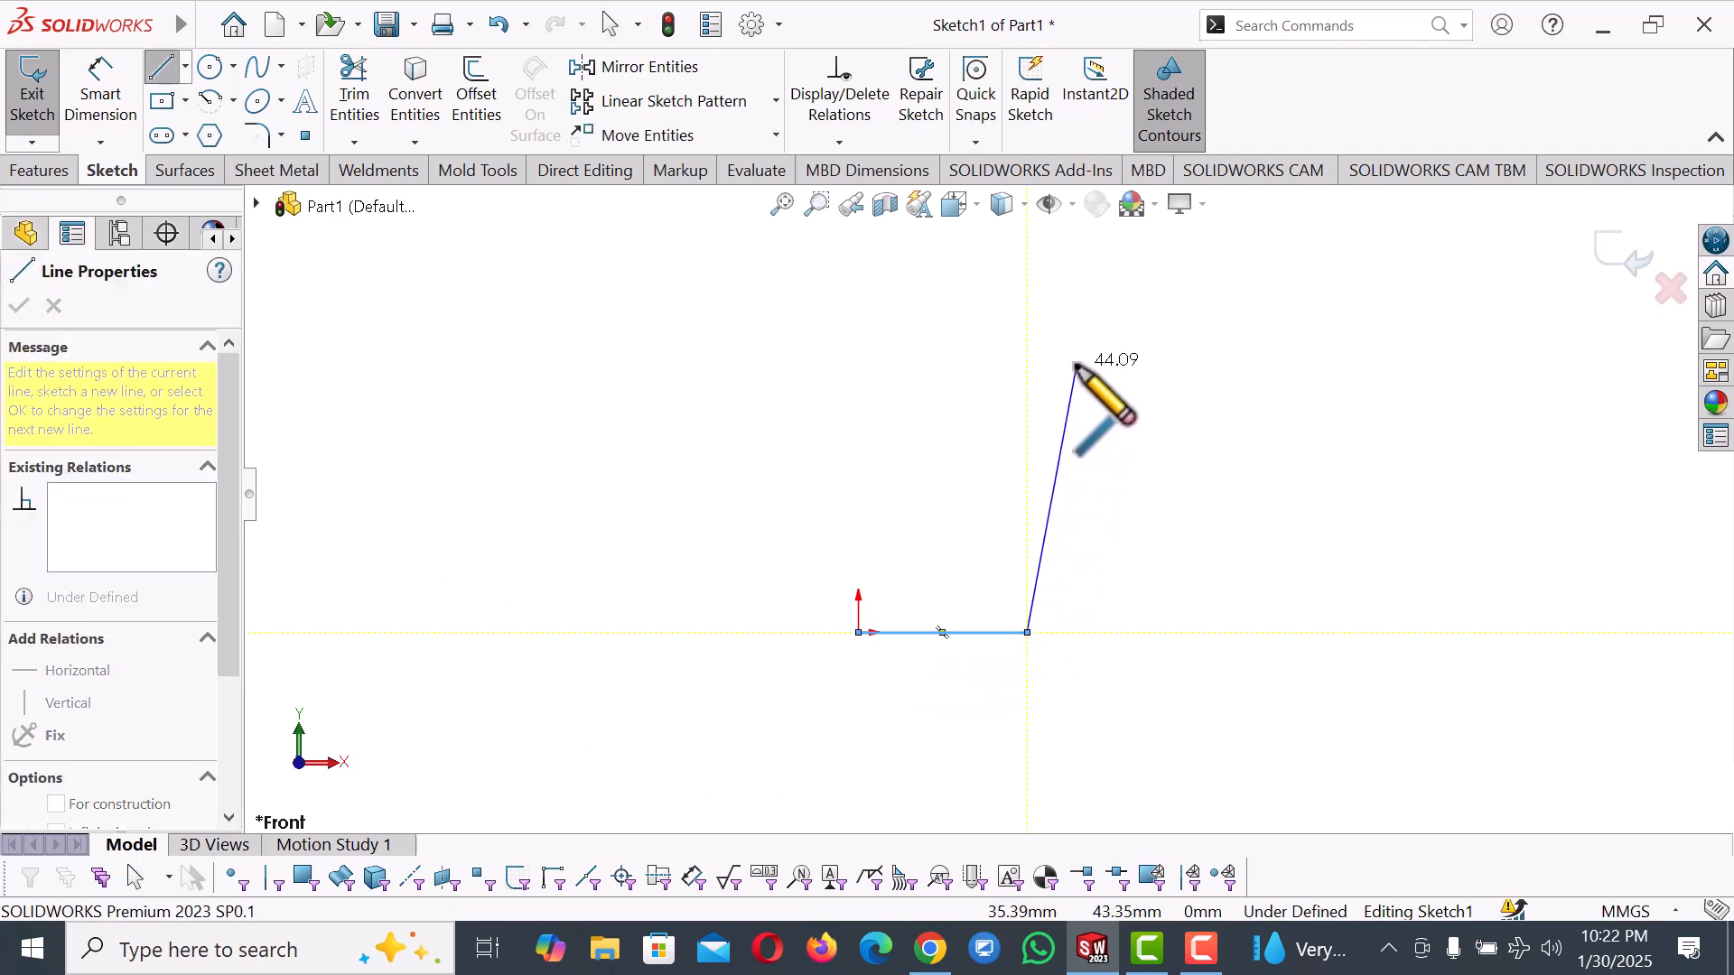
pyautogui.click(1102, 356)
pyautogui.click(1164, 356)
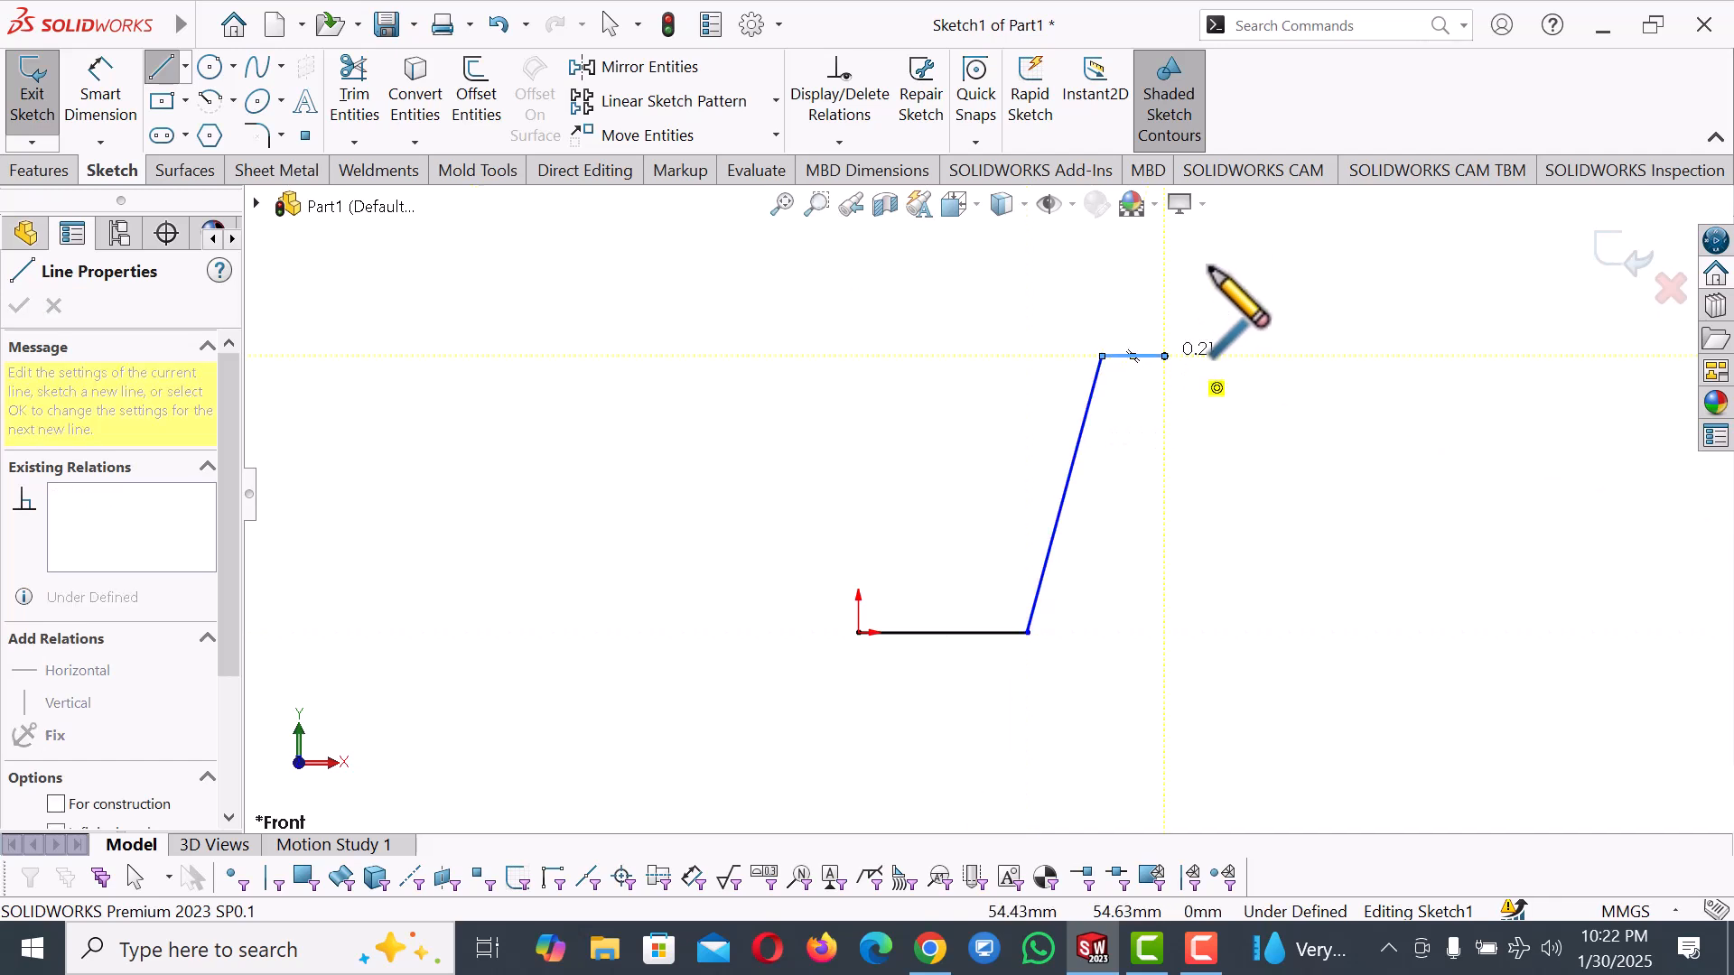
pyautogui.click(1213, 259)
pyautogui.click(1335, 259)
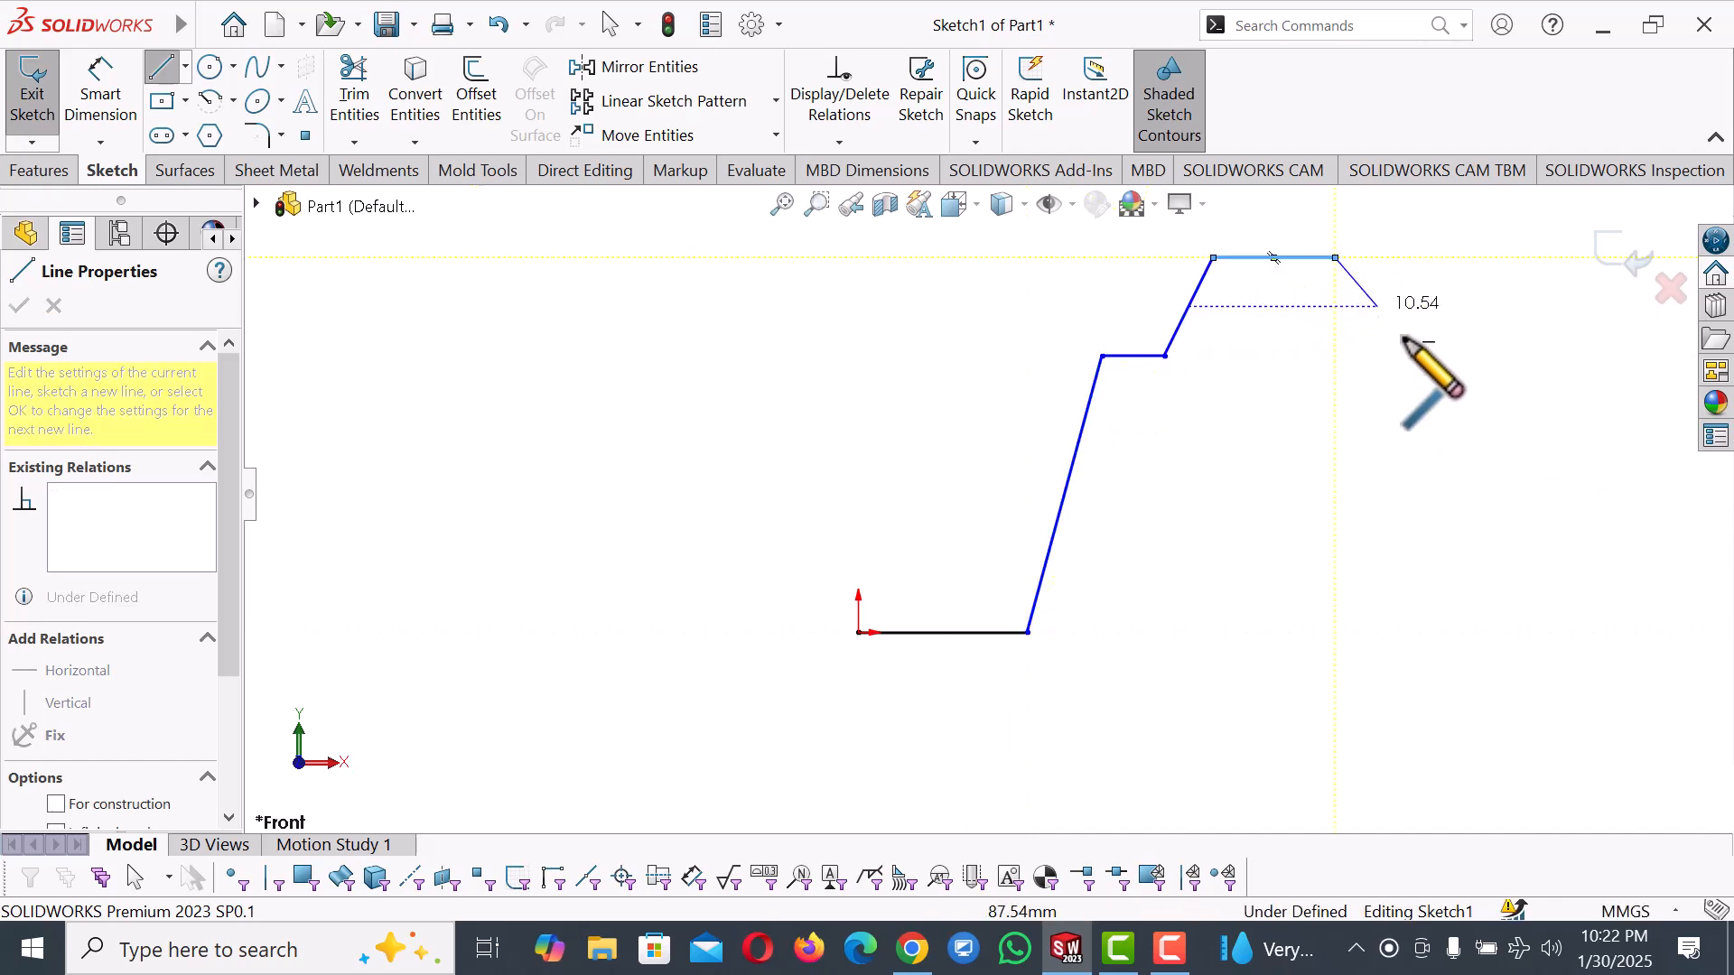
pyautogui.rightClick(1434, 368)
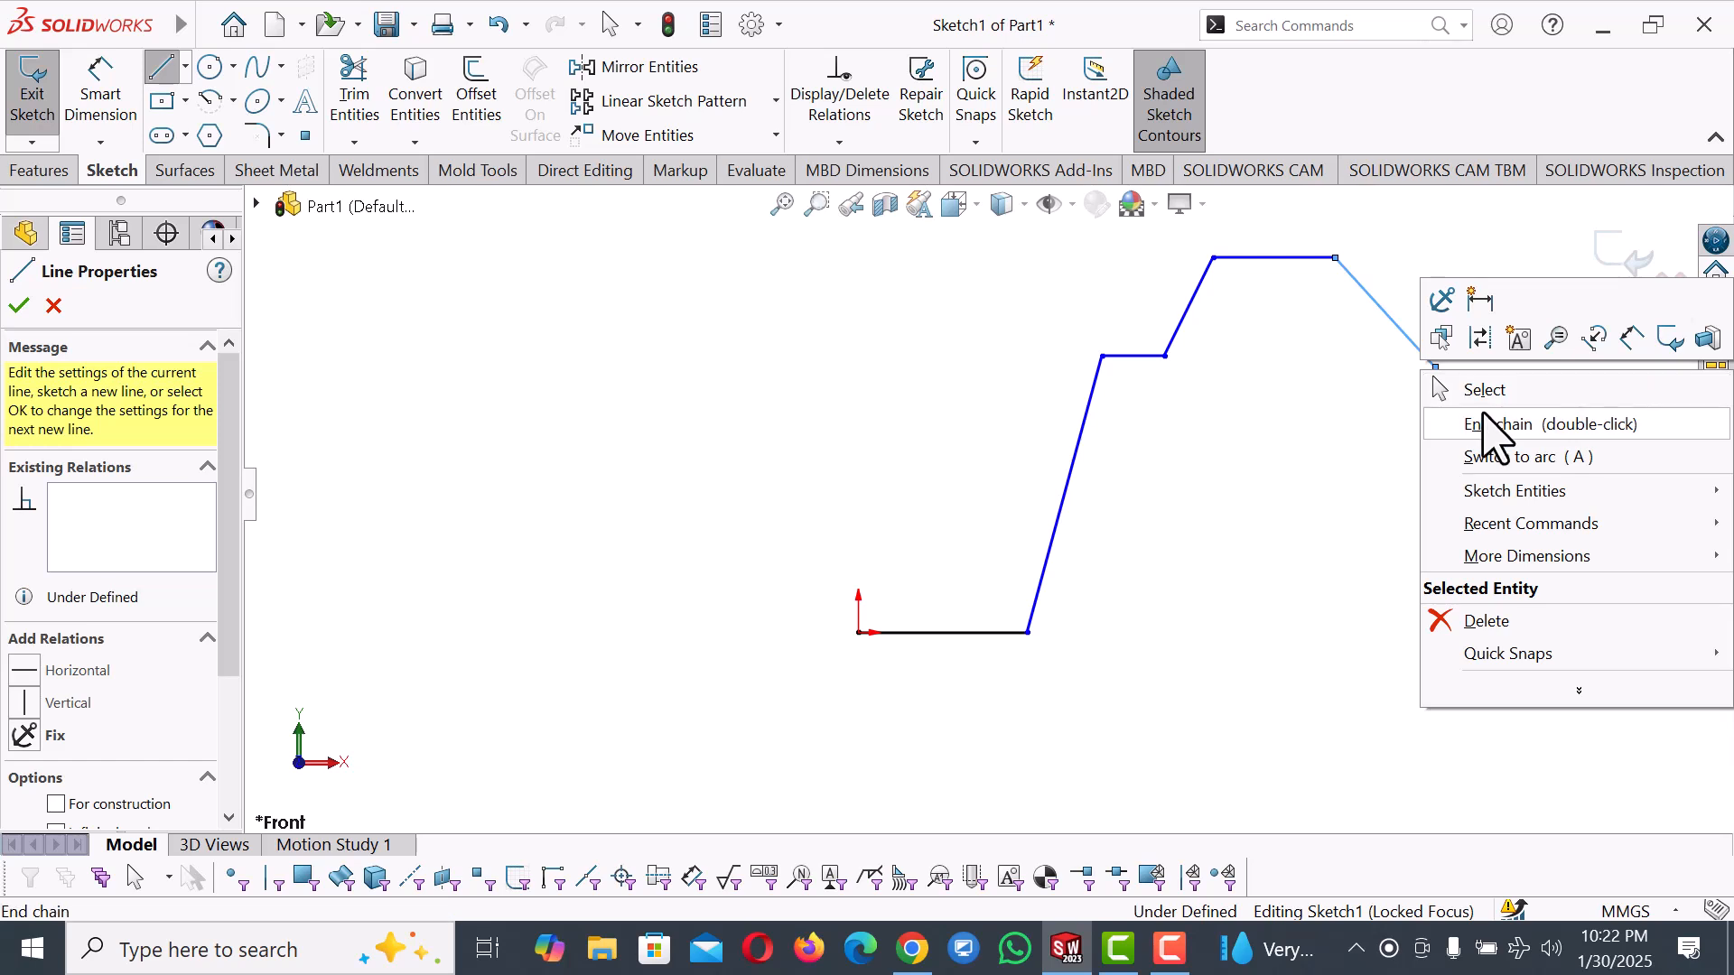
pyautogui.click(1481, 388)
# Dimension the horizontal base line starting at the origin to 95 mm.
pyautogui.scroll(3, 1219, 632)
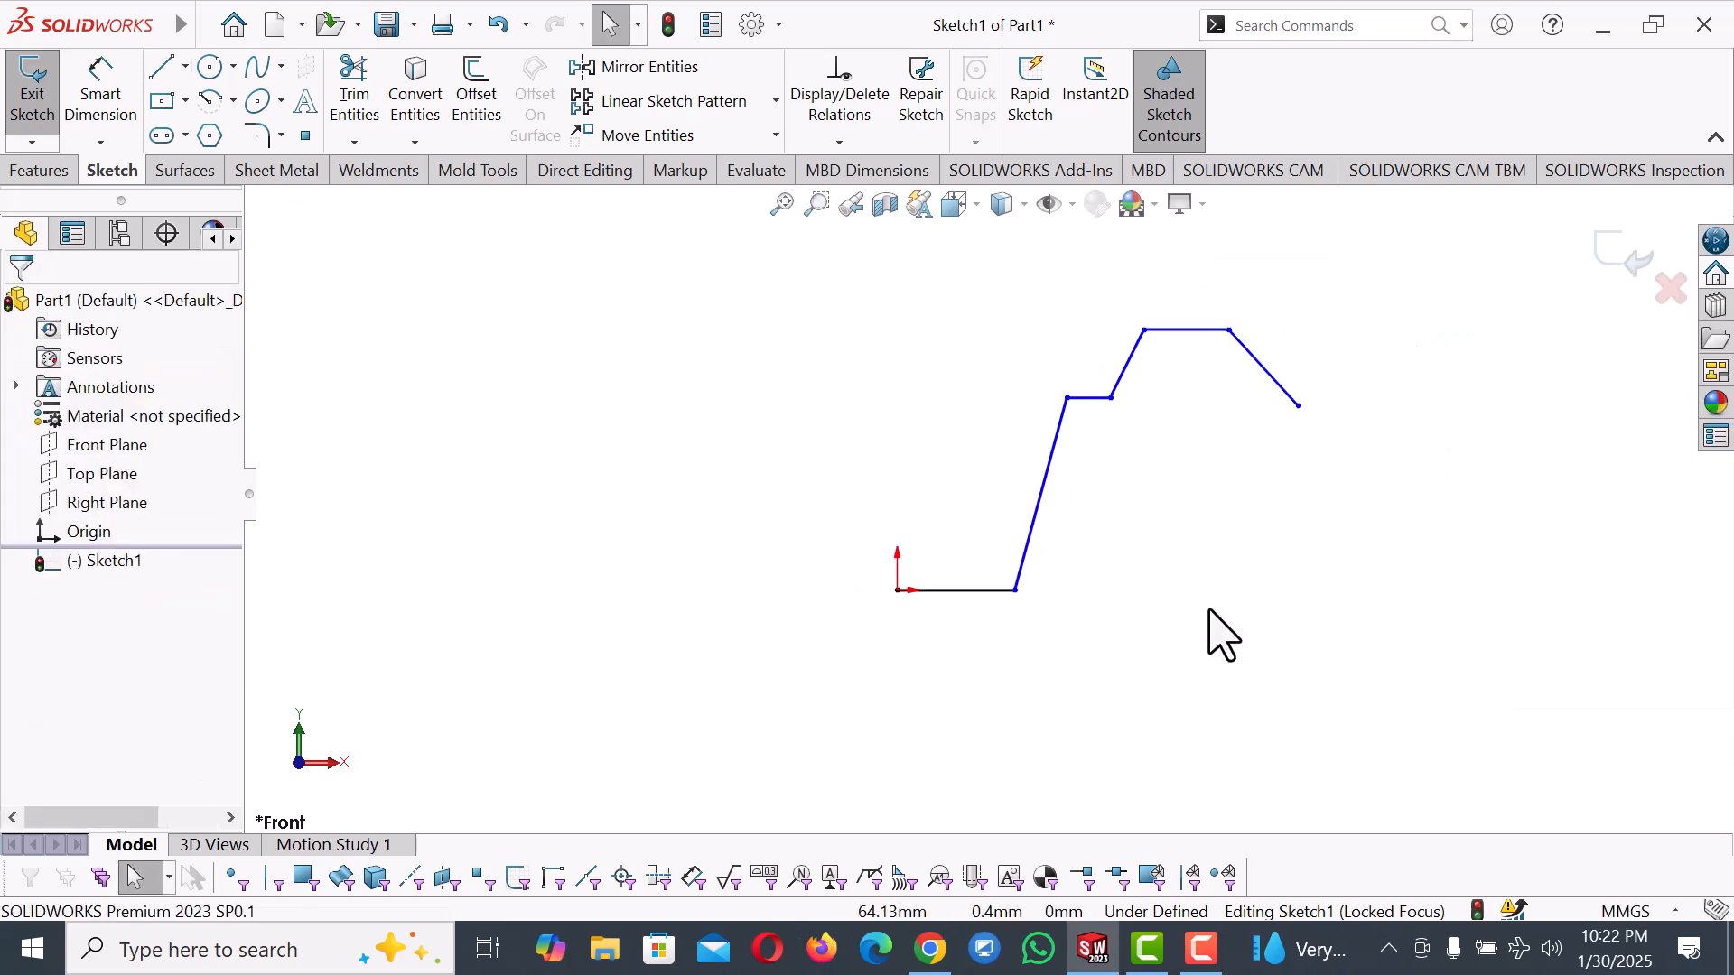
pyautogui.moveTo(1154, 678); pyautogui.dragTo(1153, 600, button='right')
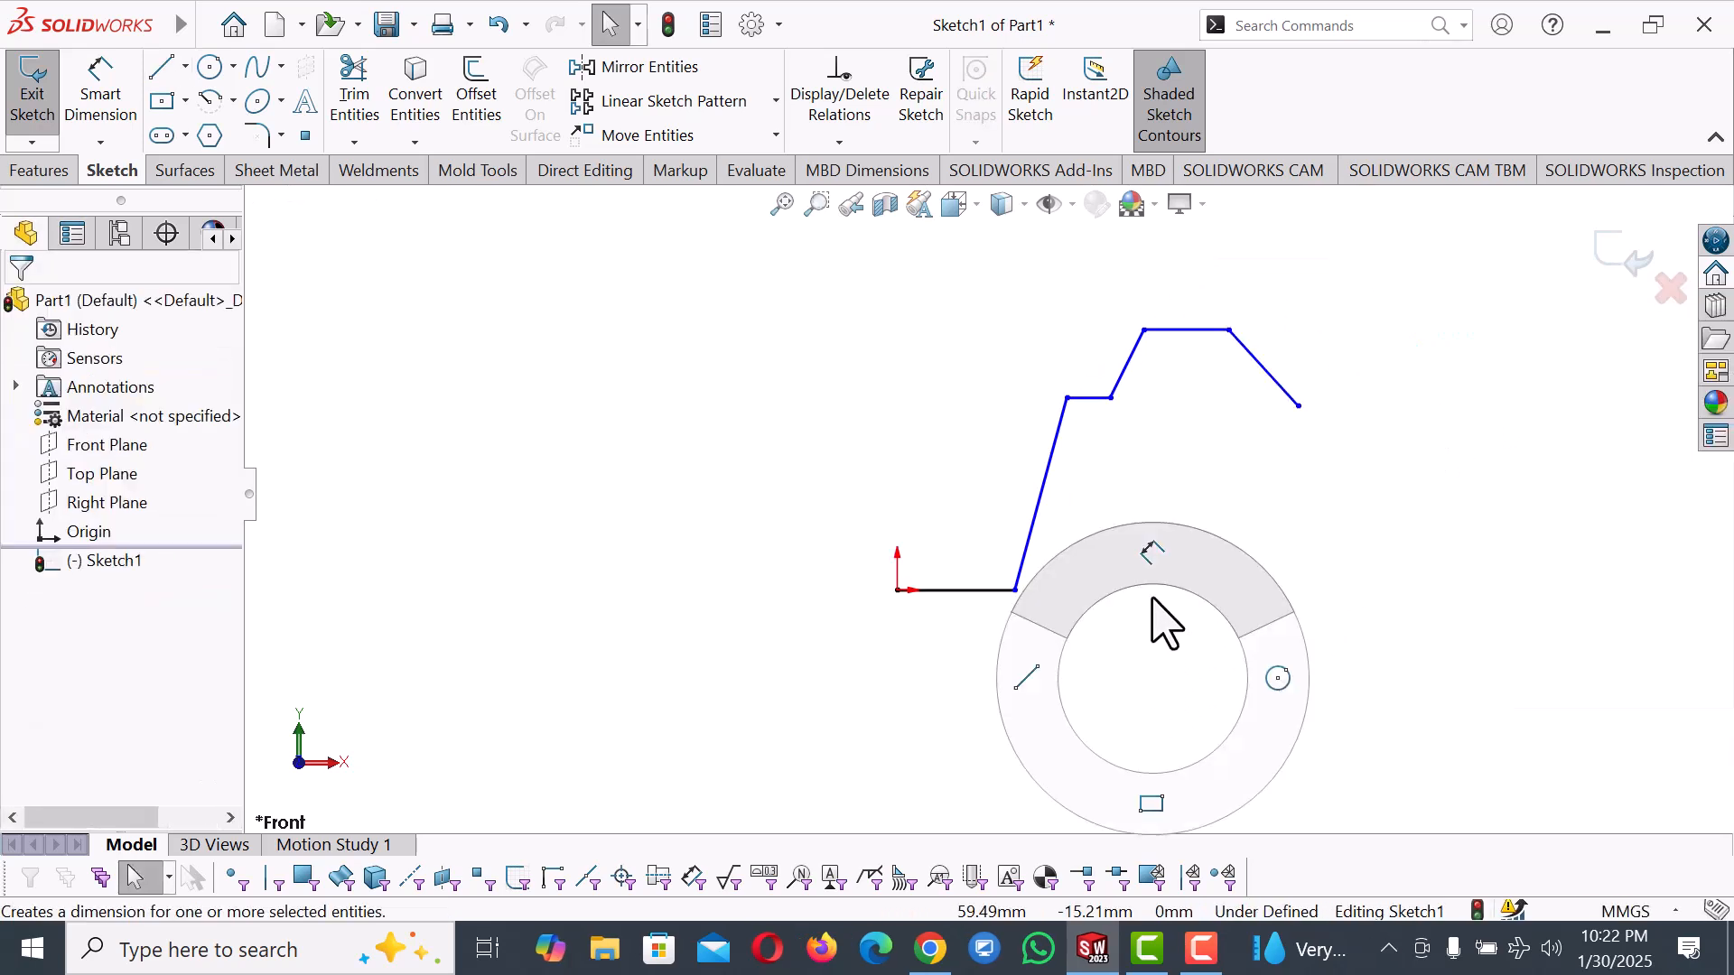
pyautogui.click(967, 591)
pyautogui.click(972, 643)
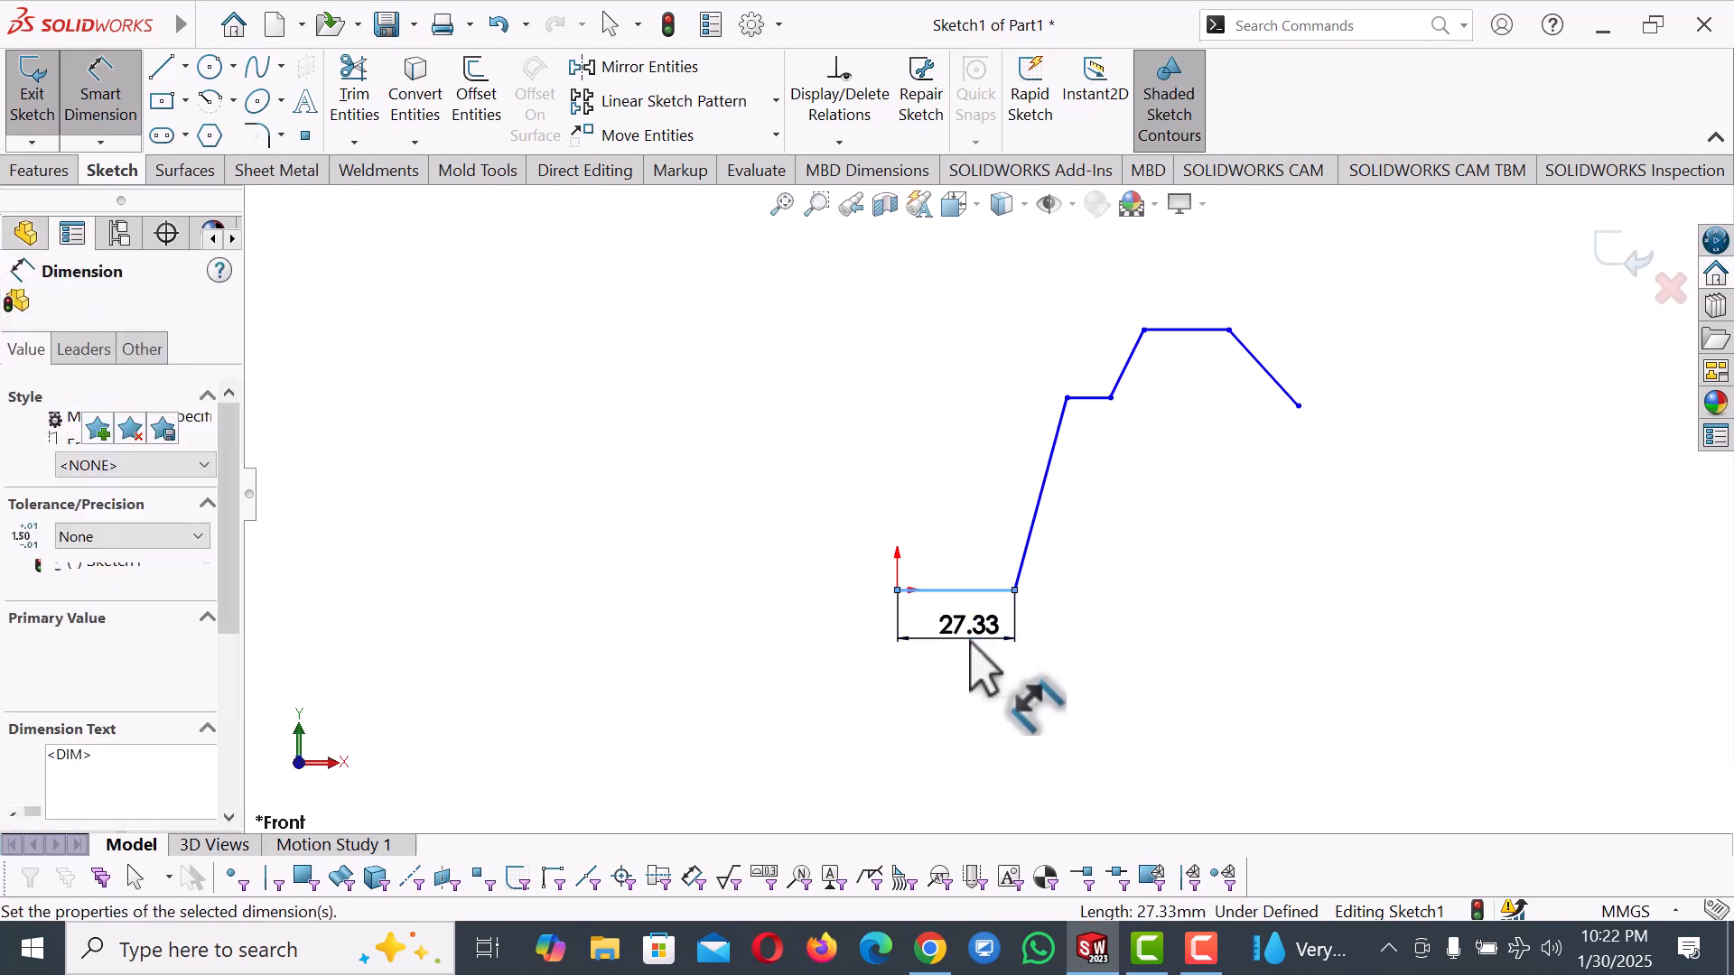
pyautogui.write('9')
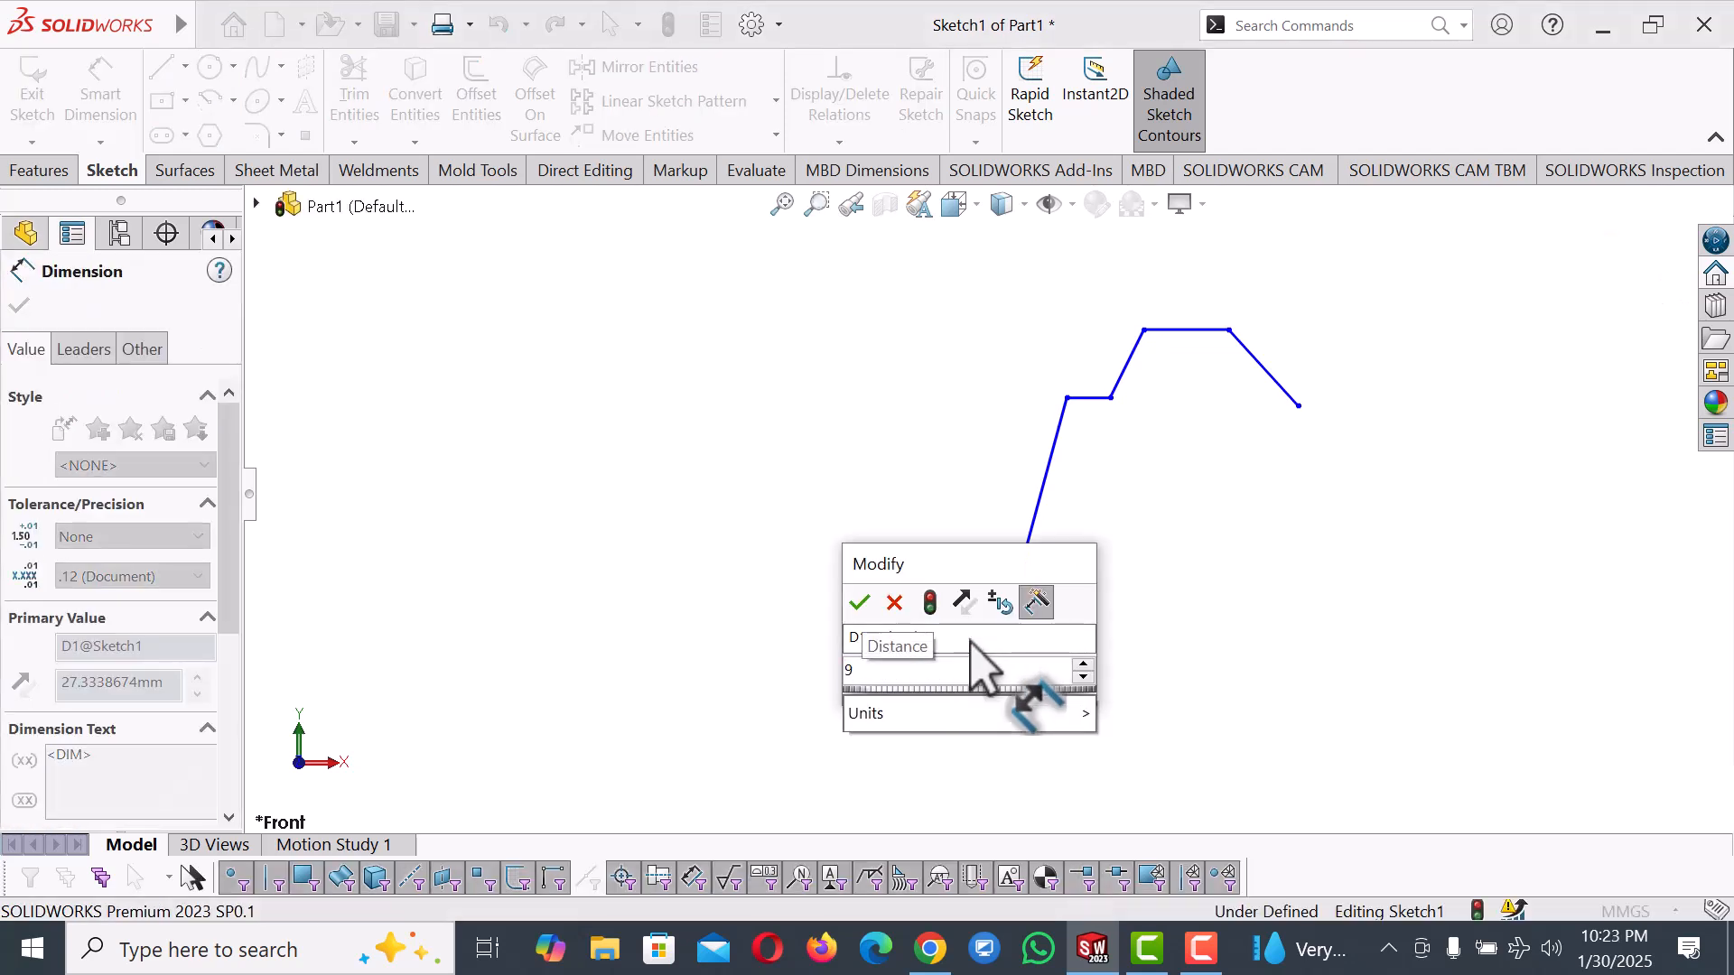
pyautogui.press('Return')
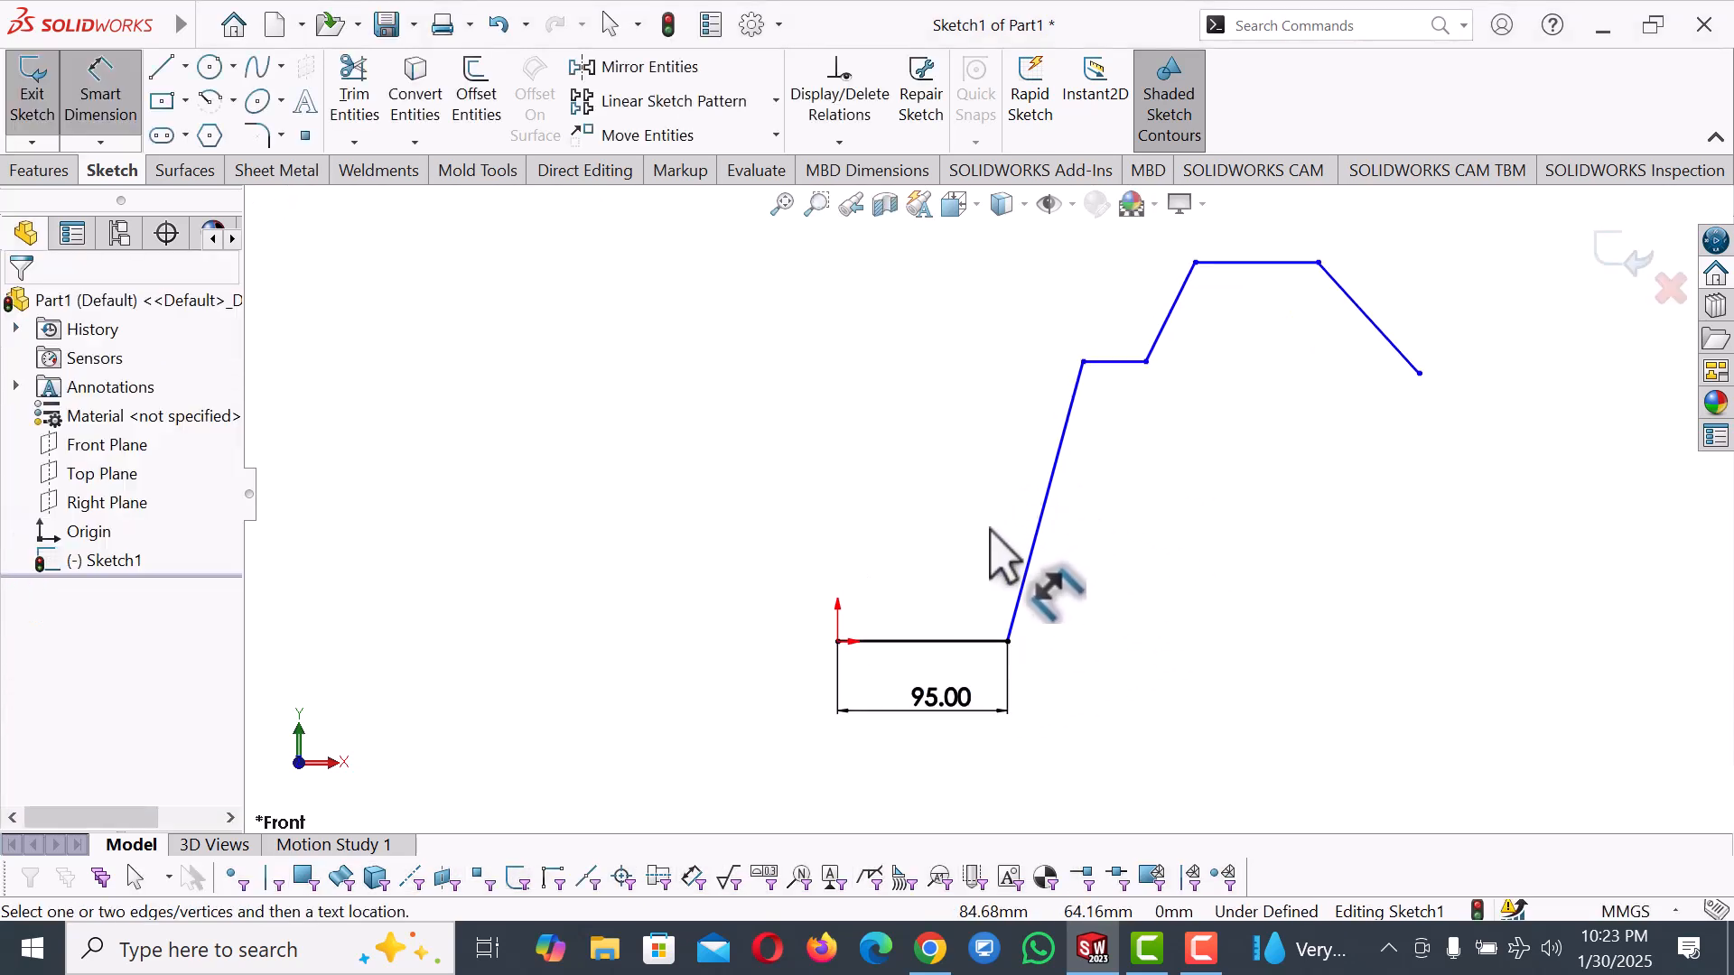
# Dimension the steep wall line's vertical height between base and ledge to 257 mm.
pyautogui.click(1029, 570)
pyautogui.click(1158, 565)
pyautogui.write('257')
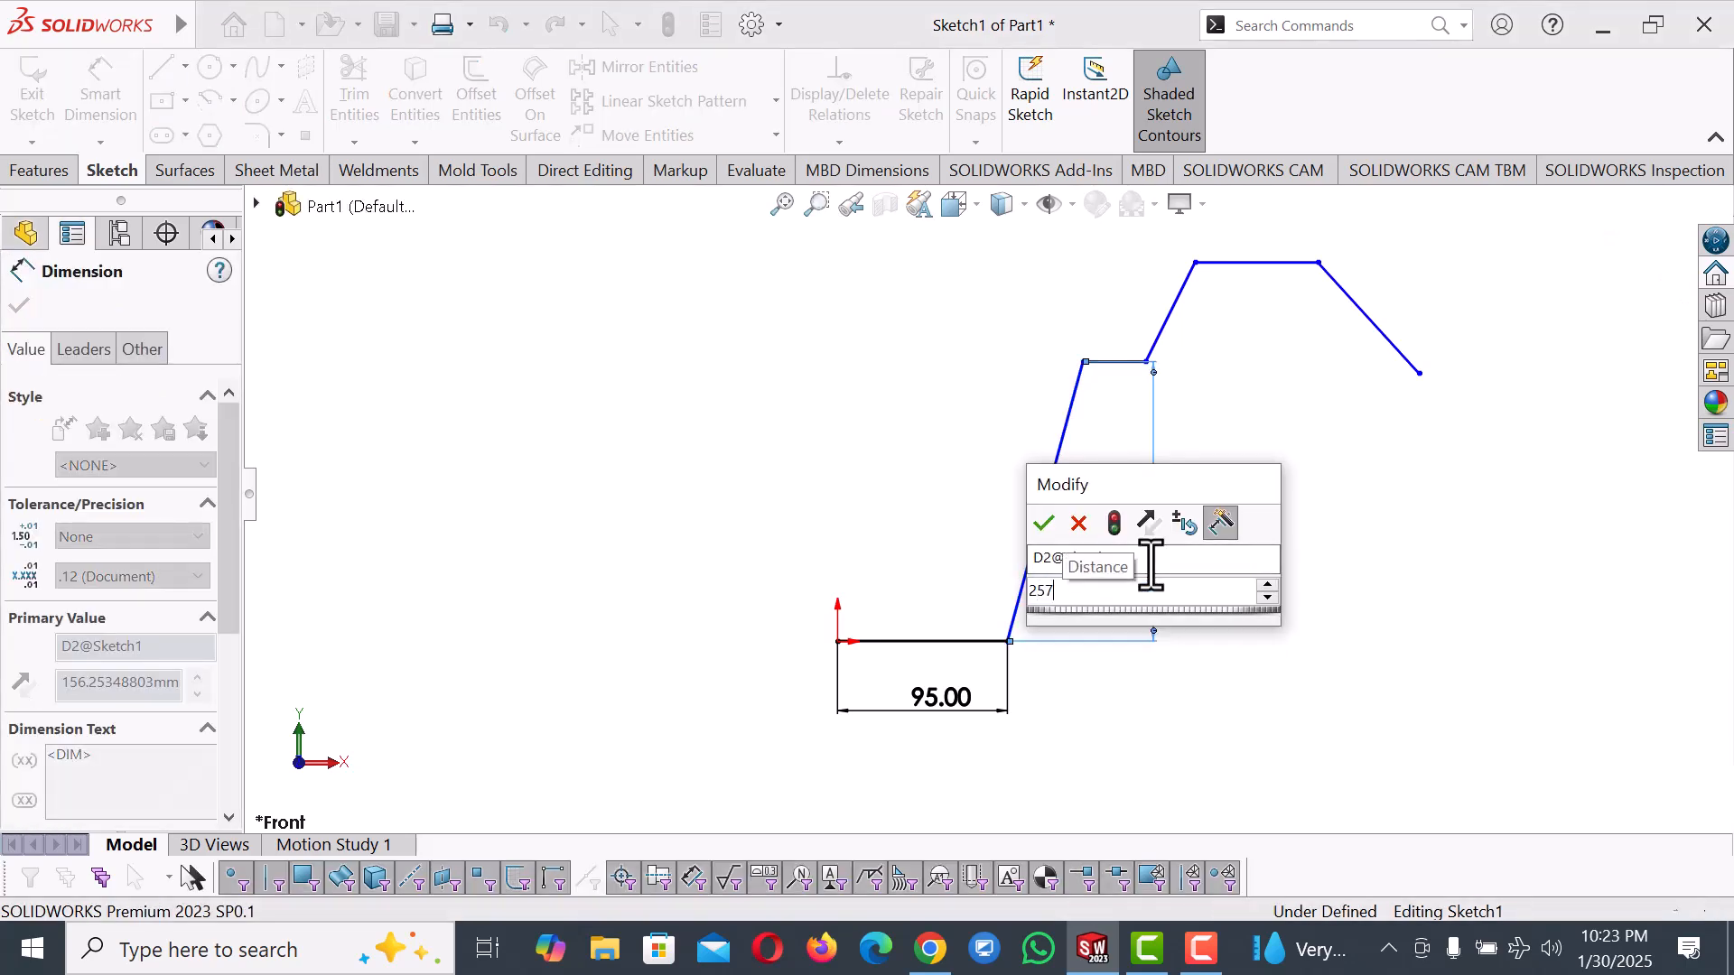
pyautogui.press('Return')
# Dimension the horizontal distance between the ledge's outer end and the chain's free endpoint to 20 mm.
pyautogui.scroll(2, 1200, 473)
pyautogui.scroll(-4, 1096, 387)
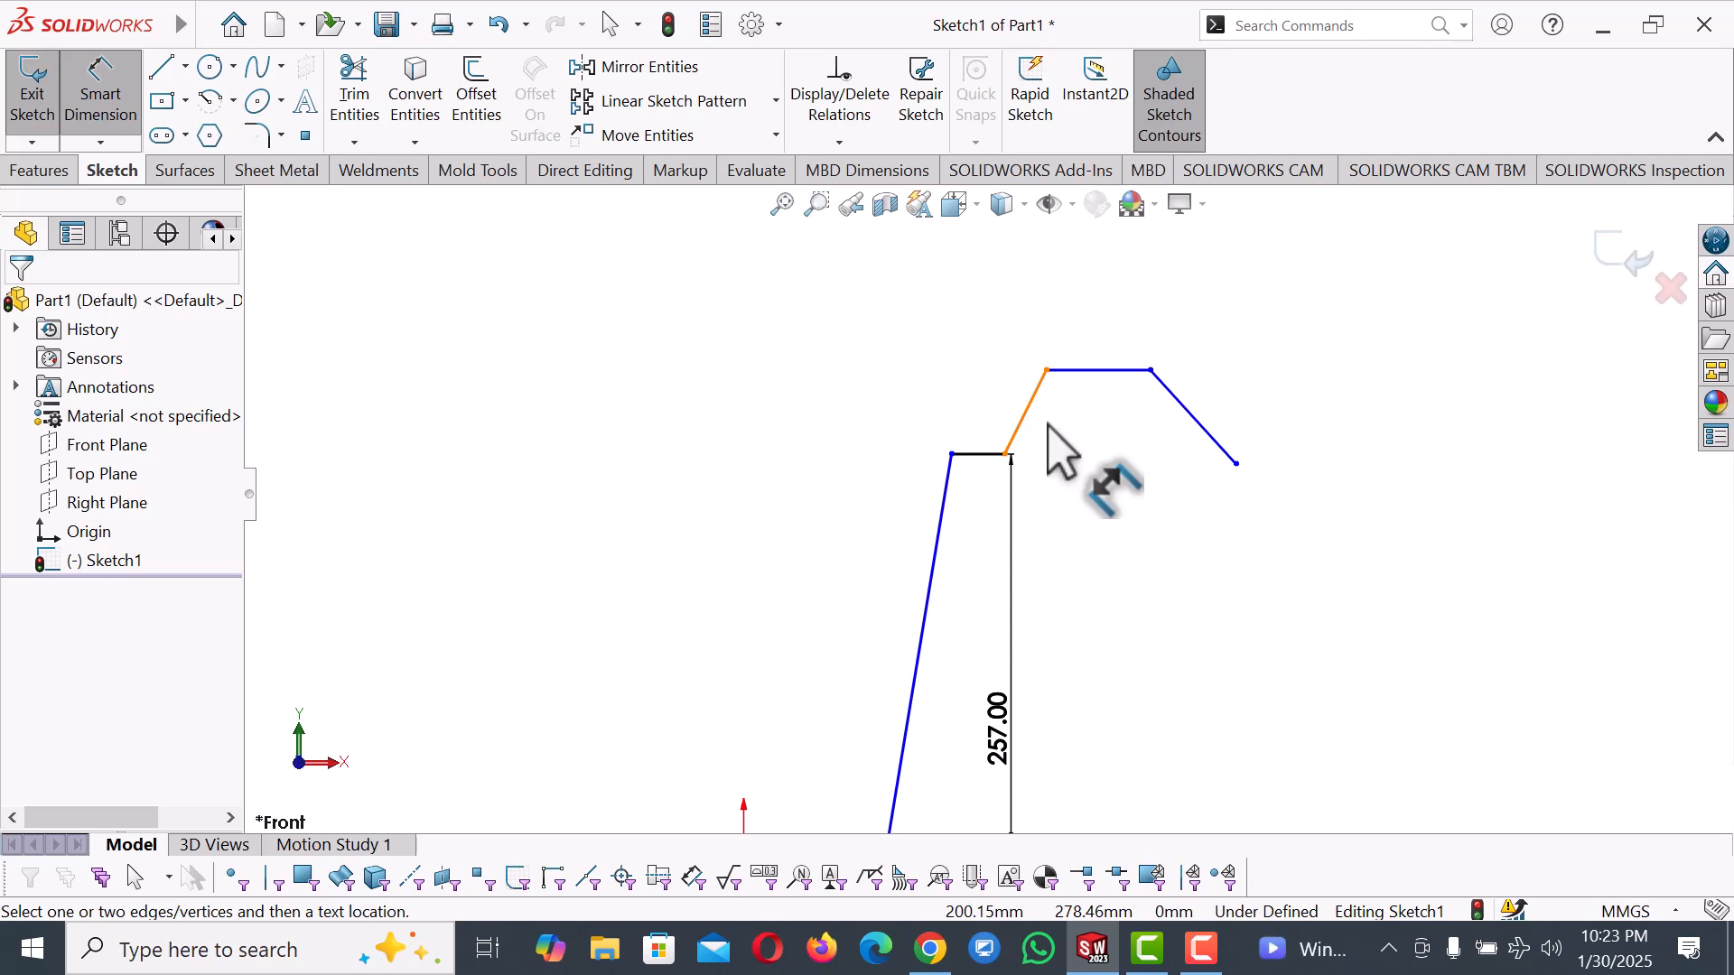
pyautogui.click(1007, 454)
pyautogui.click(1237, 464)
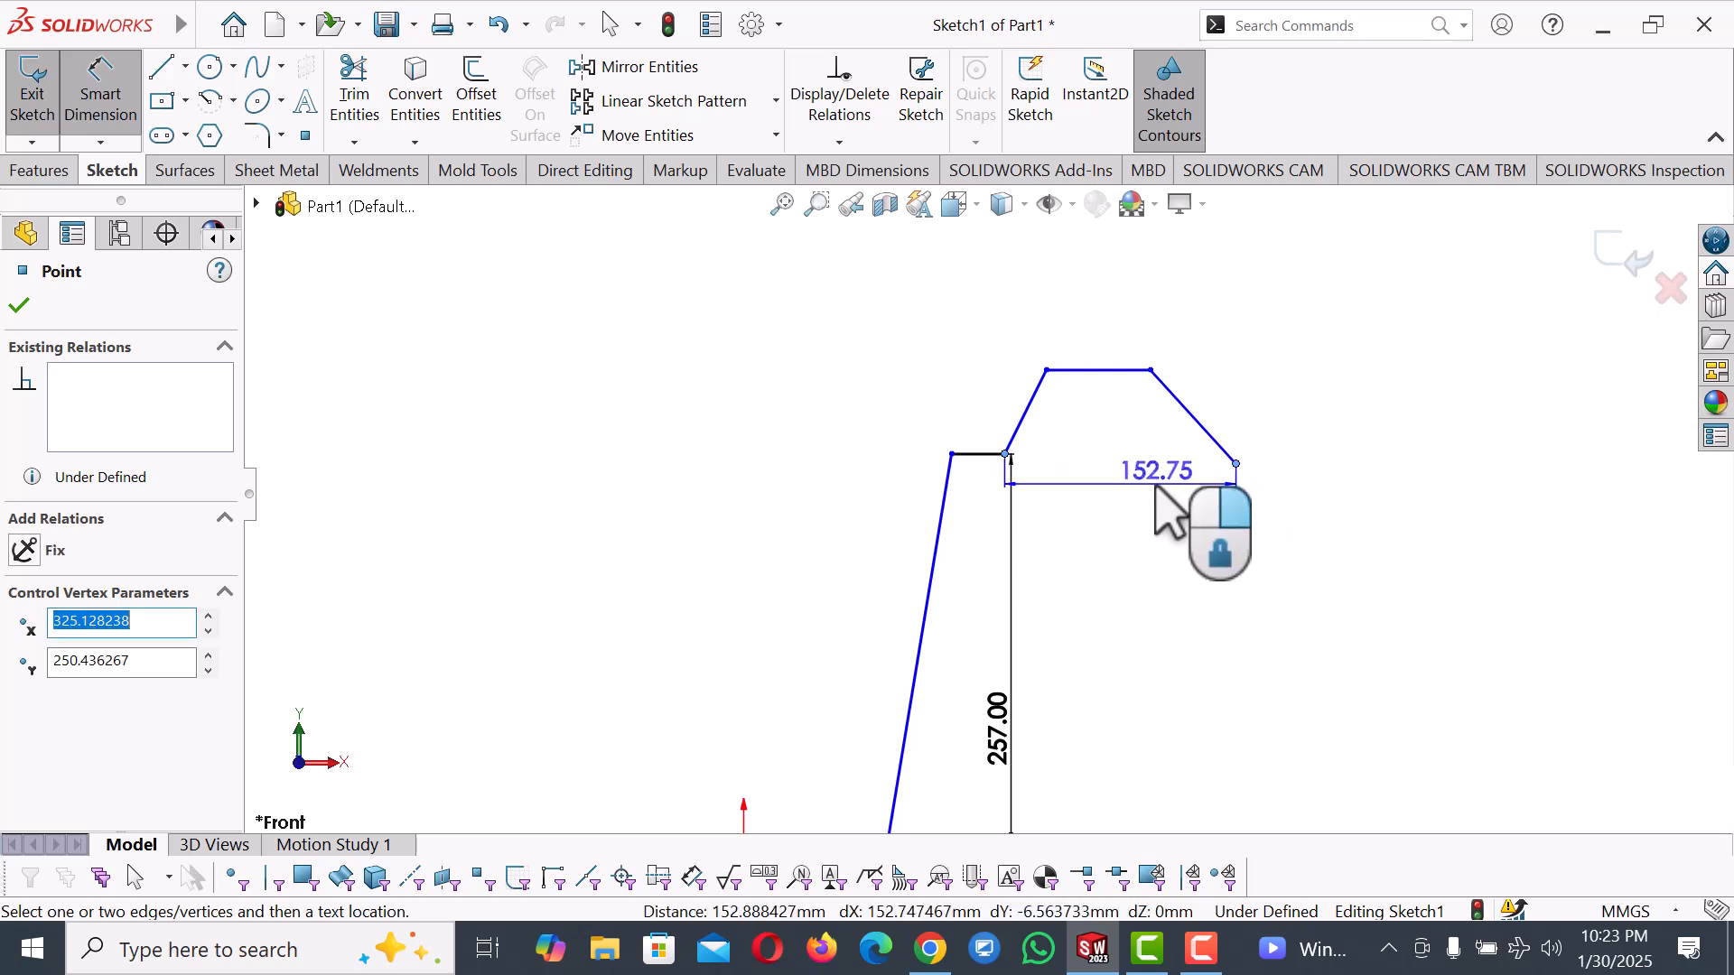
pyautogui.click(1164, 504)
pyautogui.write('2')
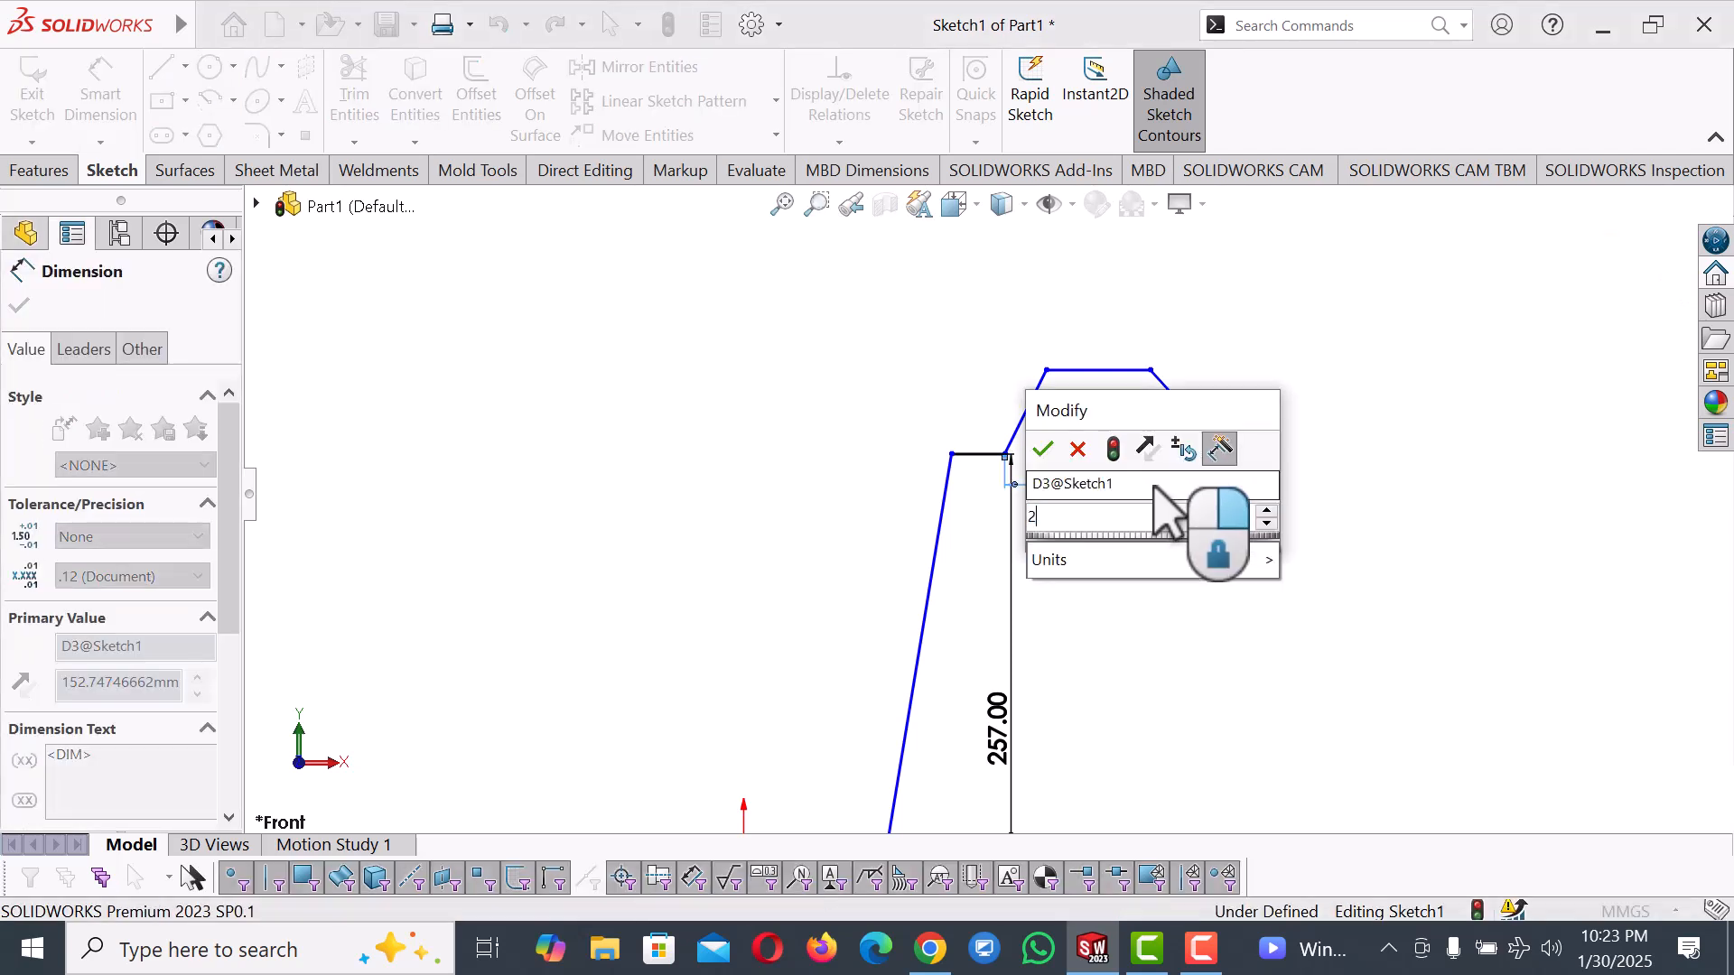
pyautogui.press('Return')
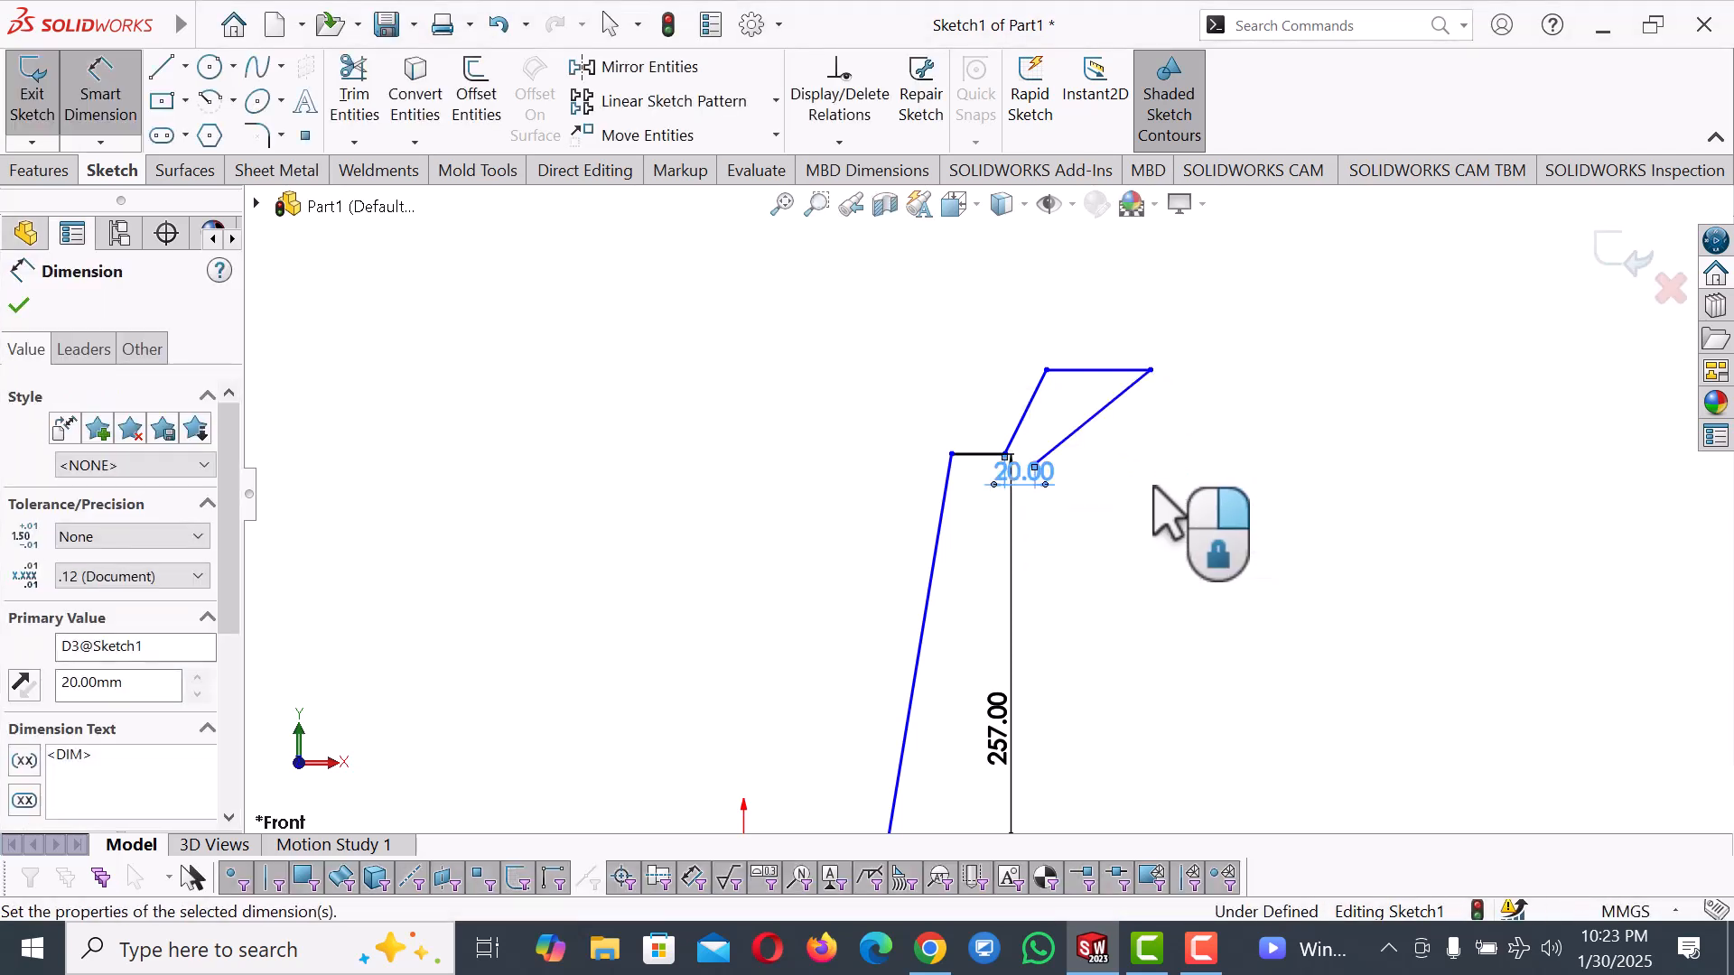
# Dimension the topmost horizontal line of the profile to 16 mm.
pyautogui.click(1120, 370)
pyautogui.click(1109, 321)
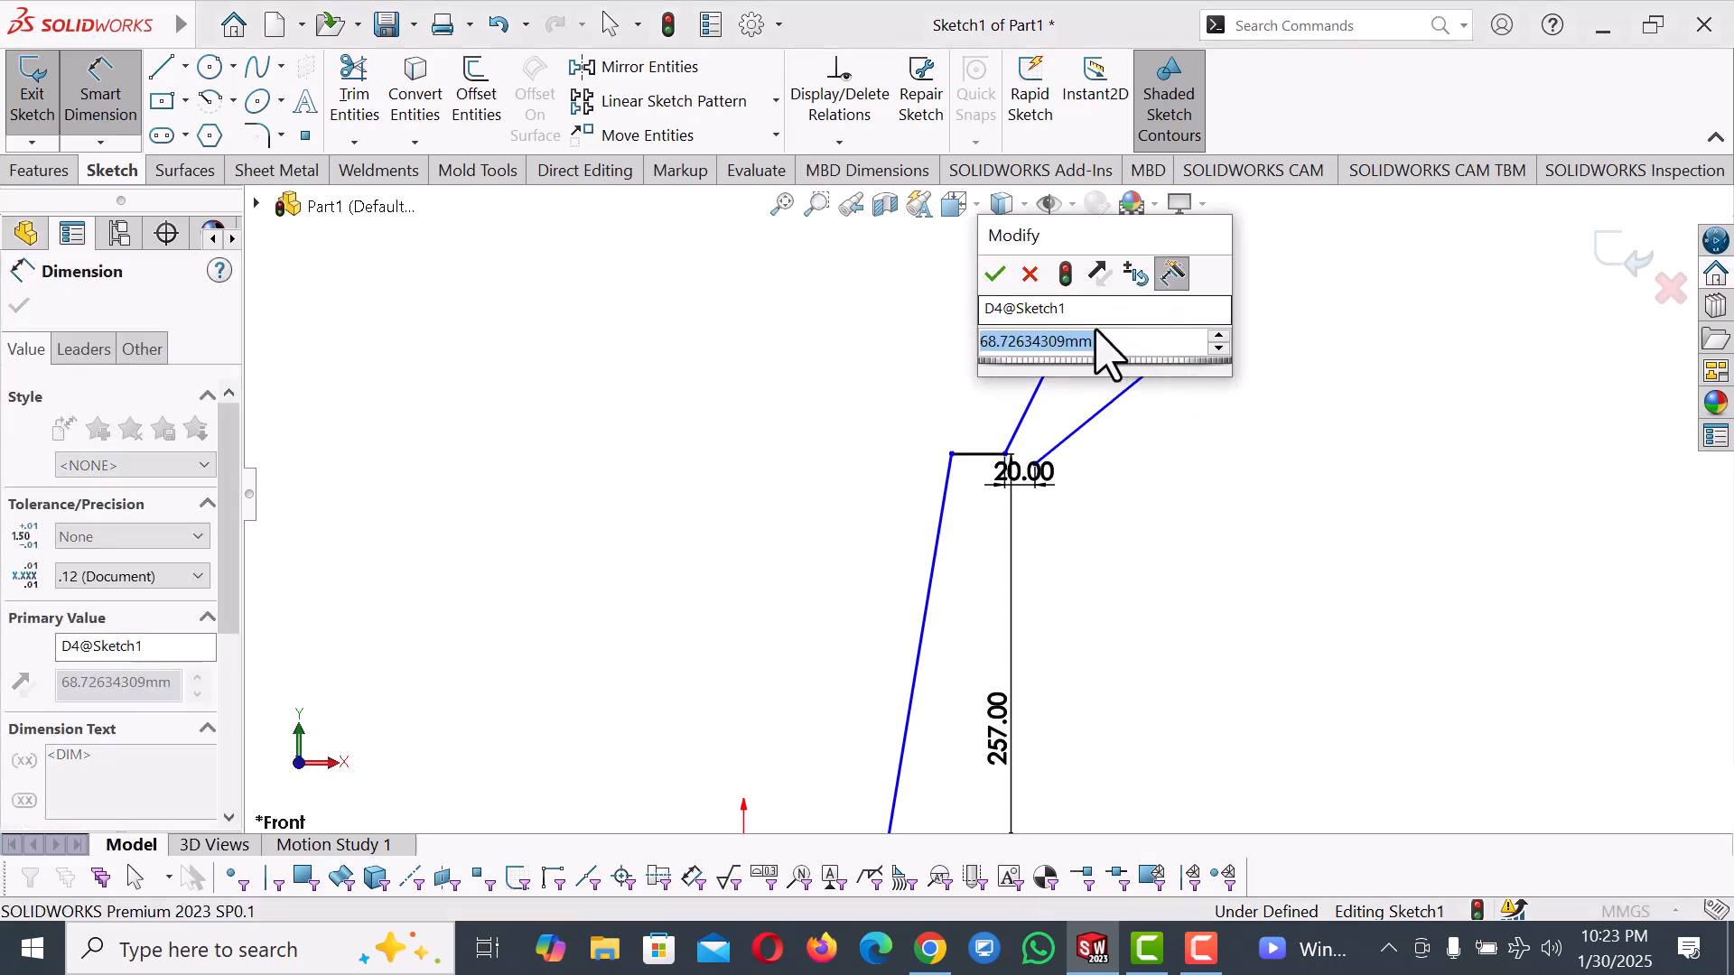
pyautogui.write('1')
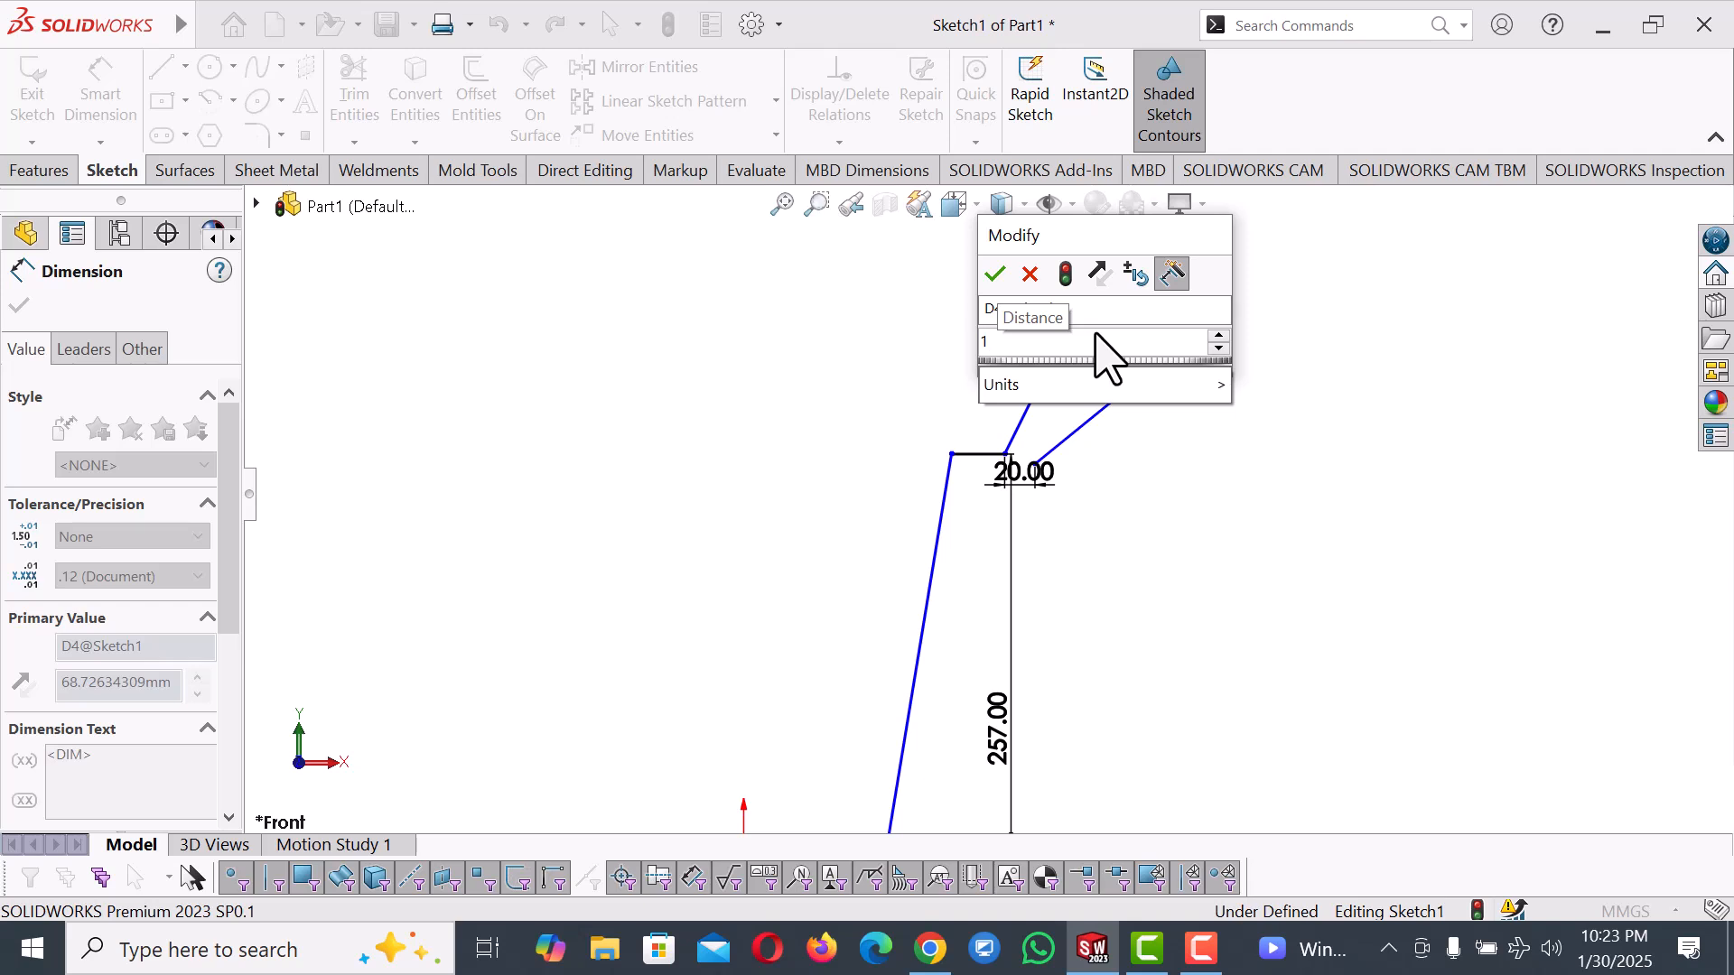
pyautogui.write('6')
pyautogui.press('Return')
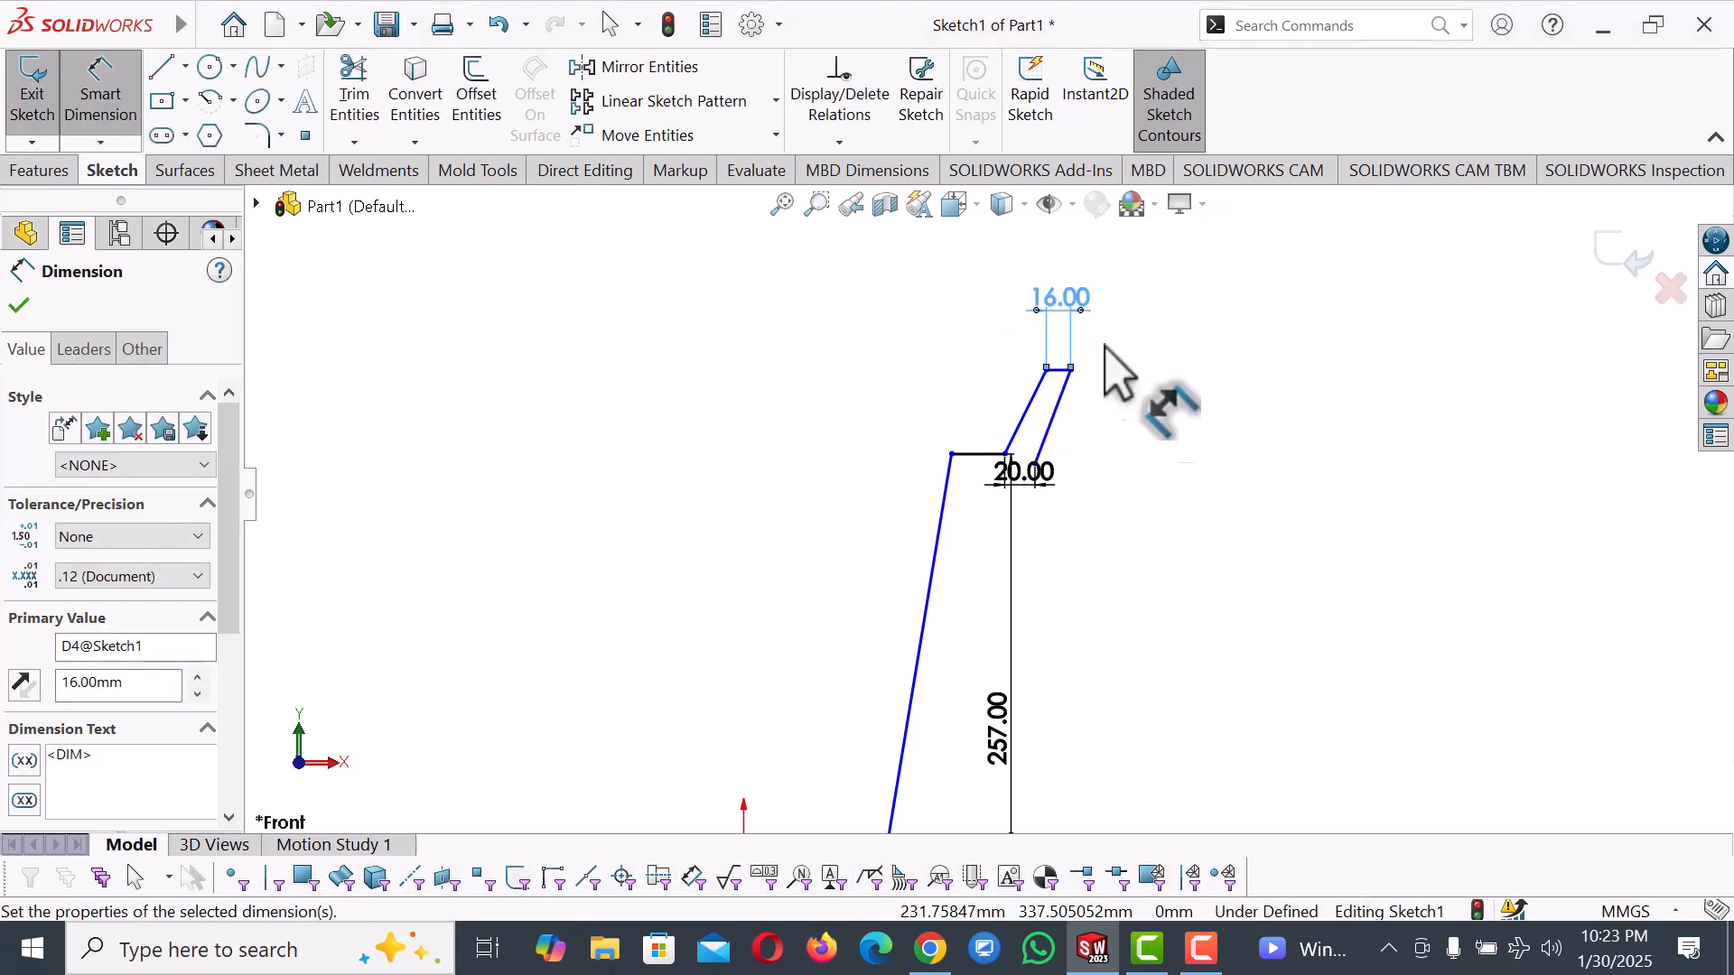
pyautogui.press('Escape')
# Dimension the horizontal distance from the origin to the wall line's upper end to 120 mm.
pyautogui.press('f')
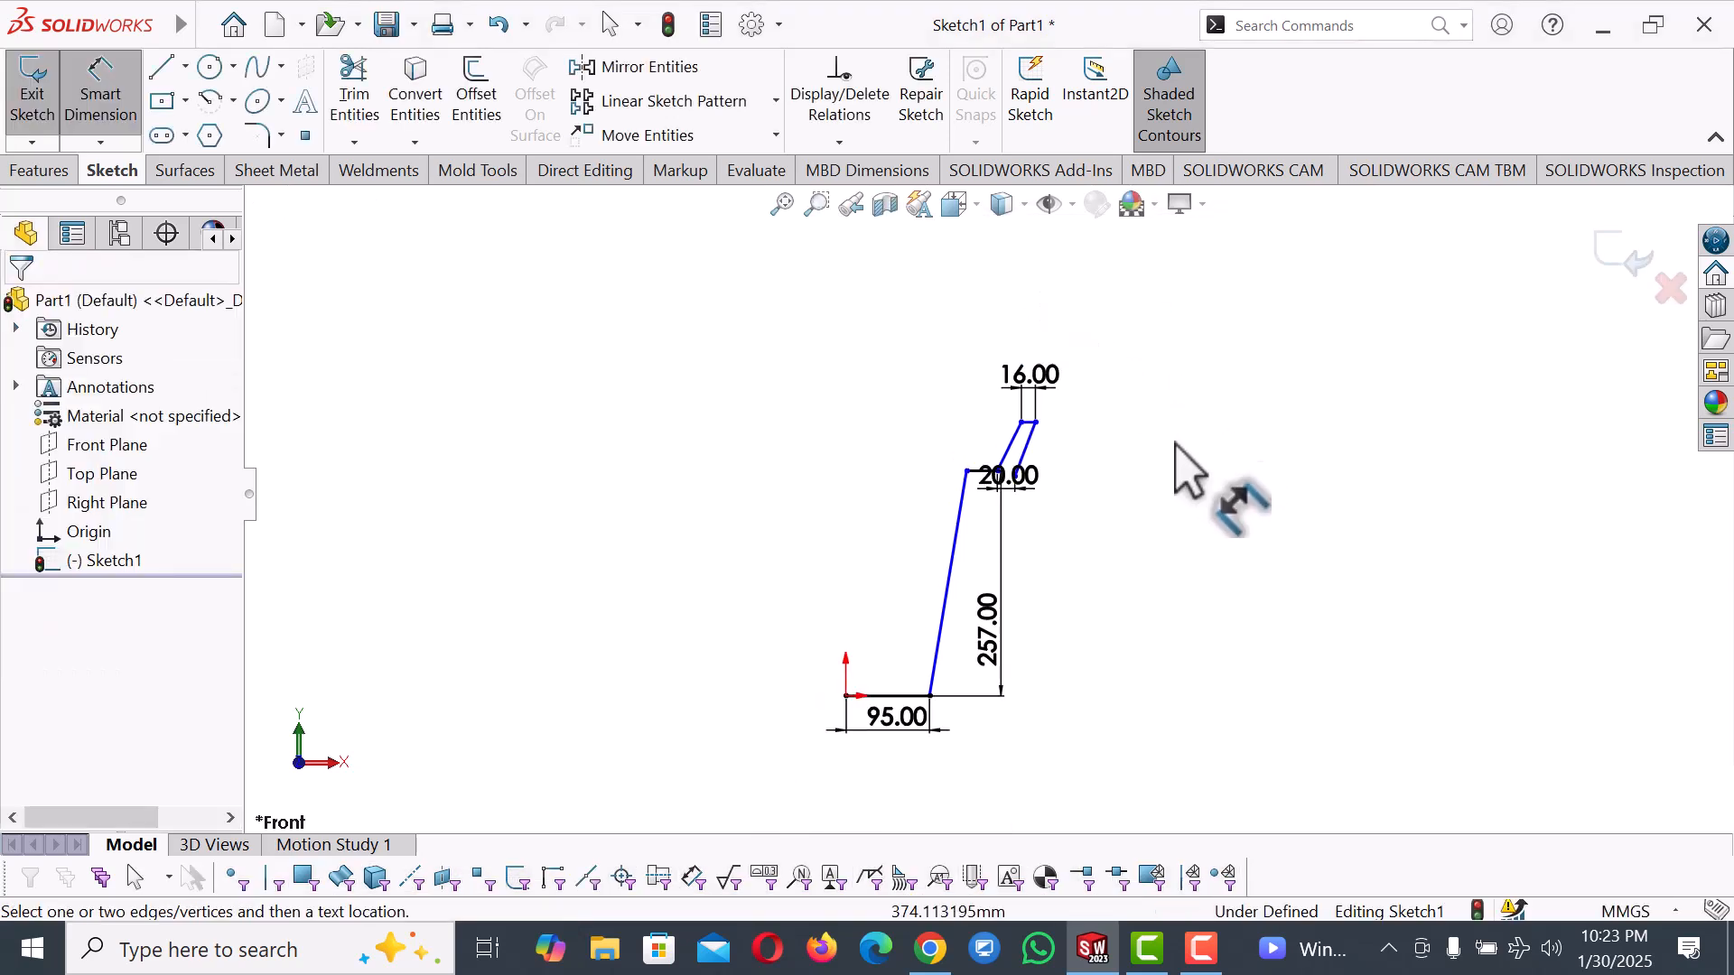
pyautogui.click(846, 695)
pyautogui.click(968, 471)
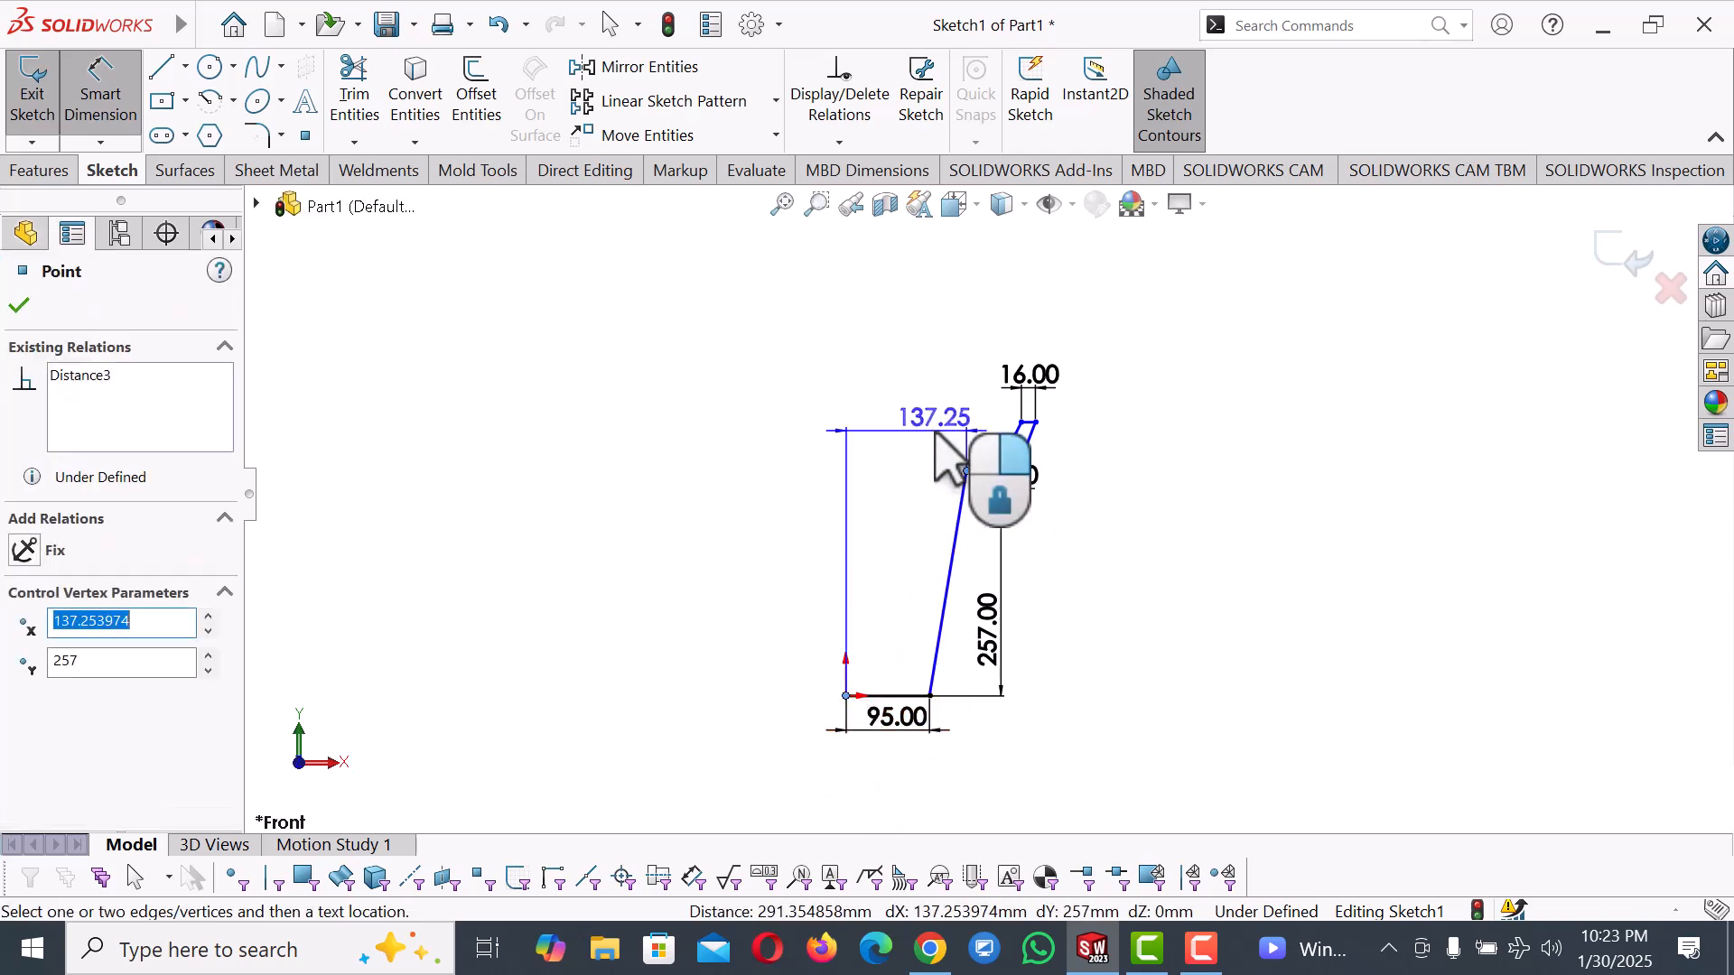
pyautogui.click(936, 433)
pyautogui.write('1')
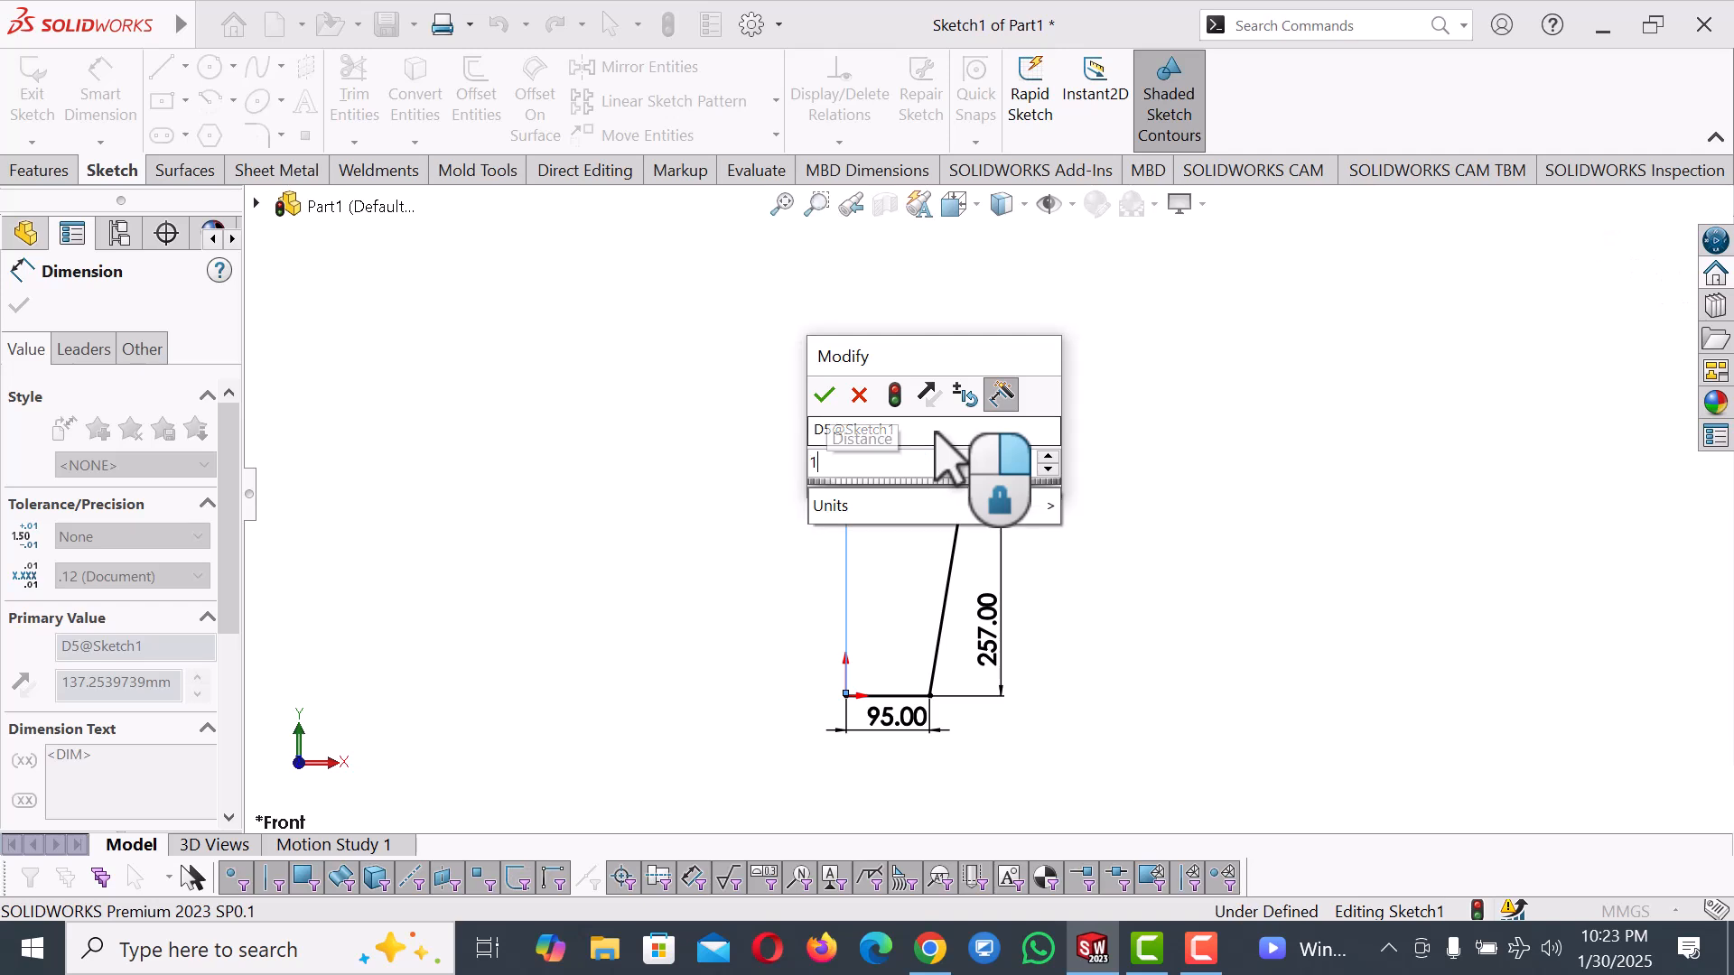
pyautogui.write('20')
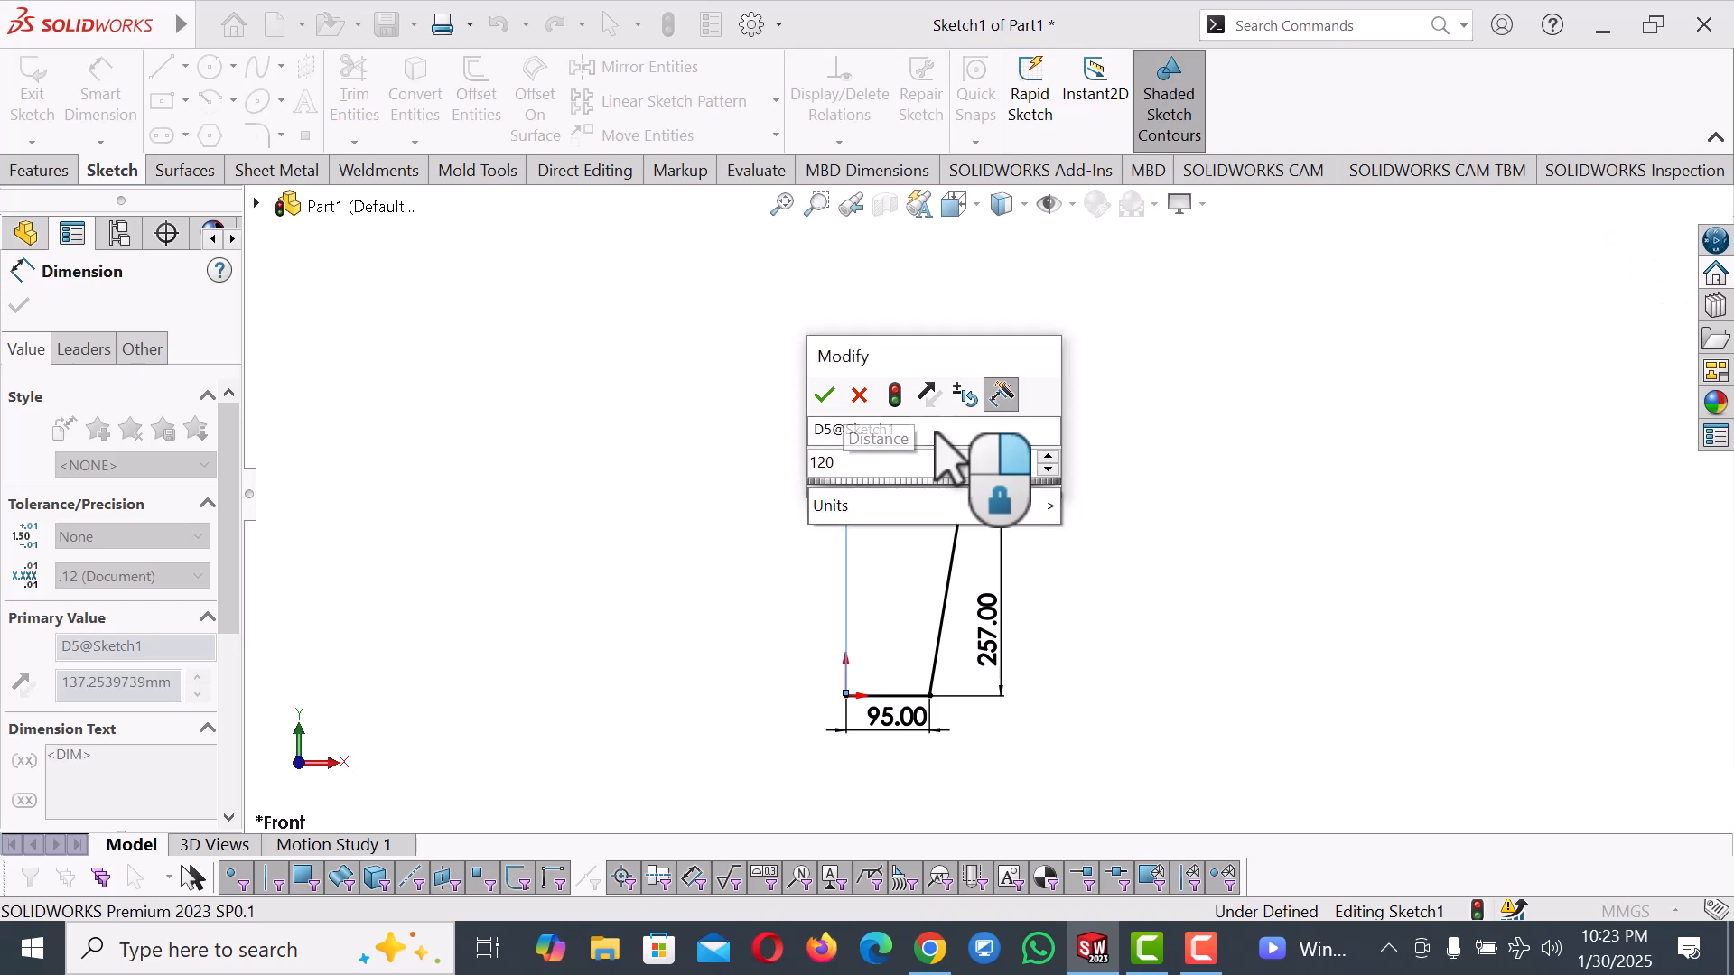
pyautogui.press('Return')
pyautogui.press('Escape')
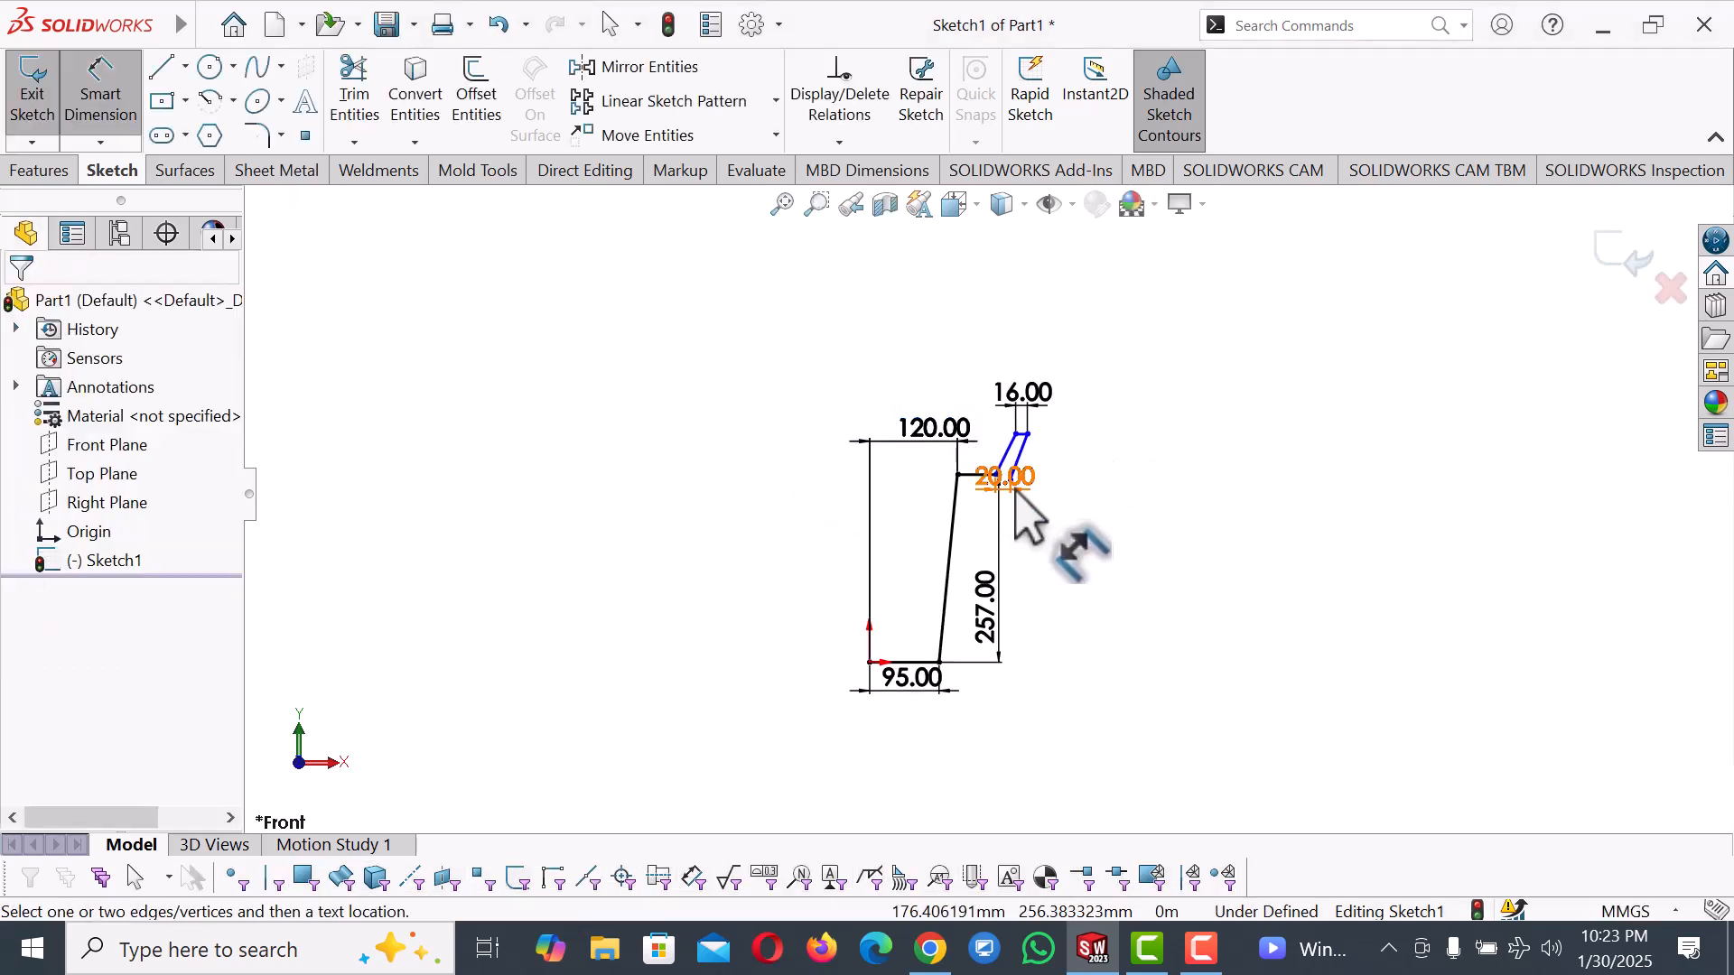
# Finish dimensioning and move the 20 mm dimension below the rim, clear of the chain's free endpoint.
pyautogui.scroll(-4, 1029, 519)
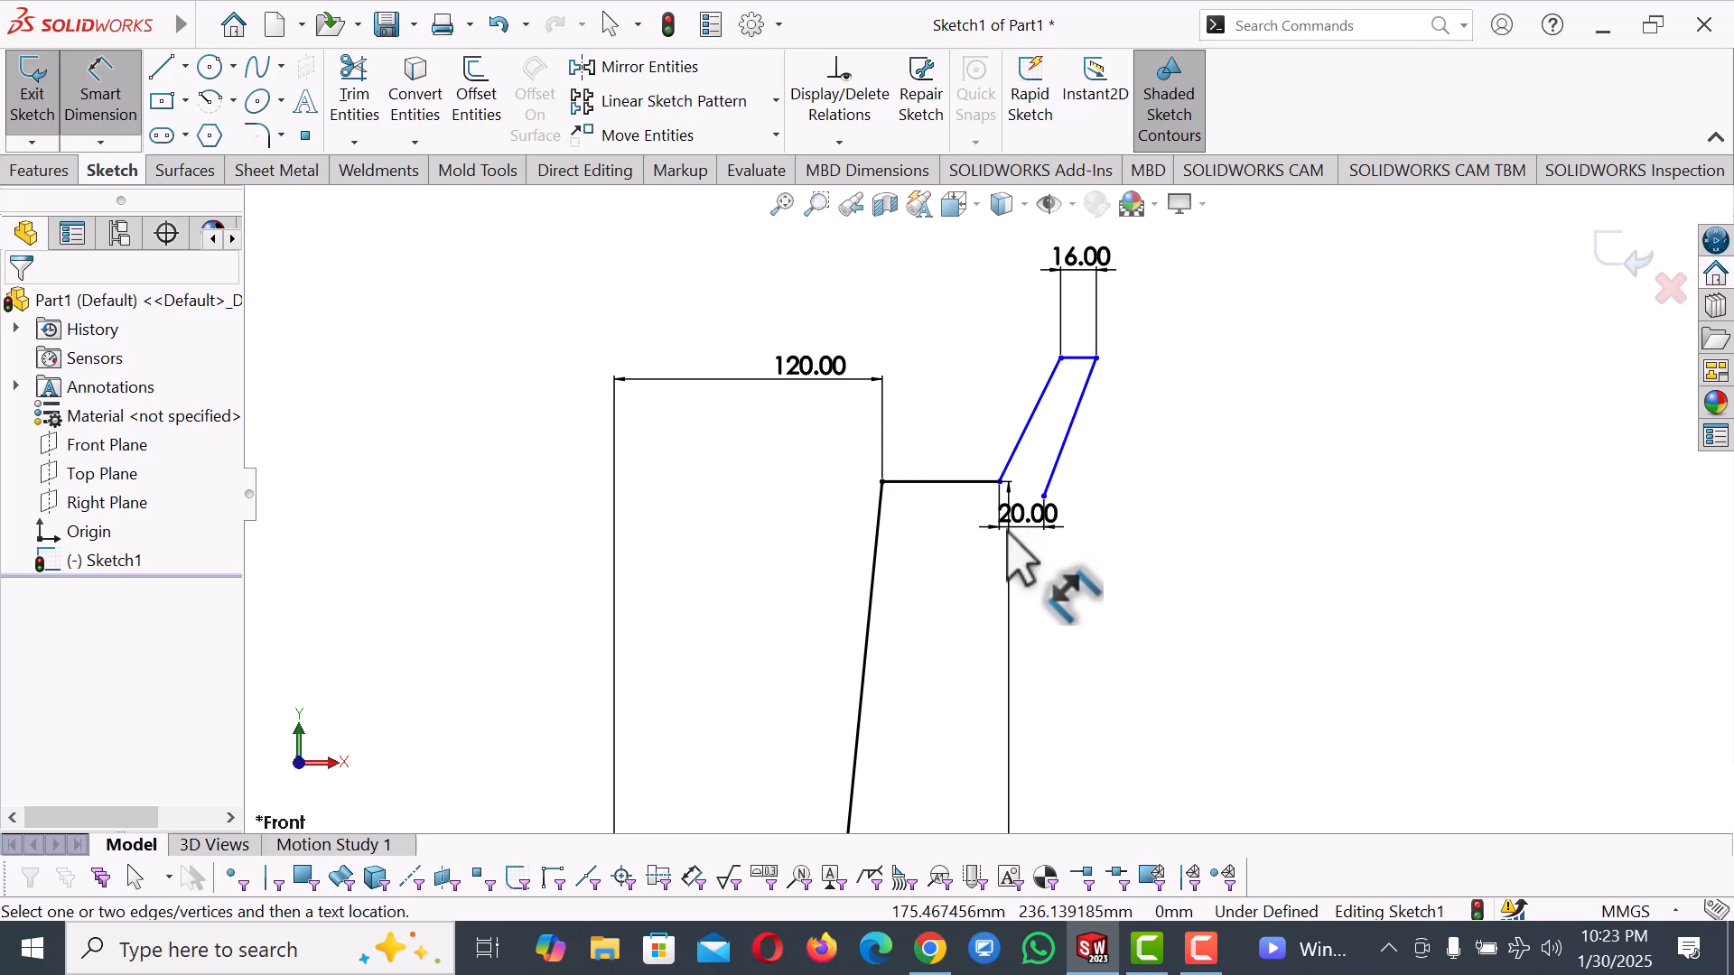
pyautogui.rightClick(1147, 426)
pyautogui.click(1208, 511)
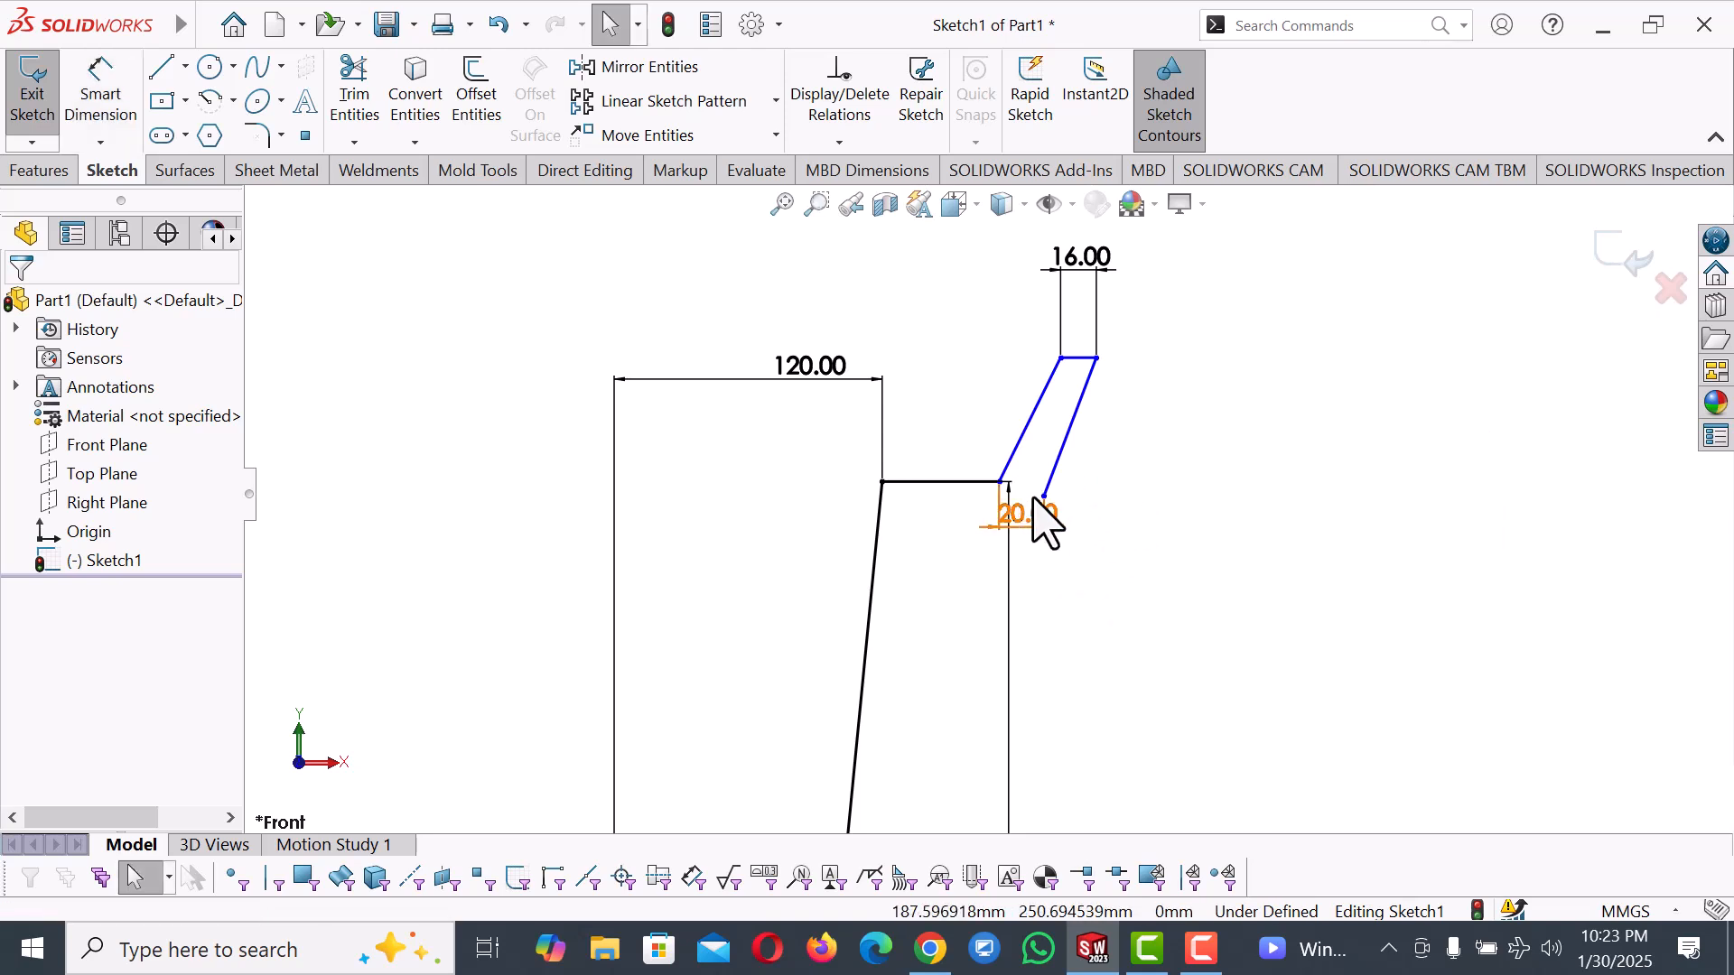
pyautogui.moveTo(1048, 497); pyautogui.dragTo(1151, 623)
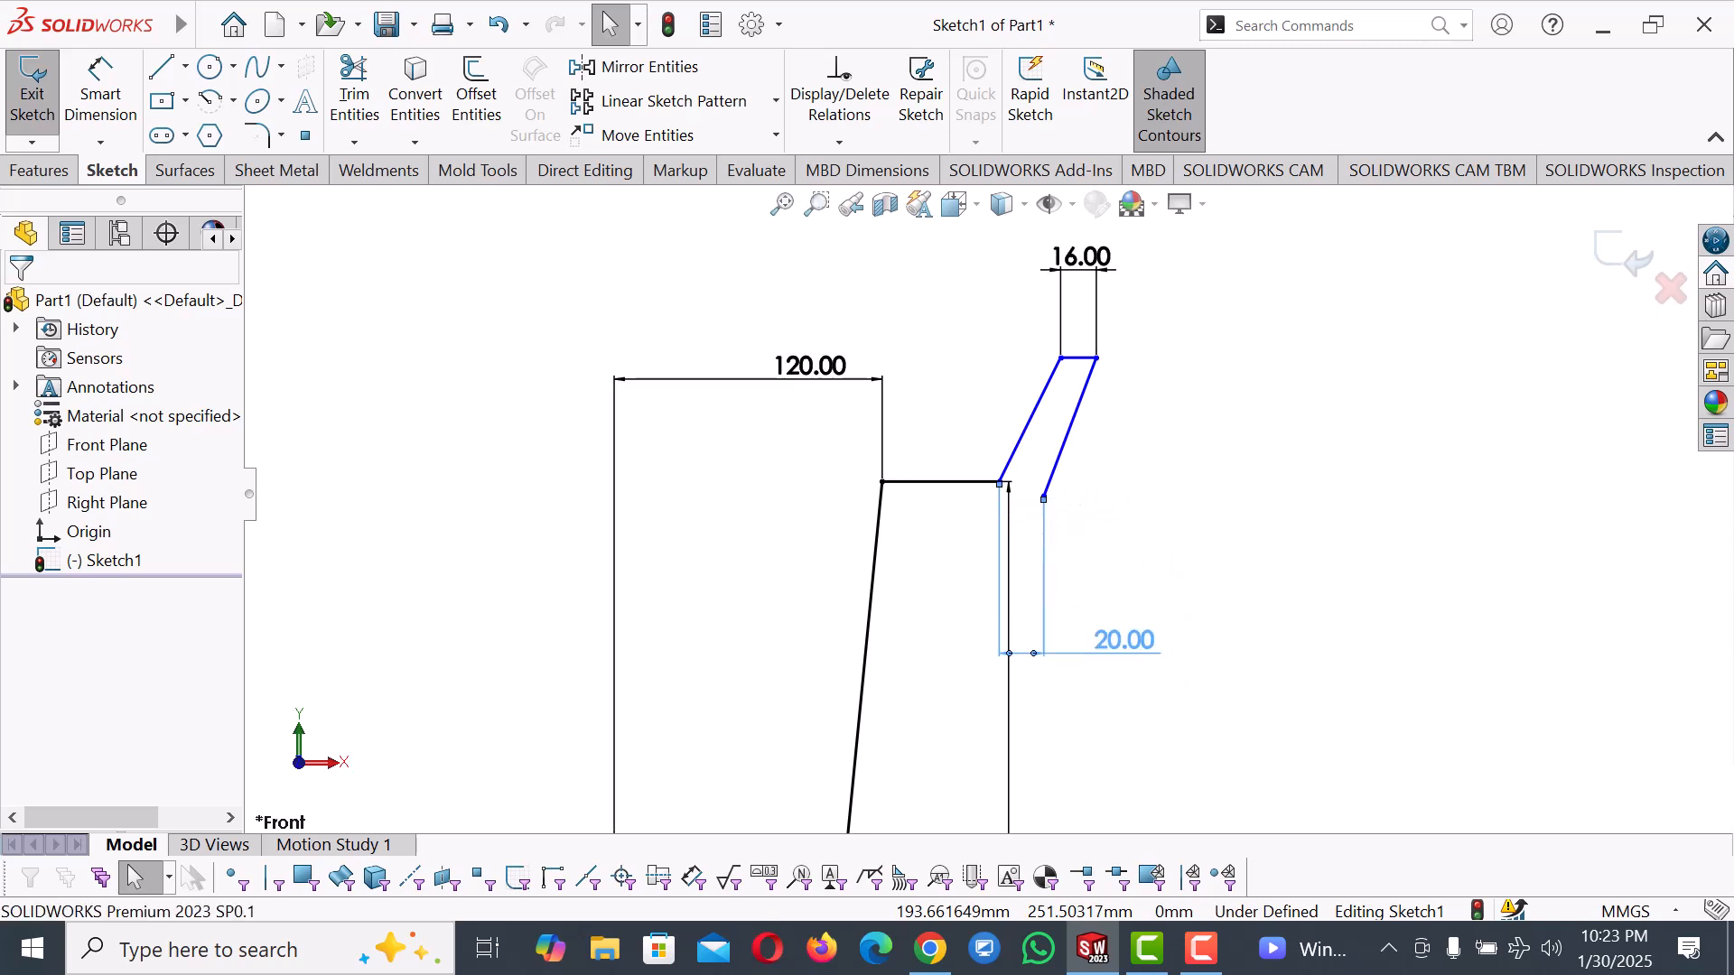
pyautogui.click(1241, 504)
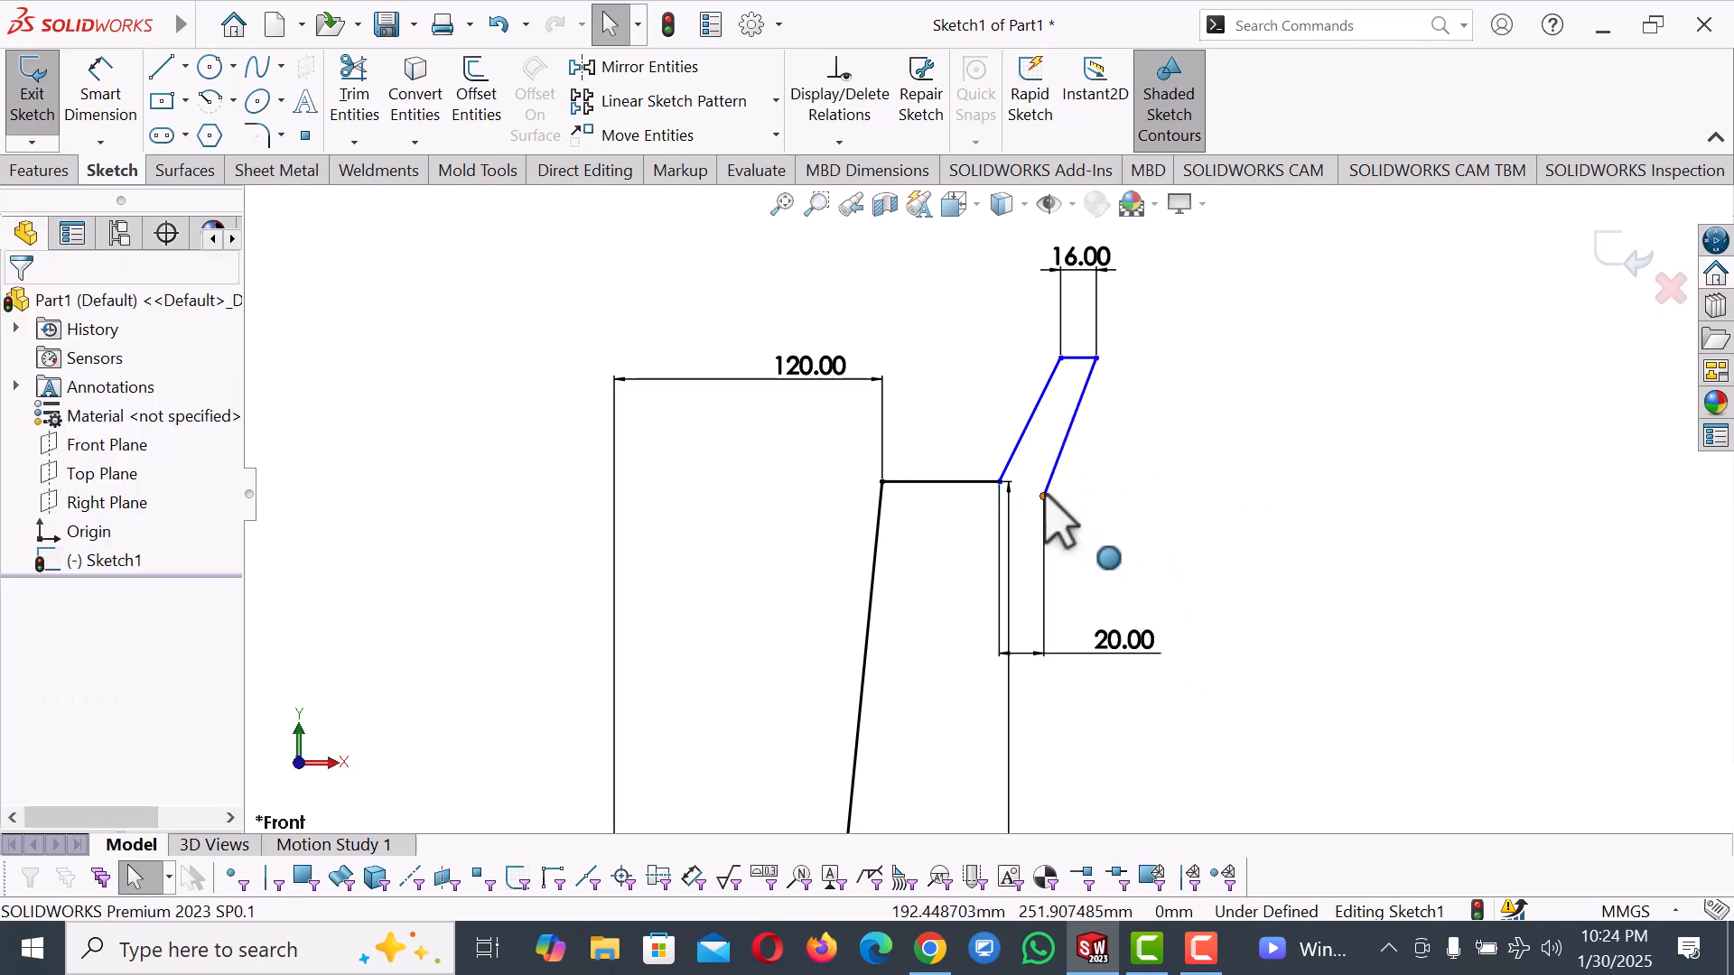
# Make the rim's outer line vertical and align its free endpoint horizontally with the ledge's outer end.
pyautogui.moveTo(1057, 490)
pyautogui.mouseDown()
pyautogui.moveTo(1107, 461)
pyautogui.moveTo(1095, 491)
pyautogui.mouseUp()
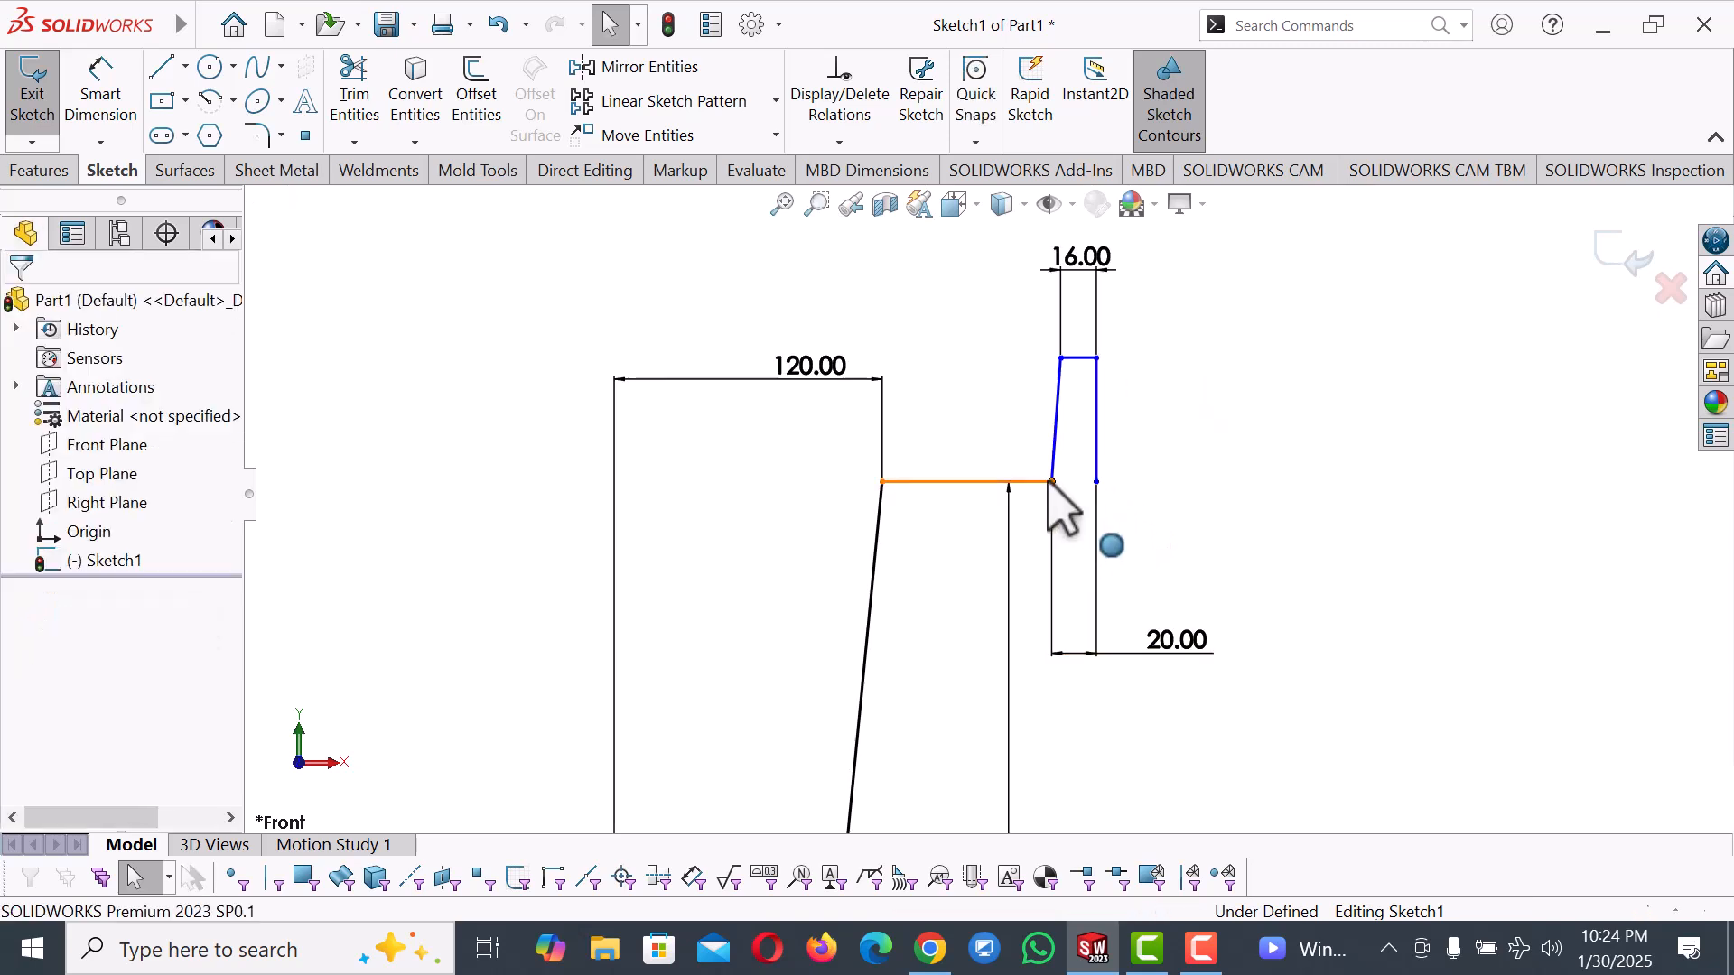
pyautogui.click(1052, 481)
pyautogui.keyDown('ctrl'); pyautogui.click(1052, 482); pyautogui.keyUp('ctrl')
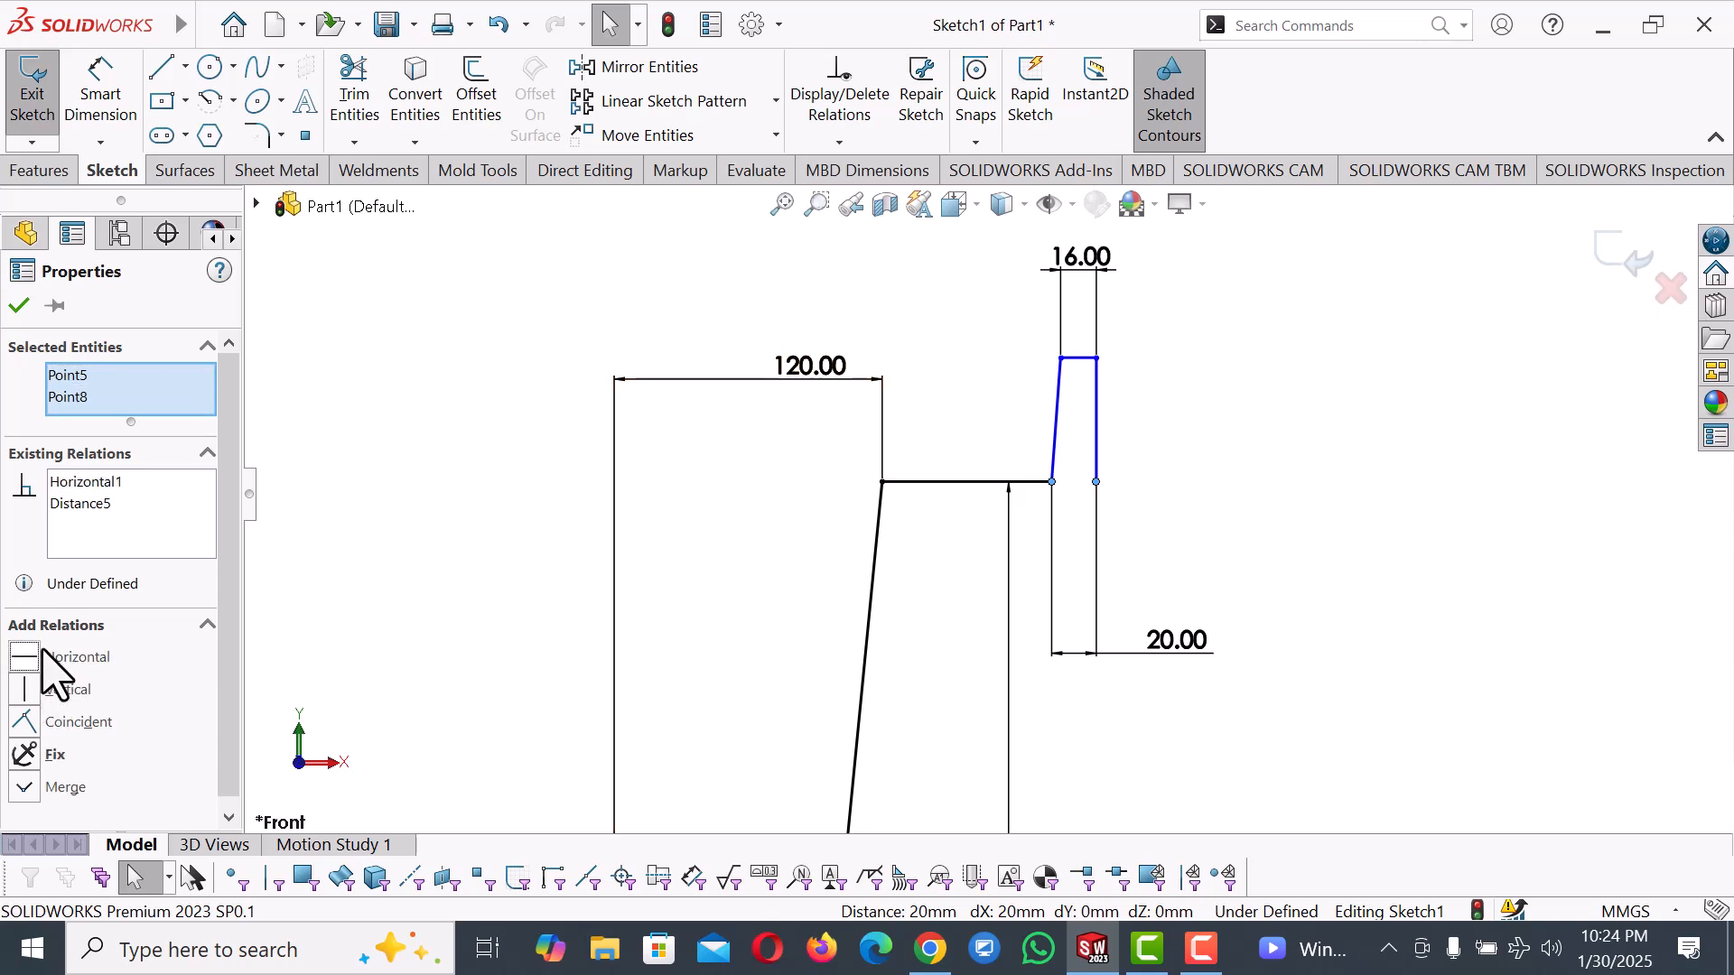
pyautogui.click(1310, 466)
# Dimension the rim's outer line to 12 mm and finish dimensioning.
pyautogui.moveTo(1311, 468); pyautogui.dragTo(1227, 283, button='right')
pyautogui.click(1098, 397)
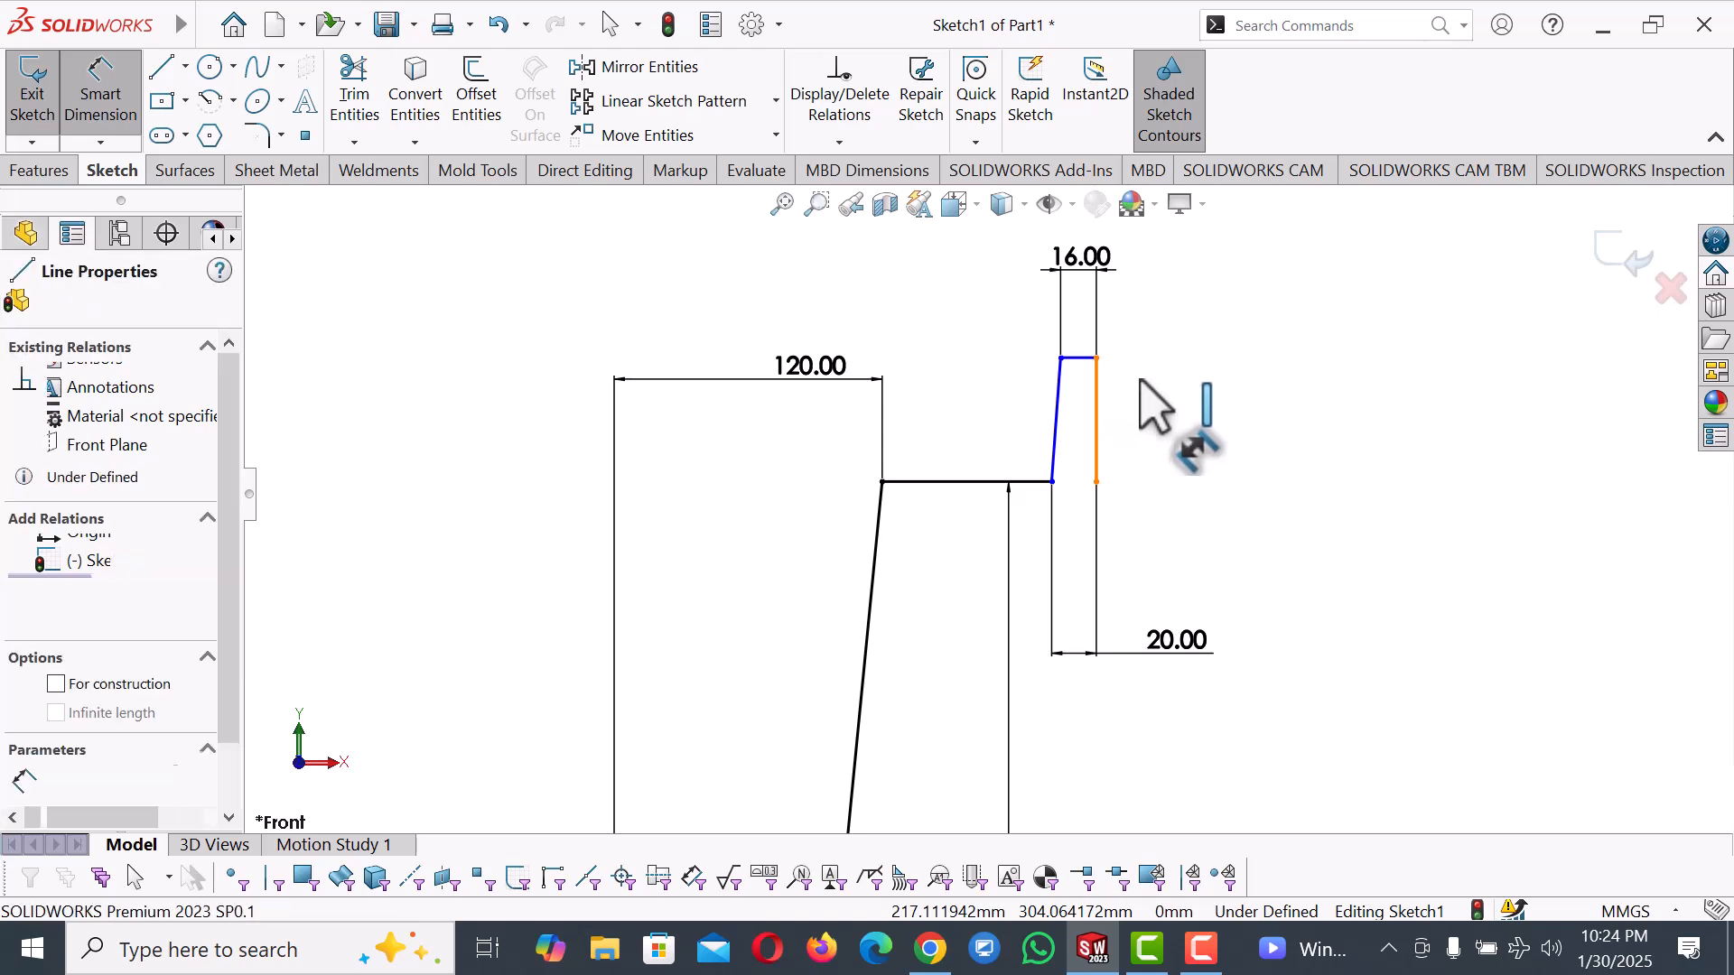
pyautogui.click(1172, 385)
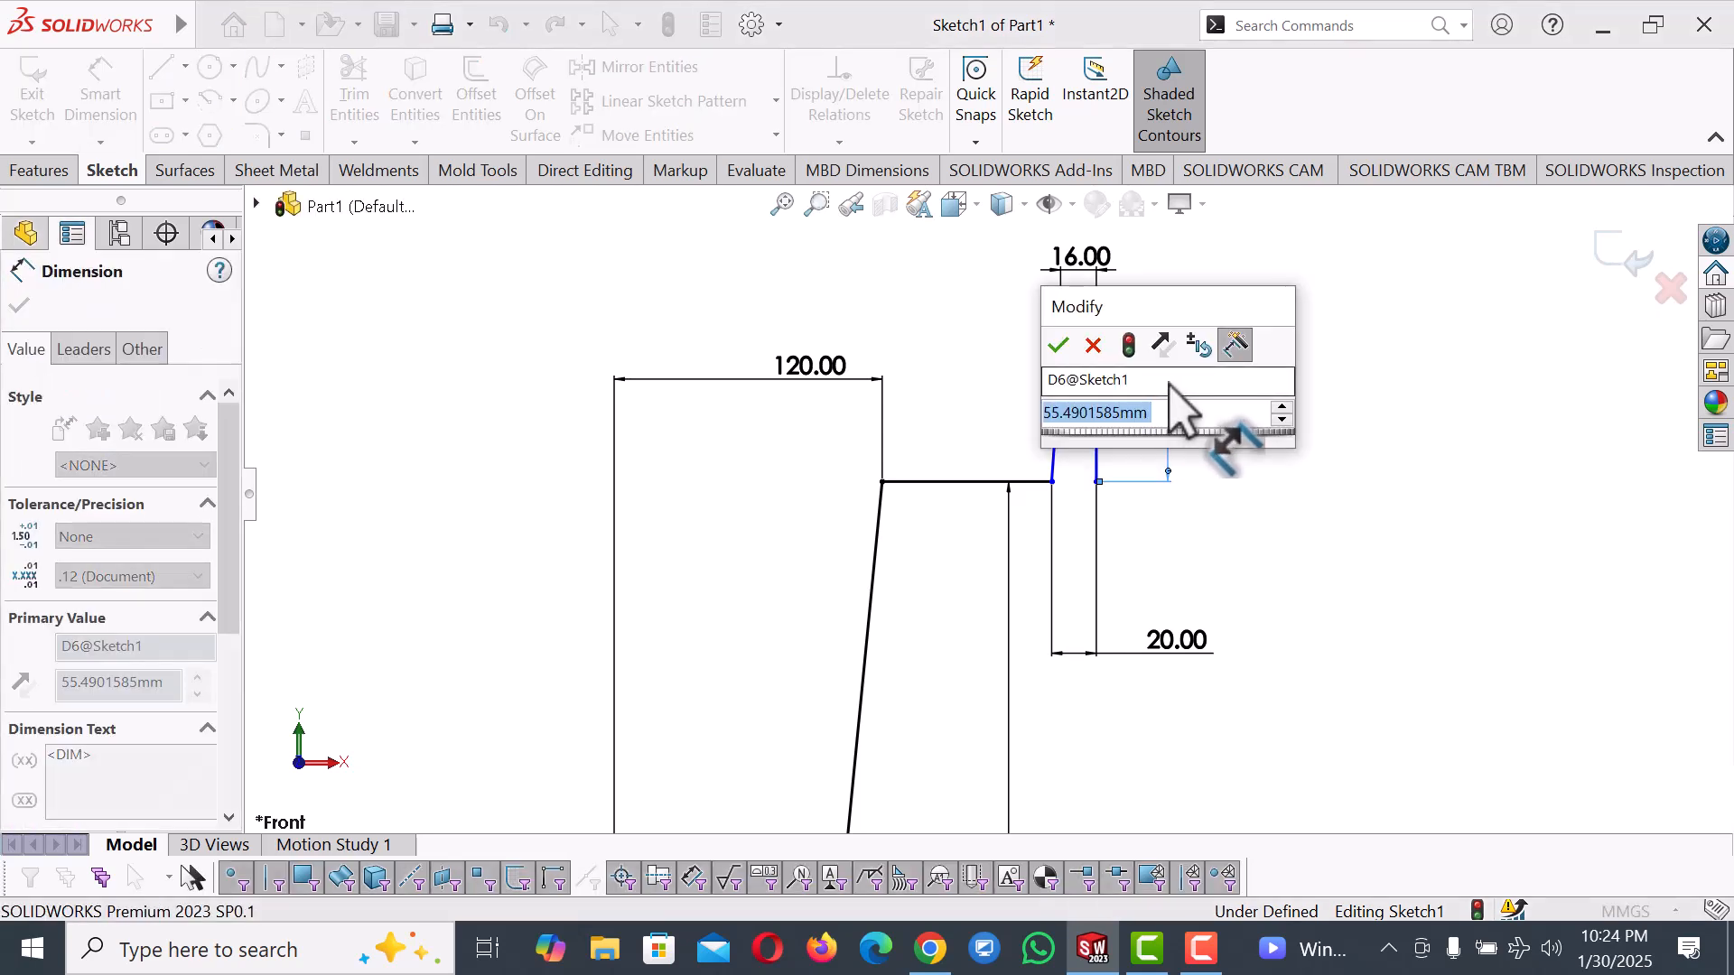
pyautogui.write('2')
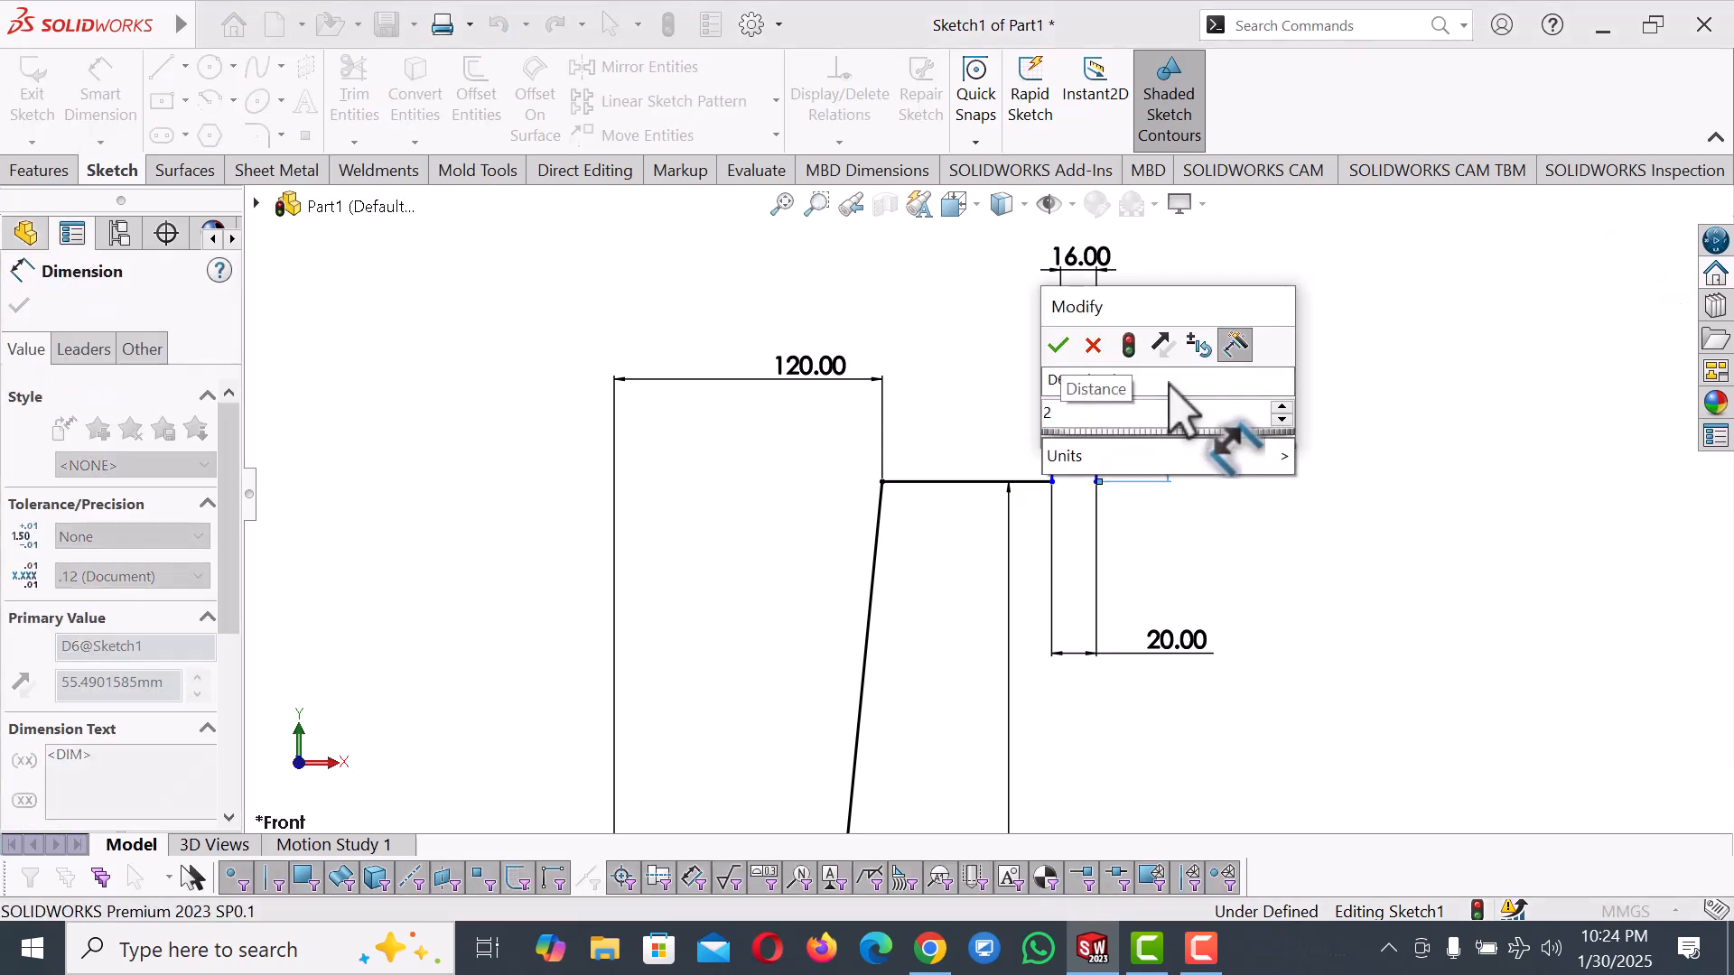
pyautogui.press('BackSpace')
pyautogui.write('12')
pyautogui.press('Return')
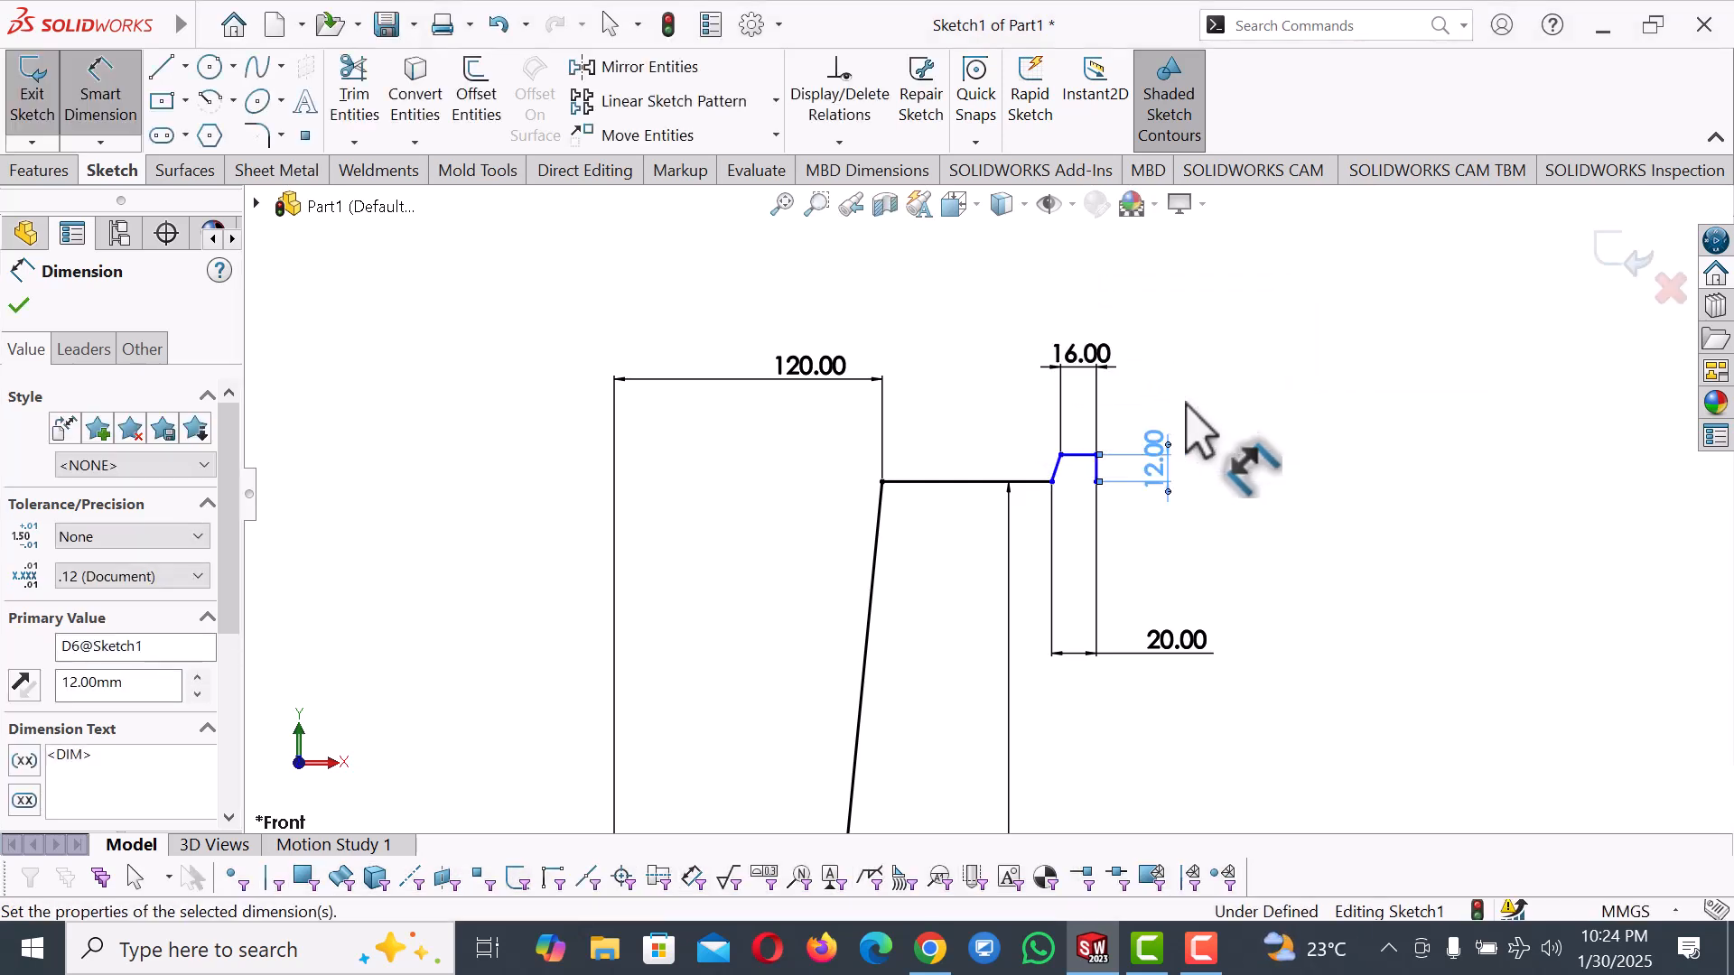
pyautogui.scroll(-2, 1058, 517)
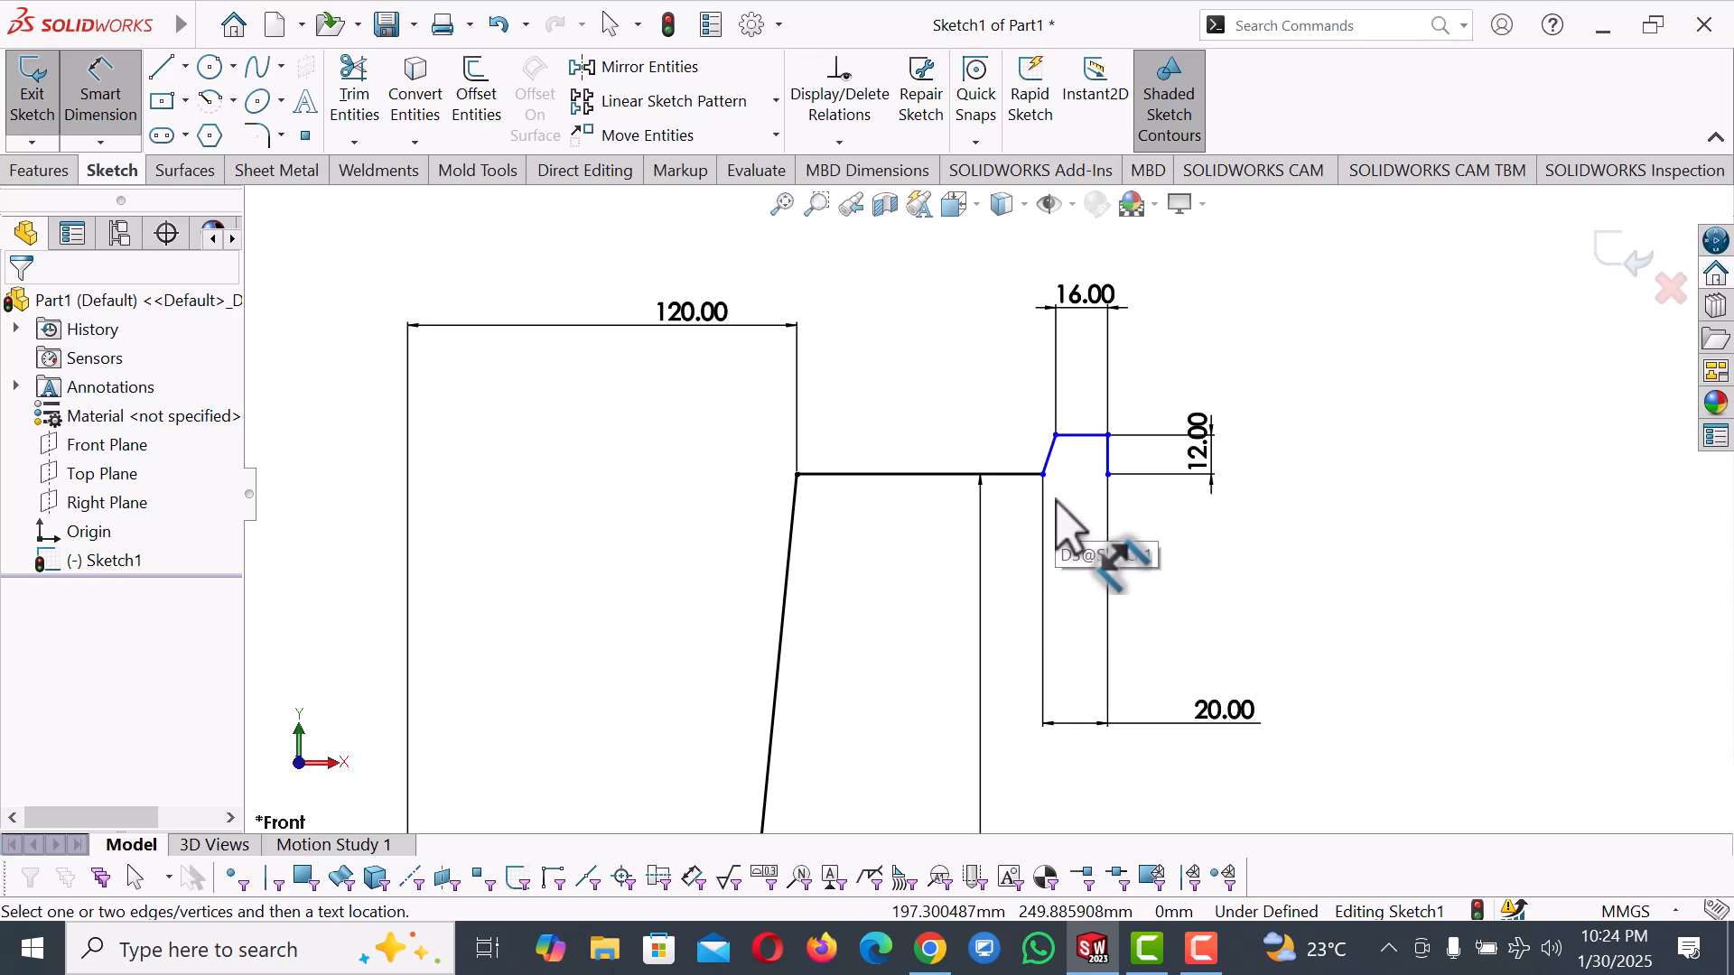
pyautogui.rightClick(1190, 525)
pyautogui.click(1258, 598)
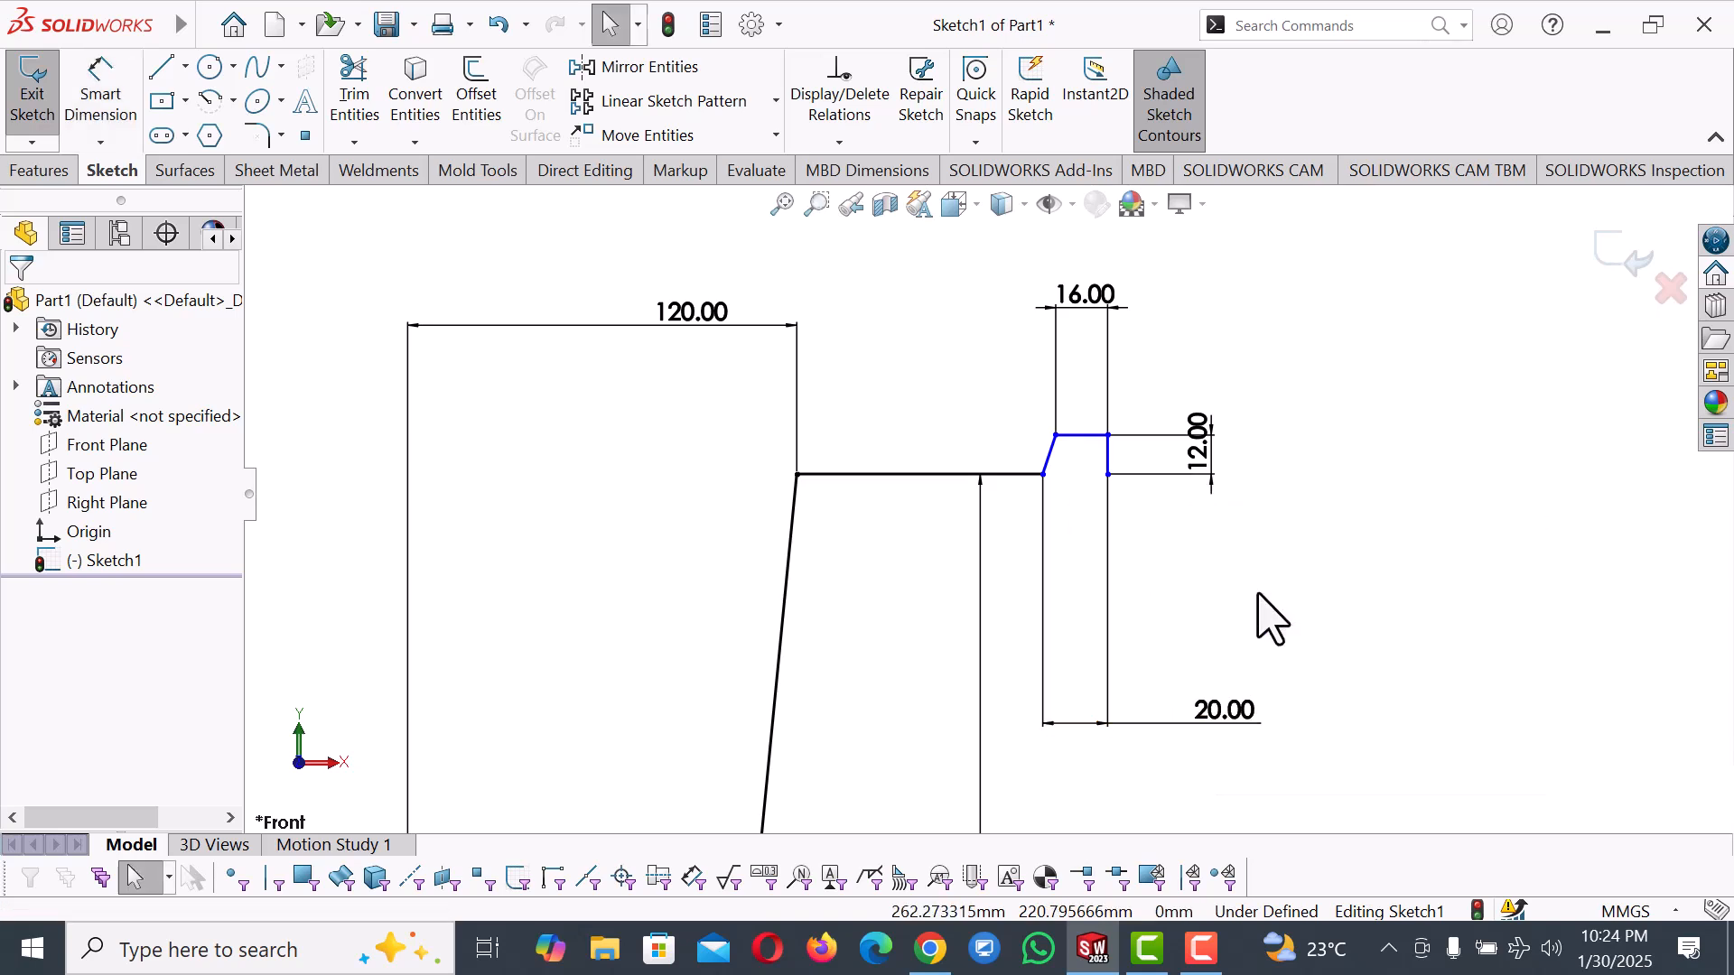
# Pull the rim's free lower endpoint slightly outward to test how the outline can still move.
pyautogui.scroll(-3, 1140, 551)
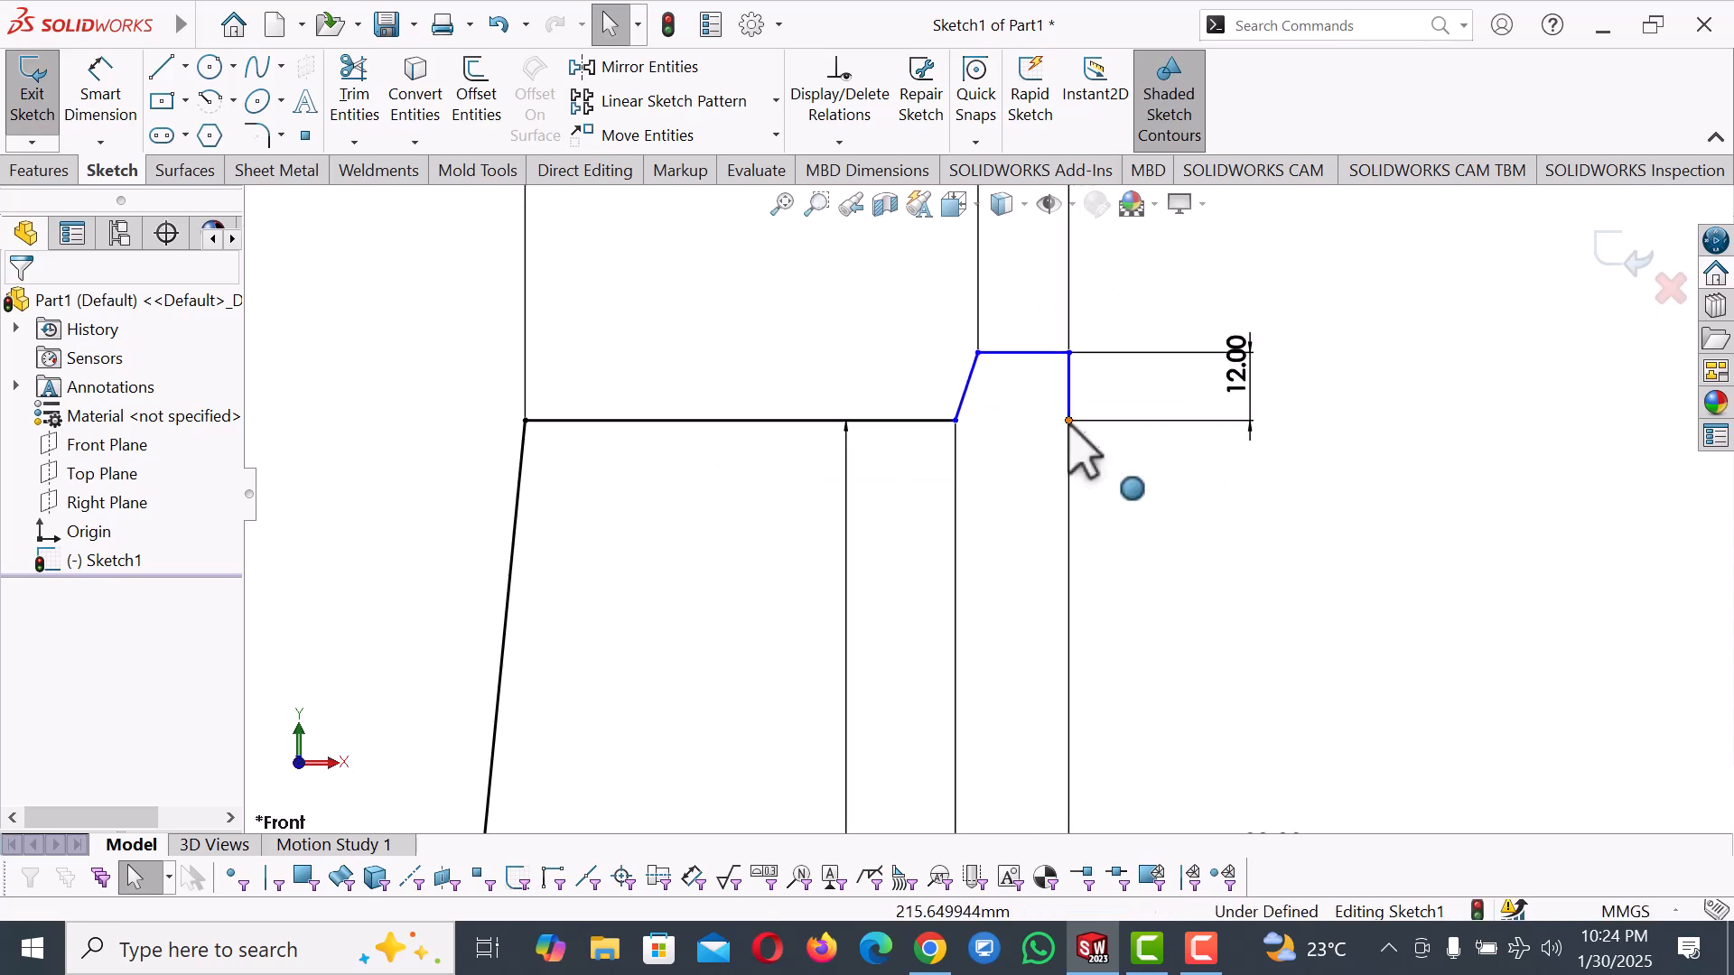
pyautogui.moveTo(1070, 421)
pyautogui.mouseDown()
pyautogui.moveTo(1107, 428)
pyautogui.moveTo(1081, 428)
pyautogui.mouseUp()
pyautogui.click(1168, 493)
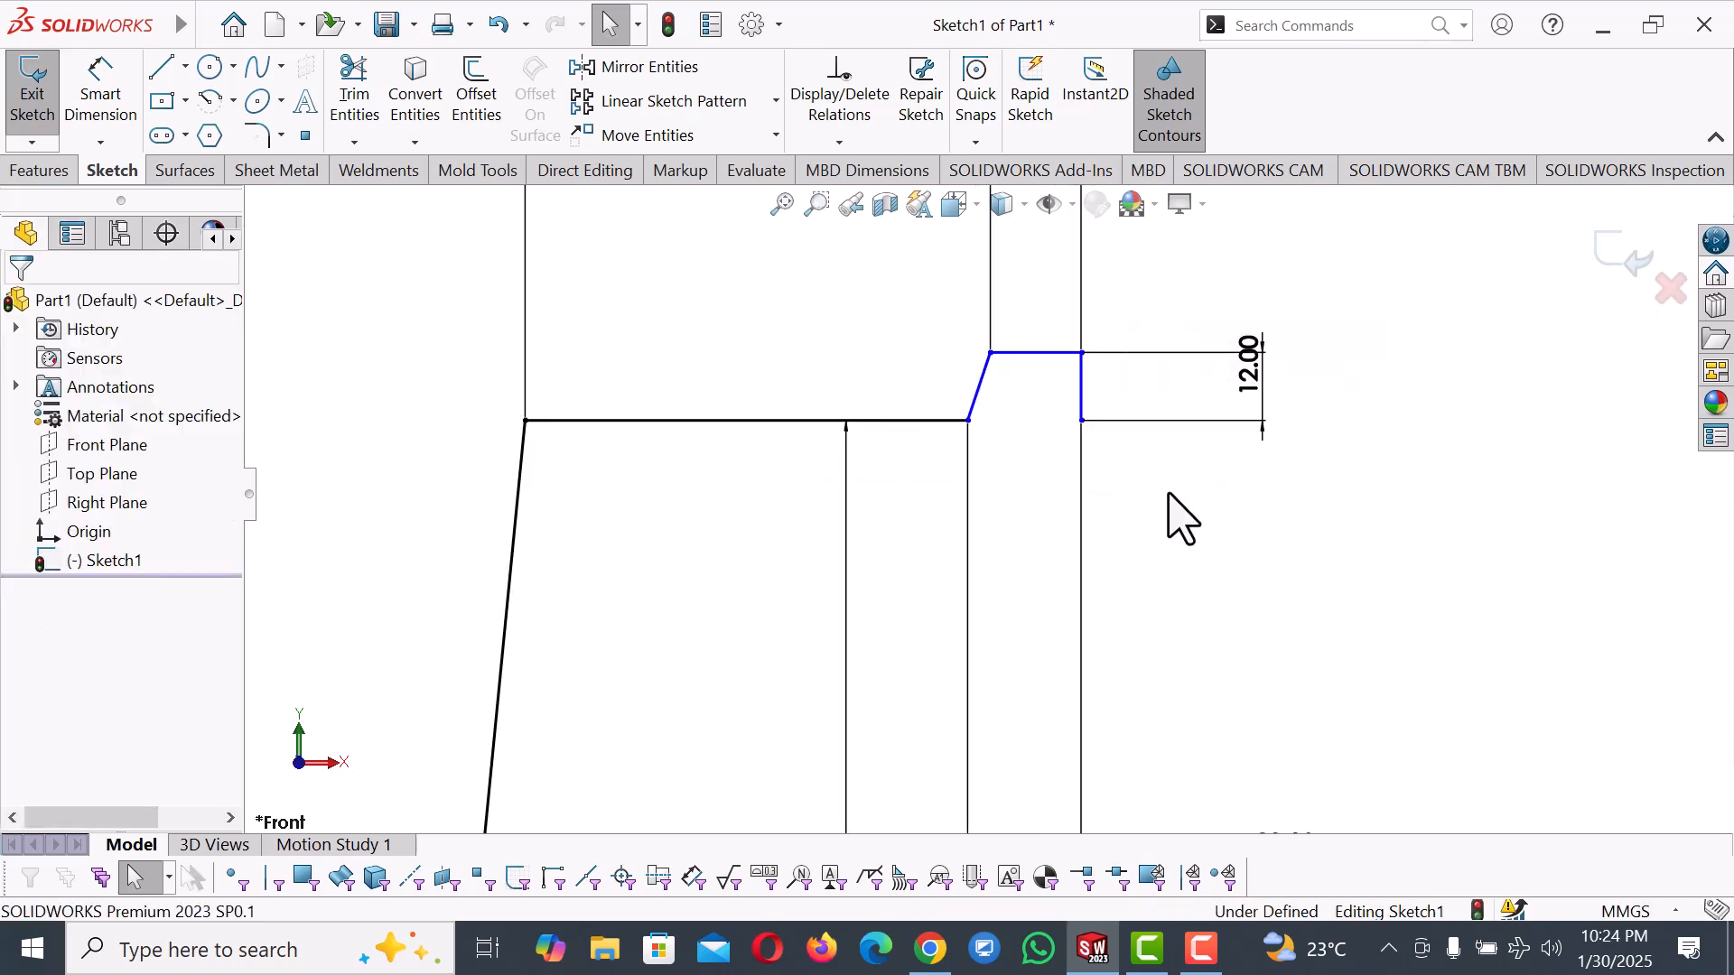
# Dimension the horizontal ledge line between the wall and the rim to 10 mm and finish dimensioning.
pyautogui.scroll(3, 1167, 497)
pyautogui.moveTo(1166, 501); pyautogui.dragTo(1097, 250, button='right')
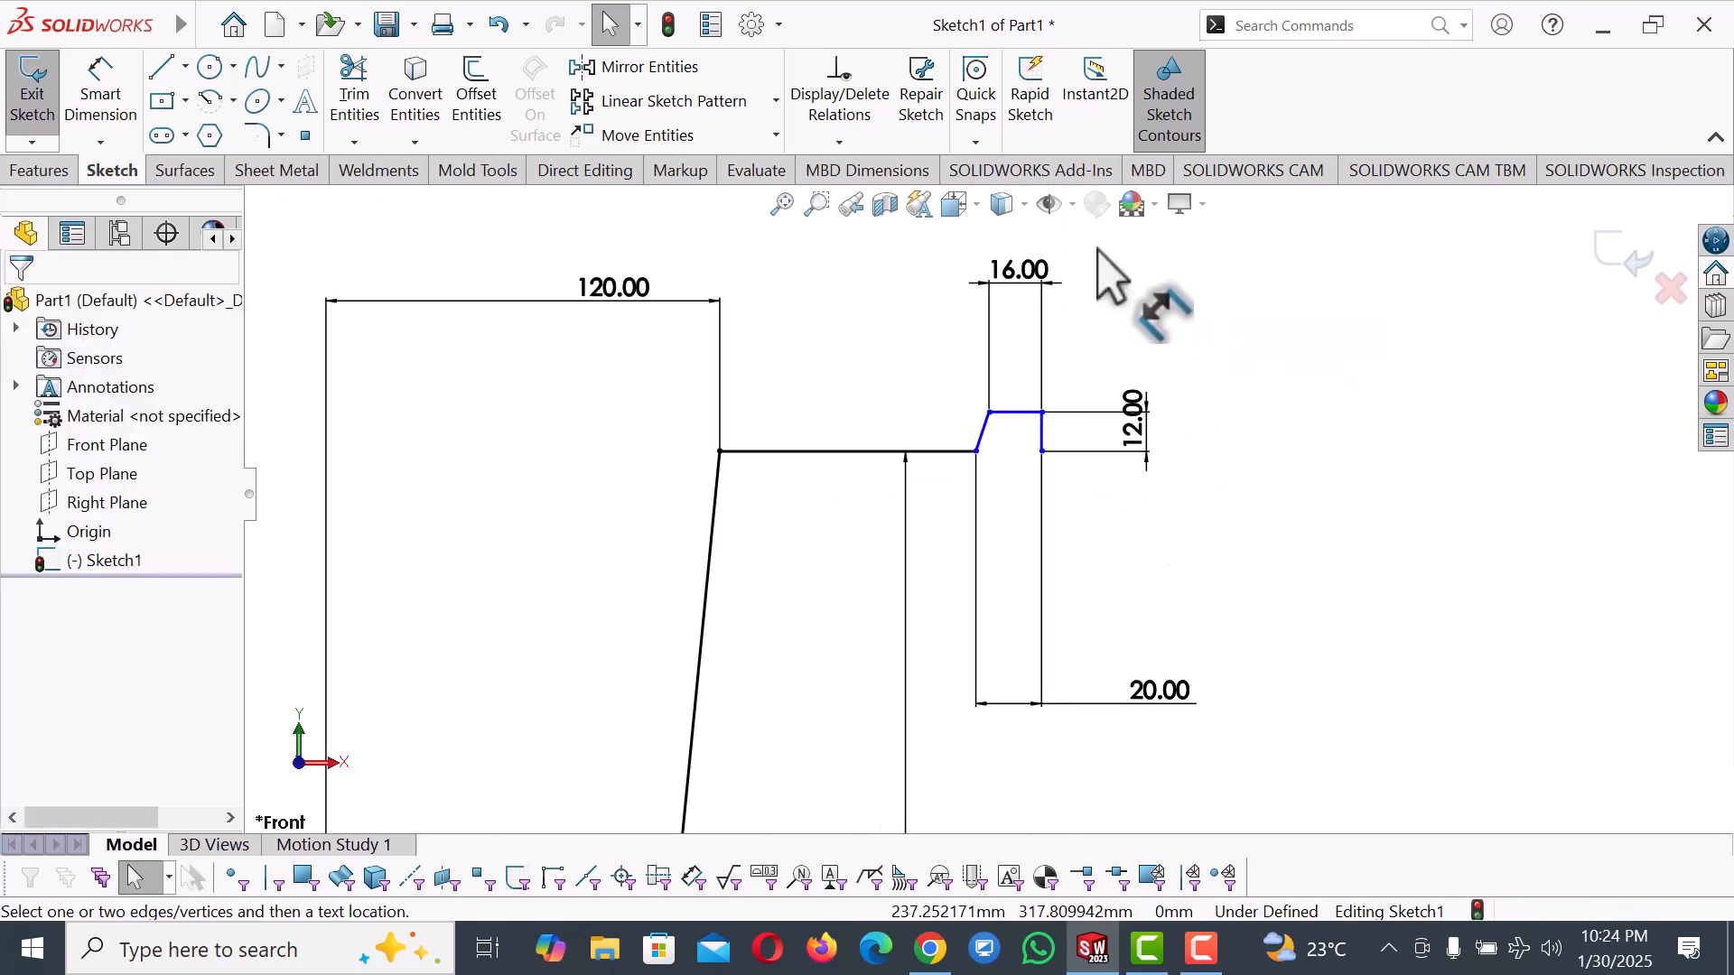
pyautogui.click(817, 451)
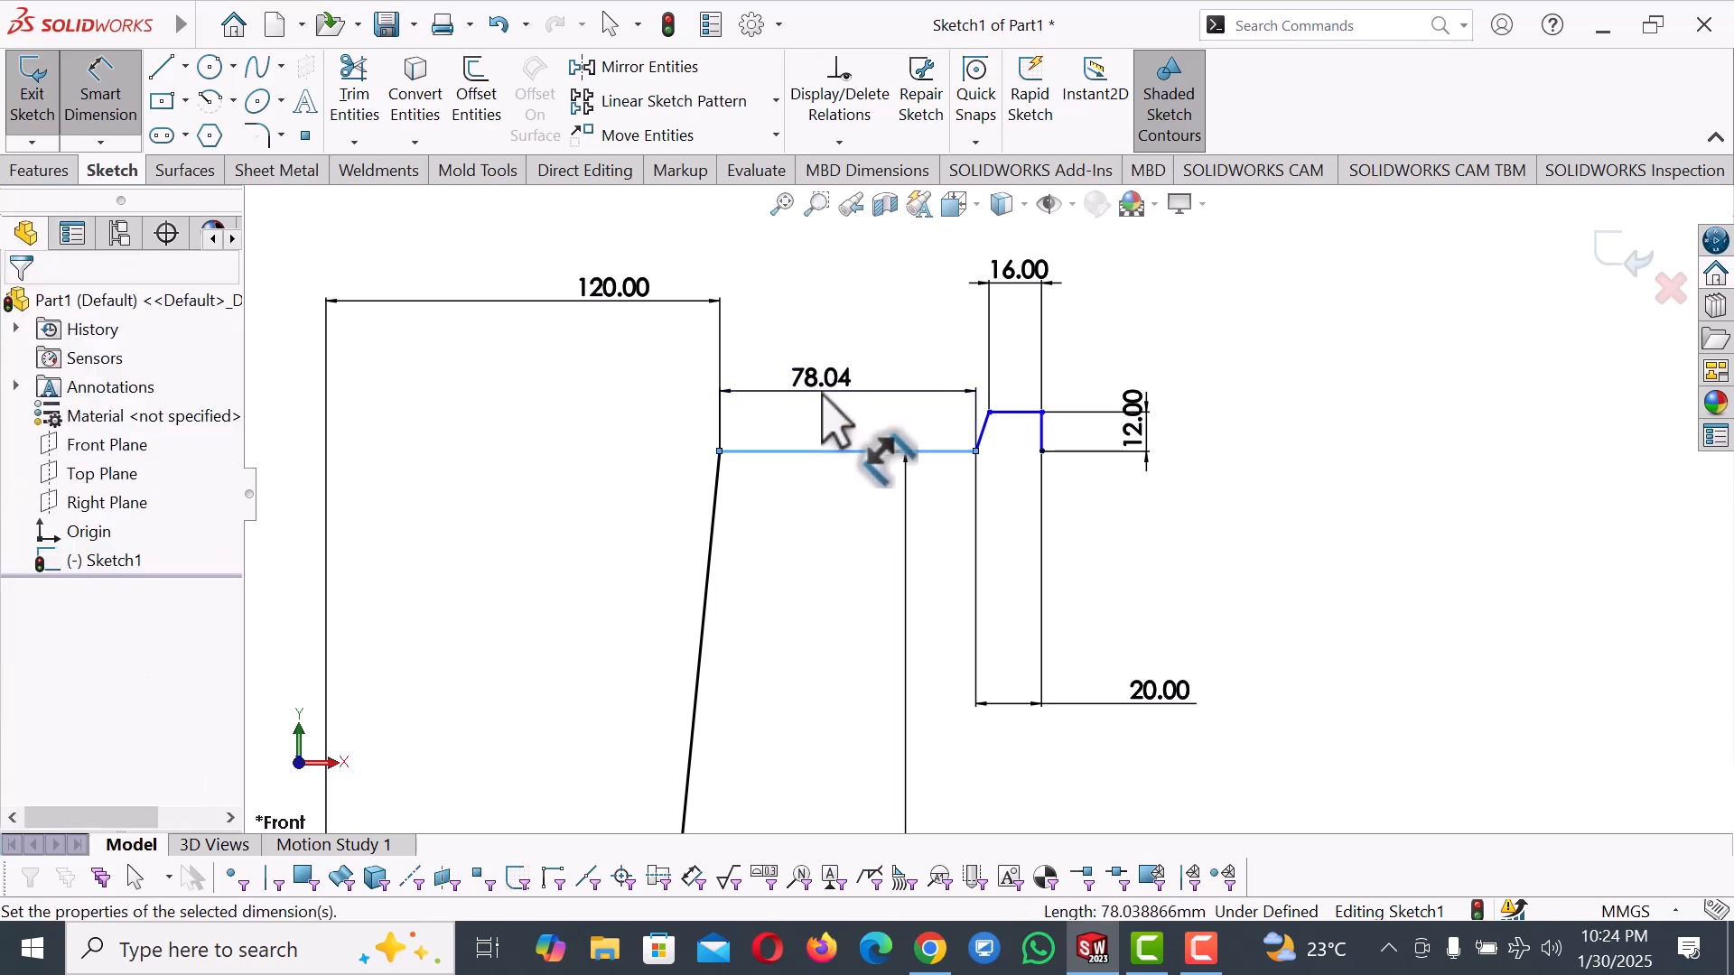
pyautogui.click(823, 400)
pyautogui.write('10')
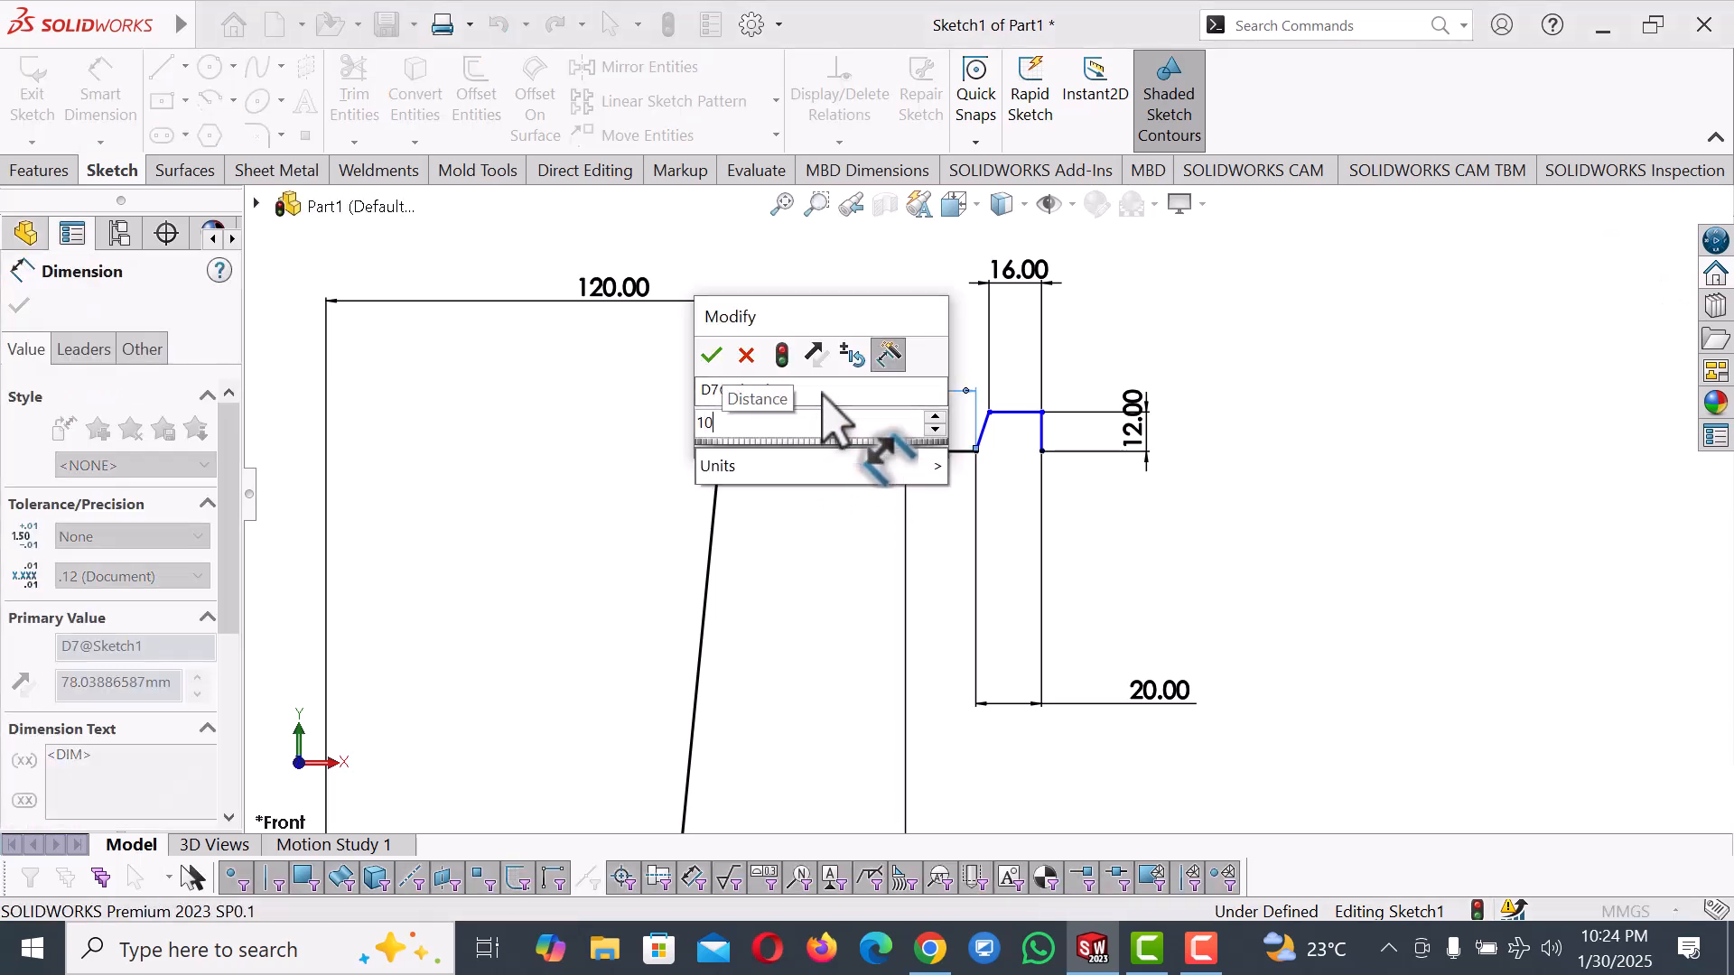
pyautogui.press('Return')
pyautogui.click(880, 514)
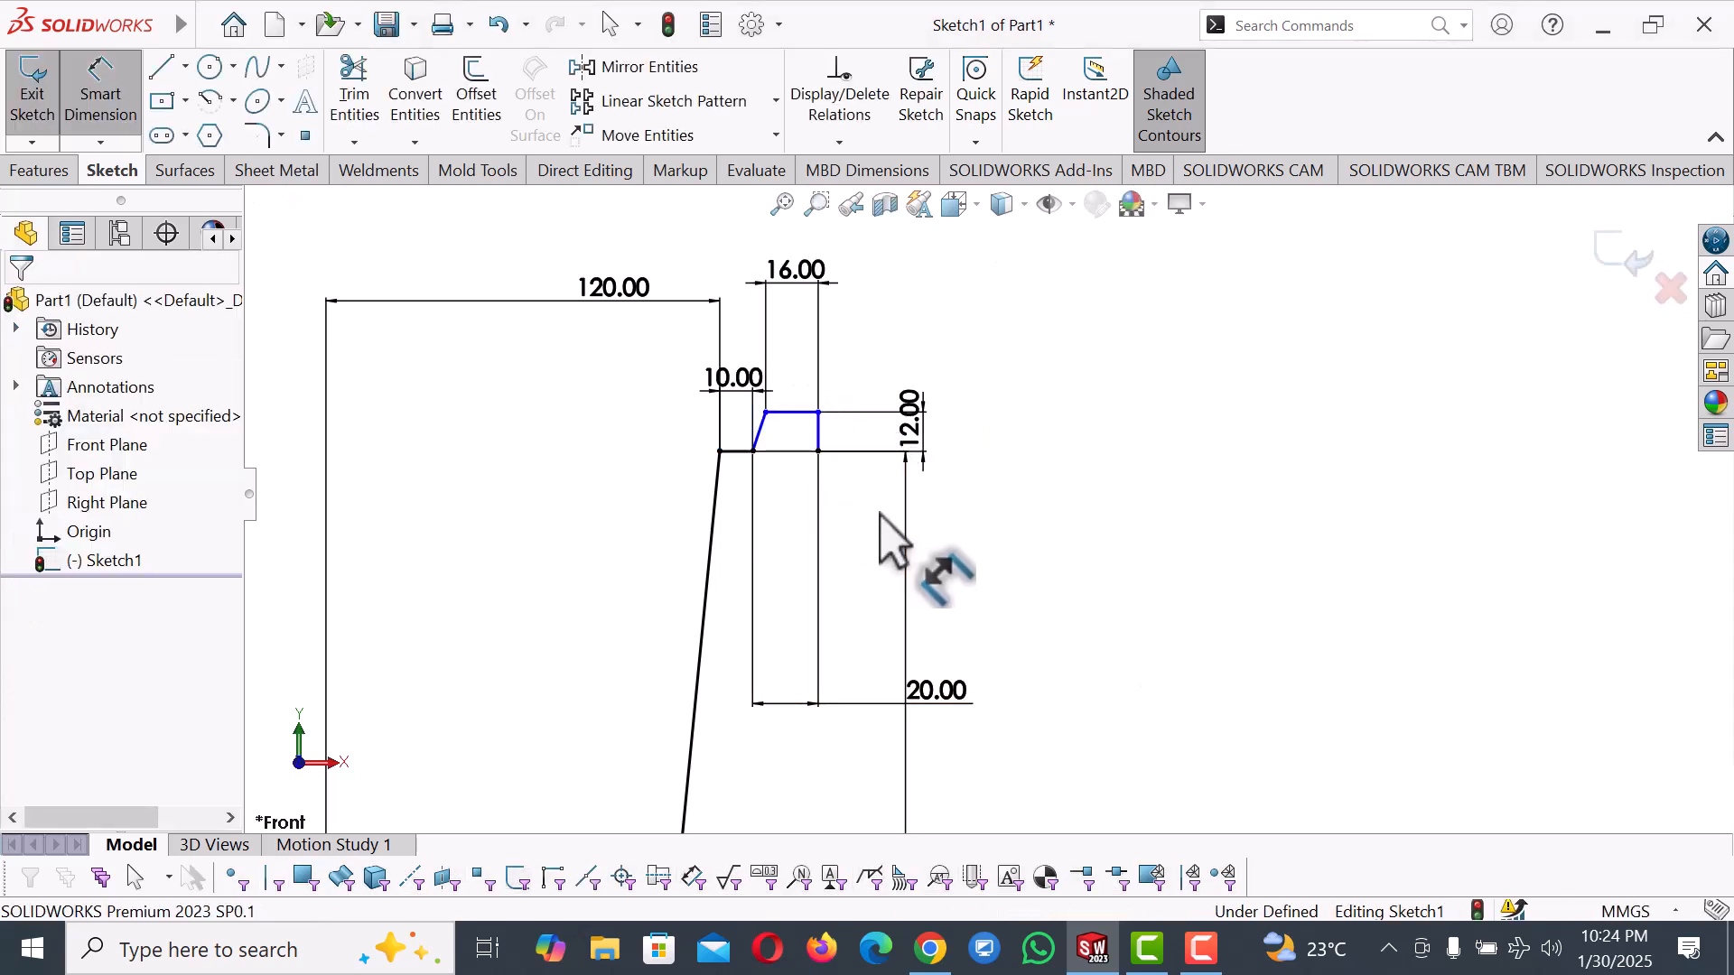
pyautogui.scroll(-1, 763, 442)
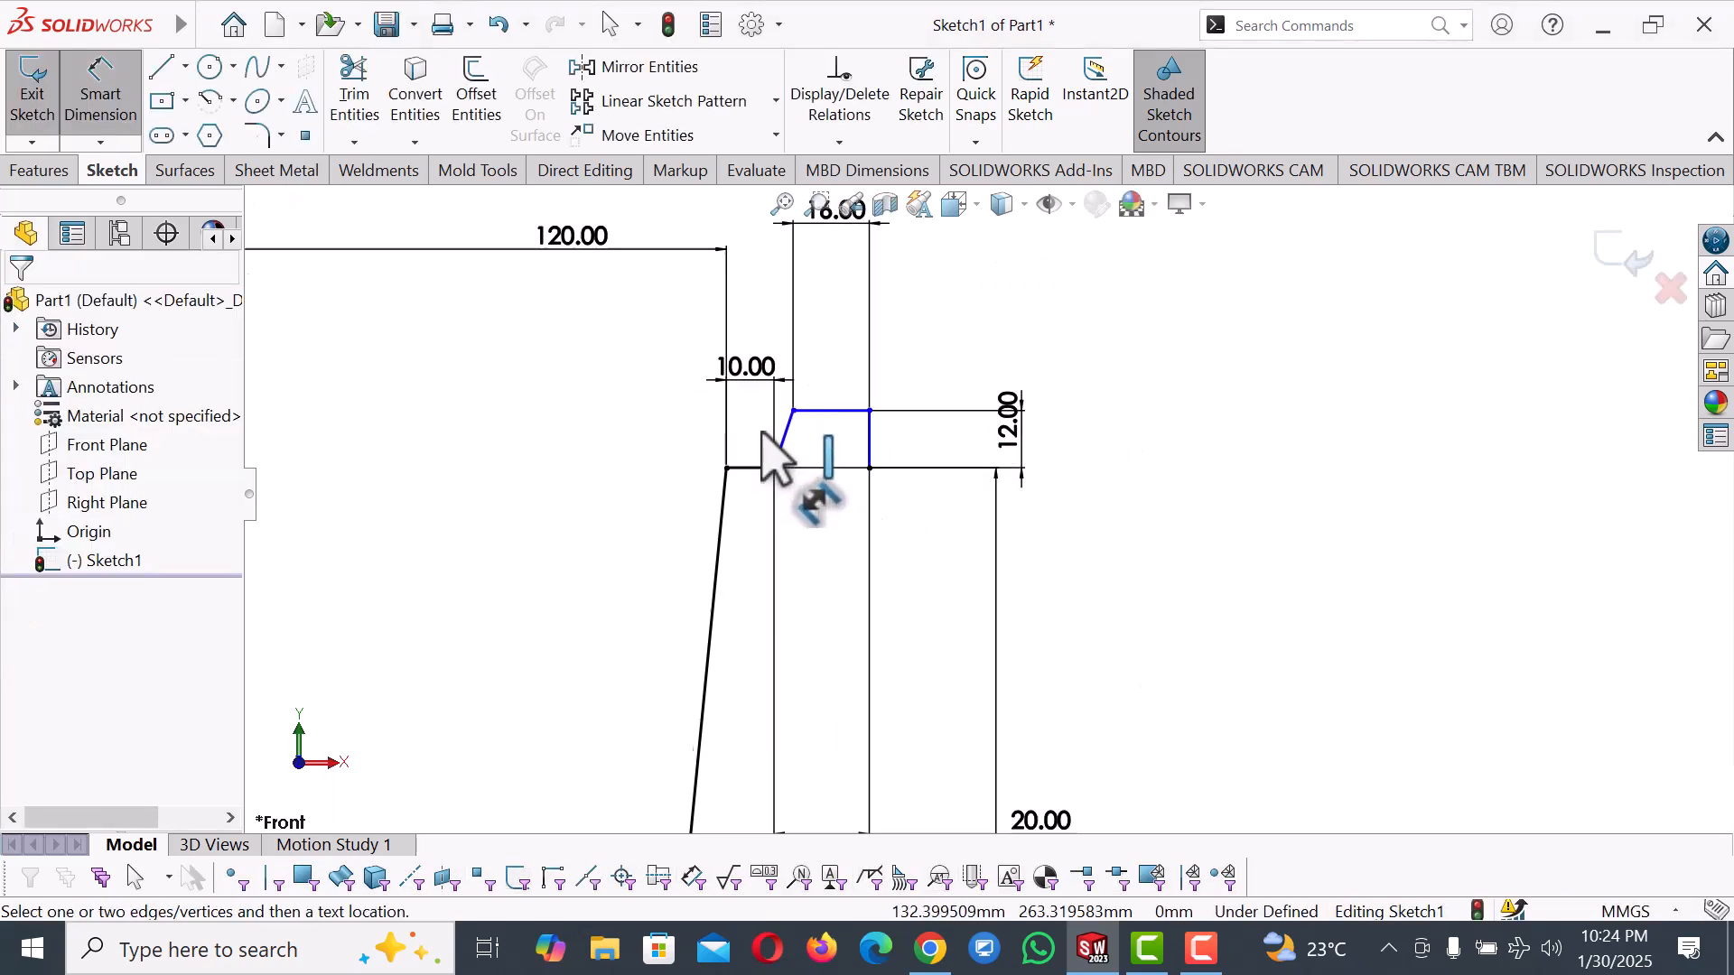
pyautogui.scroll(-2, 786, 456)
pyautogui.scroll(3, 1029, 343)
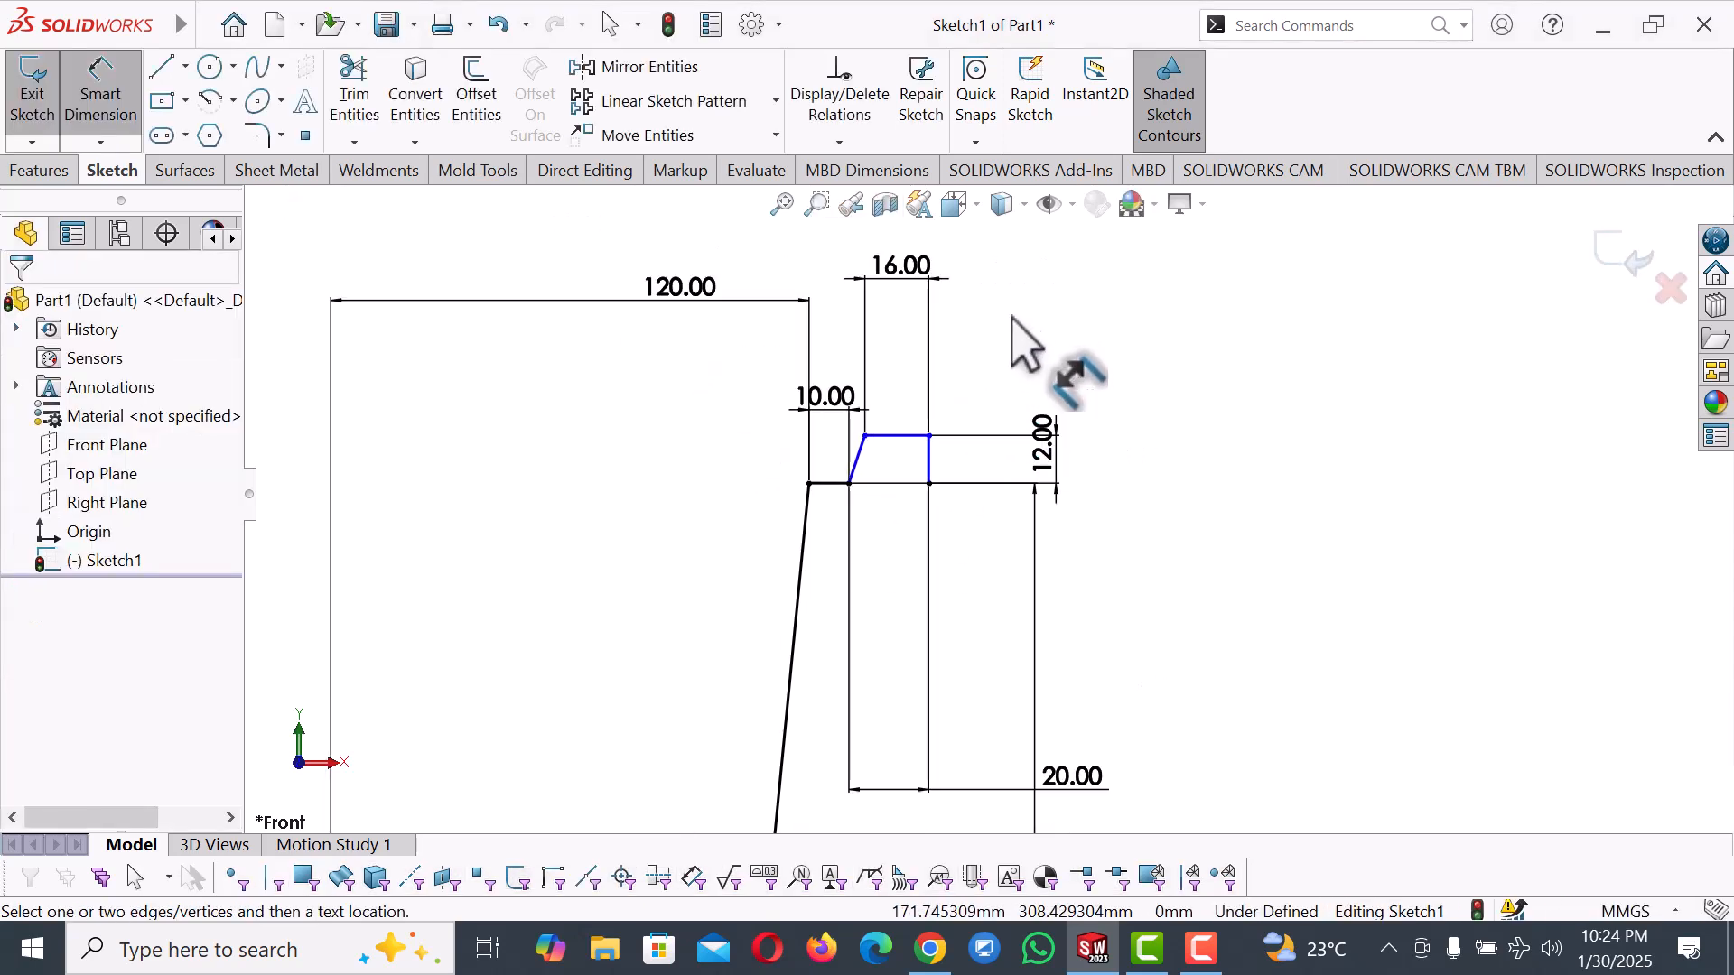
pyautogui.rightClick(1084, 343)
pyautogui.click(1147, 424)
# Try moving the rim's upper outer and upper inner corners slightly to check the outline's remaining freedom.
pyautogui.moveTo(947, 453); pyautogui.dragTo(982, 463)
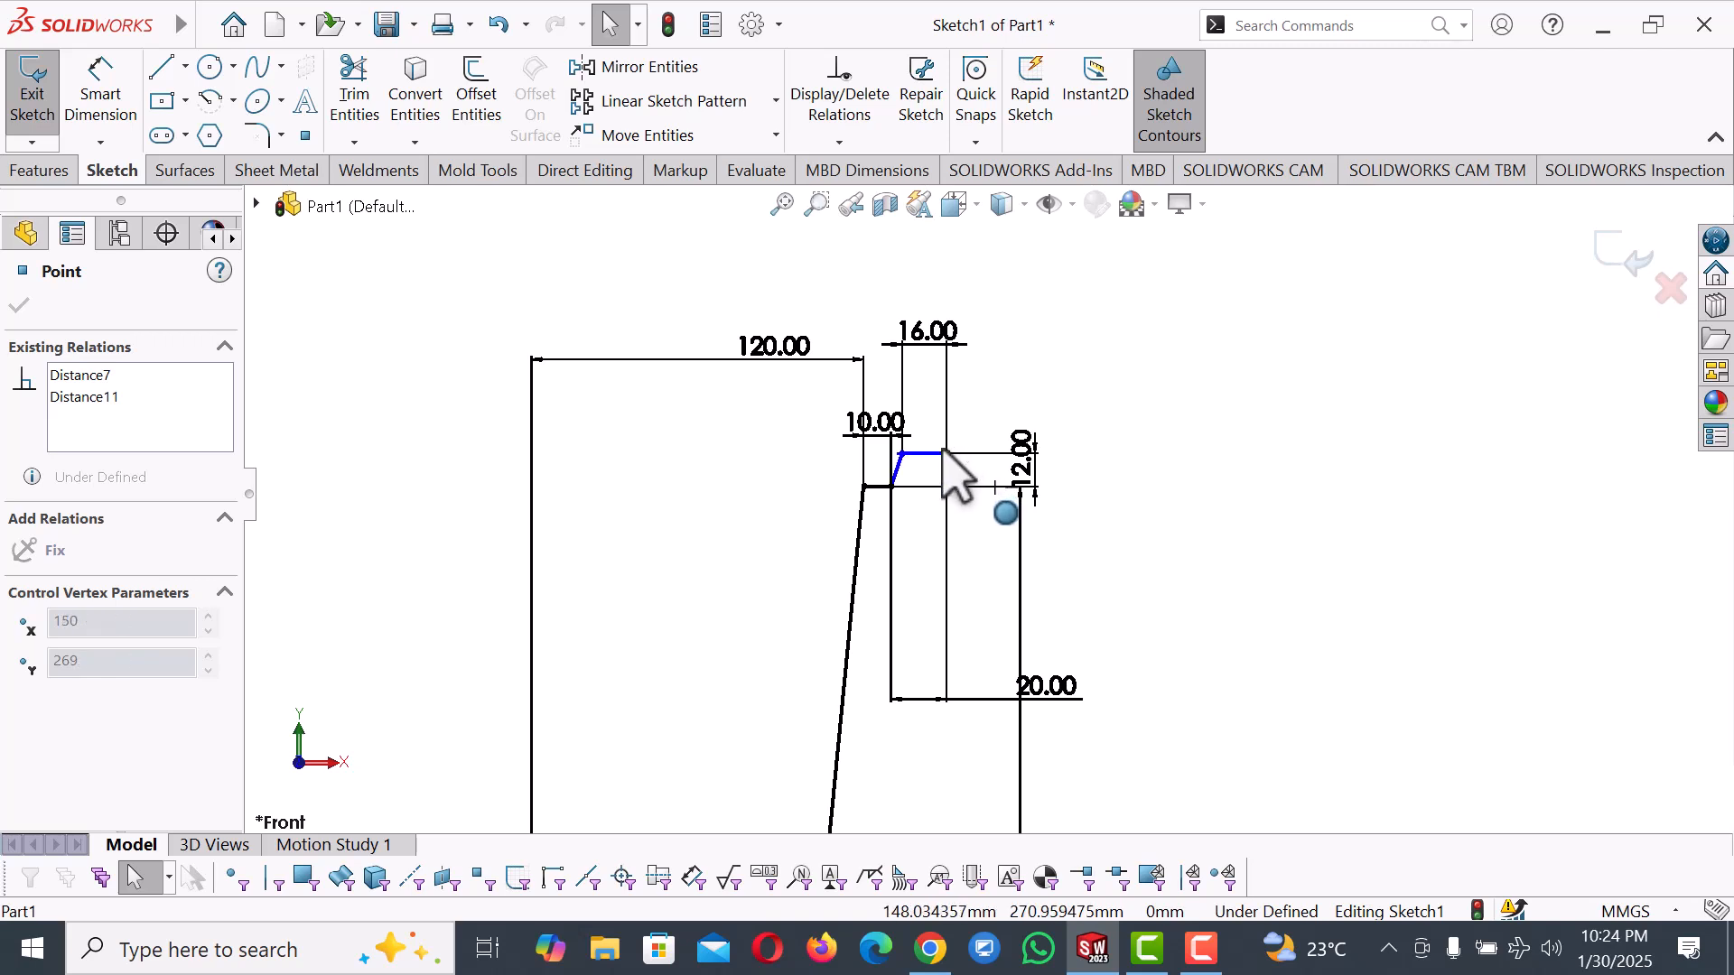
pyautogui.click(913, 533)
pyautogui.scroll(-2, 913, 534)
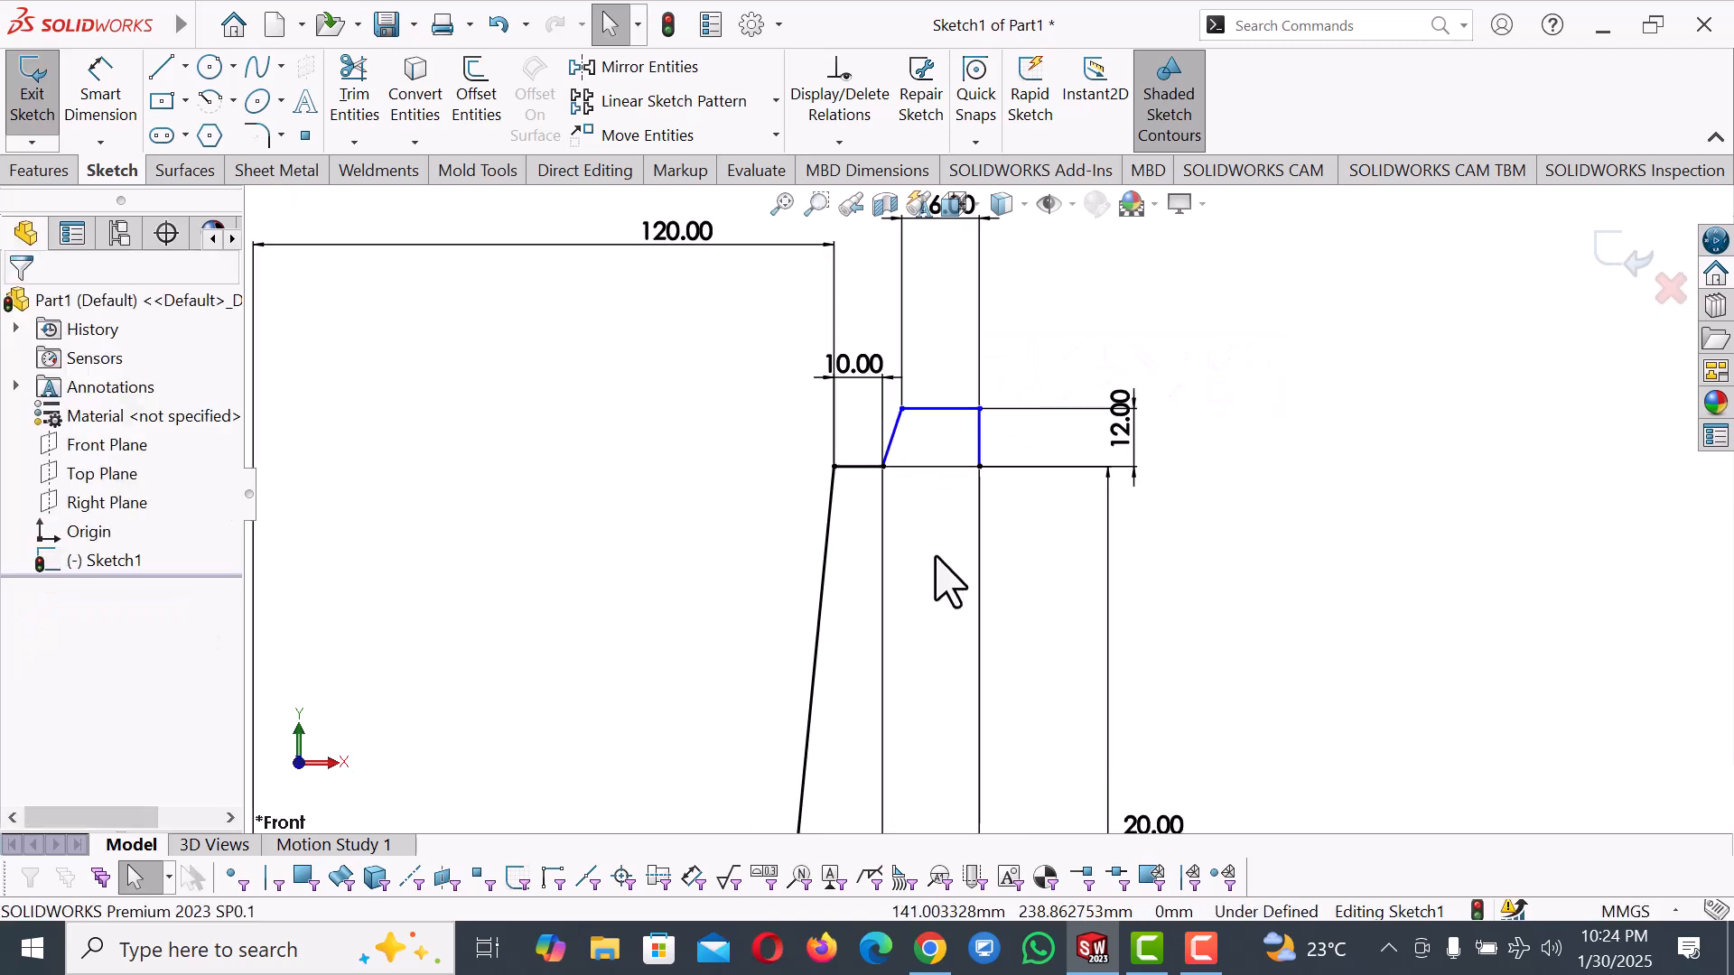
pyautogui.moveTo(935, 555); pyautogui.dragTo(959, 366, button='right')
pyautogui.scroll(-3, 907, 418)
pyautogui.scroll(2, 921, 441)
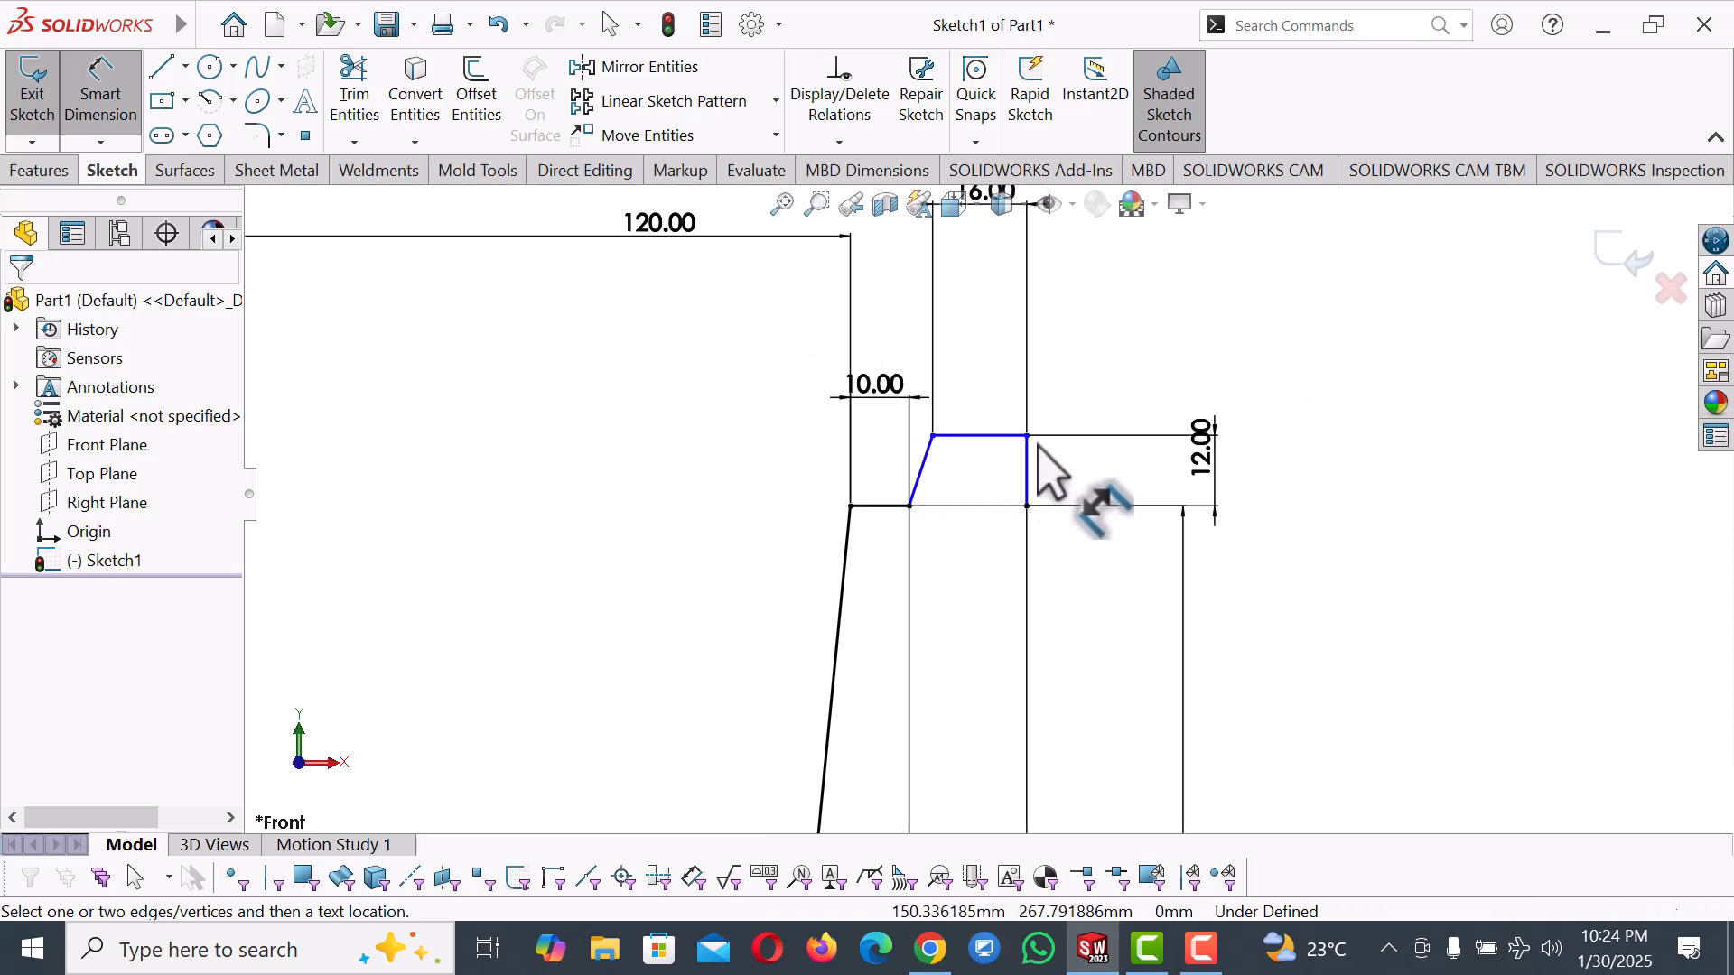
pyautogui.rightClick(1083, 472)
pyautogui.click(1126, 546)
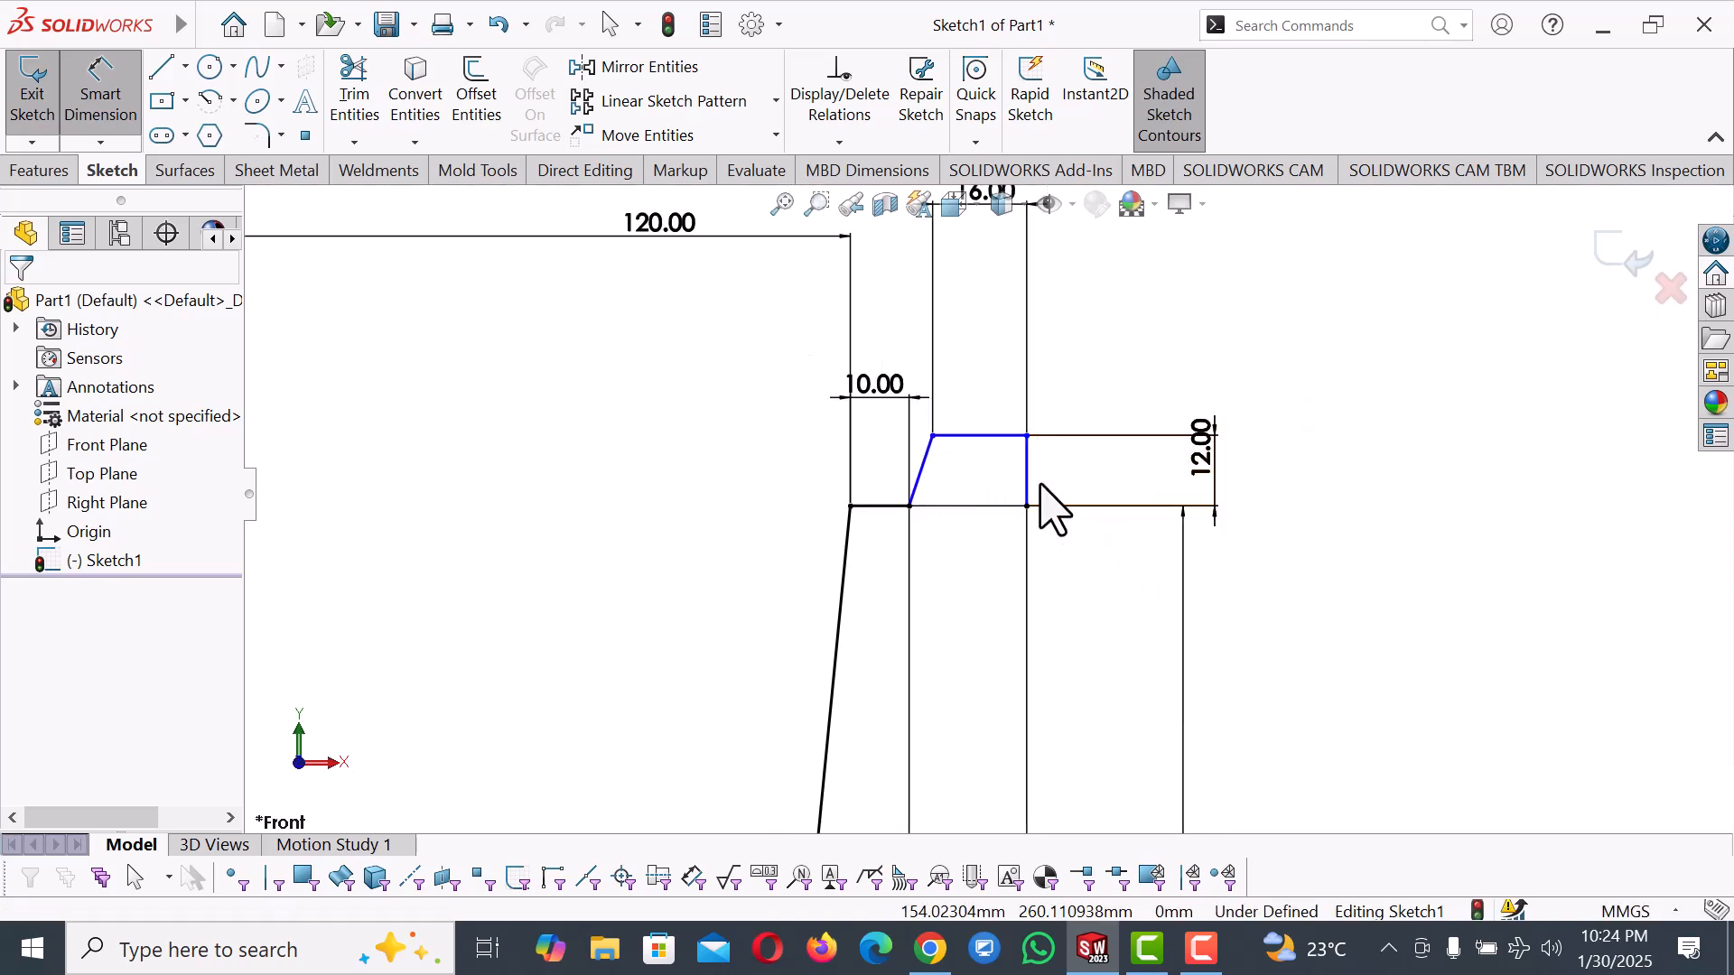
pyautogui.moveTo(932, 437)
pyautogui.mouseDown()
pyautogui.moveTo(973, 448)
pyautogui.moveTo(928, 438)
pyautogui.mouseUp()
# Dimension the angle between the ledge and the rim's inner slanted line to 100° and finish dimensioning.
pyautogui.moveTo(955, 625); pyautogui.dragTo(956, 447, button='right')
pyautogui.scroll(-3, 936, 436)
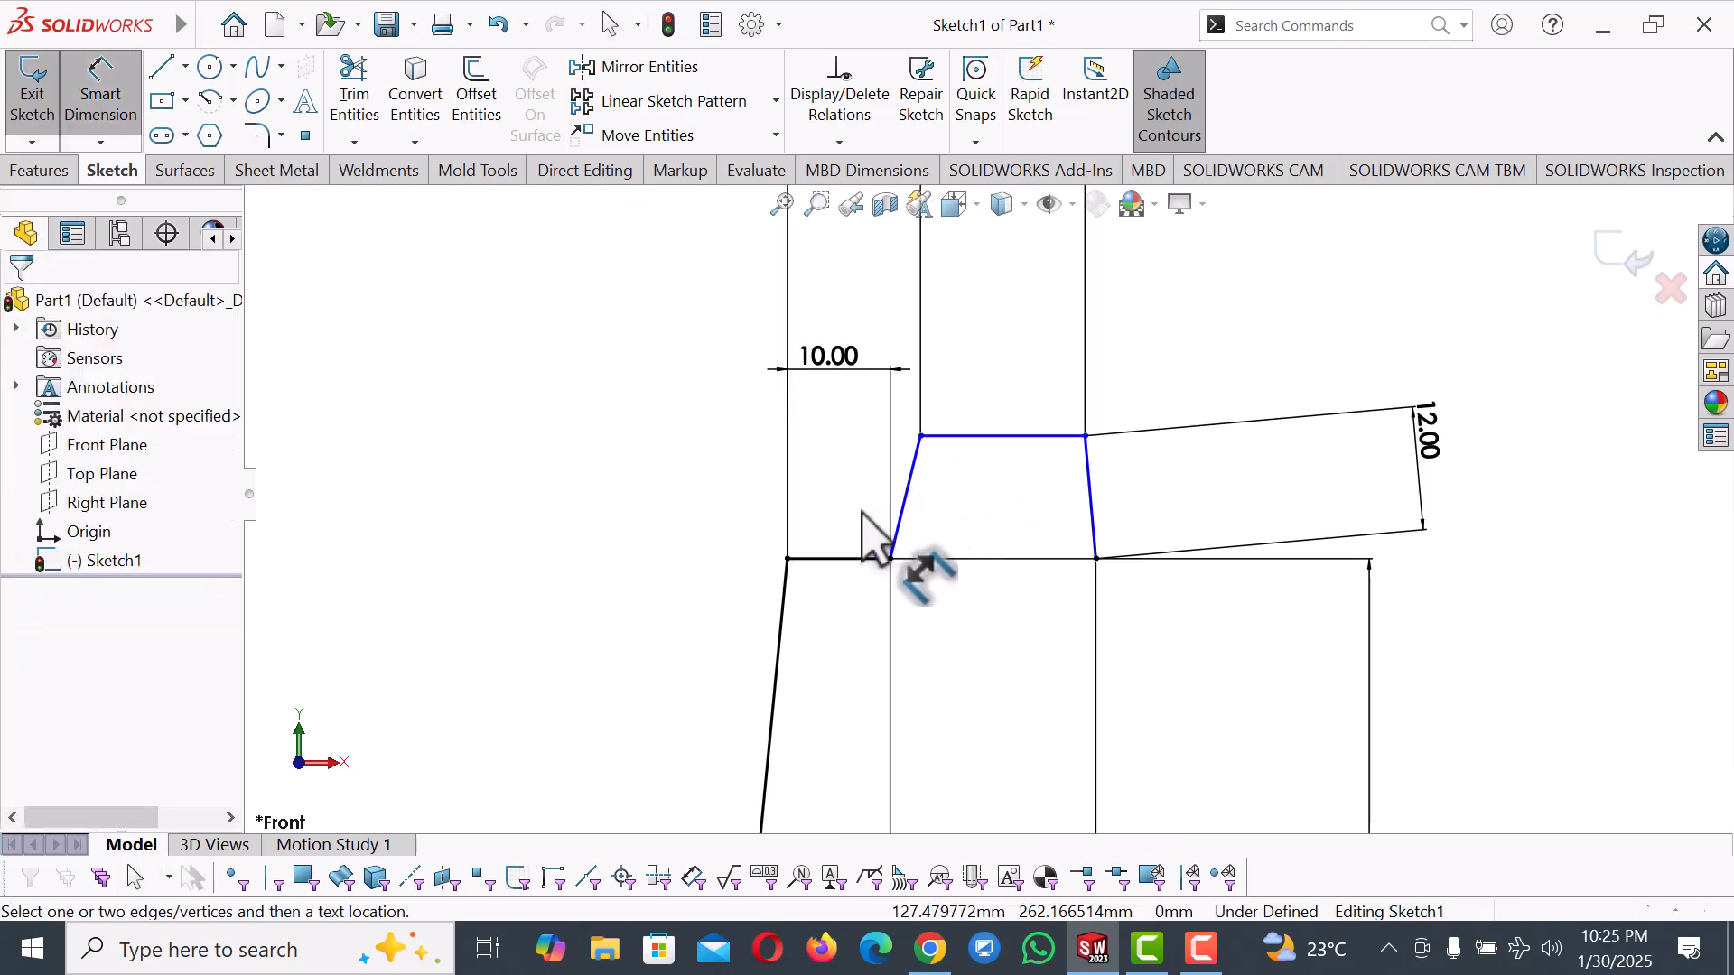
pyautogui.click(844, 560)
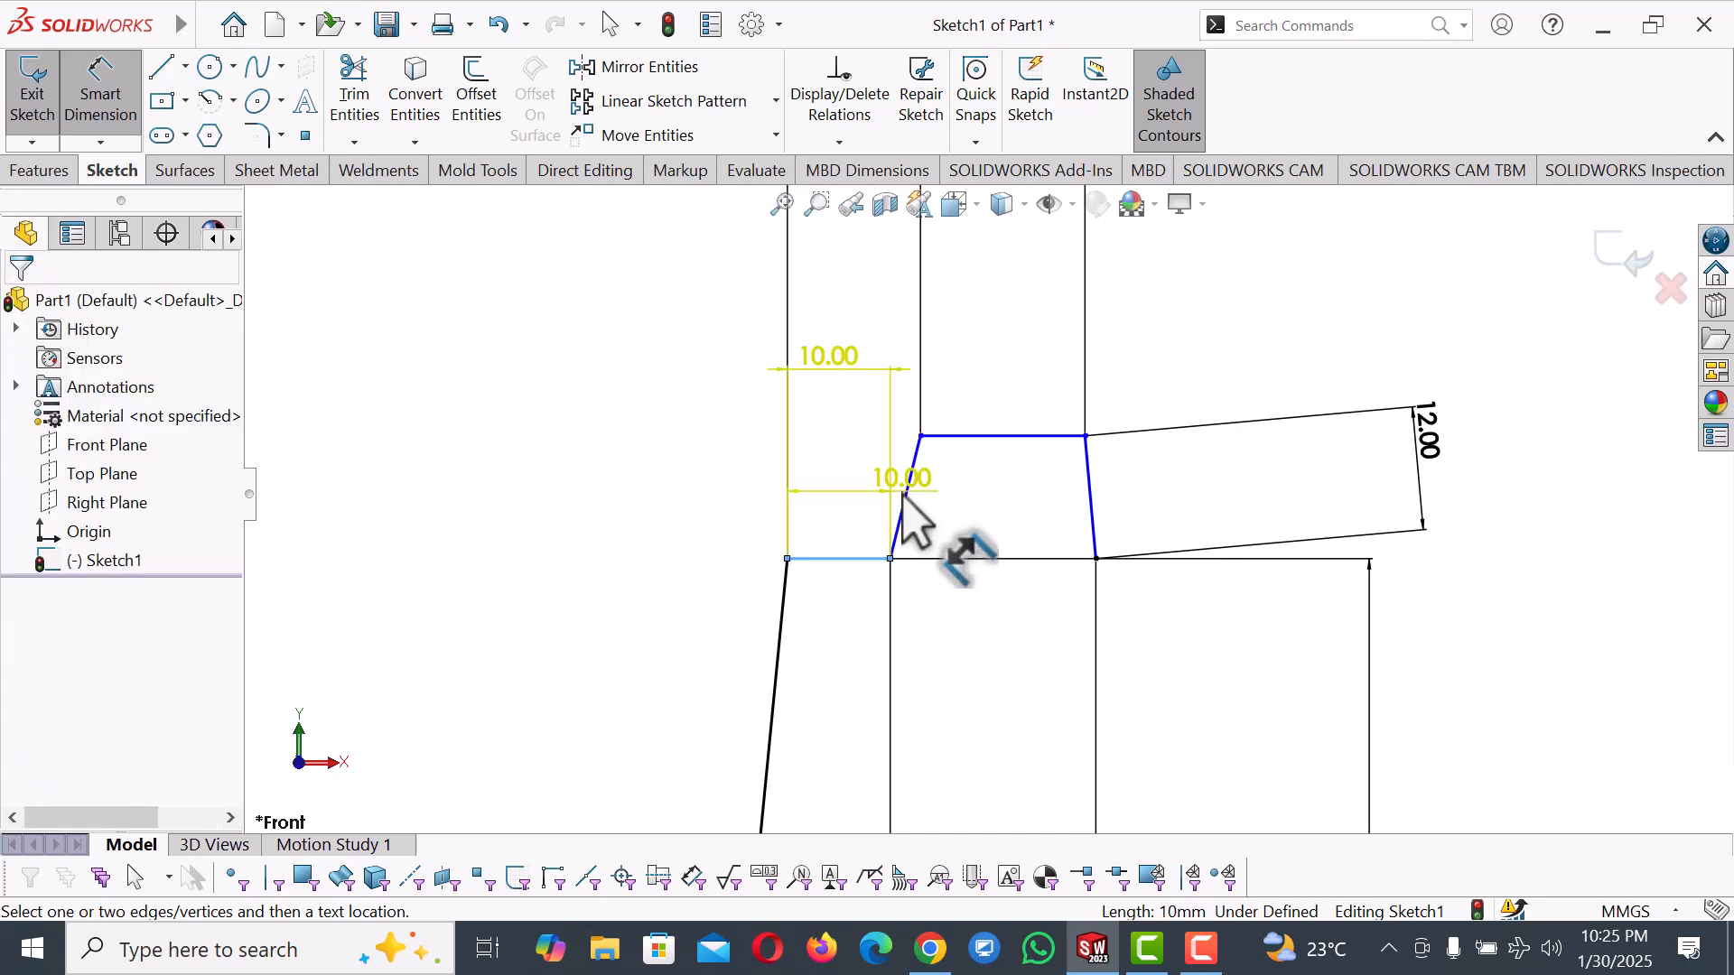
pyautogui.click(886, 476)
pyautogui.click(946, 312)
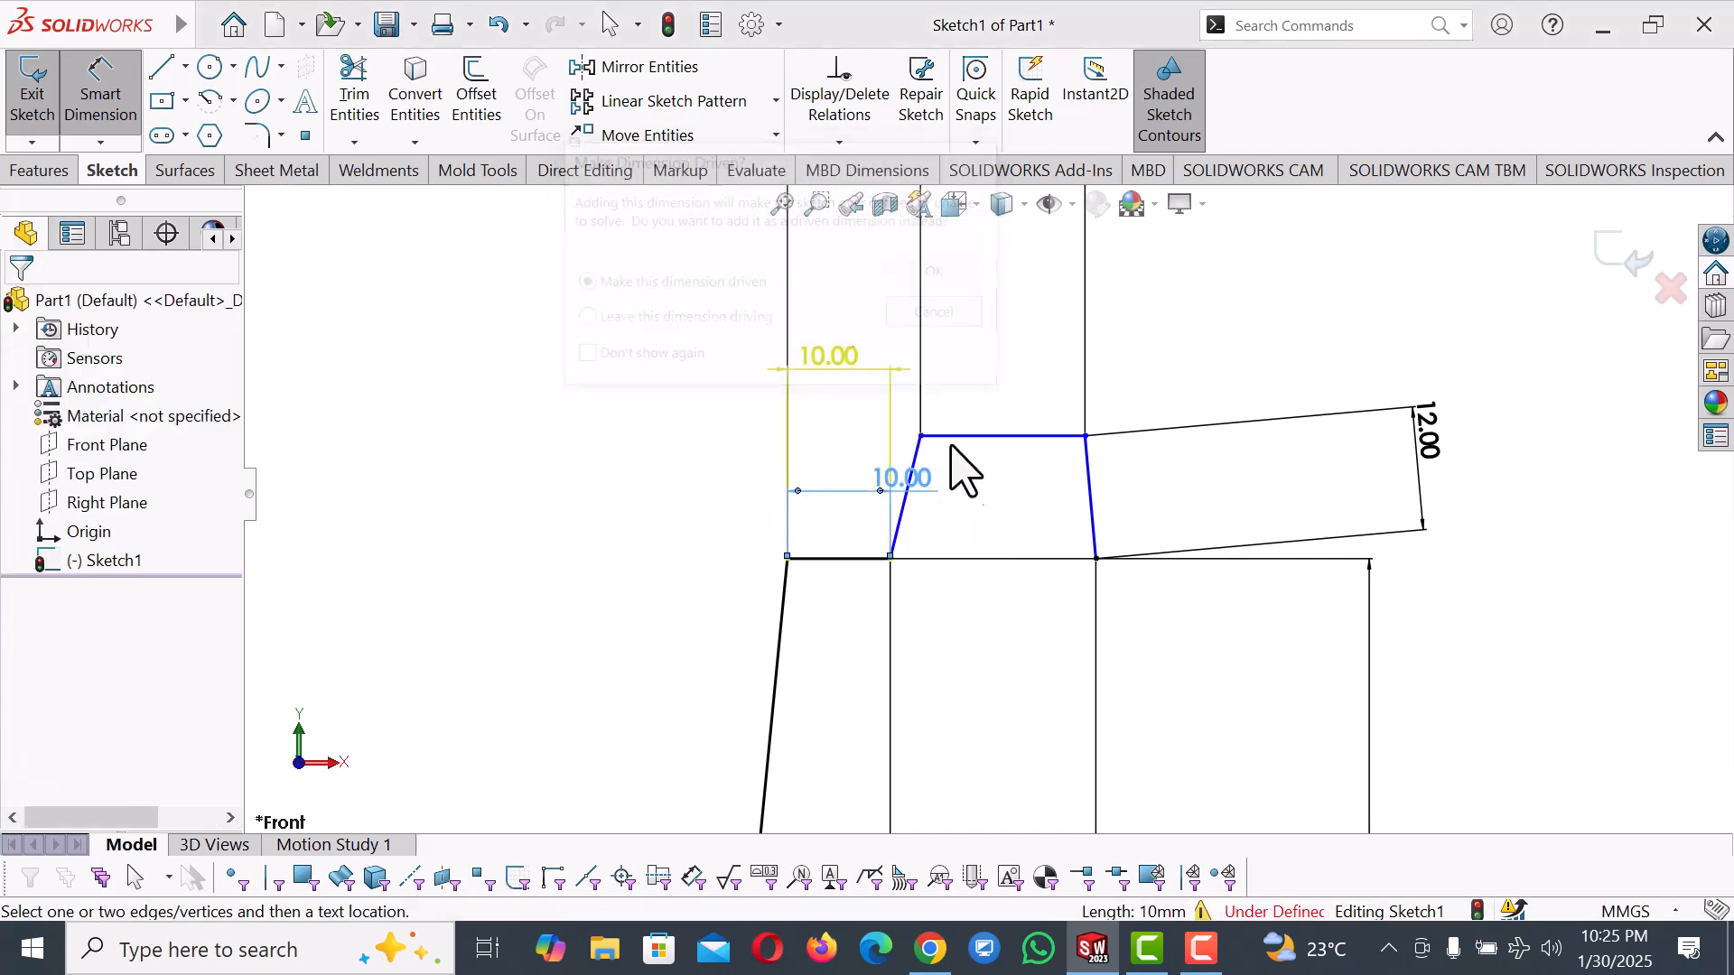
pyautogui.click(871, 559)
pyautogui.click(903, 517)
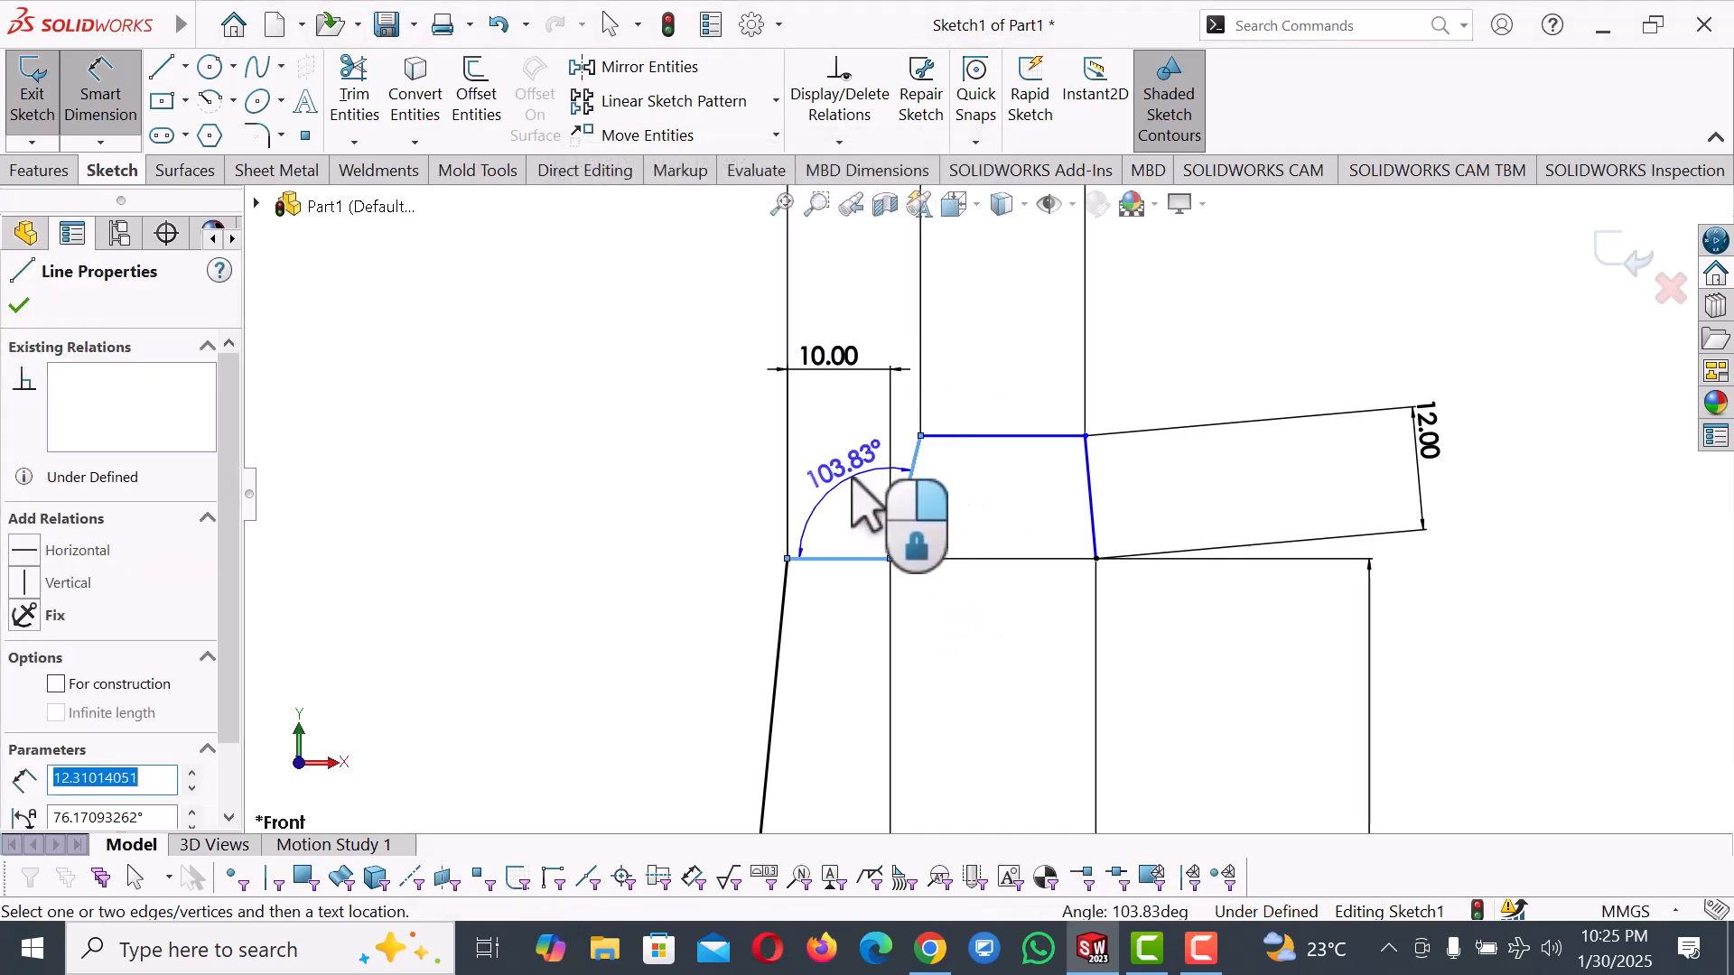
pyautogui.click(863, 502)
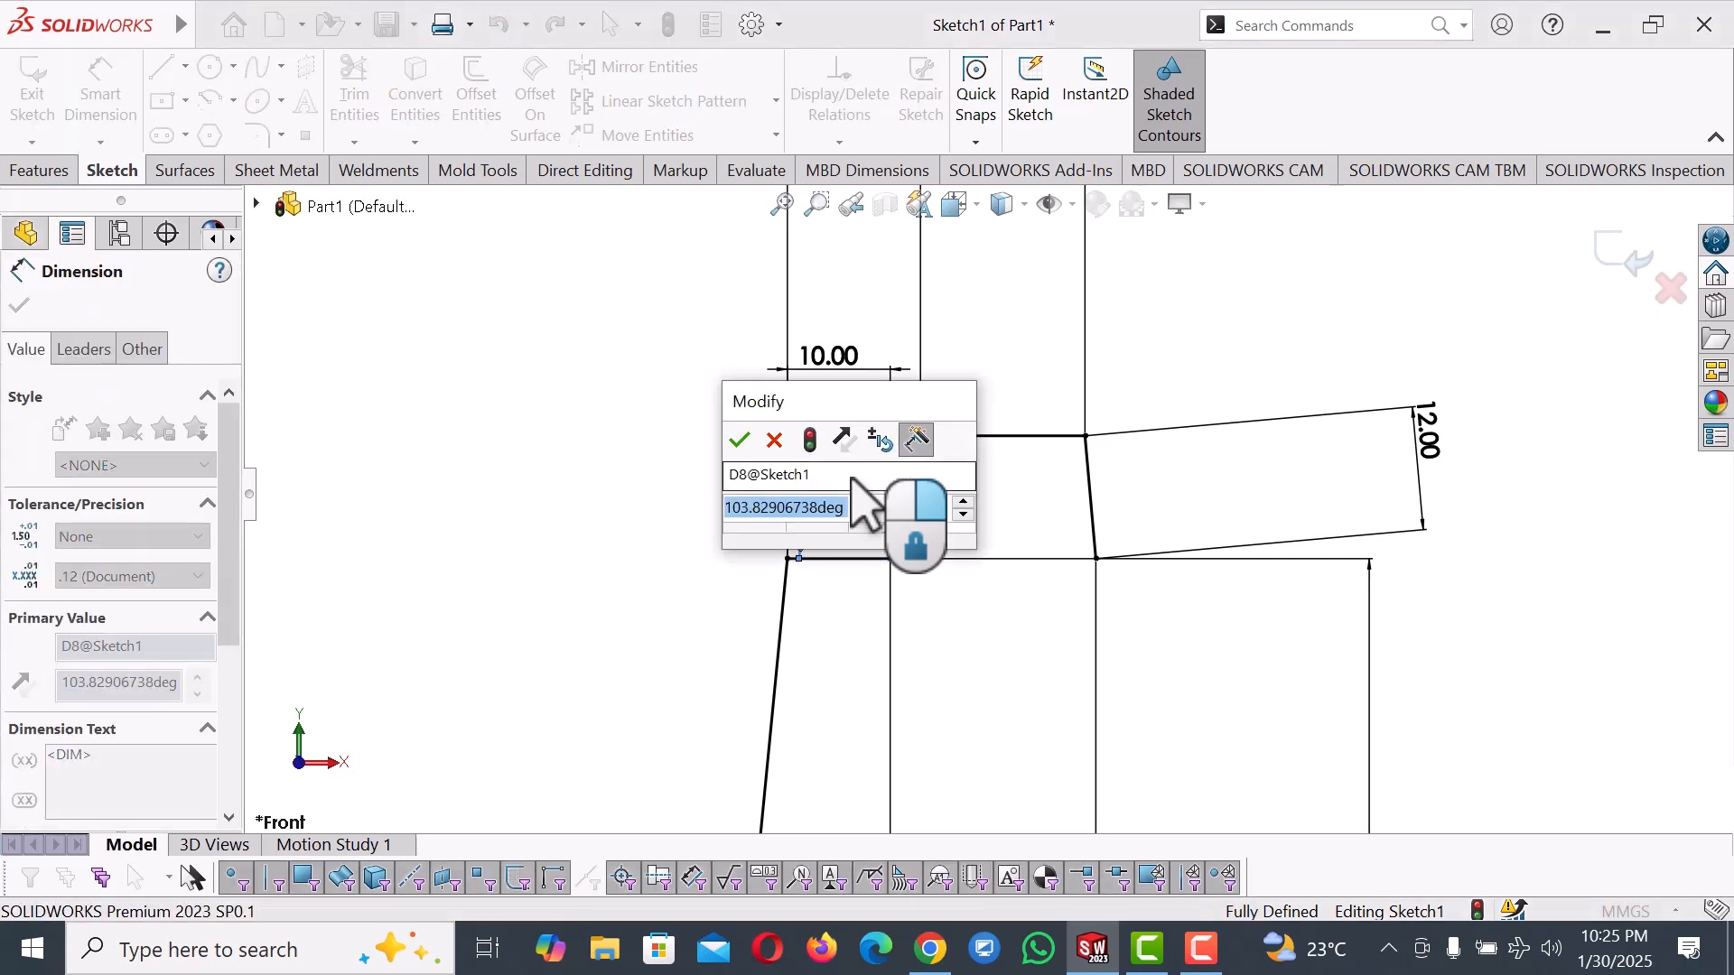
pyautogui.write('100')
pyautogui.press('Return')
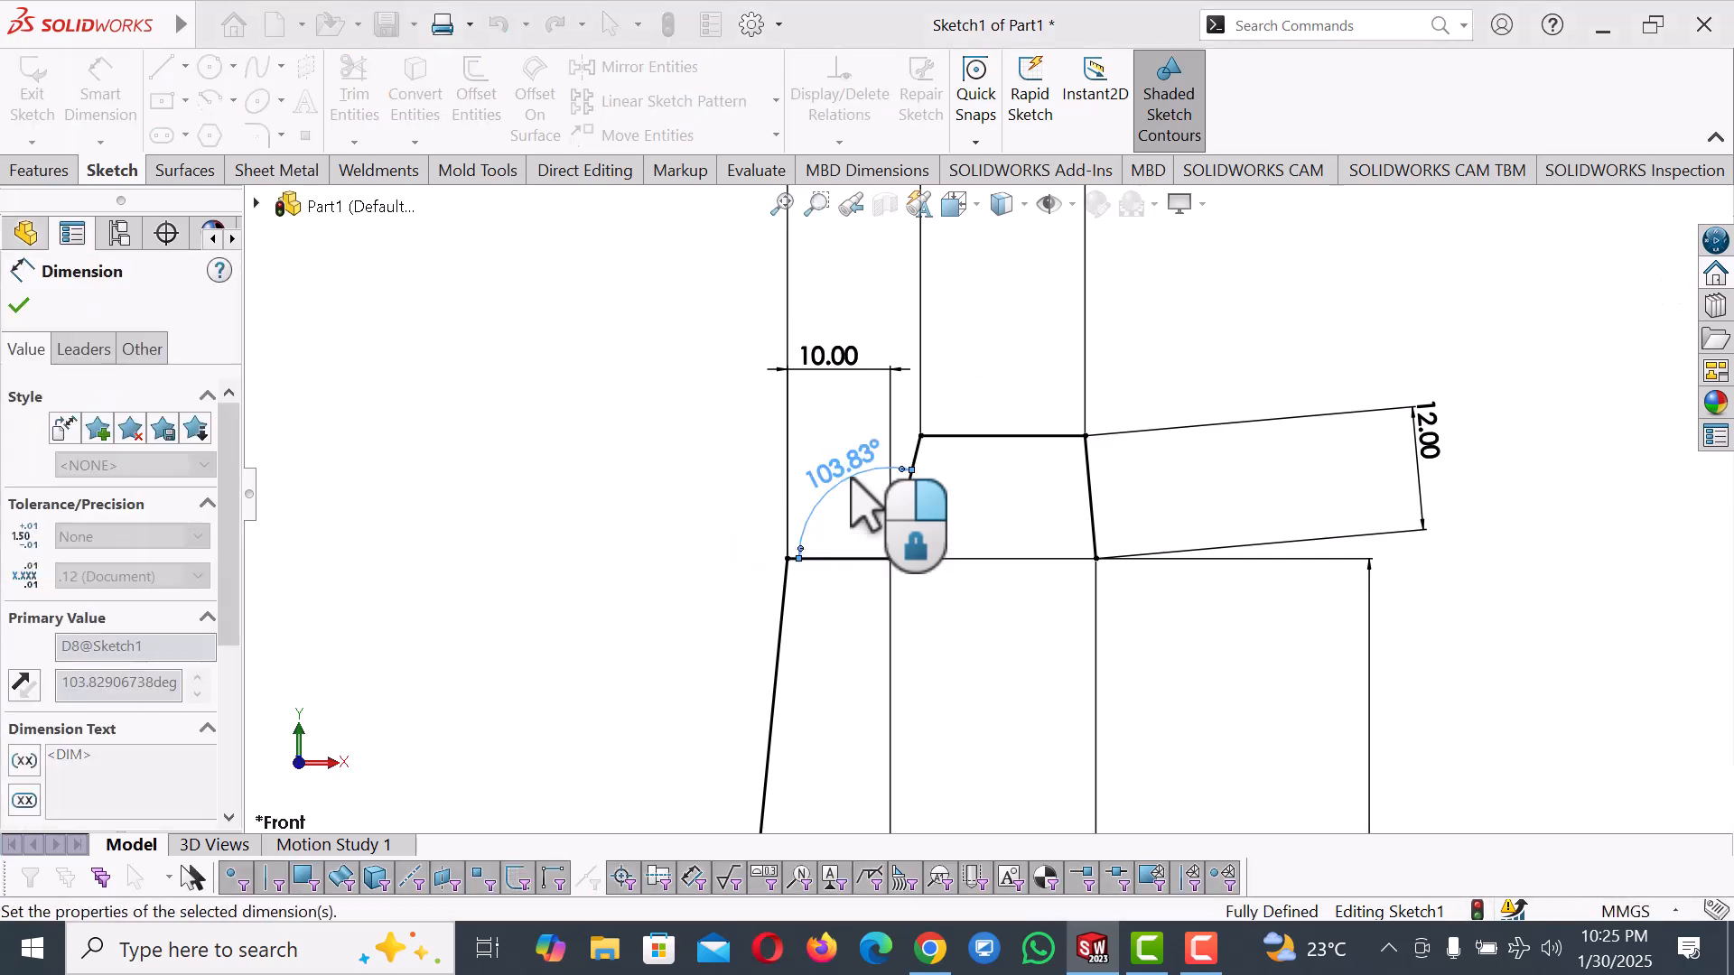
pyautogui.press('Escape')
pyautogui.scroll(5, 1009, 614)
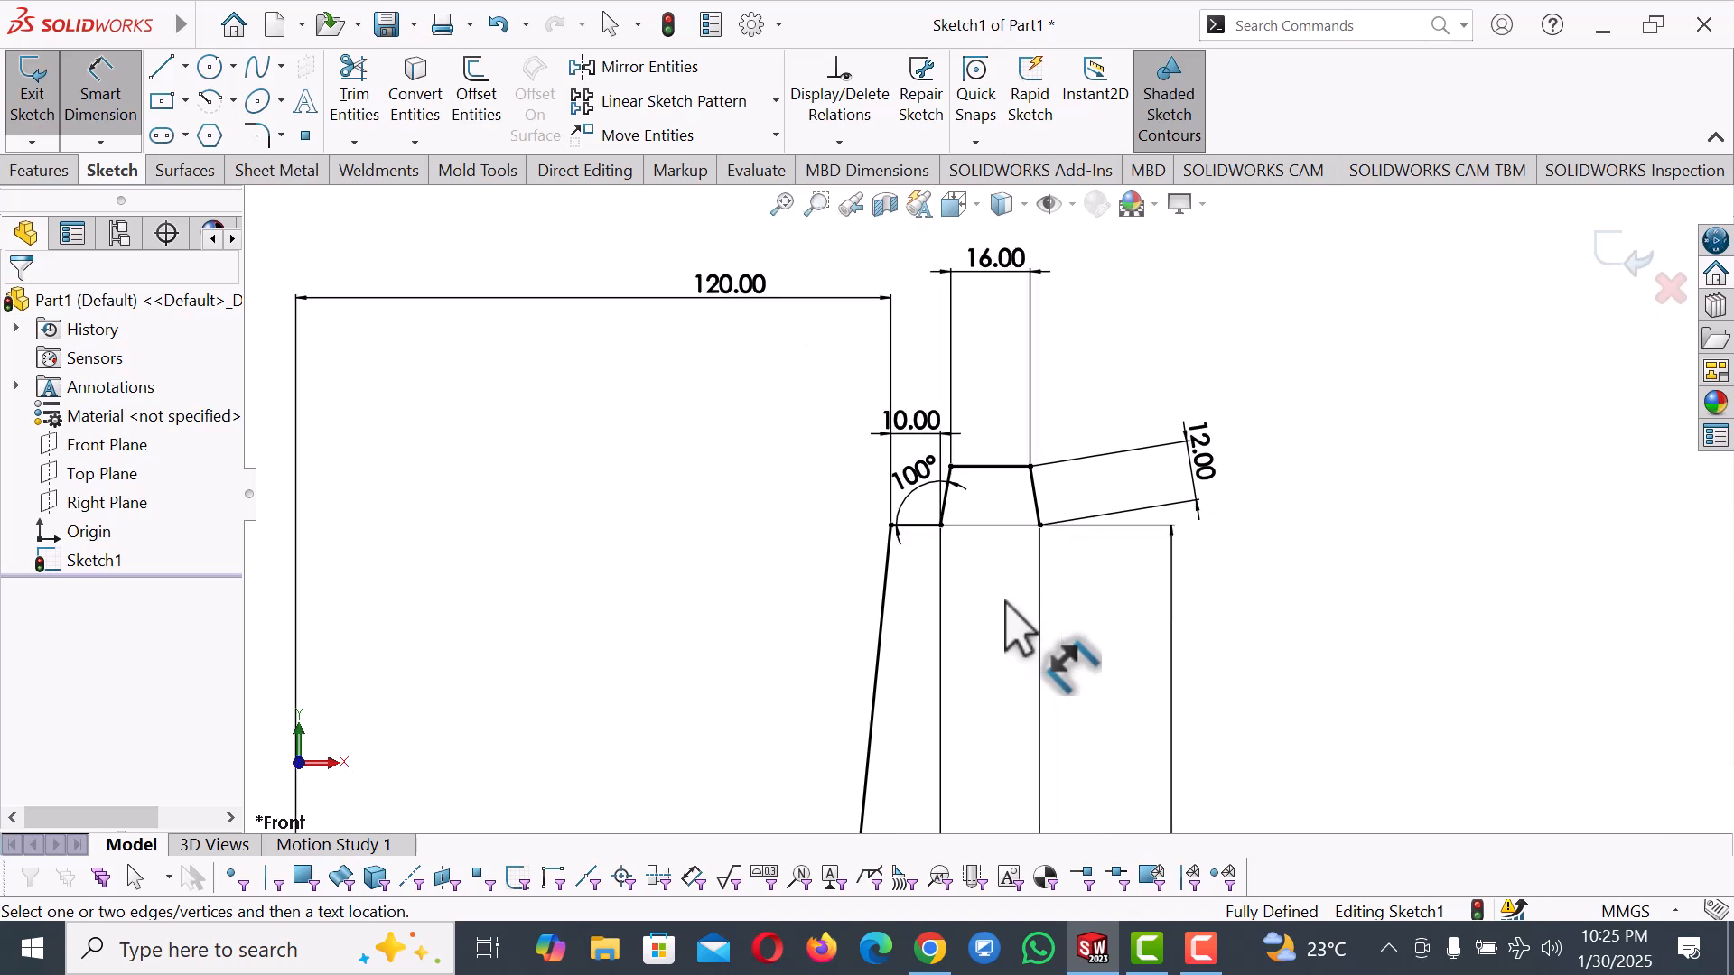
pyautogui.rightClick(1287, 463)
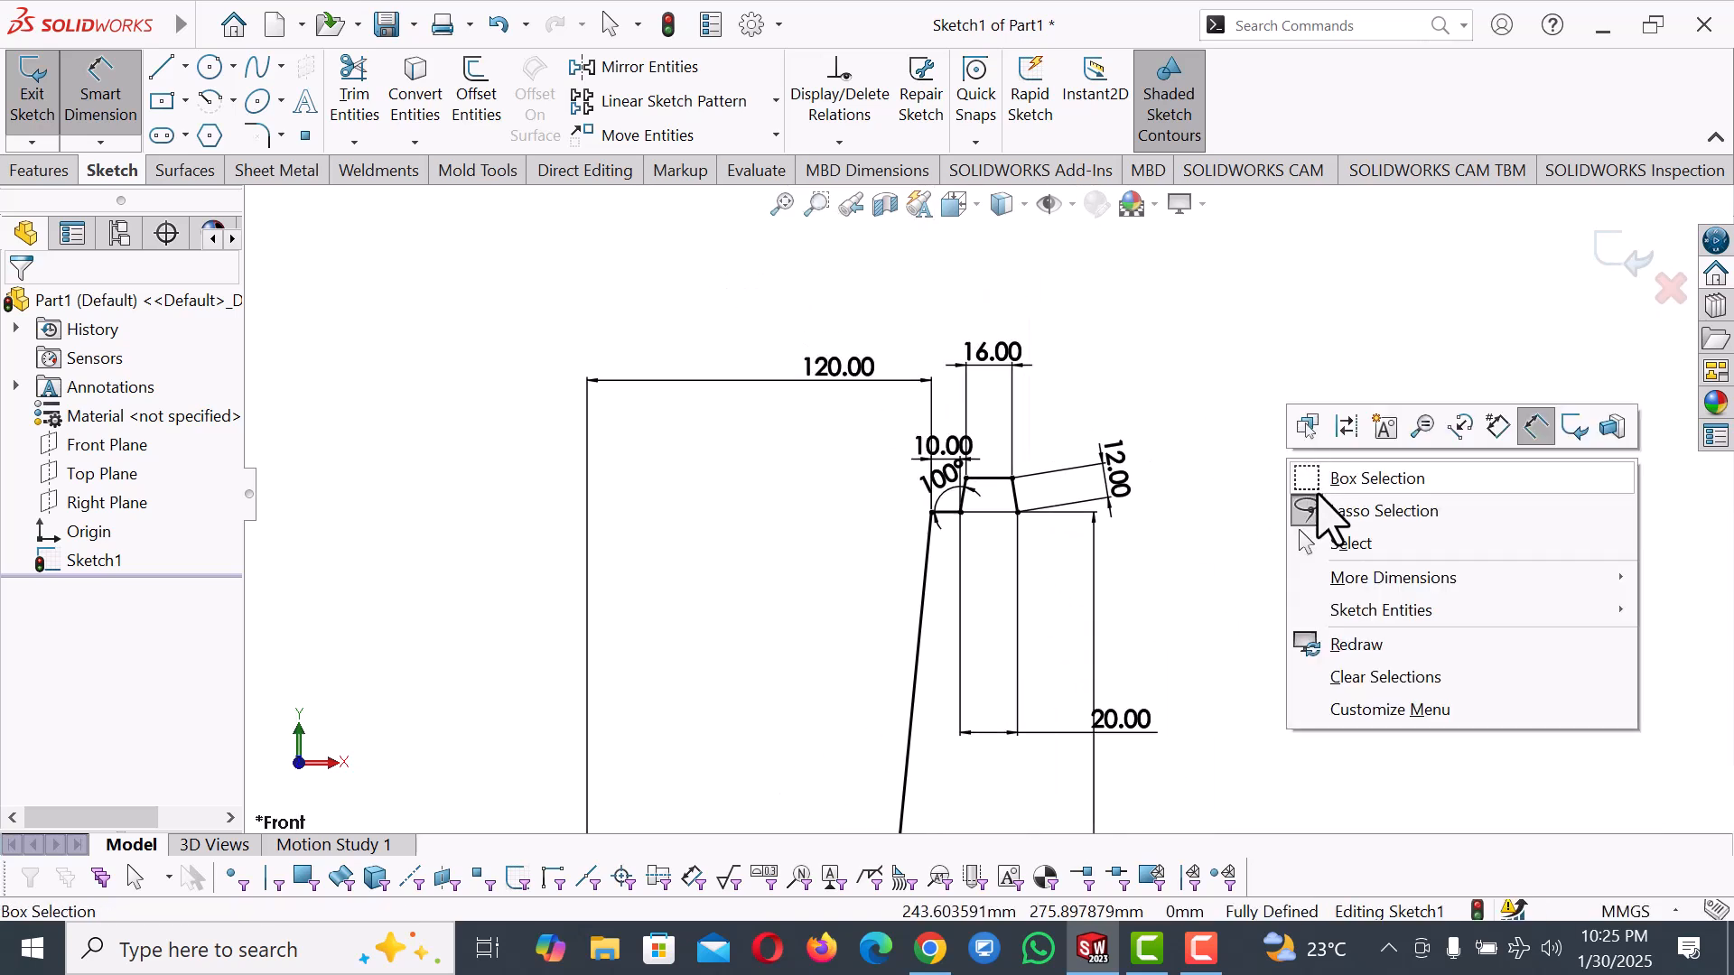
pyautogui.click(1362, 558)
# Draw a vertical line about 434 mm long upward from the origin and make it construction geometry.
pyautogui.scroll(5, 1301, 587)
pyautogui.press('l')
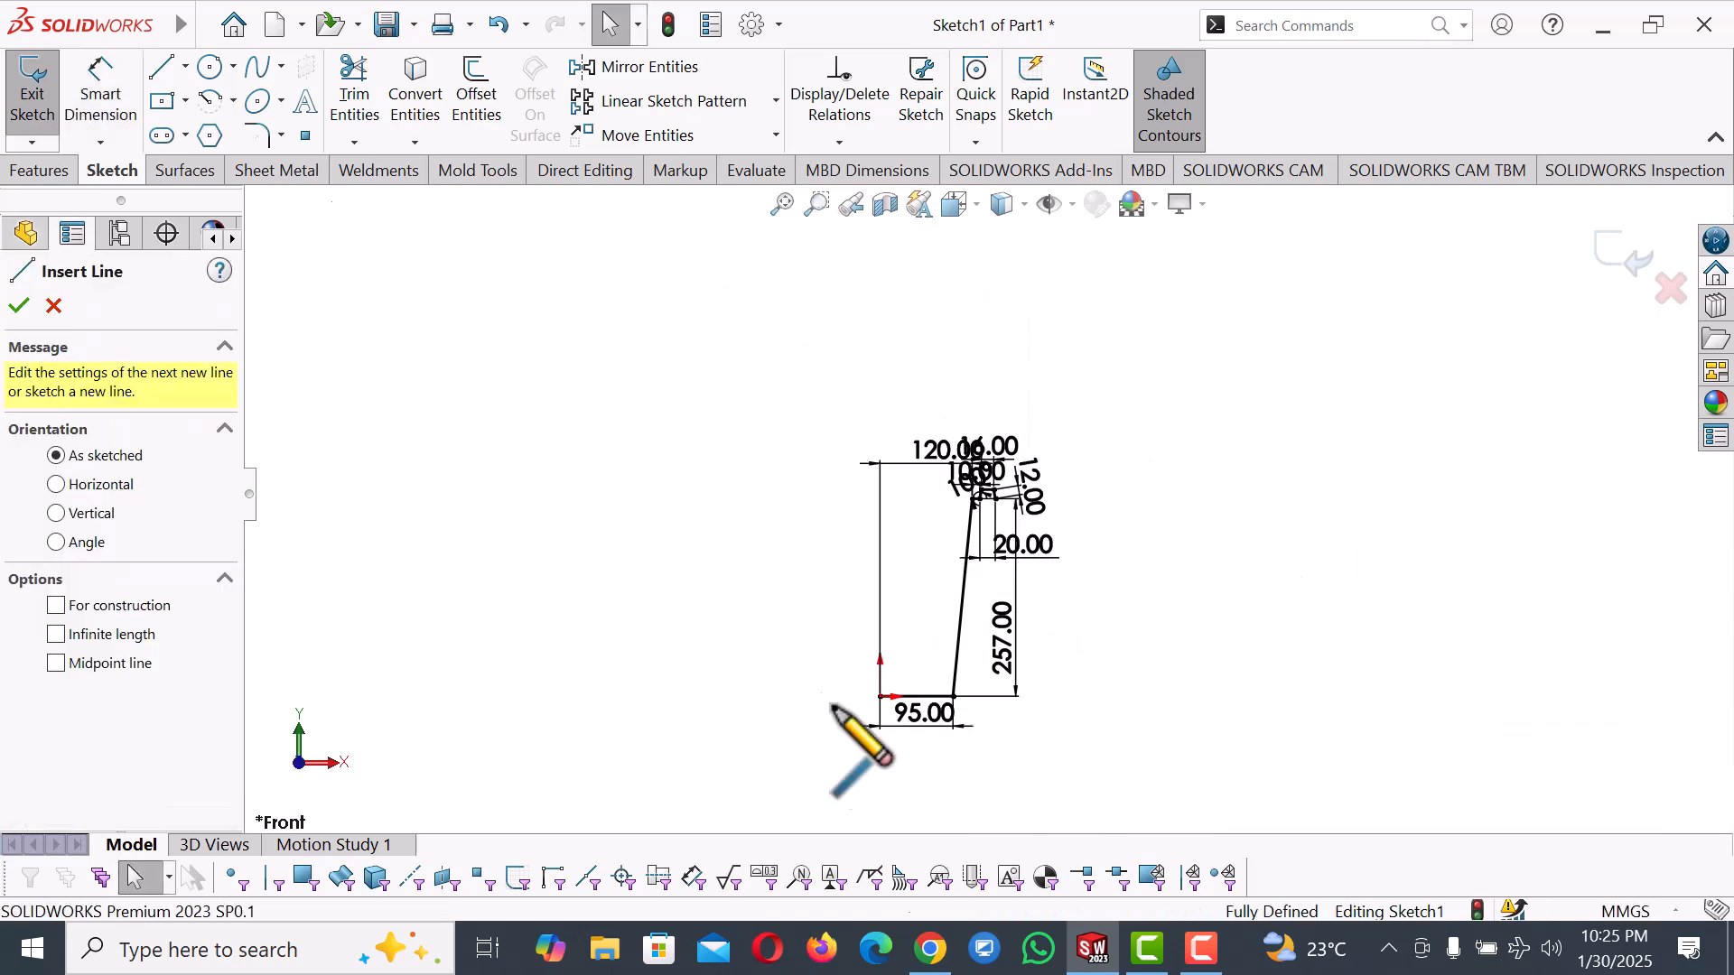
pyautogui.click(880, 696)
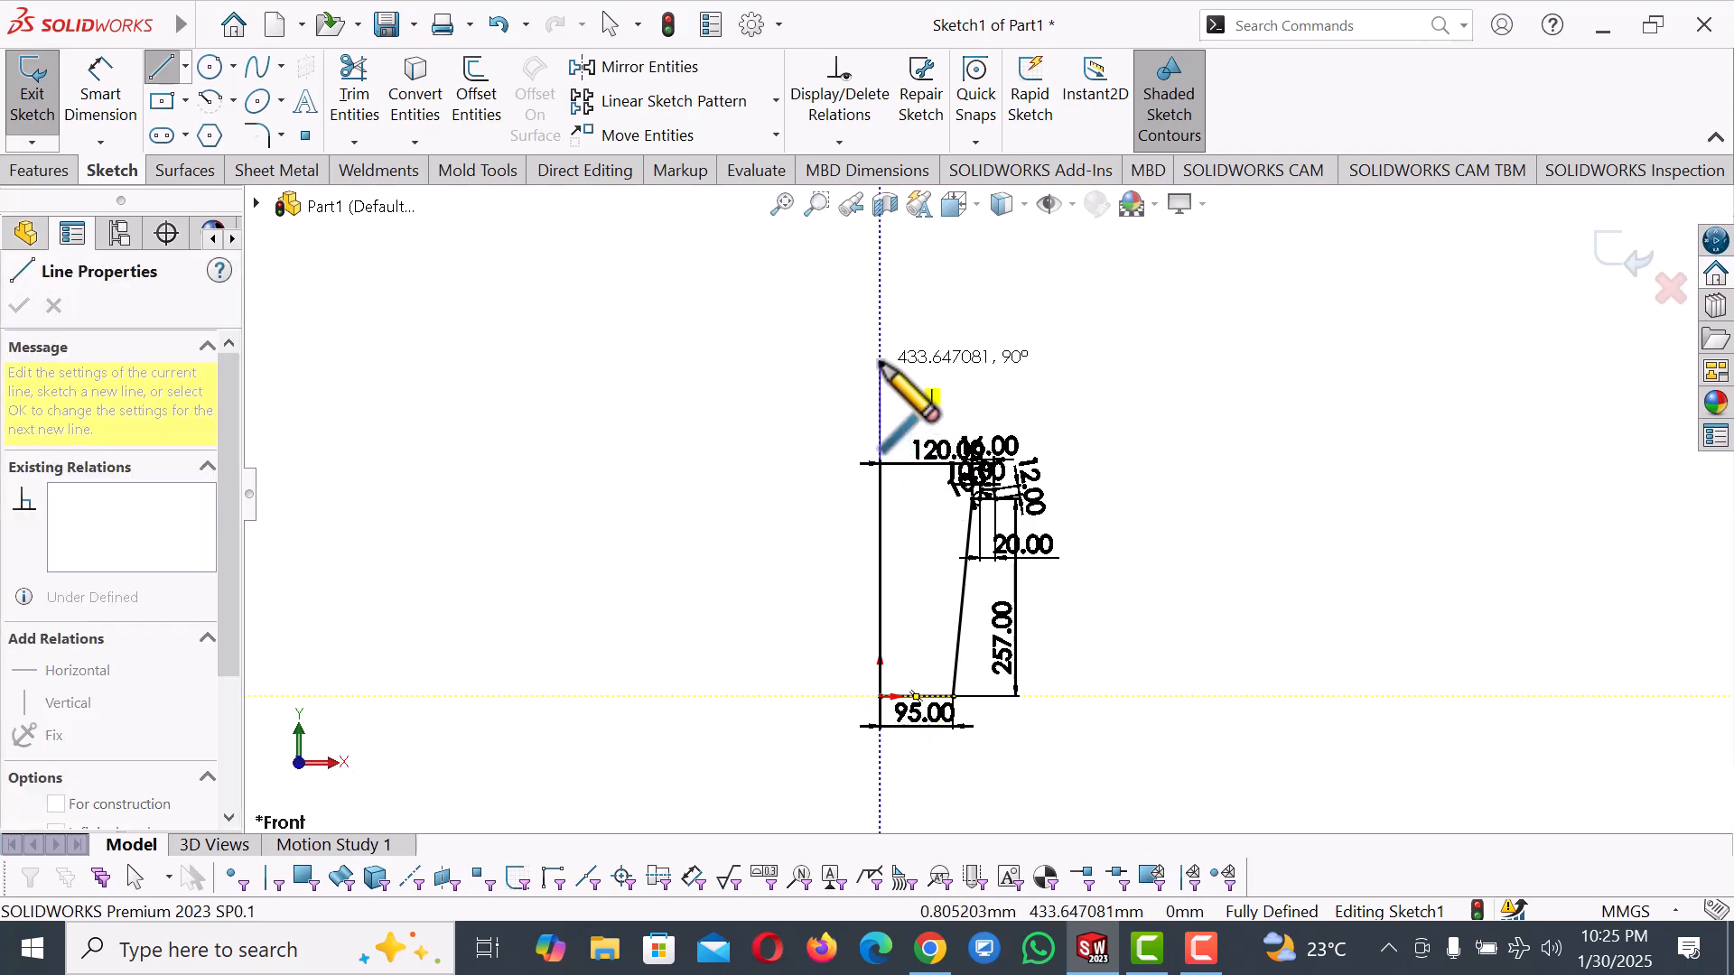
pyautogui.click(881, 362)
pyautogui.rightClick(882, 363)
pyautogui.click(940, 331)
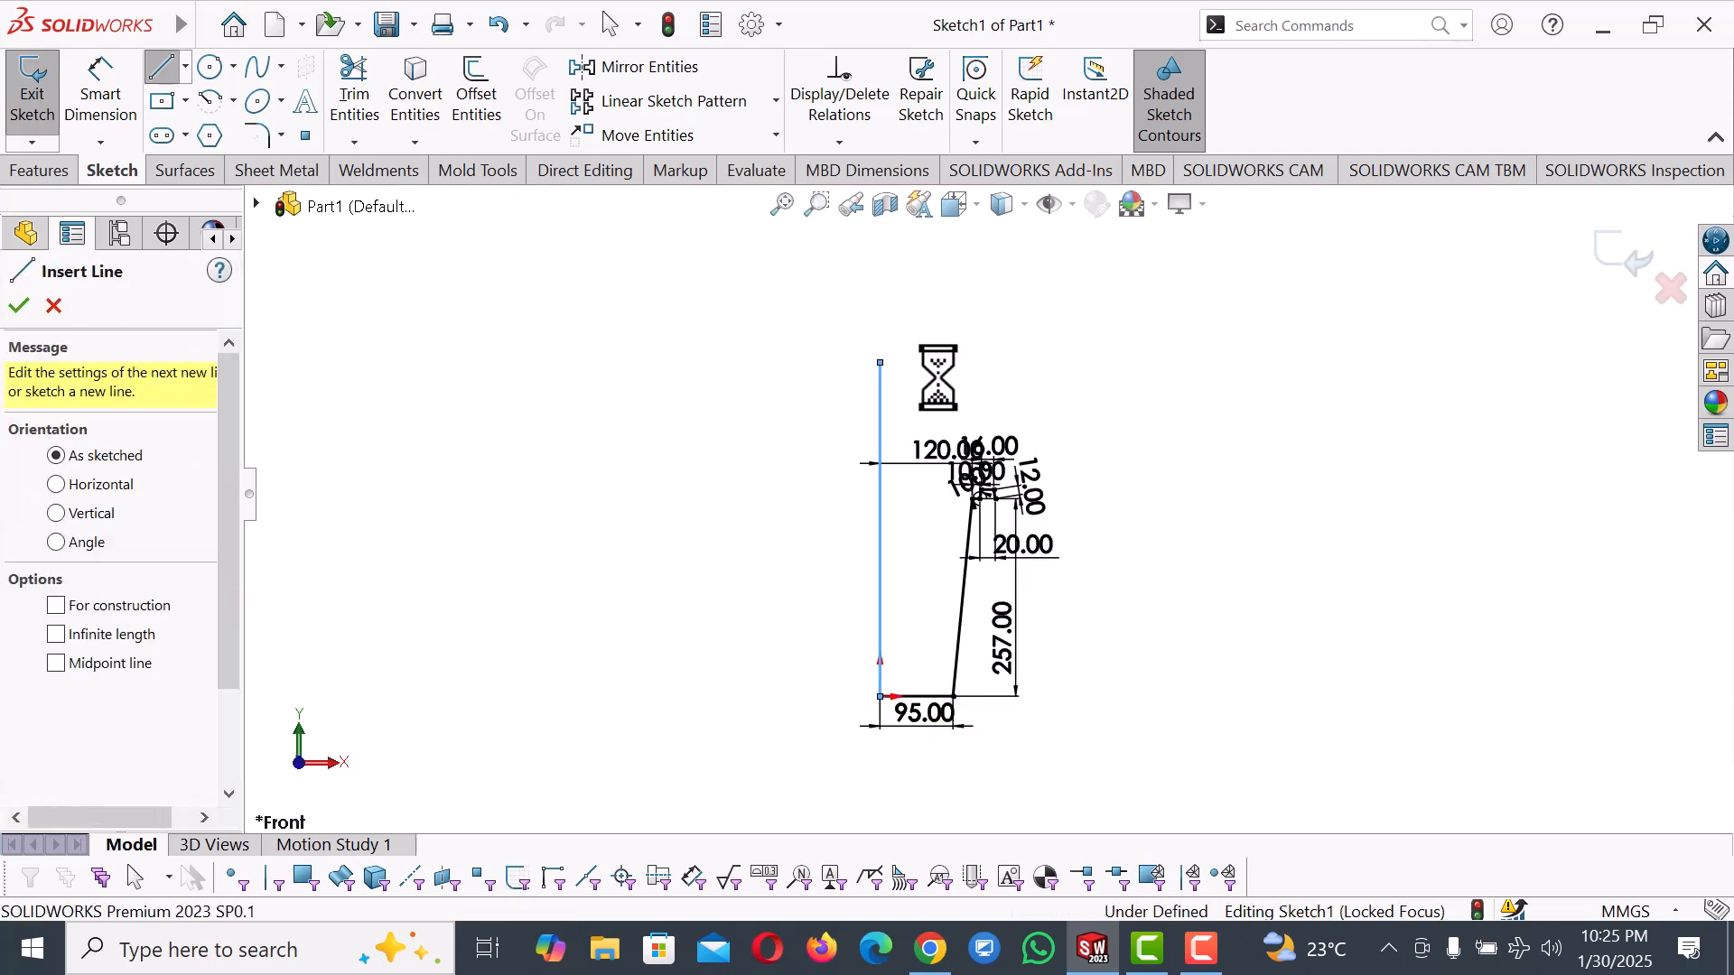
pyautogui.press('Escape')
# Apply a 20 mm sketch fillet to the corner between the base line and the slanted wall line.
pyautogui.scroll(-3, 980, 723)
pyautogui.scroll(-2, 944, 654)
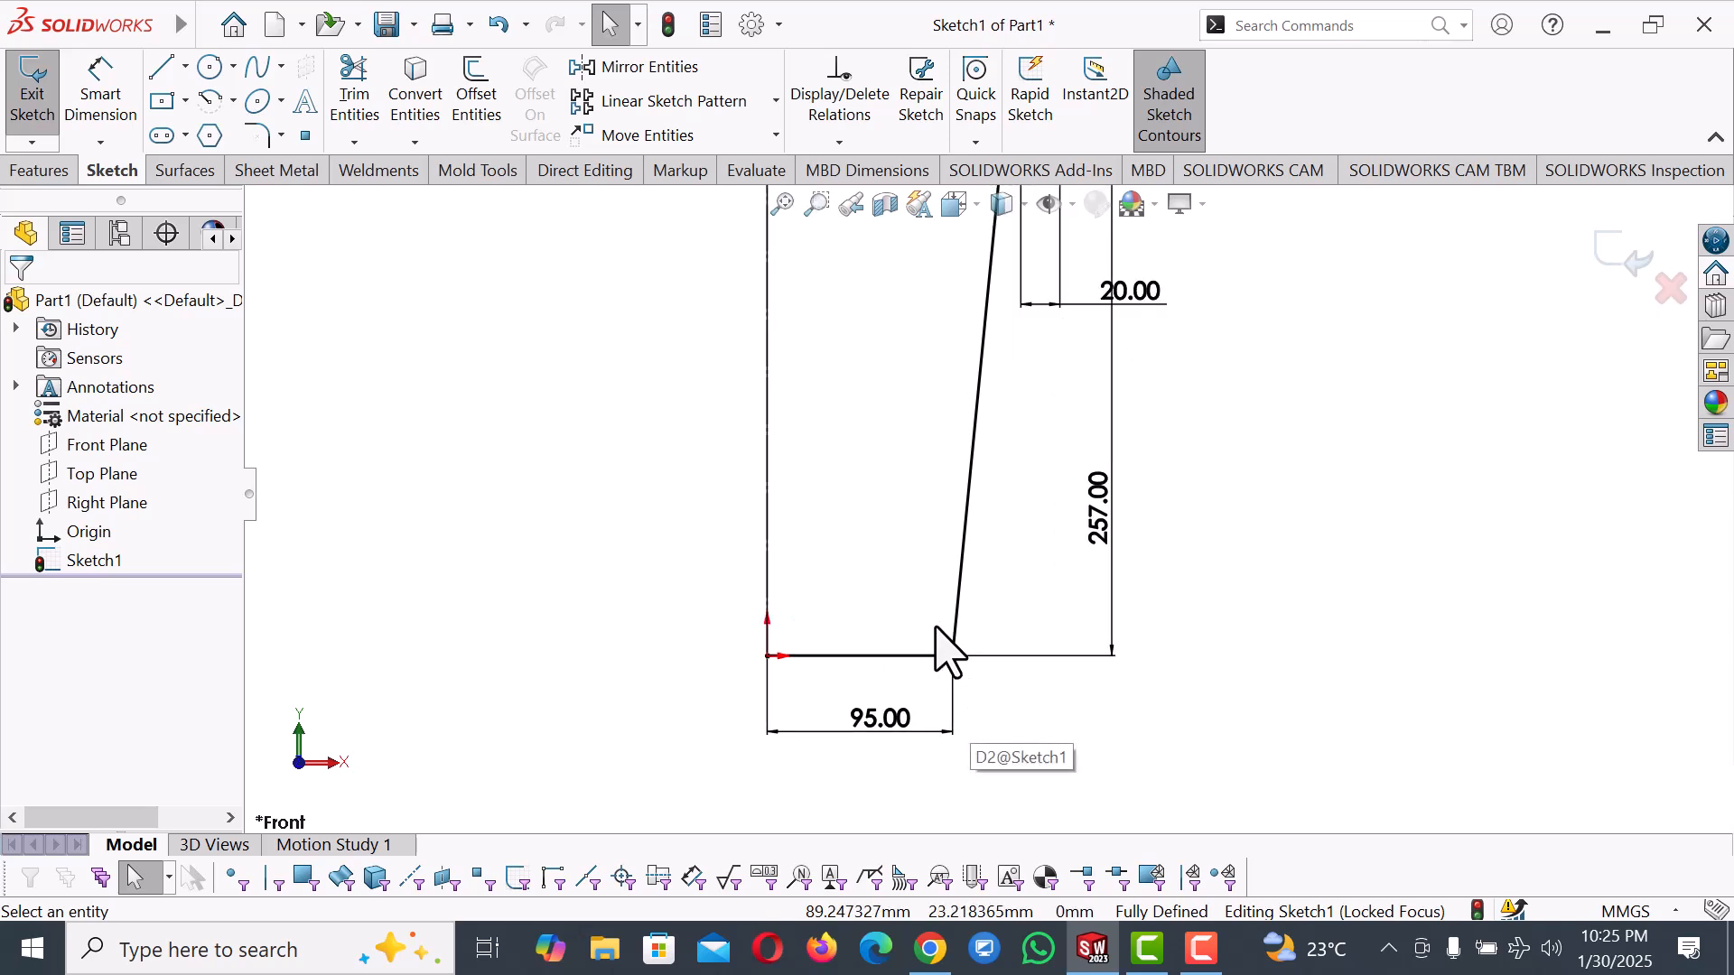
pyautogui.click(262, 126)
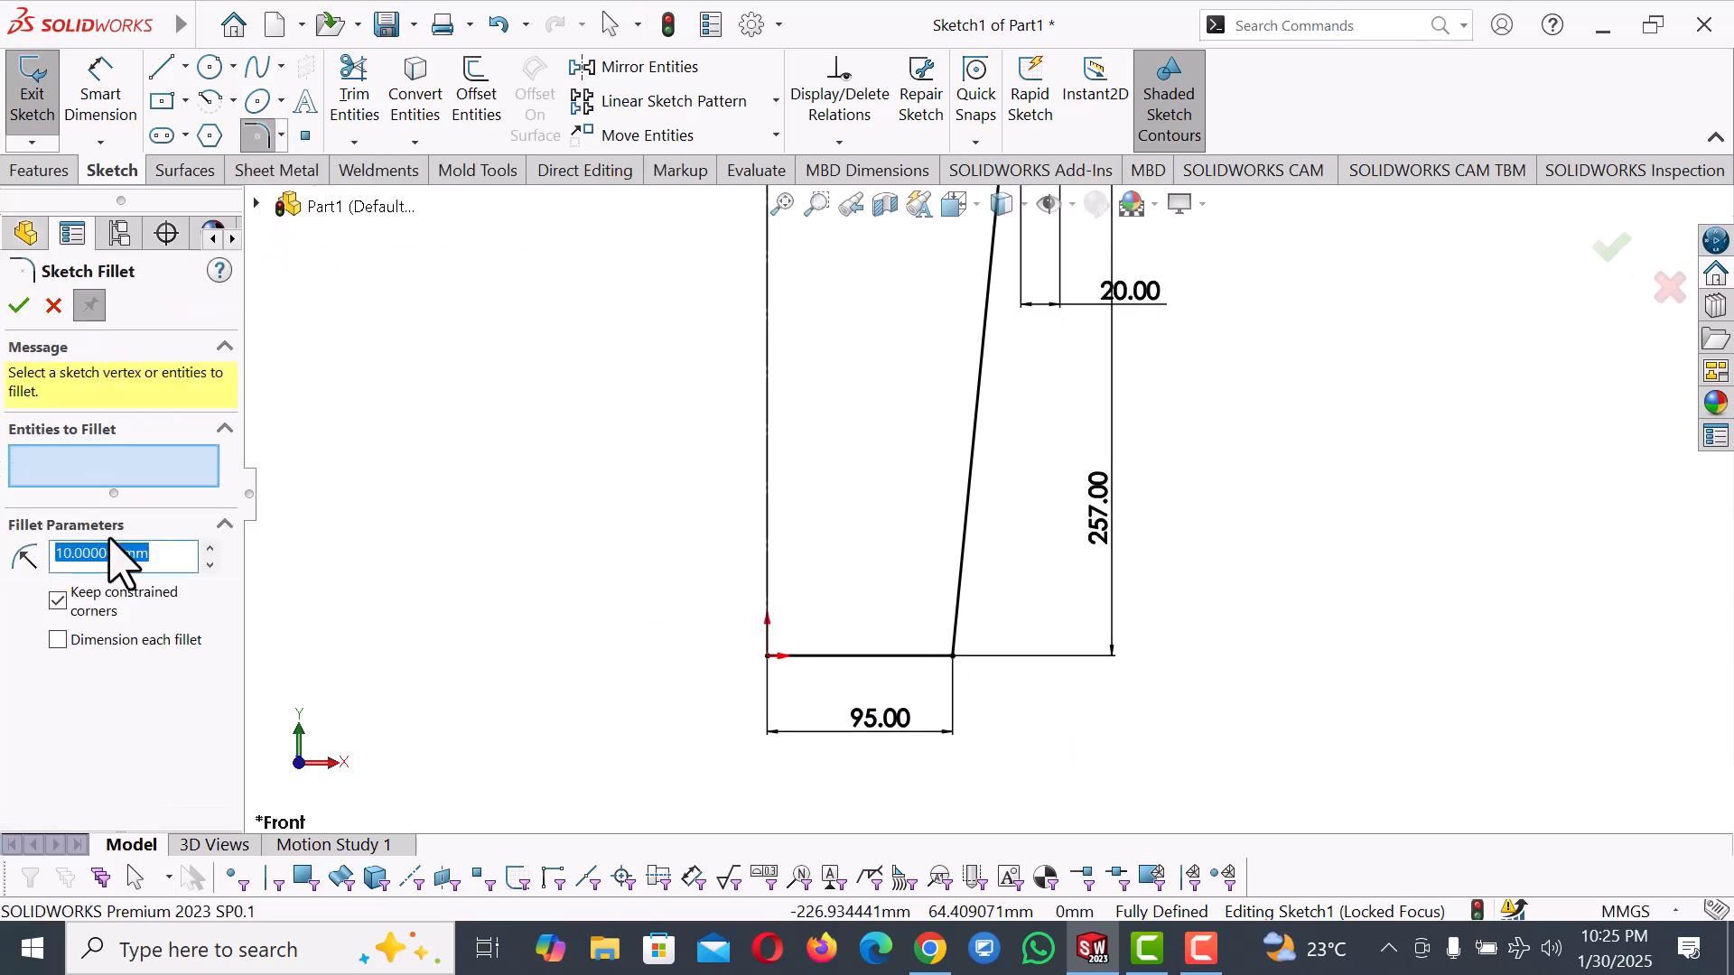
pyautogui.click(937, 659)
pyautogui.click(956, 635)
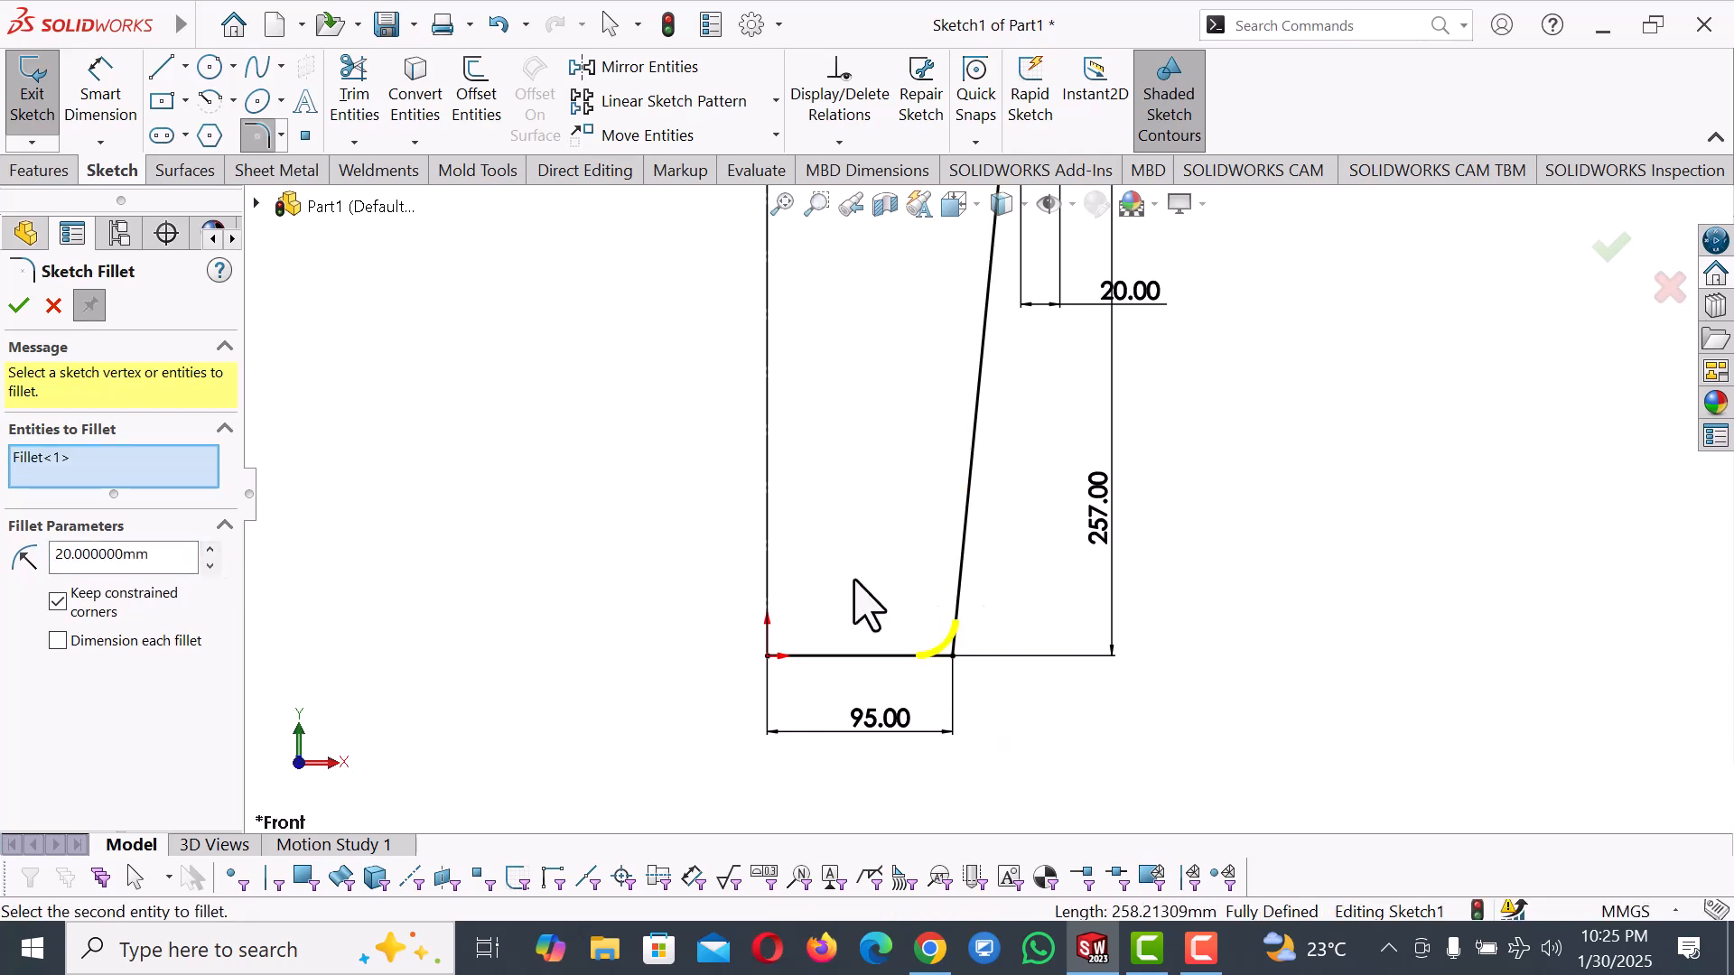
pyautogui.click(20, 308)
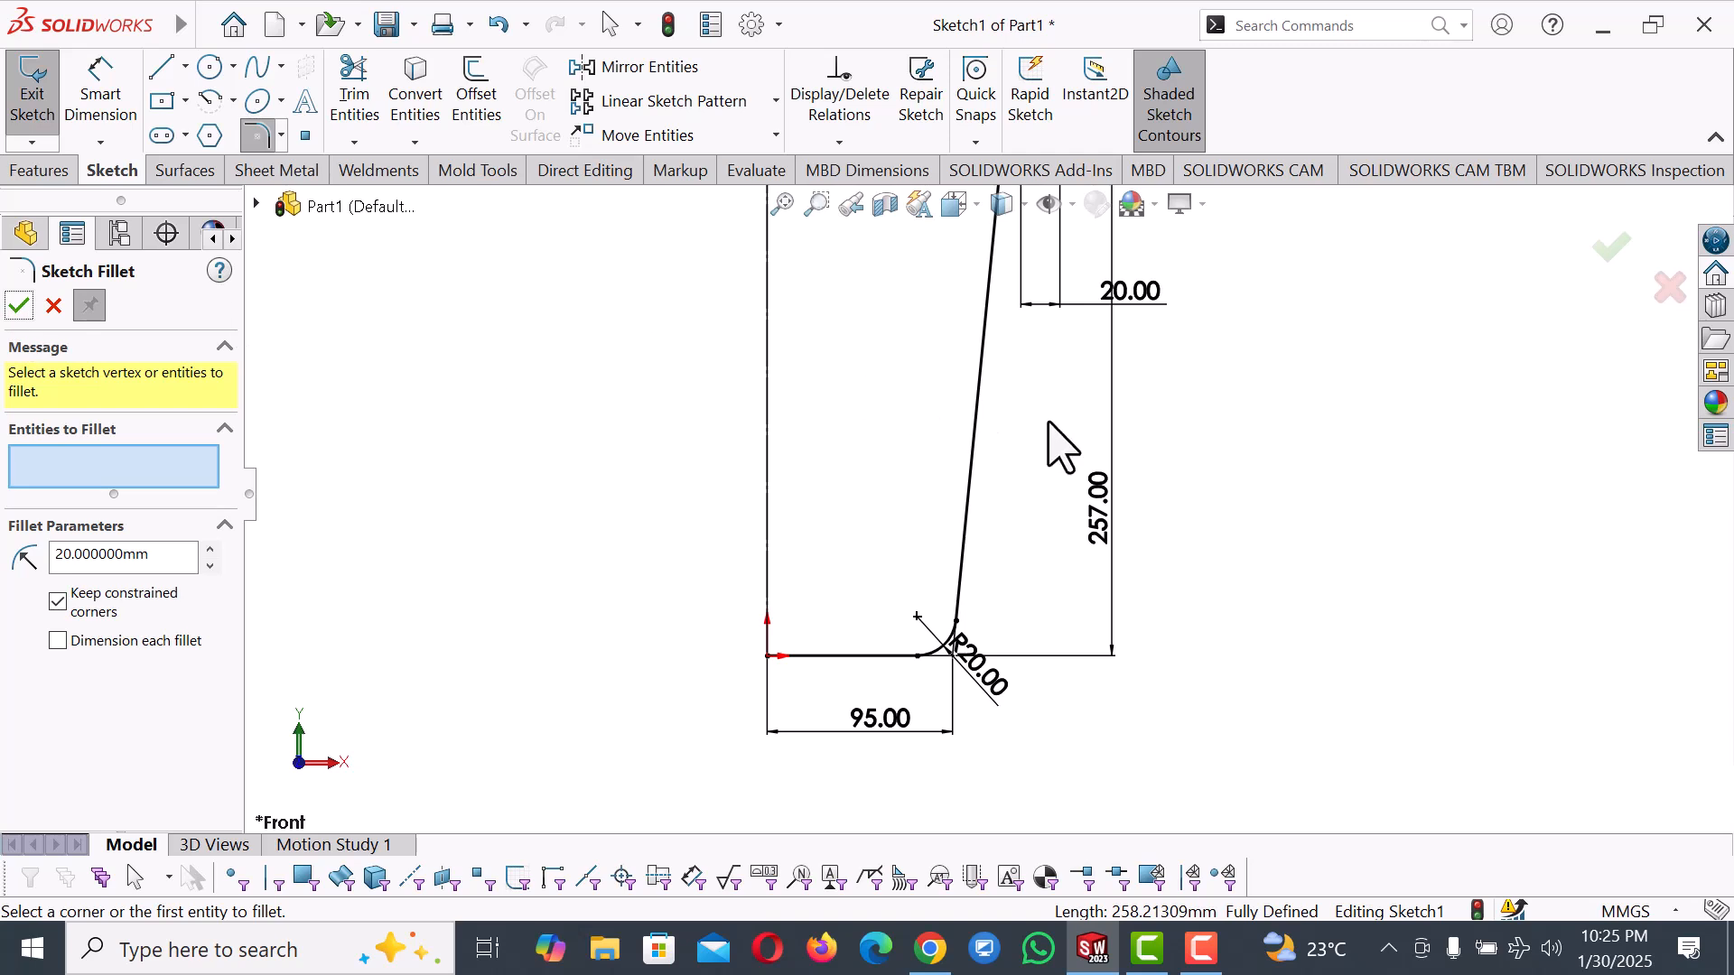
# Apply a 0.5 mm sketch fillet to the corner between the slanted wall line and the ledge.
pyautogui.scroll(3, 985, 370)
pyautogui.scroll(-6, 975, 379)
pyautogui.scroll(-6, 992, 402)
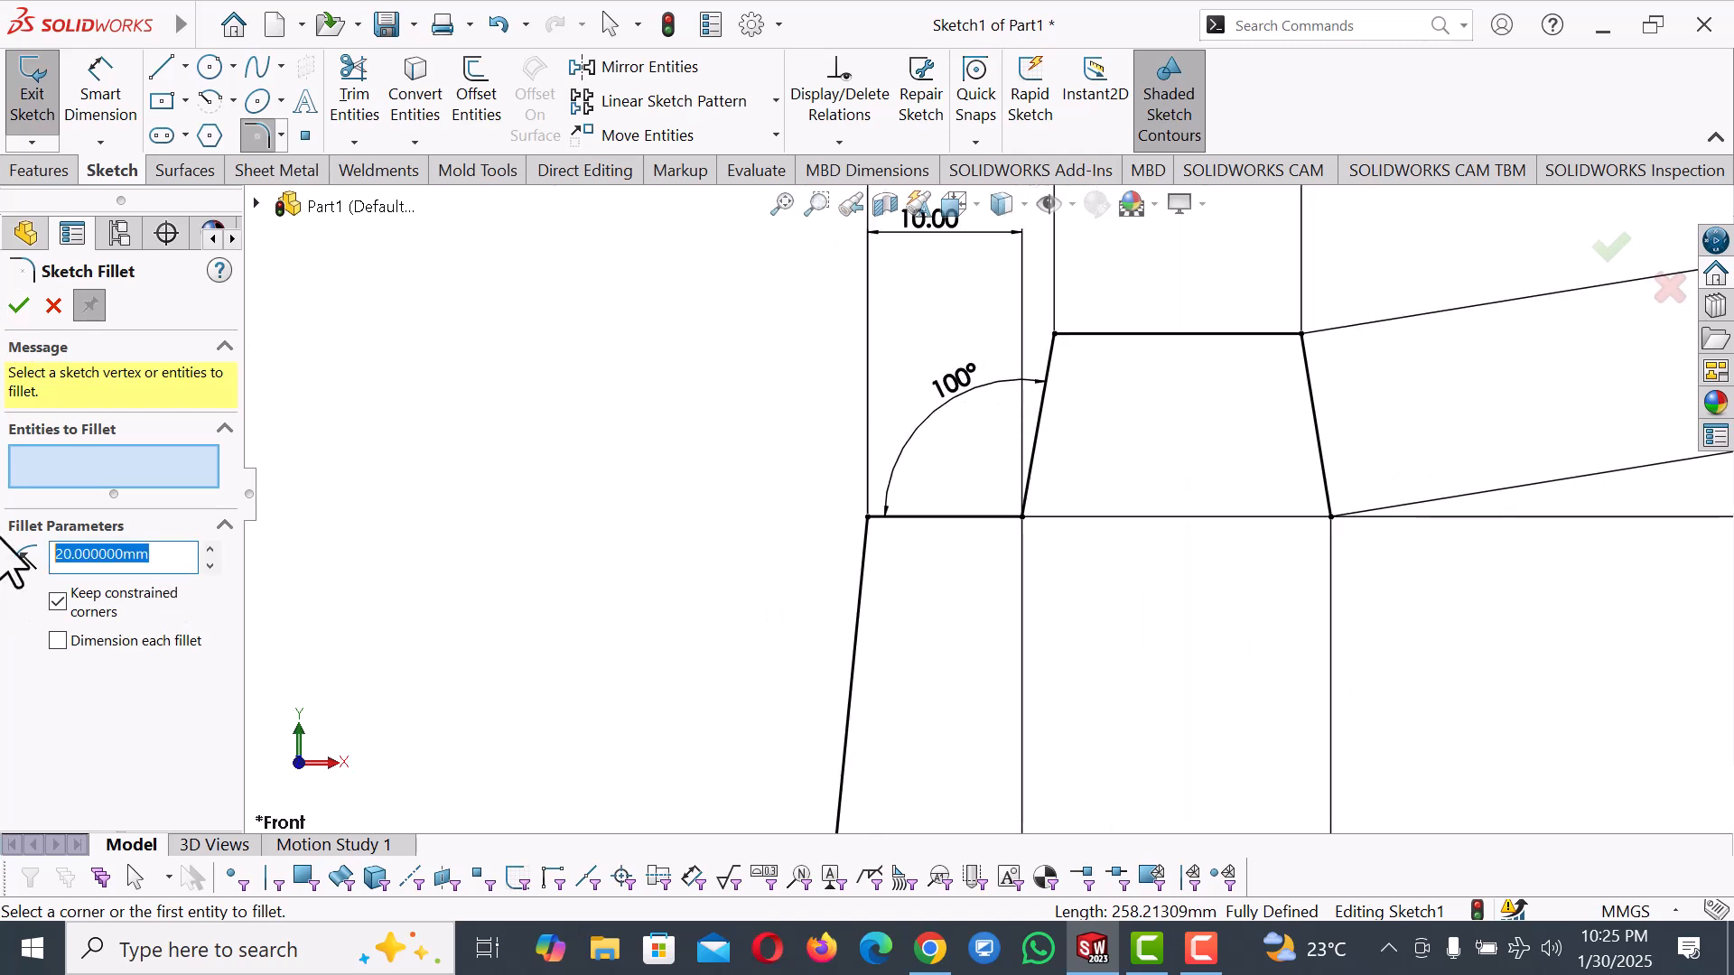
pyautogui.write('5')
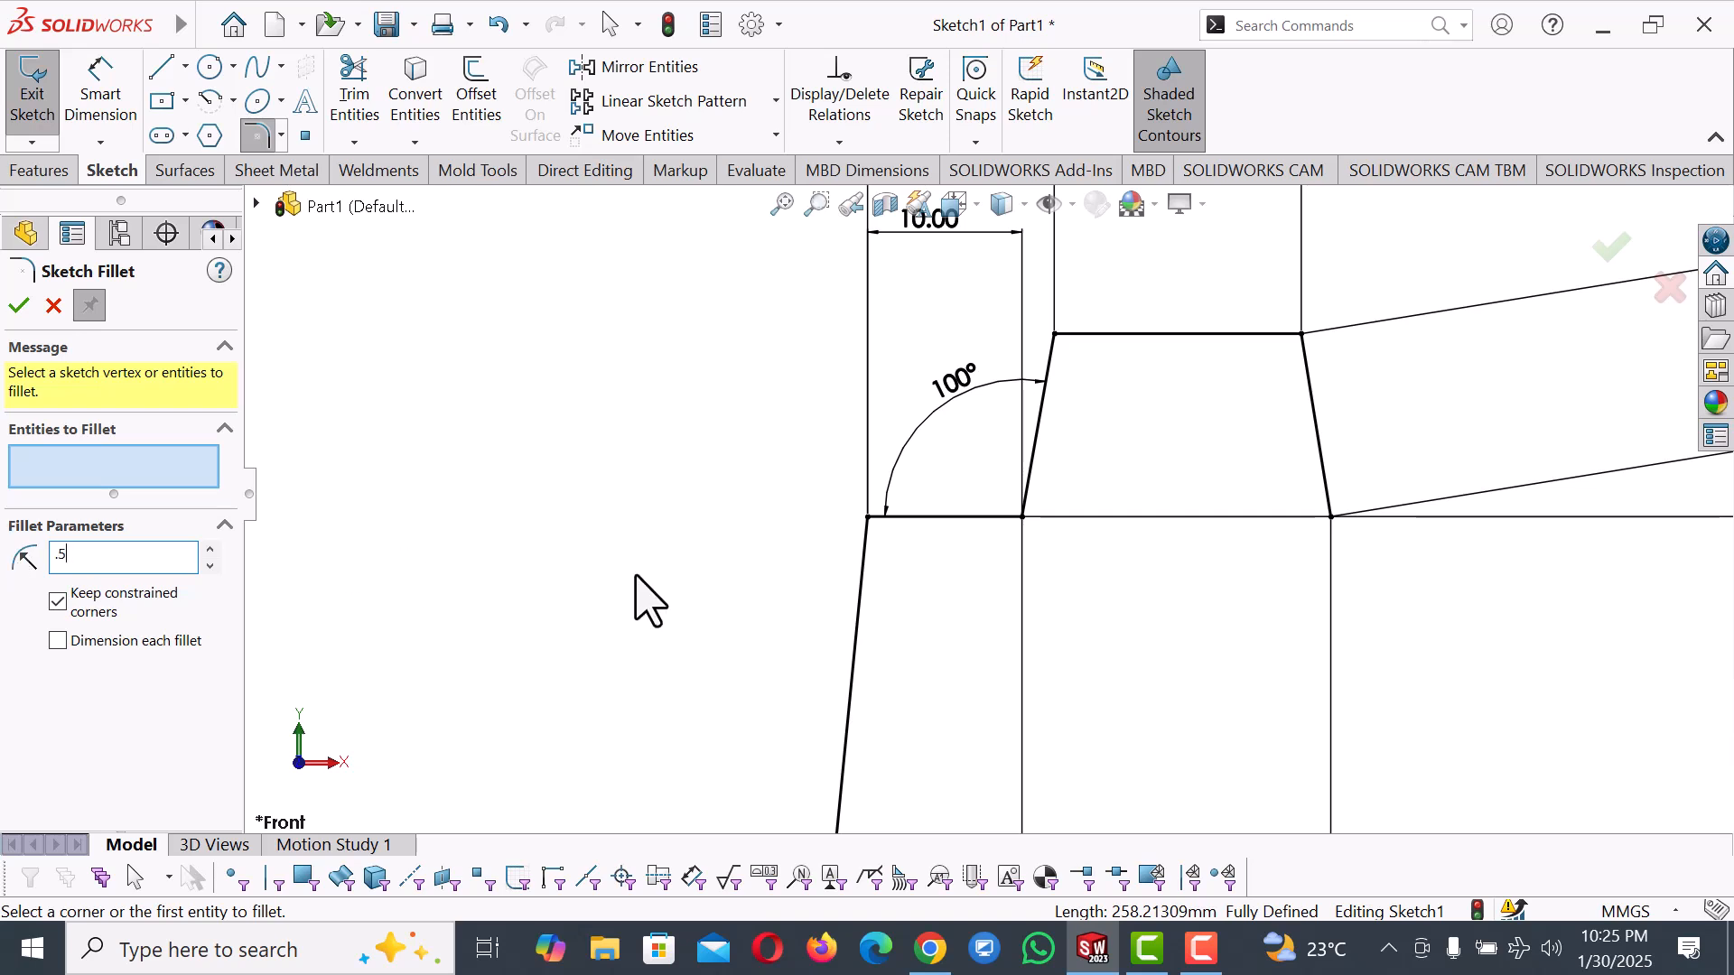
pyautogui.click(868, 562)
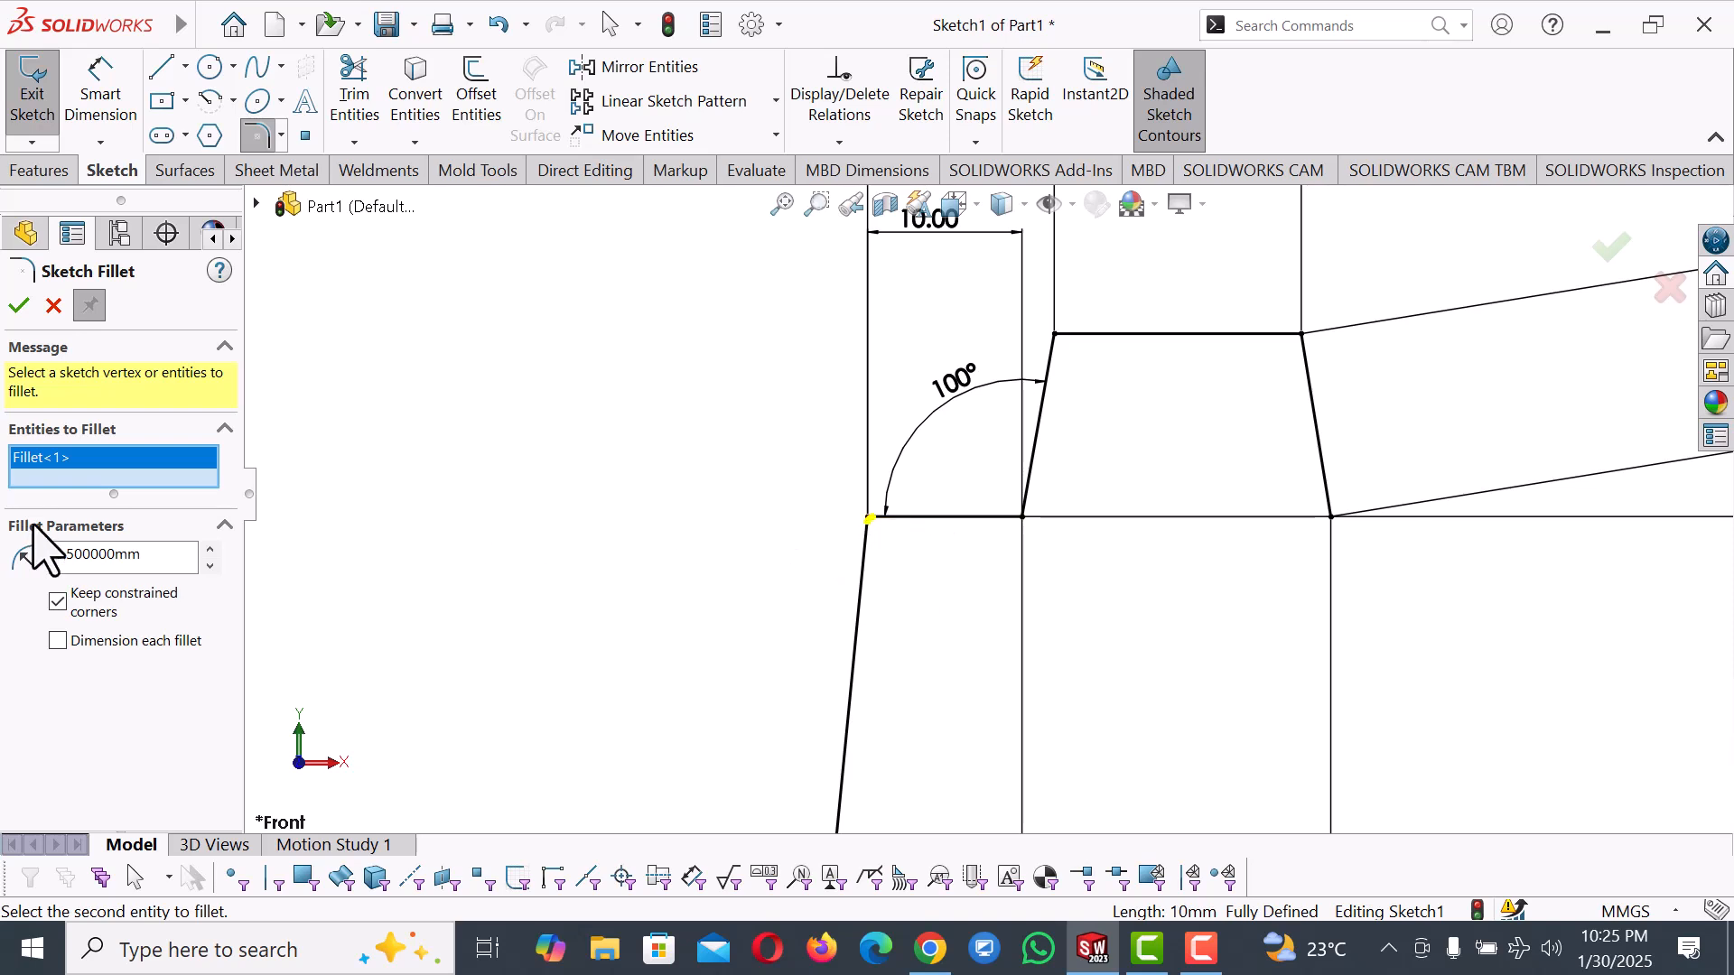
pyautogui.click(20, 307)
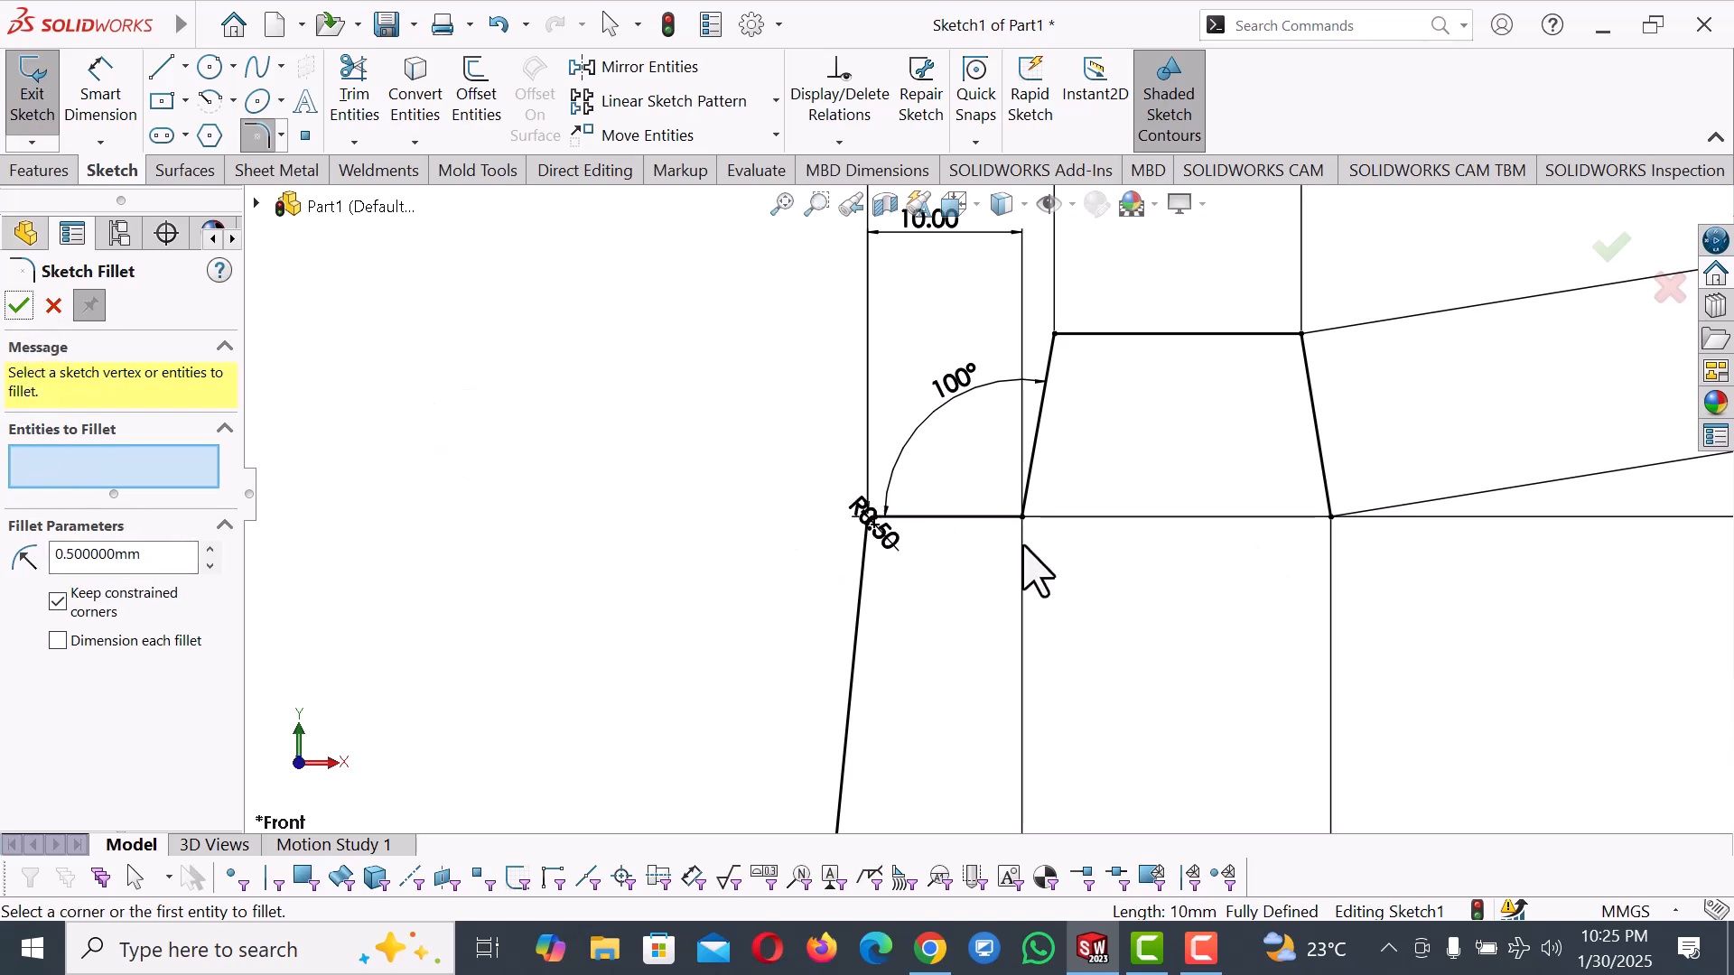
# Apply a 1 mm sketch fillet to the corner between the ledge and the rim's inner slanted line.
pyautogui.click(1009, 520)
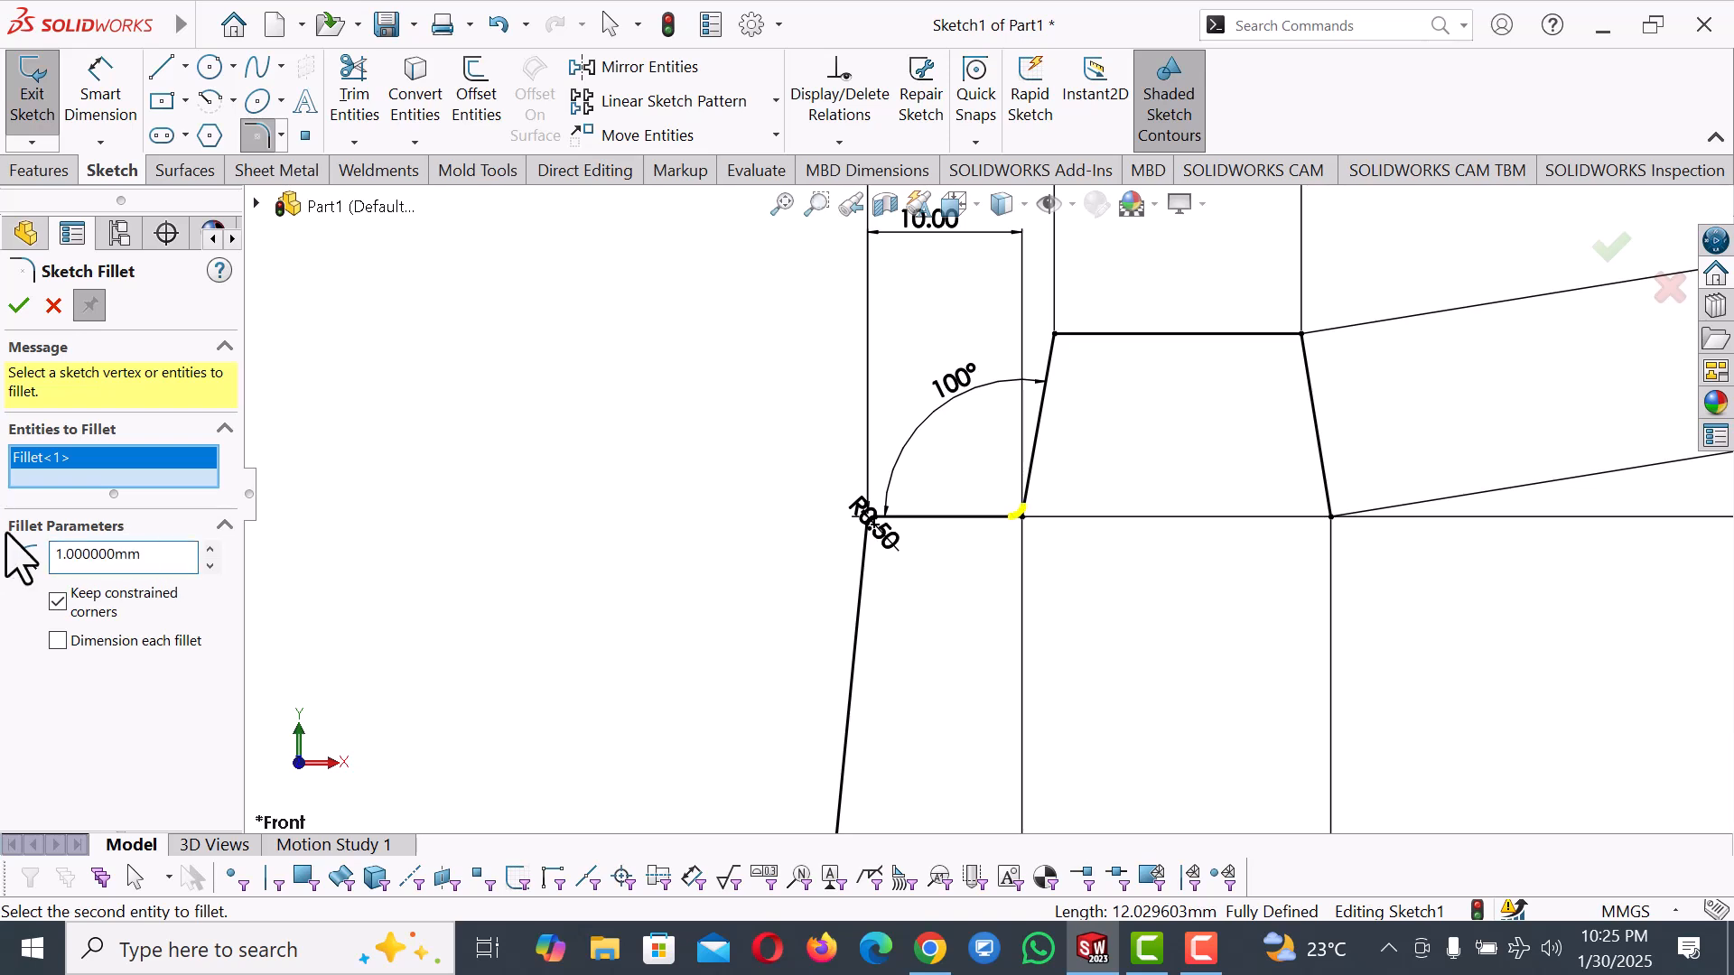
pyautogui.click(20, 307)
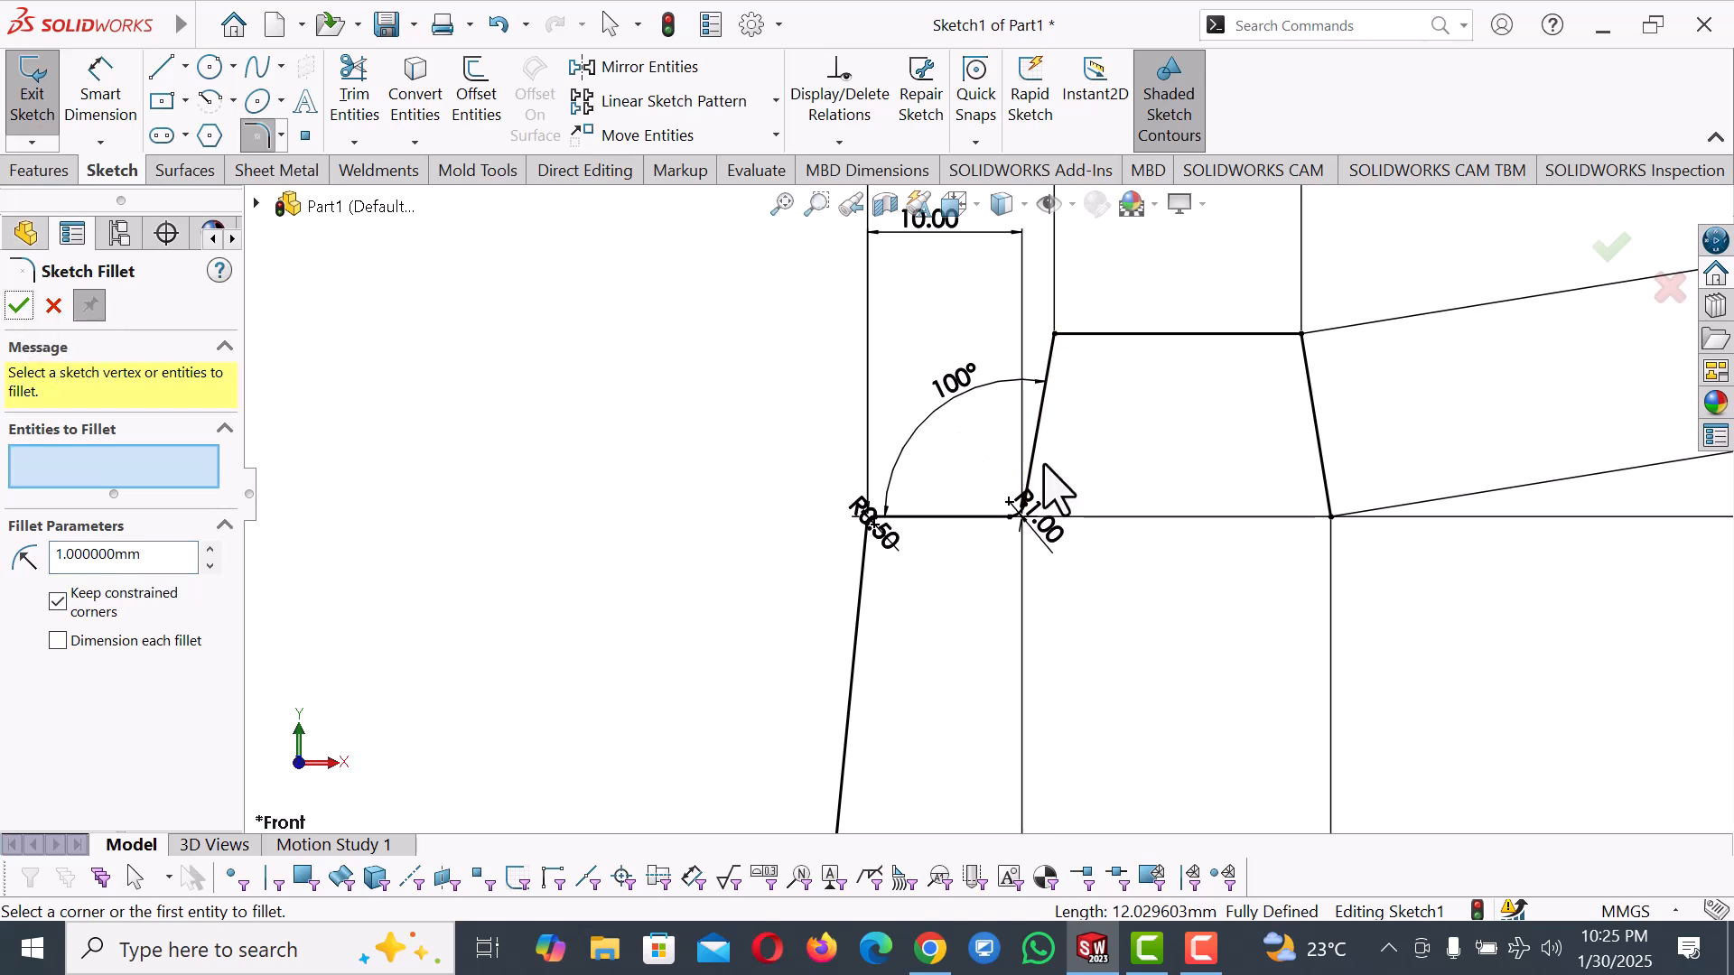
pyautogui.scroll(3, 1007, 492)
pyautogui.click(20, 307)
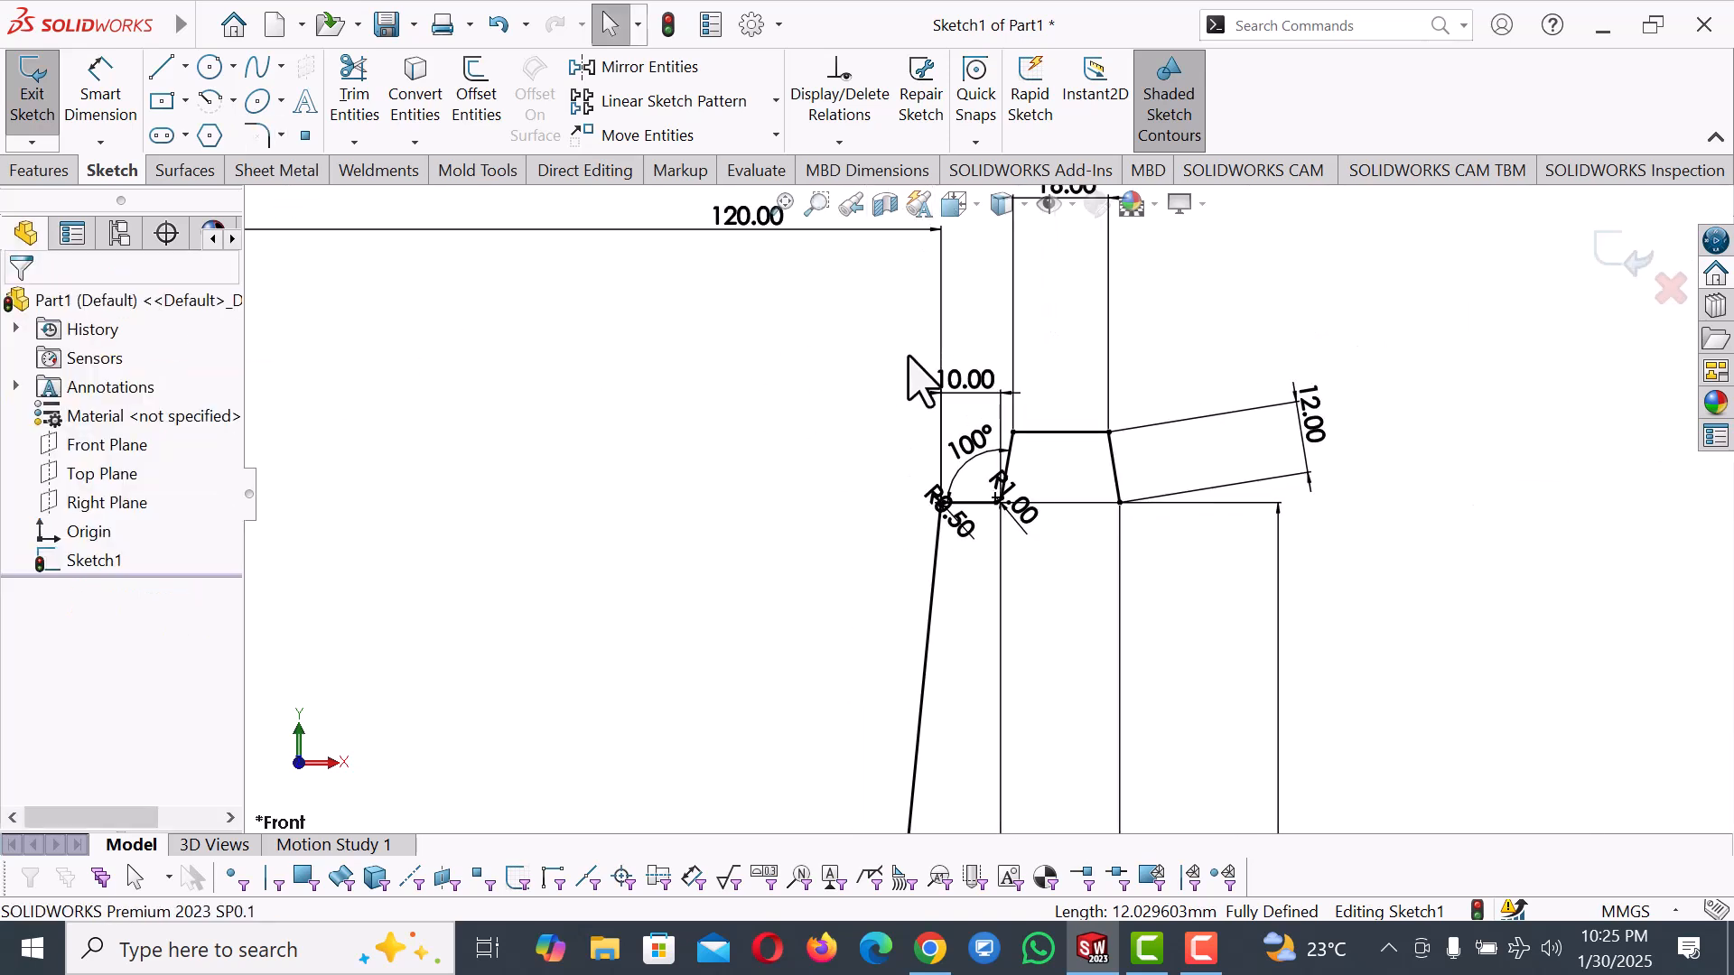
# Set the ledge's width dimension to 5 mm.
pyautogui.click(961, 383)
pyautogui.doubleClick(961, 383)
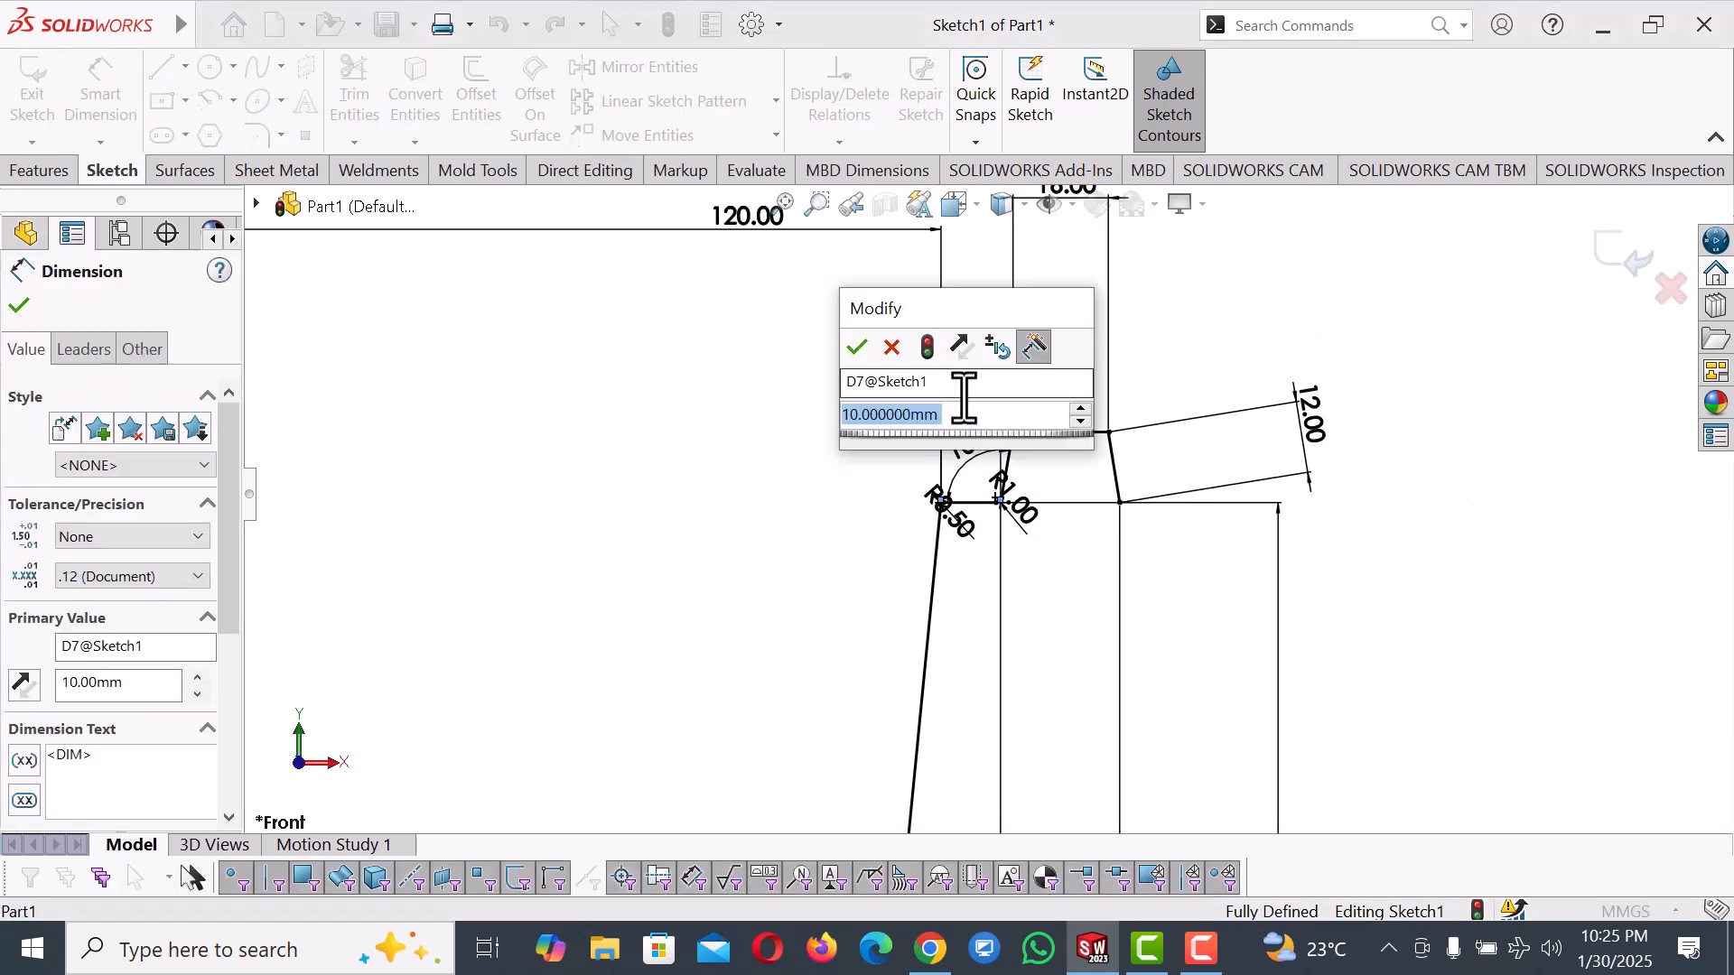
pyautogui.write('5')
pyautogui.press('Return')
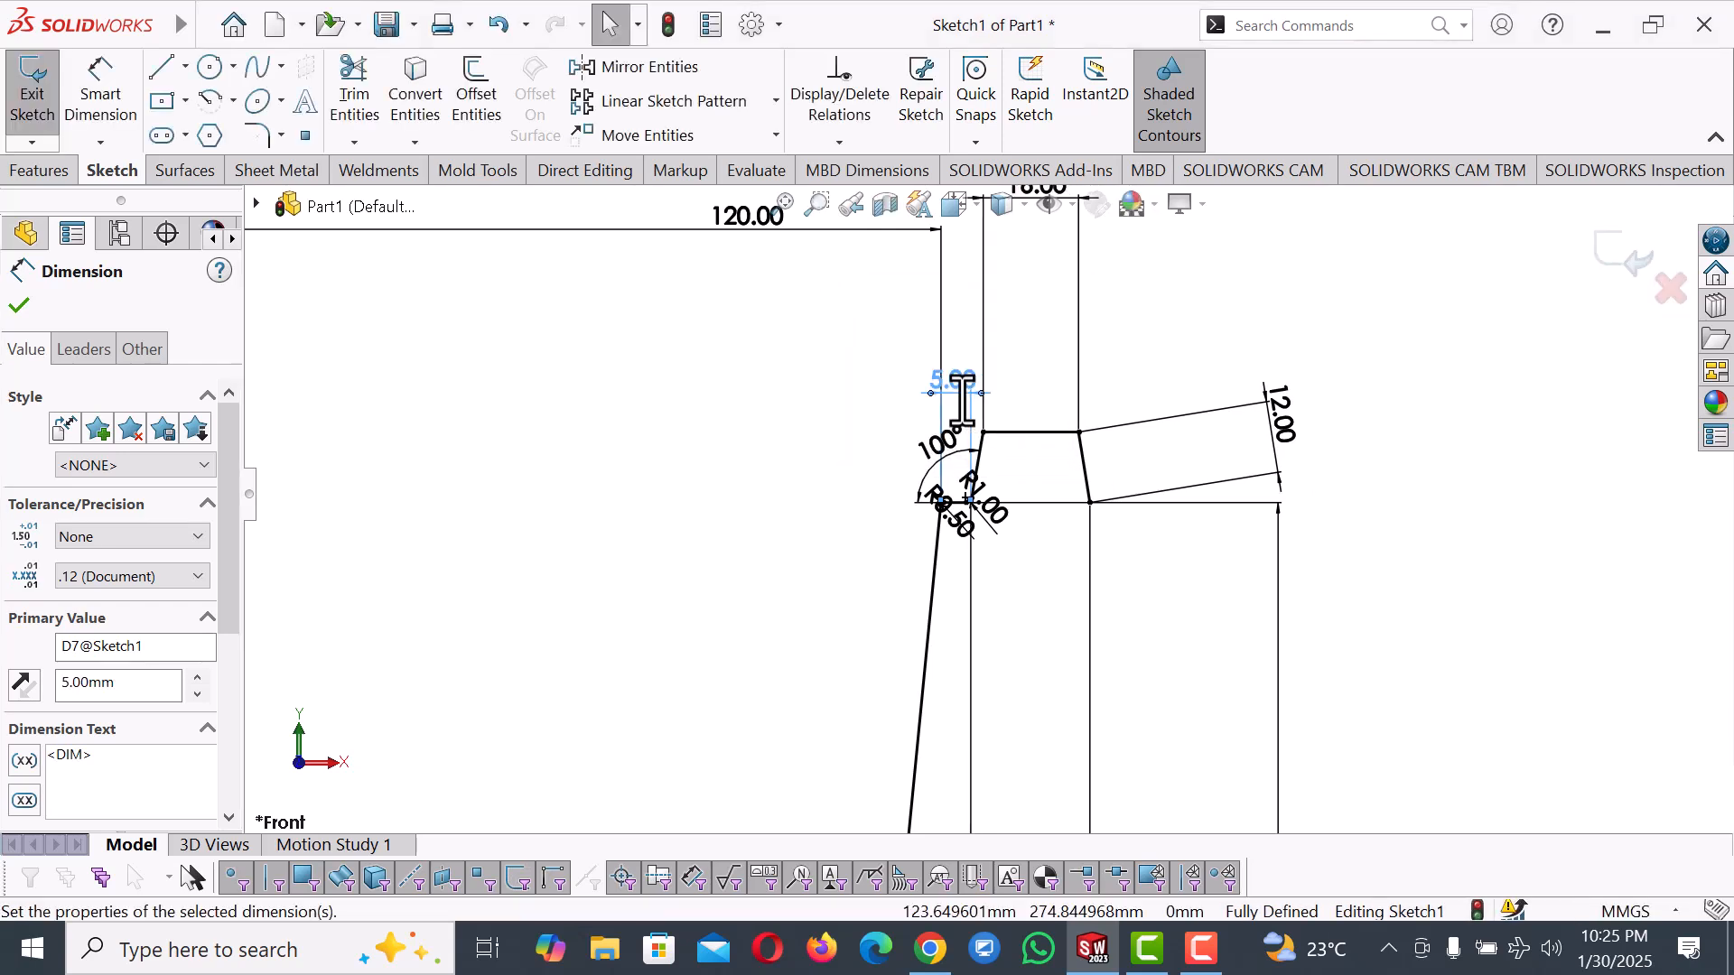
pyautogui.click(1070, 635)
pyautogui.scroll(3, 1061, 632)
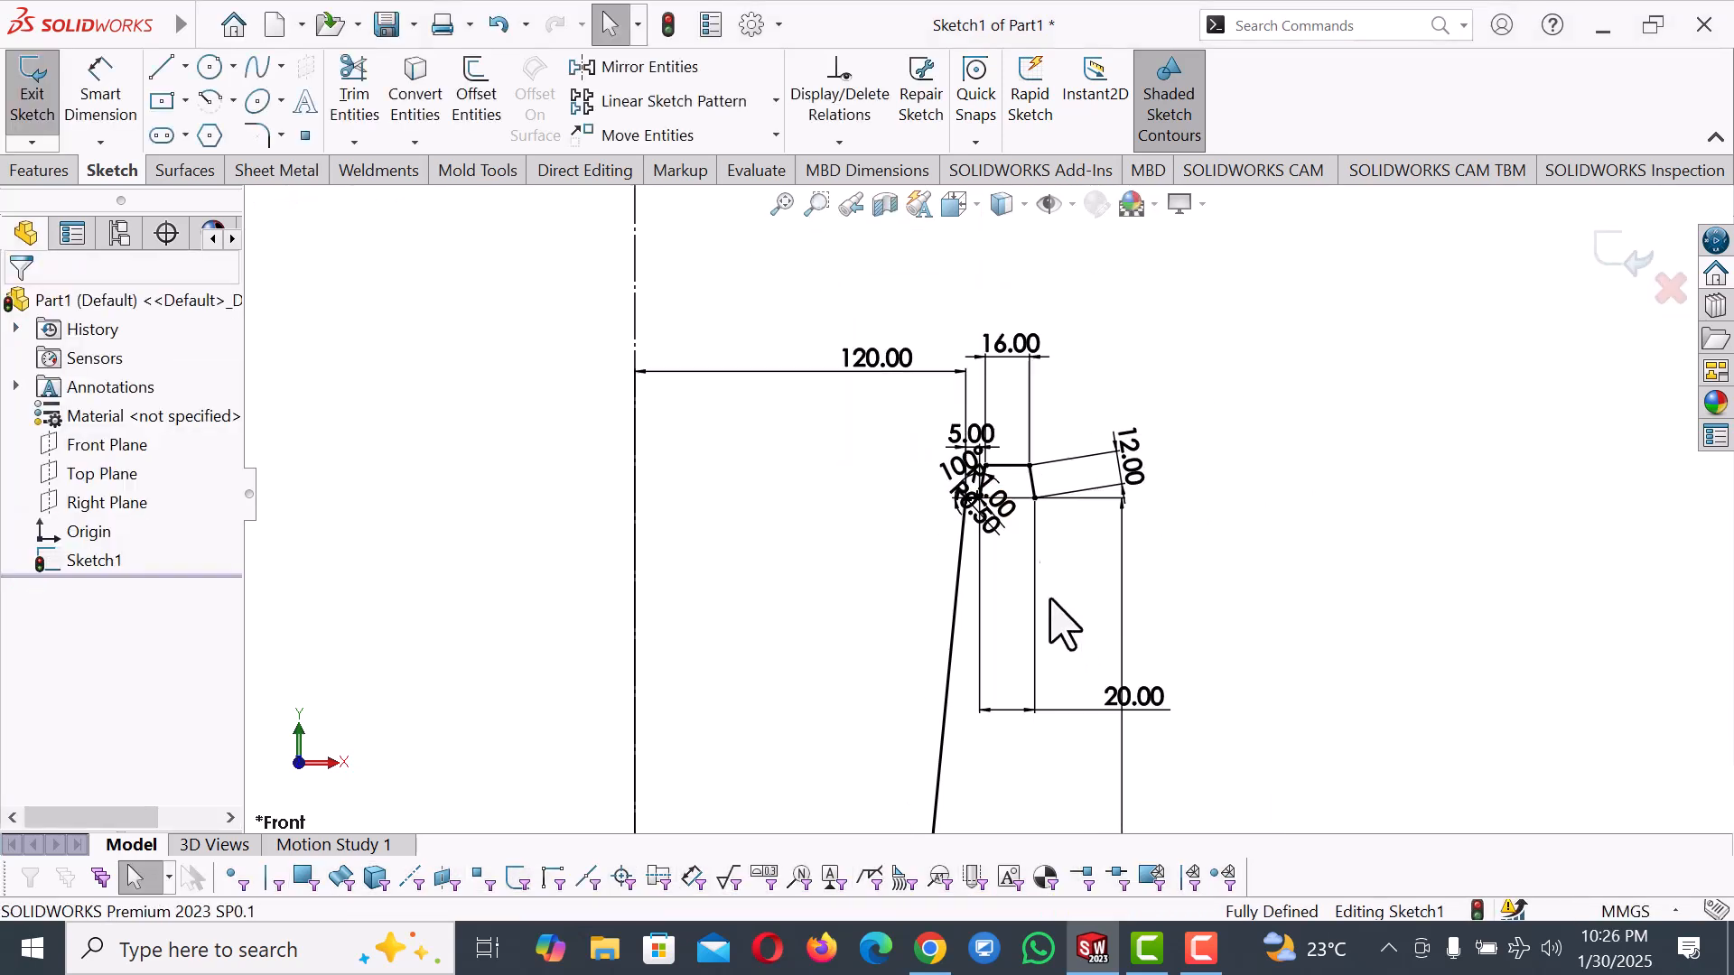
pyautogui.click(1020, 370)
pyautogui.click(1527, 492)
pyautogui.scroll(-3, 1038, 555)
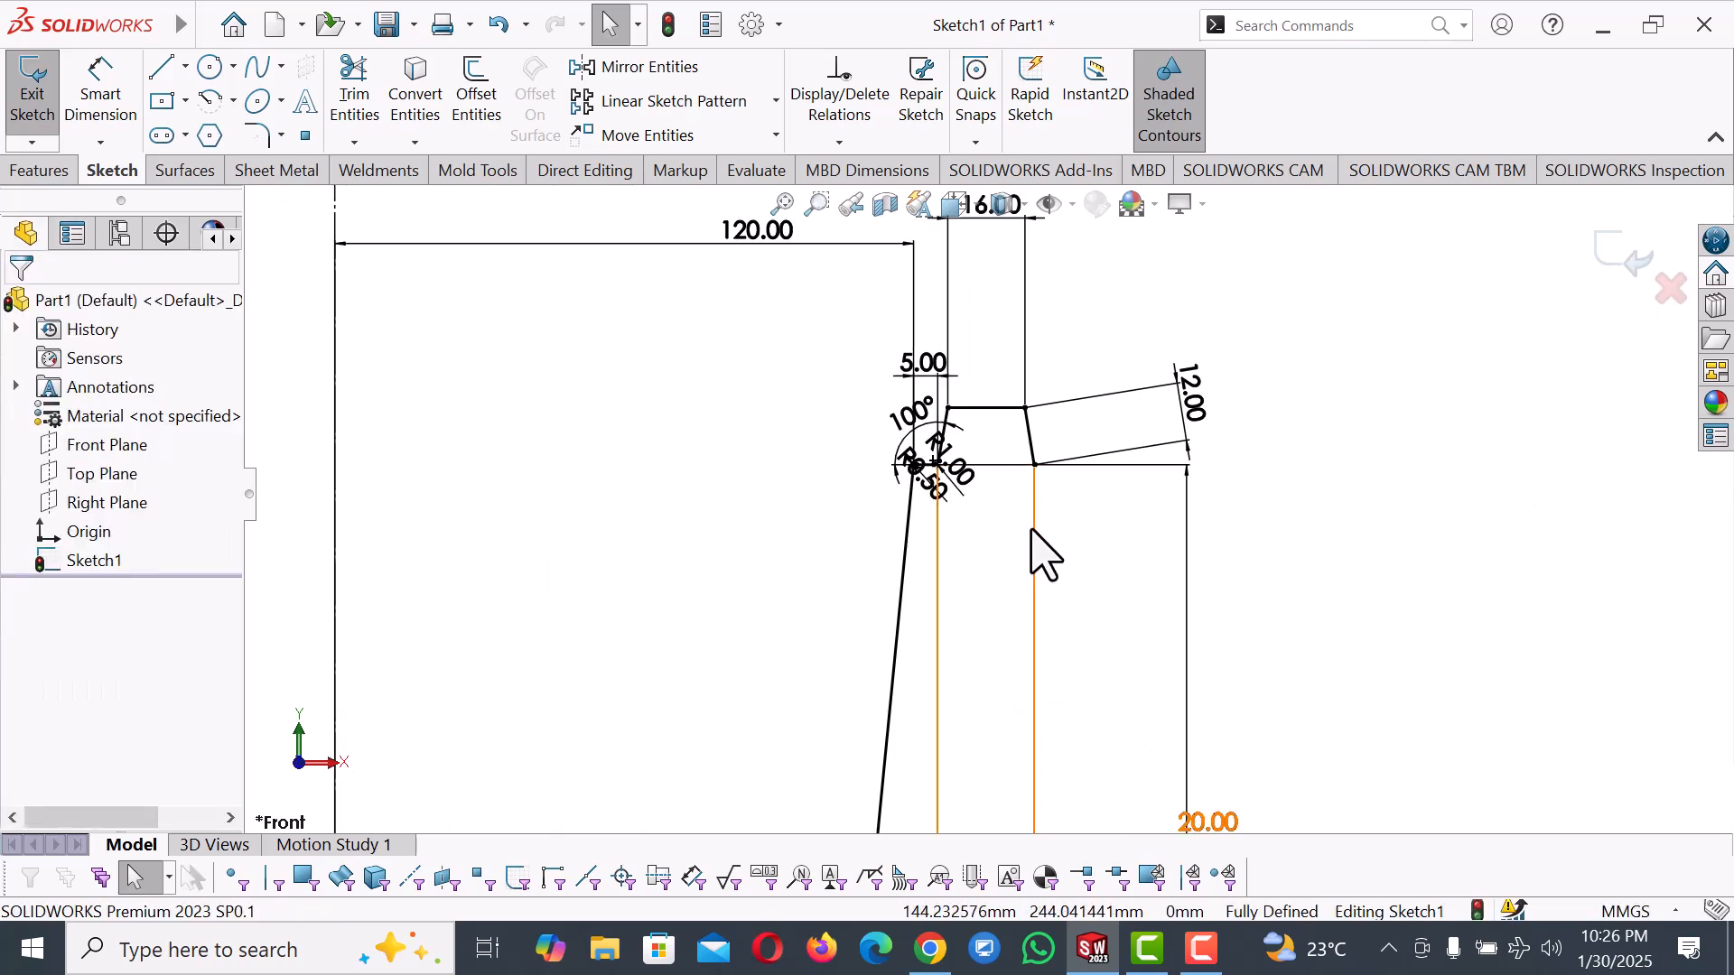
pyautogui.scroll(2, 1065, 551)
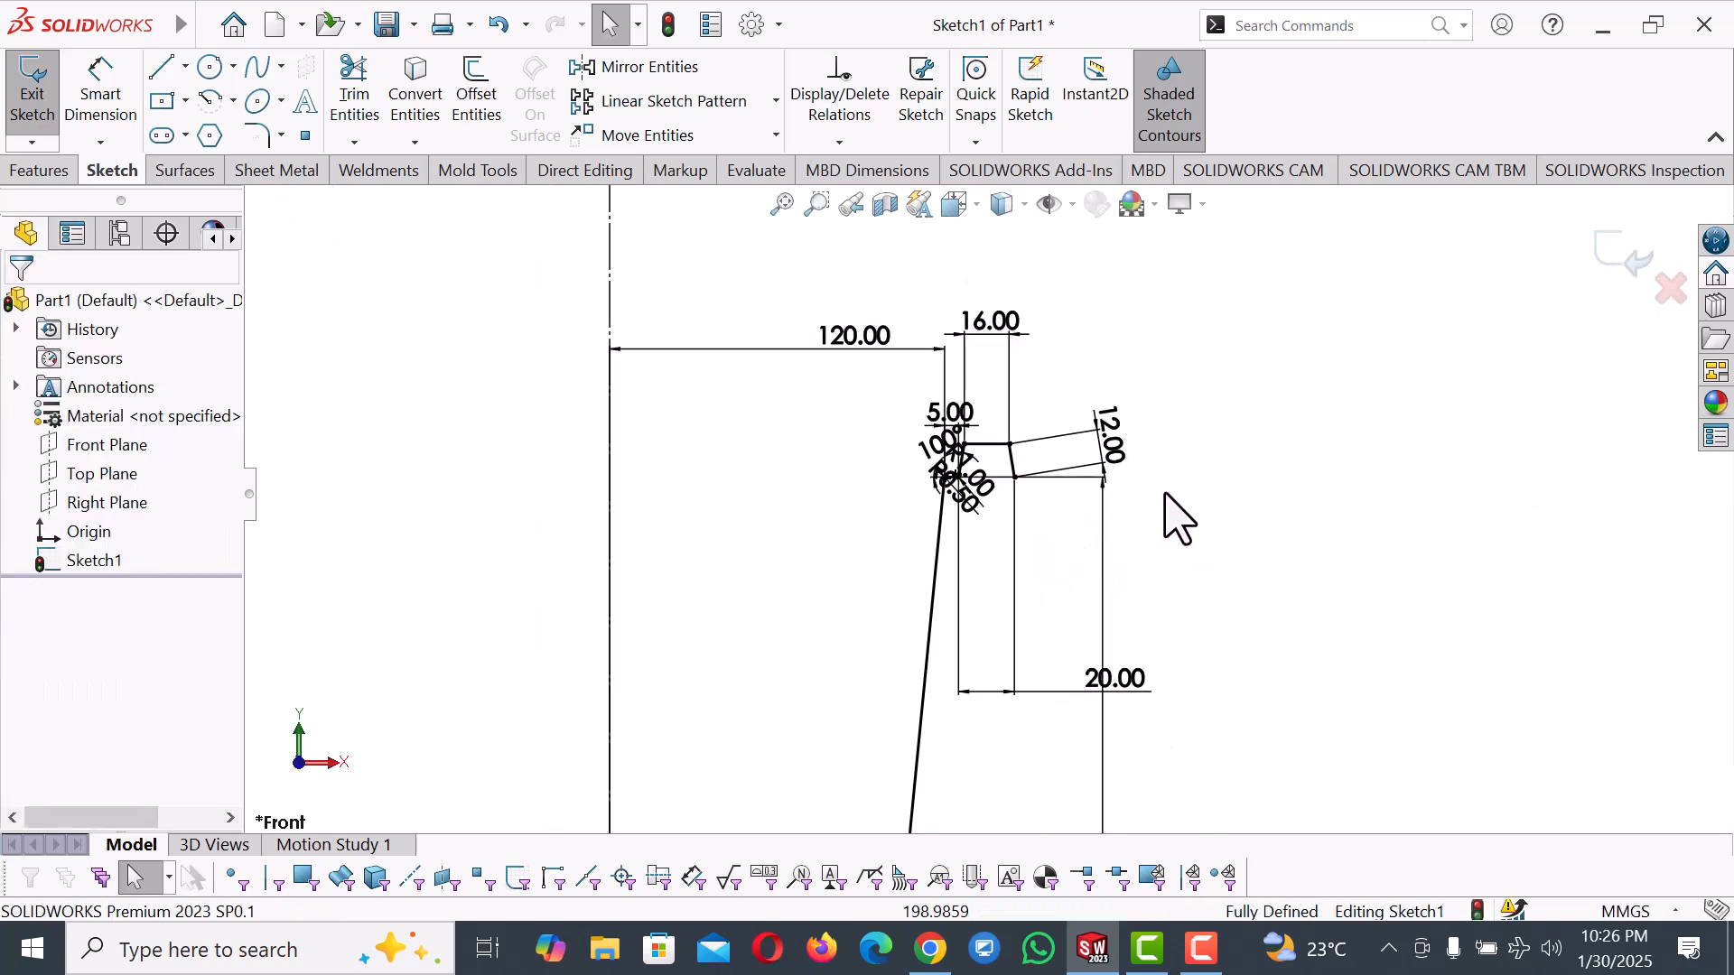
# Apply 1 mm sketch fillets to both upper corners of the rim.
pyautogui.scroll(-3, 1043, 497)
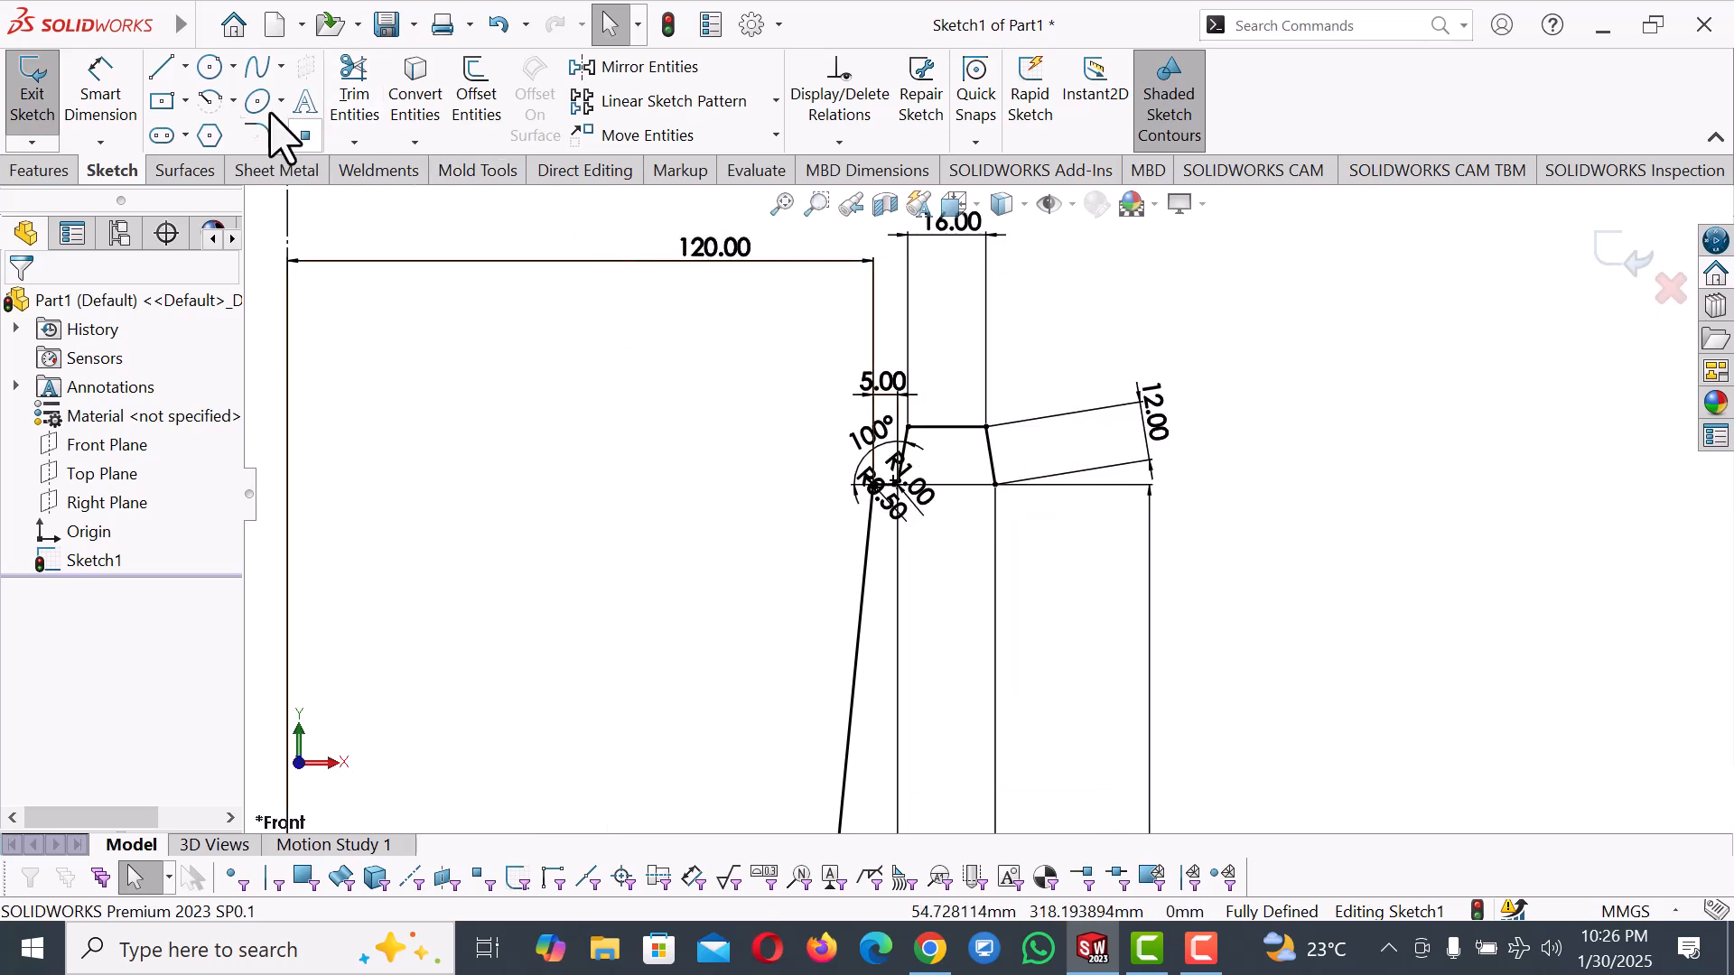
pyautogui.click(260, 135)
pyautogui.scroll(-2, 1026, 473)
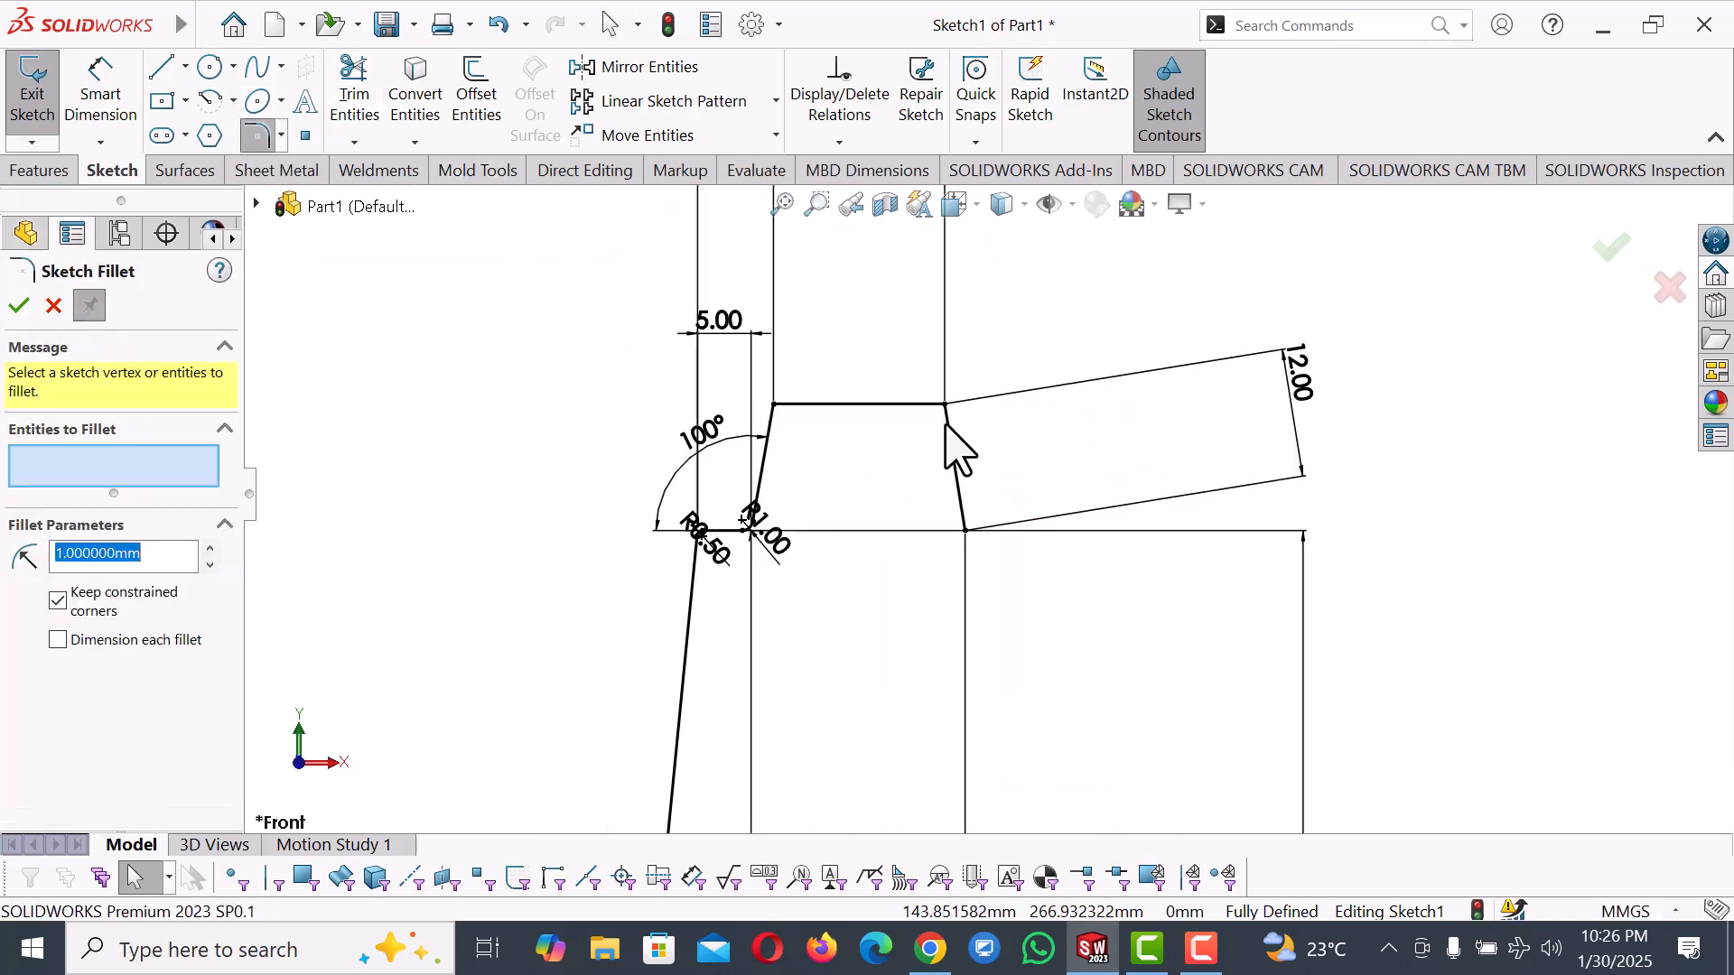
pyautogui.click(947, 423)
pyautogui.click(947, 417)
pyautogui.click(934, 406)
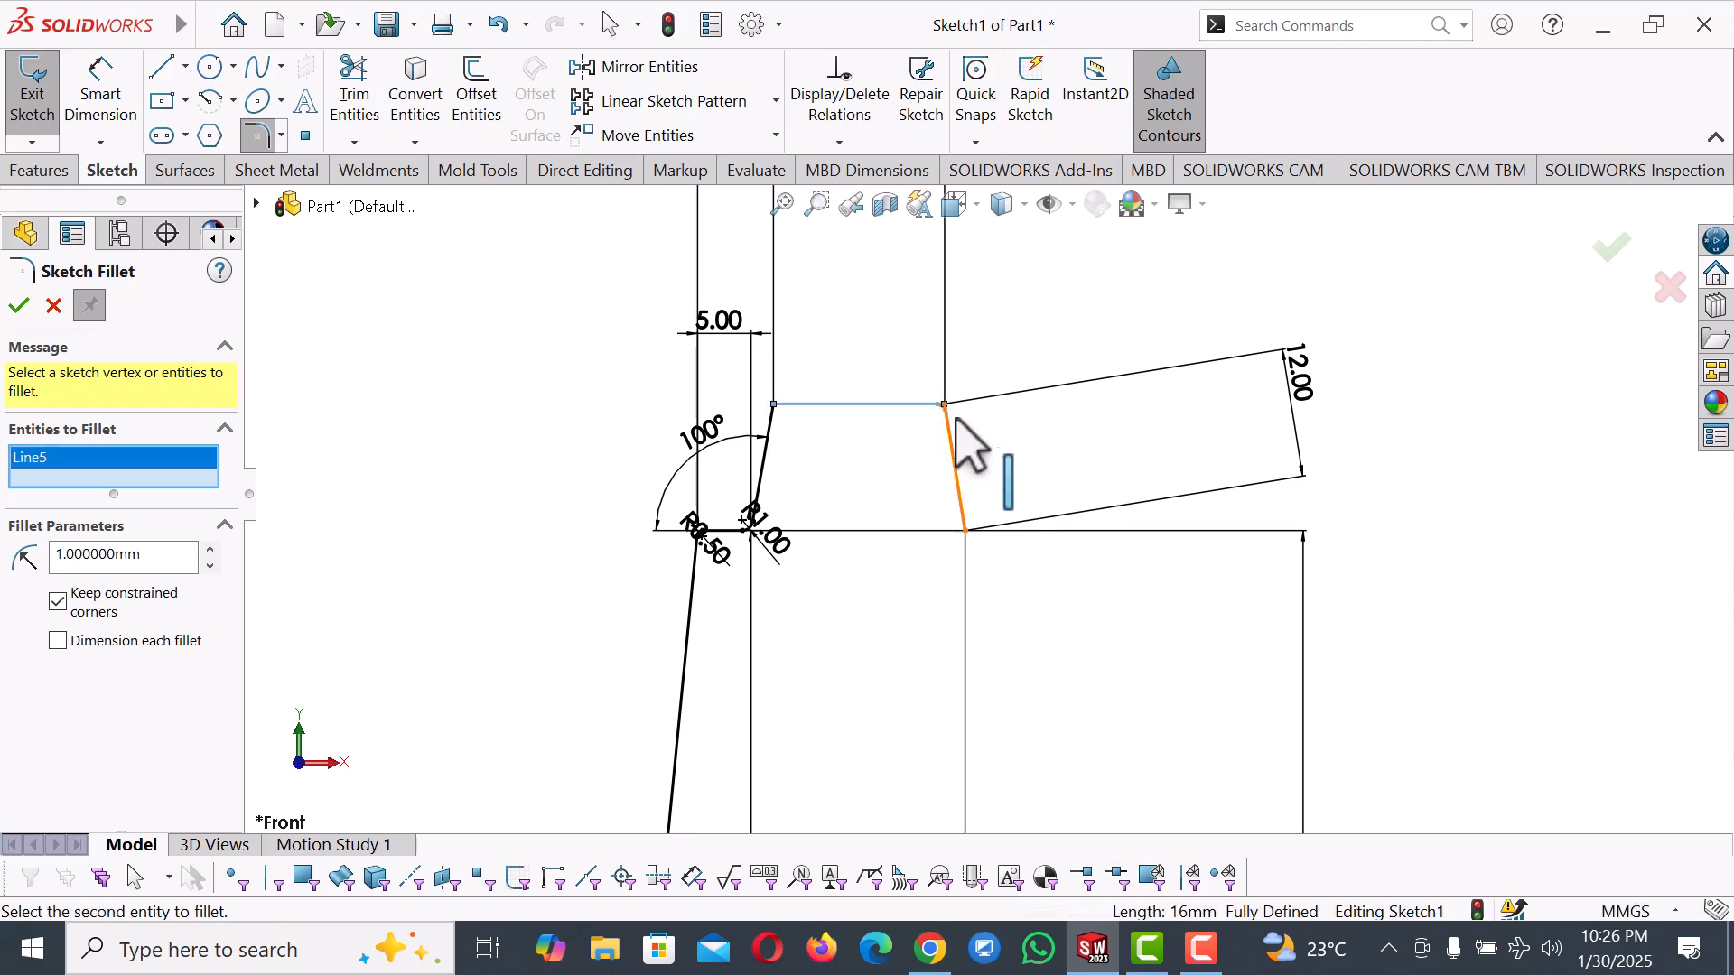
pyautogui.click(949, 432)
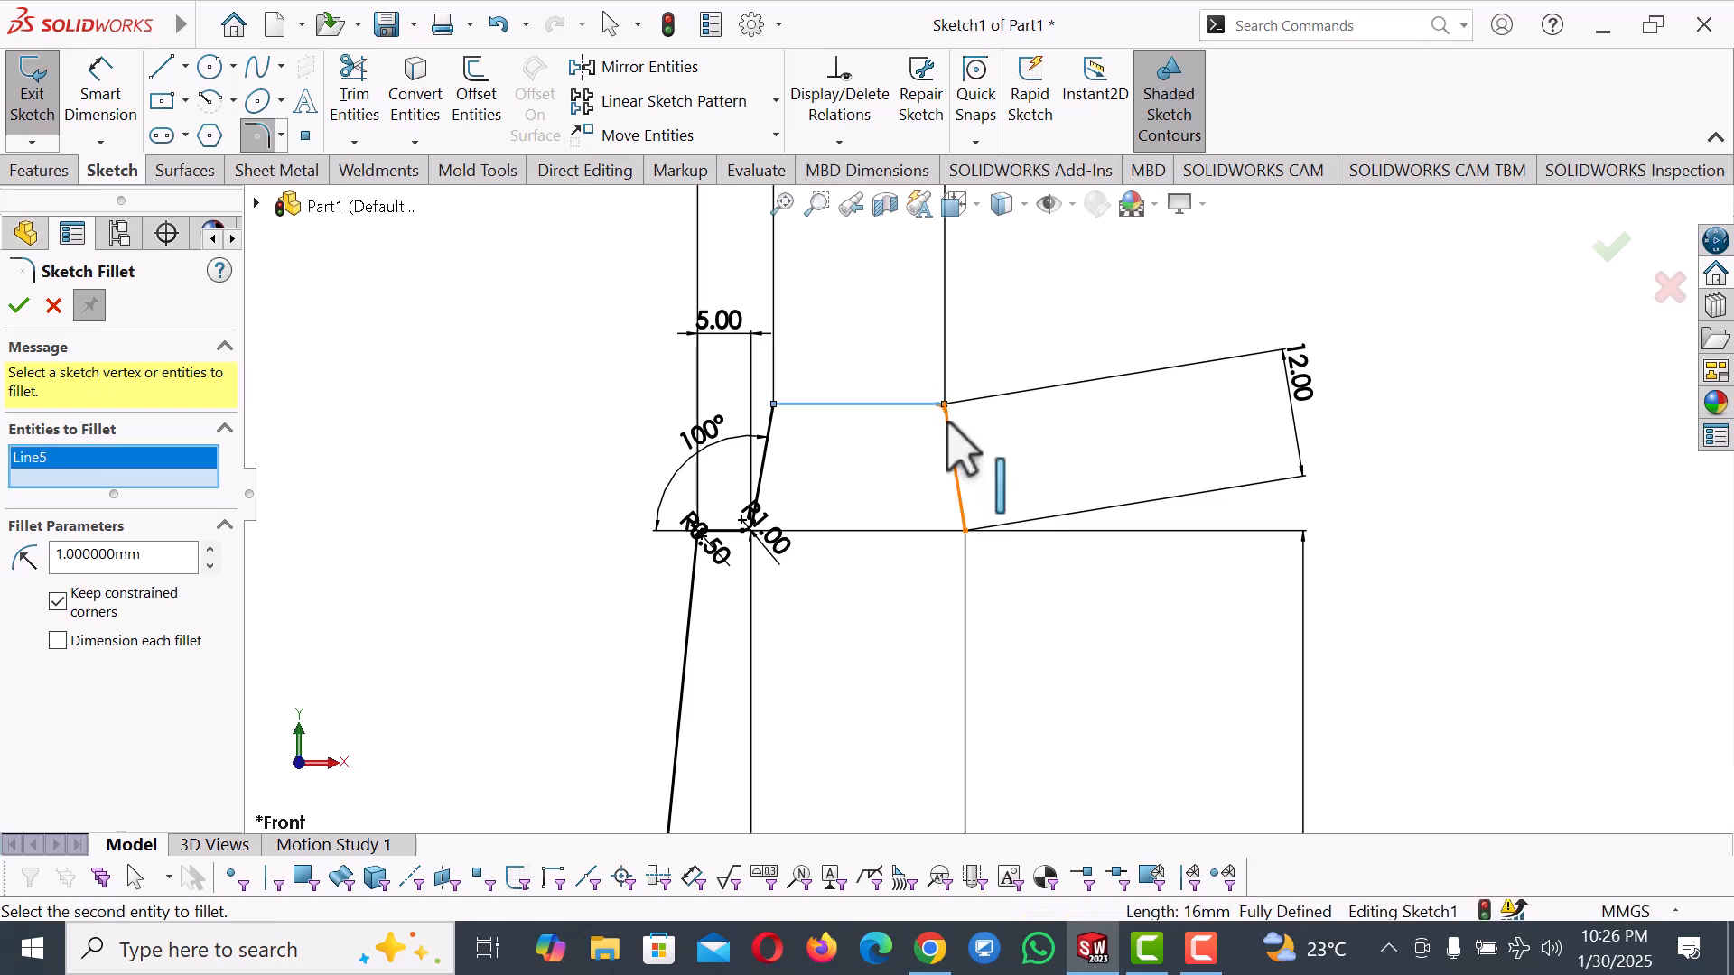
pyautogui.click(804, 408)
pyautogui.click(775, 424)
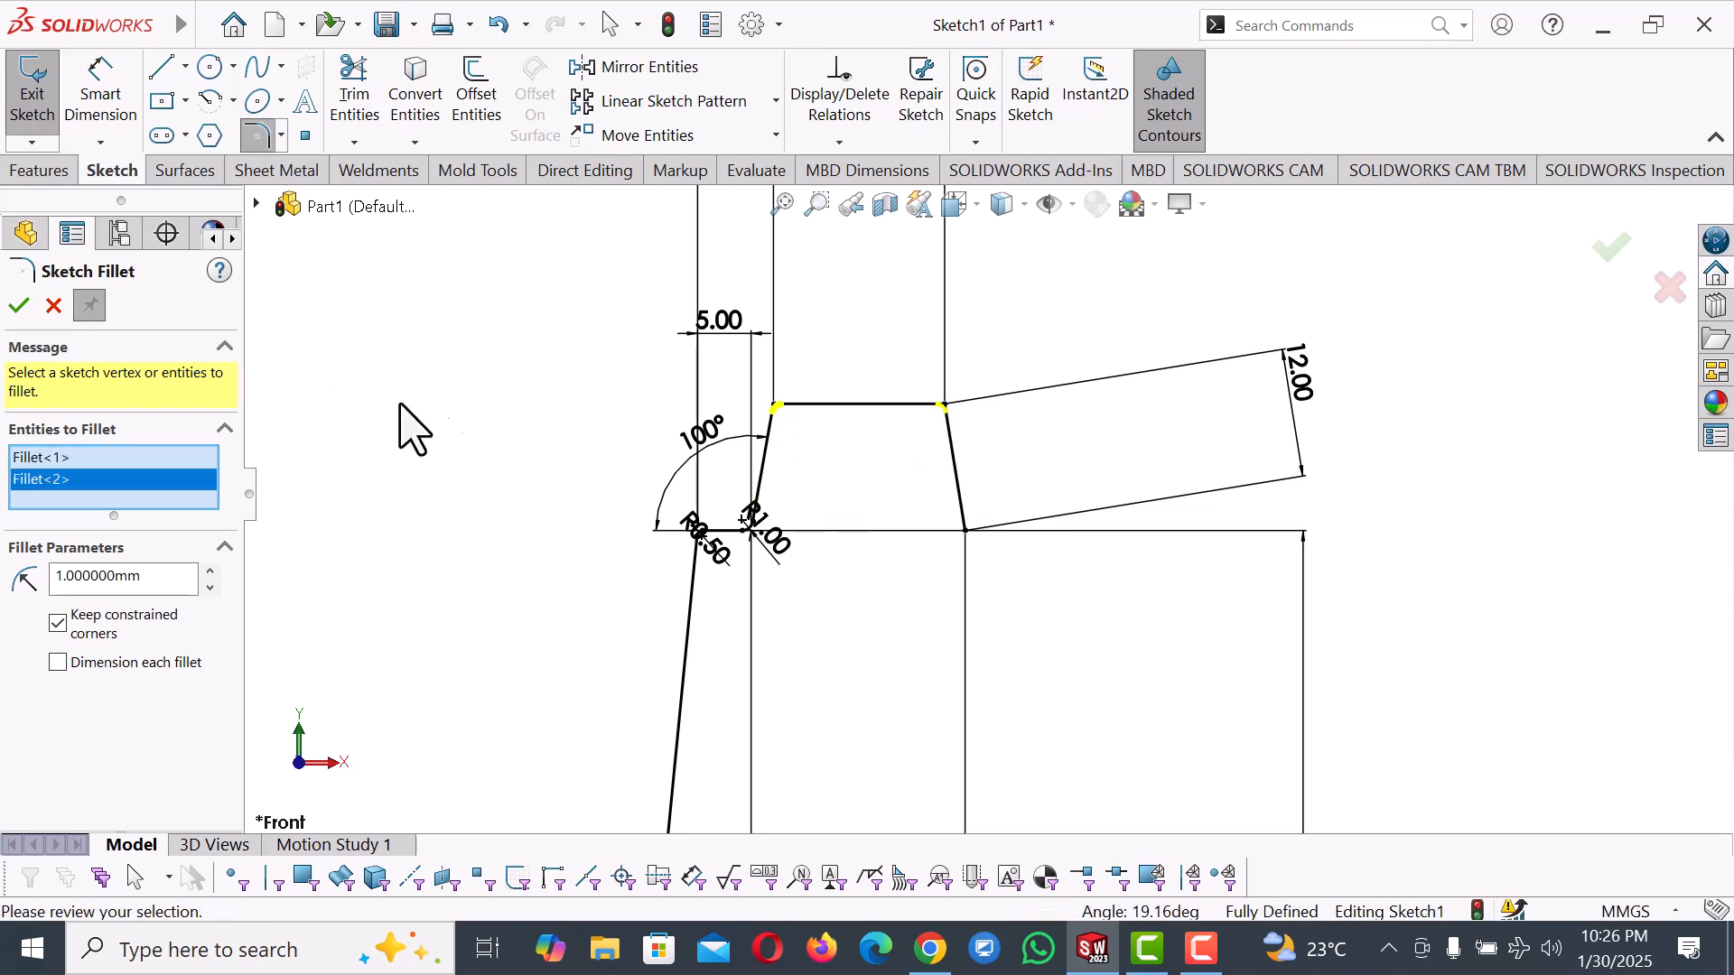
pyautogui.click(20, 305)
pyautogui.scroll(4, 1346, 476)
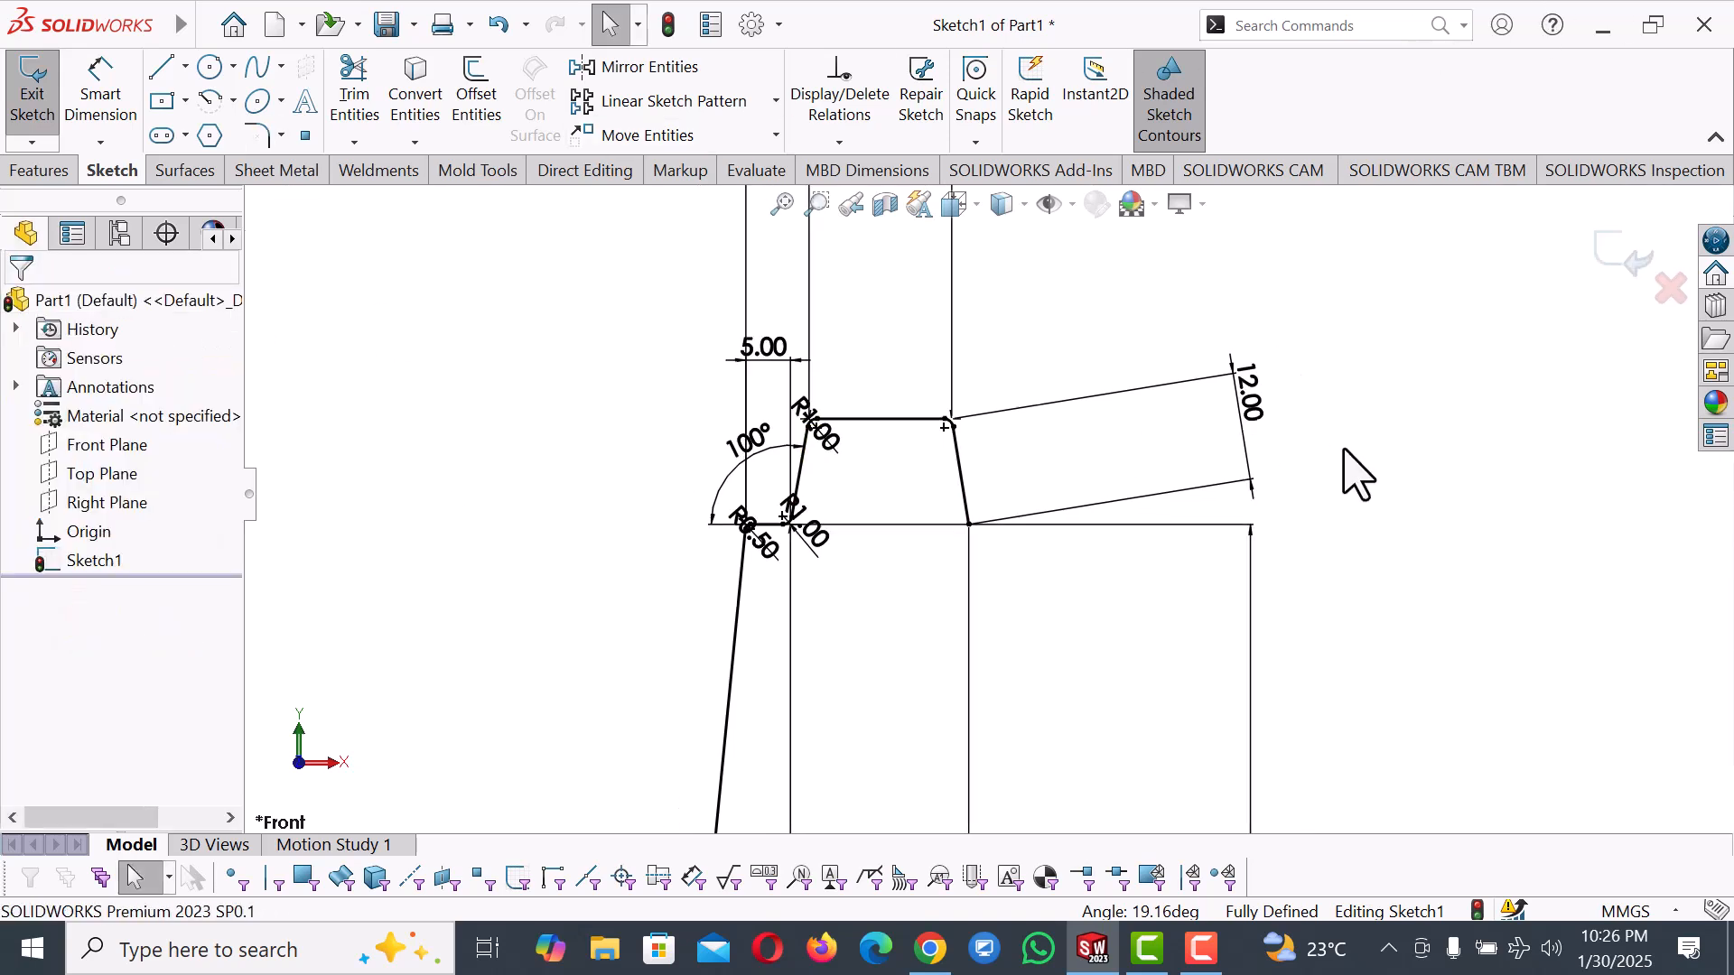
# Revolve the open profile 360° about the vertical construction line as a one-direction thin feature 2 mm thick, without closing the sketch.
pyautogui.scroll(4, 1355, 492)
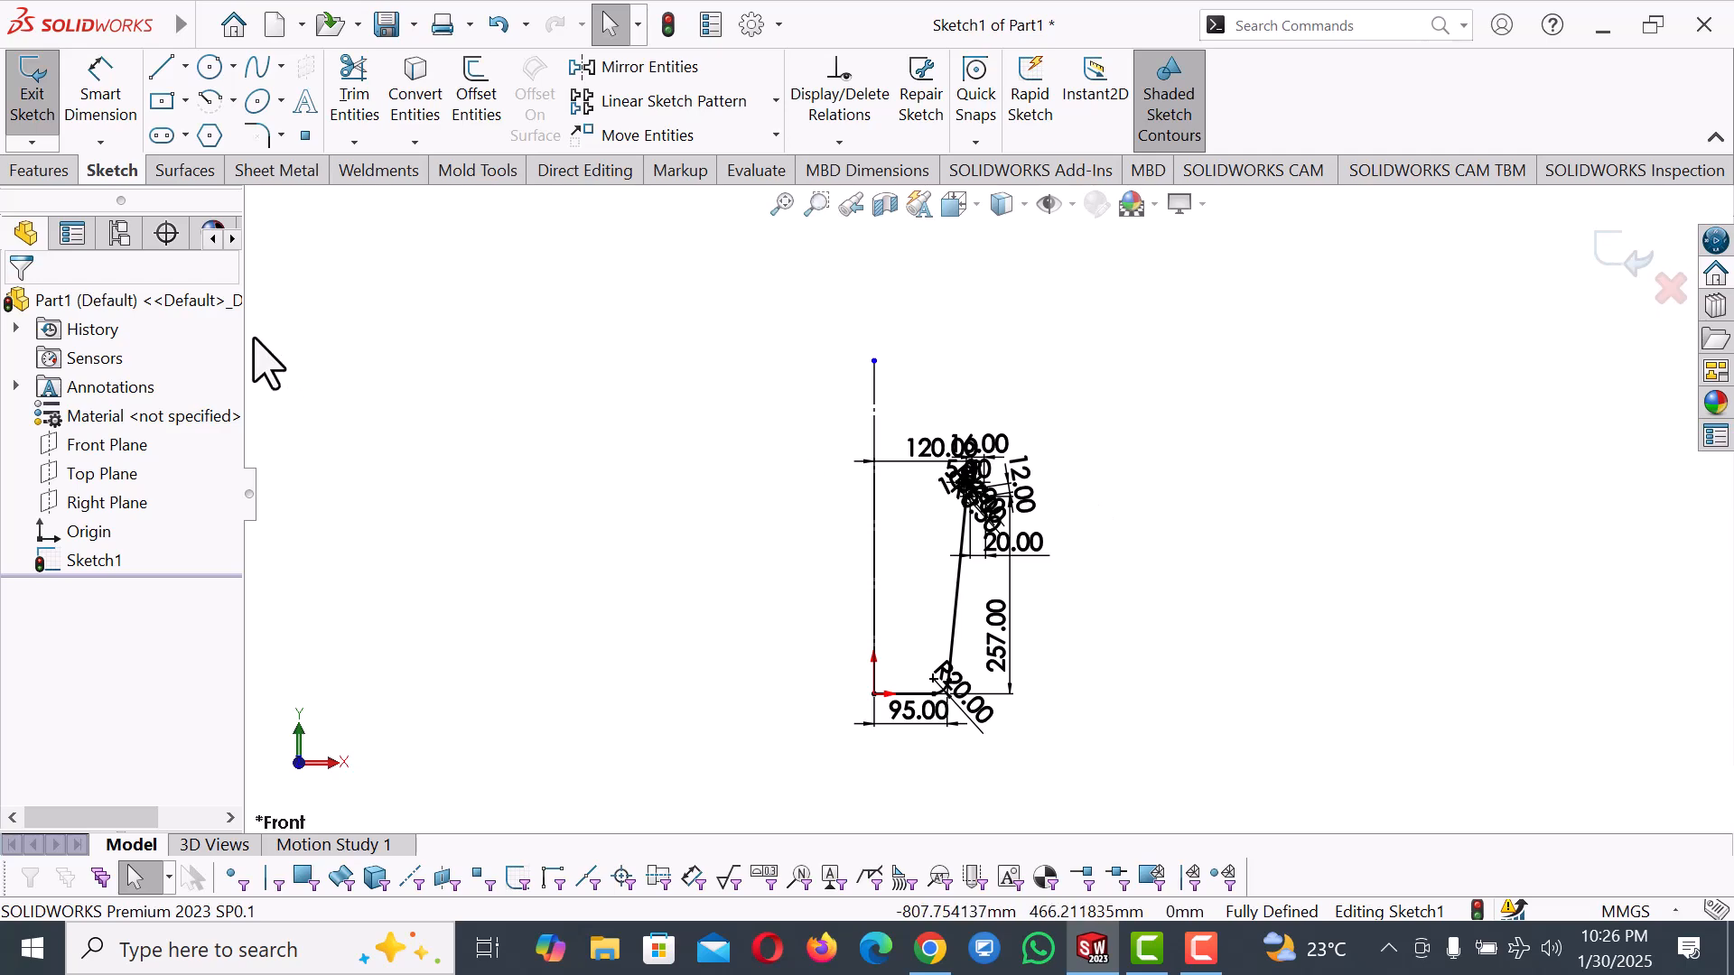
pyautogui.click(41, 171)
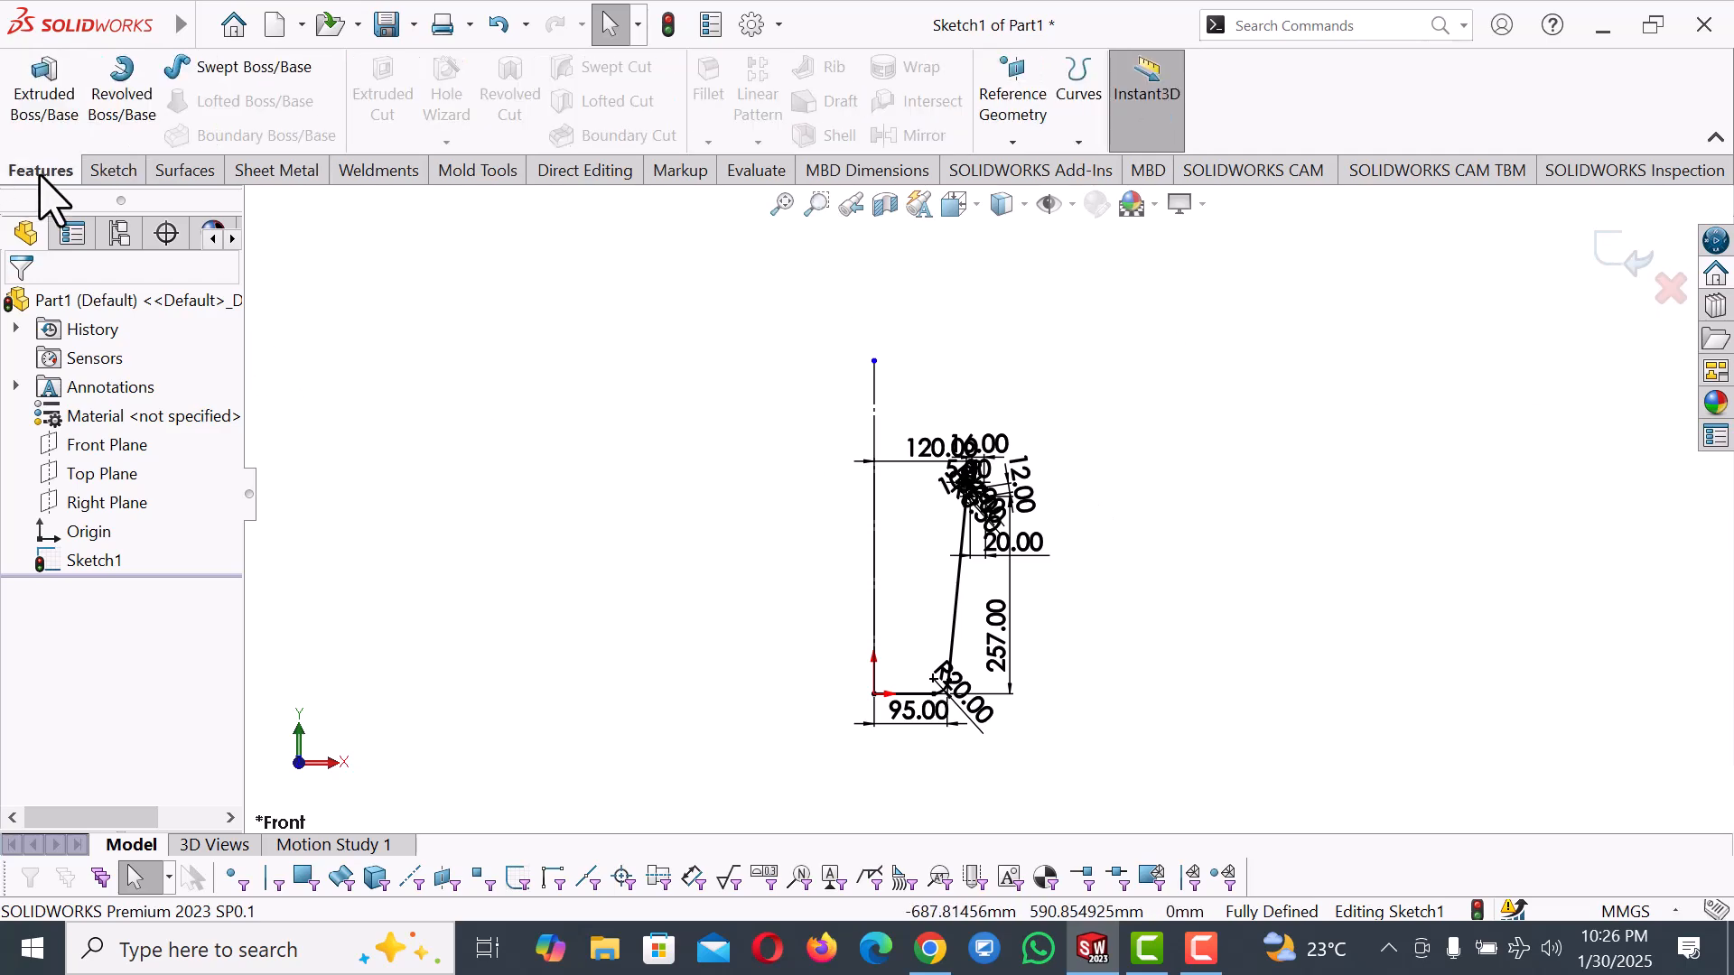
pyautogui.click(127, 91)
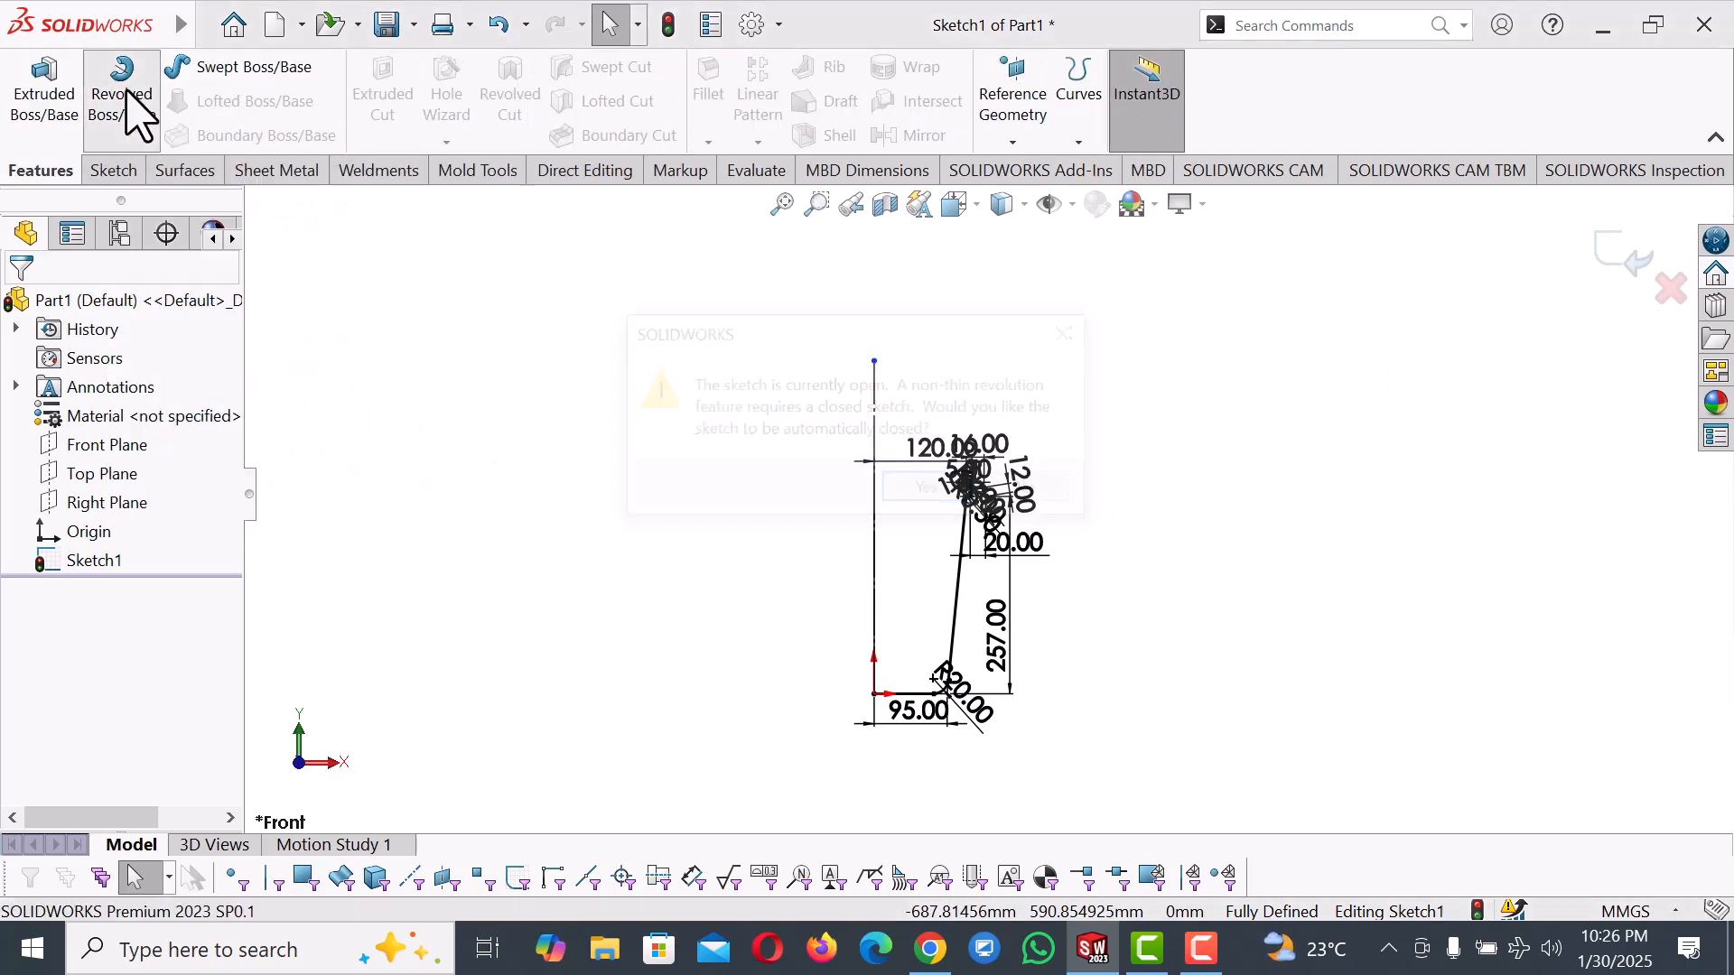
pyautogui.click(1047, 492)
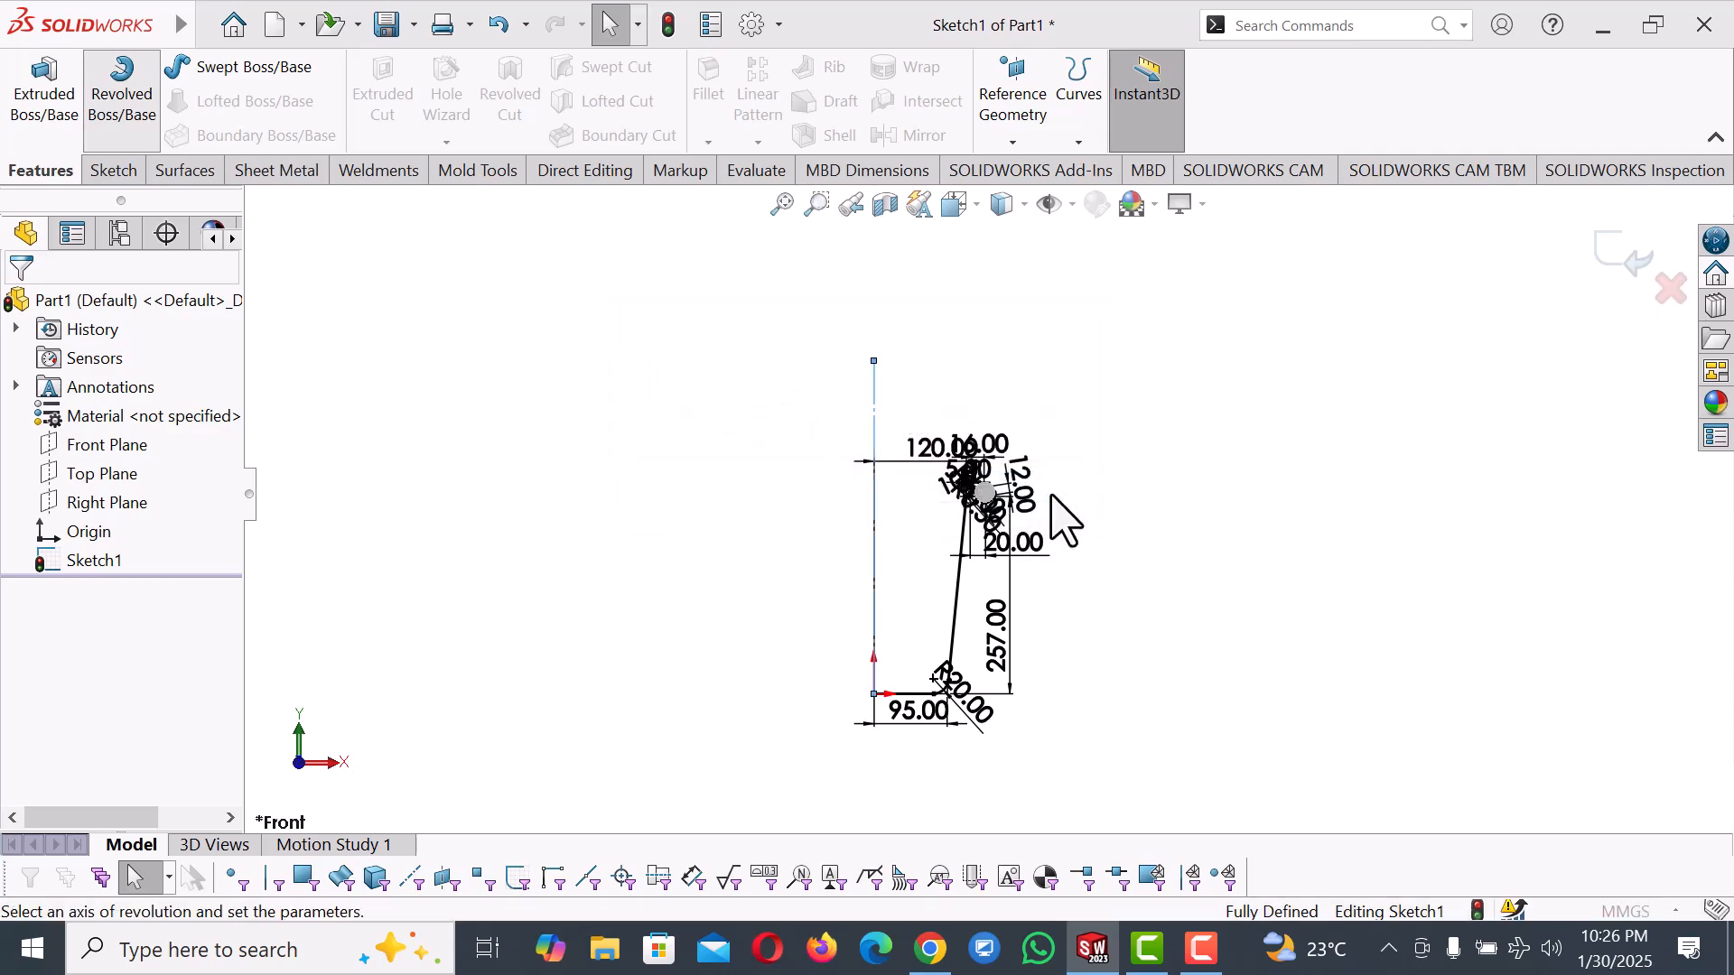
pyautogui.click(873, 484)
pyautogui.click(876, 480)
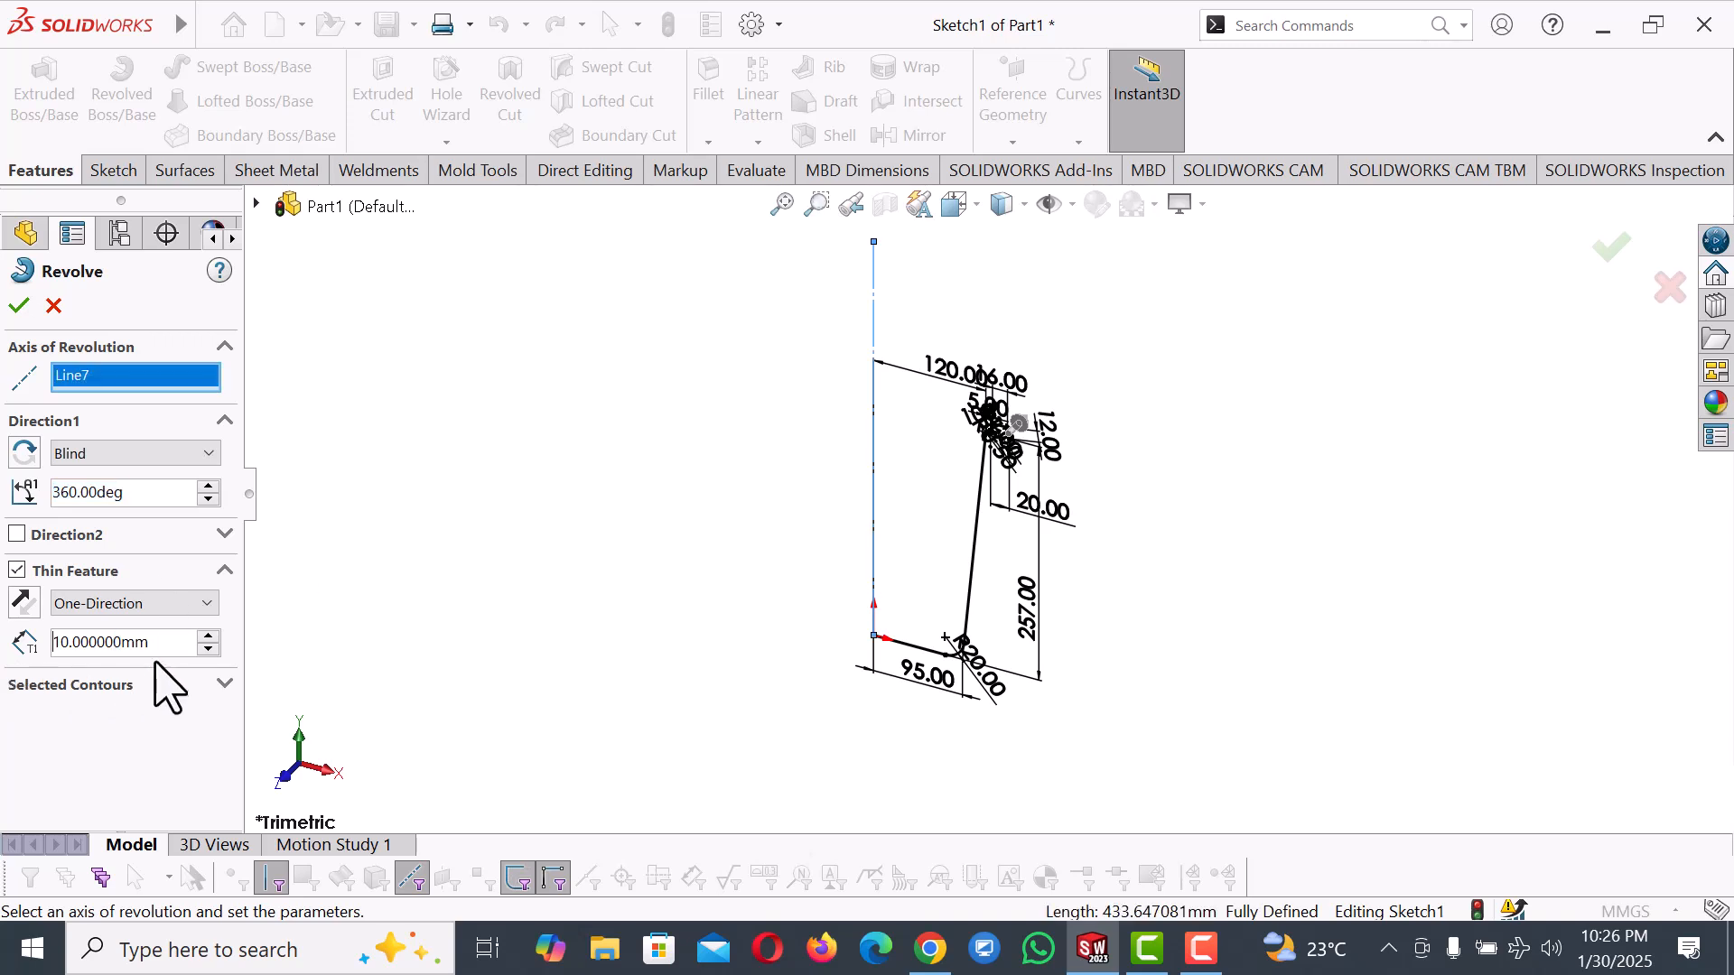
pyautogui.write('2')
pyautogui.press('Return')
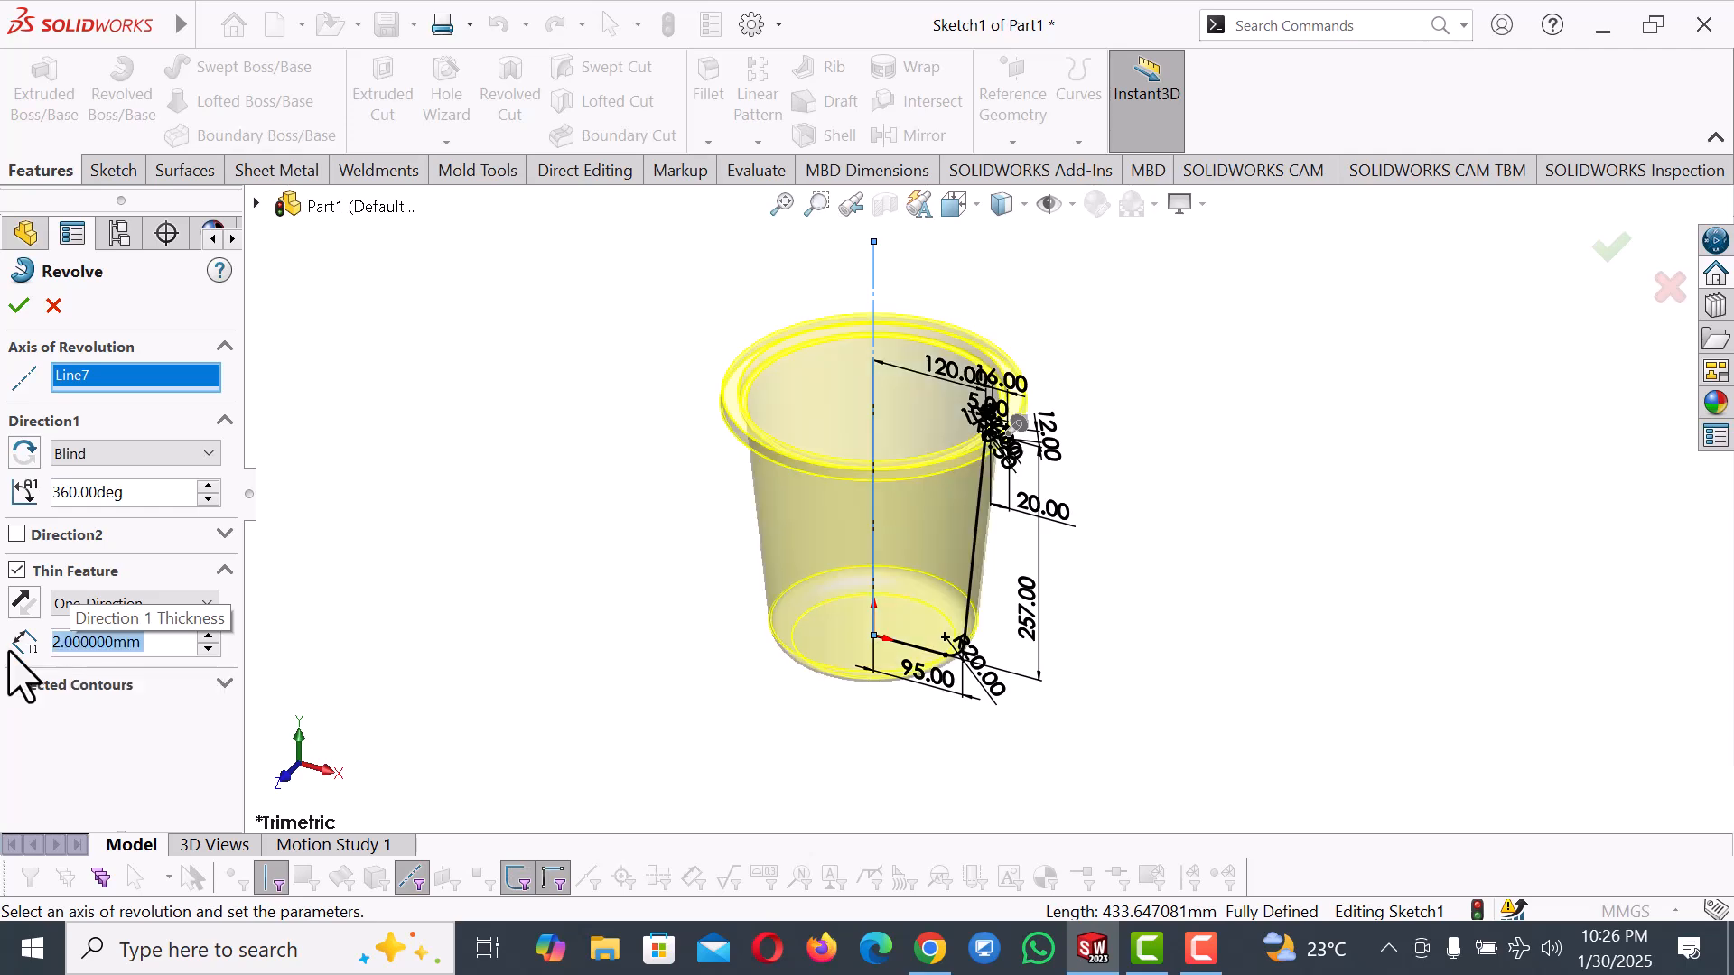
pyautogui.click(19, 305)
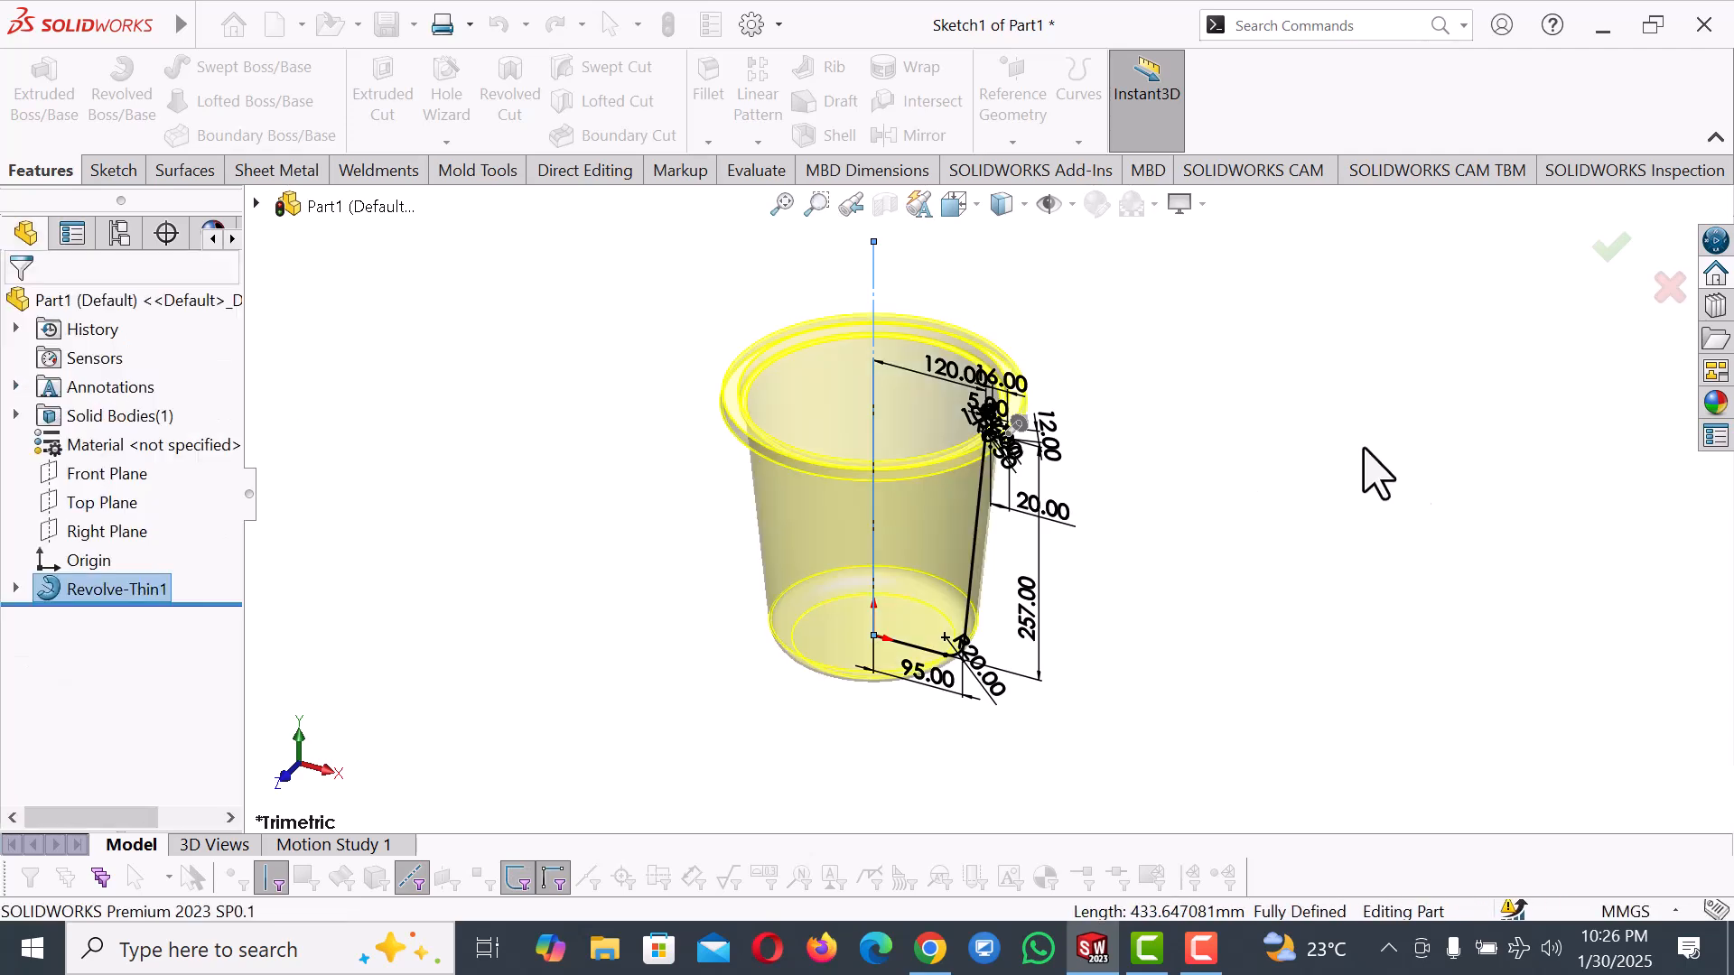
# Display the bucket shaded without edges and view it from an angle.
pyautogui.moveTo(1077, 483)
pyautogui.mouseDown(button='middle')
pyautogui.moveTo(1026, 290)
pyautogui.moveTo(1058, 472)
pyautogui.mouseUp(button='middle')
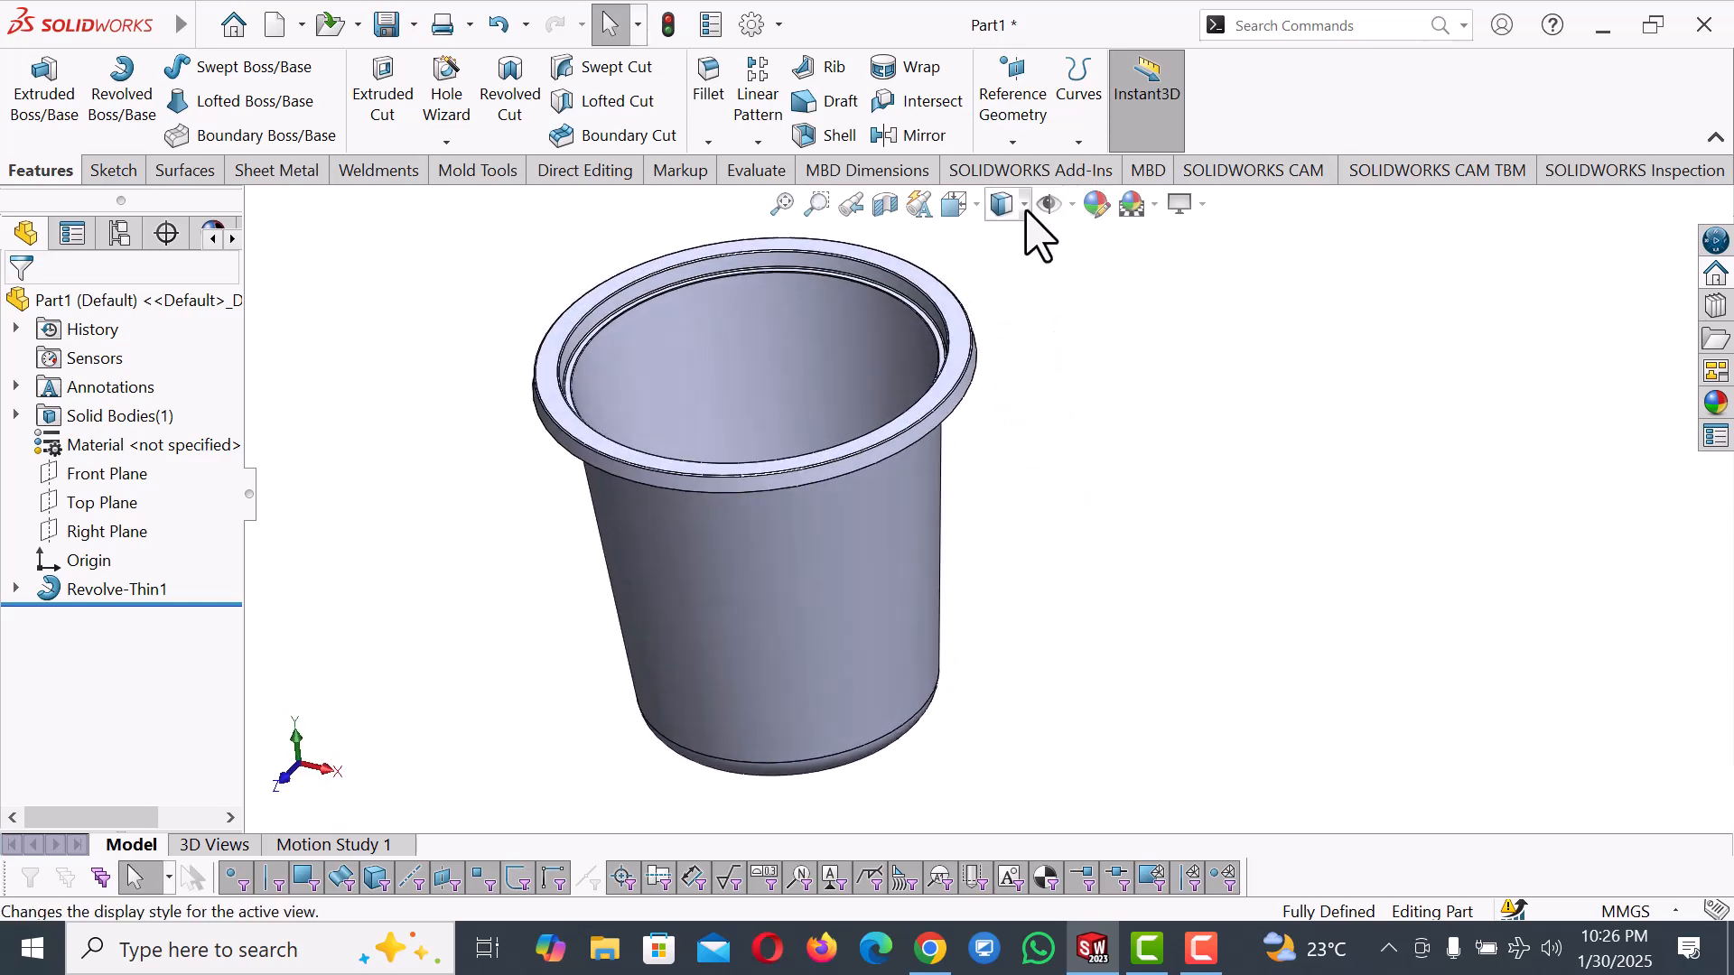
pyautogui.moveTo(1020, 209)
pyautogui.click(1008, 275)
pyautogui.moveTo(1127, 357)
pyautogui.mouseDown(button='middle')
pyautogui.moveTo(1099, 496)
pyautogui.moveTo(1076, 464)
pyautogui.moveTo(1183, 348)
pyautogui.moveTo(1102, 465)
pyautogui.mouseUp(button='middle')
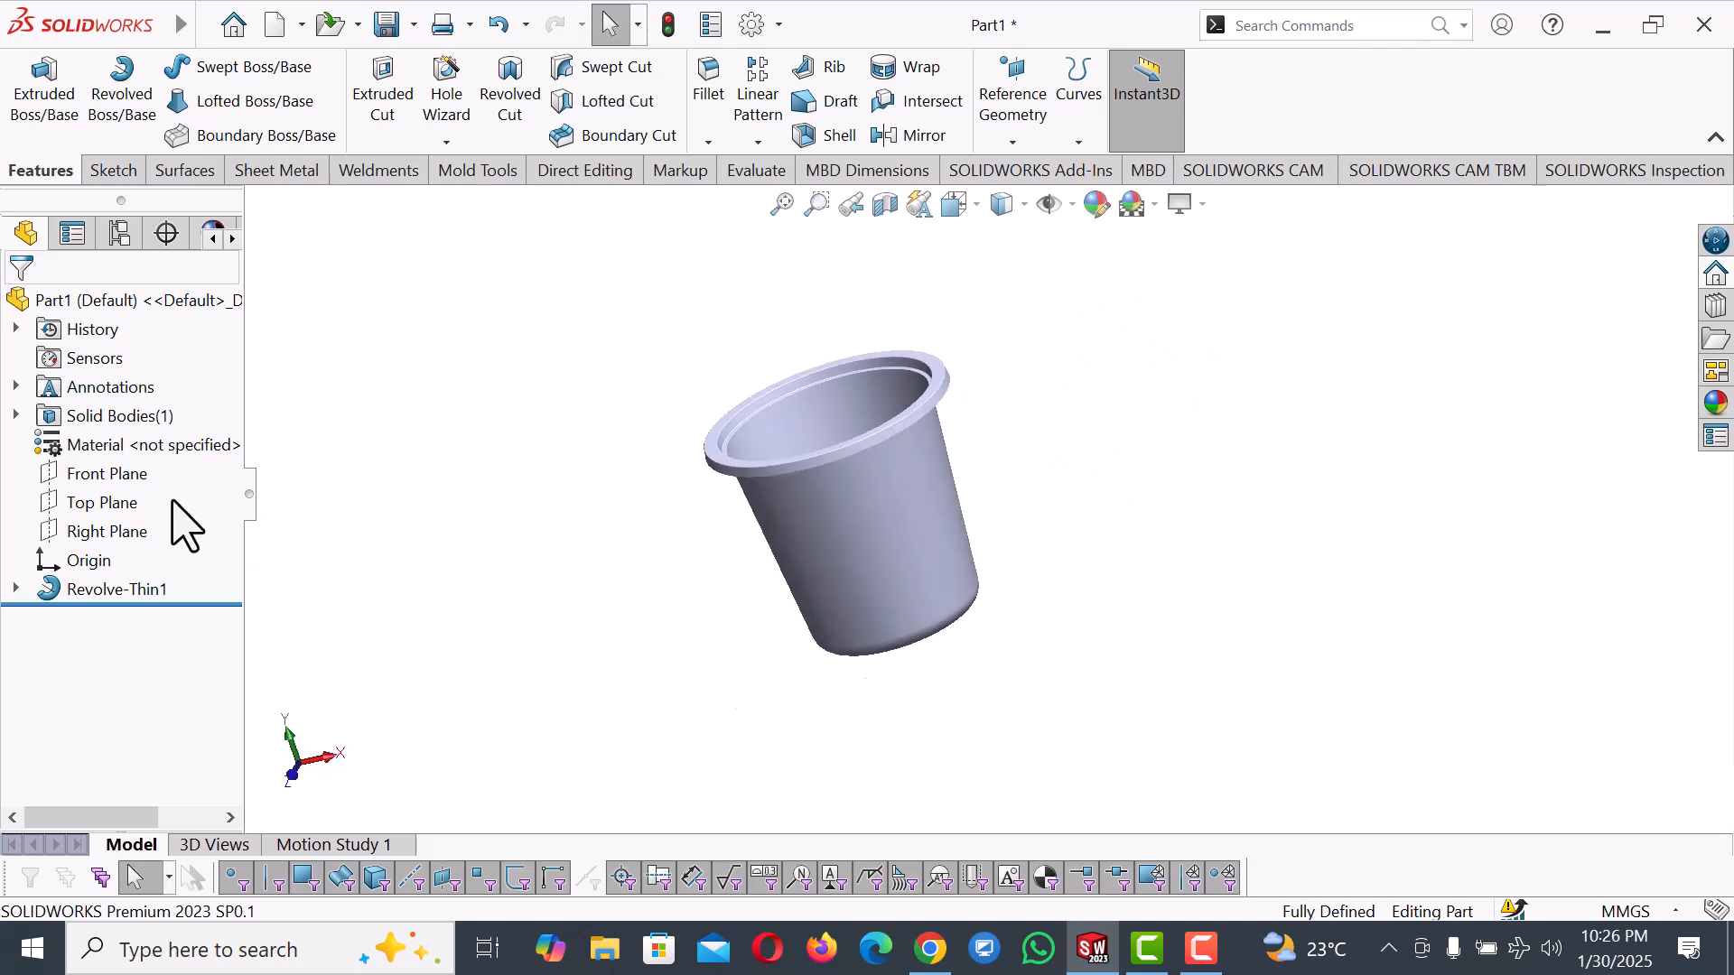
# Start a sketch on the Front Plane and draw a vertical construction line from the origin to partway up the bucket.
pyautogui.click(106, 473)
pyautogui.click(155, 436)
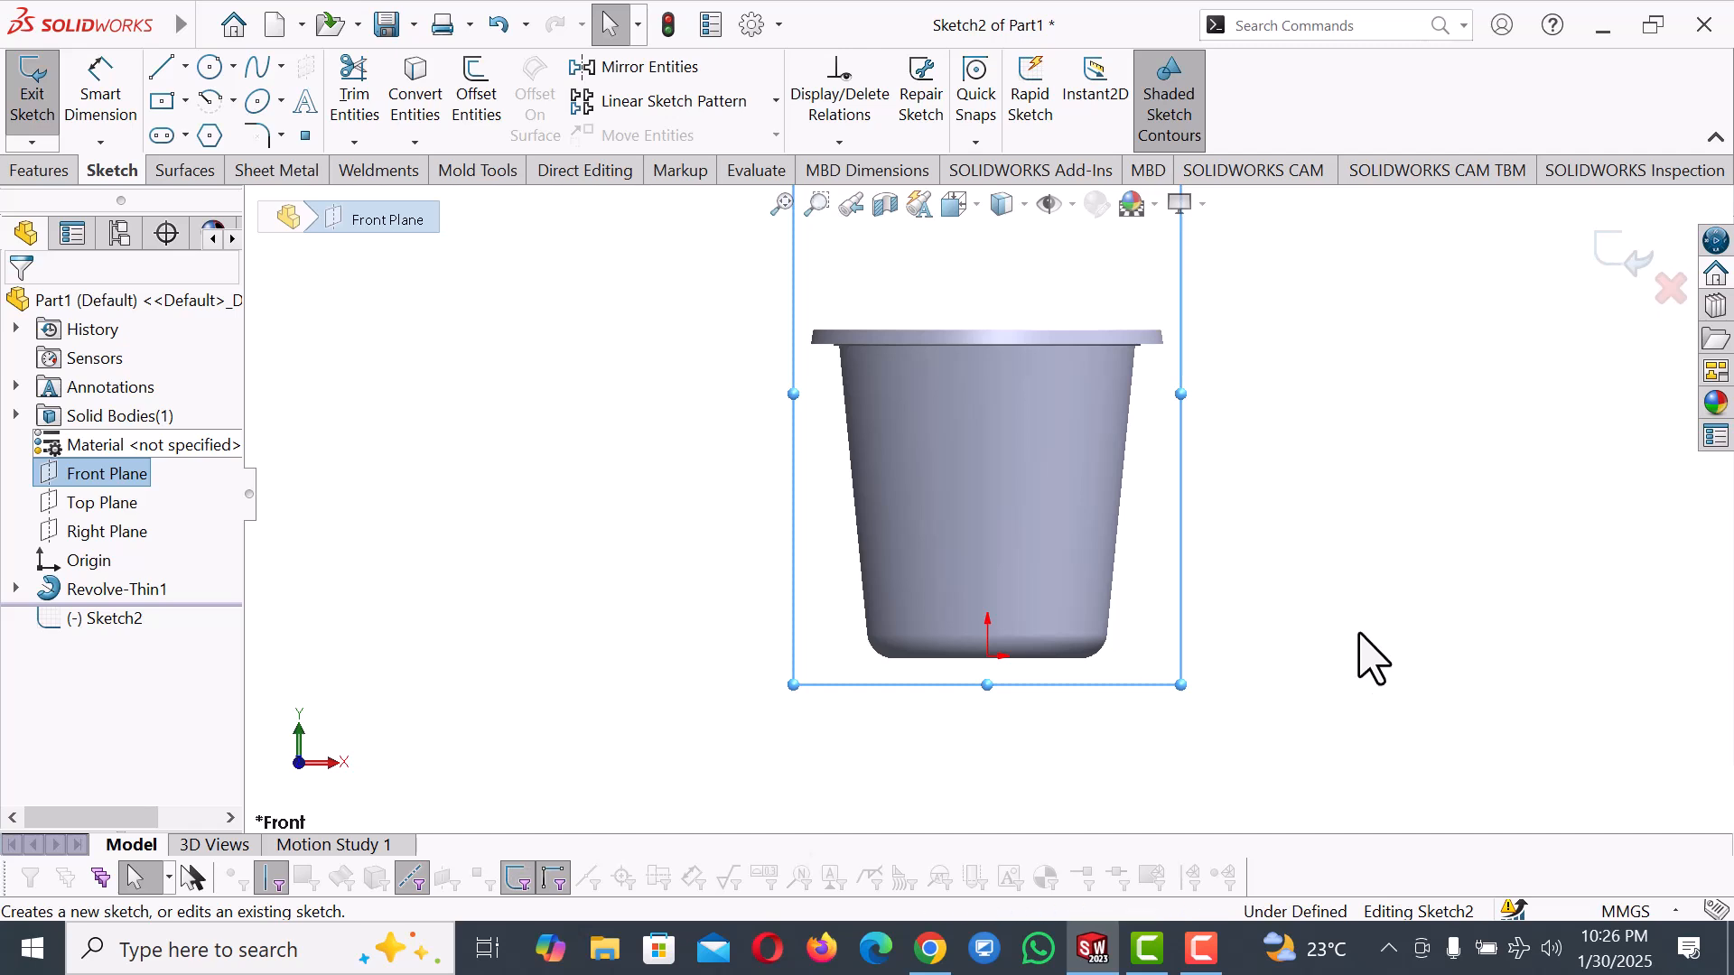
pyautogui.scroll(-1, 1355, 632)
pyautogui.press('l')
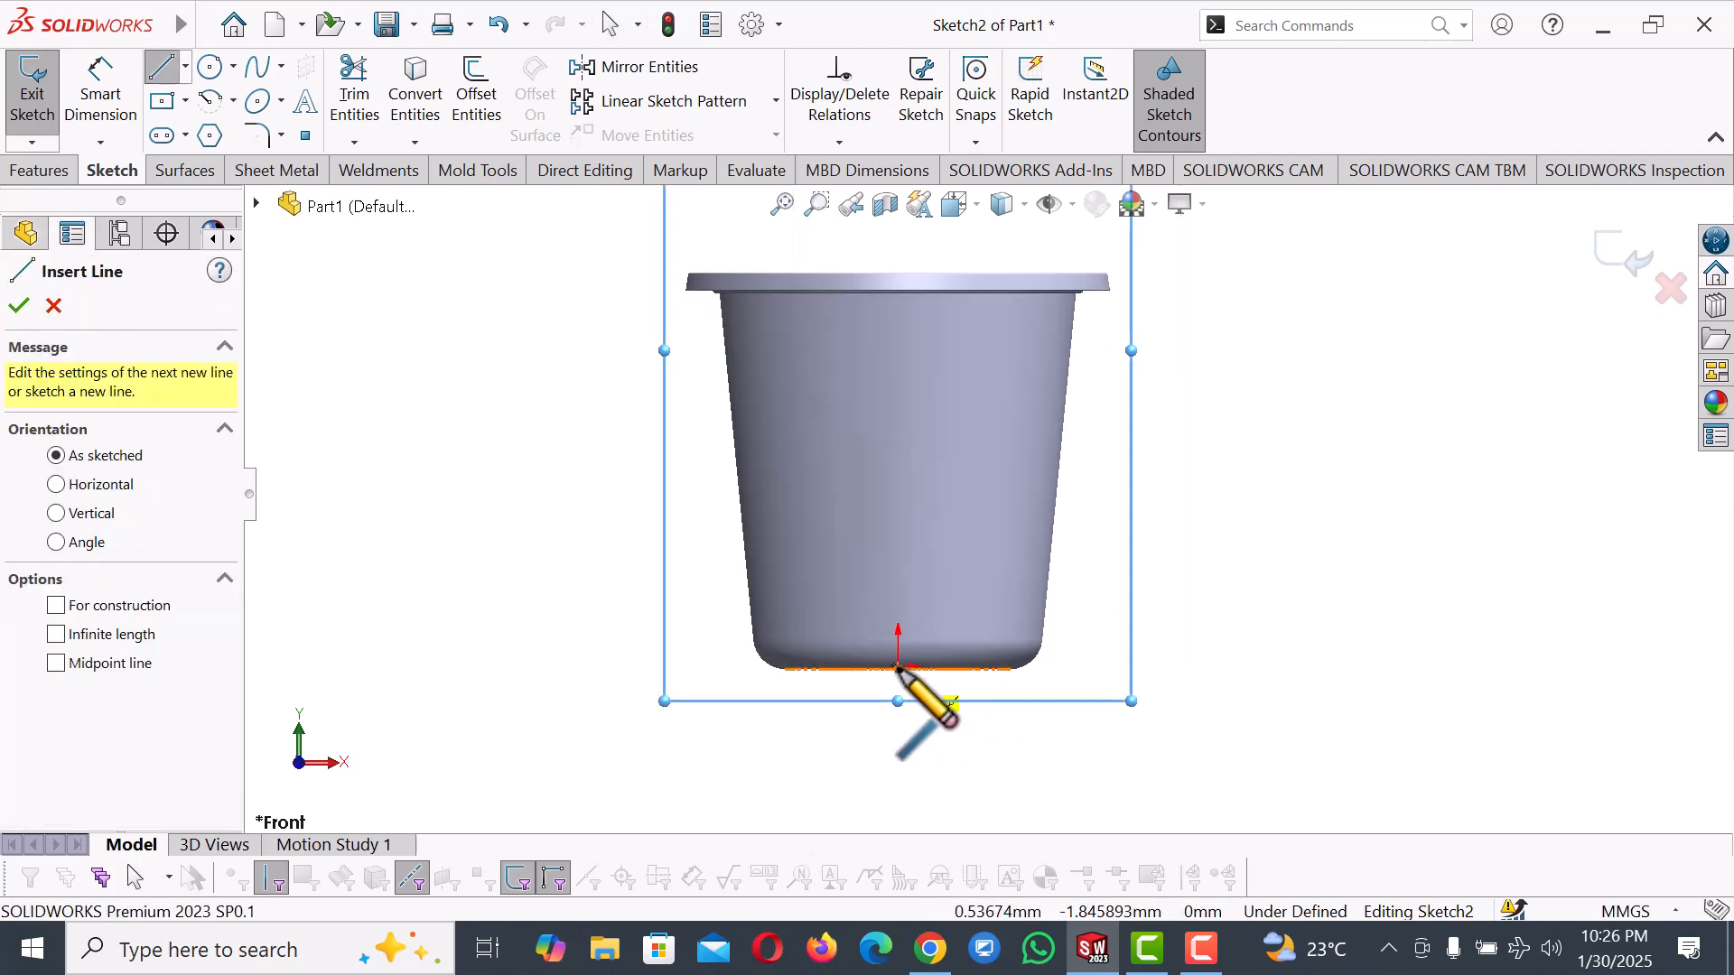
pyautogui.click(898, 668)
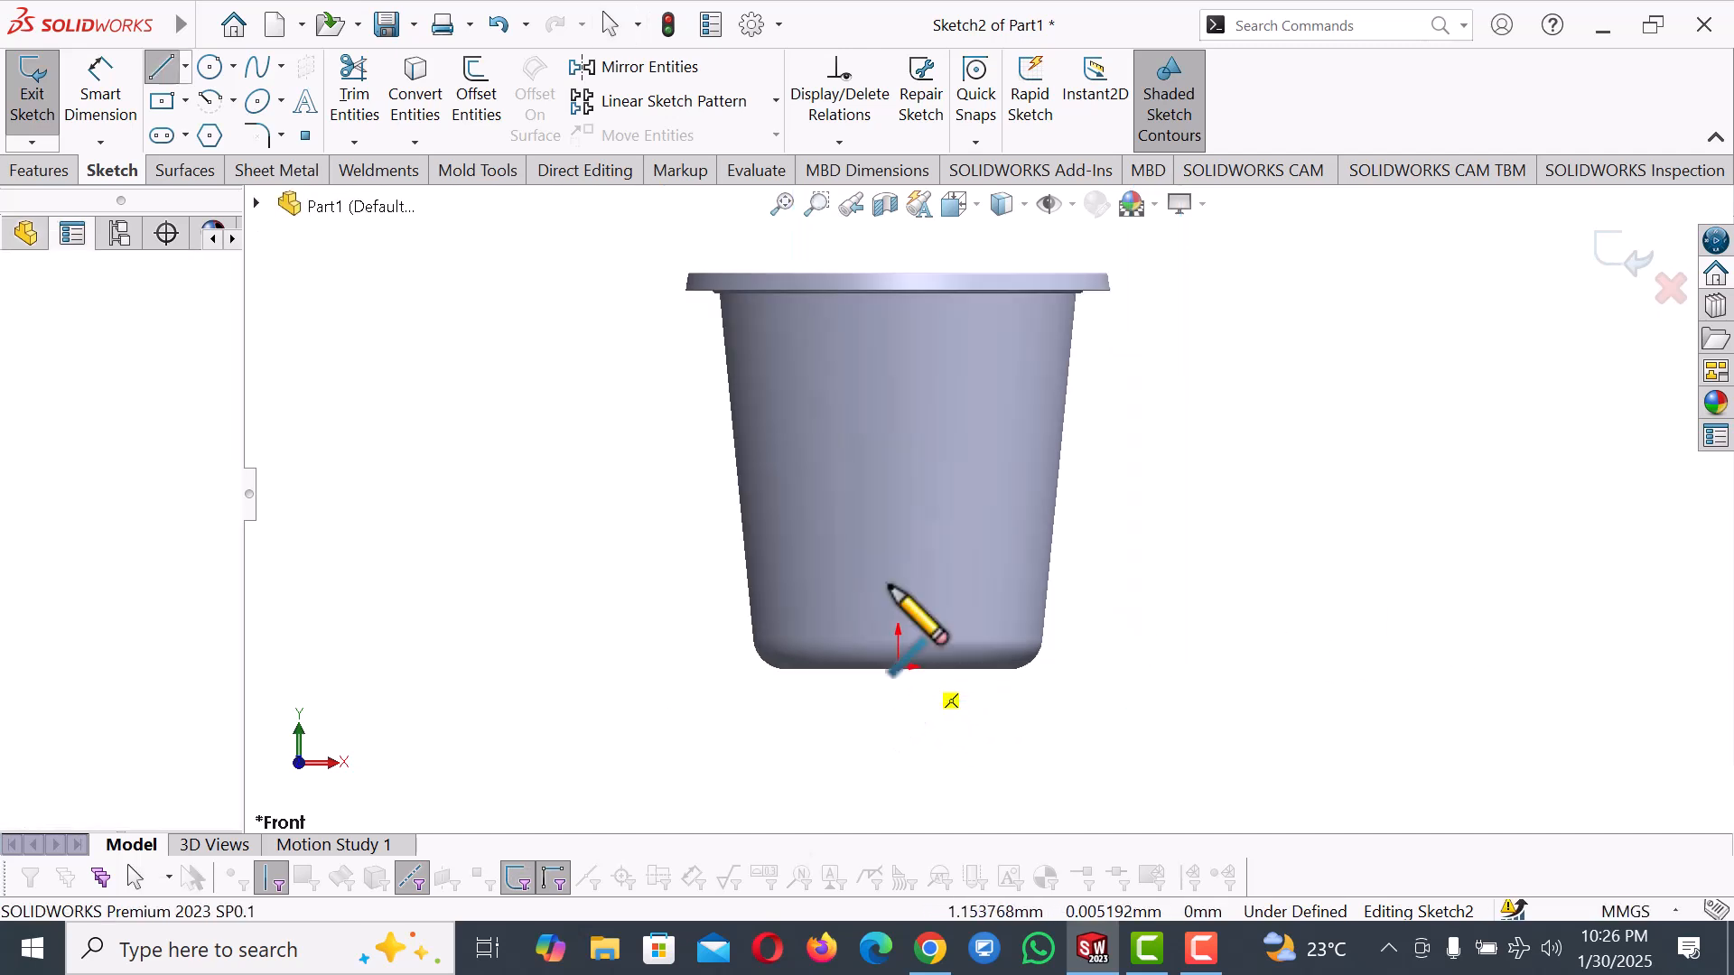
pyautogui.click(898, 463)
pyautogui.rightClick(954, 470)
pyautogui.click(921, 485)
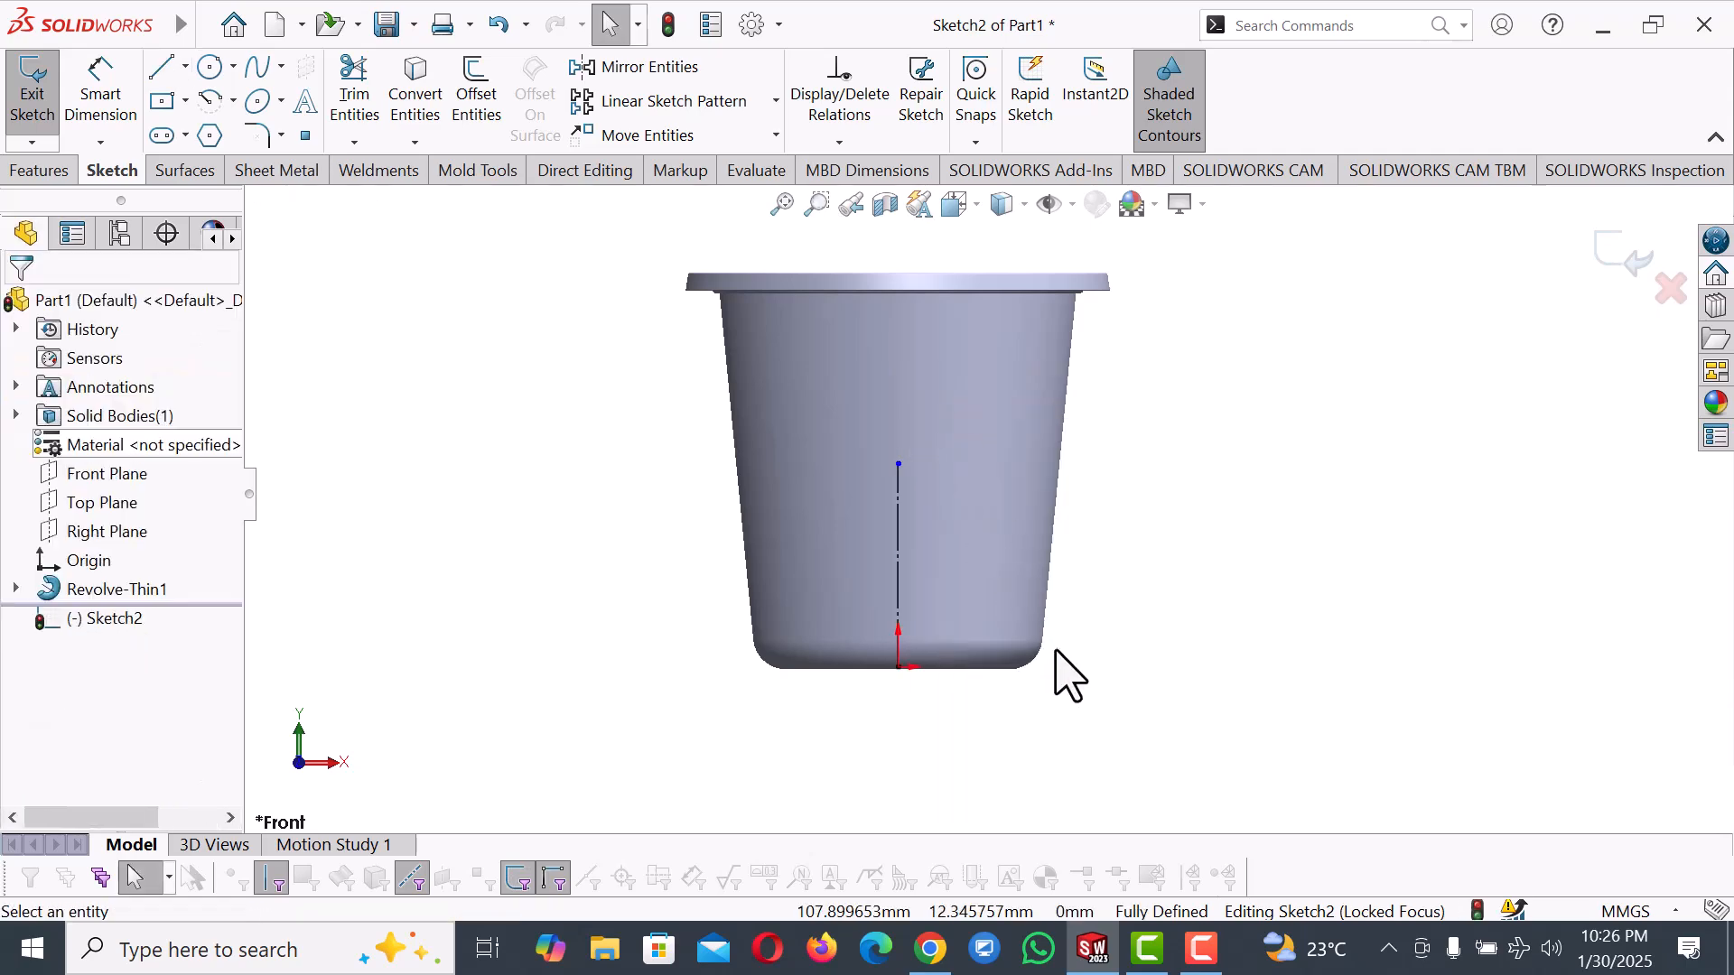
pyautogui.scroll(-2, 1070, 672)
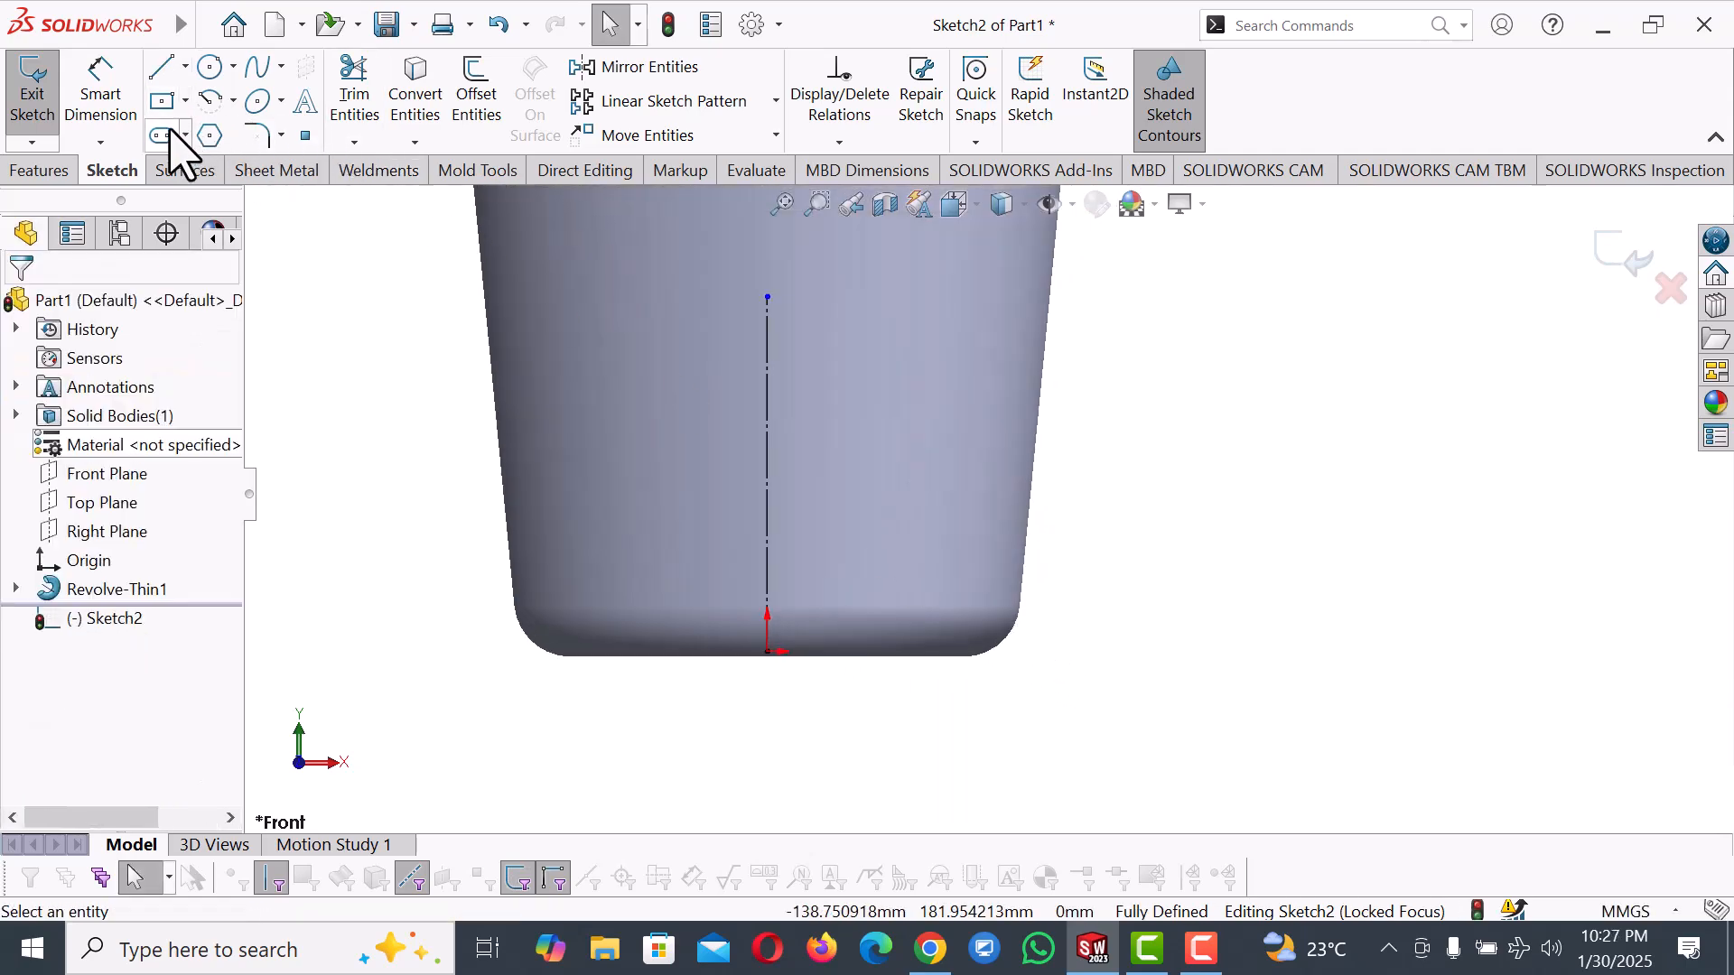
pyautogui.click(281, 102)
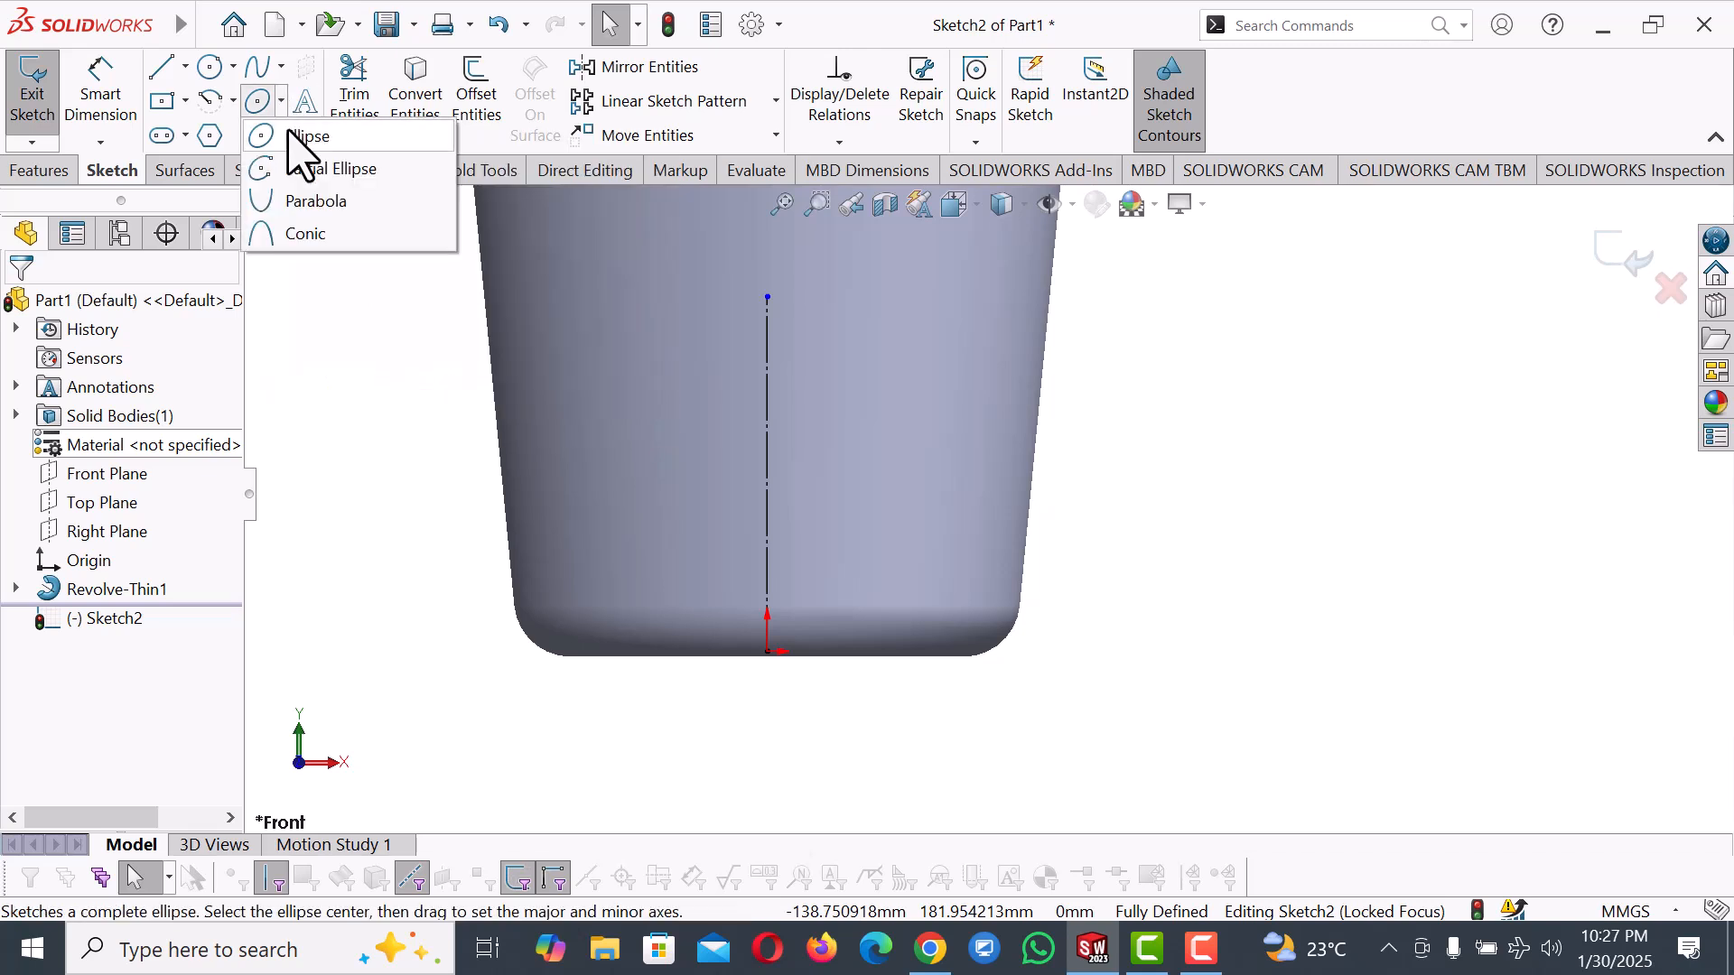
pyautogui.click(287, 140)
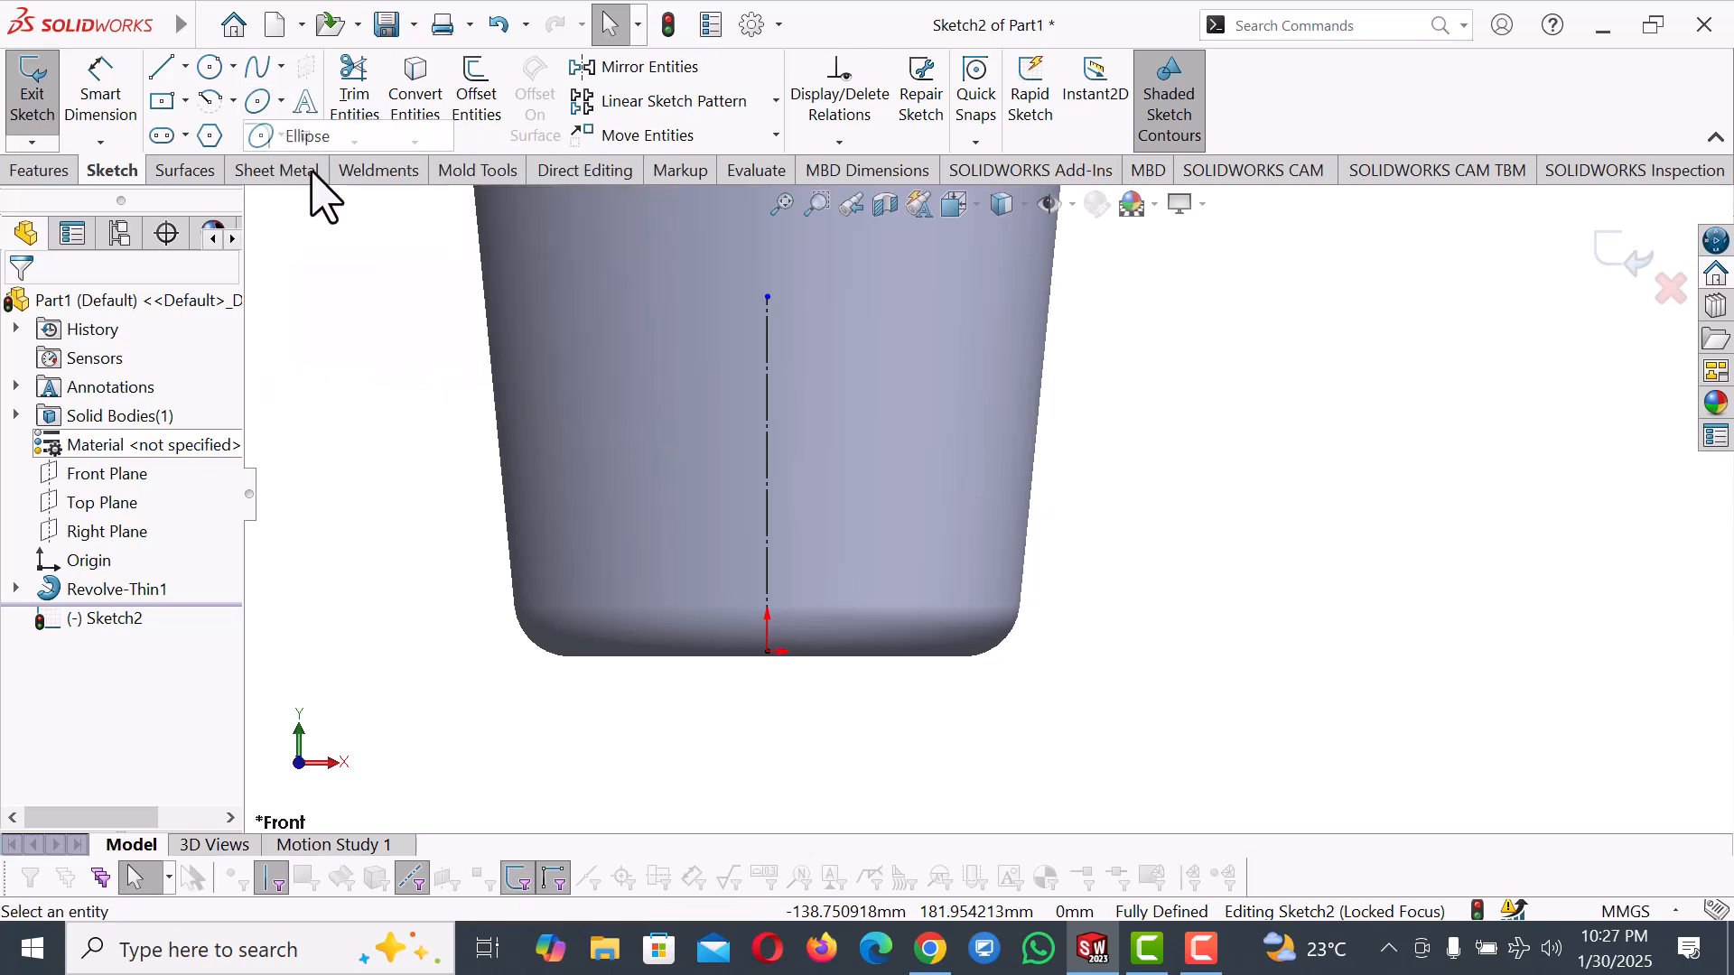
pyautogui.click(768, 548)
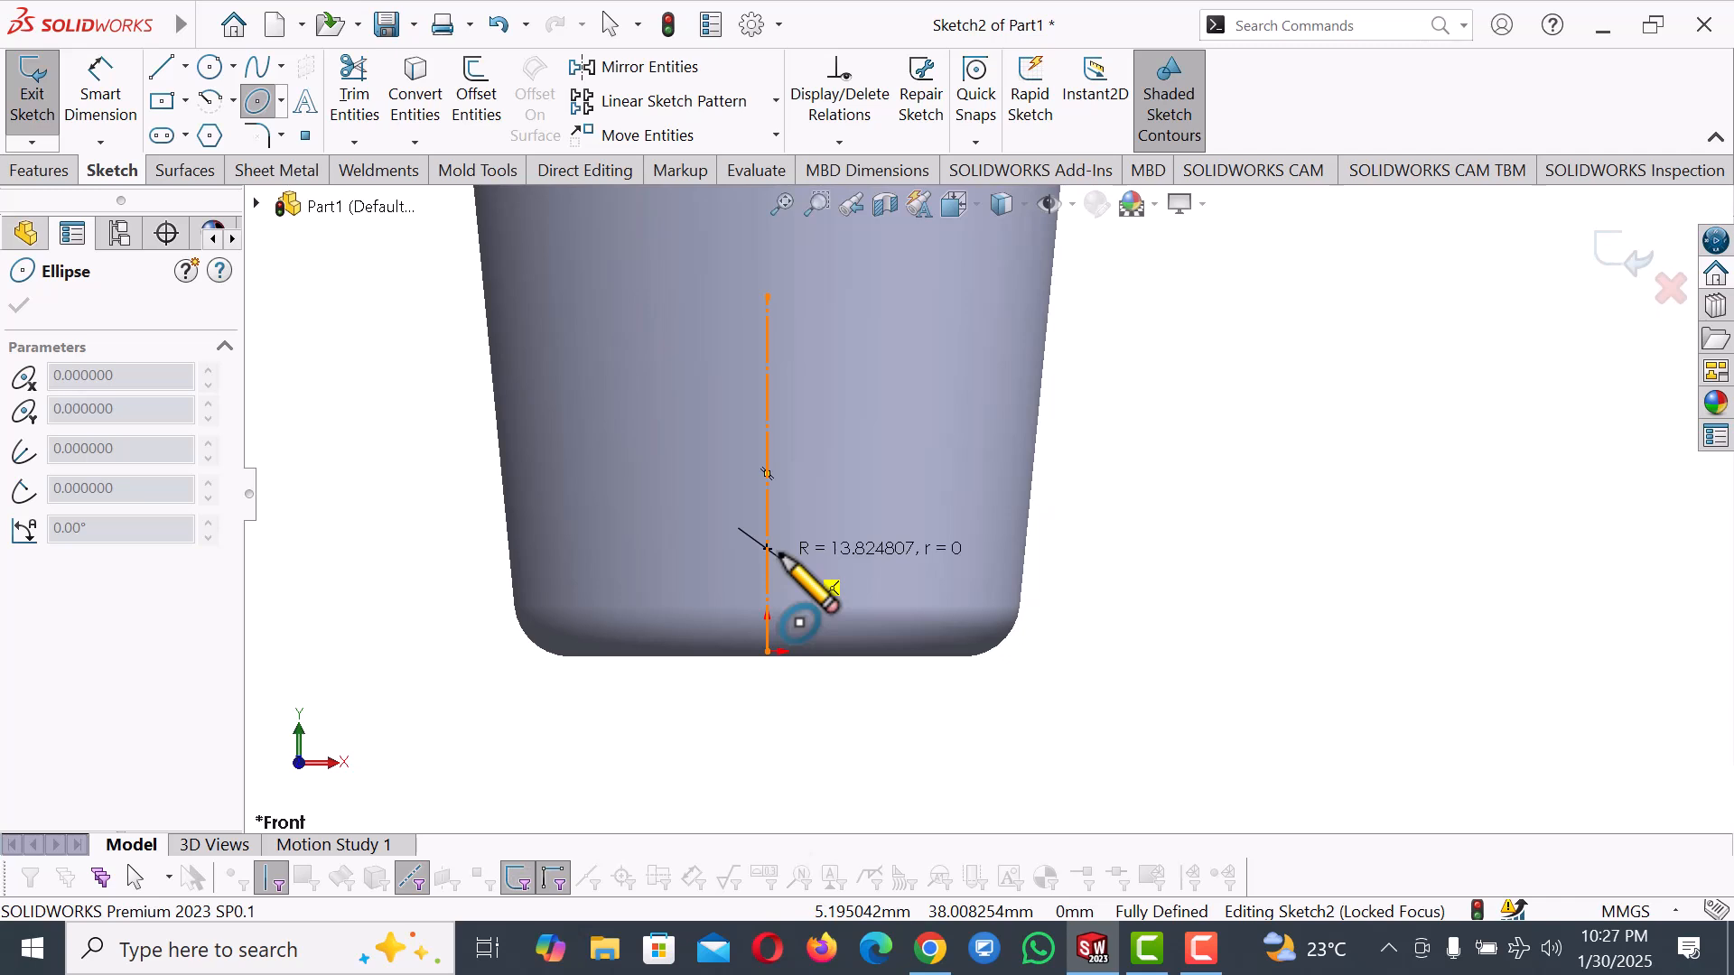
pyautogui.press('Escape')
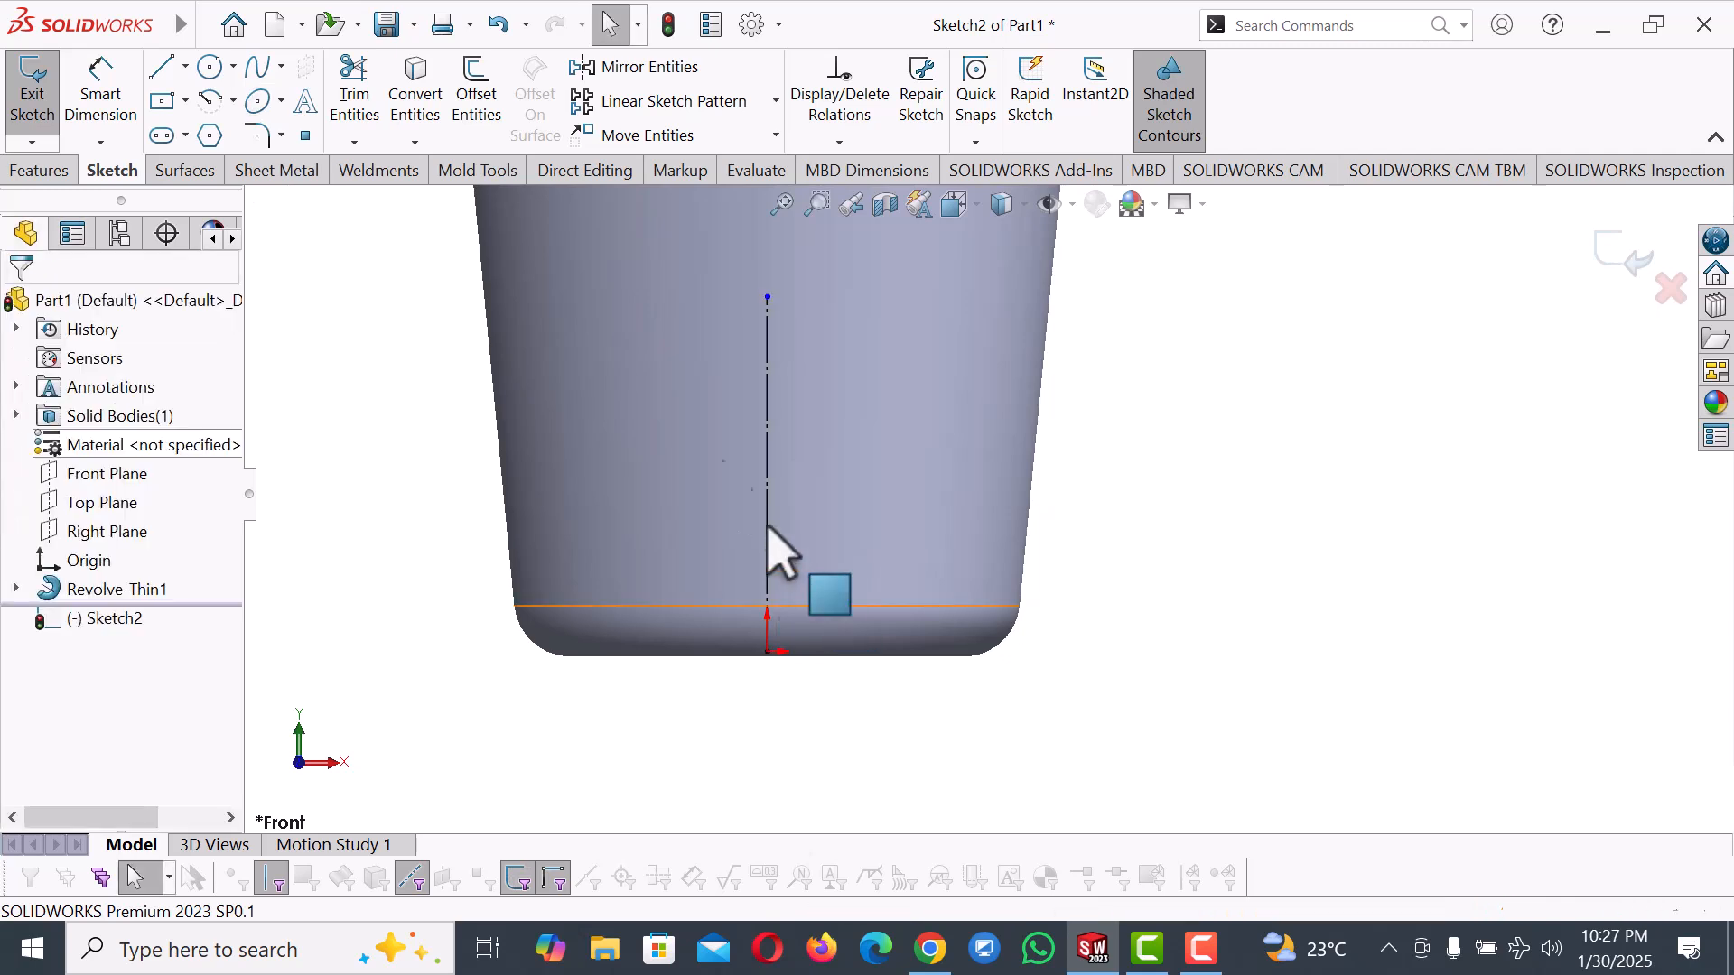
# Sketch a tilted ellipse about 28.5 mm long and 15.7 mm wide beside the lower part of the vertical construction line.
pyautogui.click(261, 103)
pyautogui.click(816, 546)
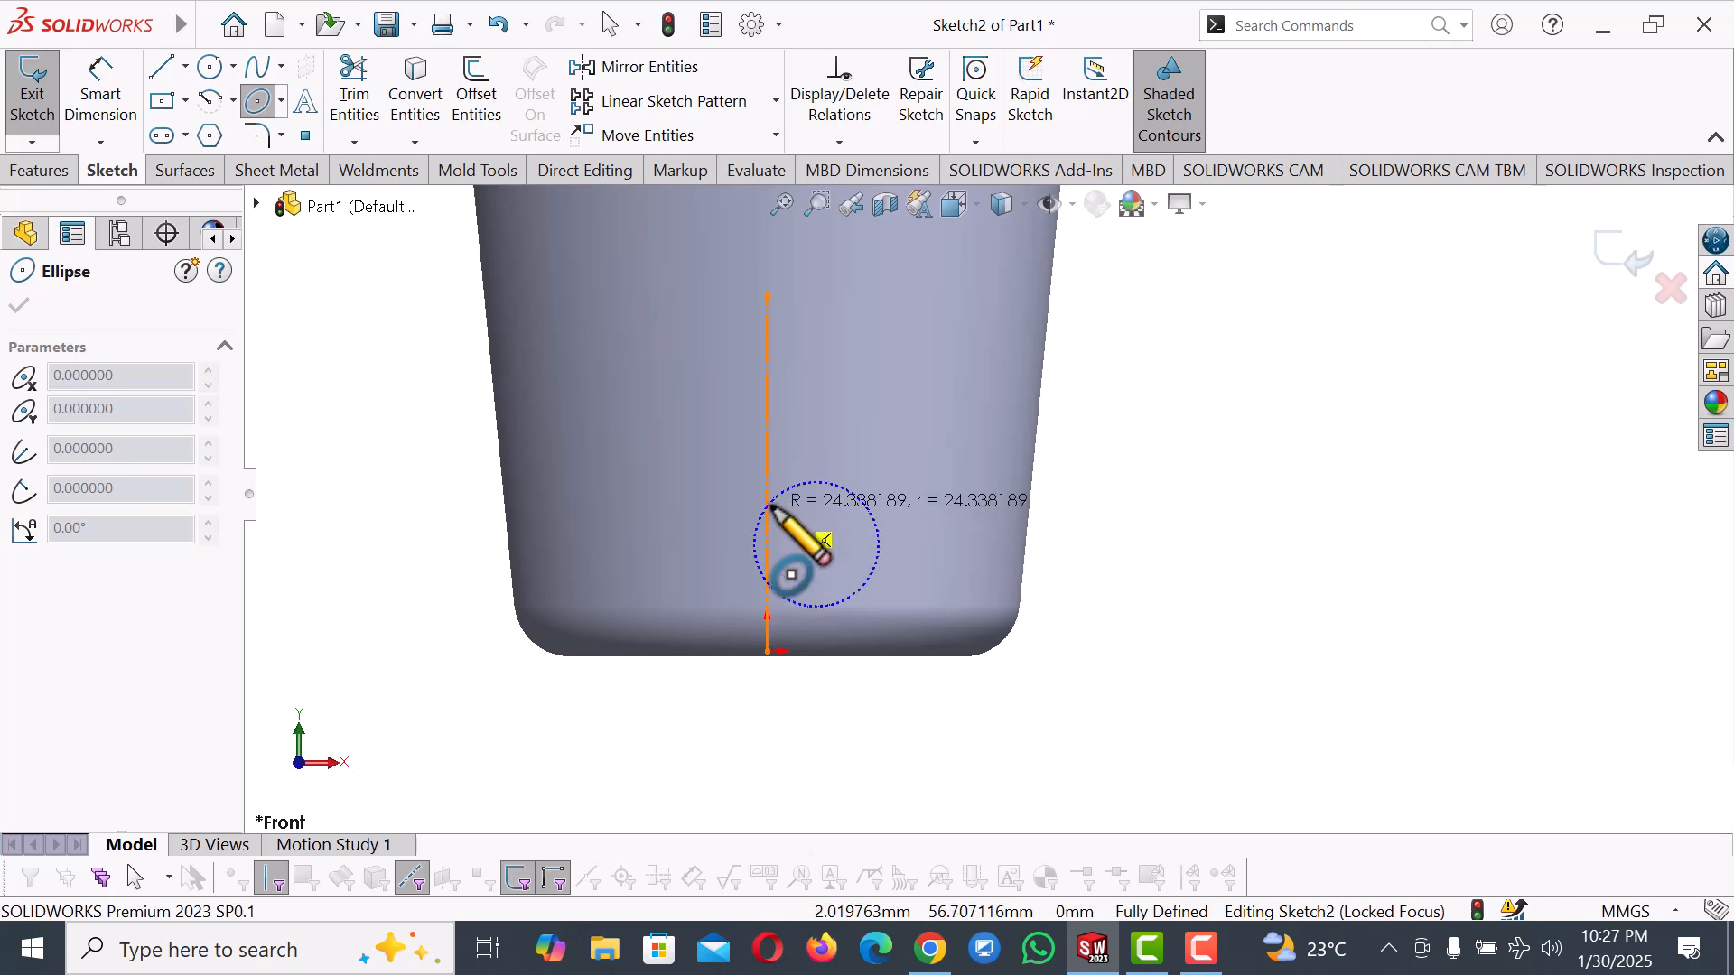
pyautogui.click(801, 515)
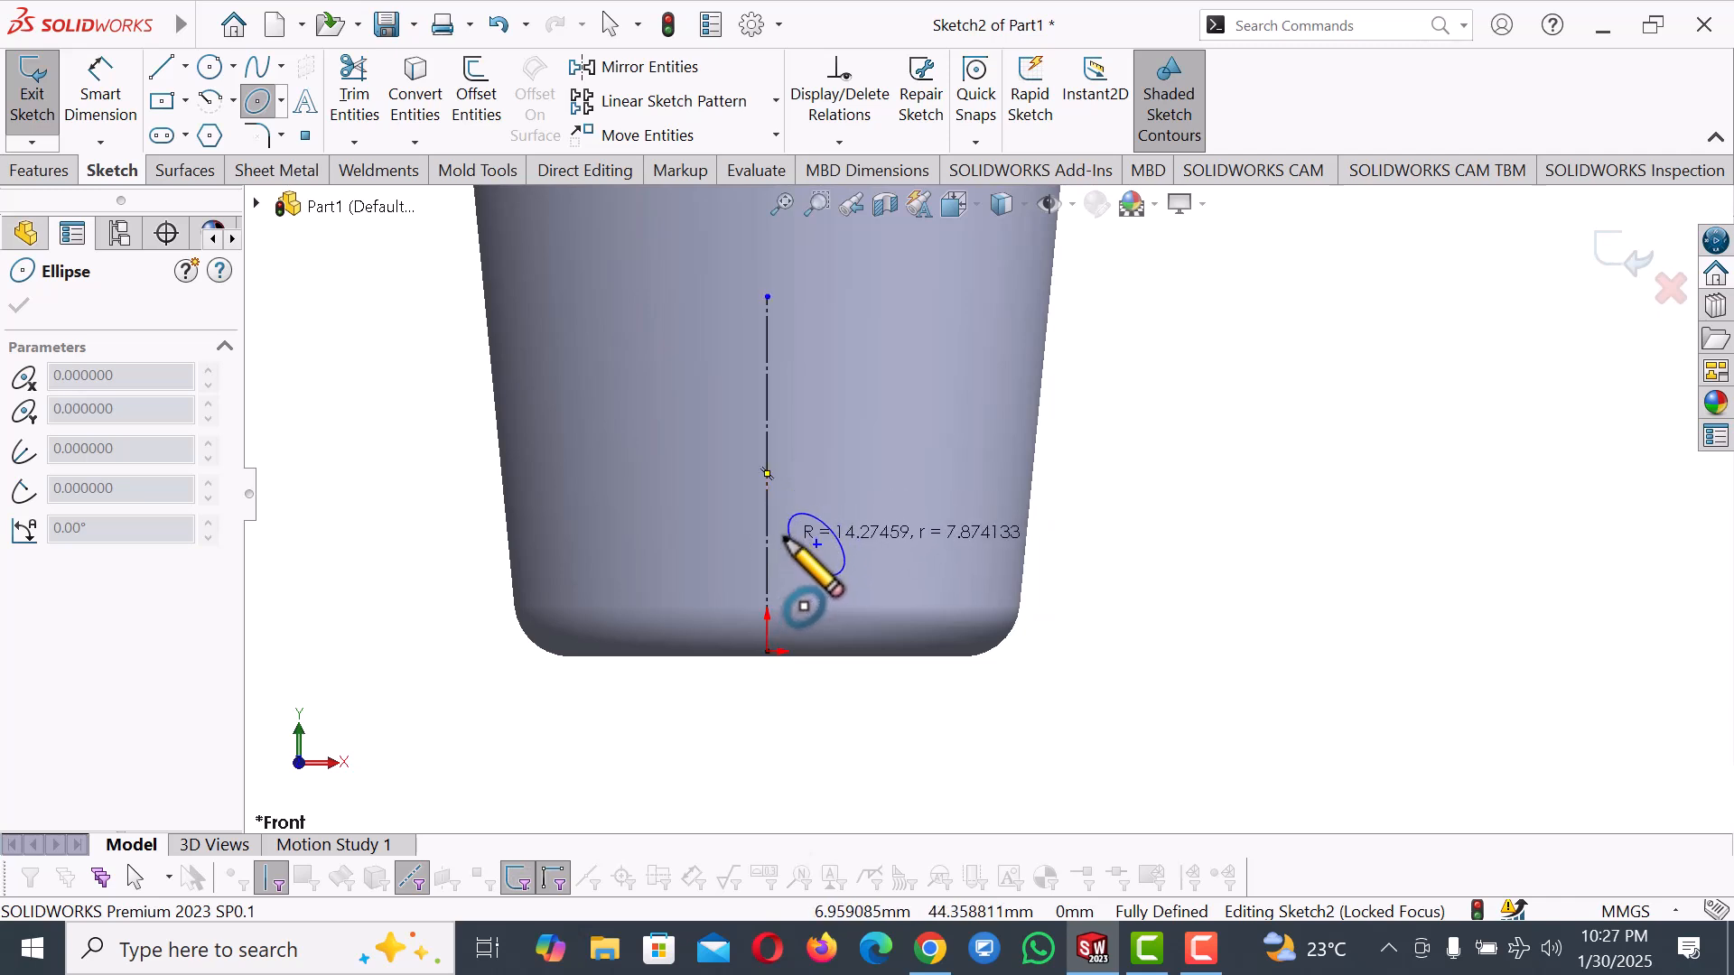
pyautogui.click(785, 540)
pyautogui.rightClick(800, 583)
pyautogui.click(854, 566)
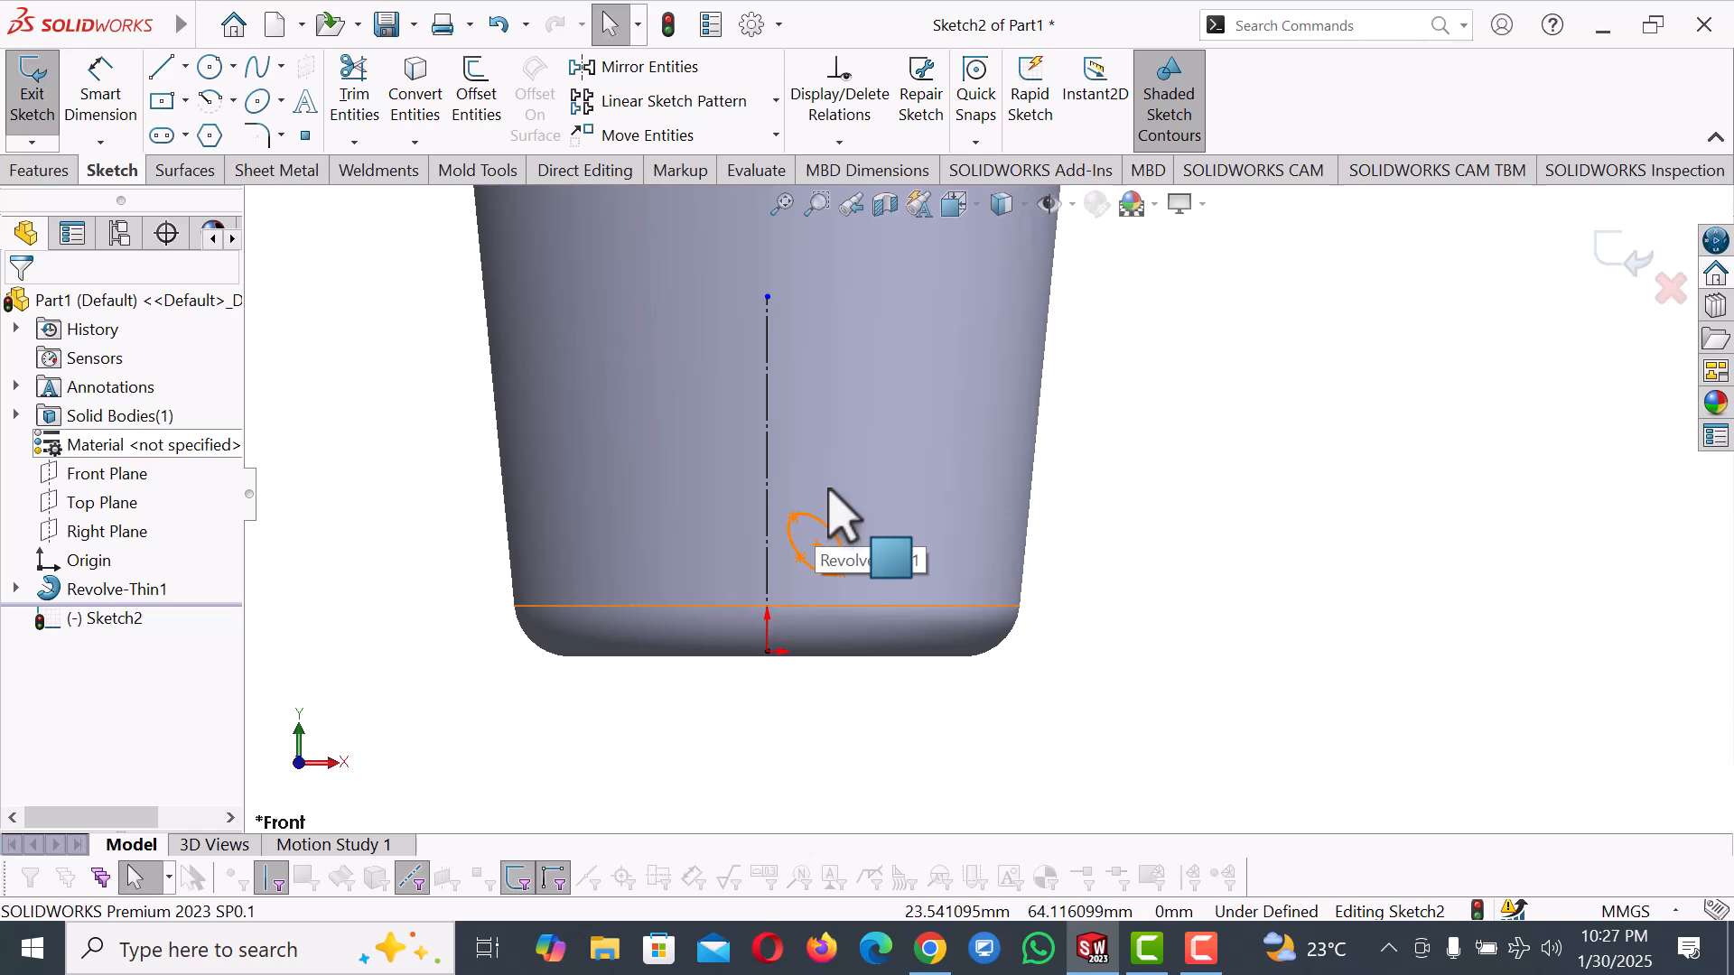
# Make the upper endpoint of the ellipse's major axis coincident with the vertical construction line.
pyautogui.click(793, 517)
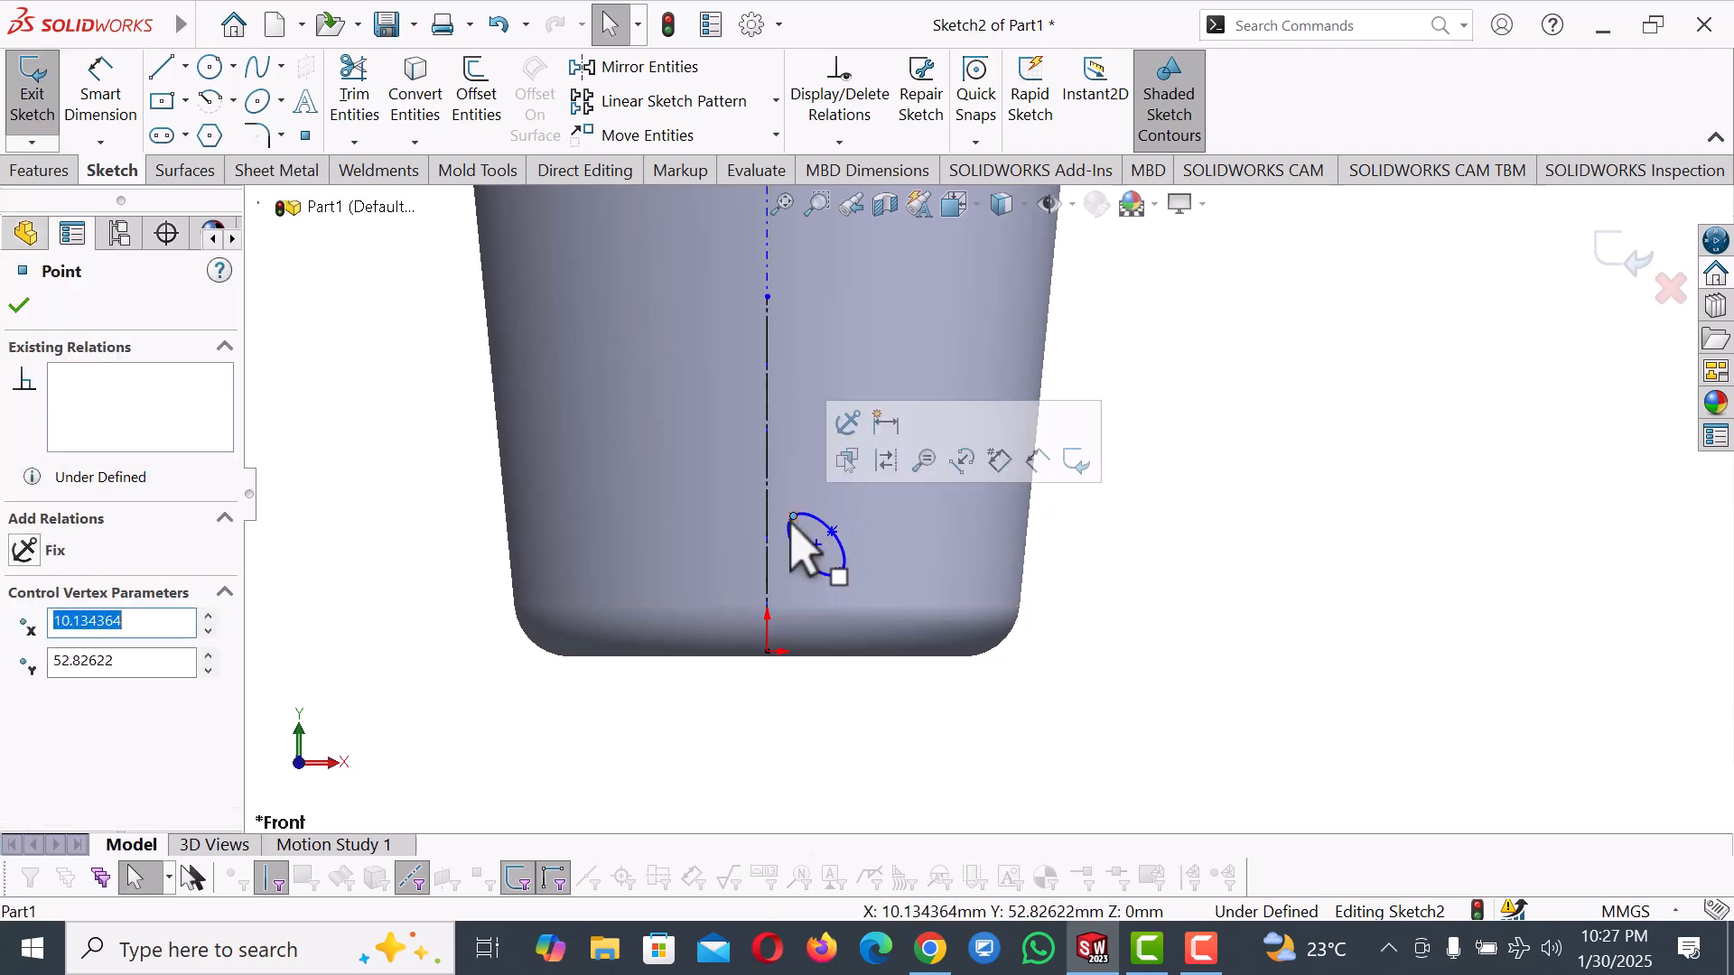
pyautogui.keyDown('ctrl'); pyautogui.click(769, 488); pyautogui.keyUp('ctrl')
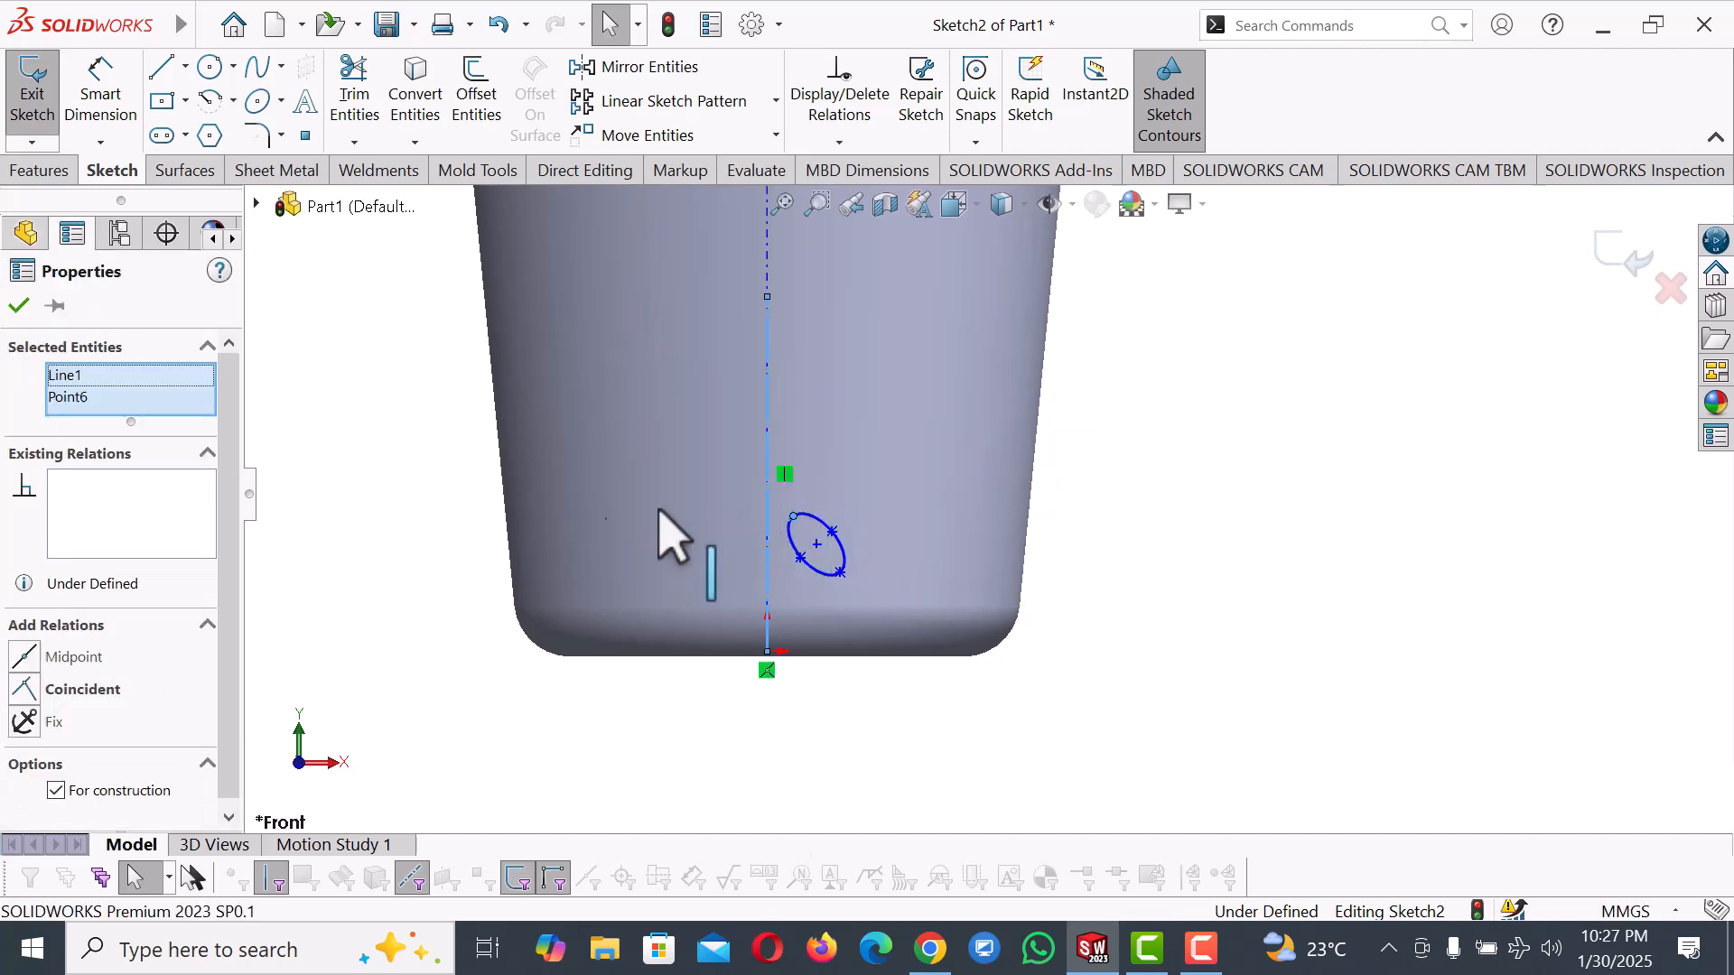
pyautogui.click(27, 691)
pyautogui.click(1186, 494)
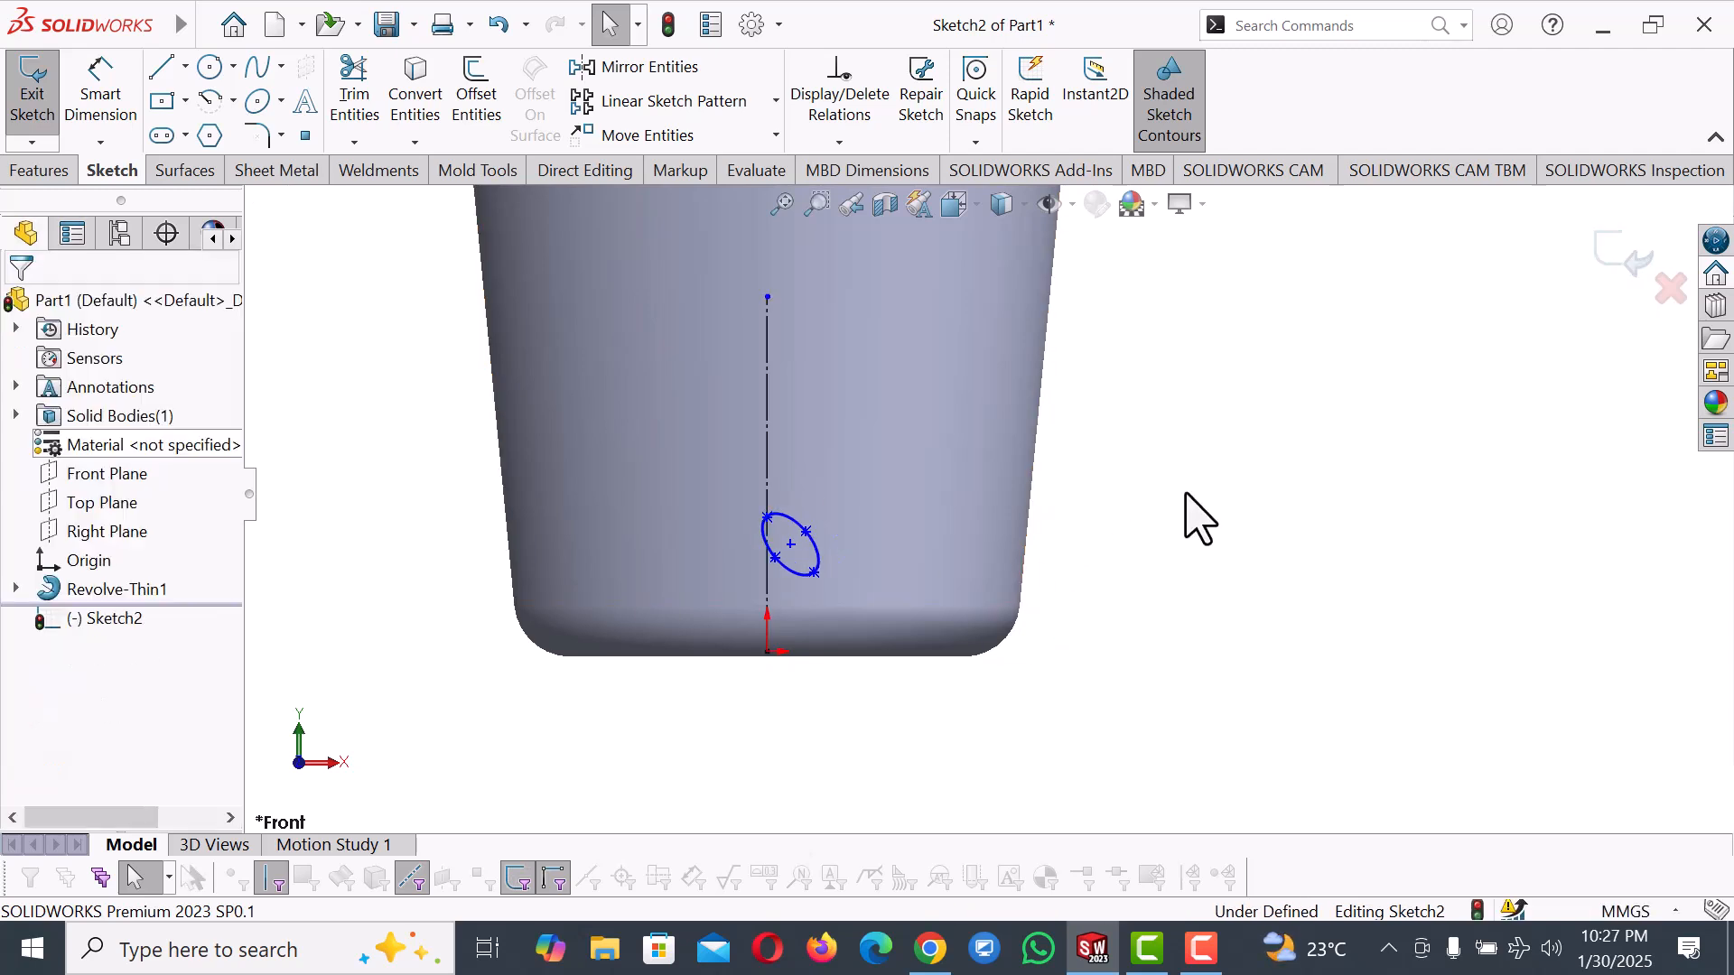
# Dimension the ellipse's major axis to 16 mm between its two end points.
pyautogui.moveTo(1236, 589); pyautogui.dragTo(1209, 515, button='right')
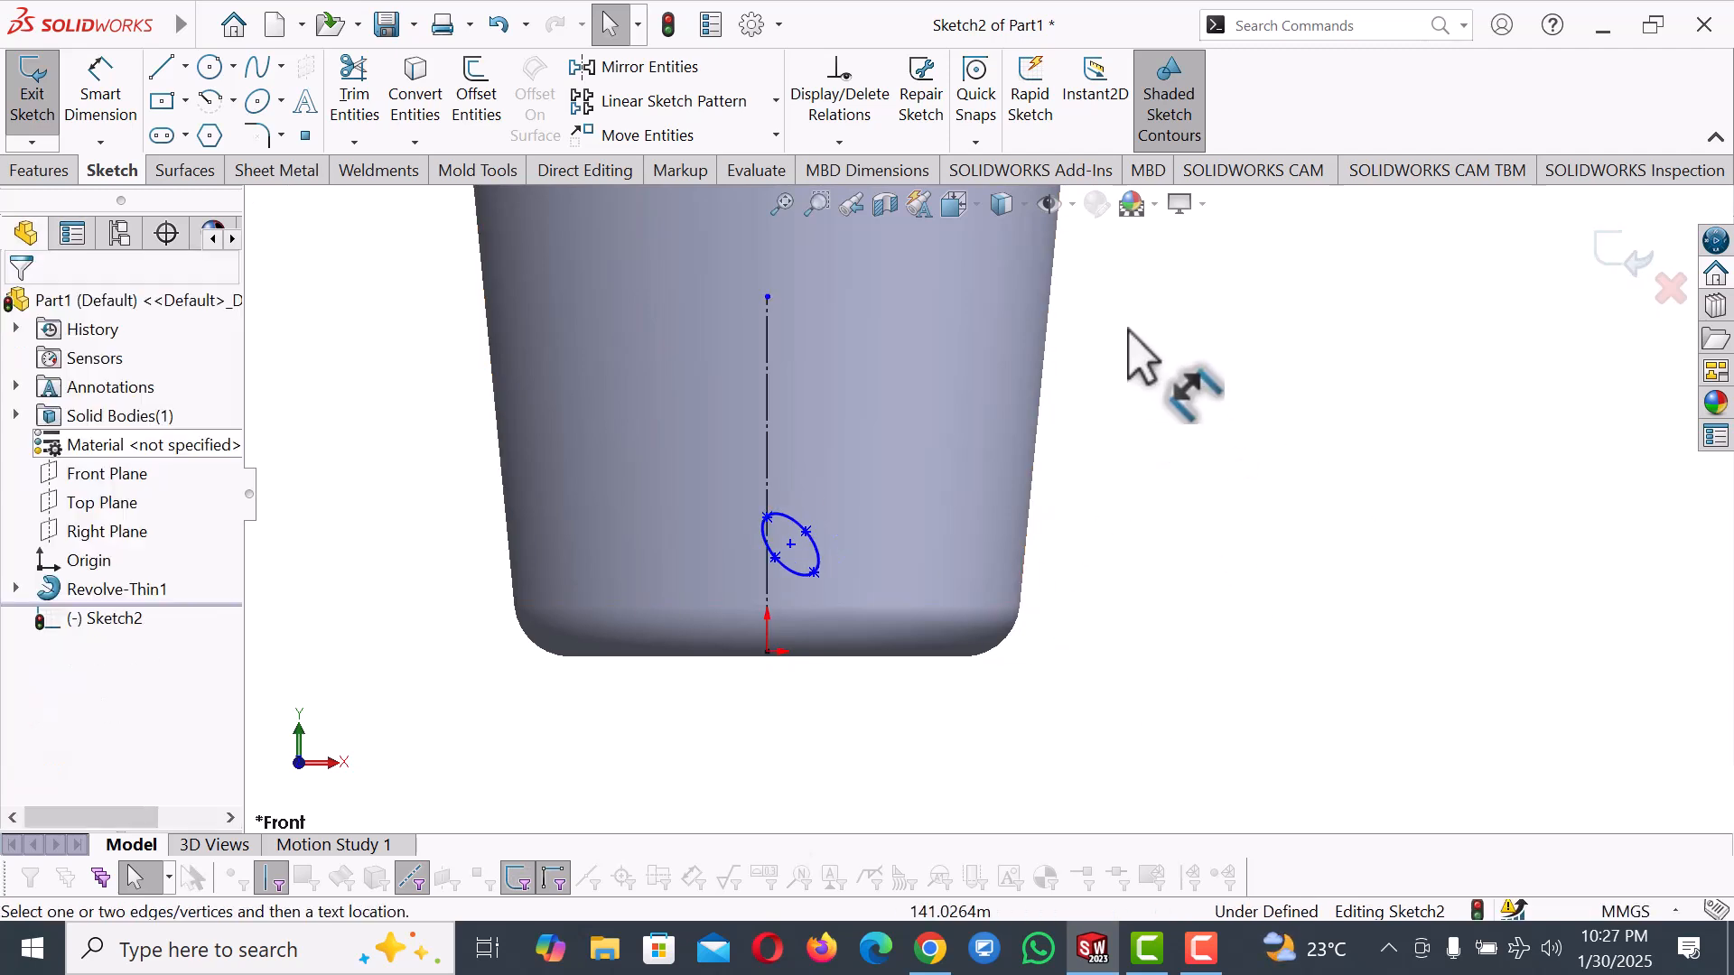
pyautogui.click(767, 516)
pyautogui.click(814, 572)
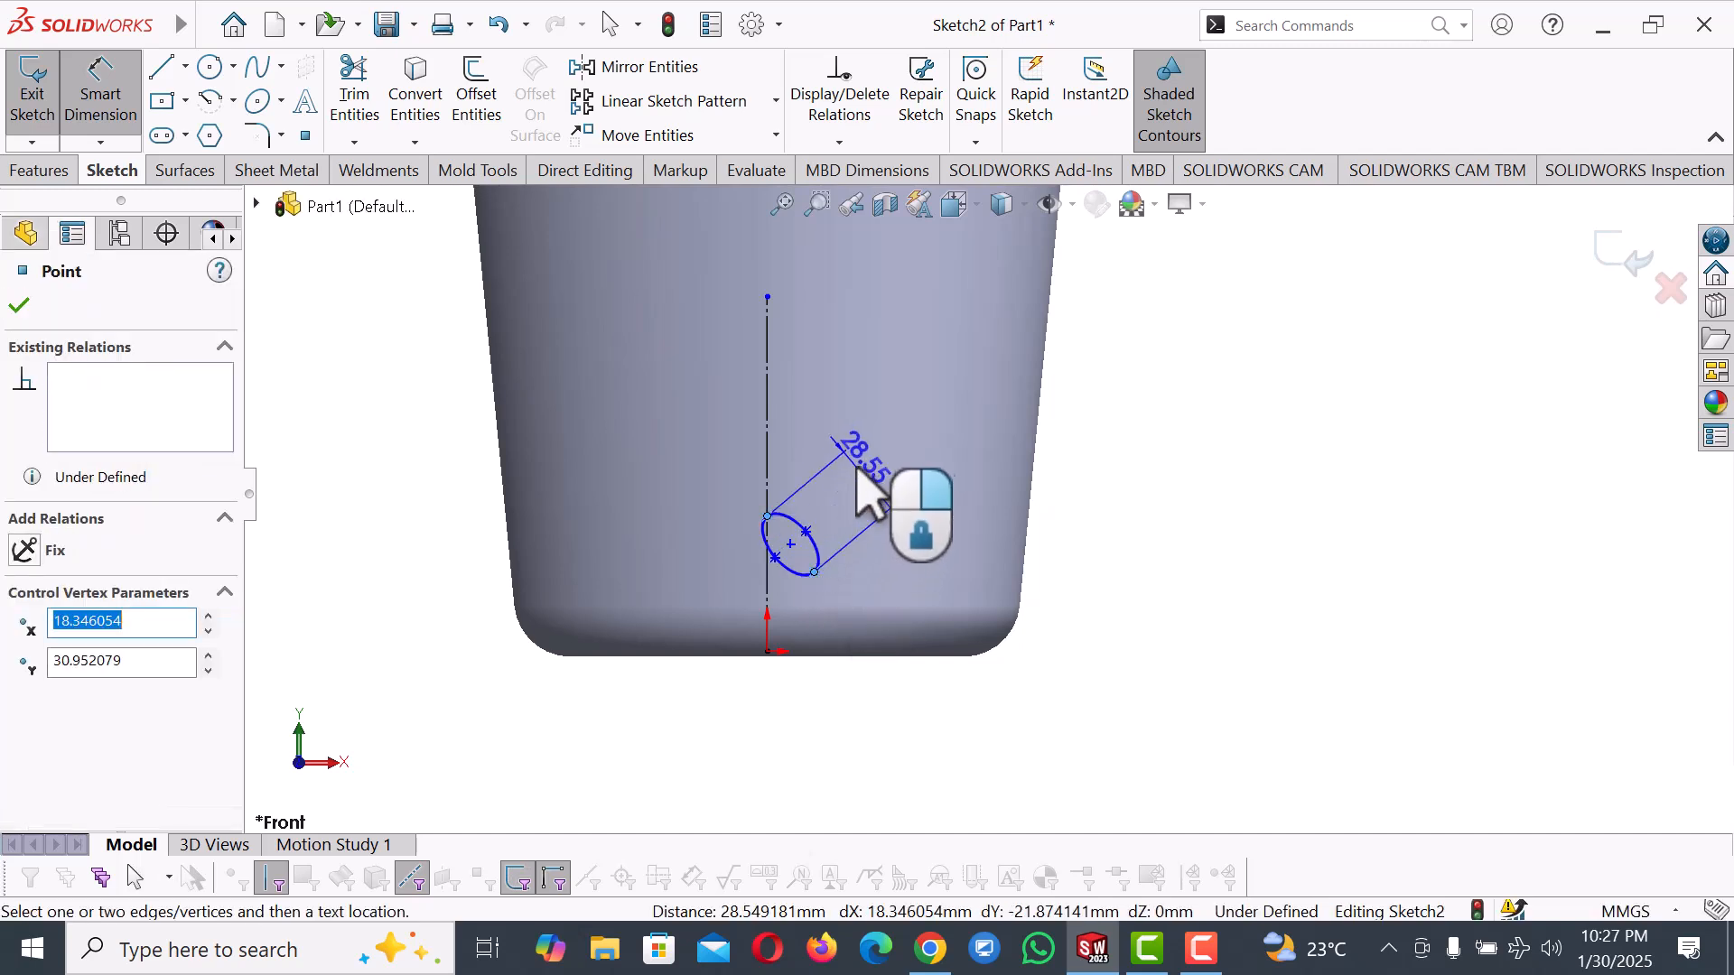
pyautogui.click(858, 483)
pyautogui.write('1')
pyautogui.press('Return')
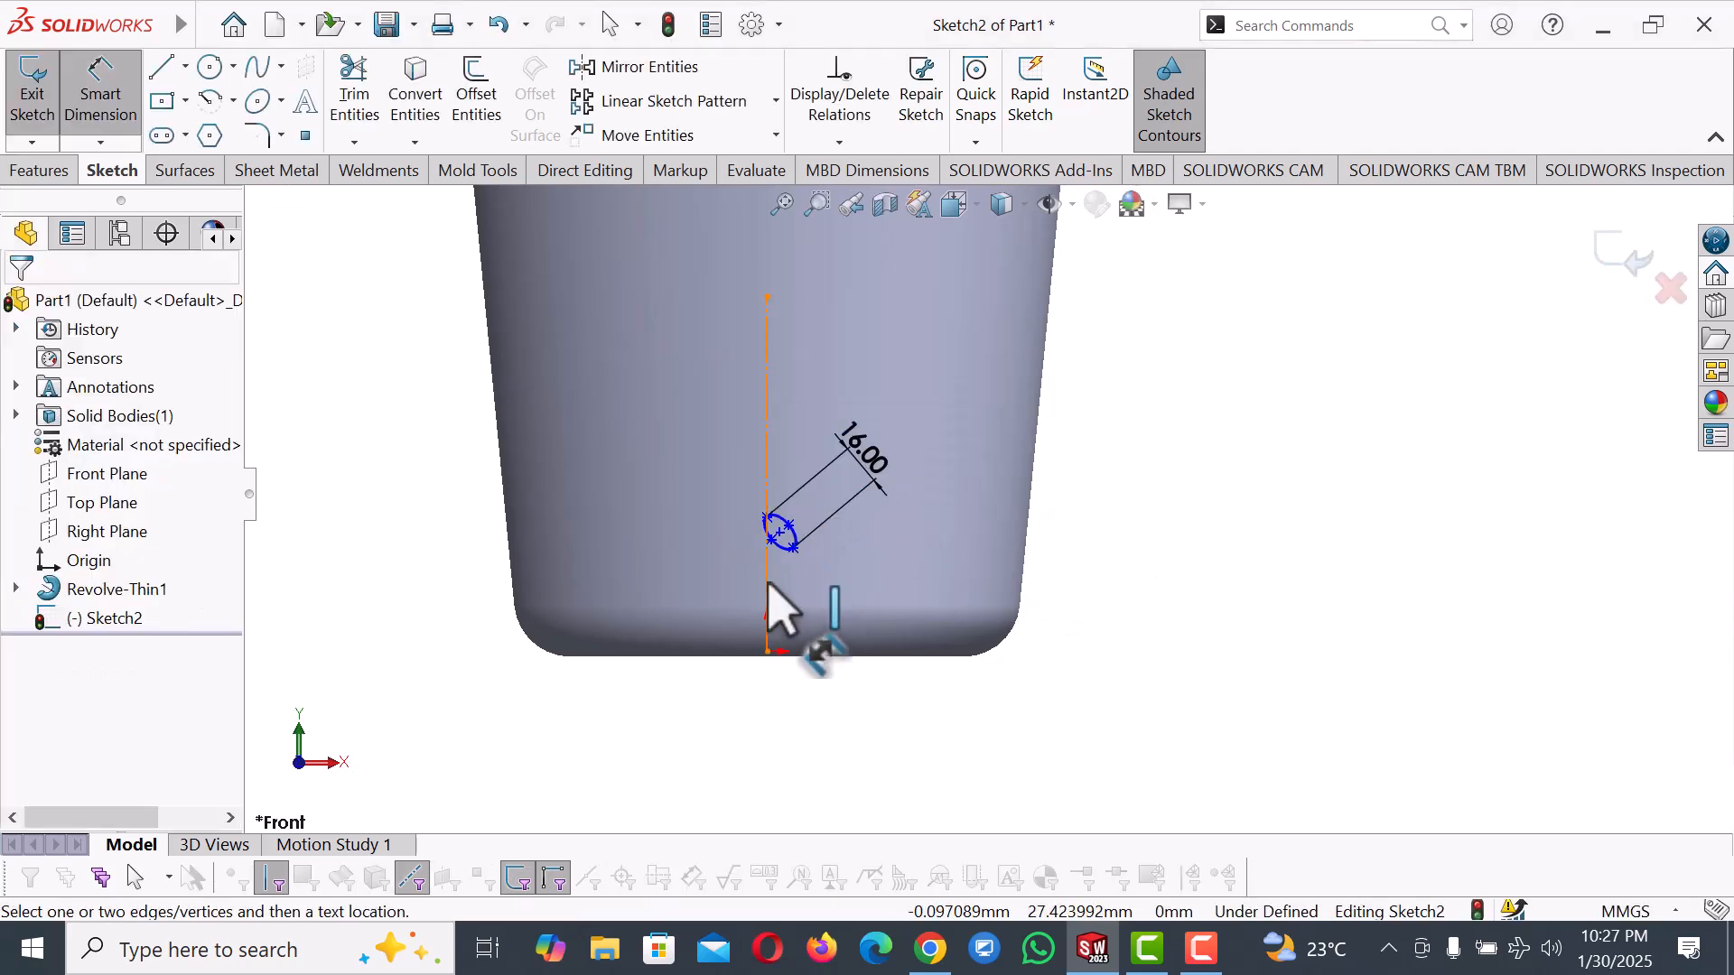
# Dimension the ellipse's minor axis to 10 mm between its two side points.
pyautogui.scroll(-2, 785, 593)
pyautogui.click(795, 521)
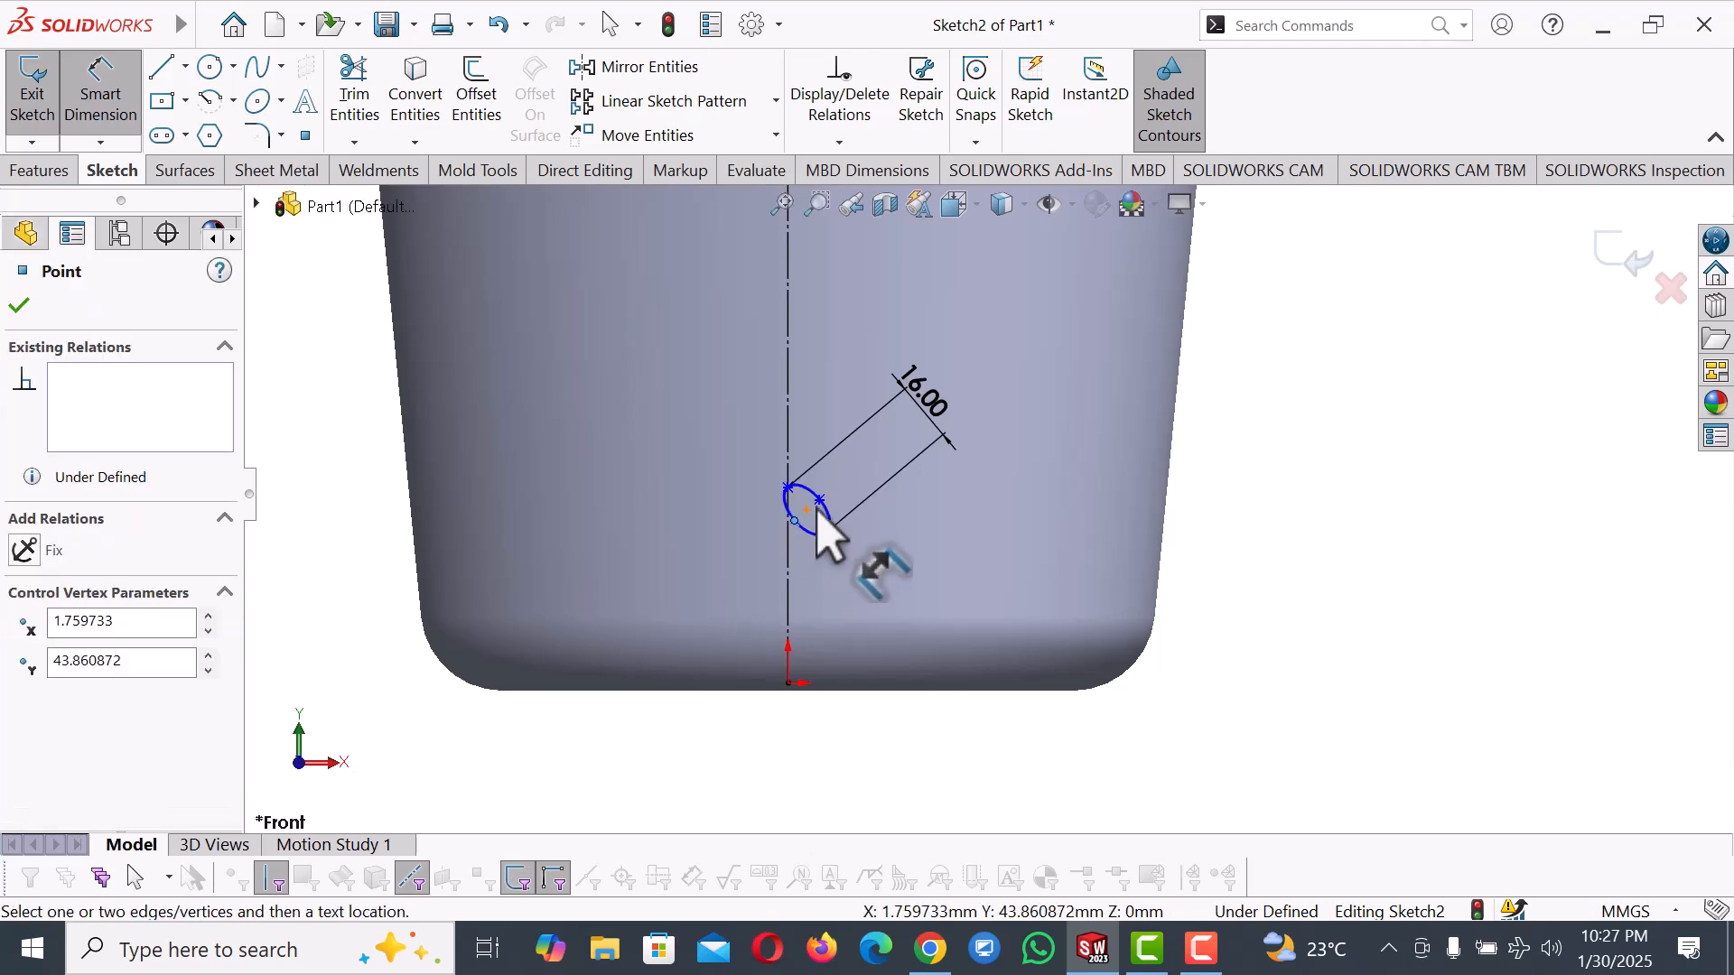
pyautogui.click(819, 502)
pyautogui.click(899, 621)
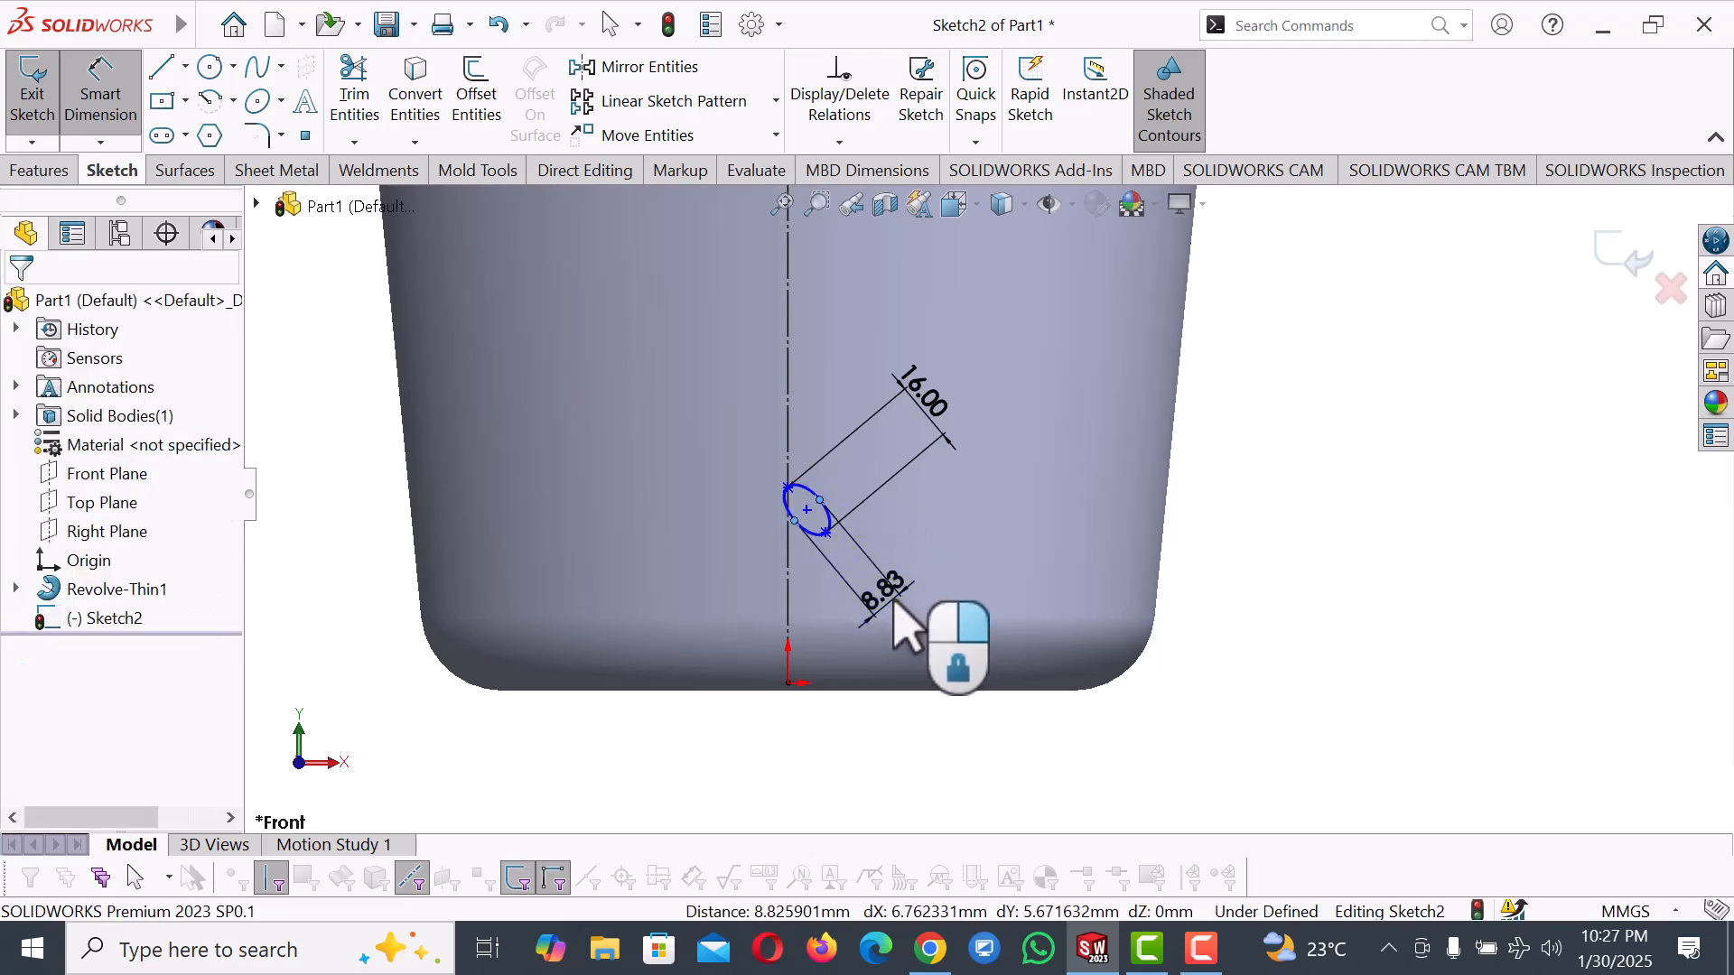
pyautogui.write('10')
pyautogui.press('Return')
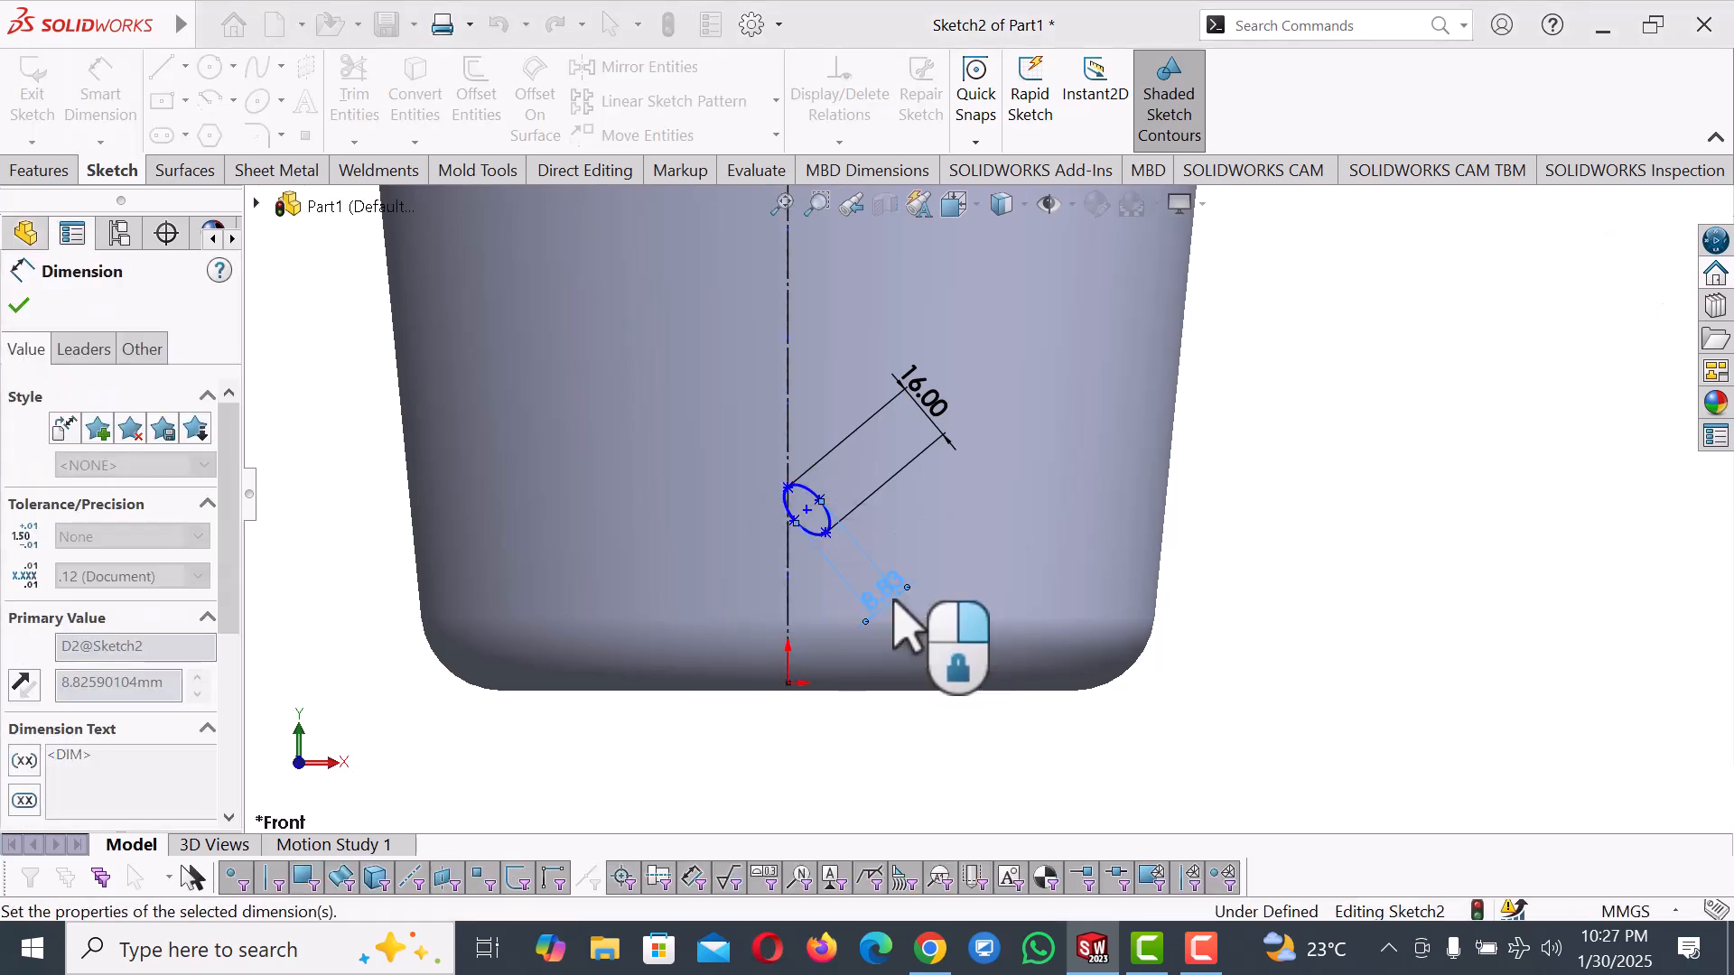
# Set the horizontal distance between the two major-axis endpoints of the ellipse to 12 mm.
pyautogui.click(788, 489)
pyautogui.click(827, 534)
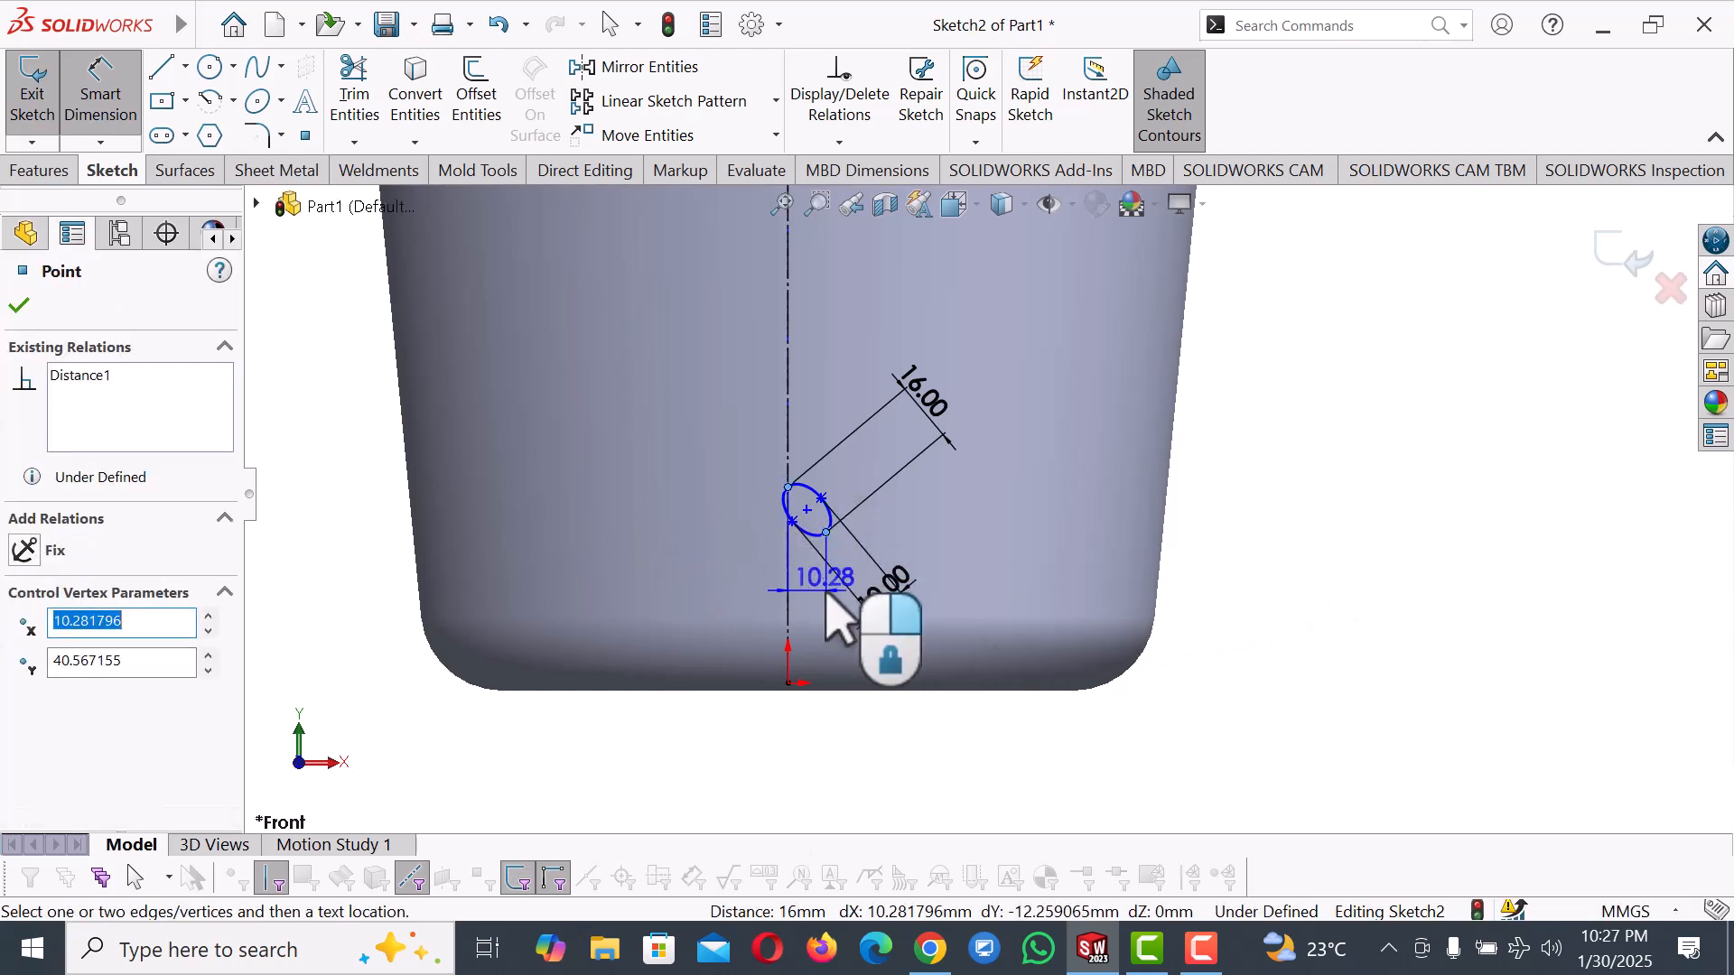
pyautogui.click(830, 594)
pyautogui.write('12')
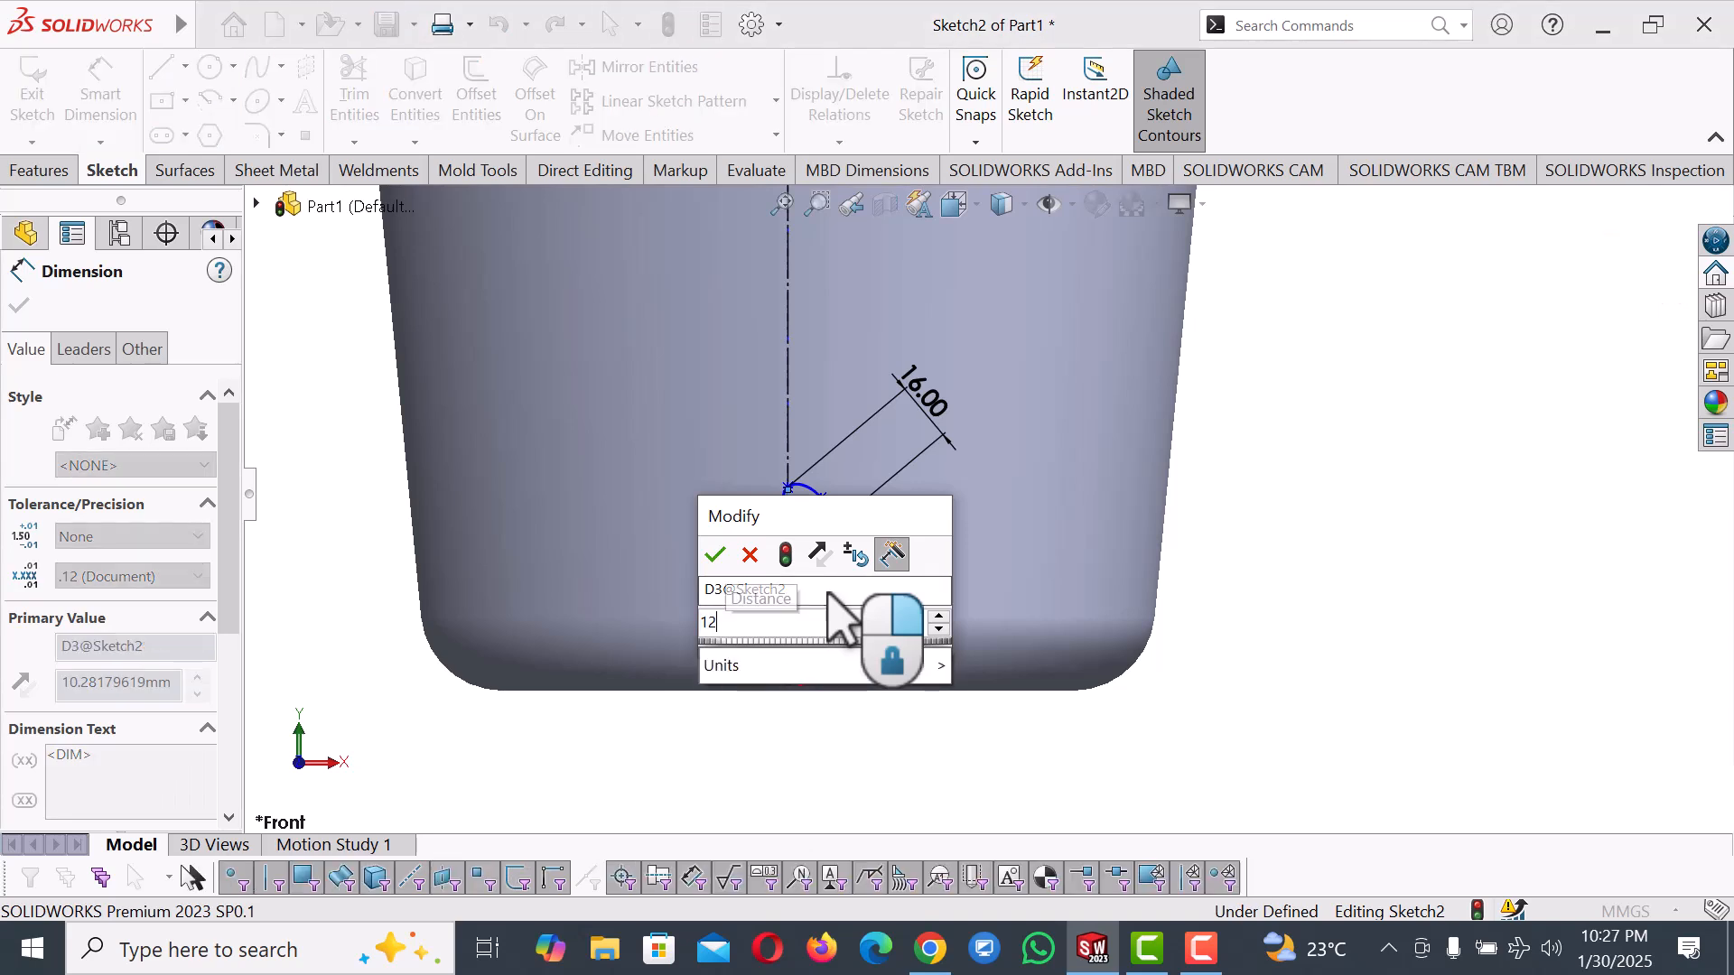
pyautogui.press('Return')
pyautogui.click(1324, 637)
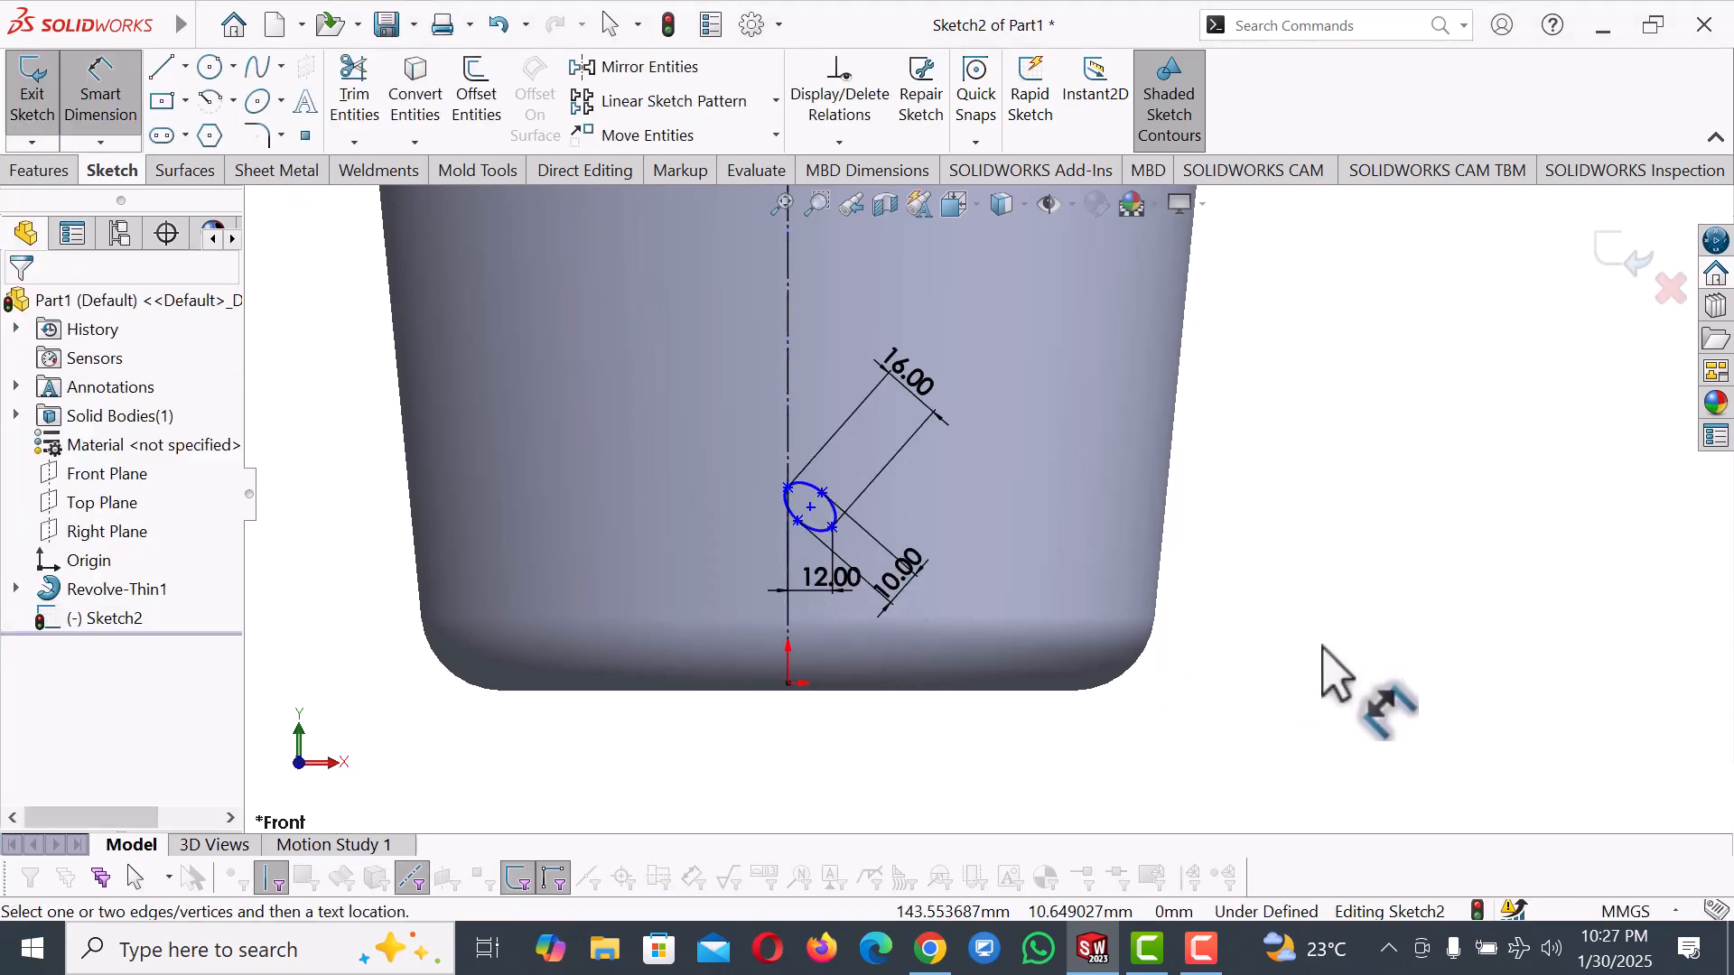
# Set the vertical distance from the origin to the ellipse's lower major-axis endpoint to 50 mm and end dimensioning.
pyautogui.click(831, 527)
pyautogui.click(788, 682)
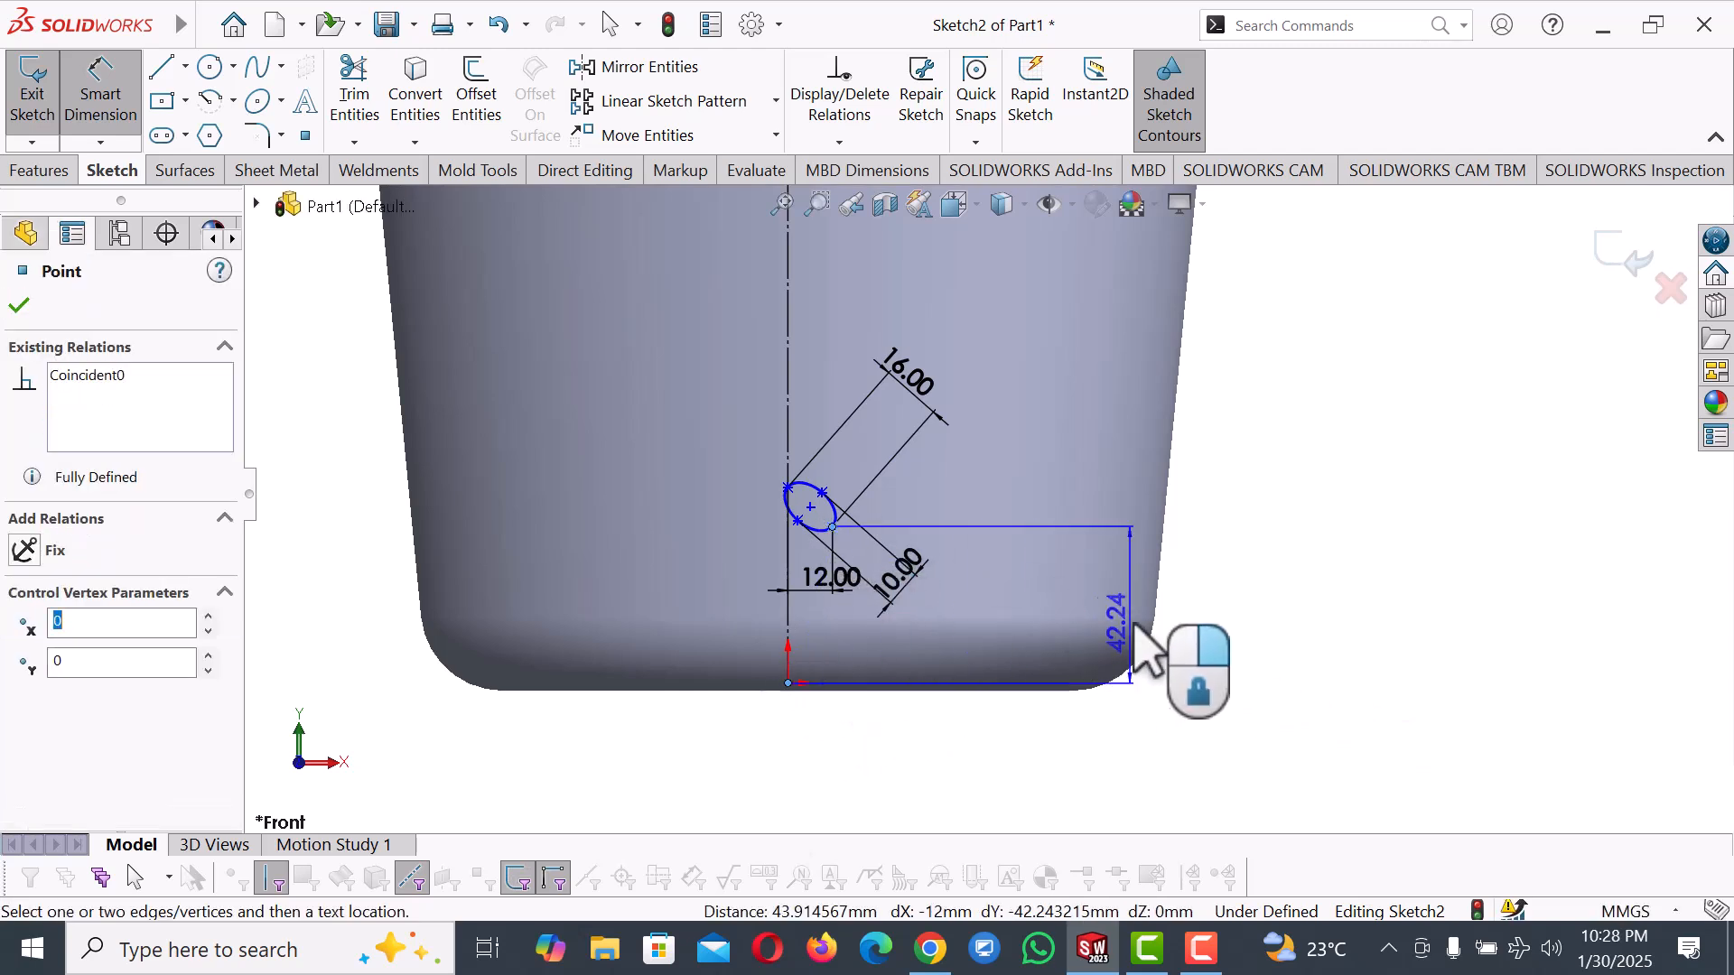
pyautogui.click(1242, 649)
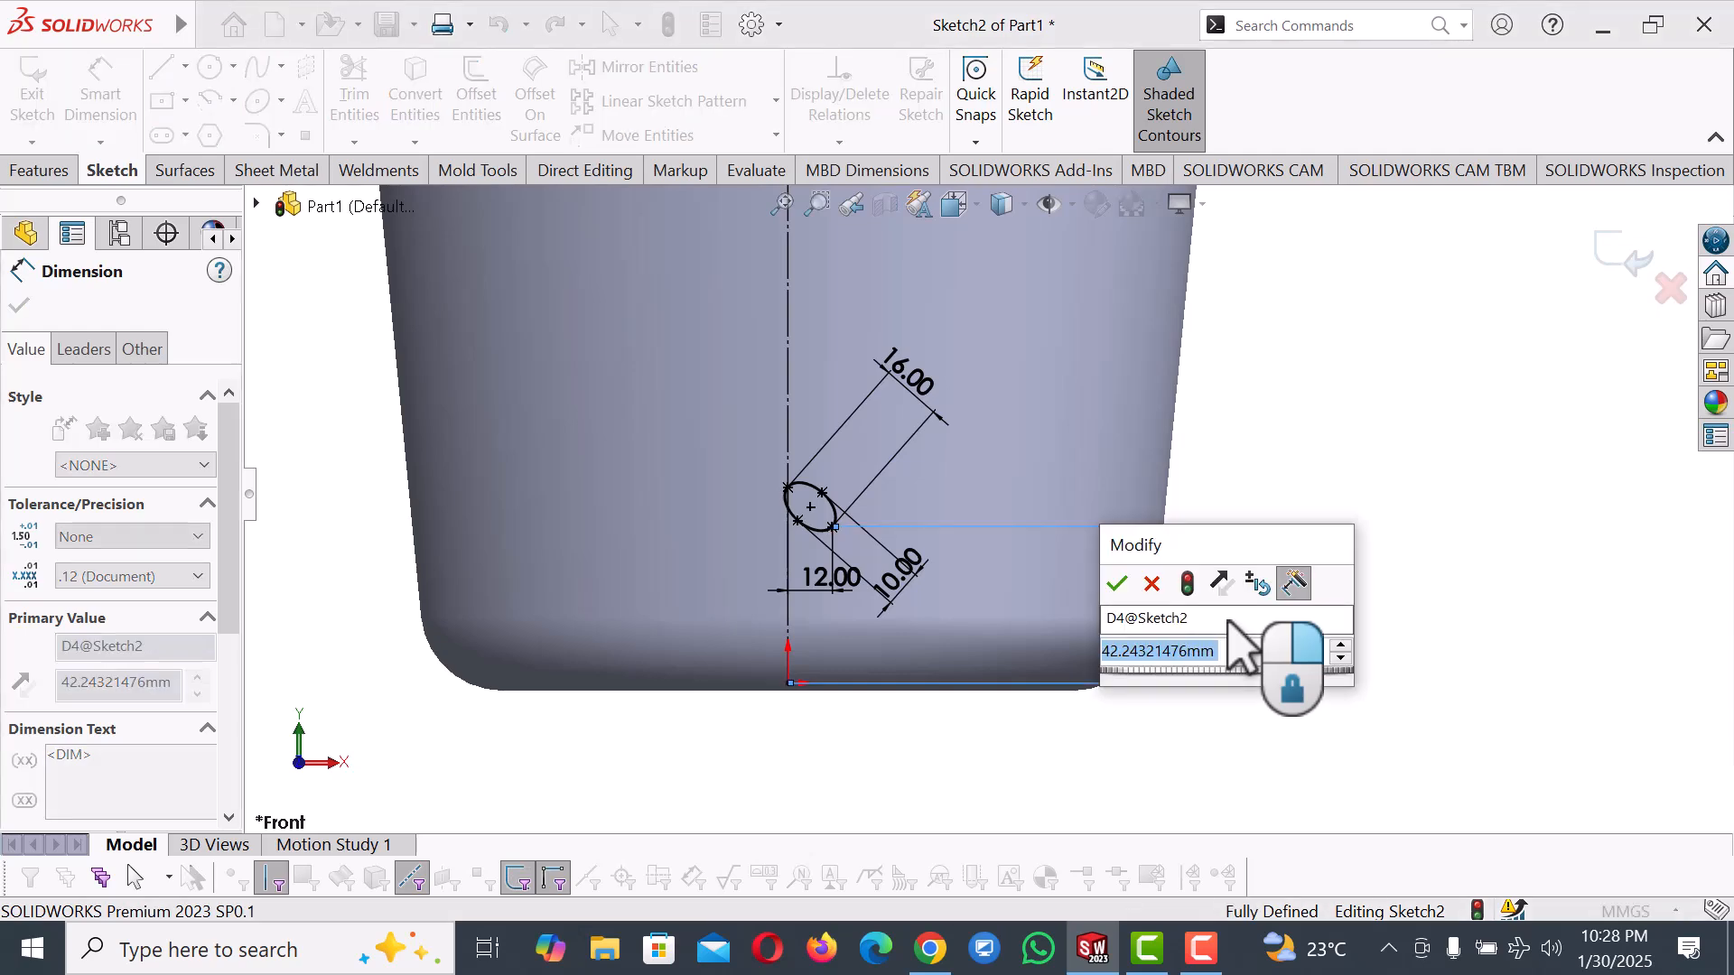
pyautogui.write('50')
pyautogui.press('Return')
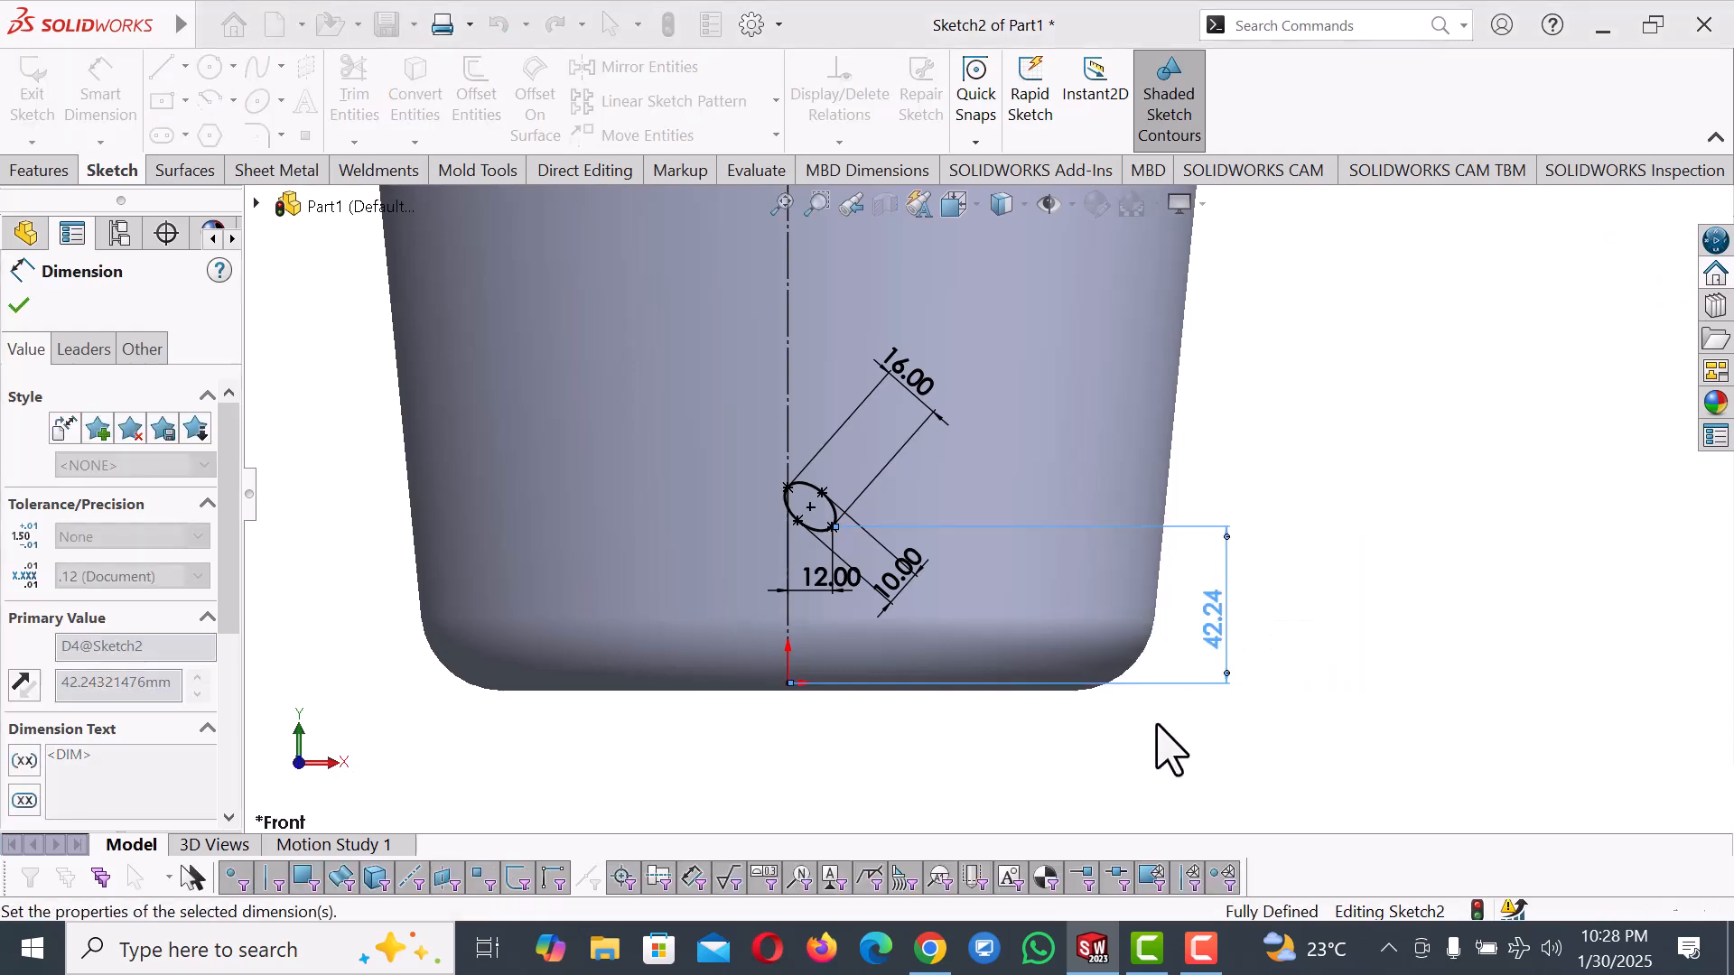
pyautogui.rightClick(1126, 768)
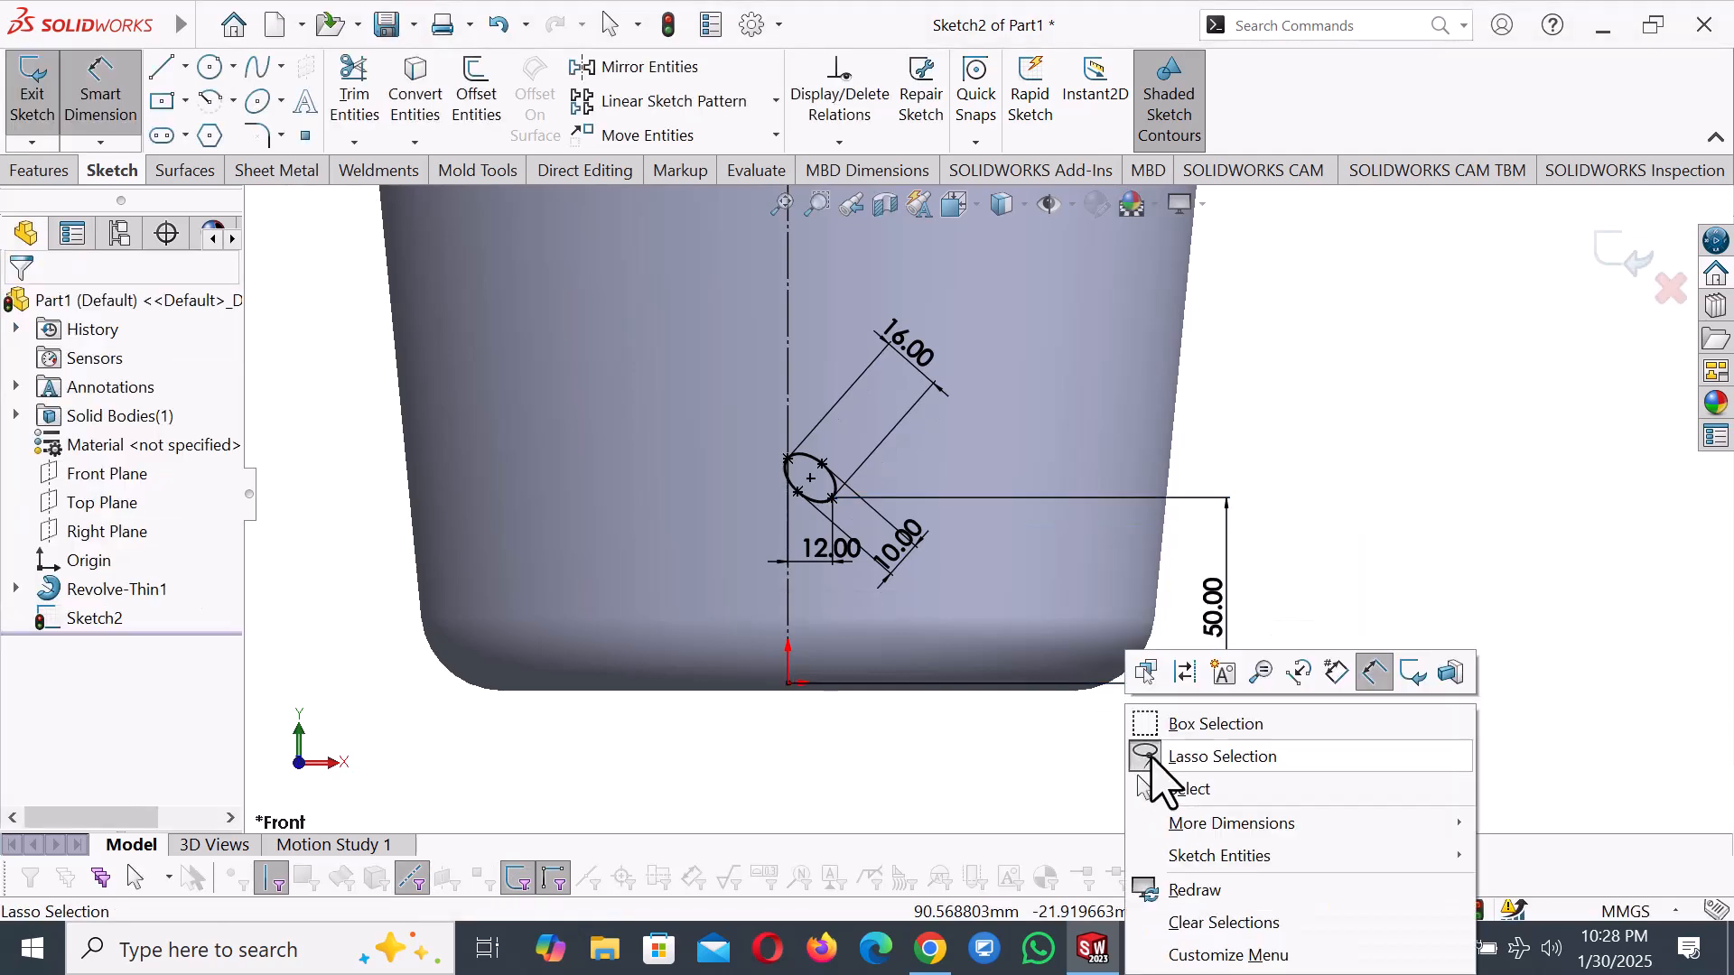
pyautogui.click(1227, 791)
# Extrude-cut the ellipse Through All toward the front of the bucket to pierce one hole in the wall.
pyautogui.press('space')
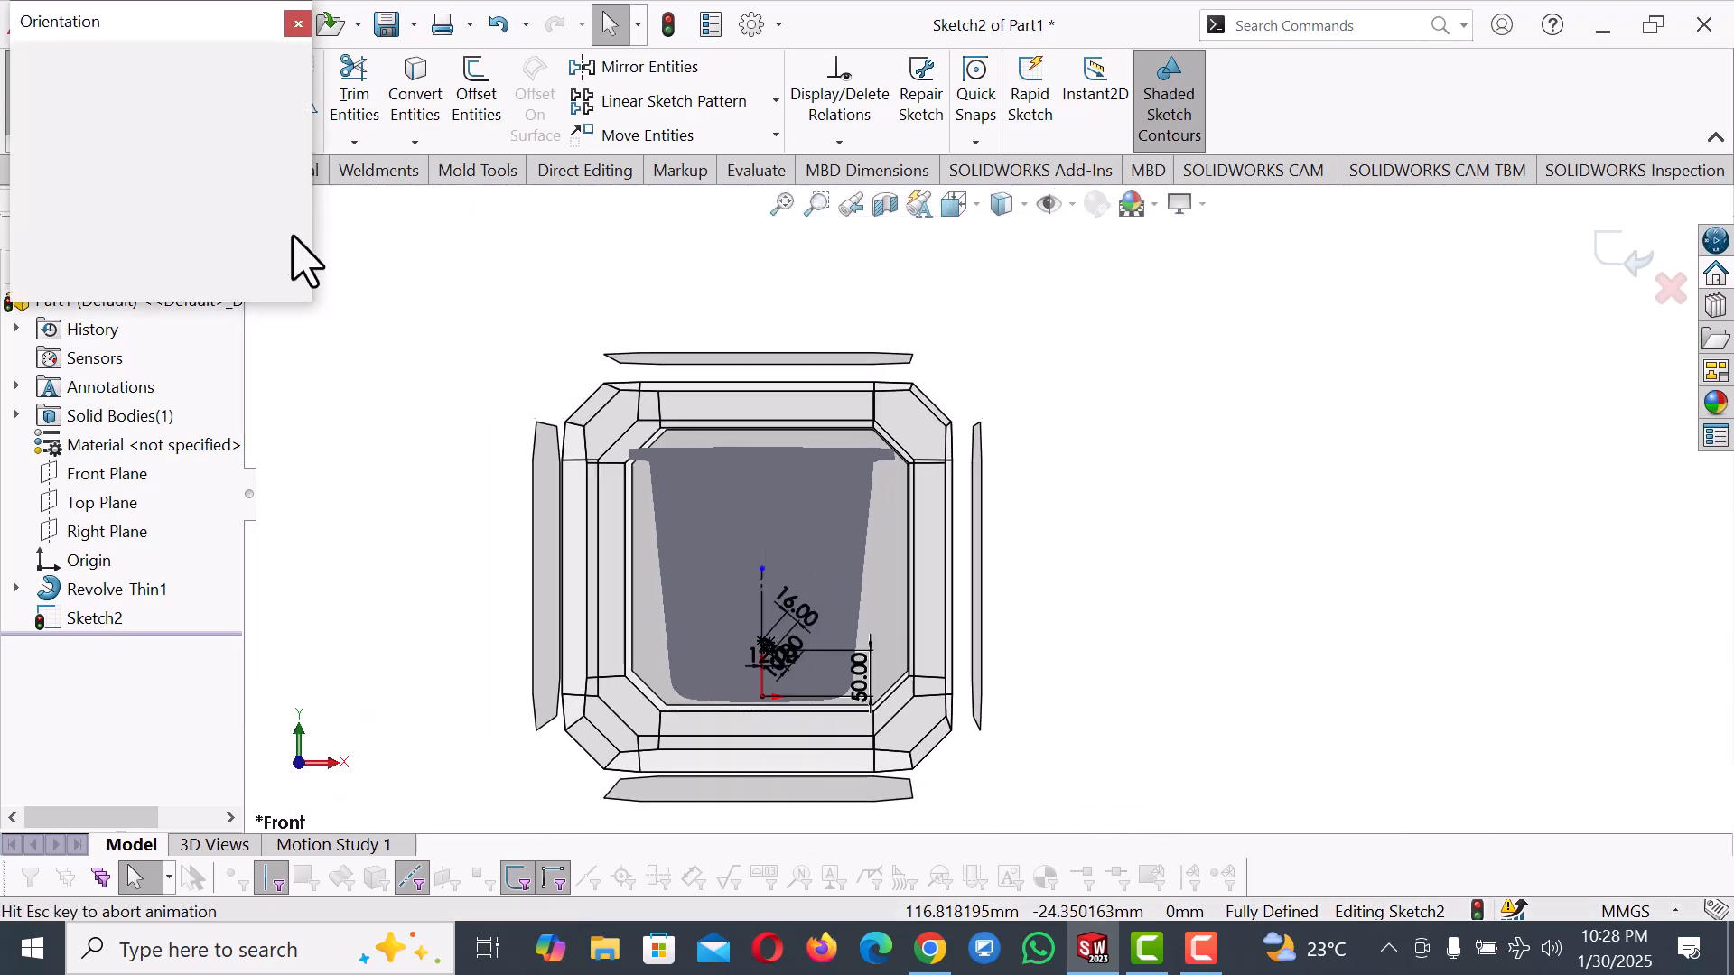
pyautogui.click(280, 100)
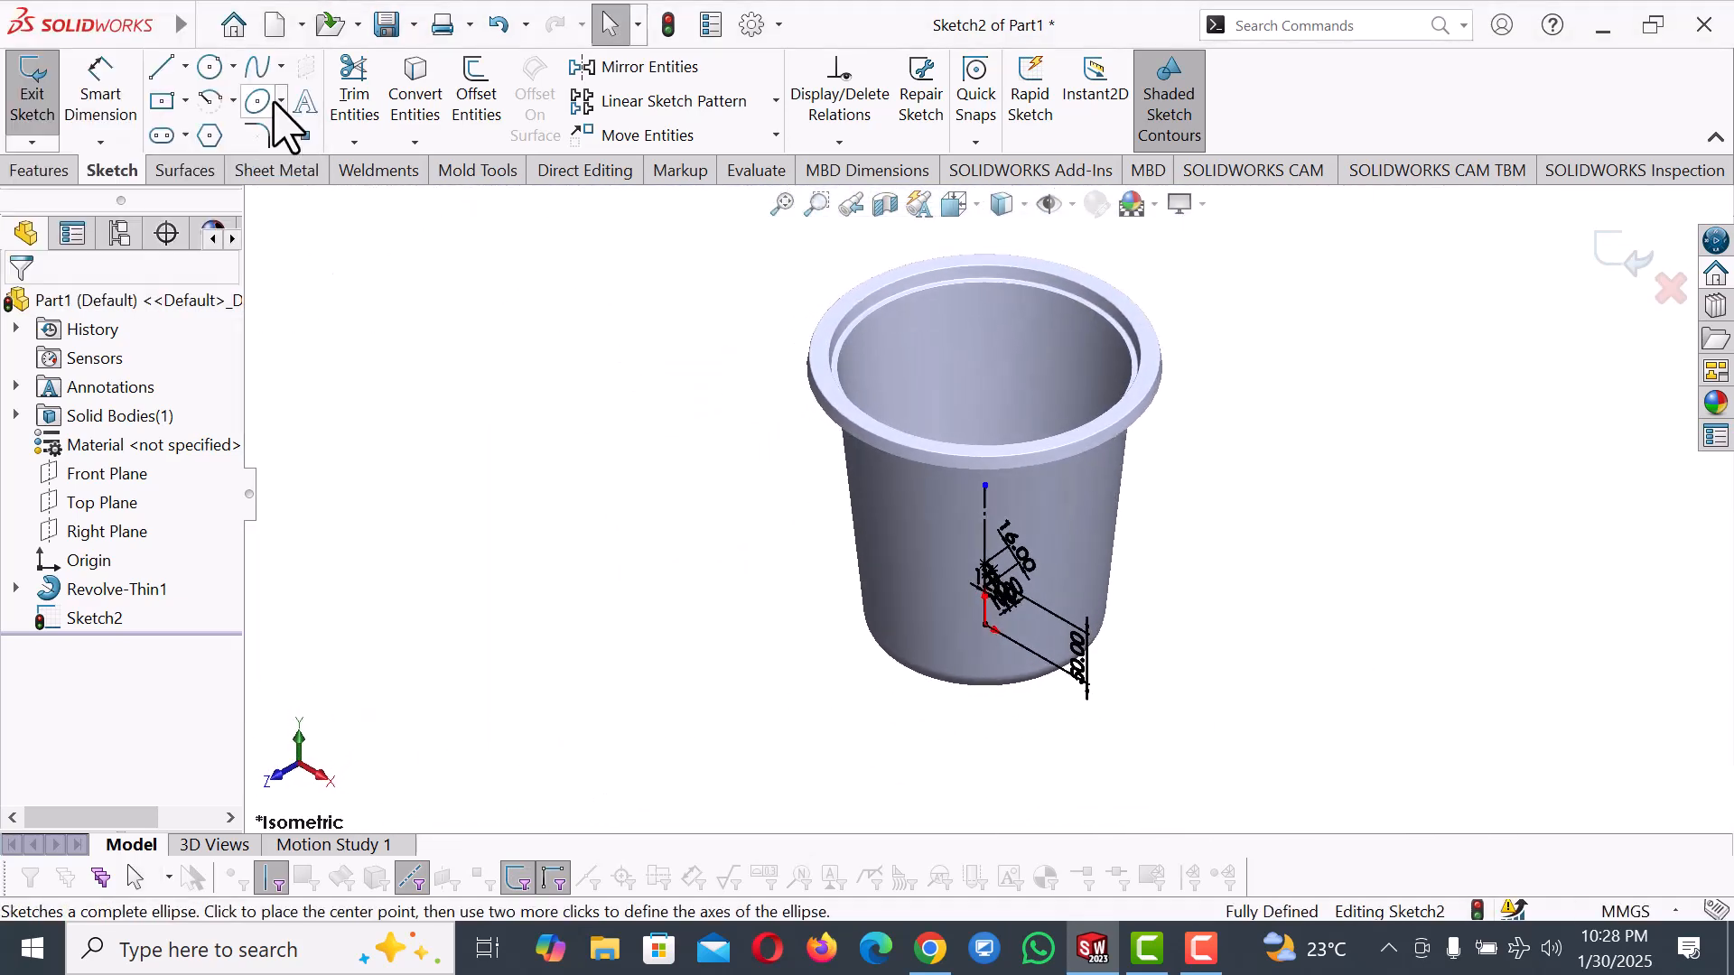
pyautogui.click(40, 172)
pyautogui.click(381, 99)
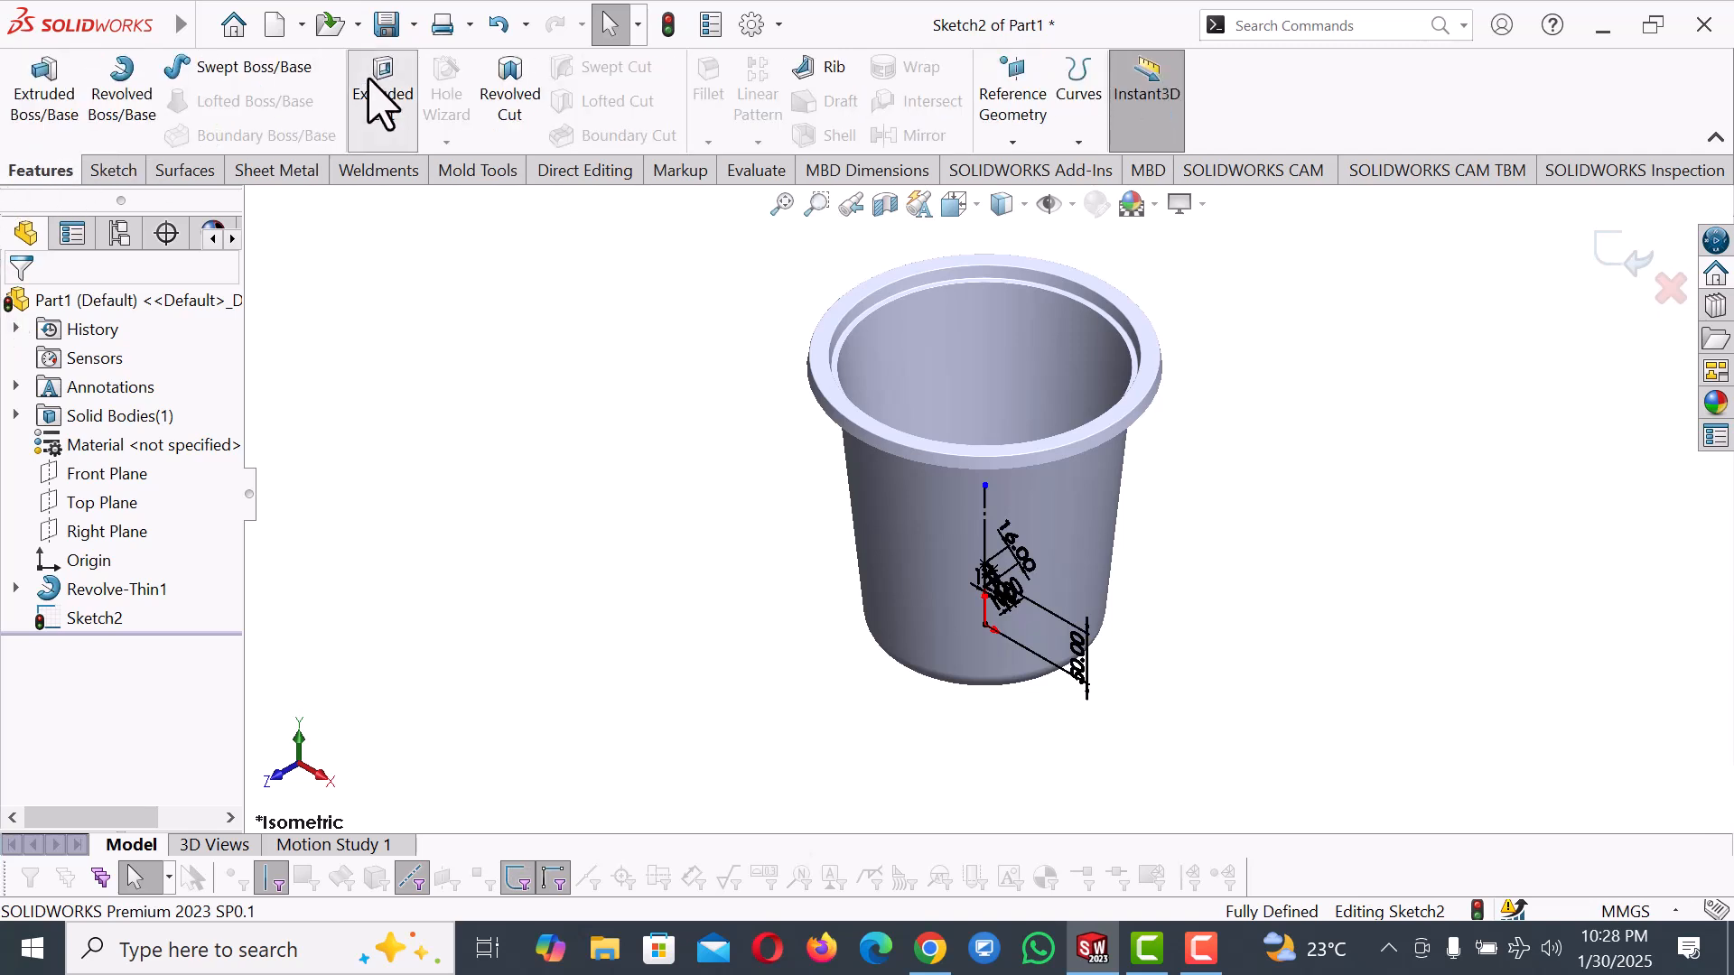
pyautogui.moveTo(601, 431); pyautogui.dragTo(701, 566, button='middle')
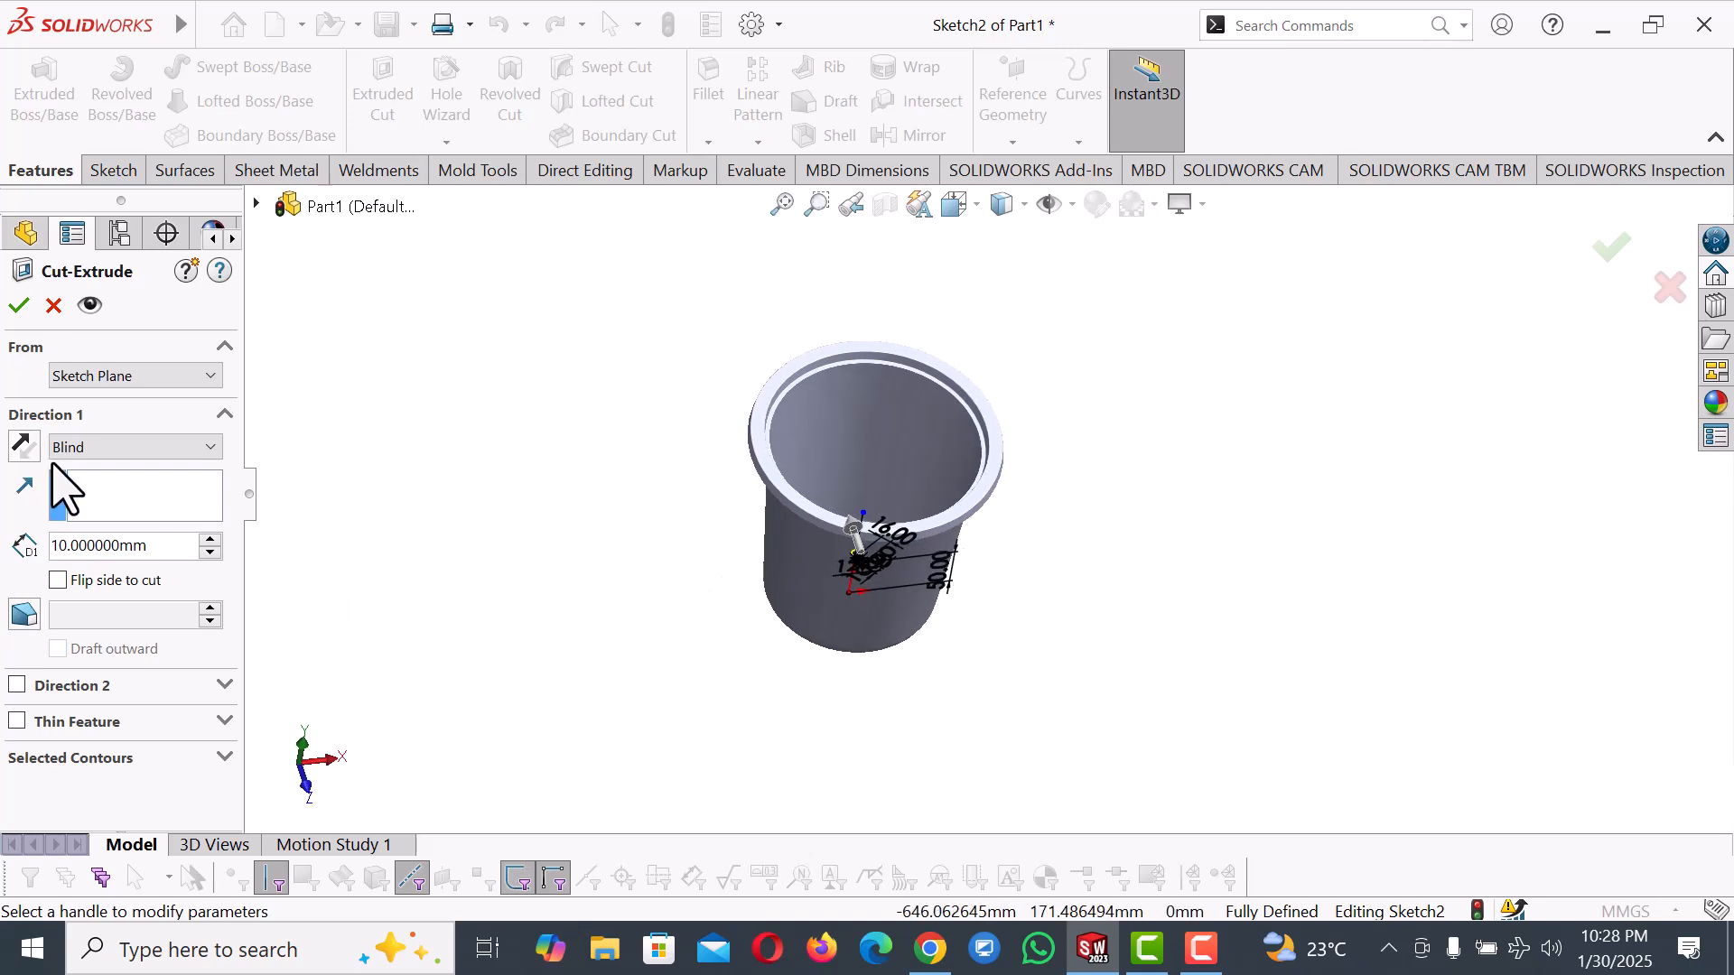
pyautogui.click(75, 446)
pyautogui.click(101, 492)
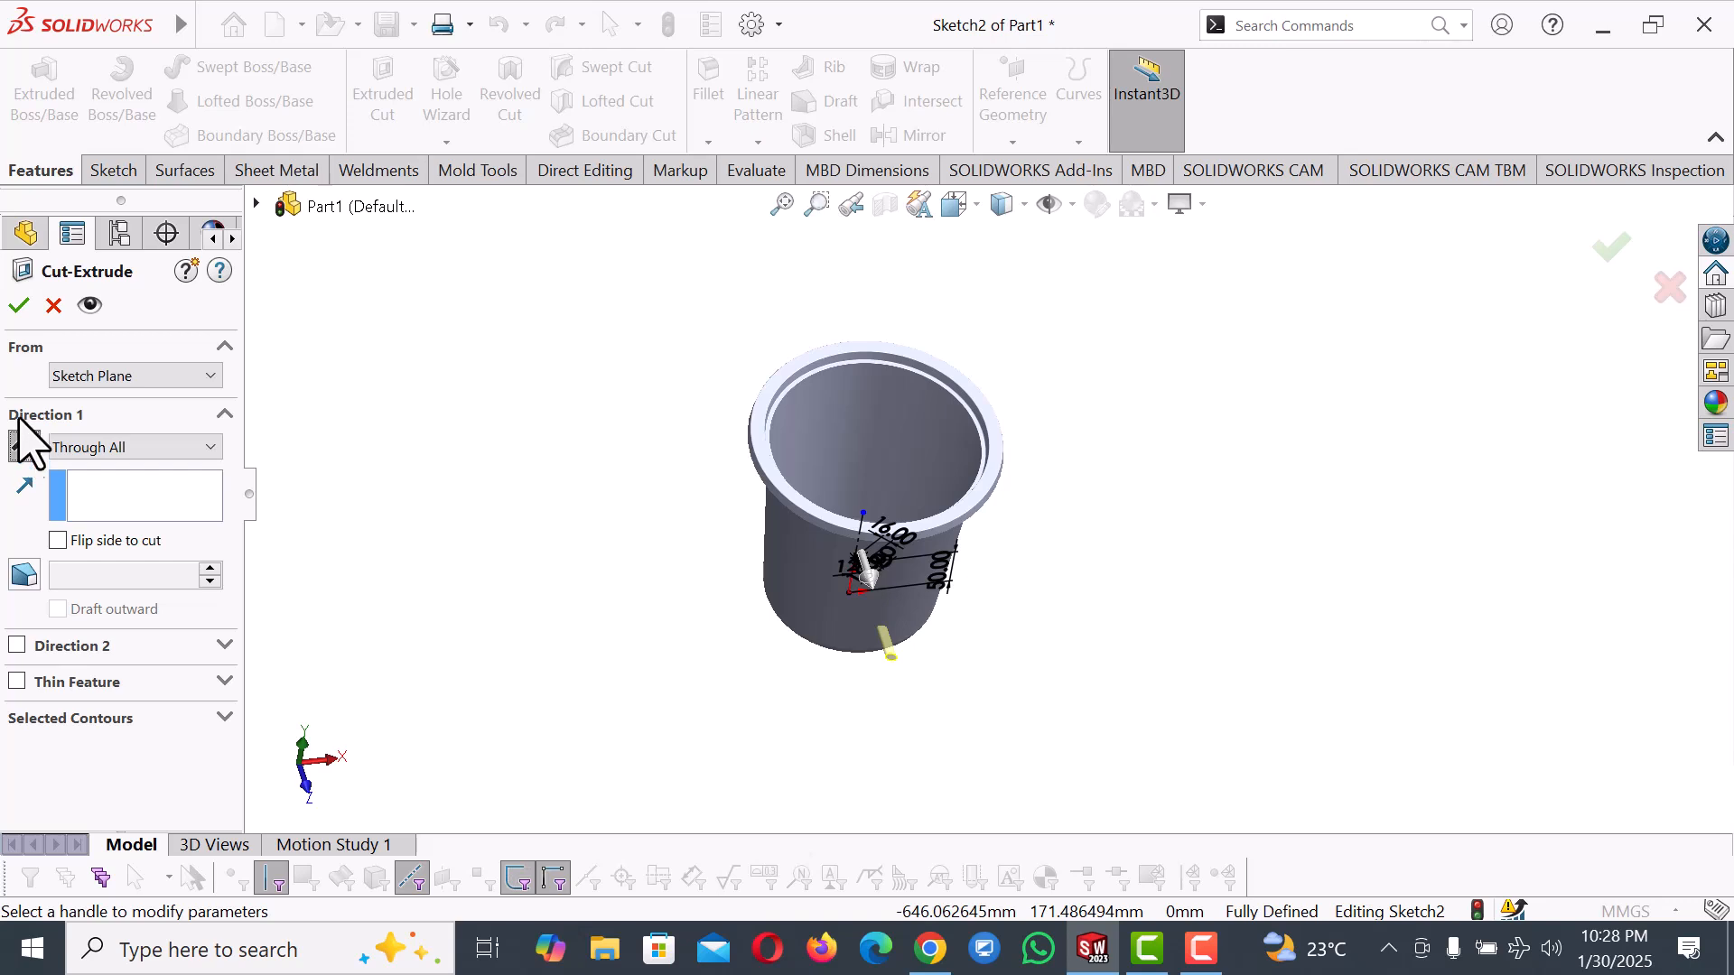
pyautogui.click(19, 308)
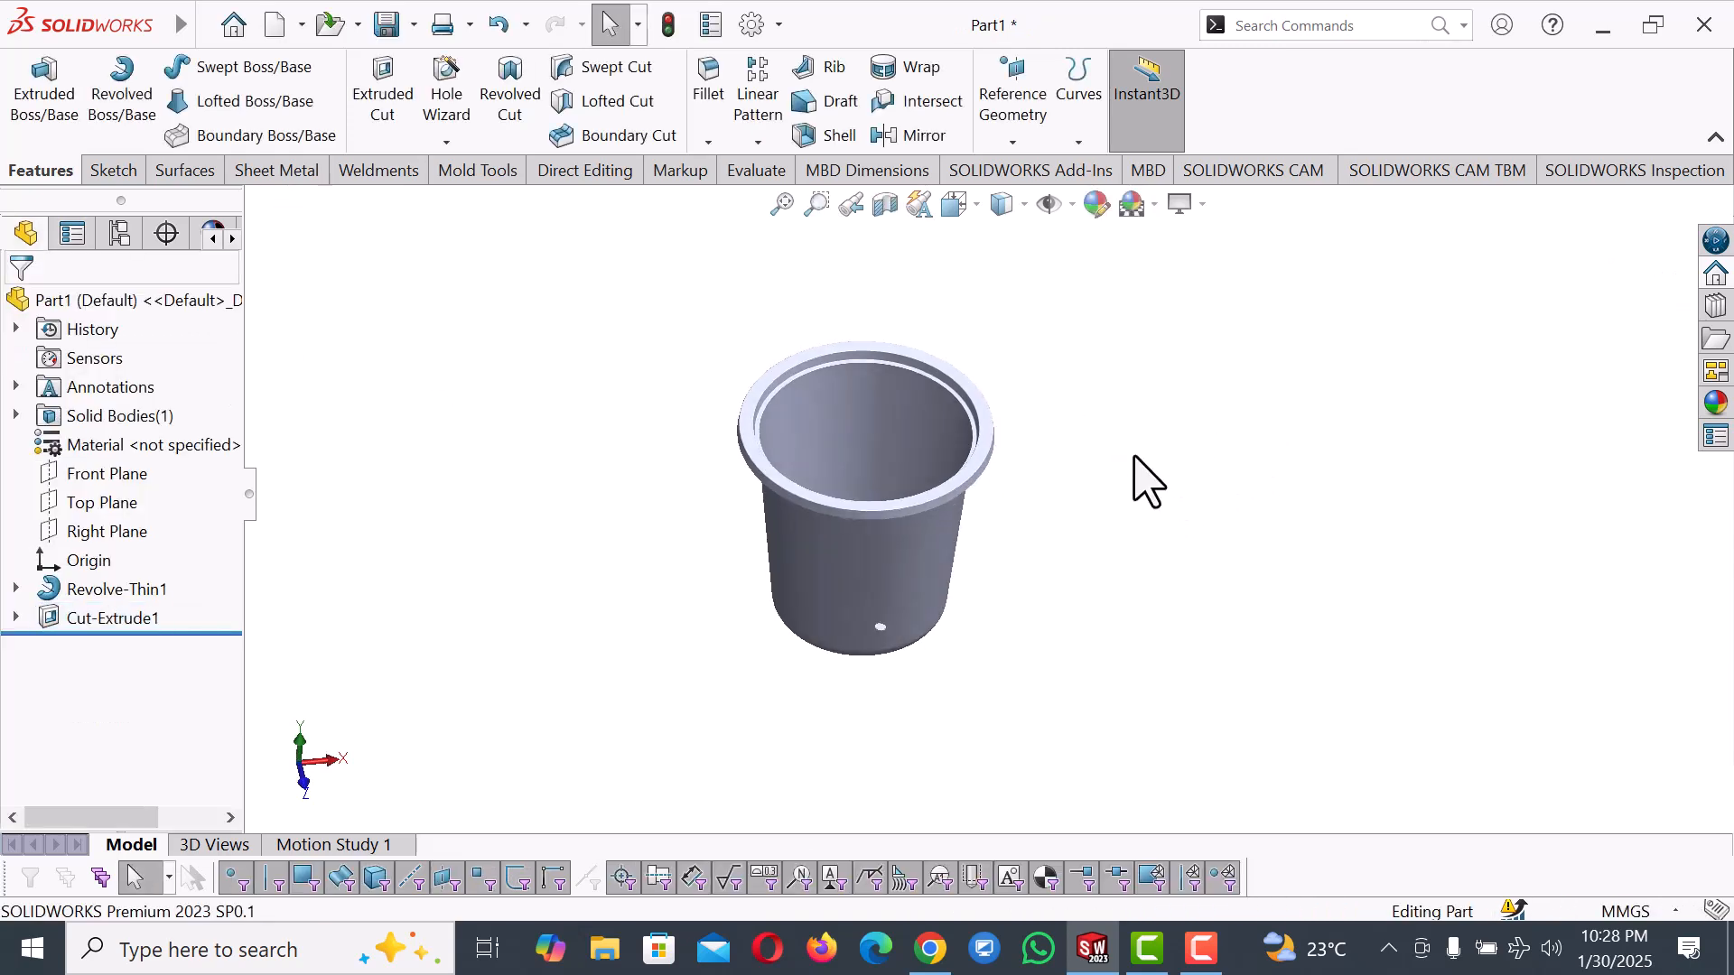
# Show the bucket in isometric view and turn on the display of temporary axes.
pyautogui.press('space')
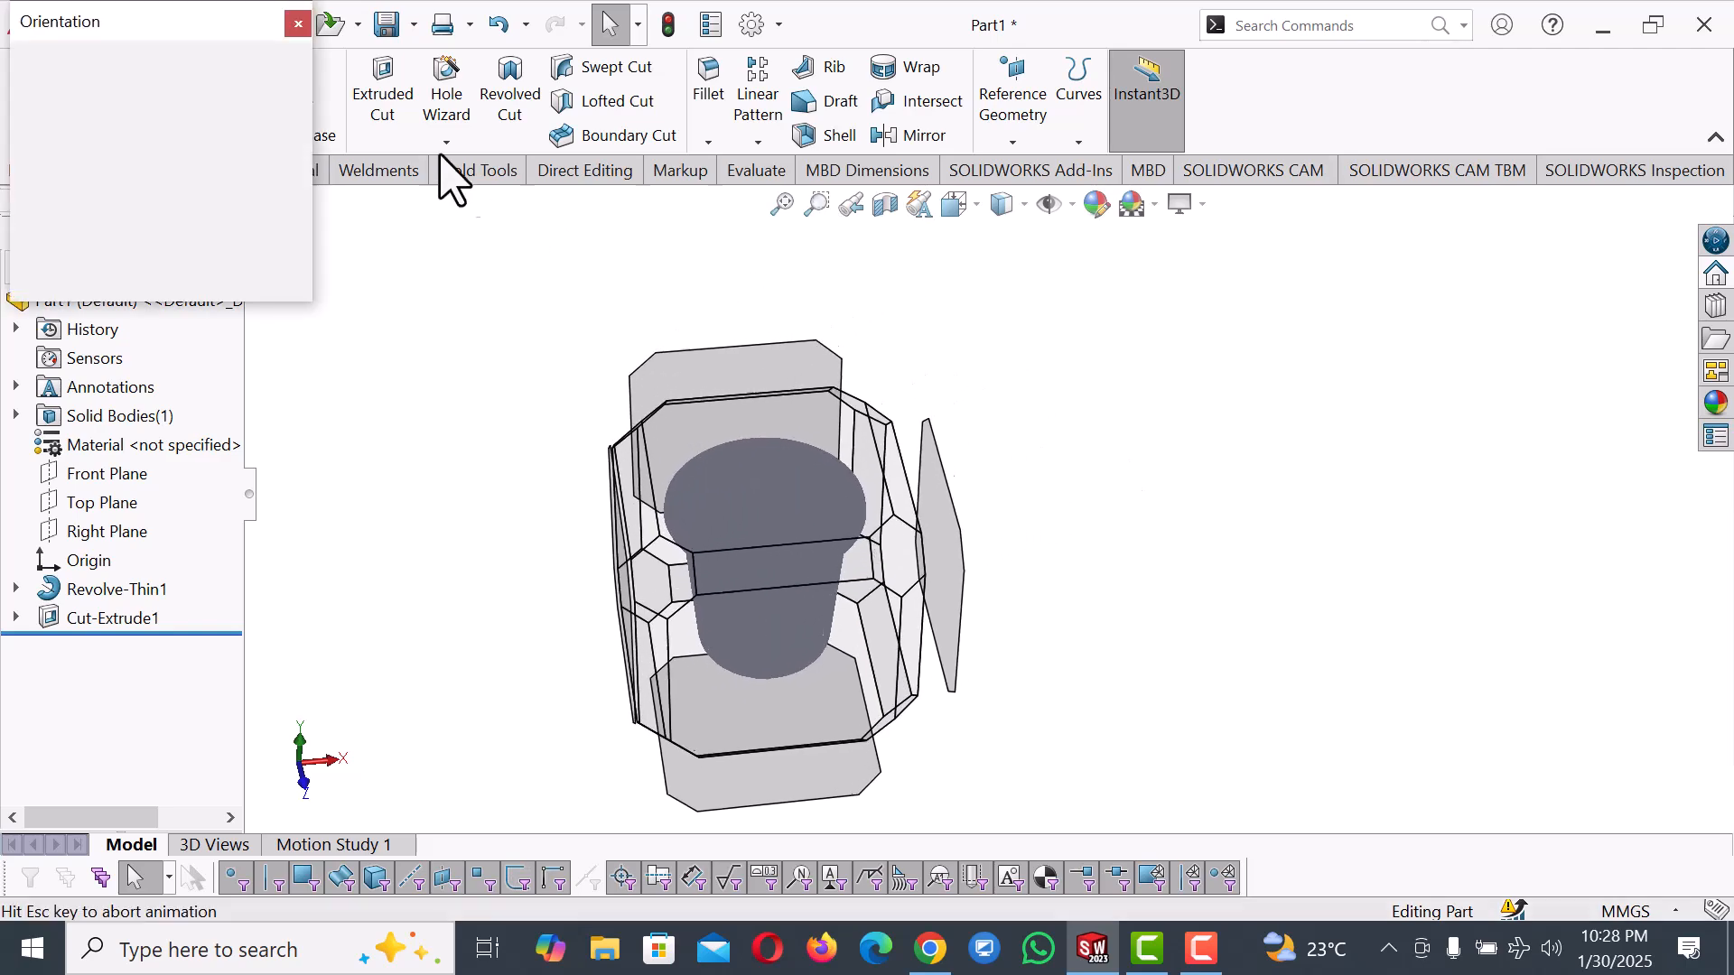
pyautogui.click(304, 97)
pyautogui.click(327, 137)
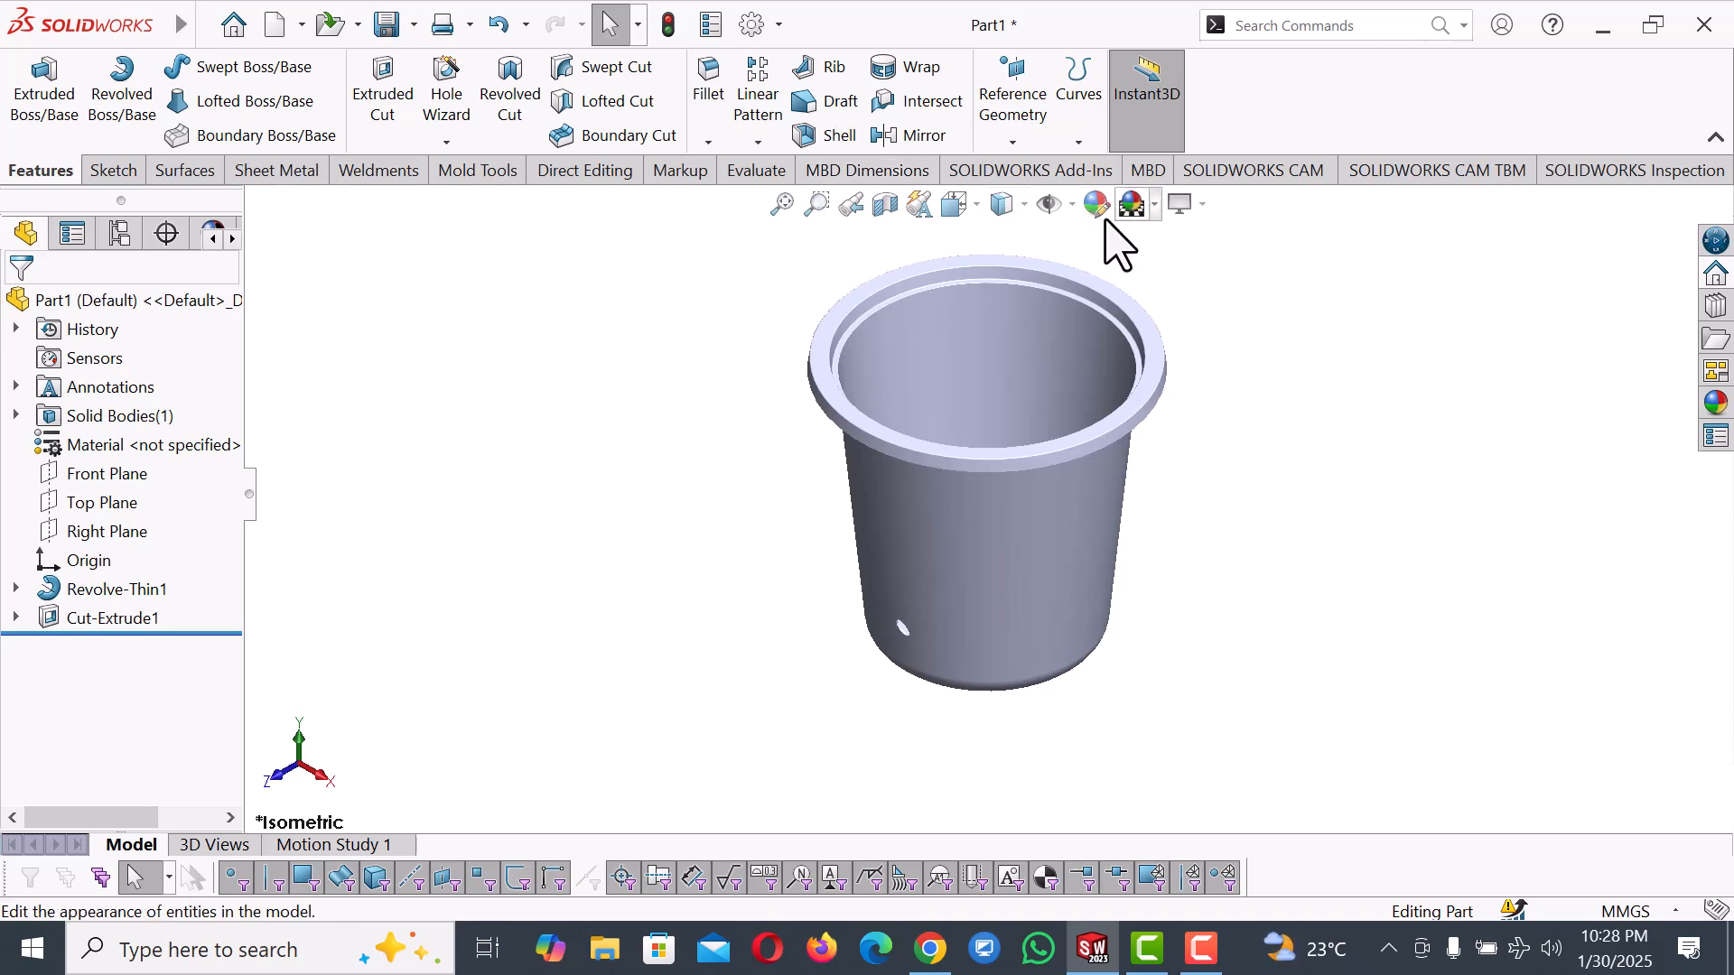
pyautogui.click(1073, 204)
pyautogui.click(1093, 263)
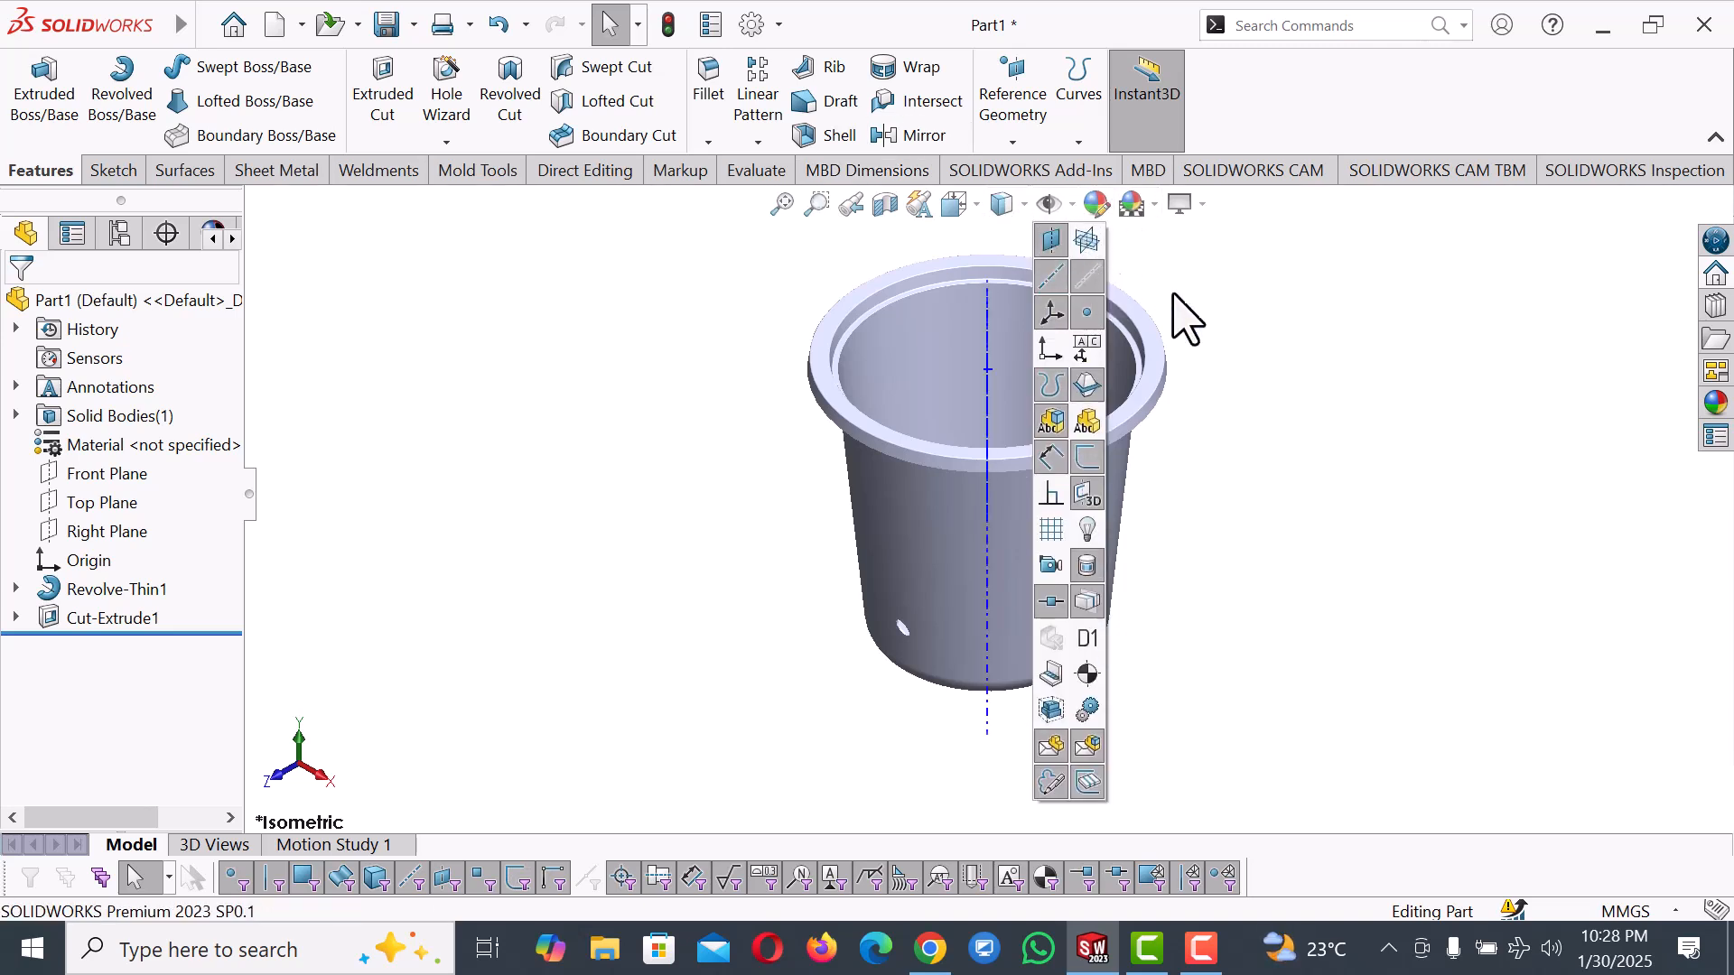
# Set up a linear pattern of the elliptical cut along the bucket's central temporary axis.
pyautogui.scroll(-1, 1281, 369)
pyautogui.click(756, 90)
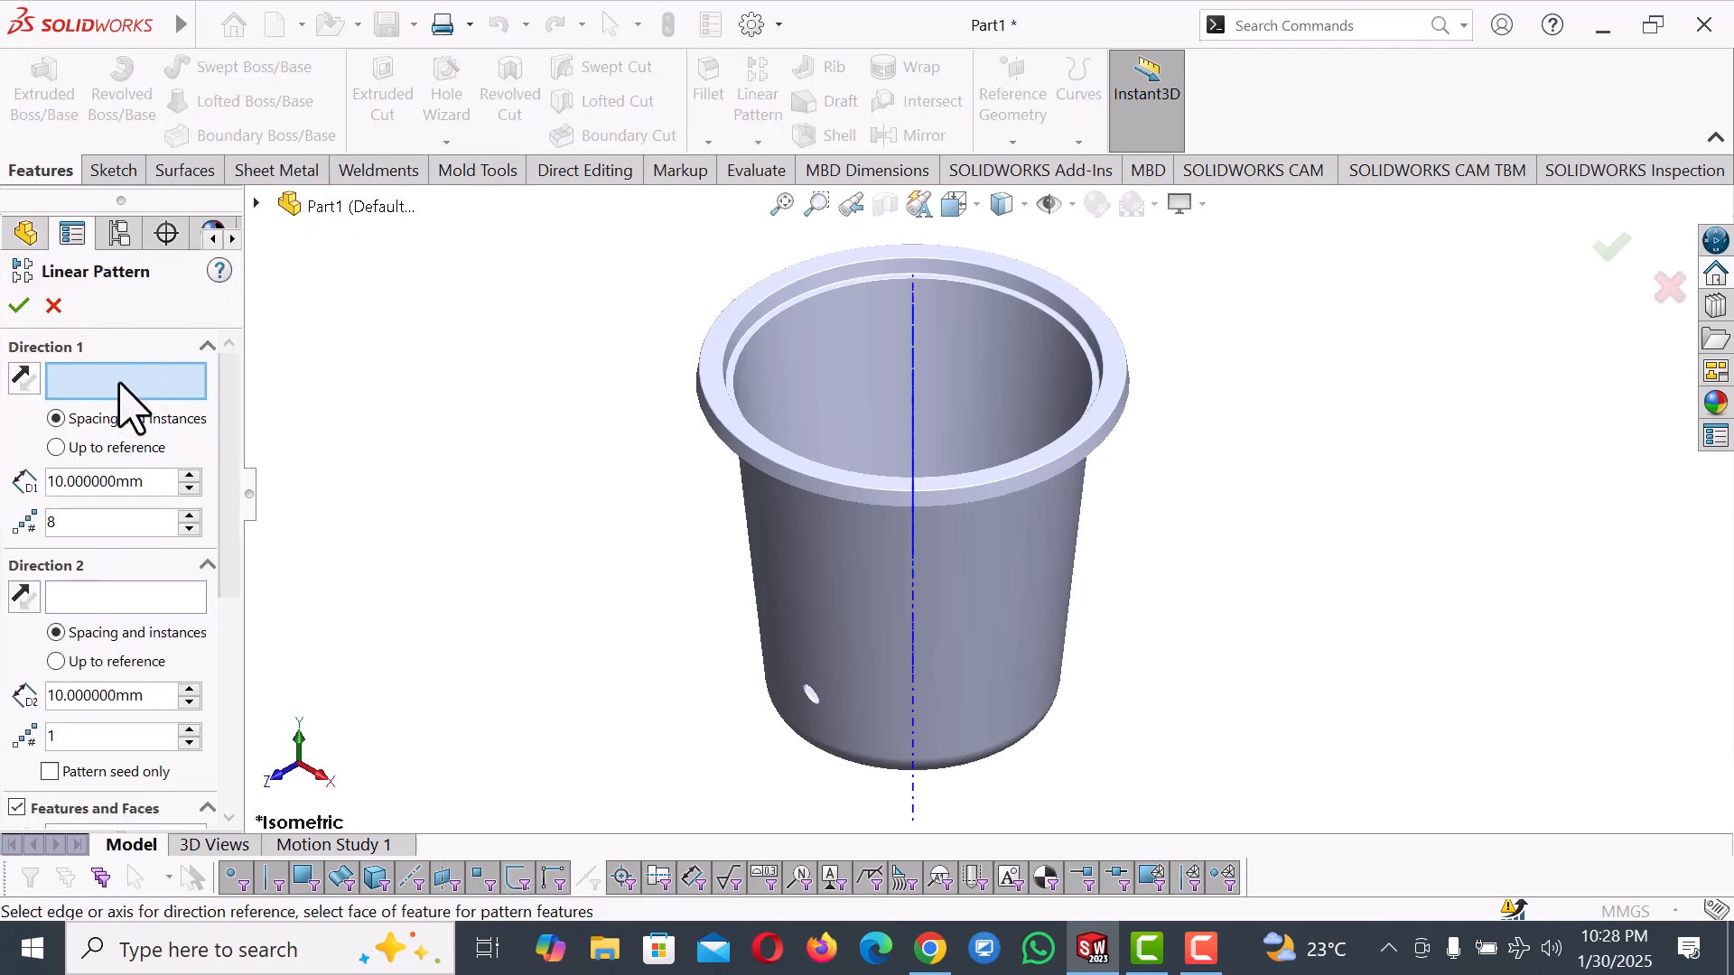
pyautogui.click(915, 573)
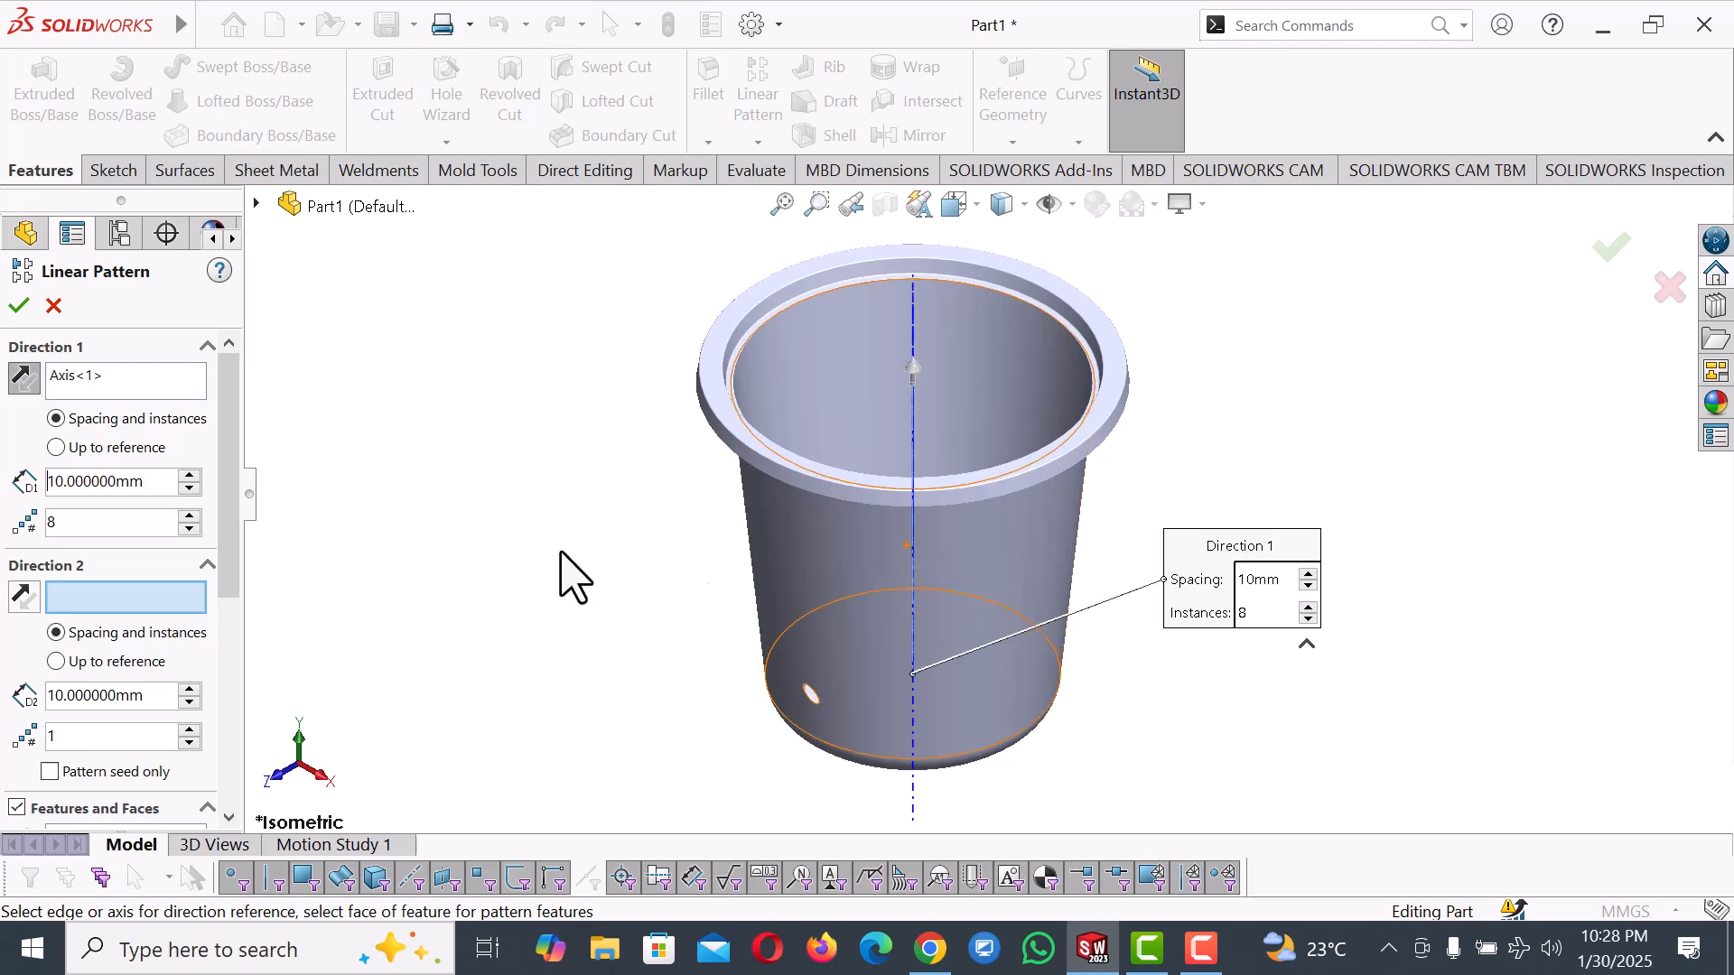
pyautogui.moveTo(232, 503); pyautogui.dragTo(242, 614)
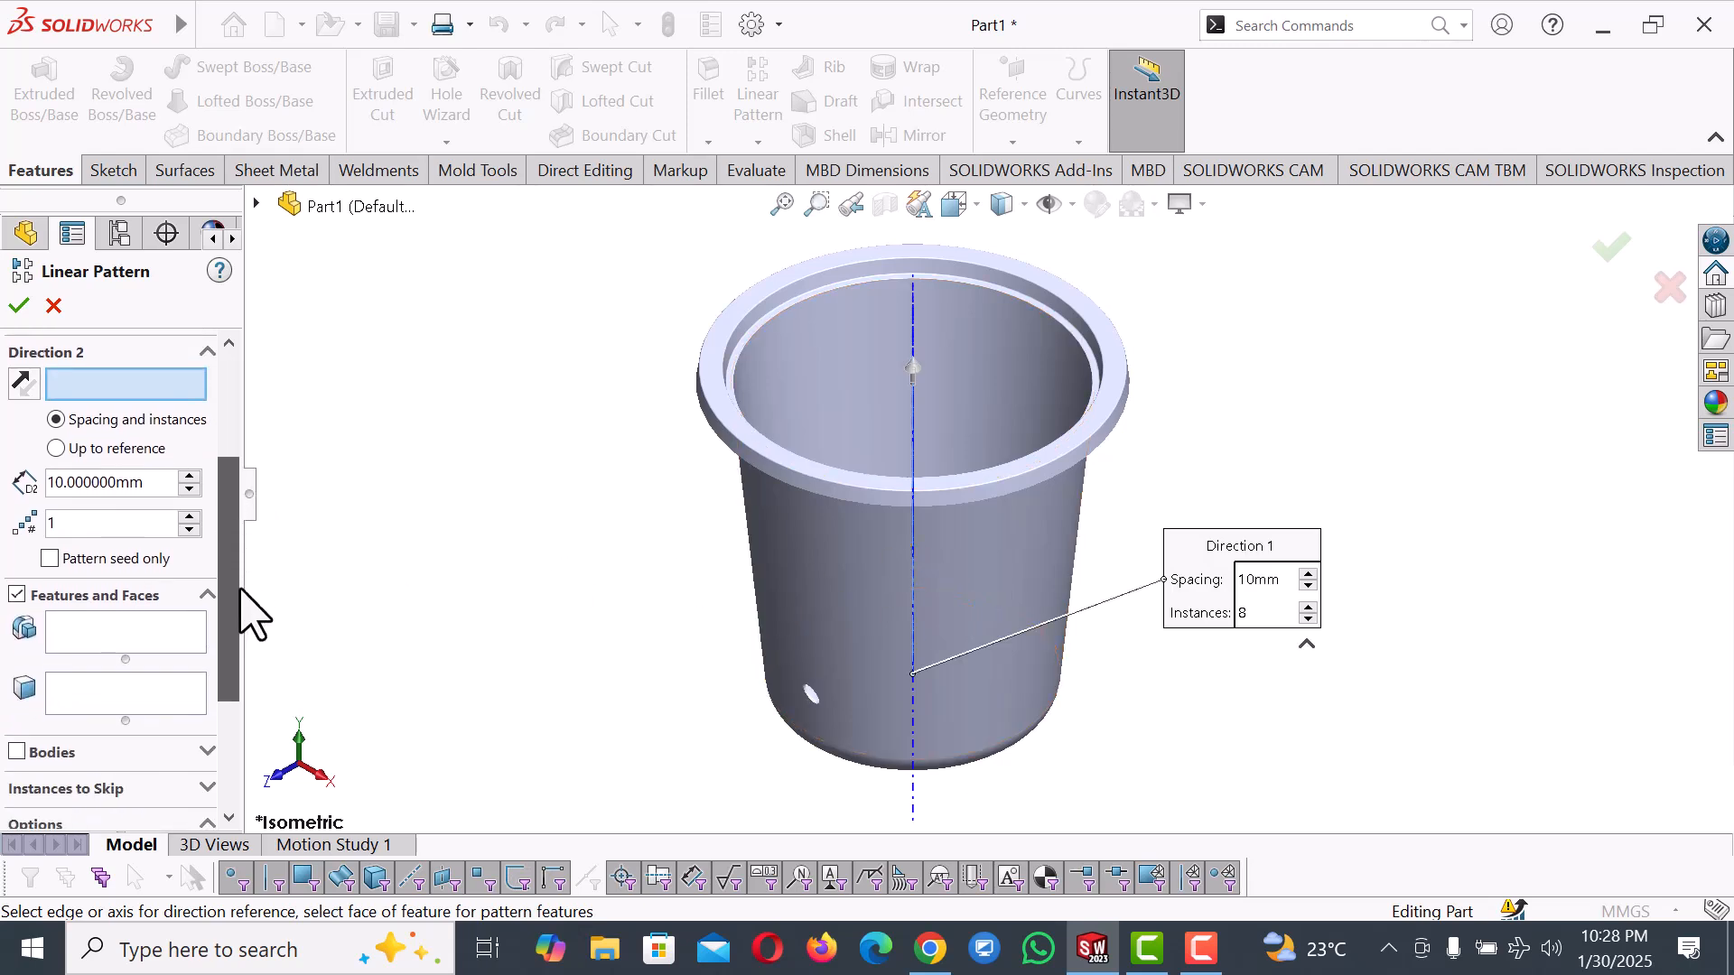
pyautogui.click(127, 640)
pyautogui.click(258, 205)
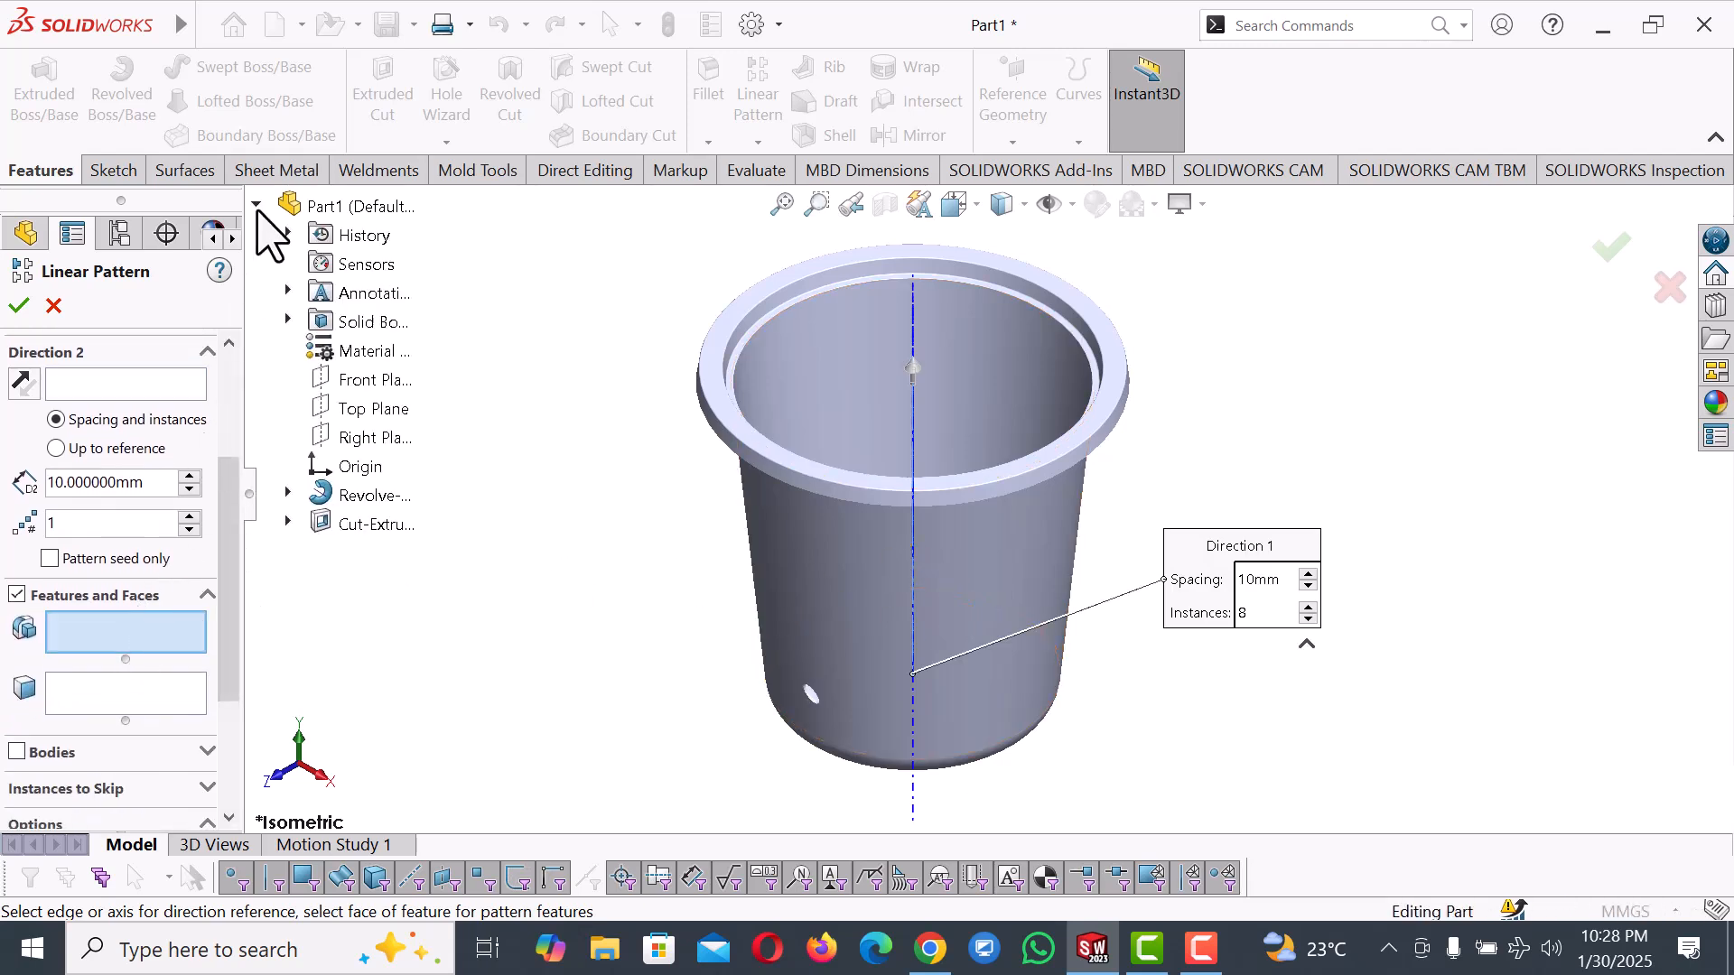
pyautogui.click(384, 524)
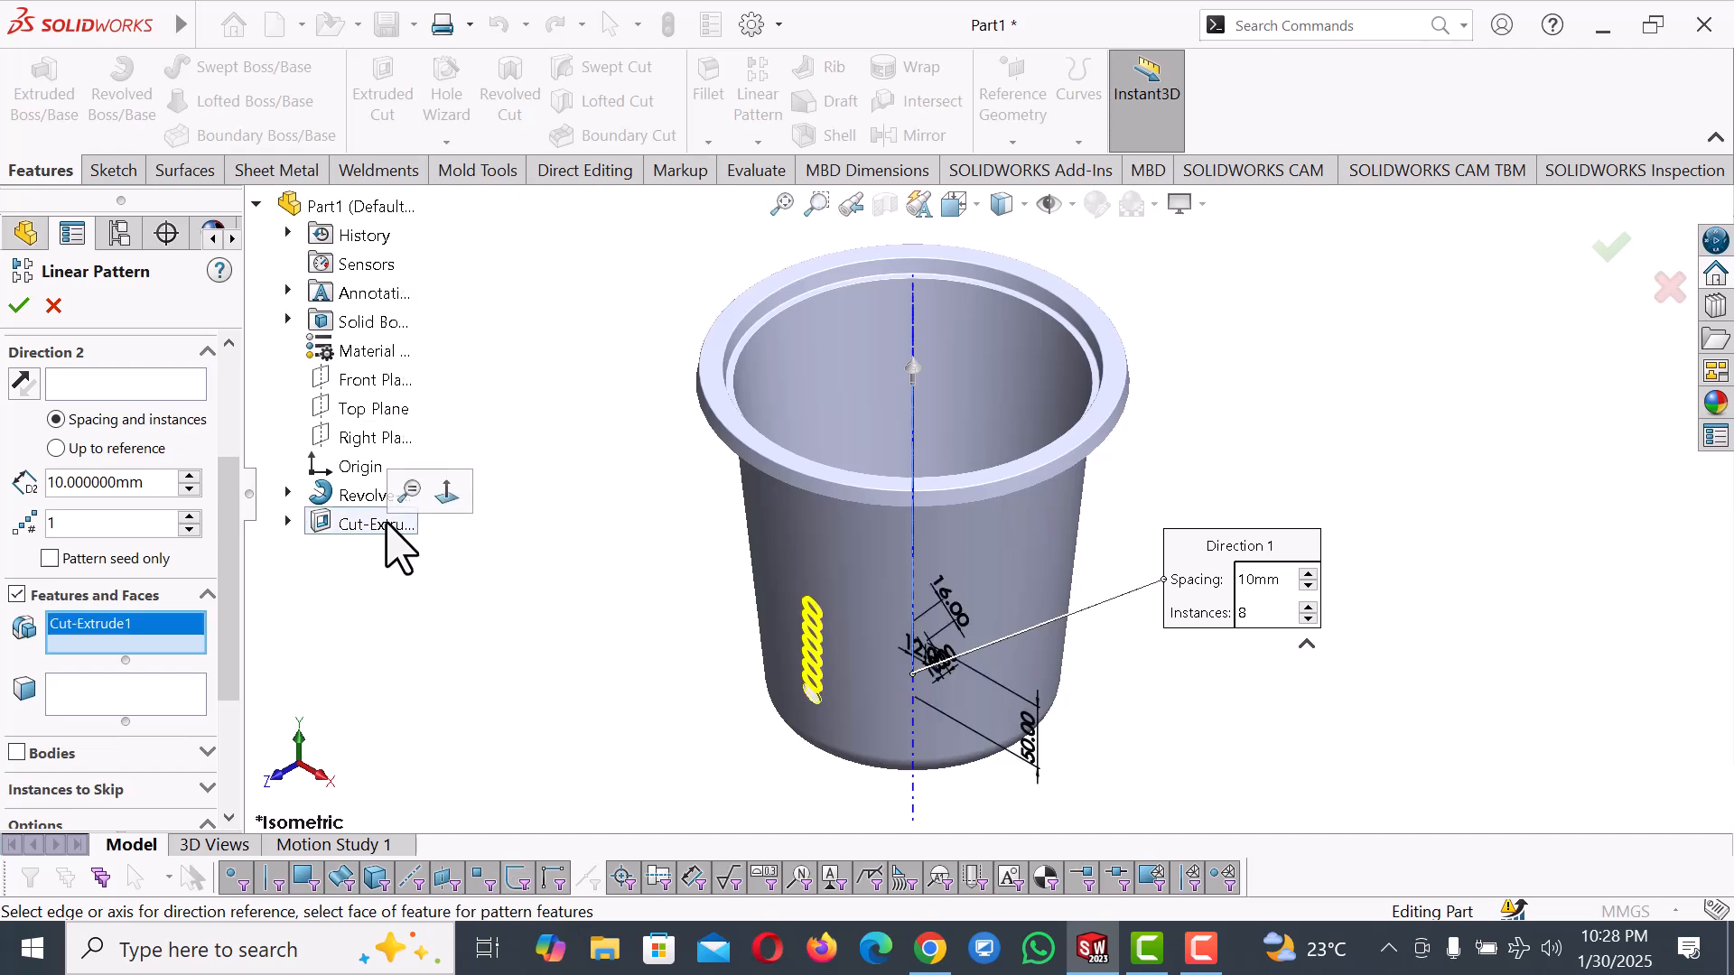
pyautogui.moveTo(567, 670); pyautogui.dragTo(623, 565, button='middle')
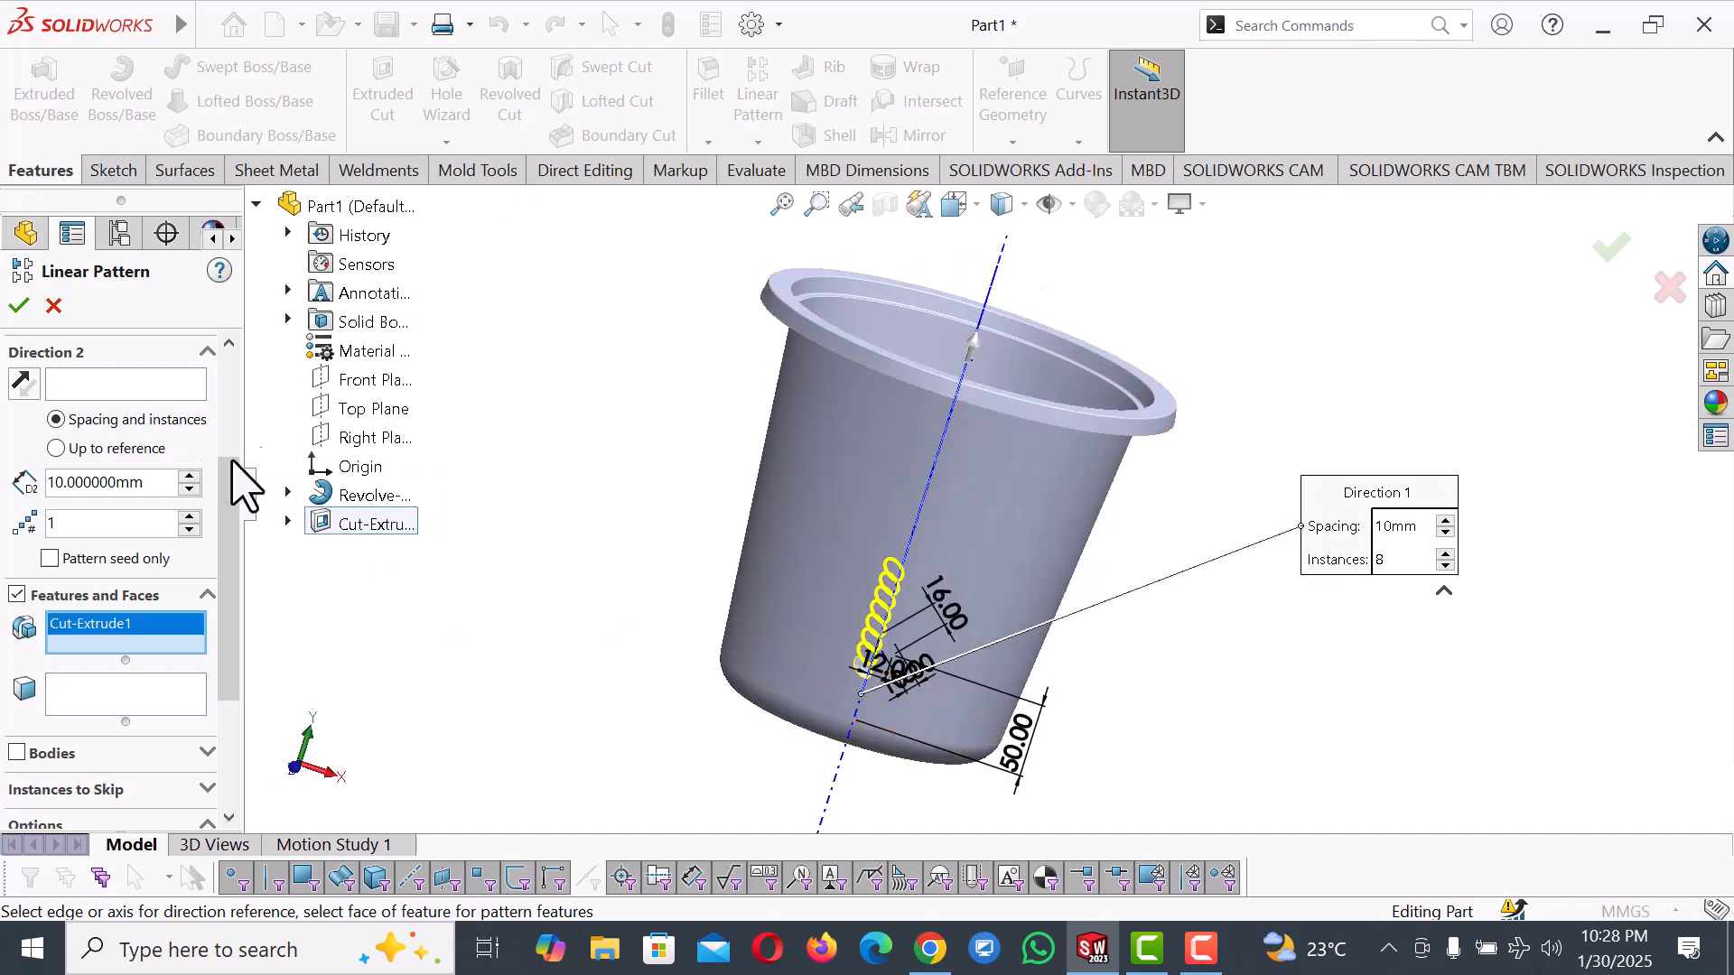
# Set the linear pattern to 10 instances spaced 20 mm apart and create it.
pyautogui.moveTo(232, 511); pyautogui.dragTo(231, 397)
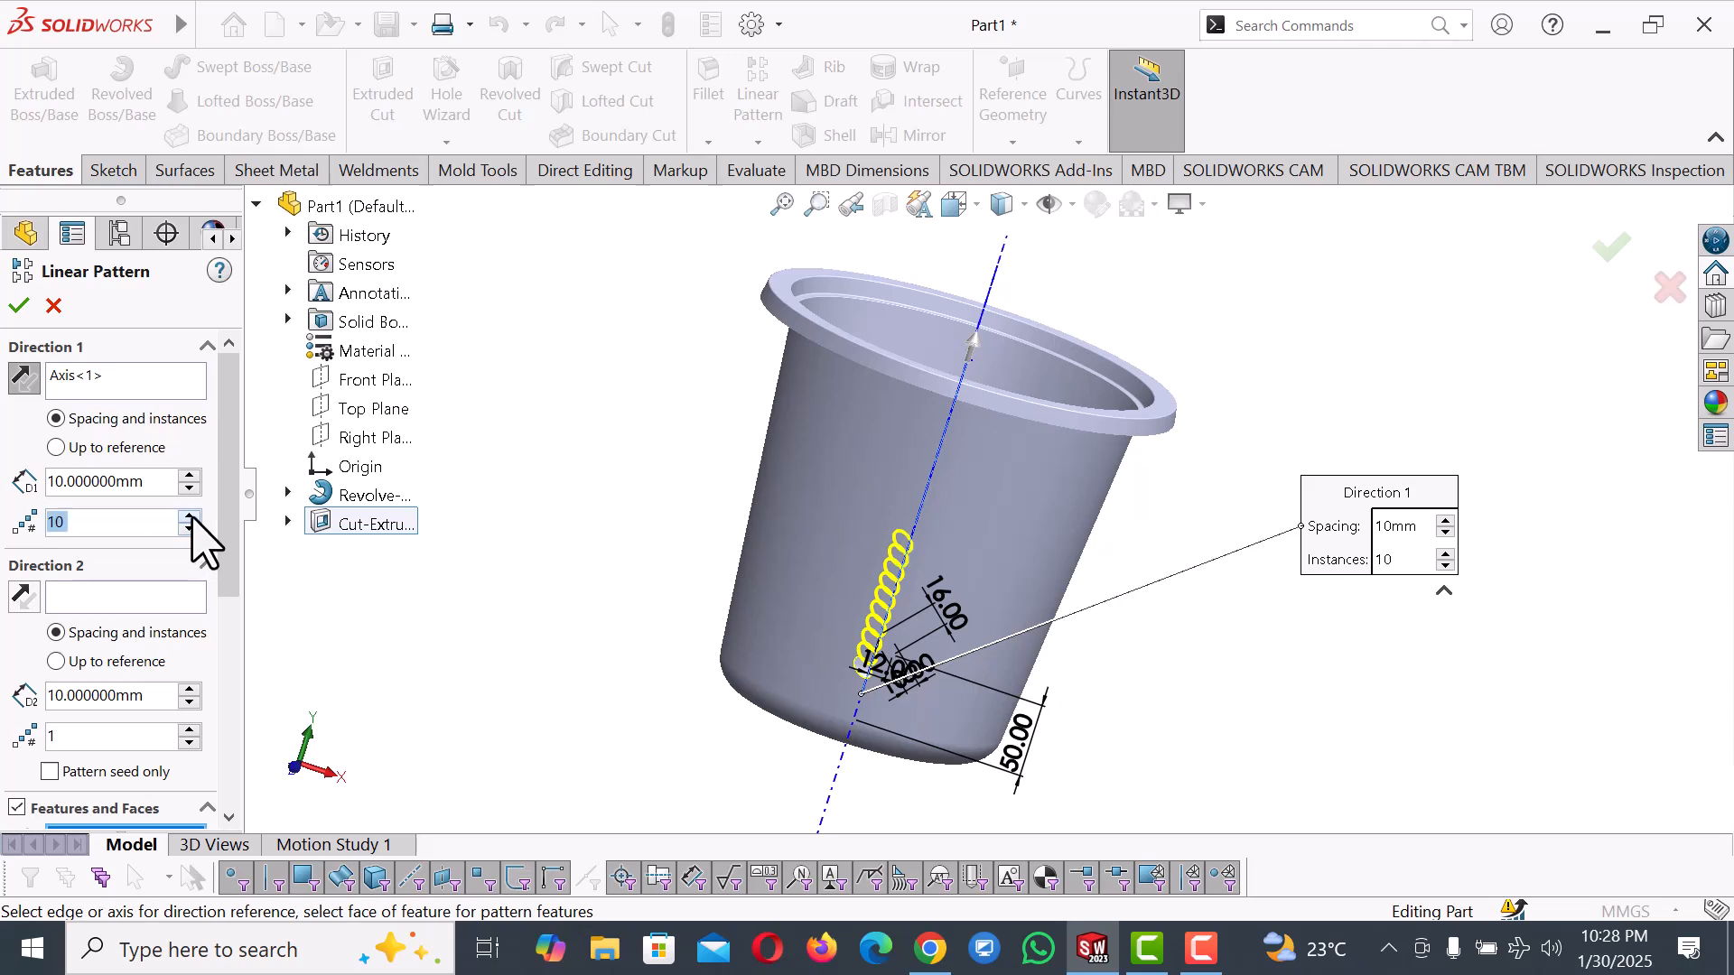
pyautogui.click(189, 476)
pyautogui.moveTo(1205, 604); pyautogui.dragTo(1207, 603, button='middle')
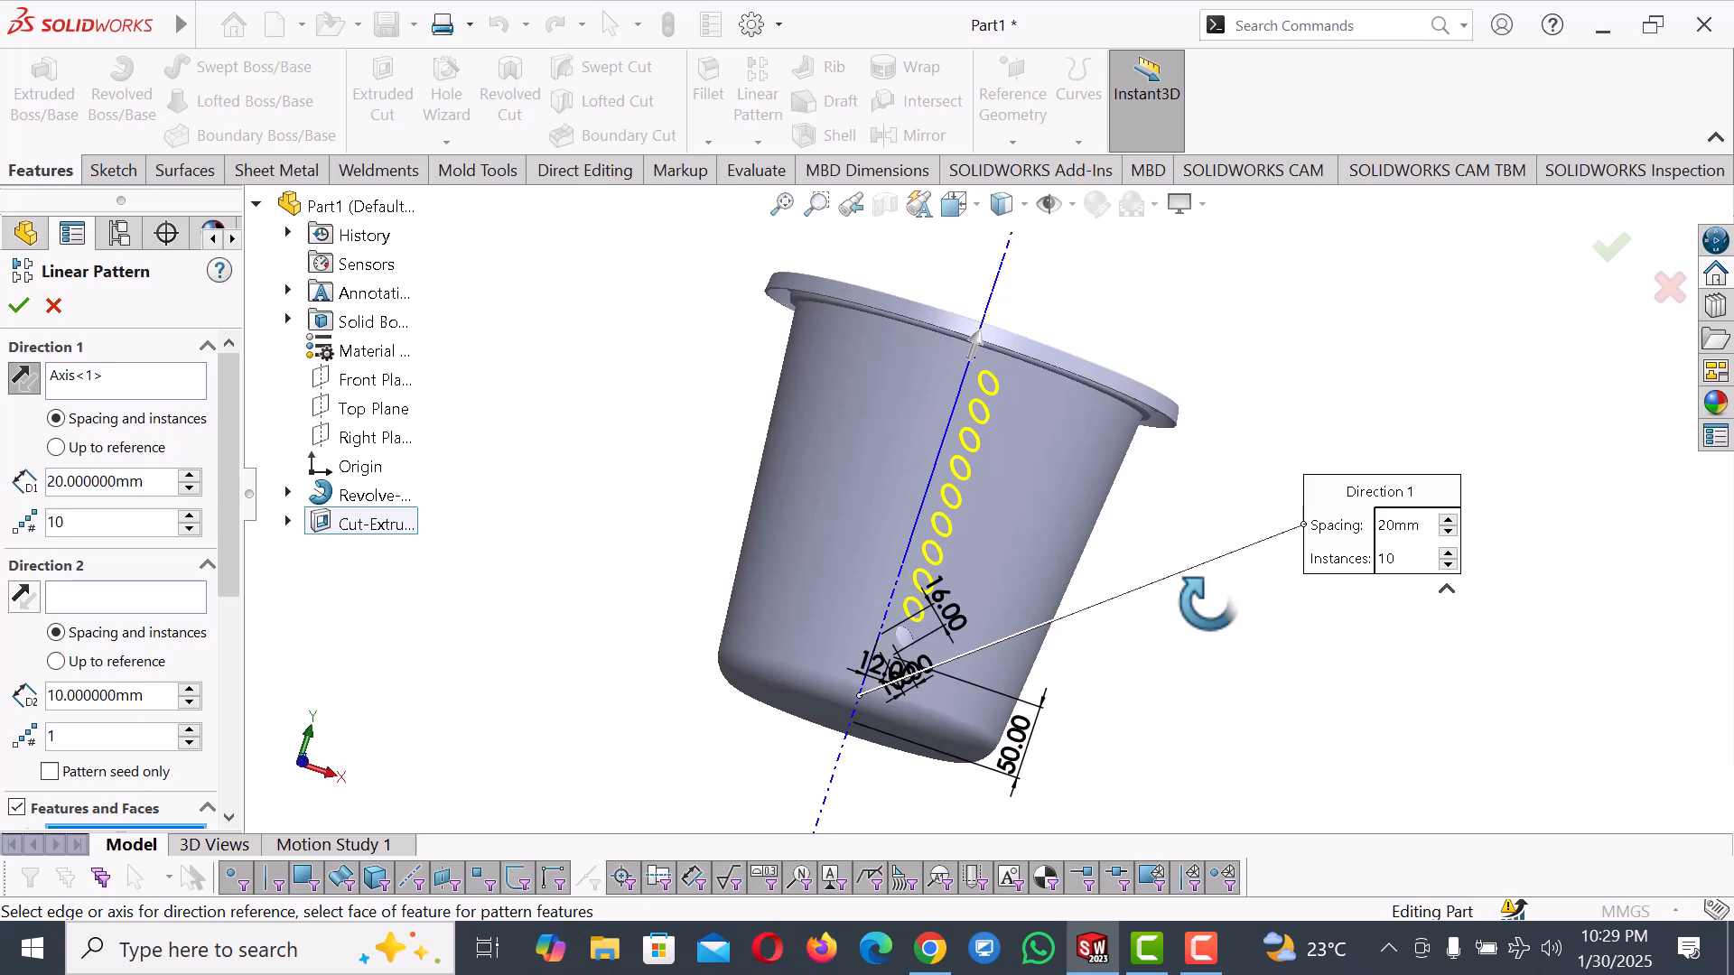
pyautogui.click(20, 306)
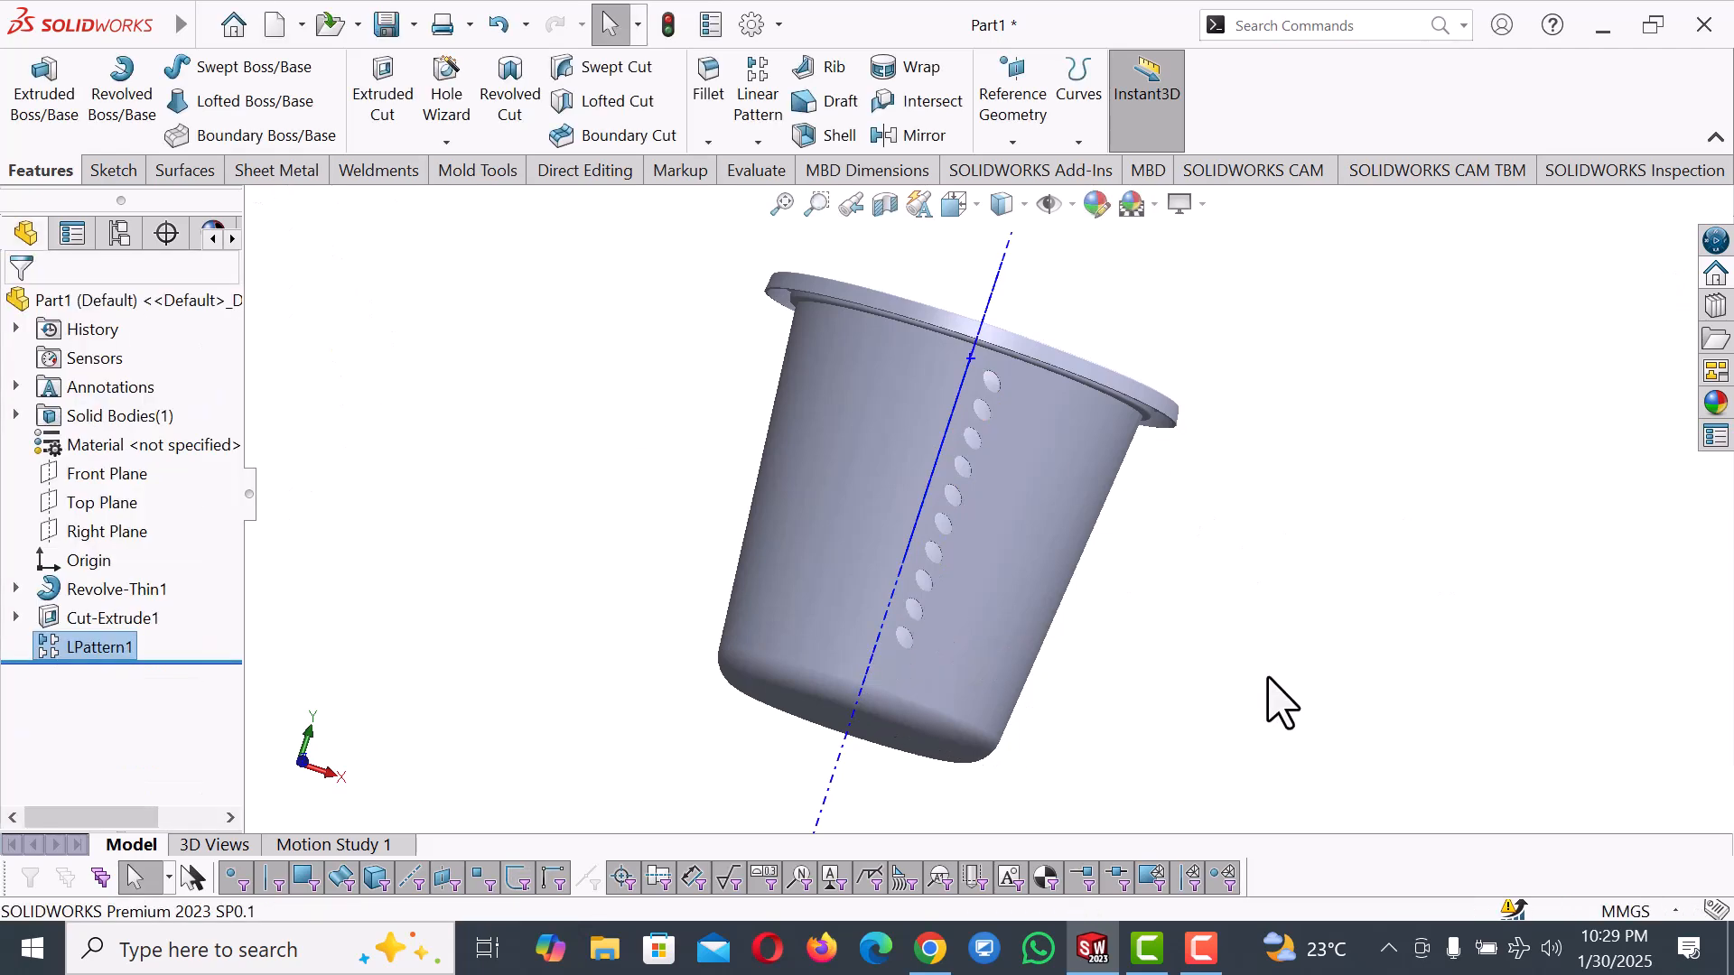
# Set up a 360-degree, equally spaced circular pattern of the linear hole pattern, using the rim's inner circular edge as direction.
pyautogui.moveTo(1246, 673); pyautogui.dragTo(1213, 703, button='middle')
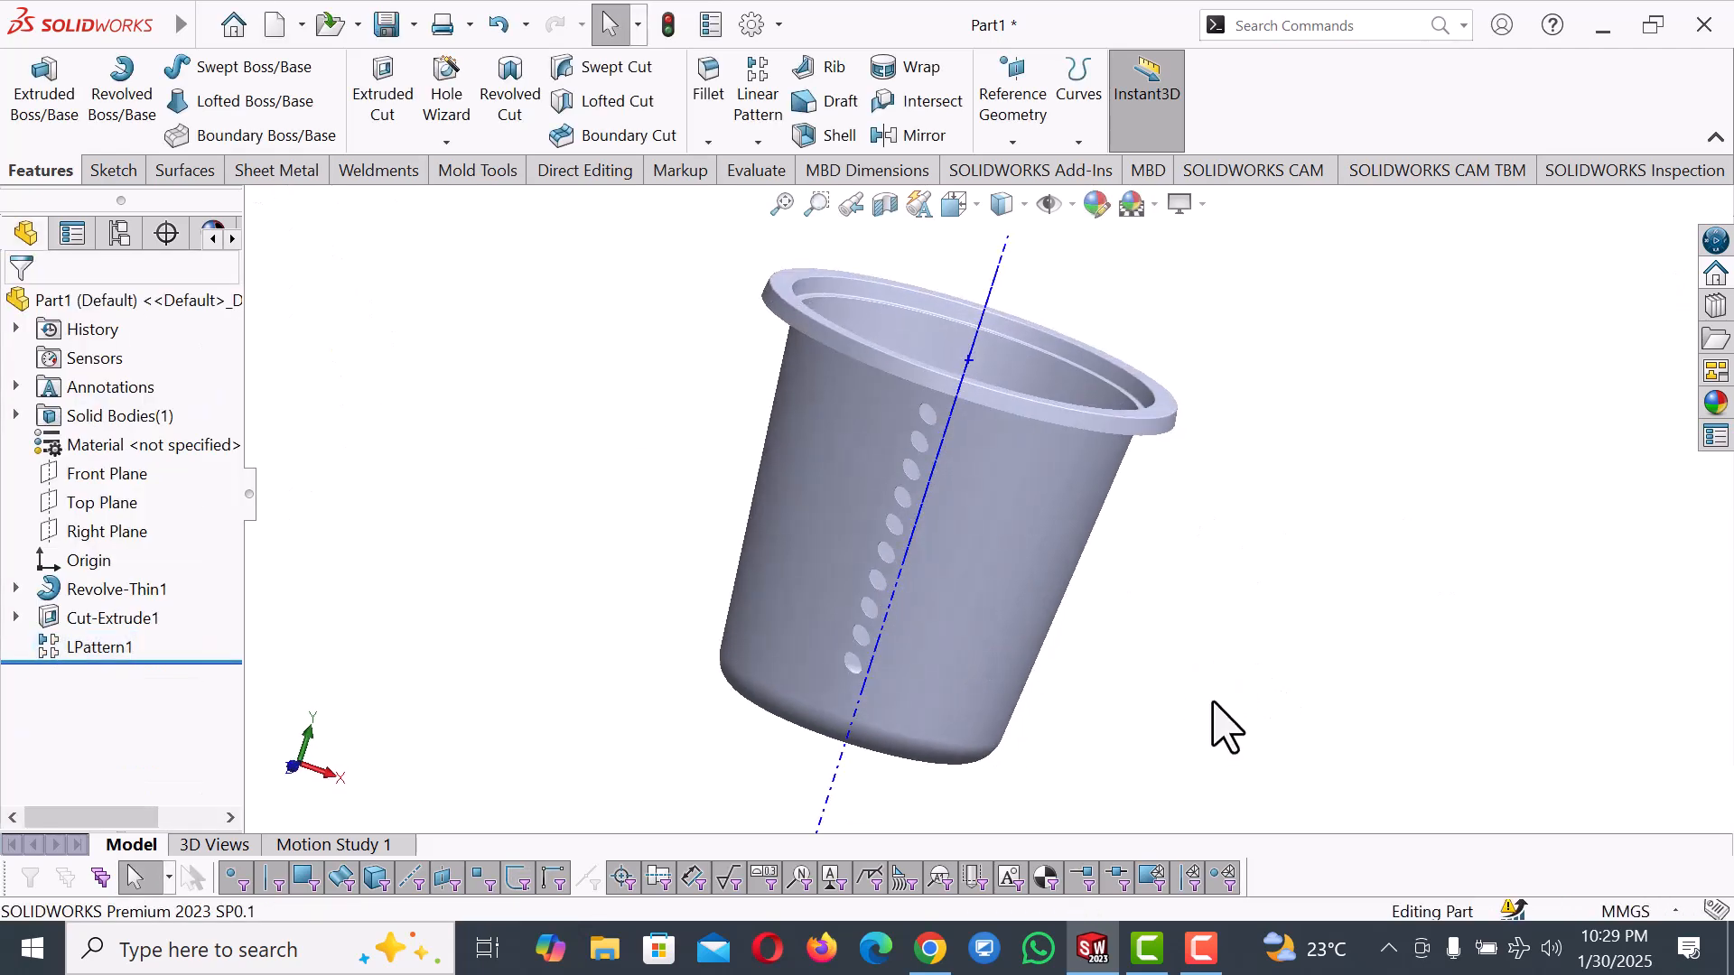
pyautogui.press('space')
pyautogui.click(304, 99)
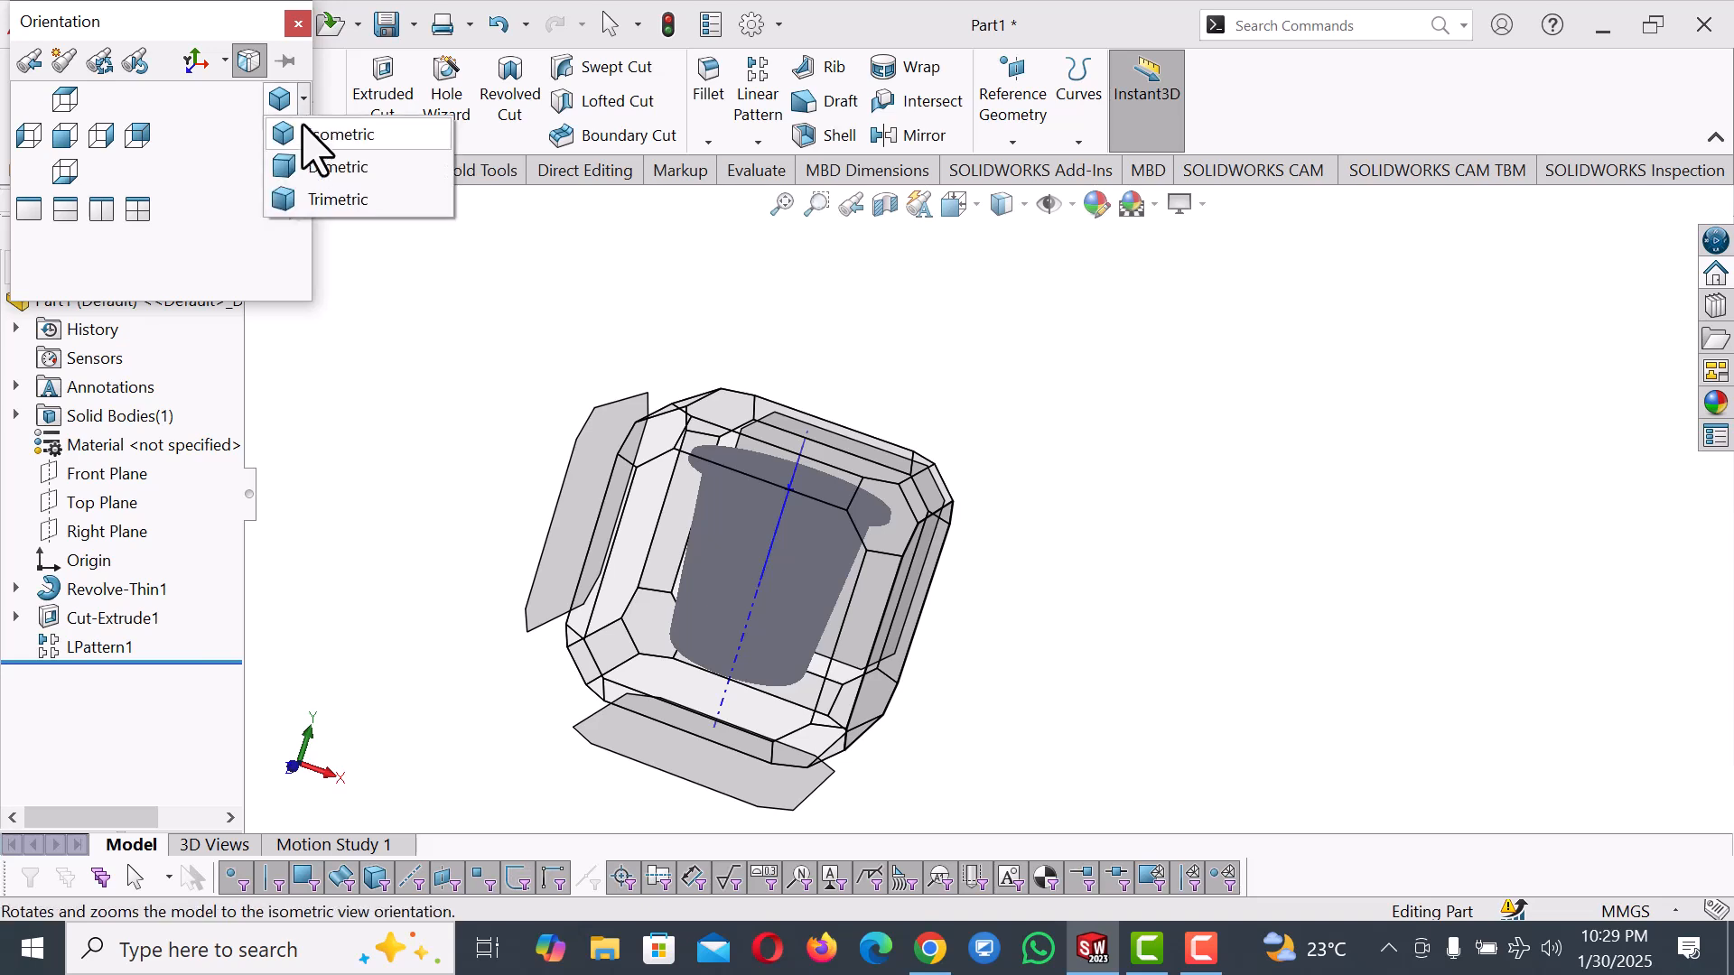
pyautogui.click(317, 132)
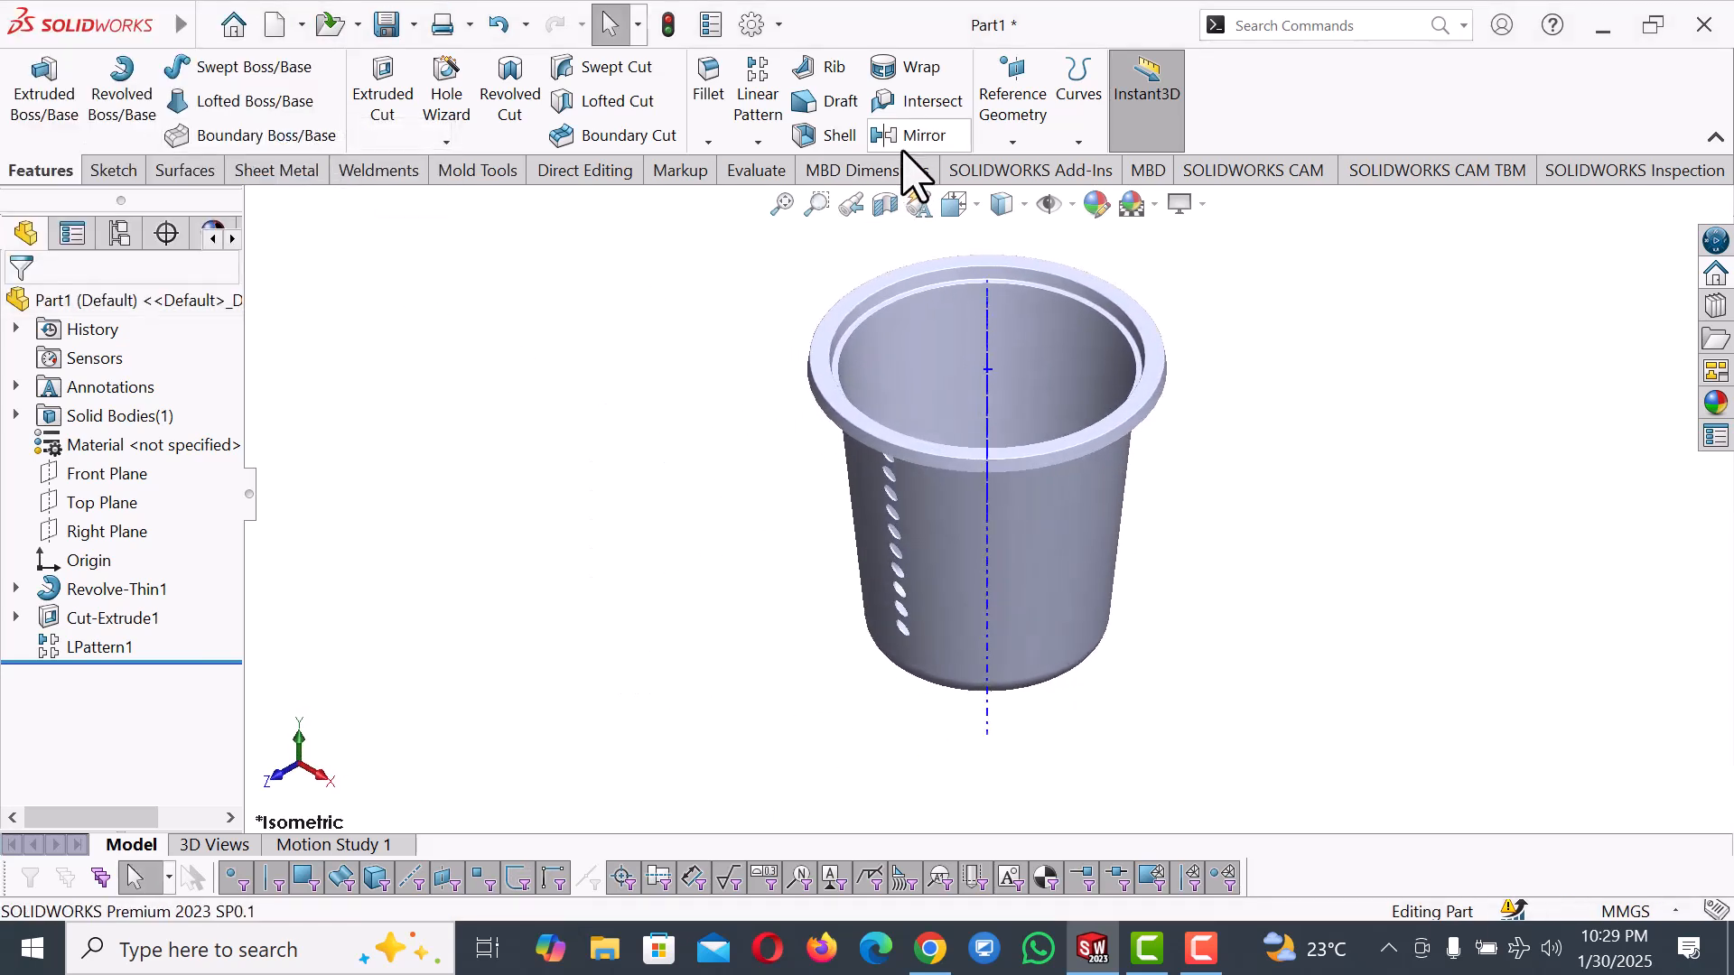
pyautogui.click(764, 144)
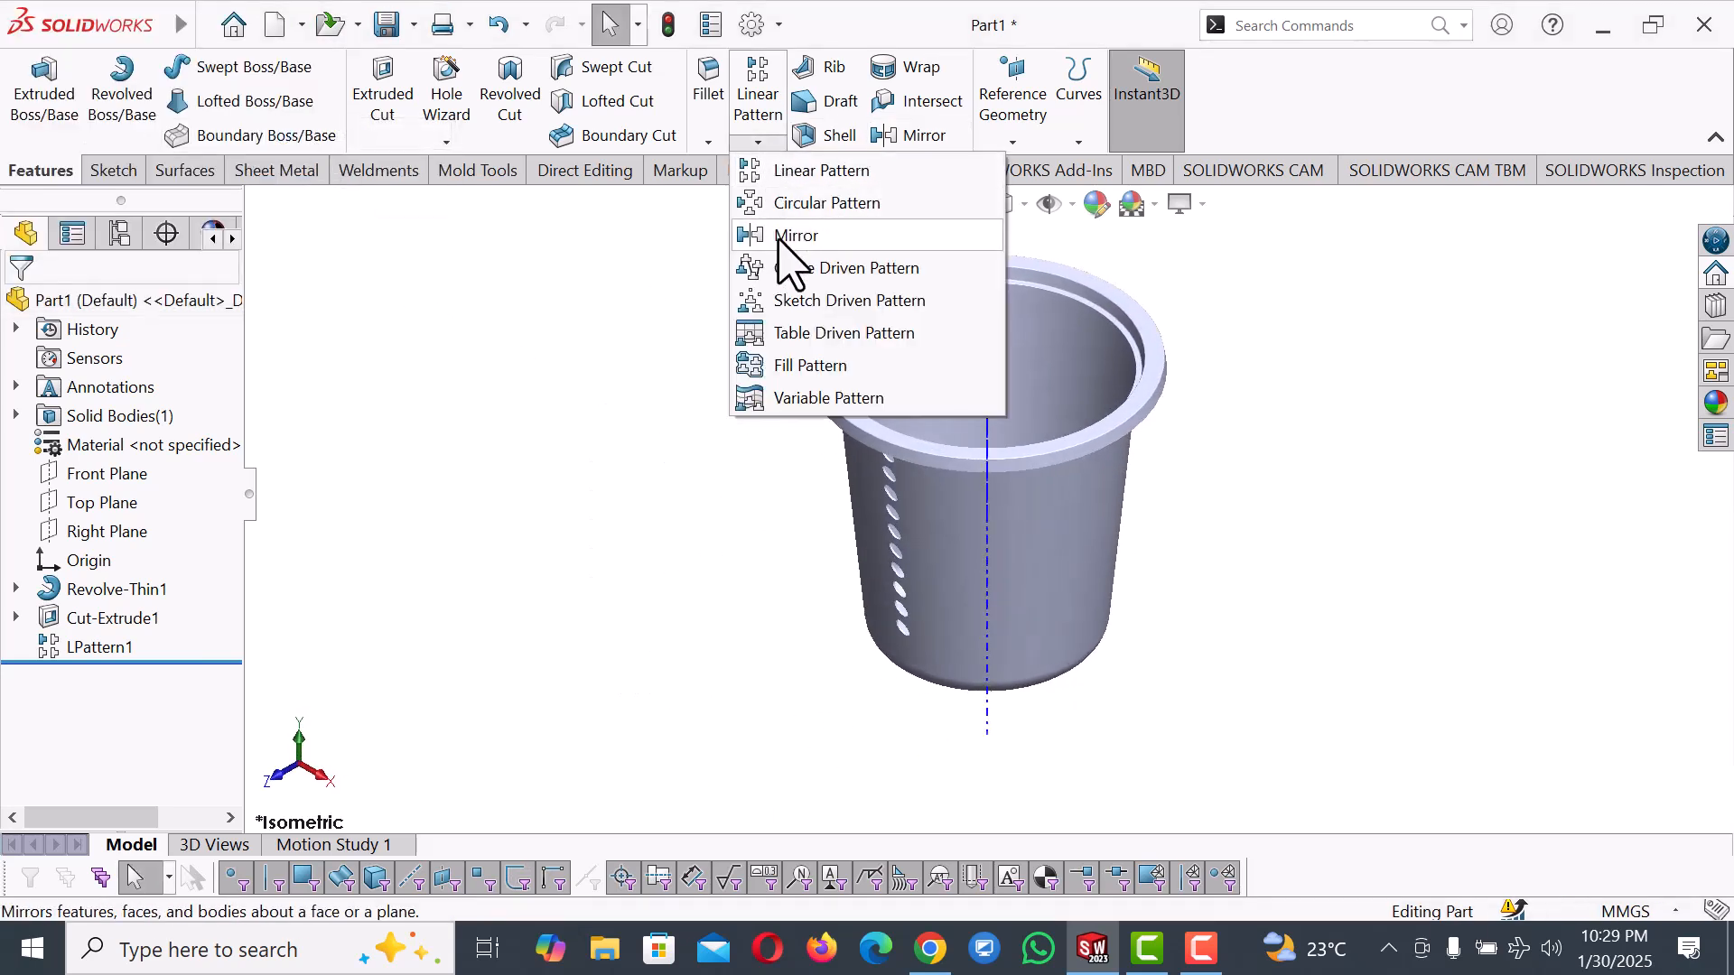
pyautogui.click(799, 204)
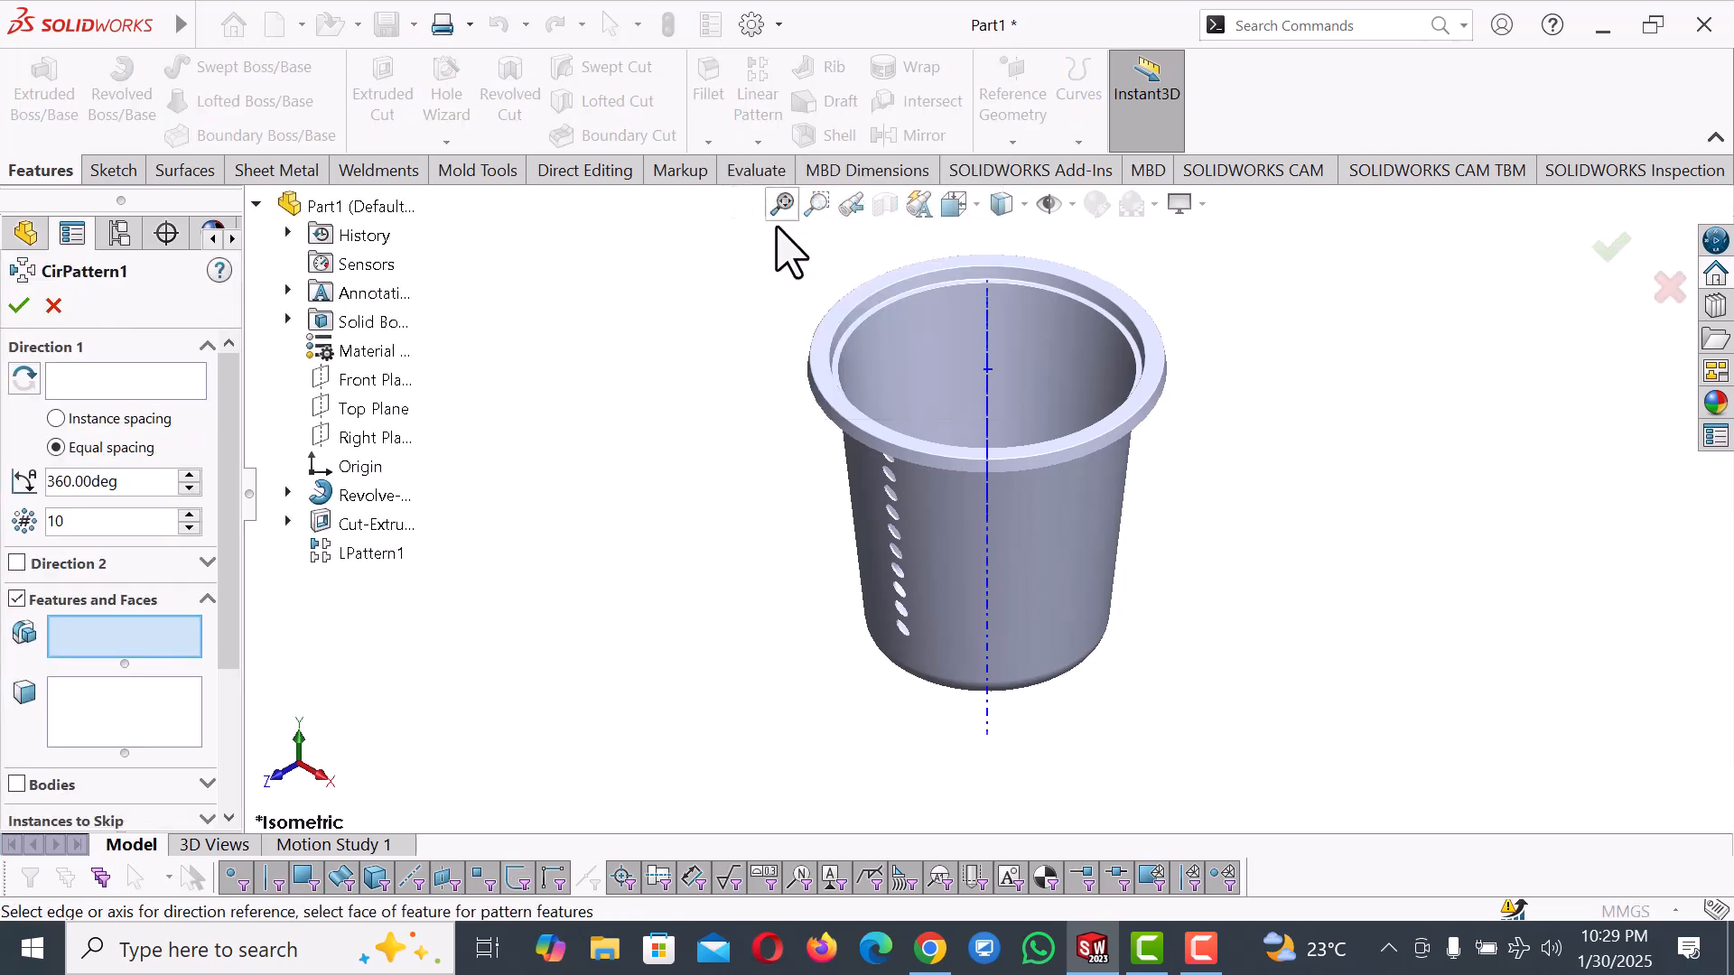
pyautogui.click(117, 383)
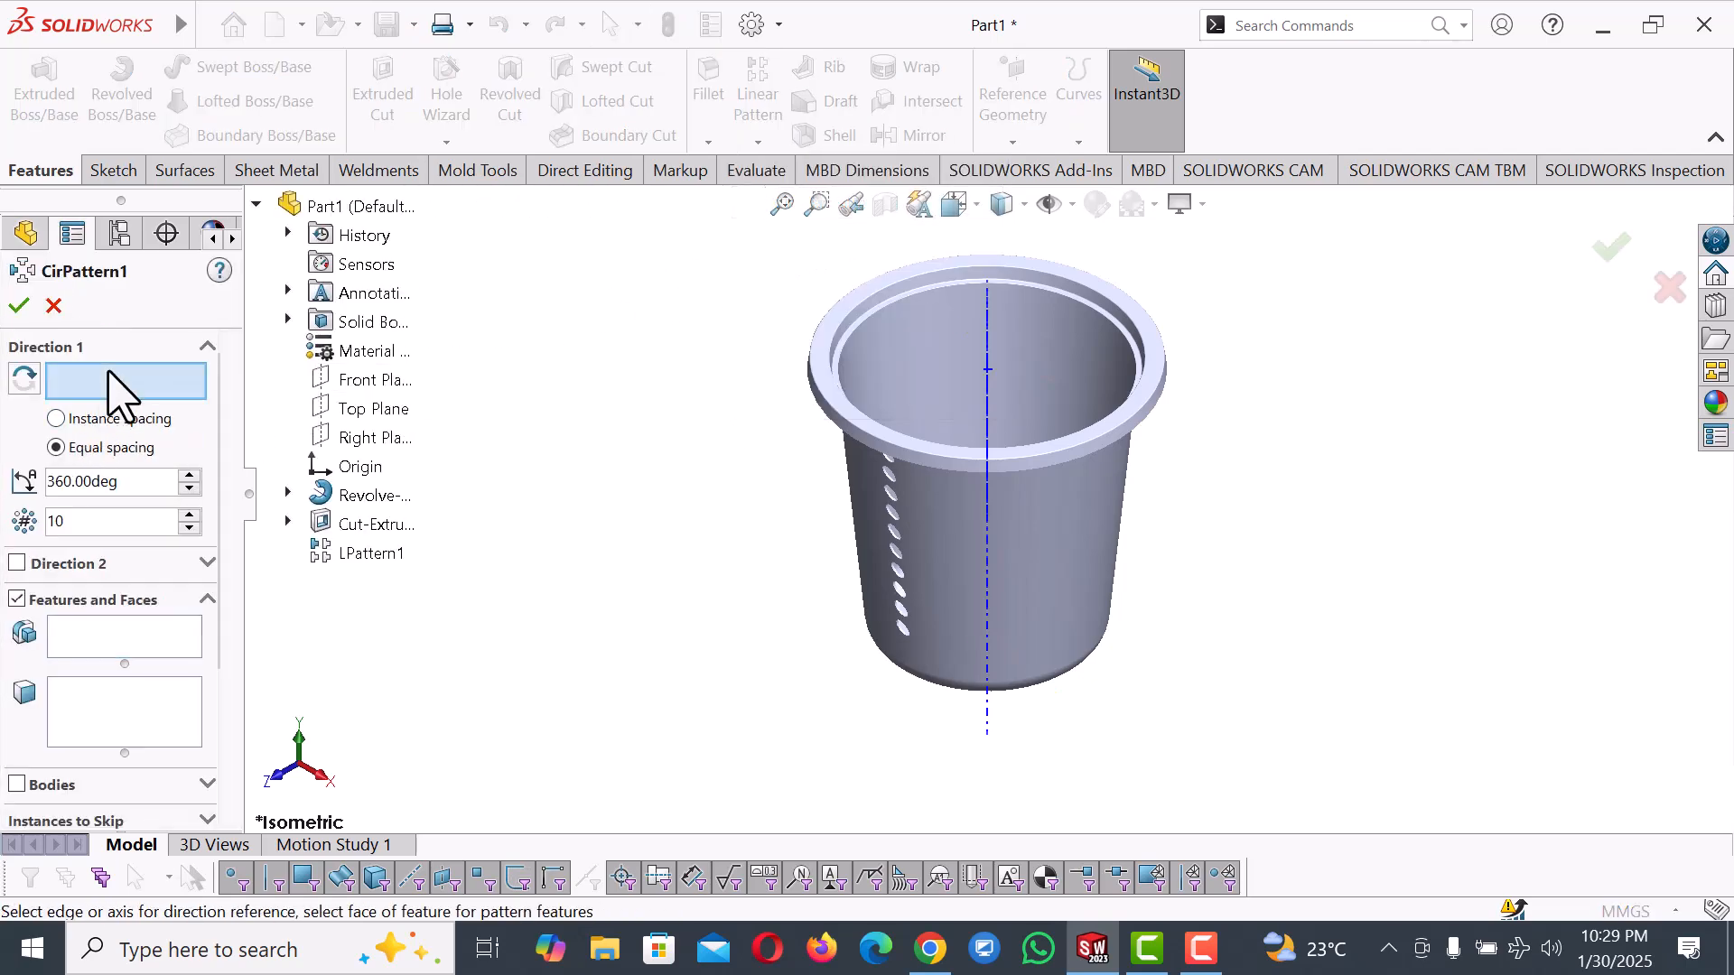
pyautogui.click(881, 314)
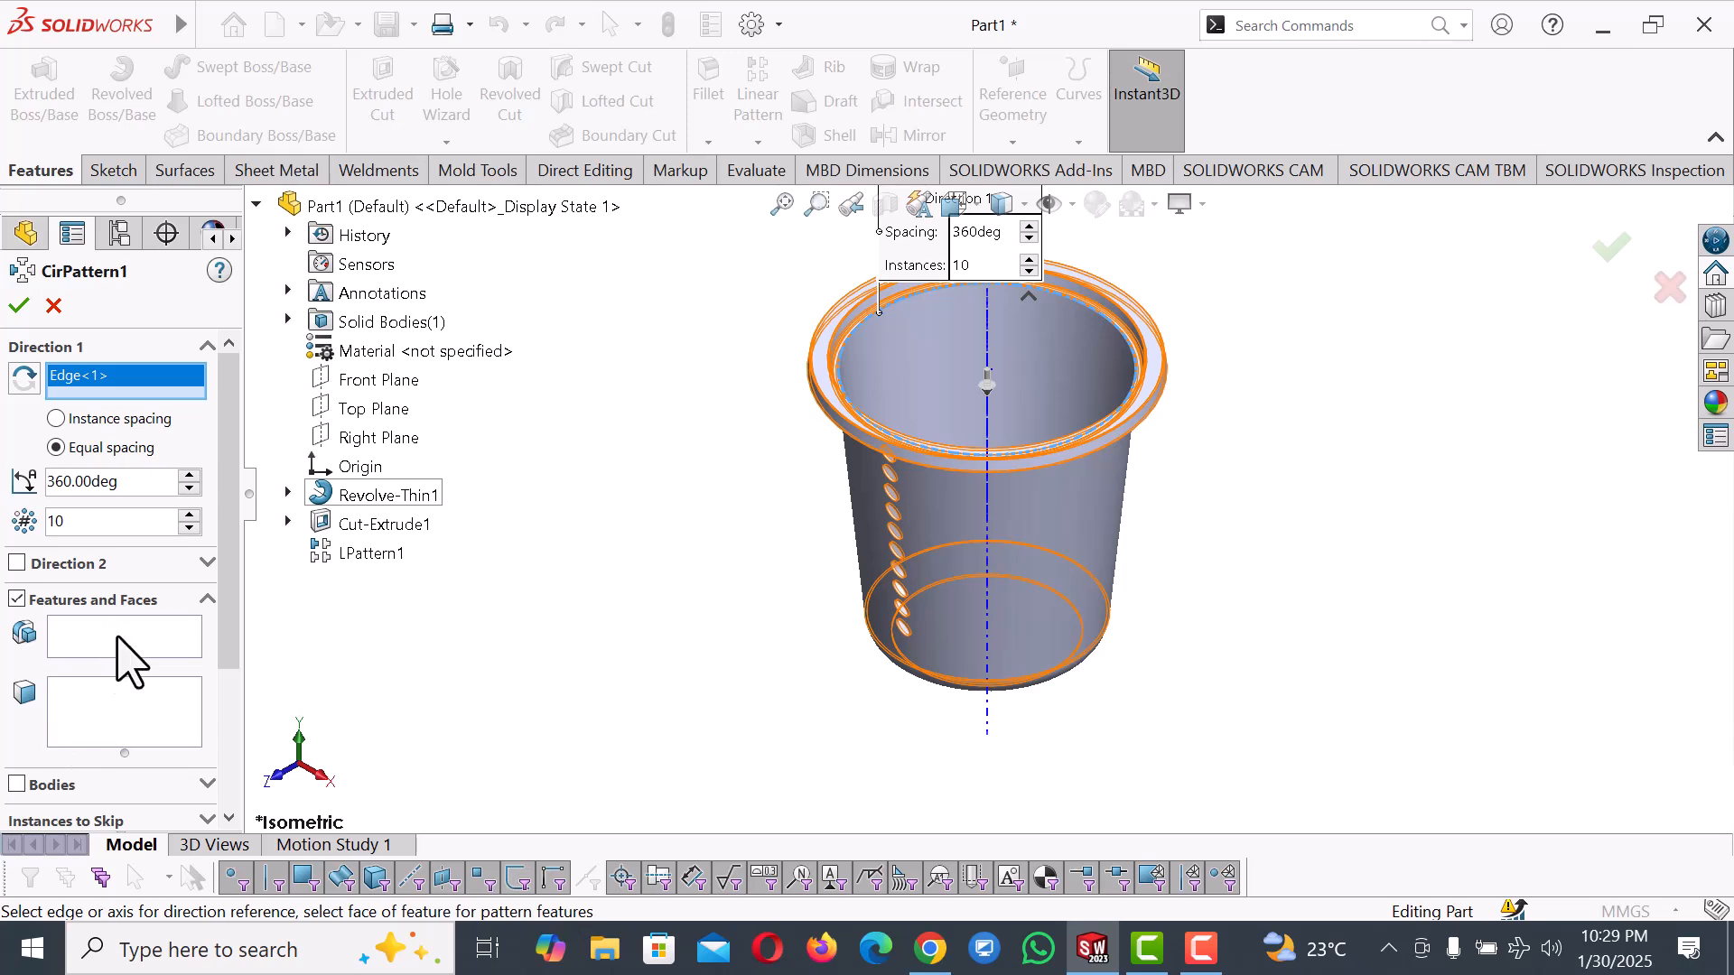
pyautogui.click(121, 659)
pyautogui.click(361, 555)
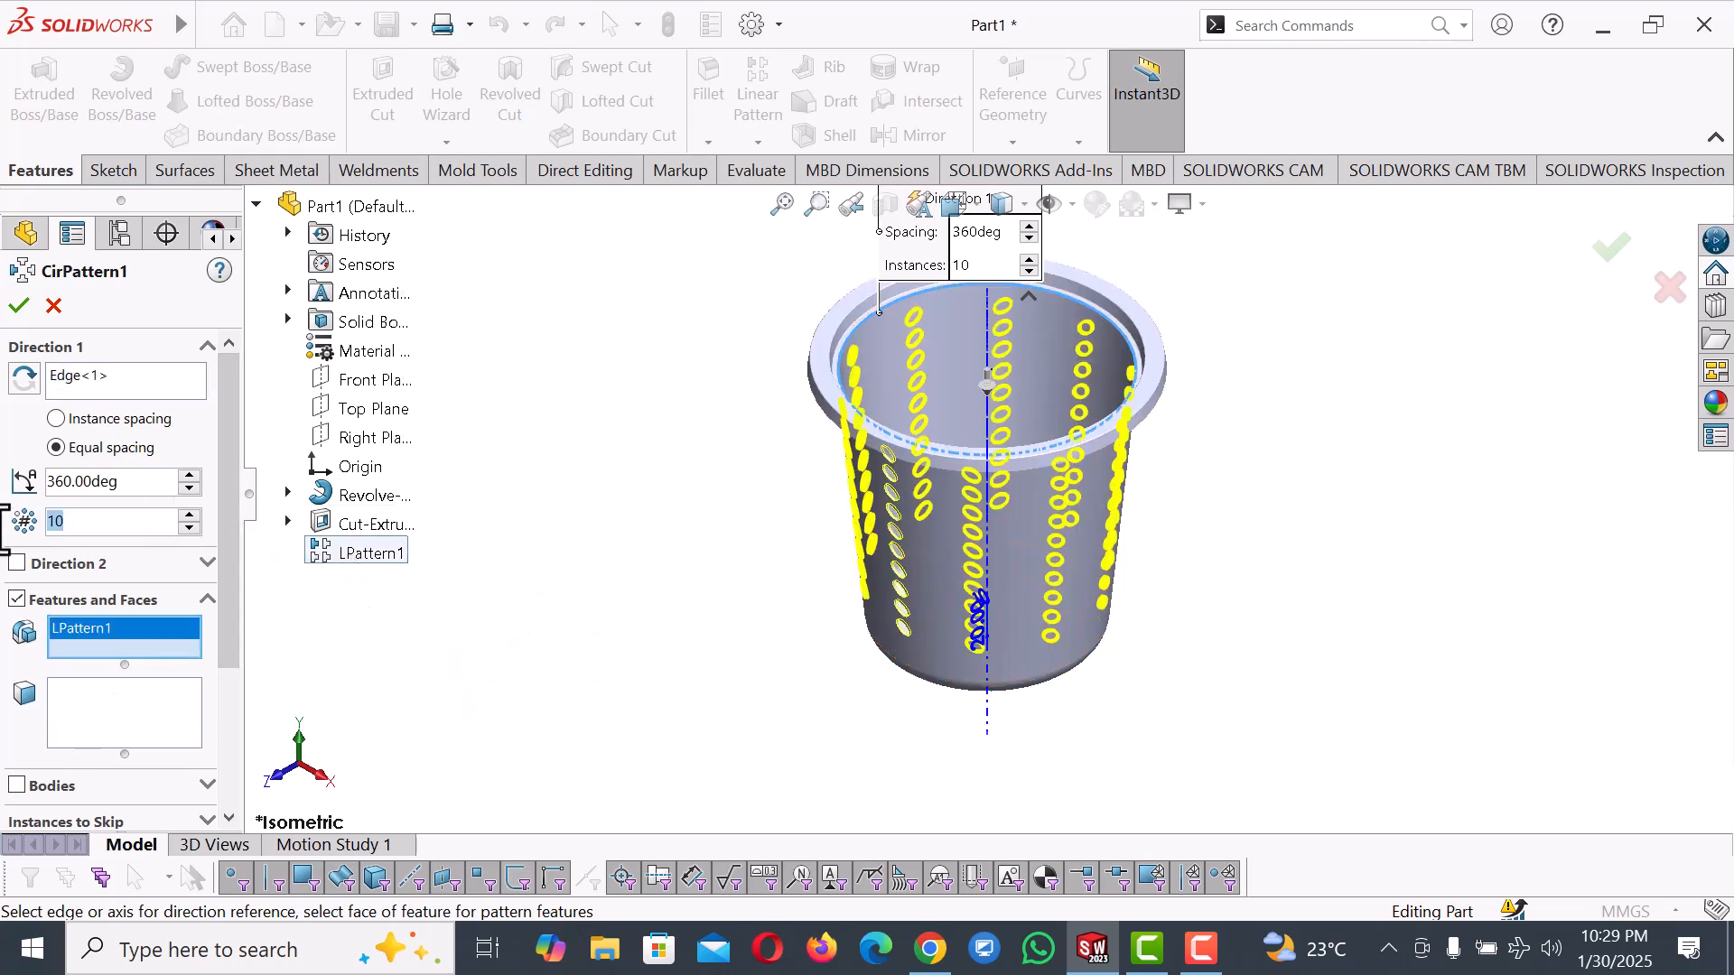
# Set the circular pattern to 32 instances and create it.
pyautogui.write('32')
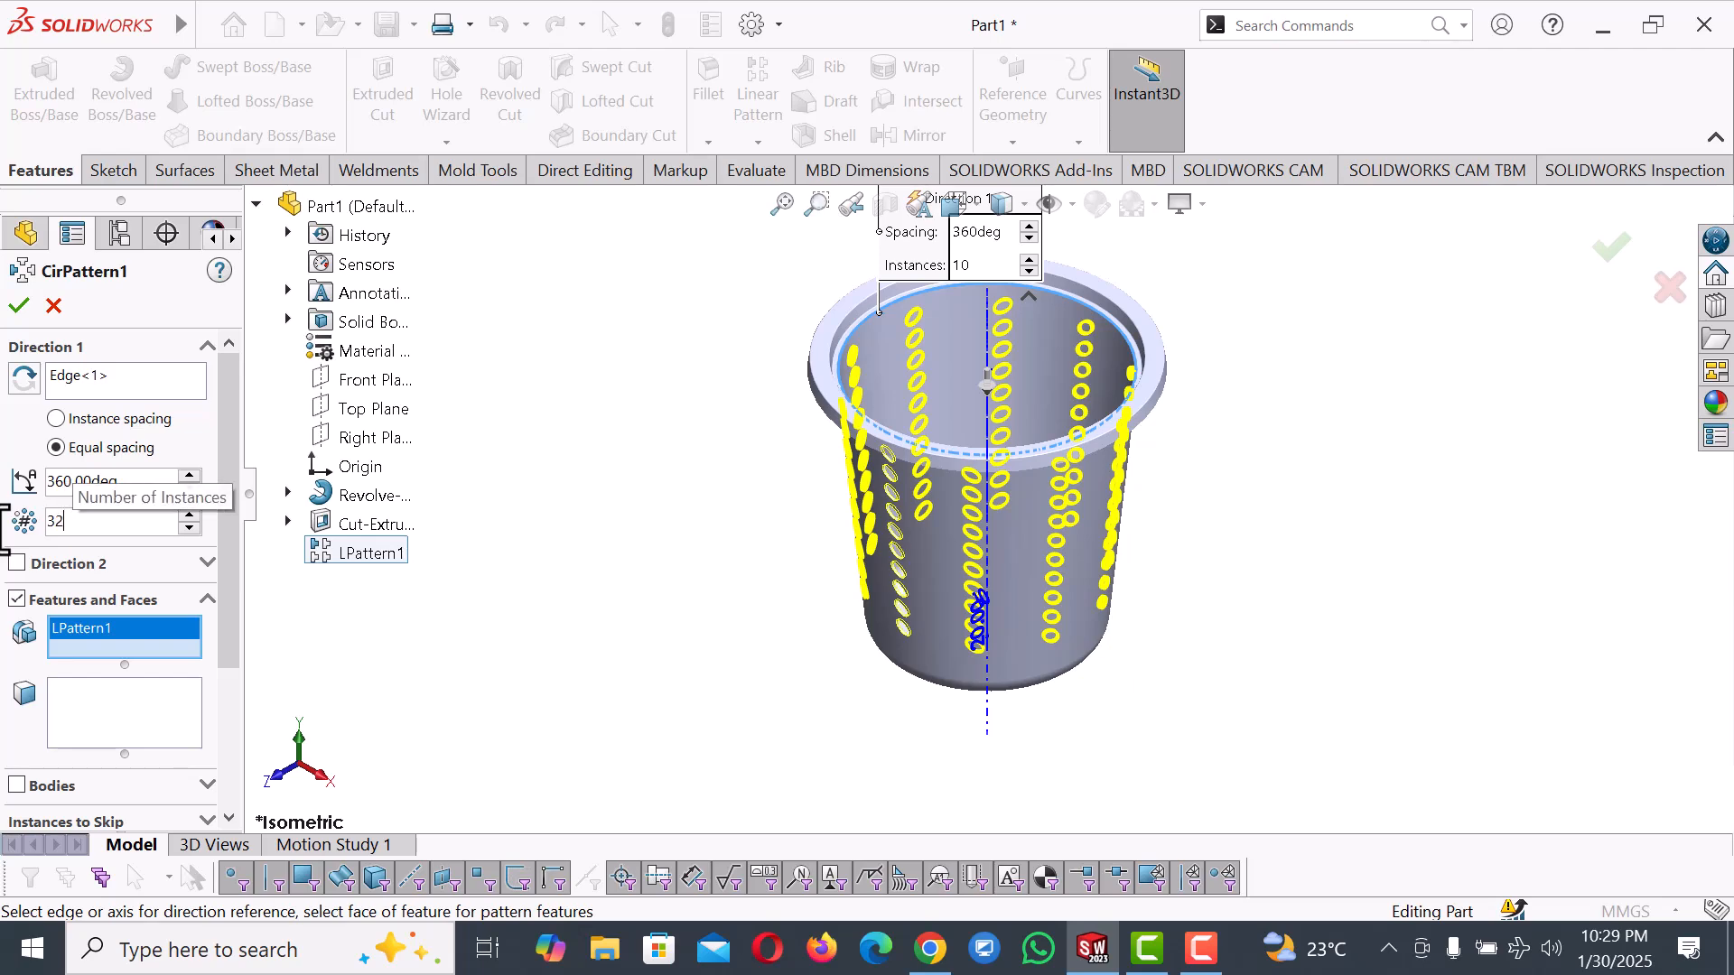
pyautogui.press('Return')
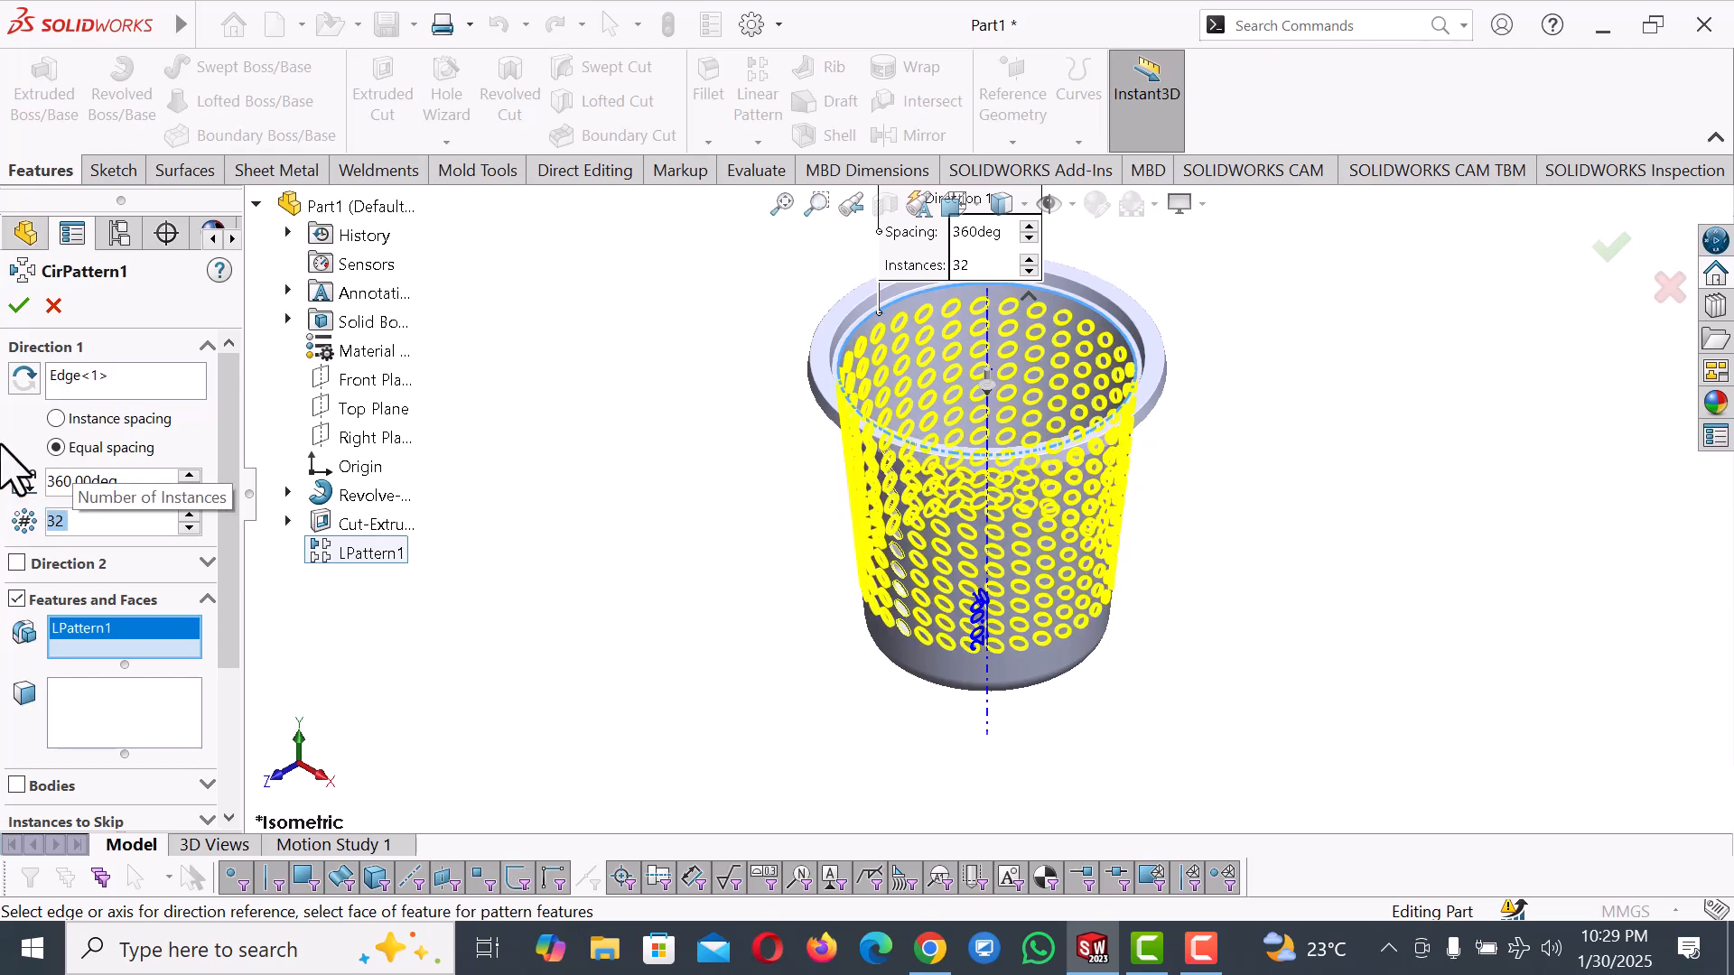
pyautogui.click(19, 306)
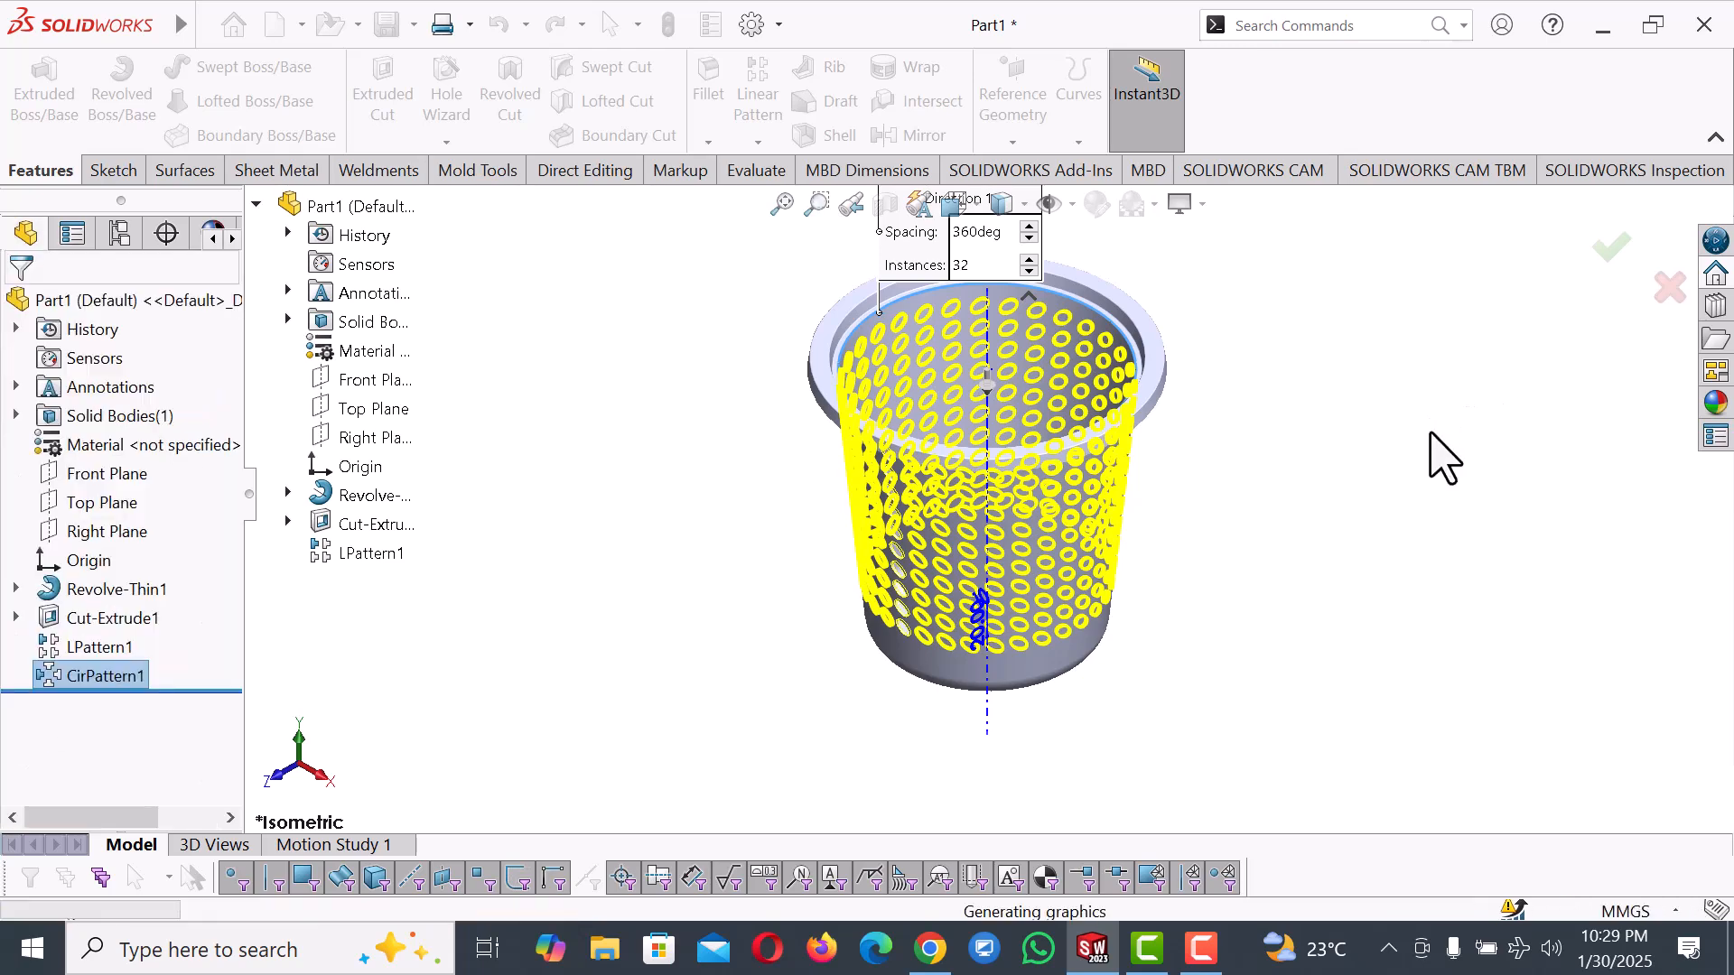
# Examine the bucket's perforated wall and rim up close and from above, then restore the isometric view.
pyautogui.scroll(1, 1427, 435)
pyautogui.scroll(-1, 1421, 439)
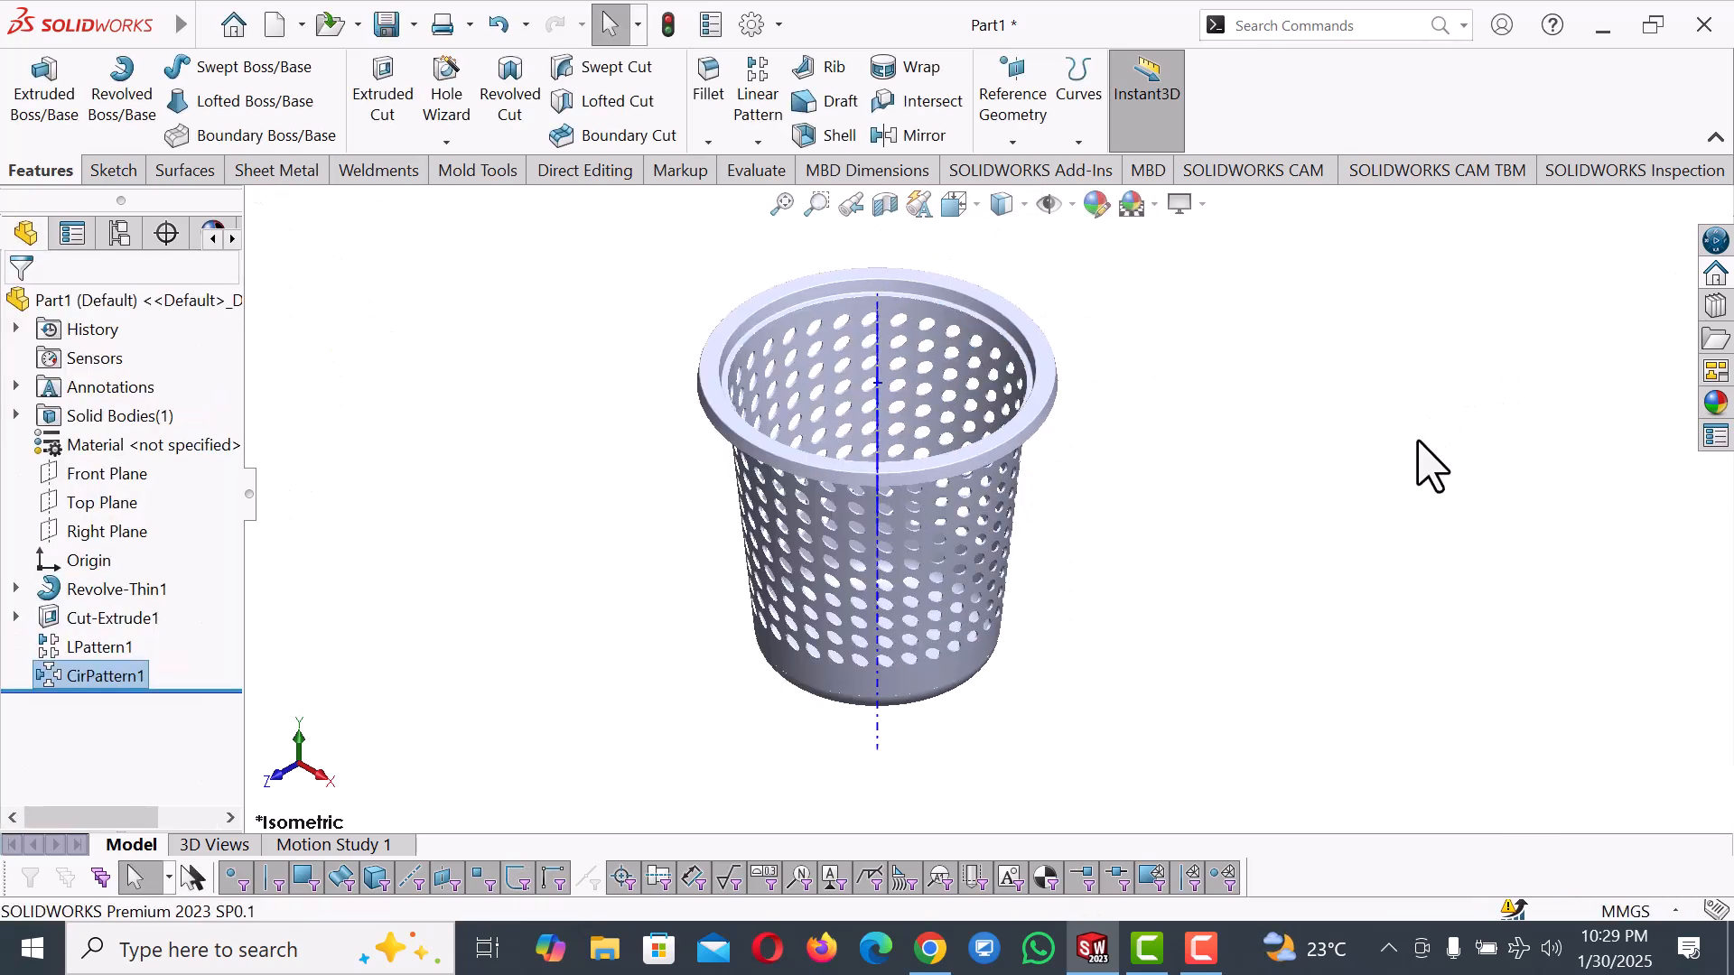
pyautogui.scroll(-5, 1007, 418)
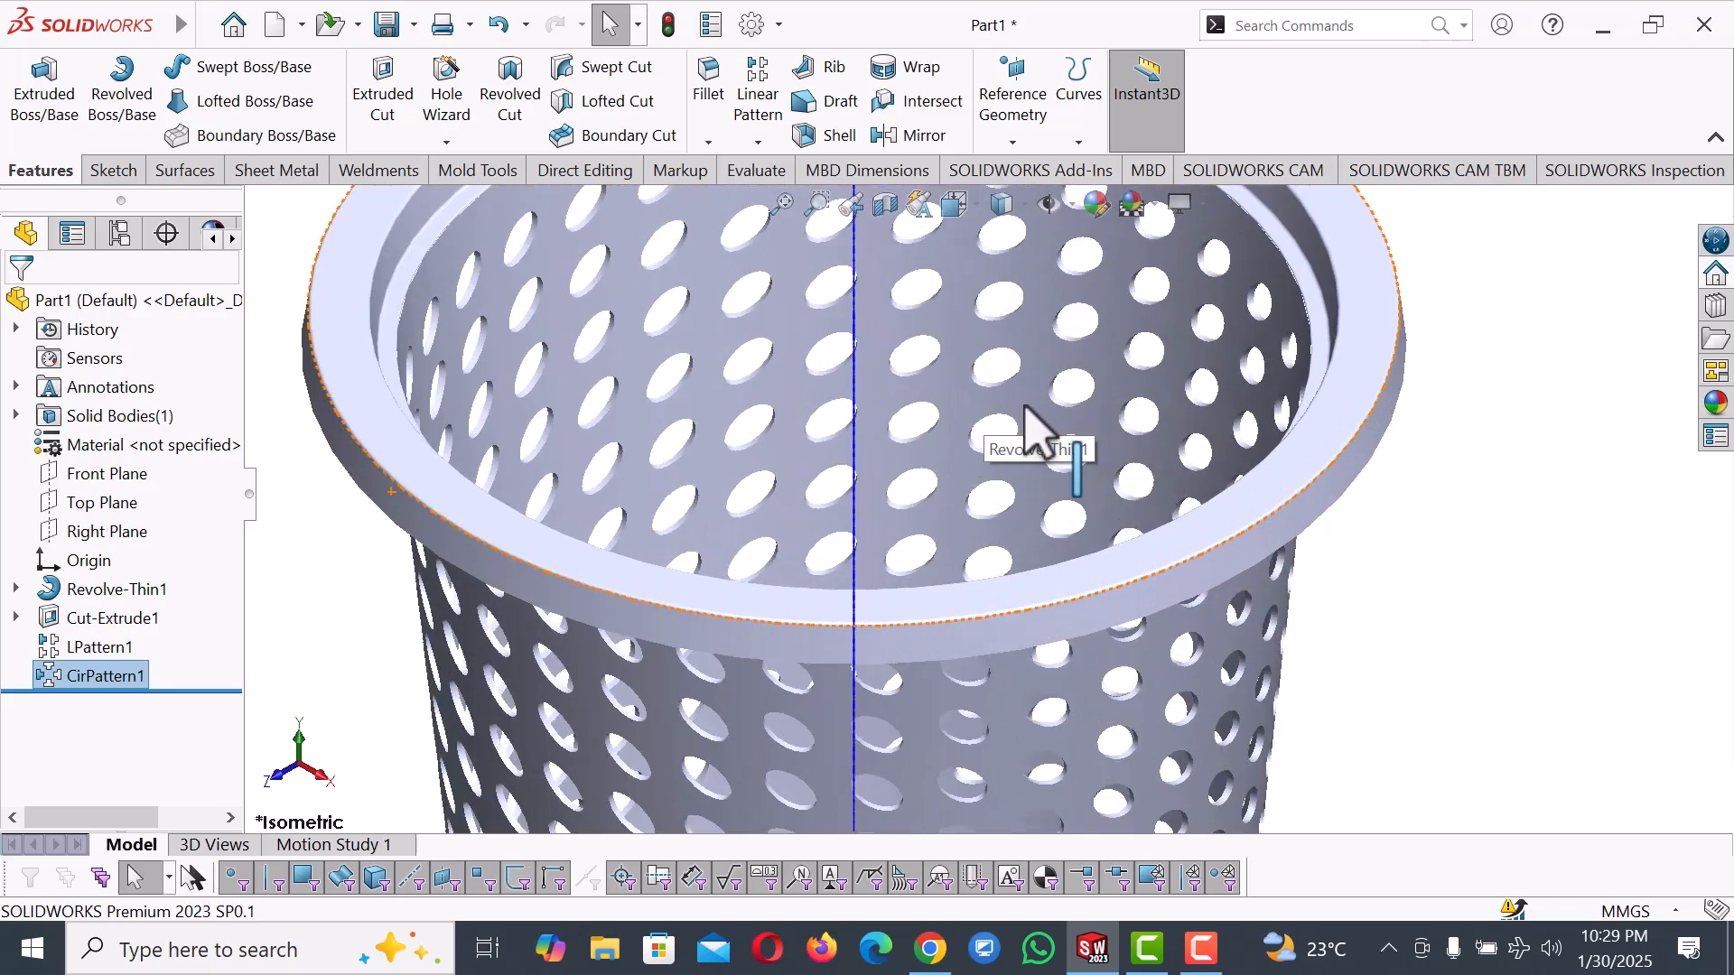
pyautogui.scroll(5, 1030, 424)
pyautogui.click(1283, 529)
pyautogui.moveTo(1282, 528); pyautogui.dragTo(1281, 655, button='middle')
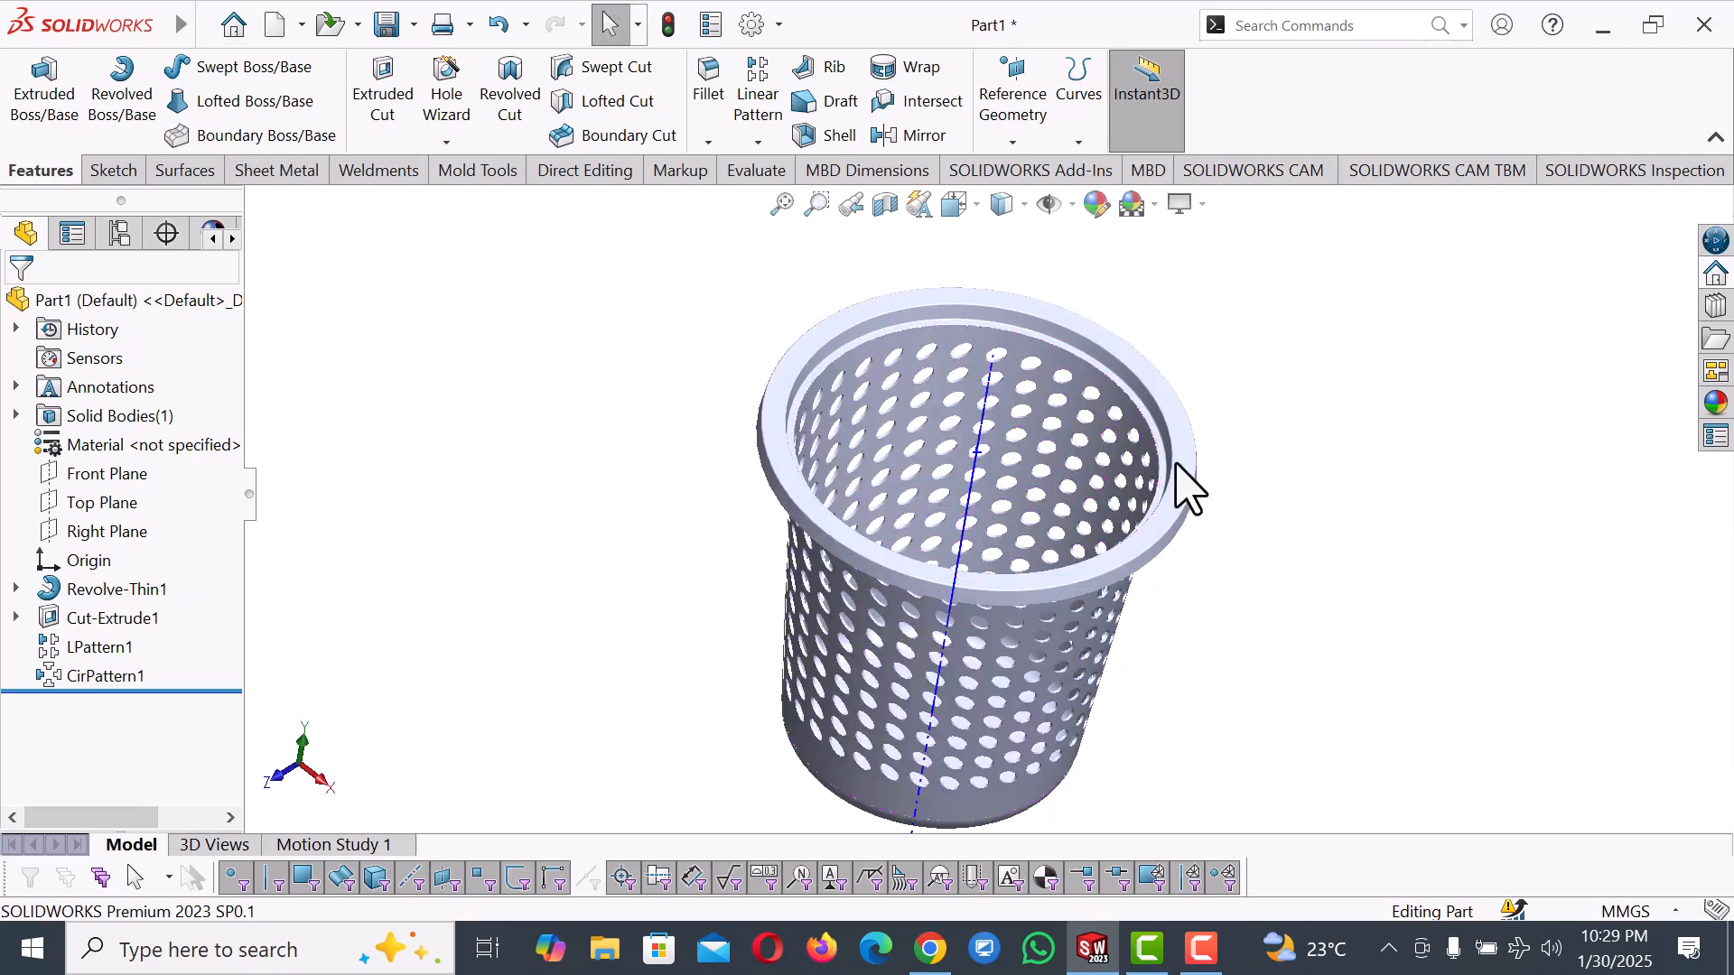
pyautogui.scroll(-5, 1194, 495)
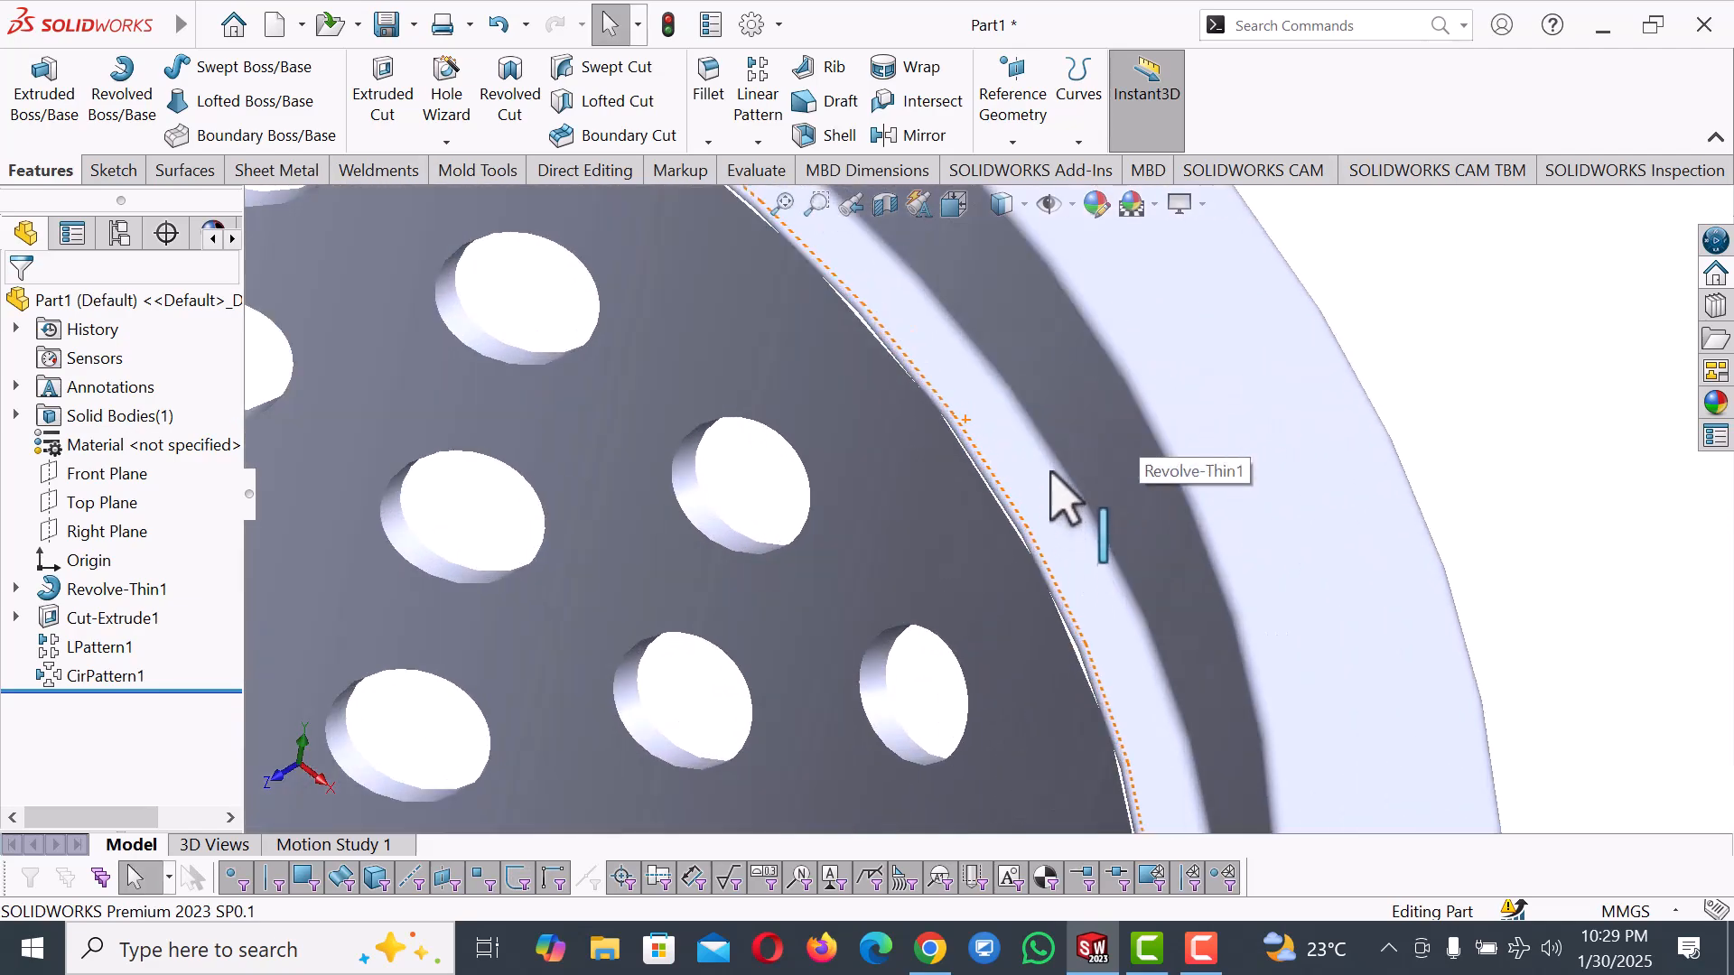
pyautogui.scroll(3, 1055, 476)
pyautogui.scroll(2, 1066, 496)
pyautogui.press('space')
pyautogui.click(305, 99)
pyautogui.click(316, 128)
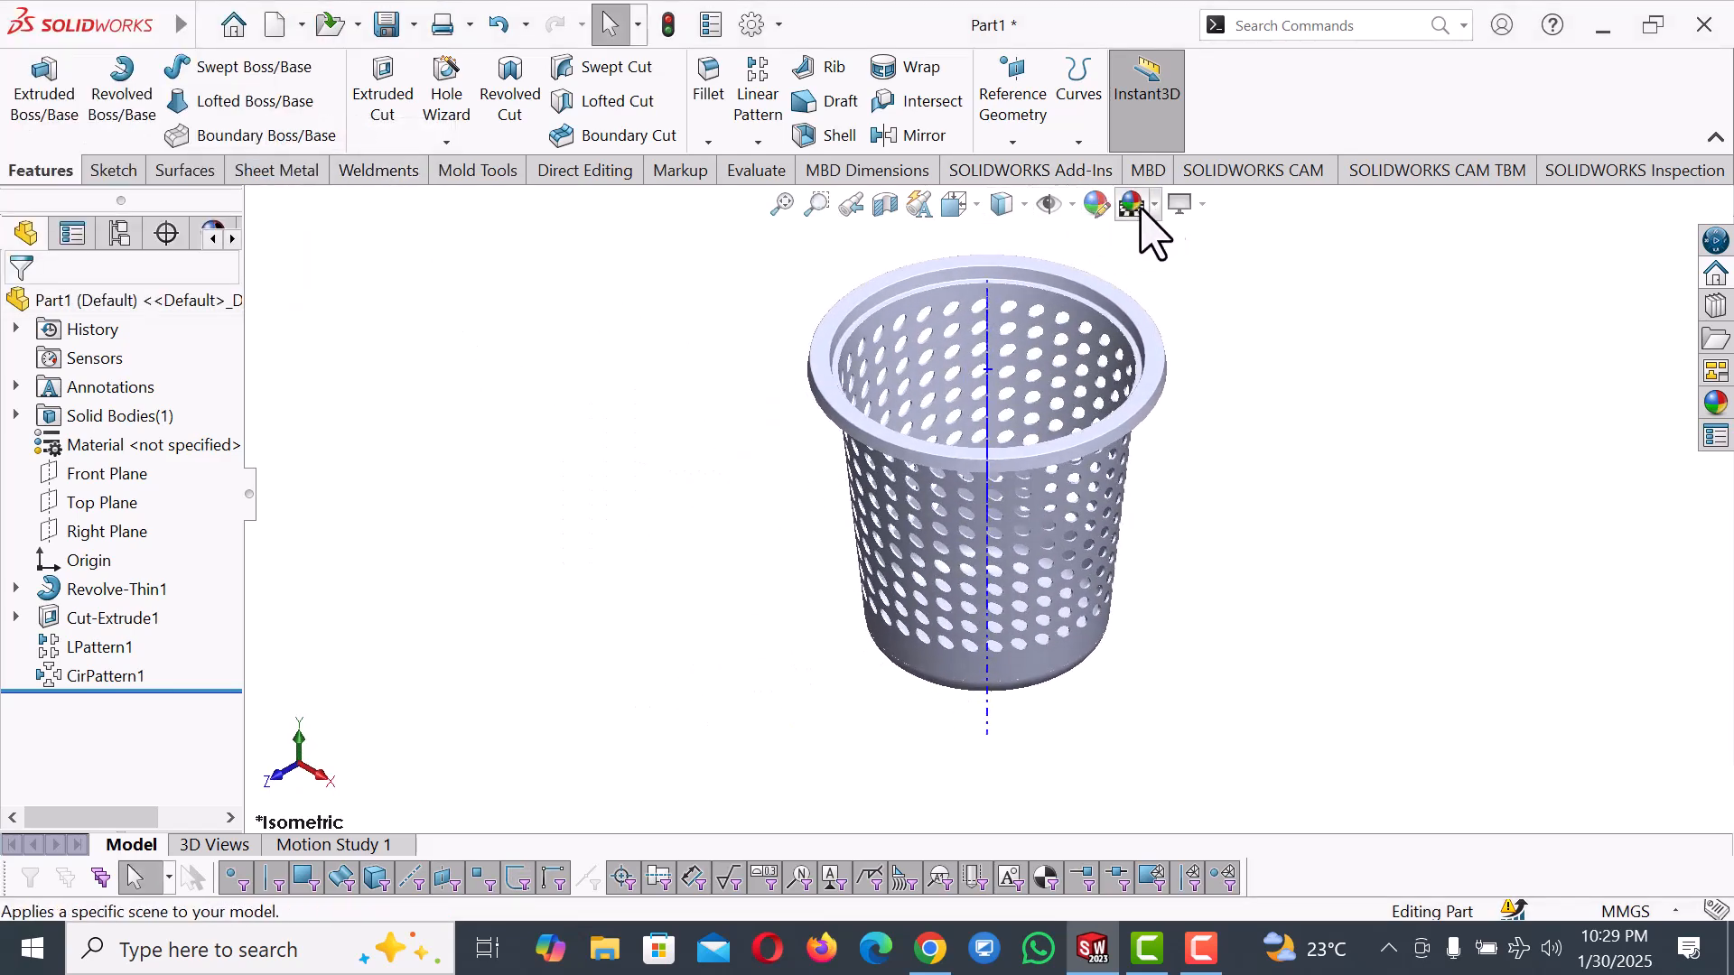
# Hide the temporary axes, check the bucket from the side and return it to isometric view.
pyautogui.click(1075, 208)
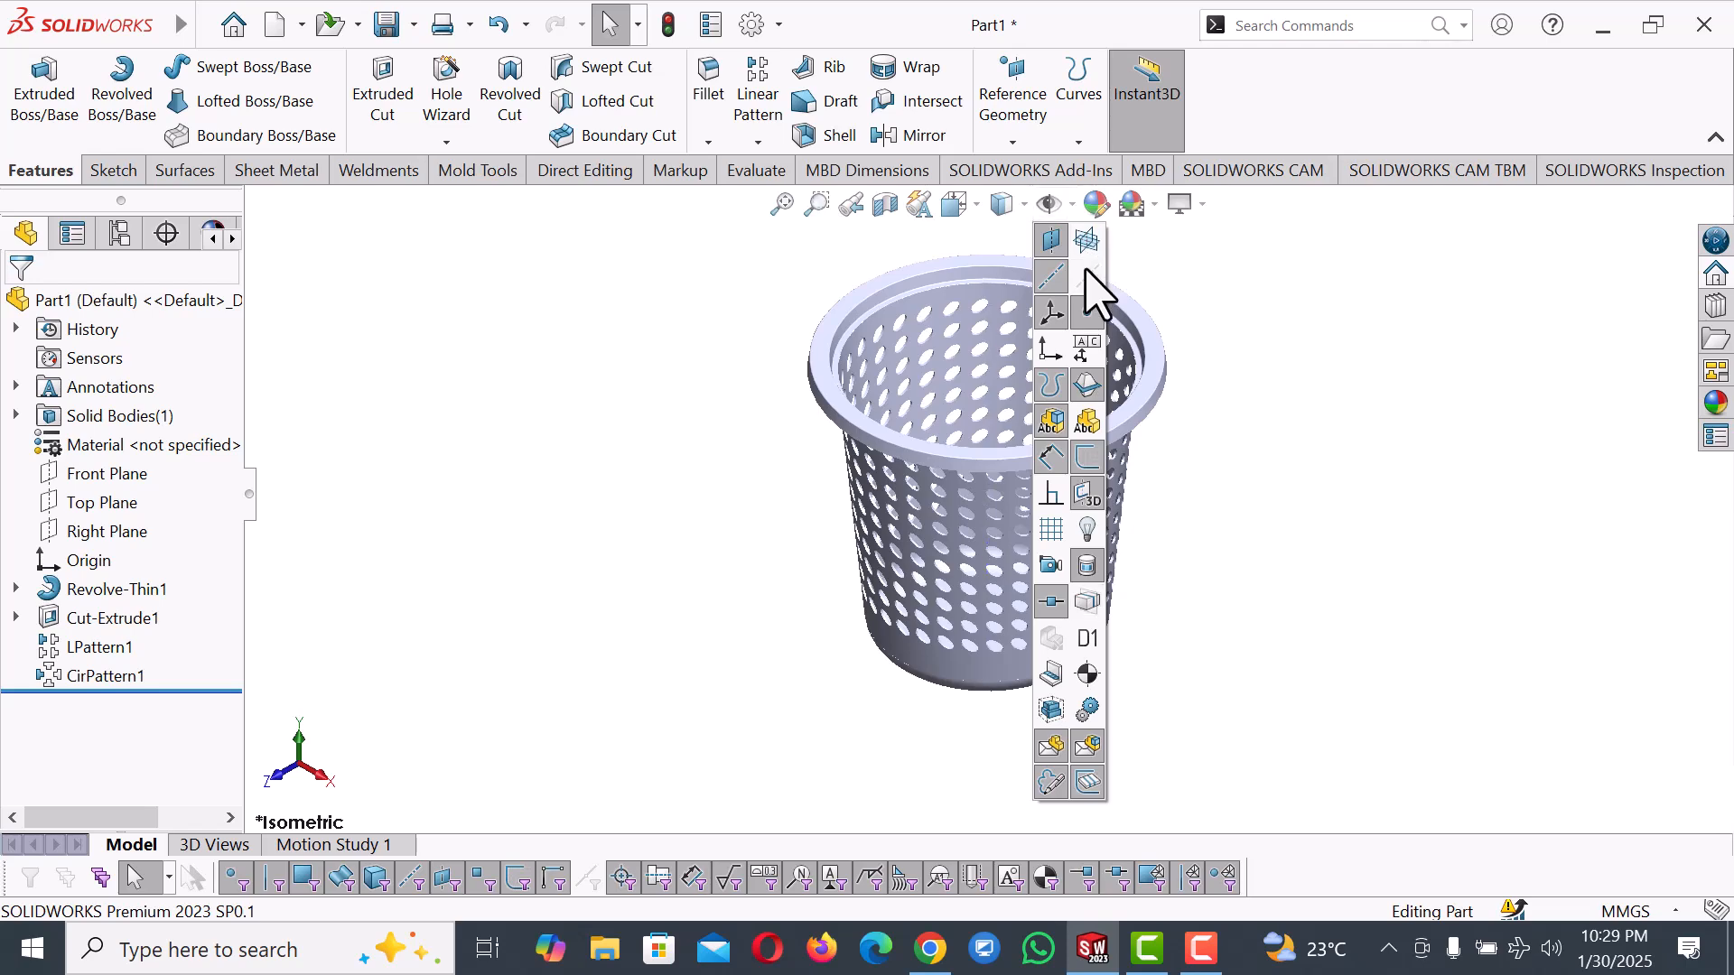
pyautogui.click(1088, 384)
pyautogui.moveTo(1370, 449); pyautogui.dragTo(1343, 340, button='middle')
pyautogui.scroll(4, 1300, 426)
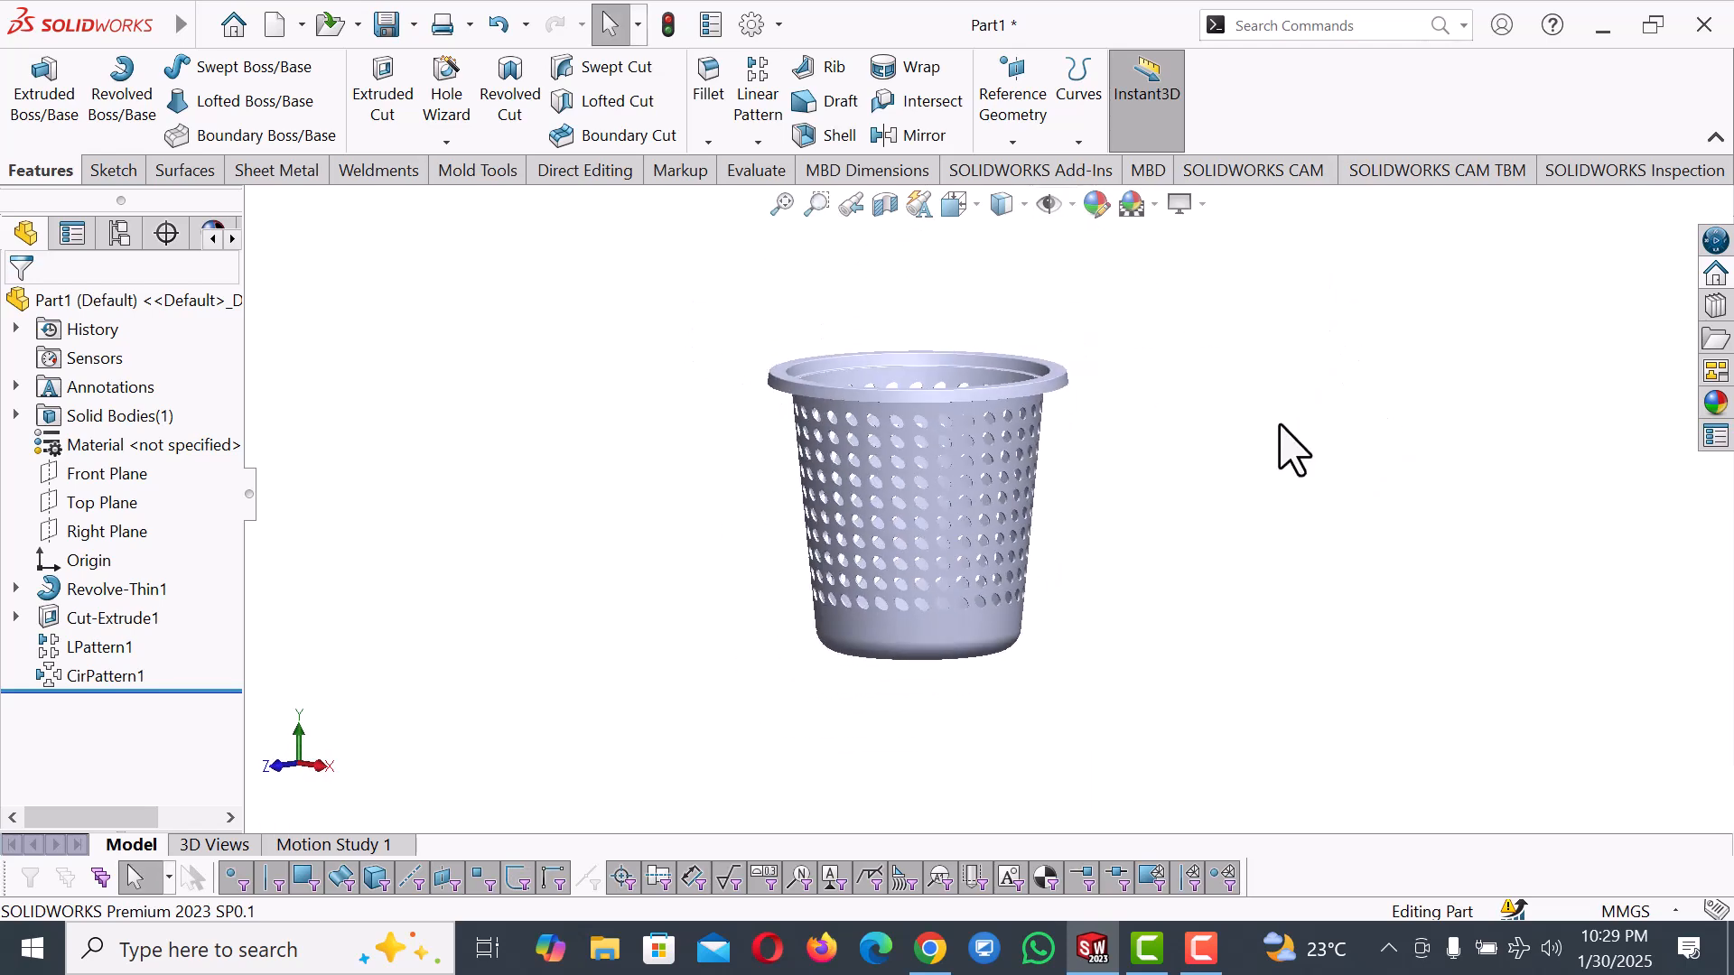
pyautogui.press('space')
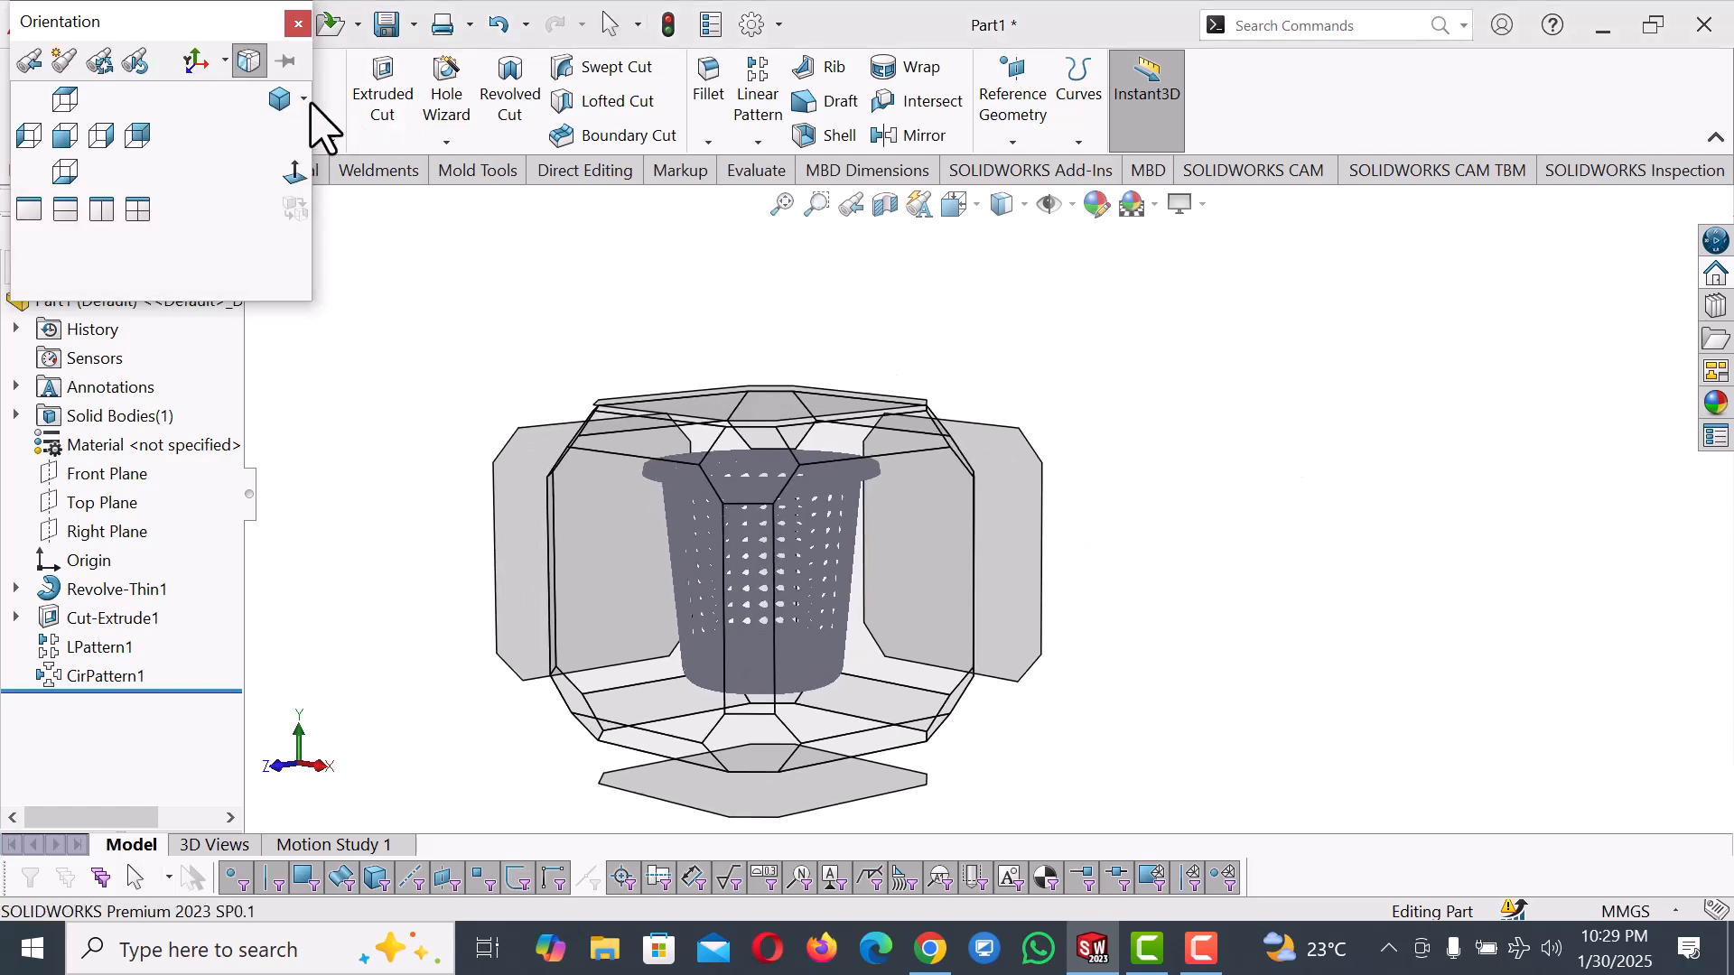
pyautogui.click(303, 98)
pyautogui.click(274, 136)
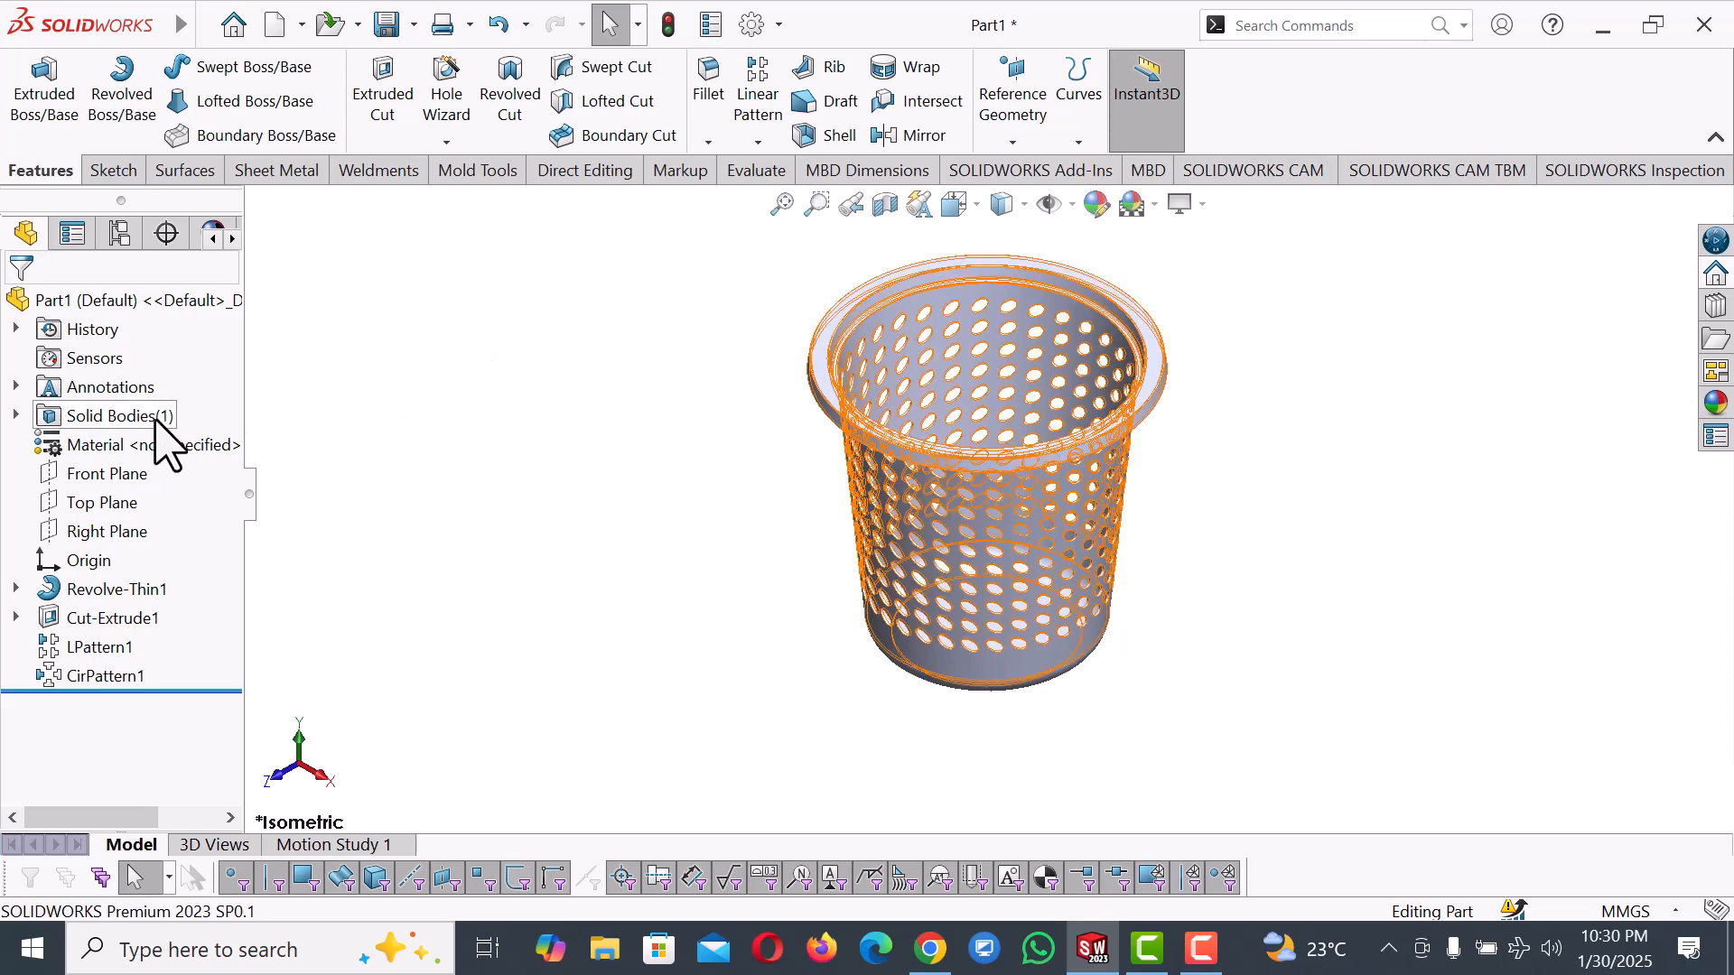
# Open the material library for the part and expand the Plastics category.
pyautogui.rightClick(164, 458)
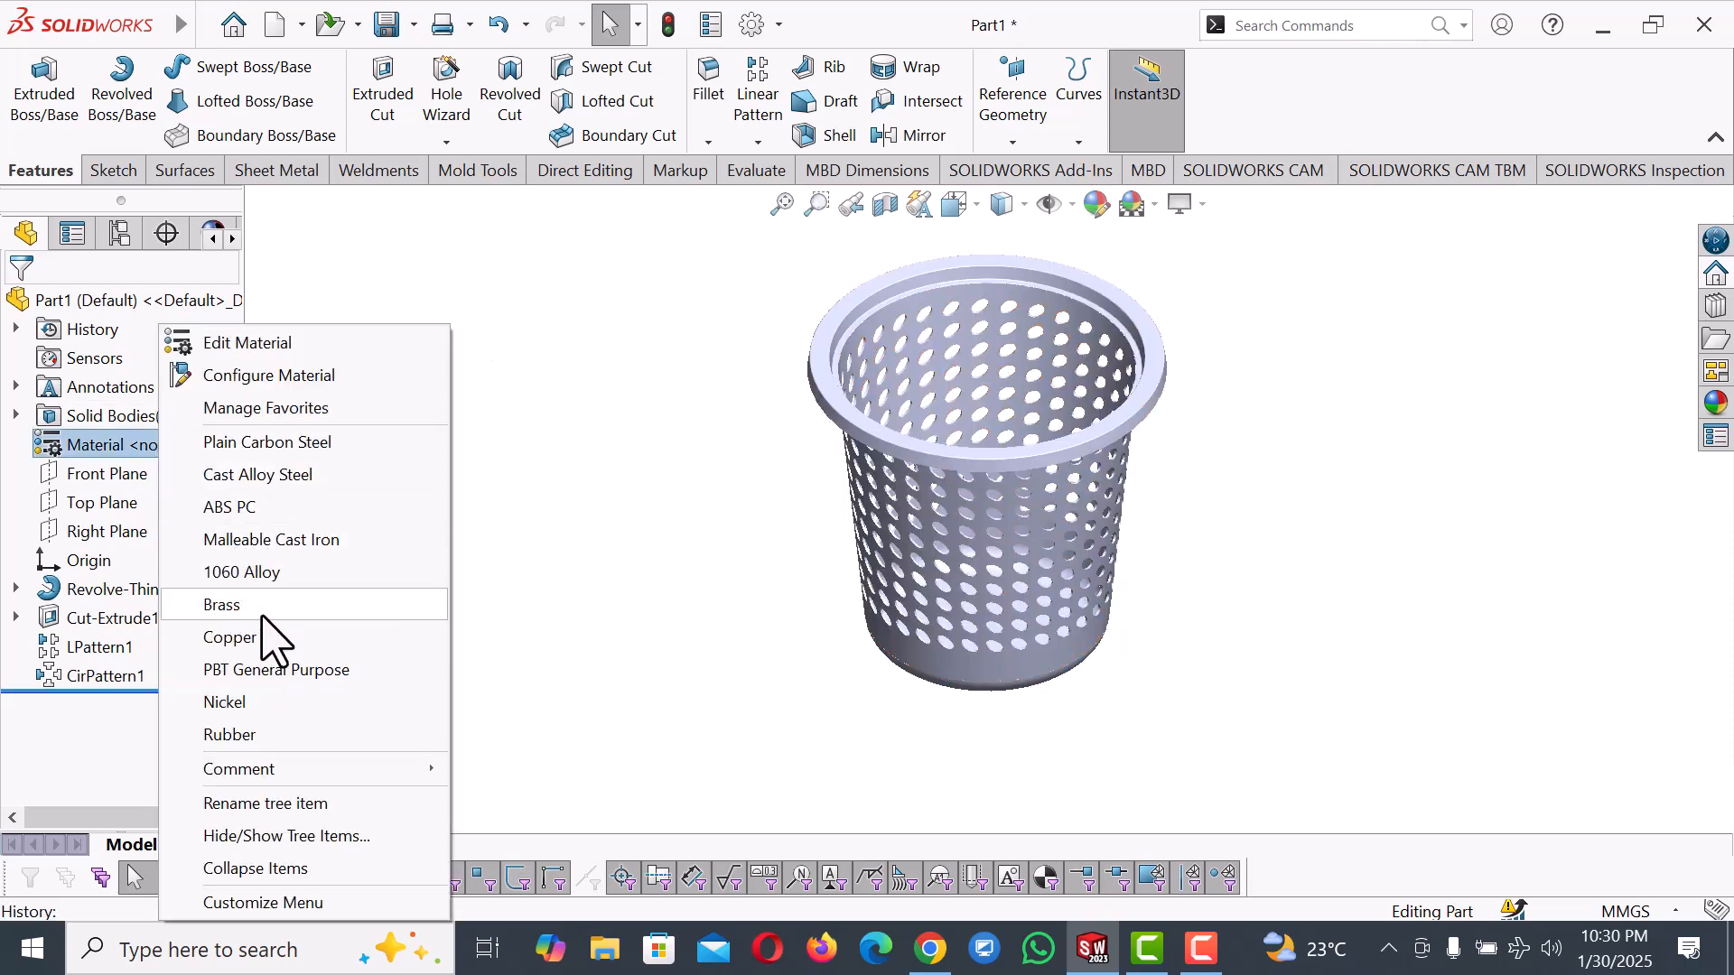
pyautogui.click(318, 347)
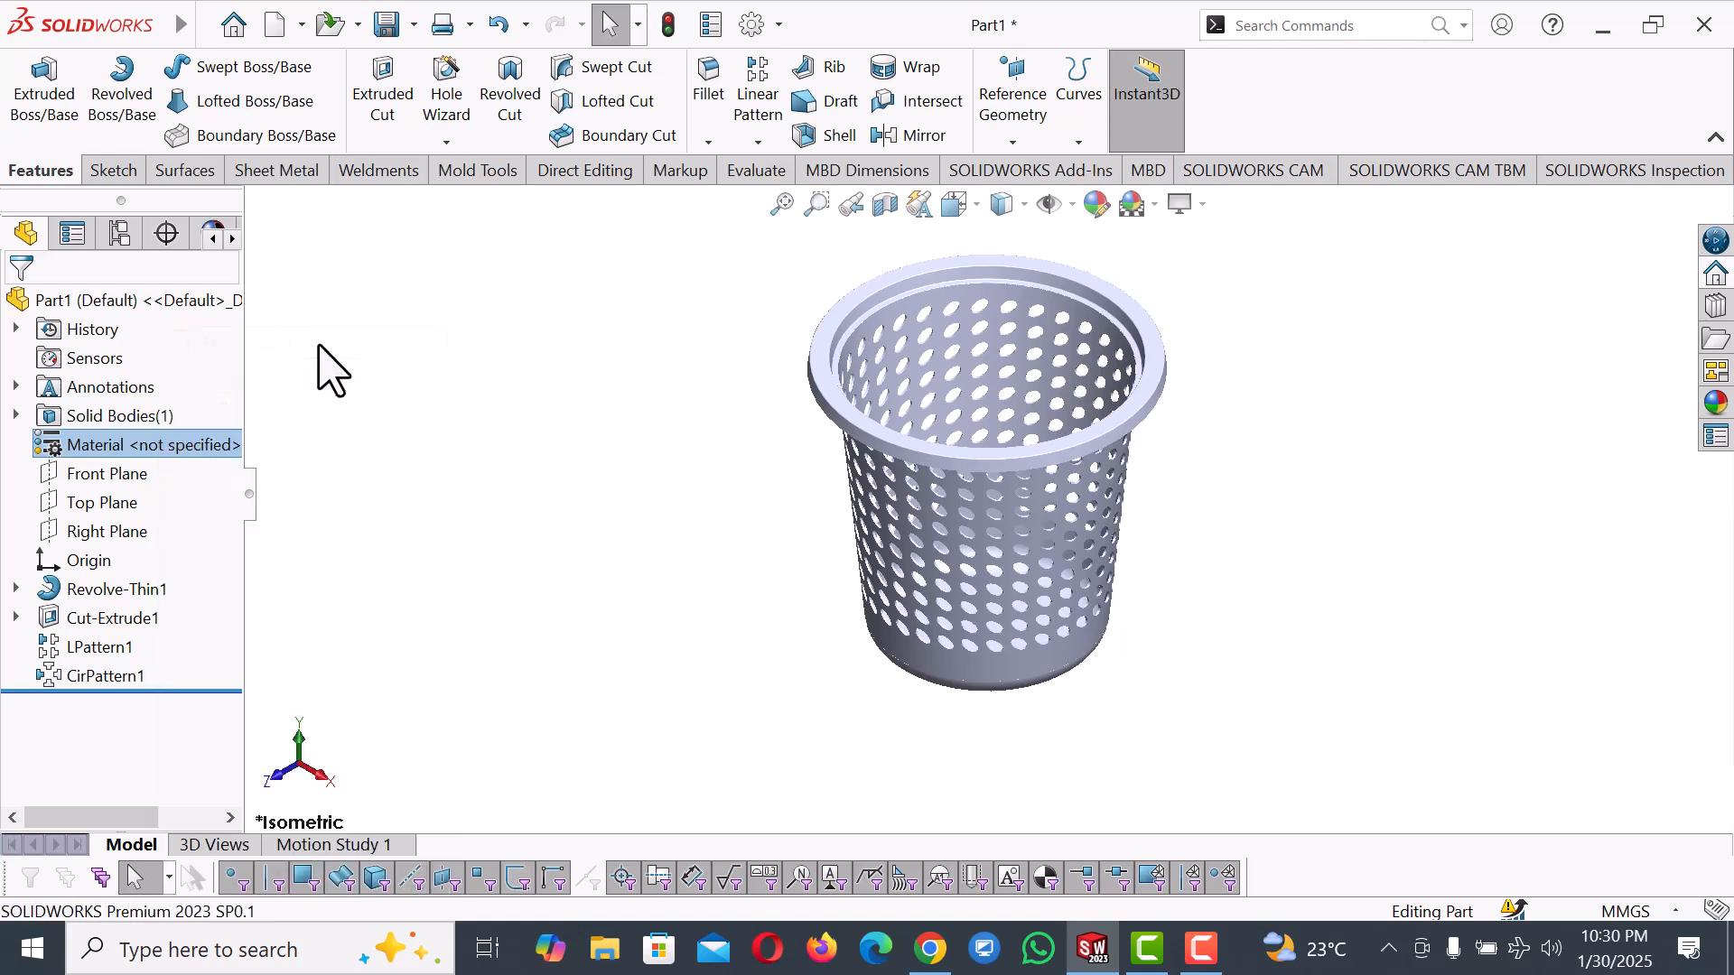
pyautogui.scroll(-8, 554, 356)
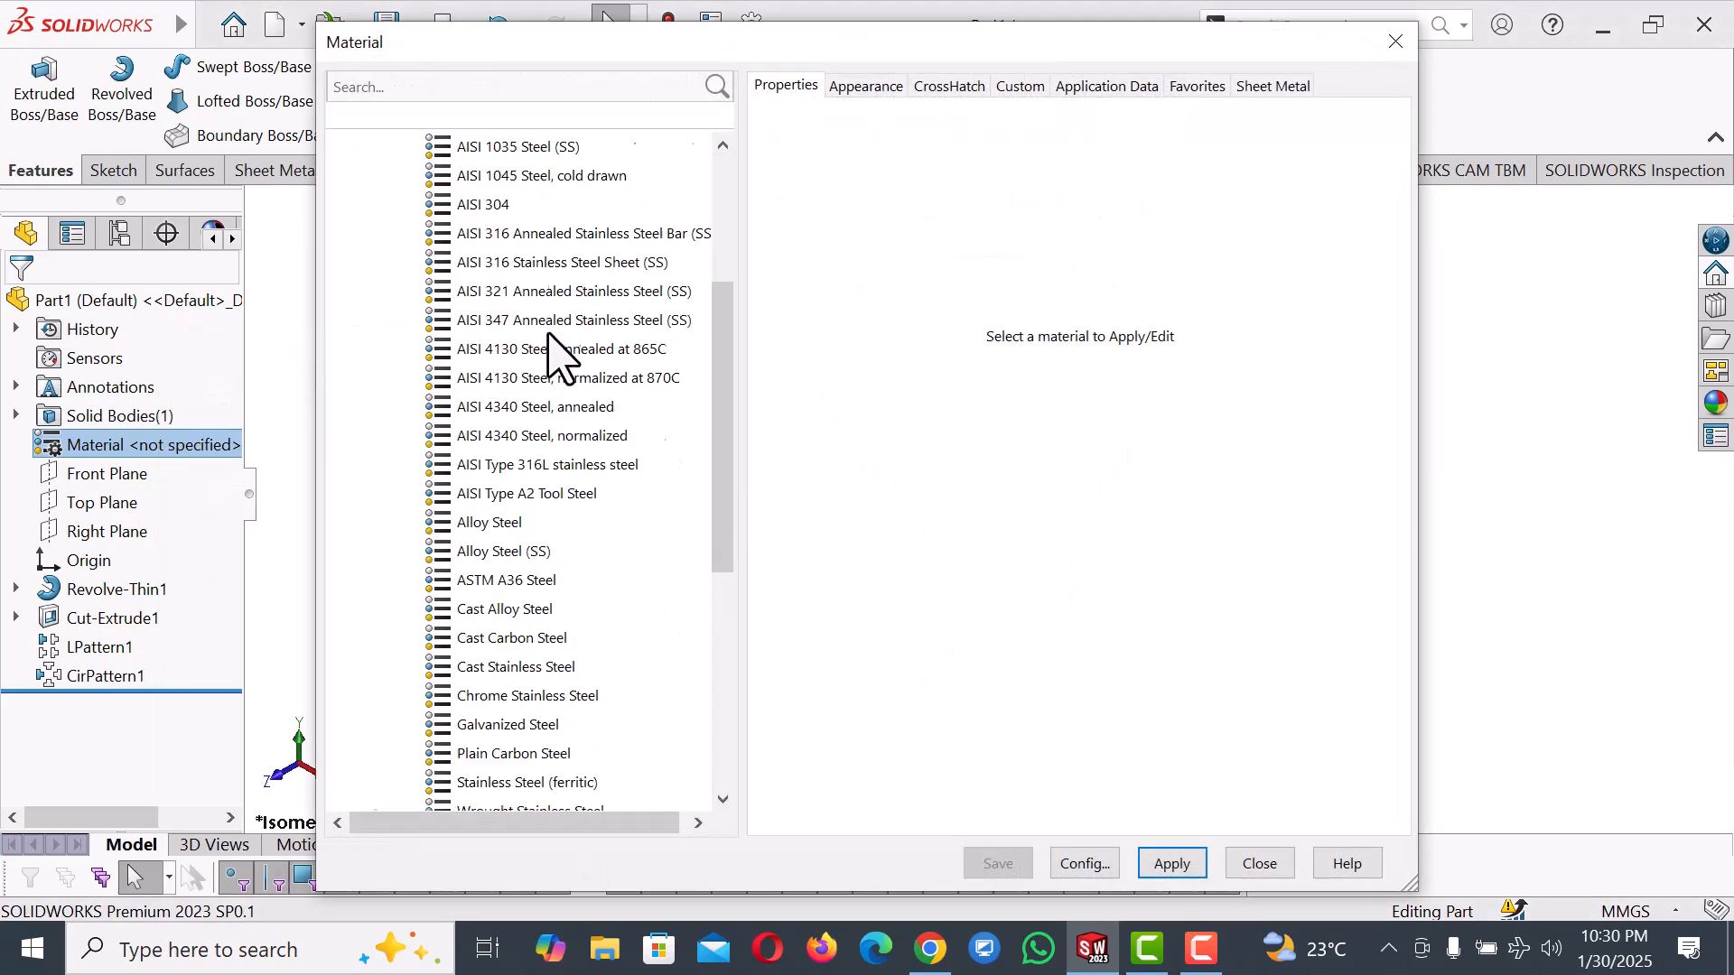
pyautogui.scroll(-1, 555, 353)
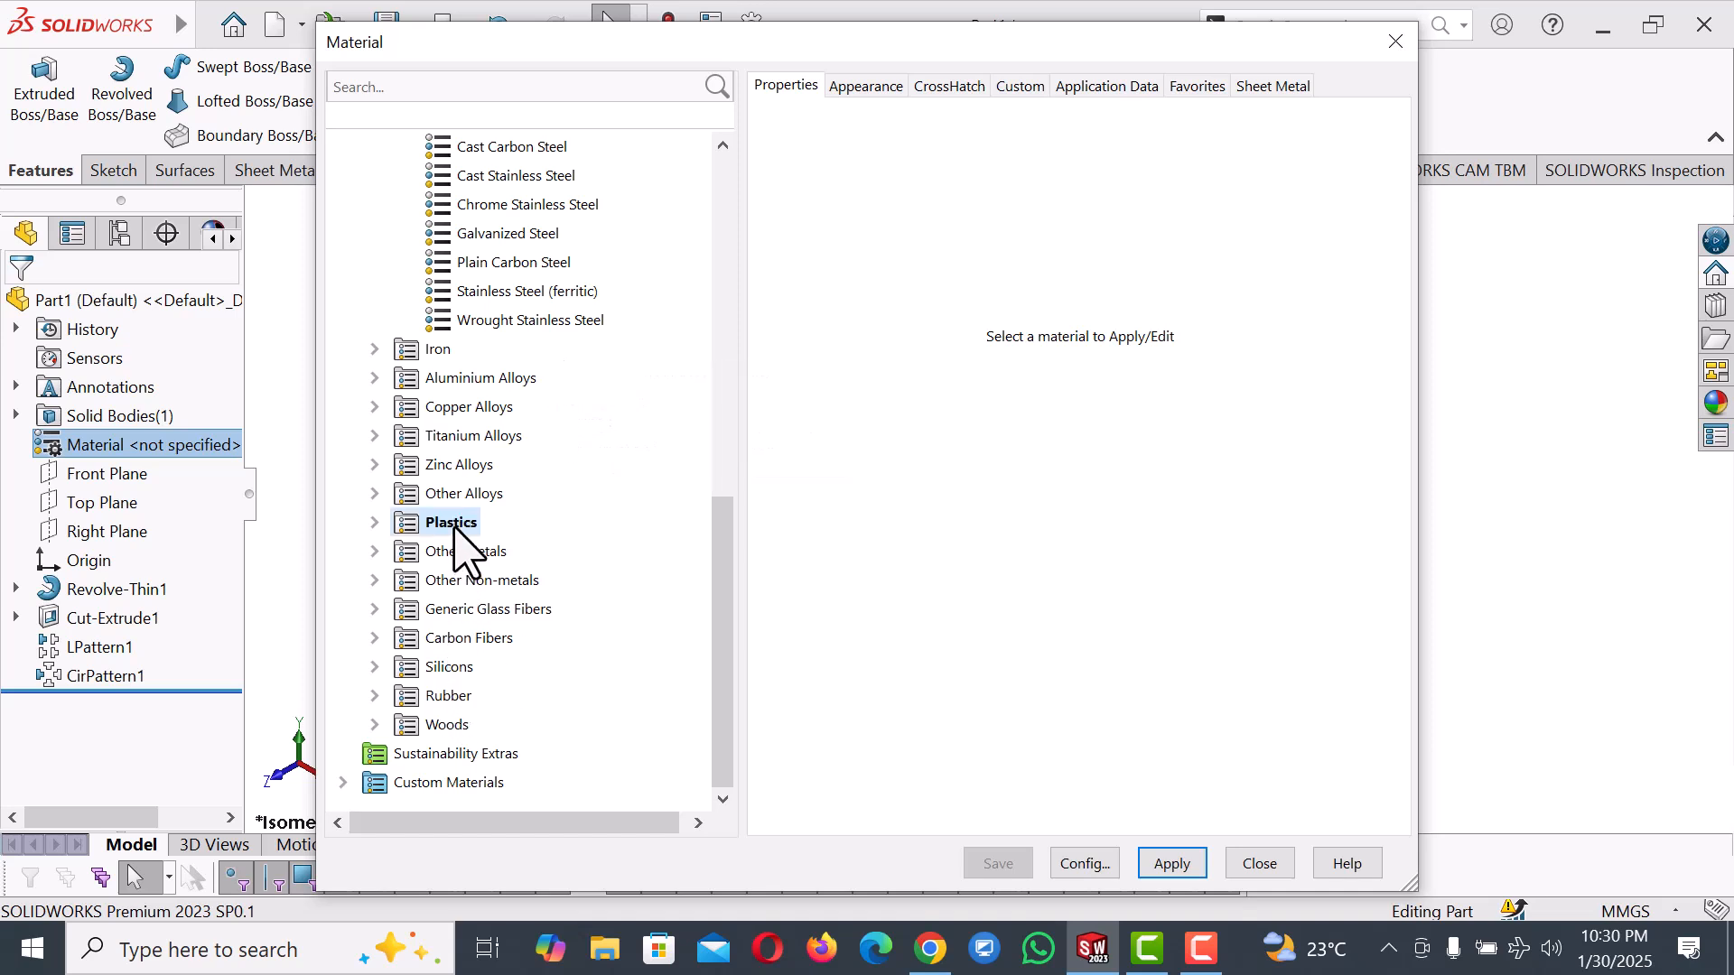
pyautogui.click(376, 524)
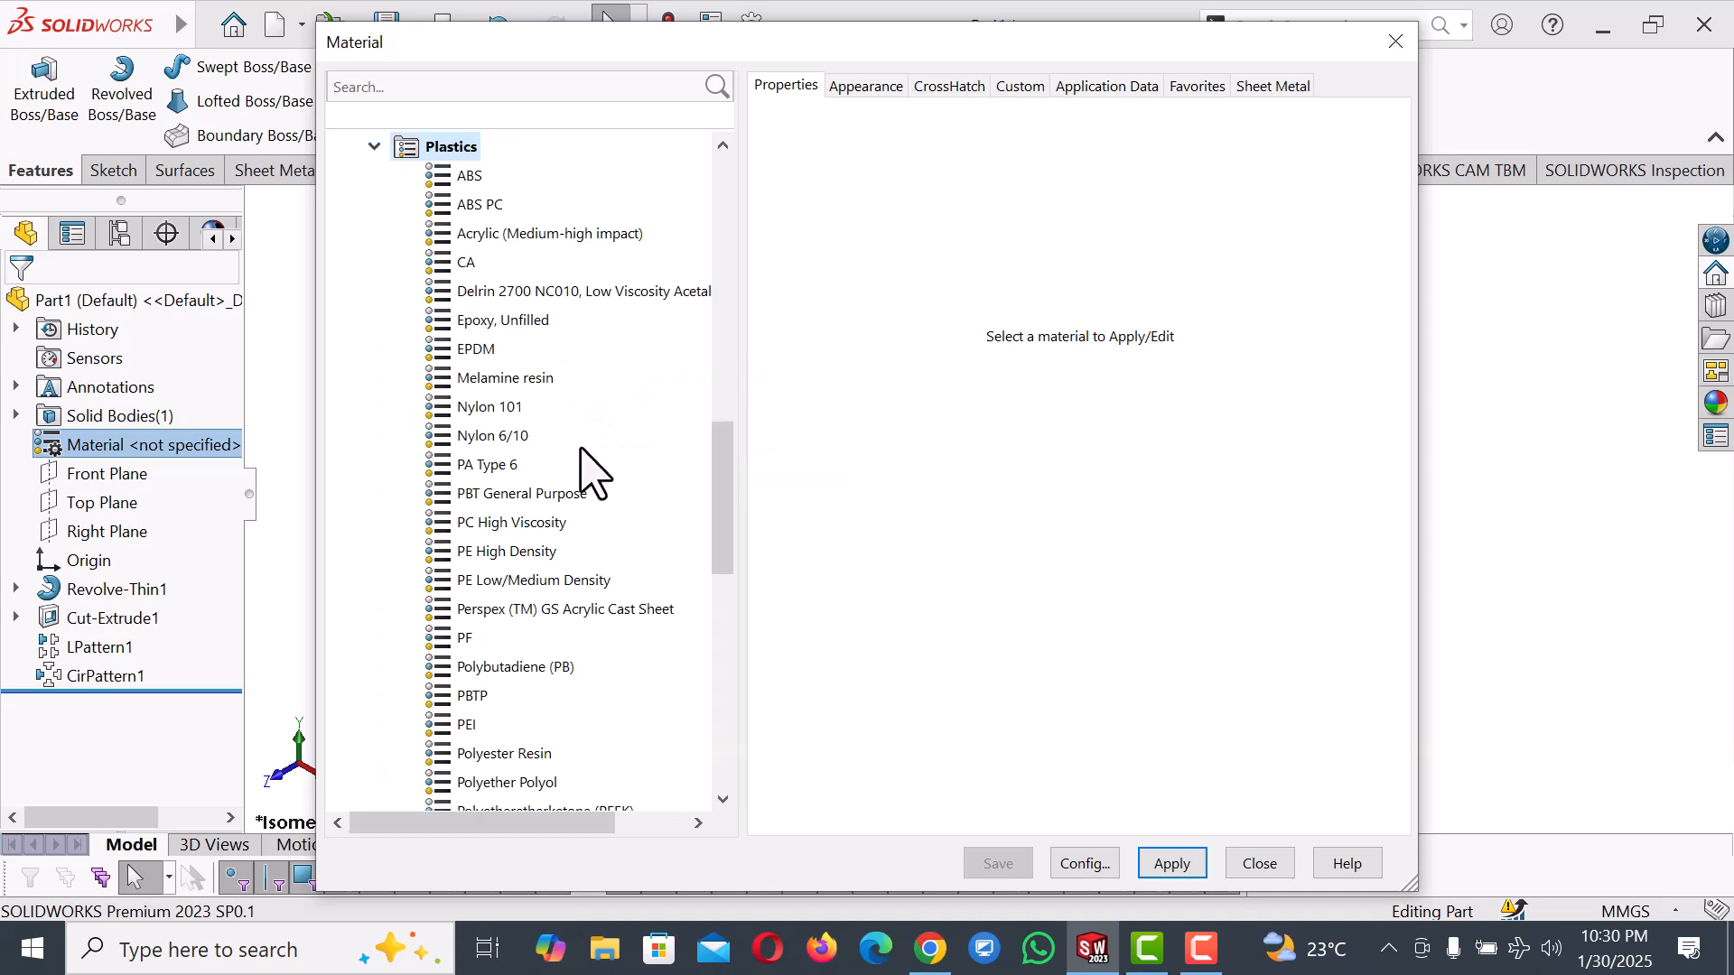
# Apply the plastic material PPE to the part and close the material library.
pyautogui.scroll(-1, 582, 468)
pyautogui.scroll(-2, 553, 621)
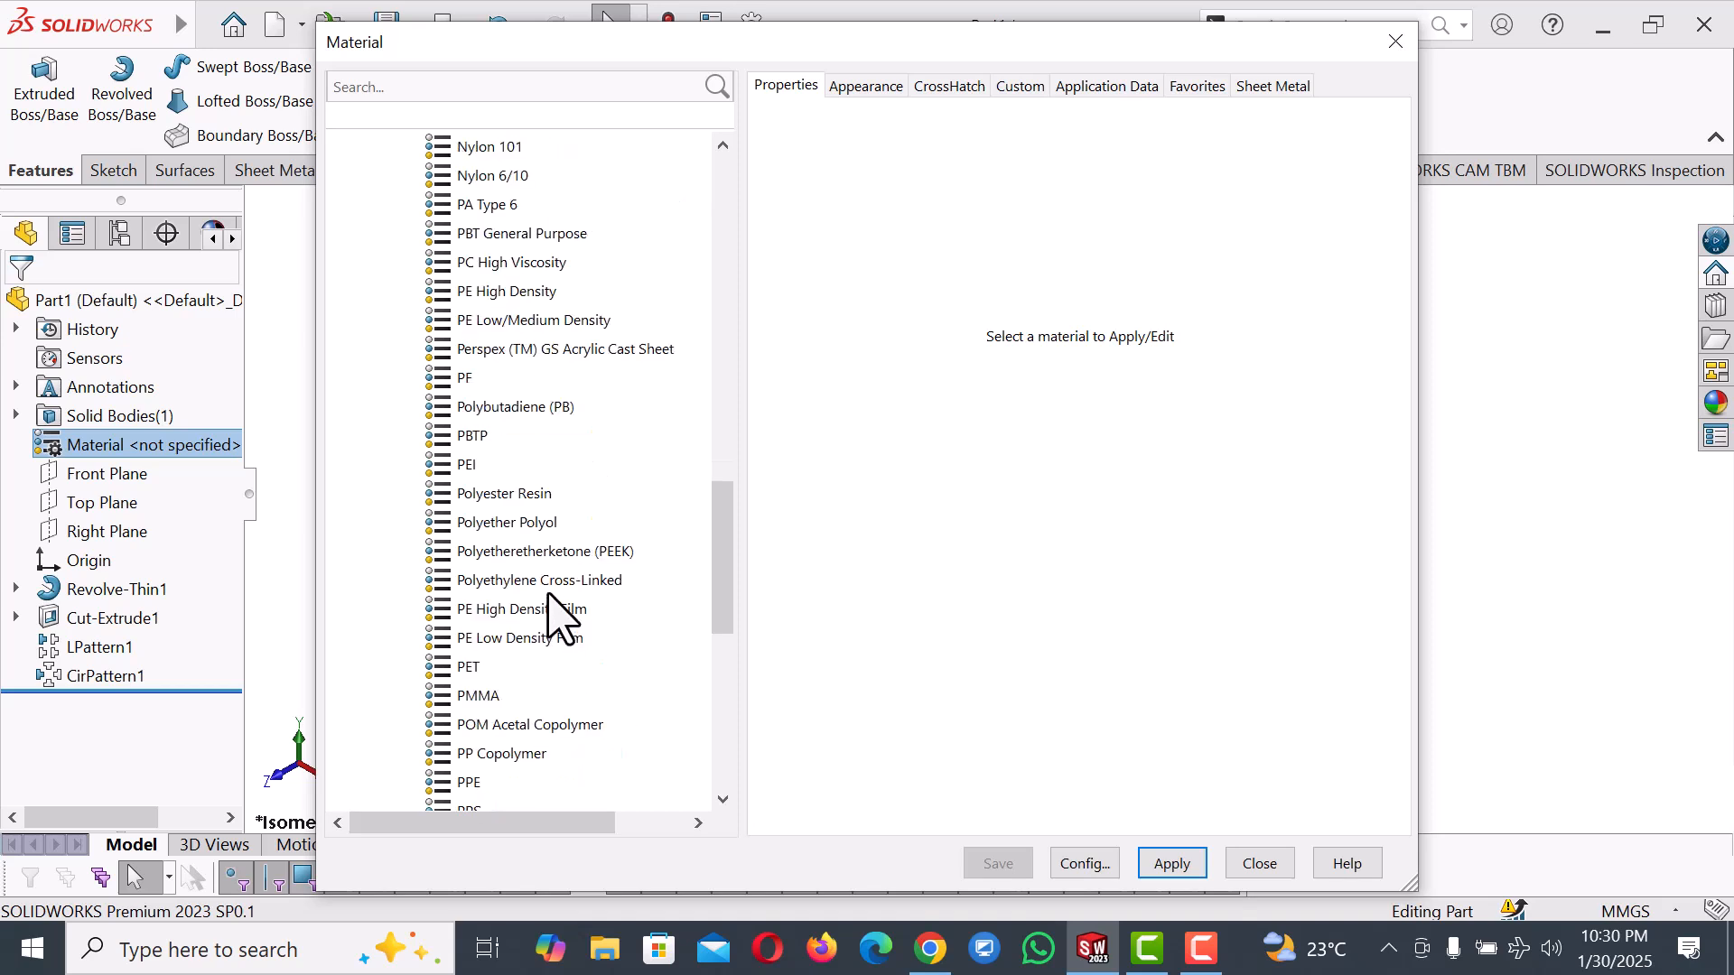
pyautogui.moveTo(557, 585)
pyautogui.scroll(-1, 559, 586)
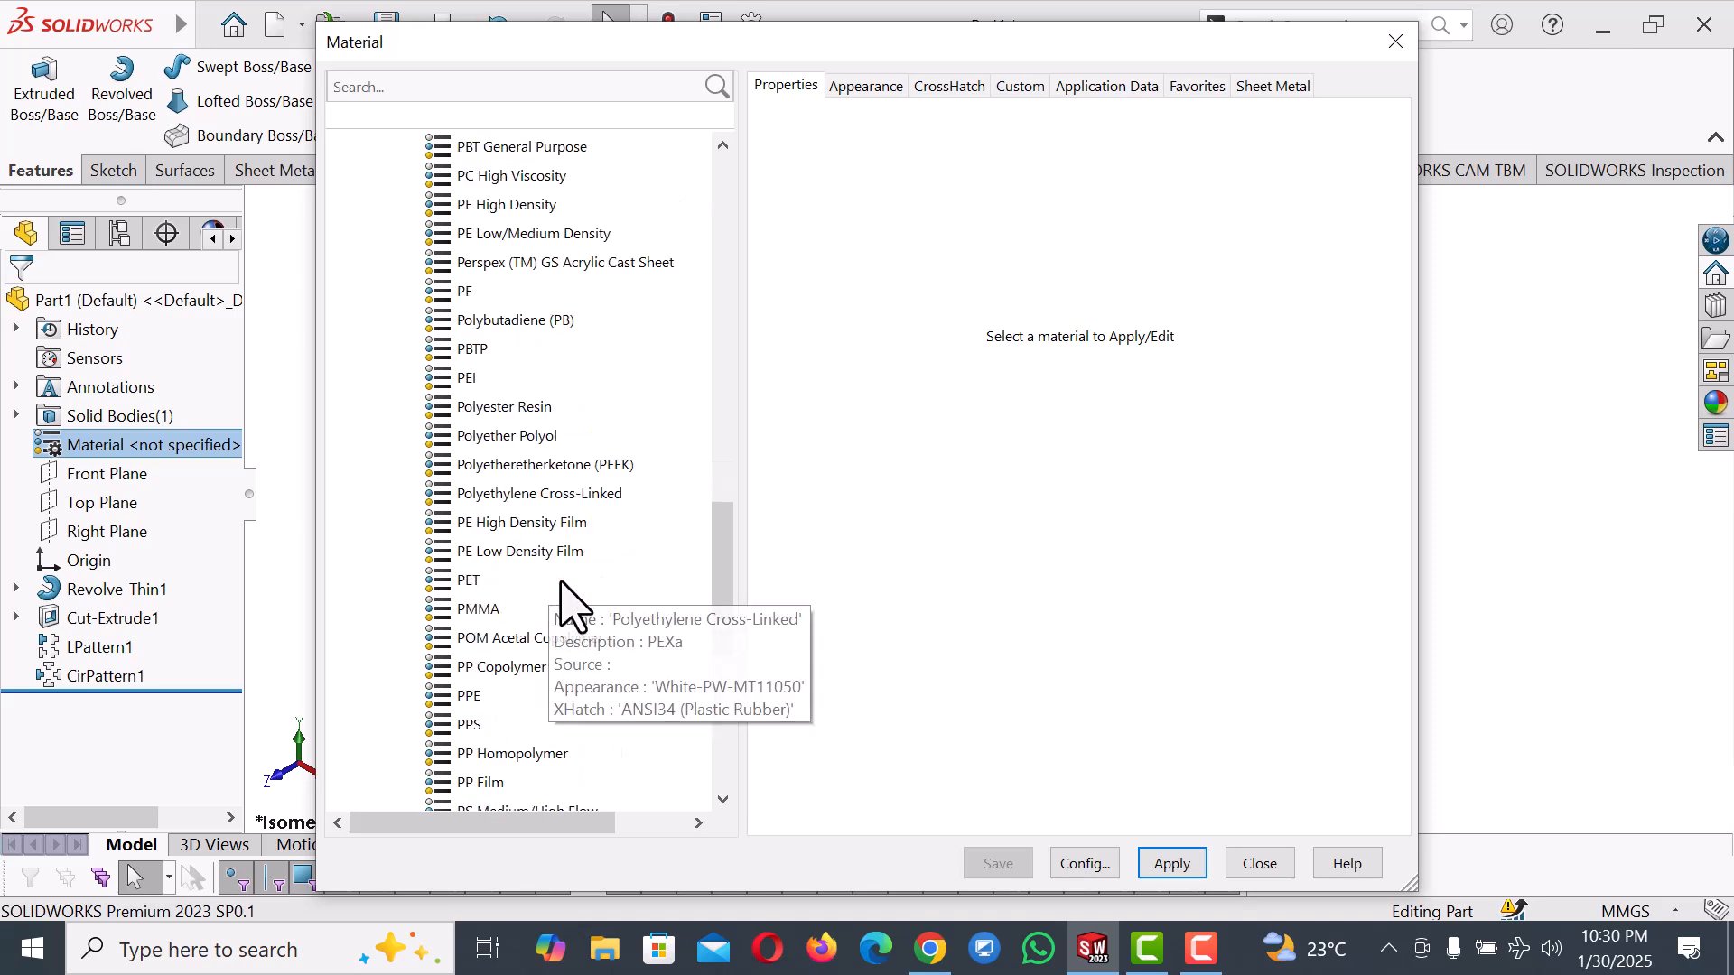
pyautogui.scroll(-1, 581, 611)
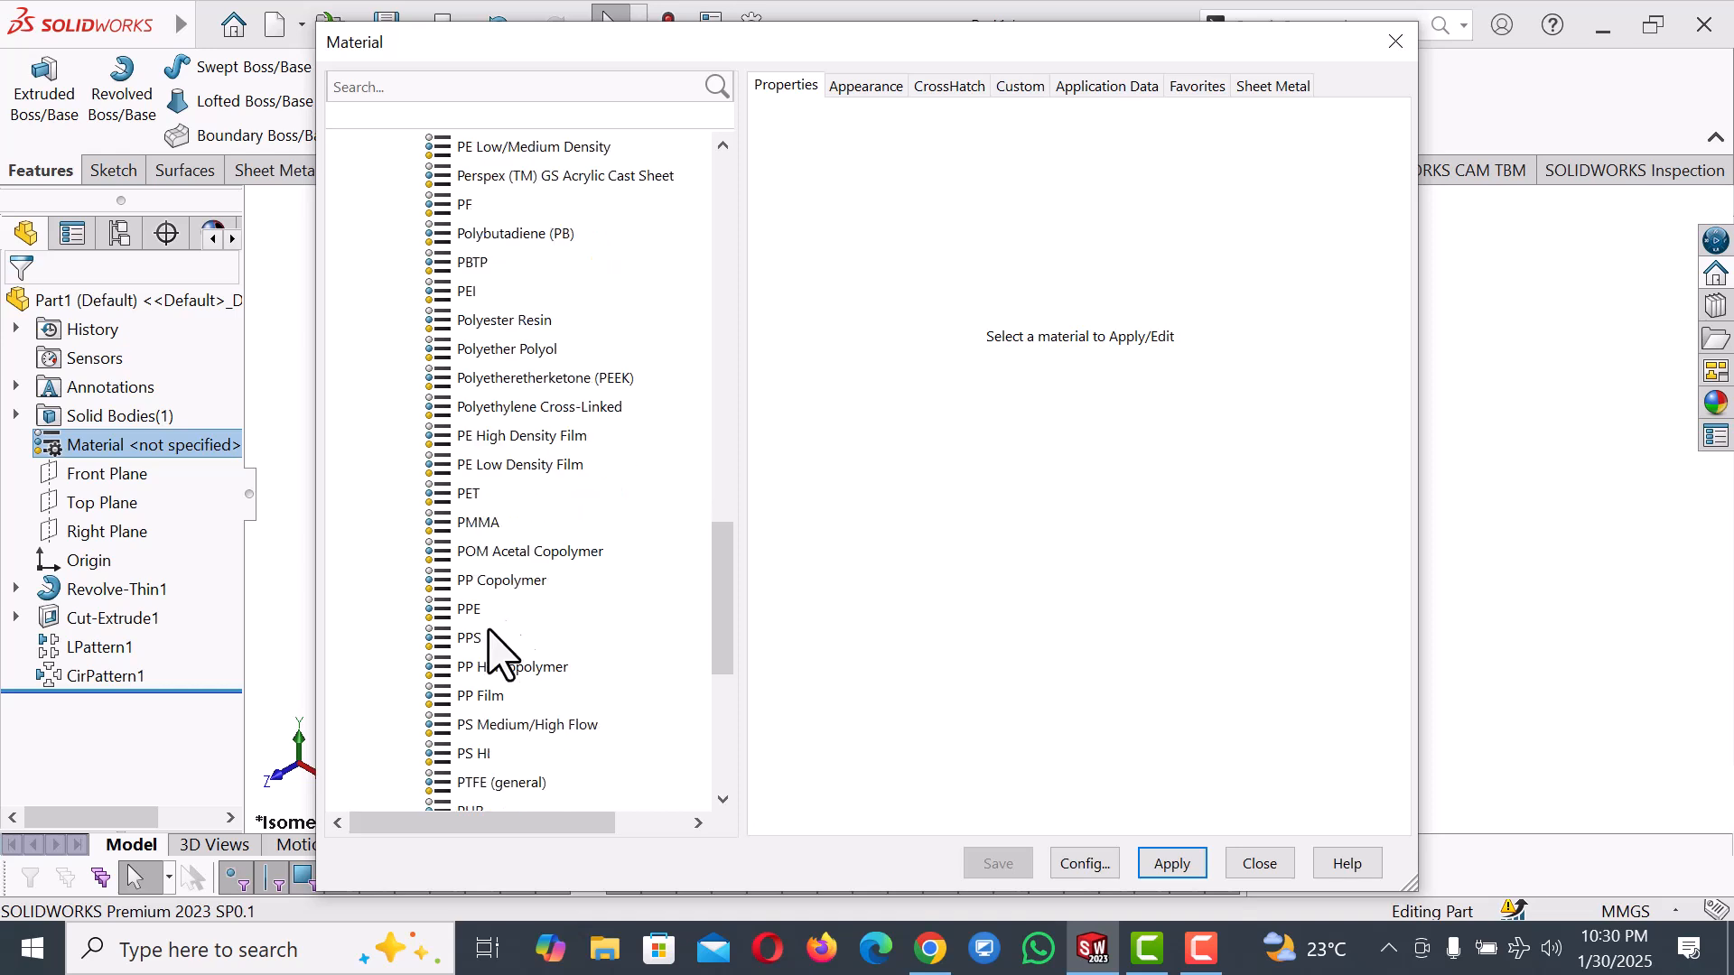
pyautogui.scroll(-1, 559, 637)
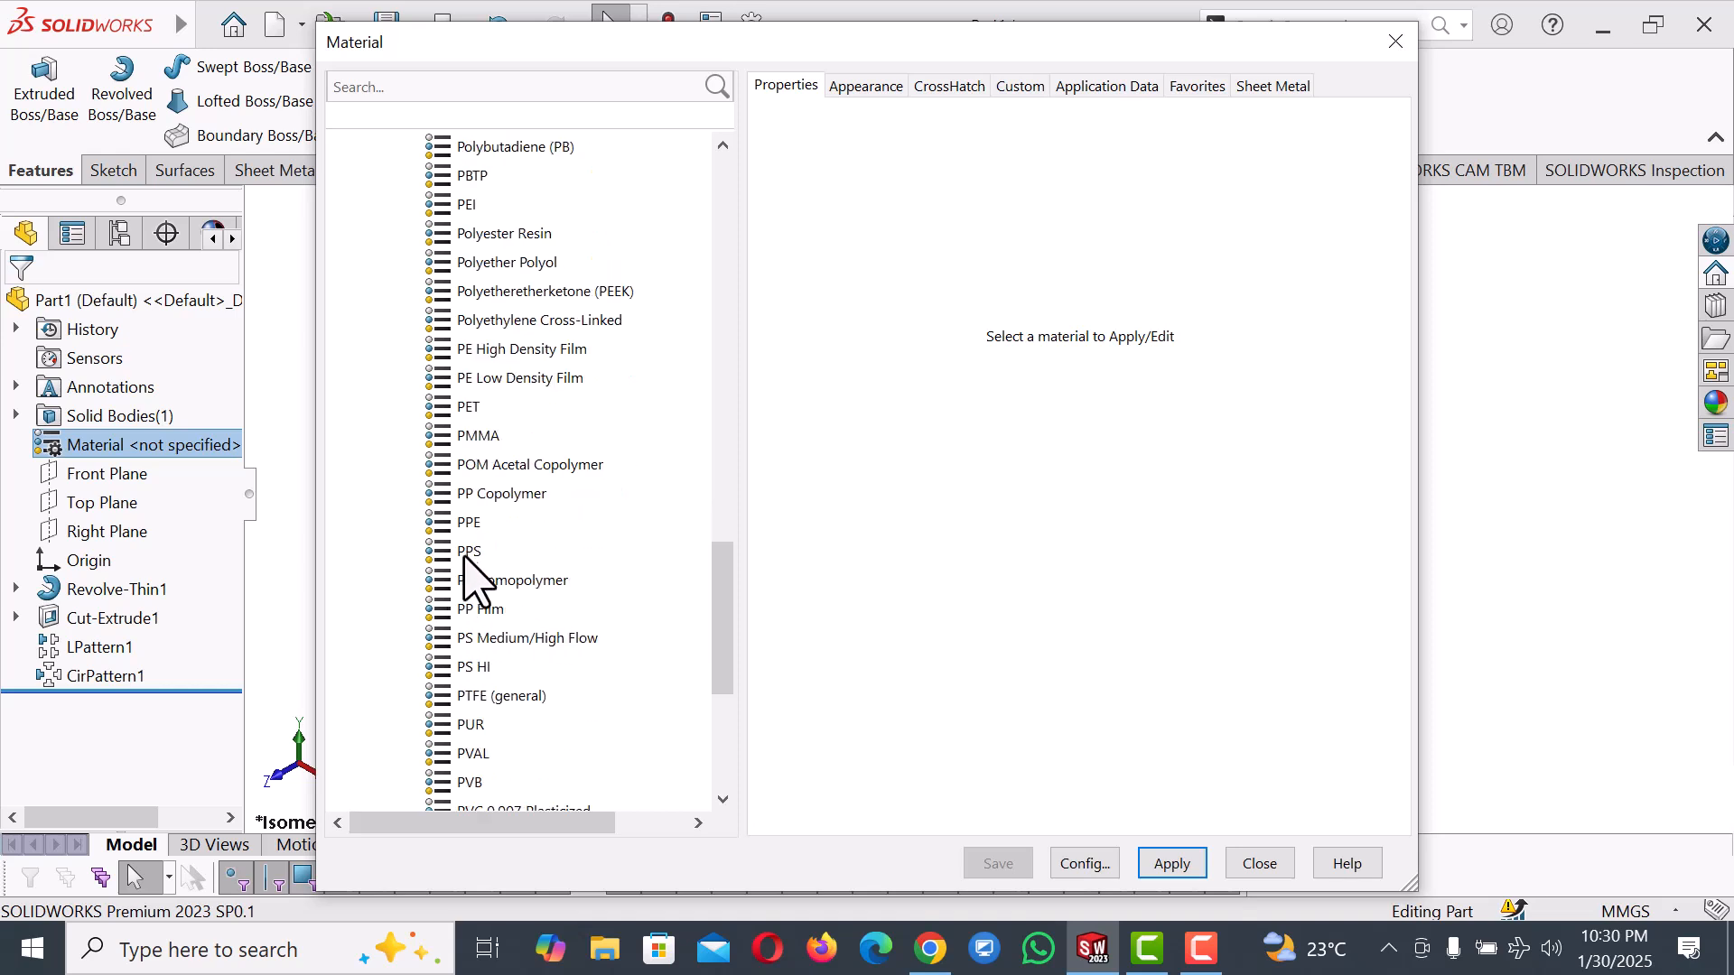
pyautogui.click(495, 531)
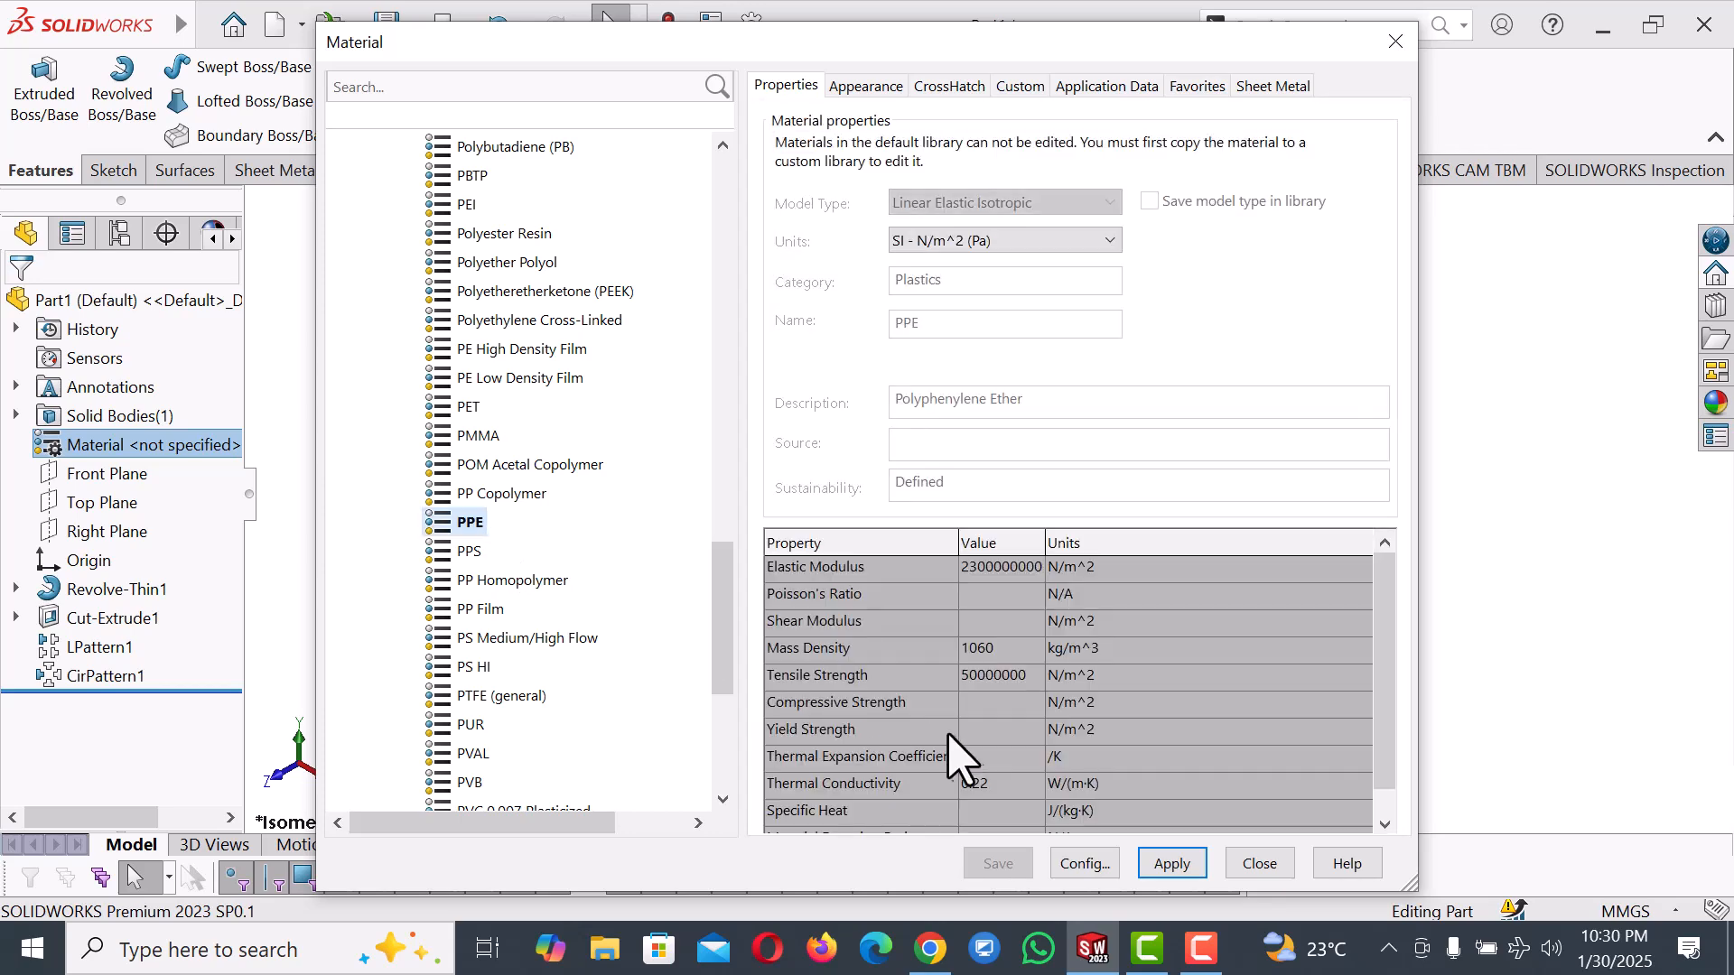
pyautogui.click(1172, 865)
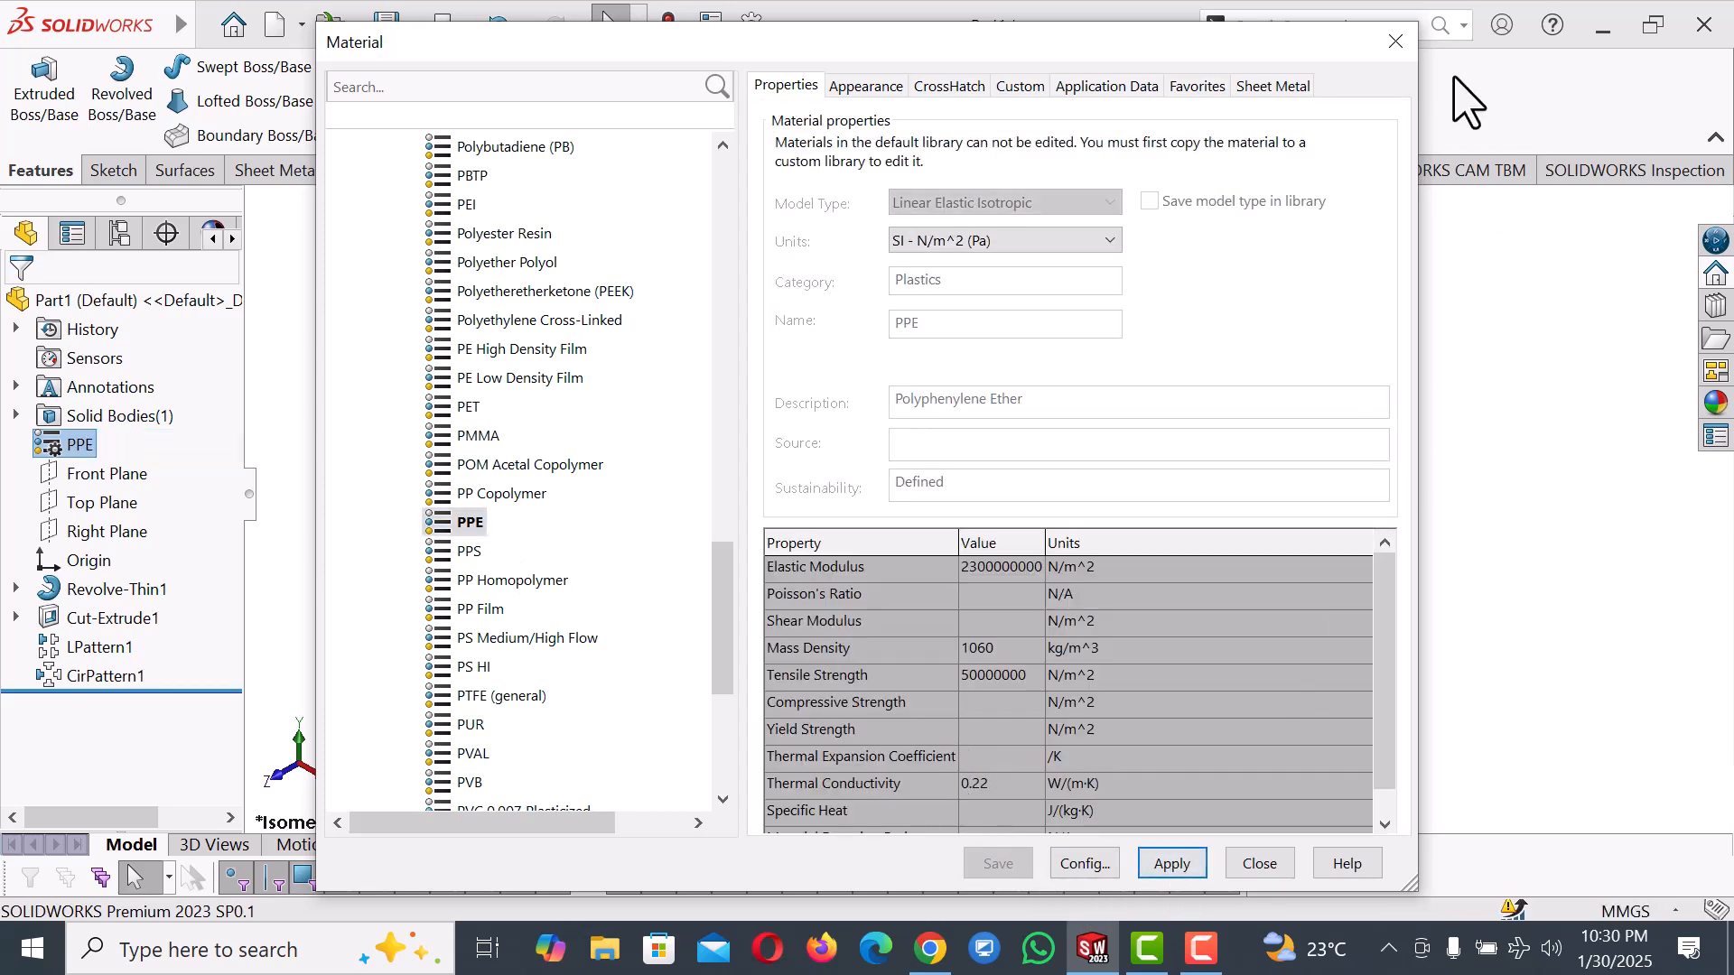
pyautogui.click(1395, 42)
# Change the whole part's appearance to a yellow color with RGB values 255, 221, 21.
pyautogui.scroll(1, 1335, 386)
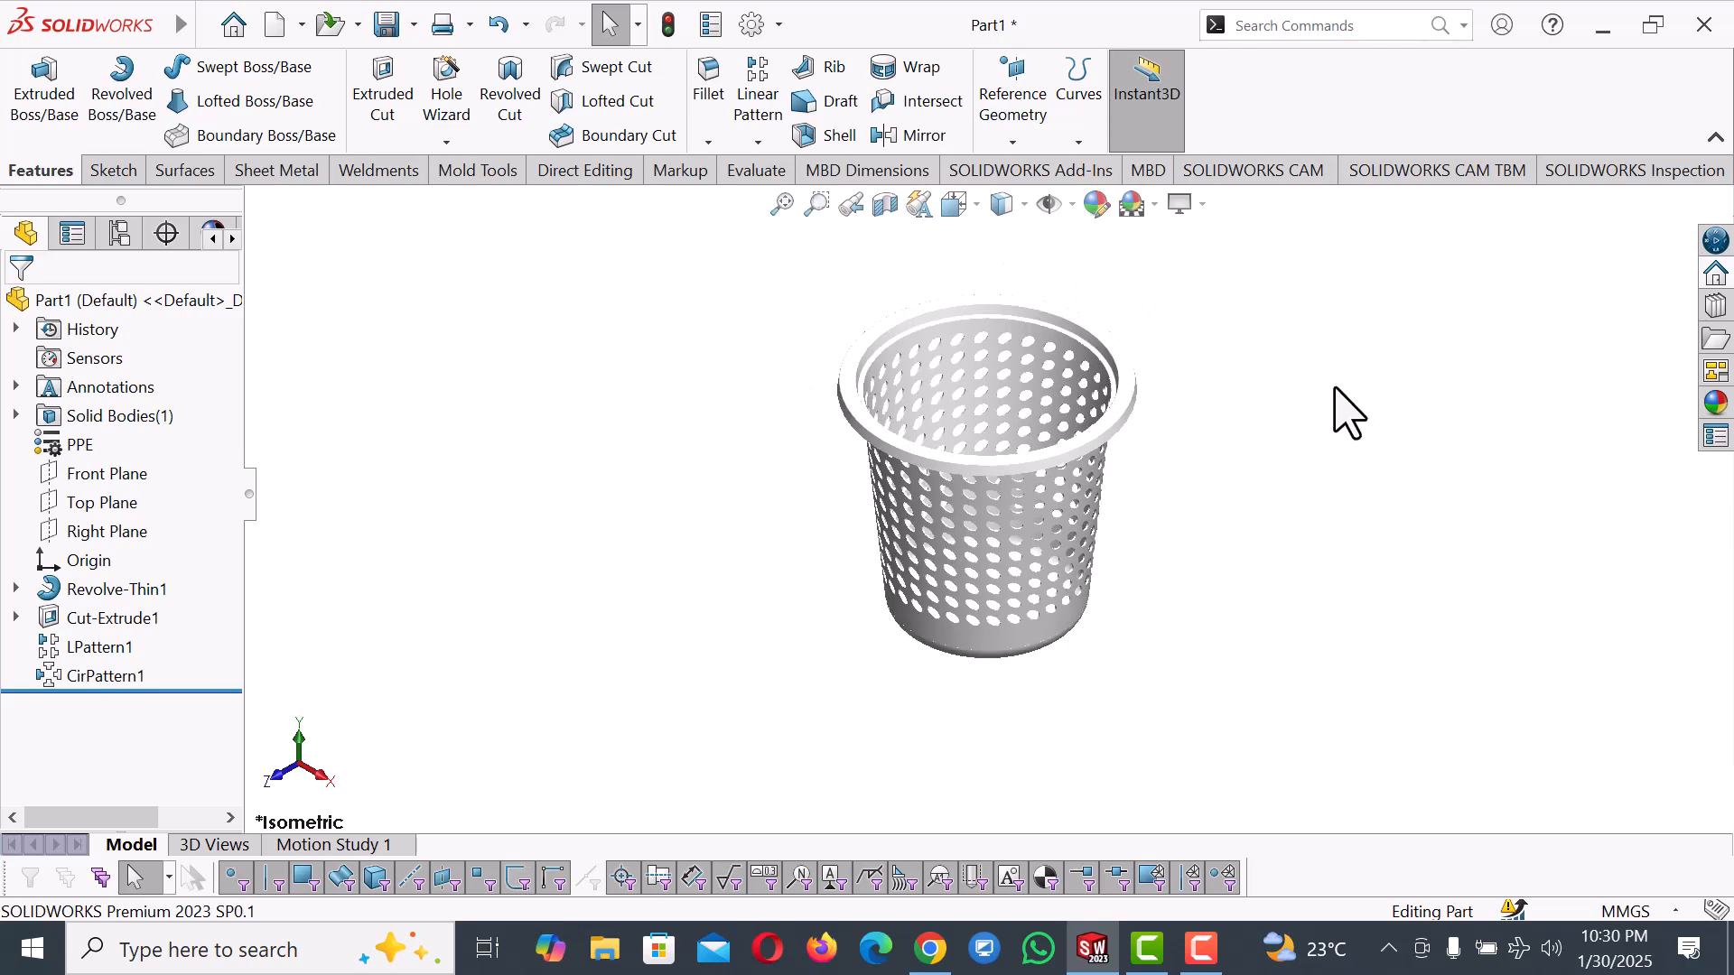
pyautogui.scroll(-1, 1332, 386)
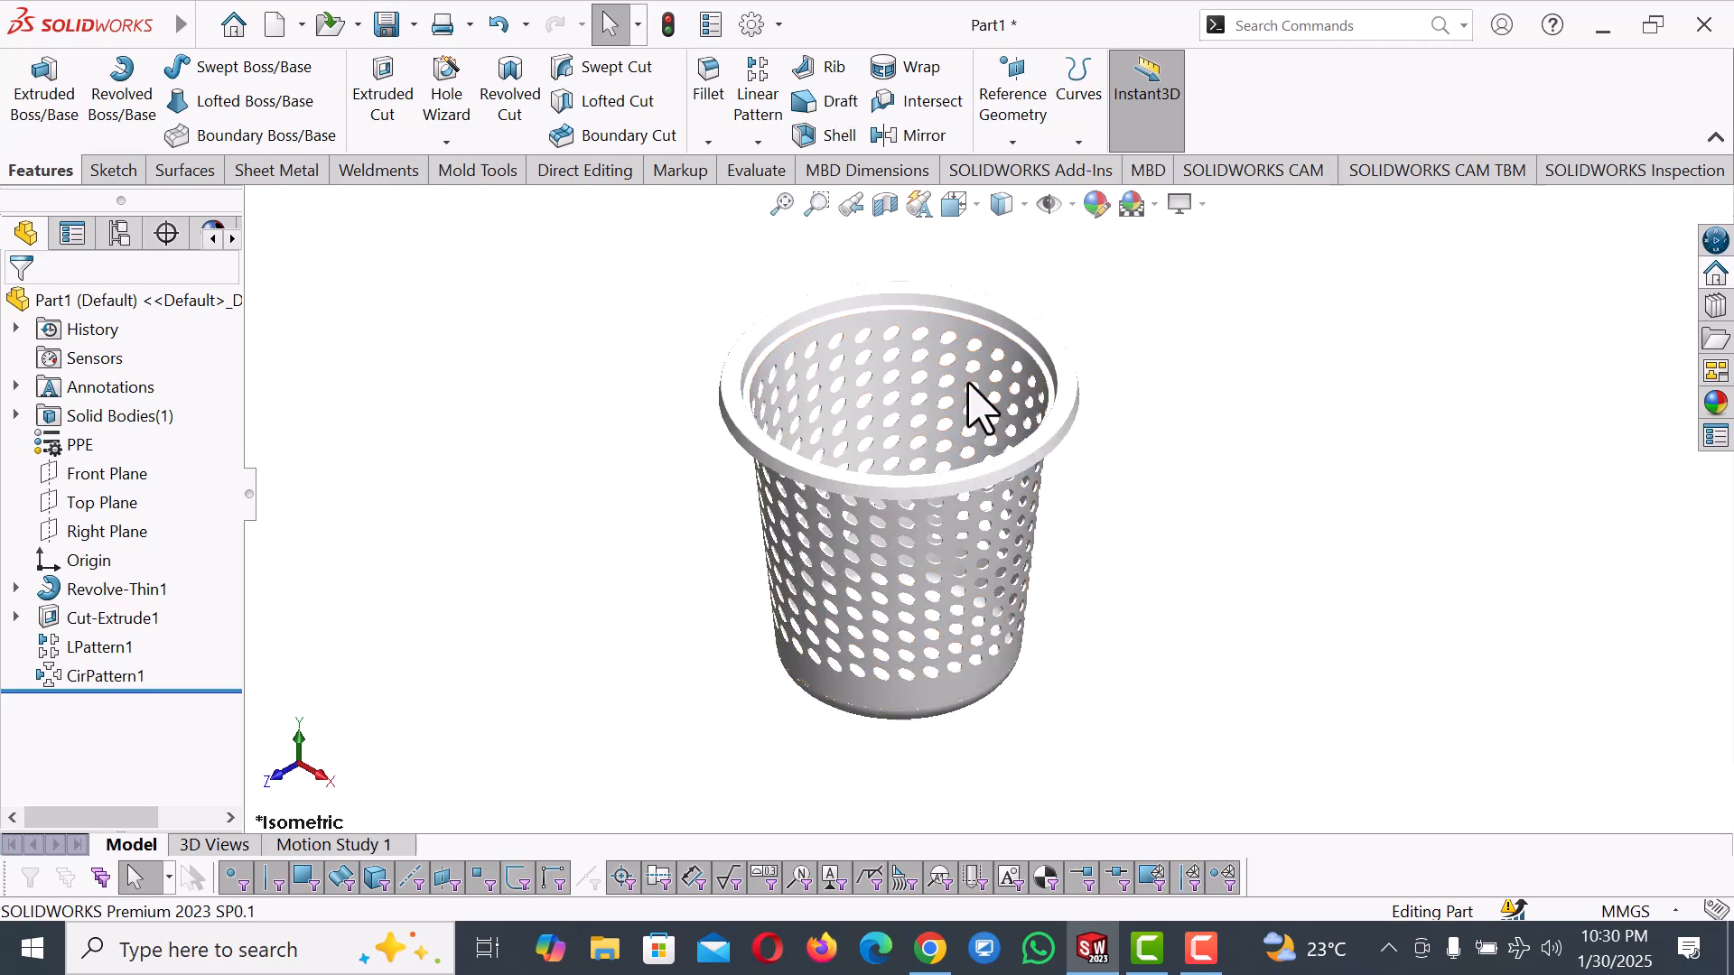
pyautogui.click(908, 334)
pyautogui.rightClick(906, 323)
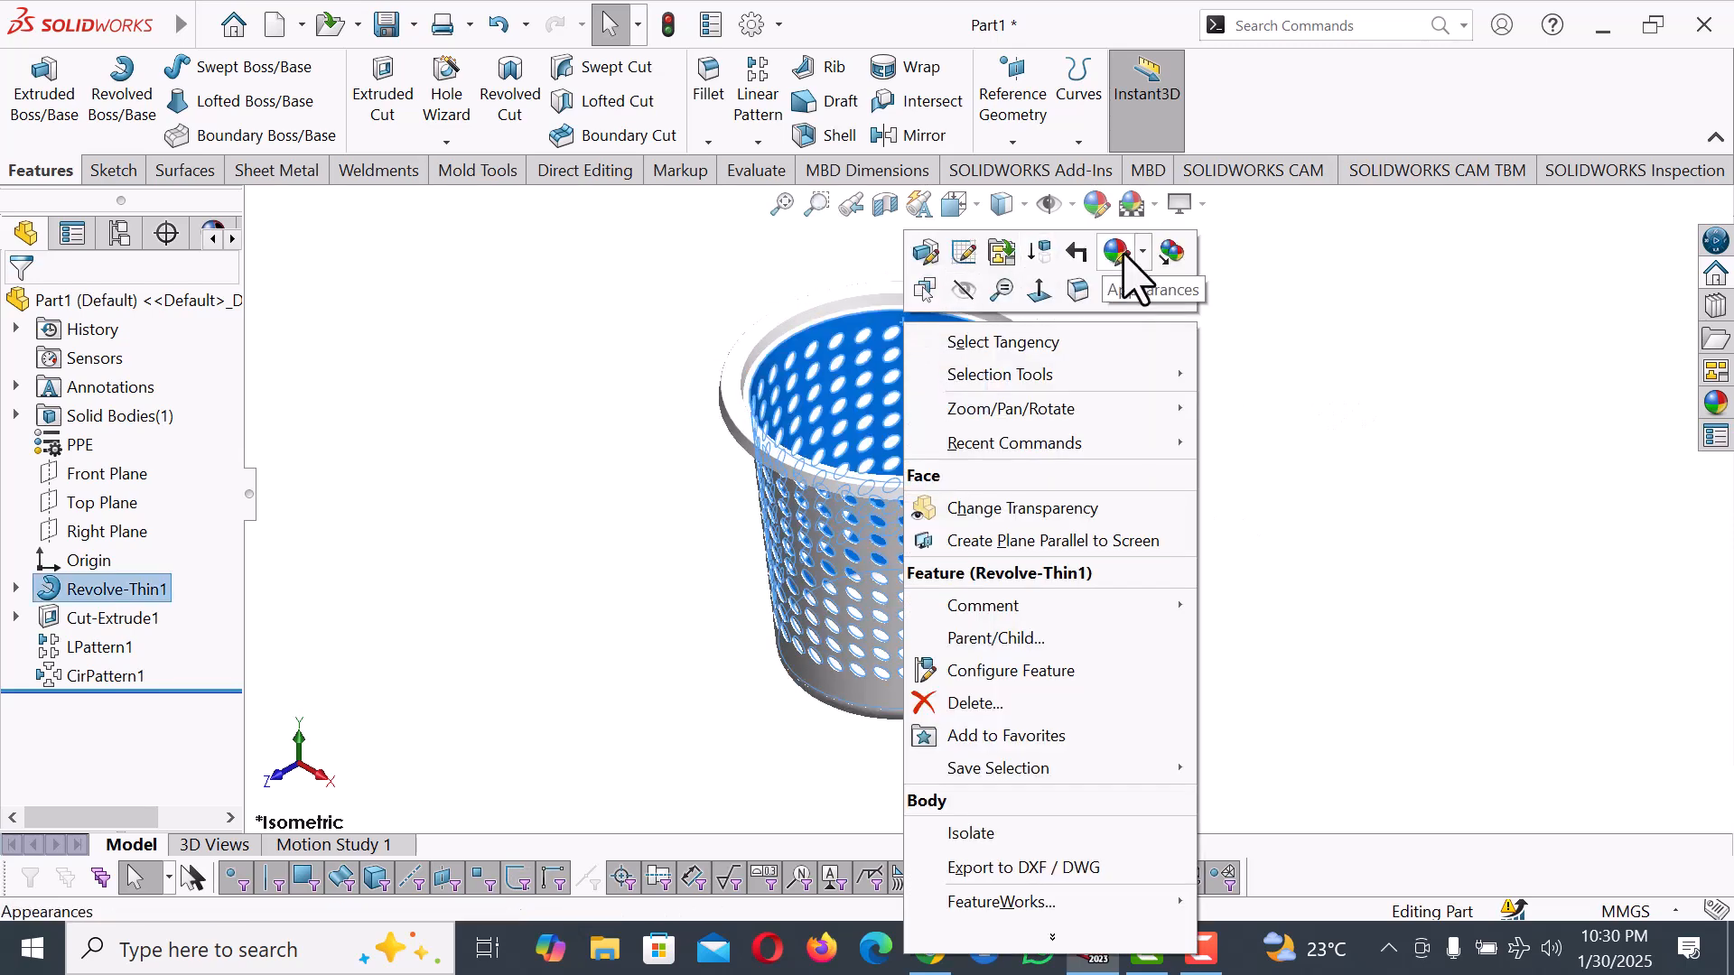
pyautogui.click(1143, 253)
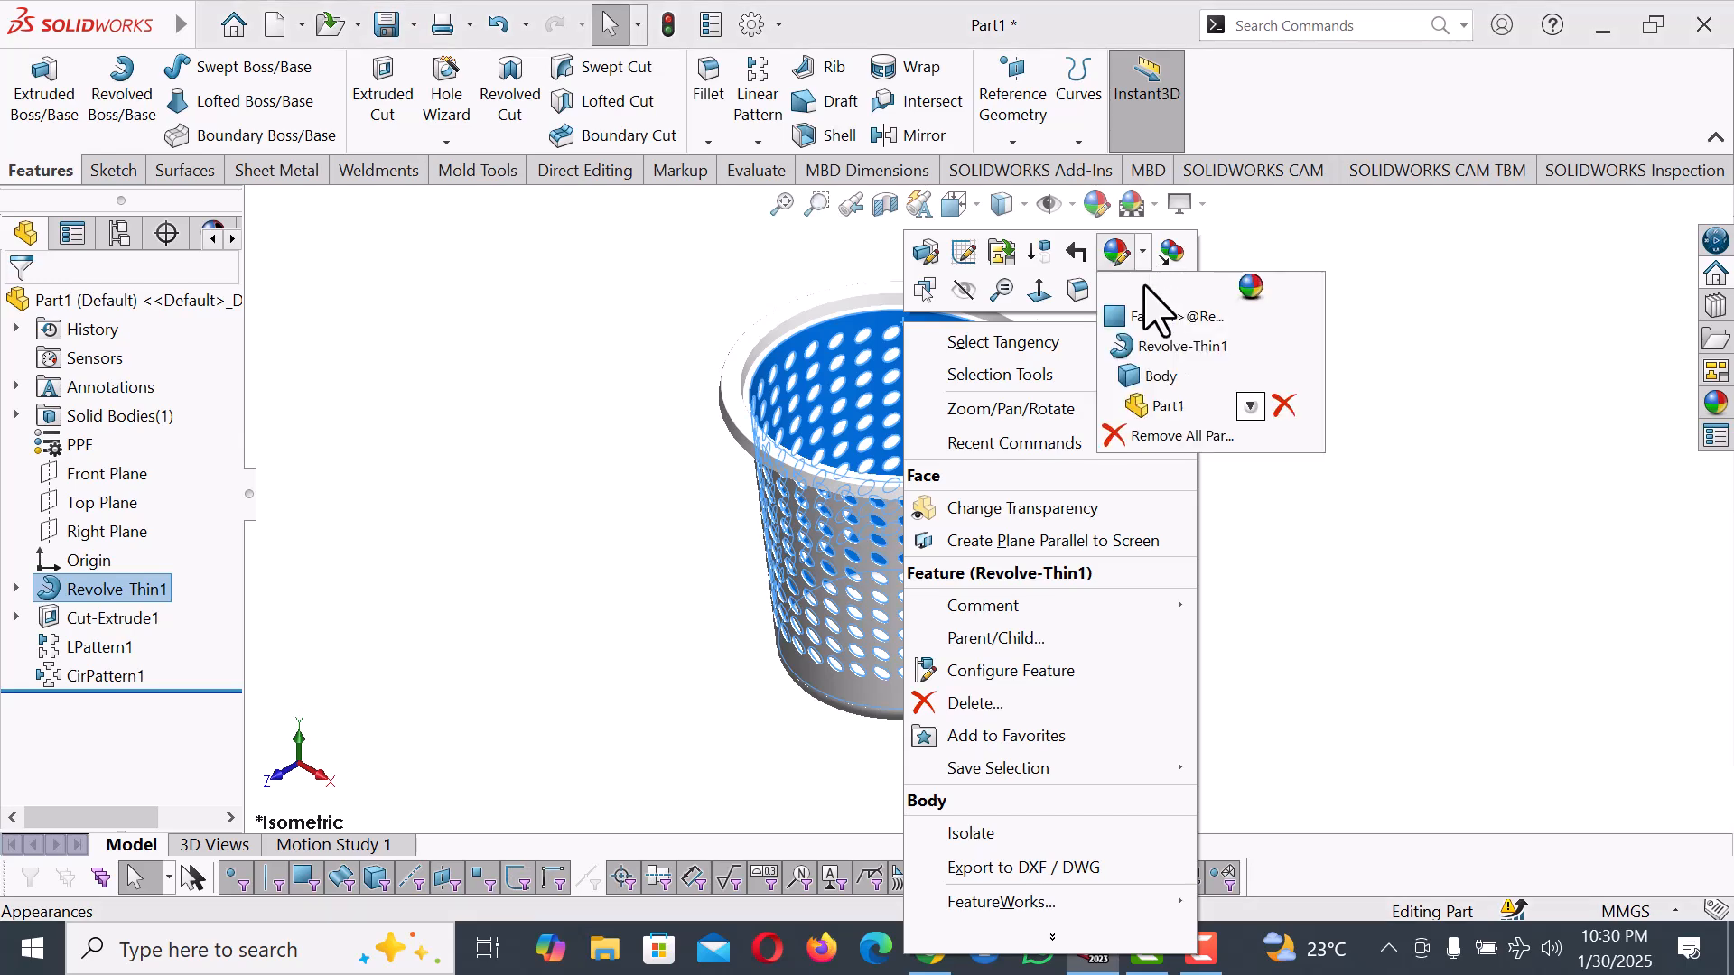
pyautogui.click(1155, 417)
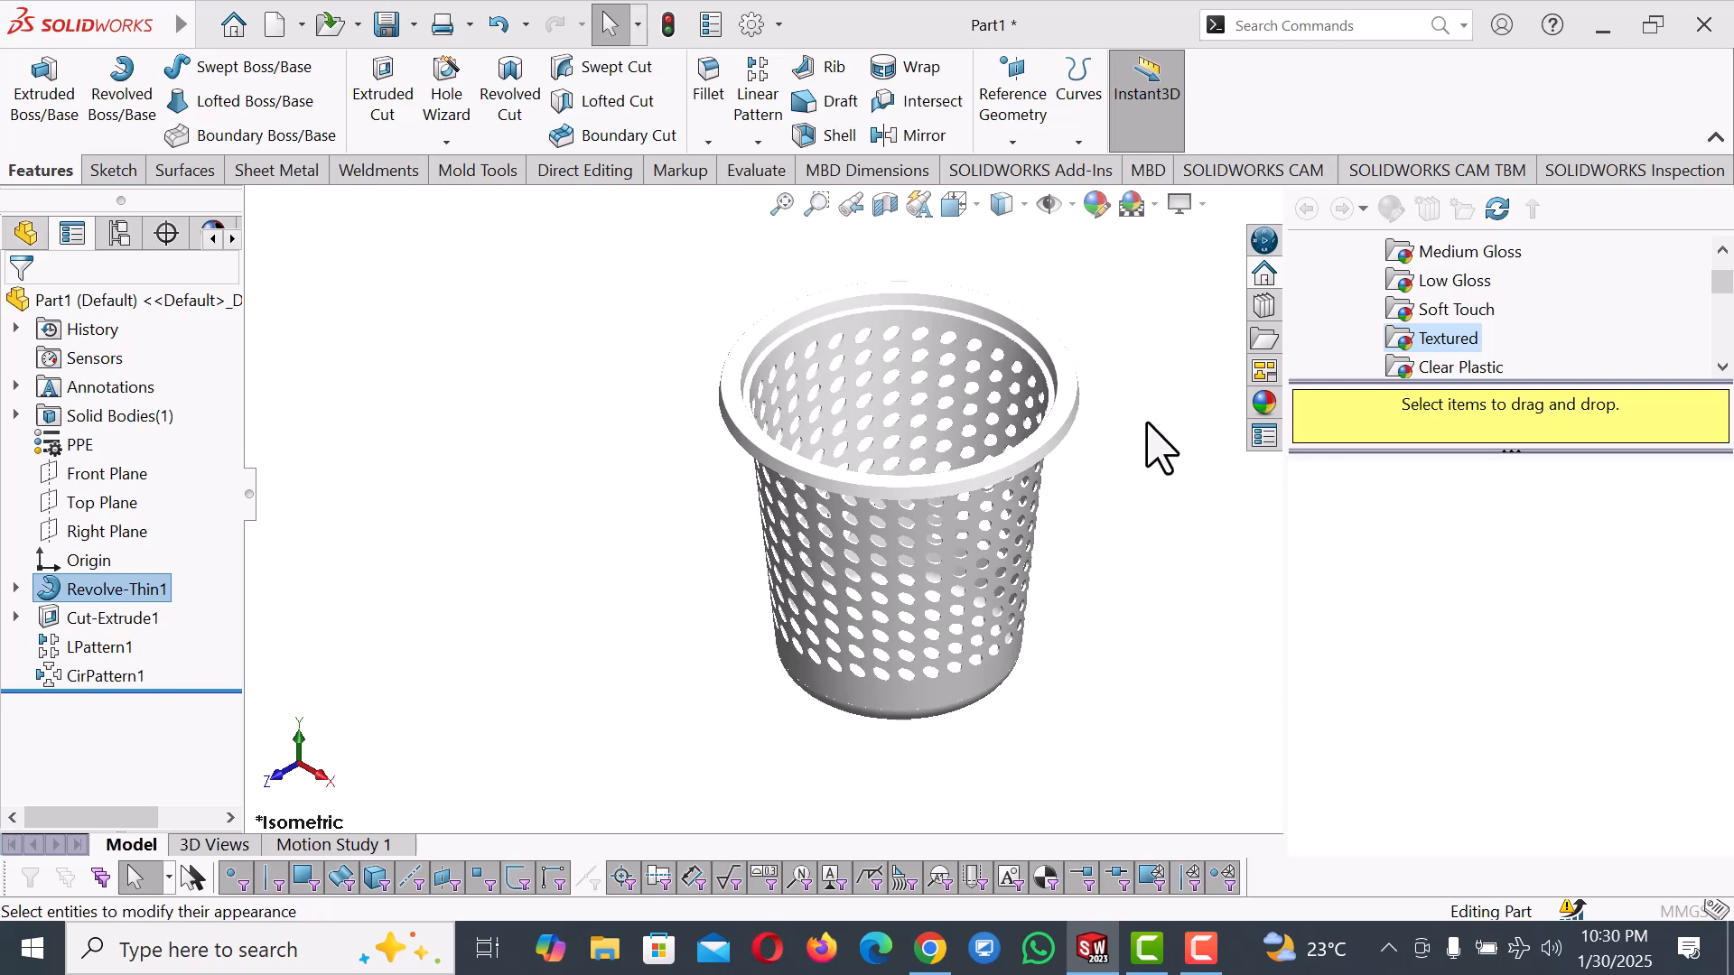
pyautogui.moveTo(229, 512); pyautogui.dragTo(238, 655)
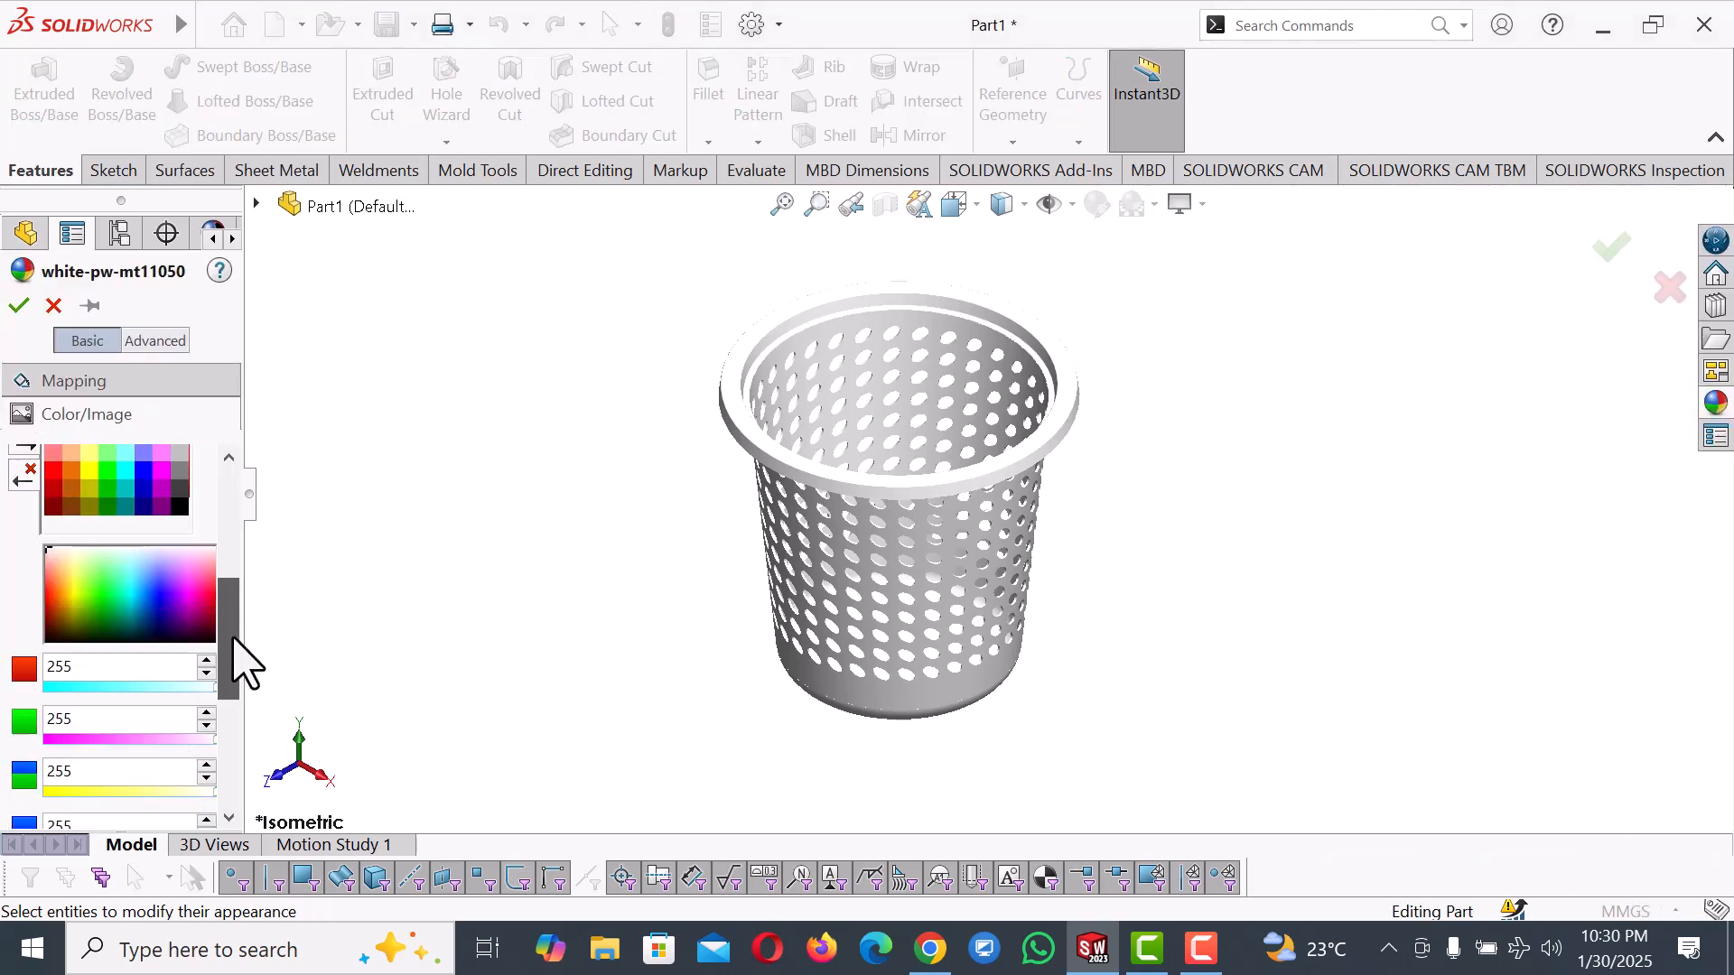
pyautogui.click(67, 587)
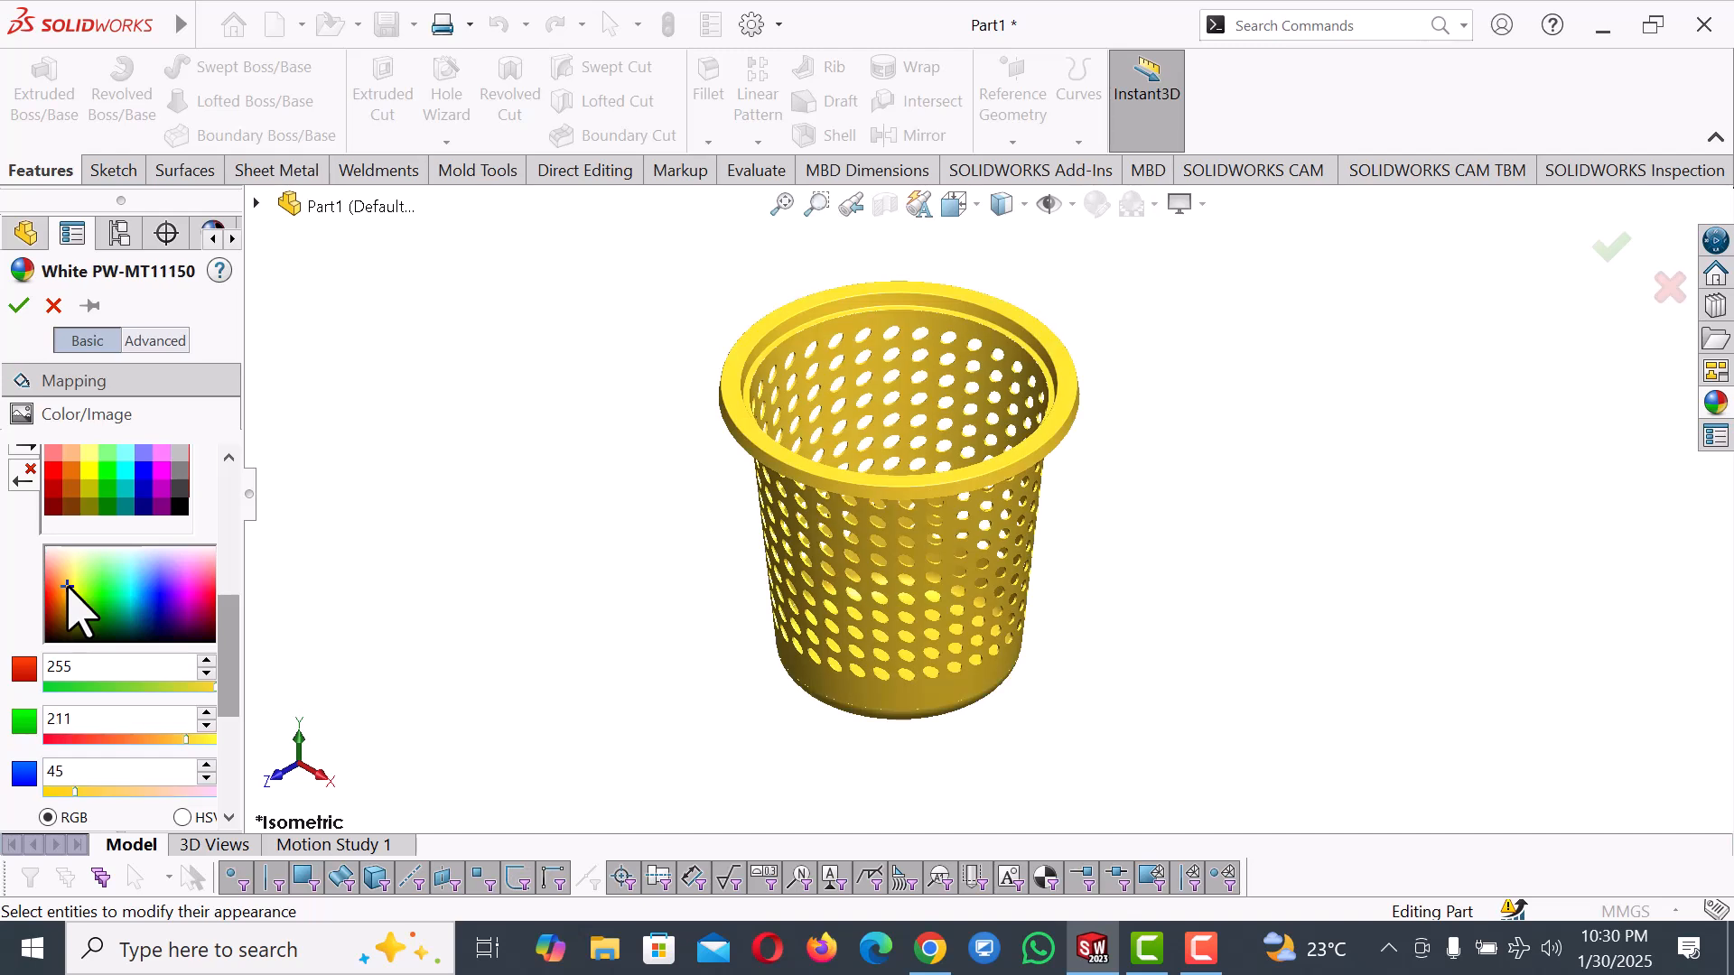
pyautogui.click(90, 471)
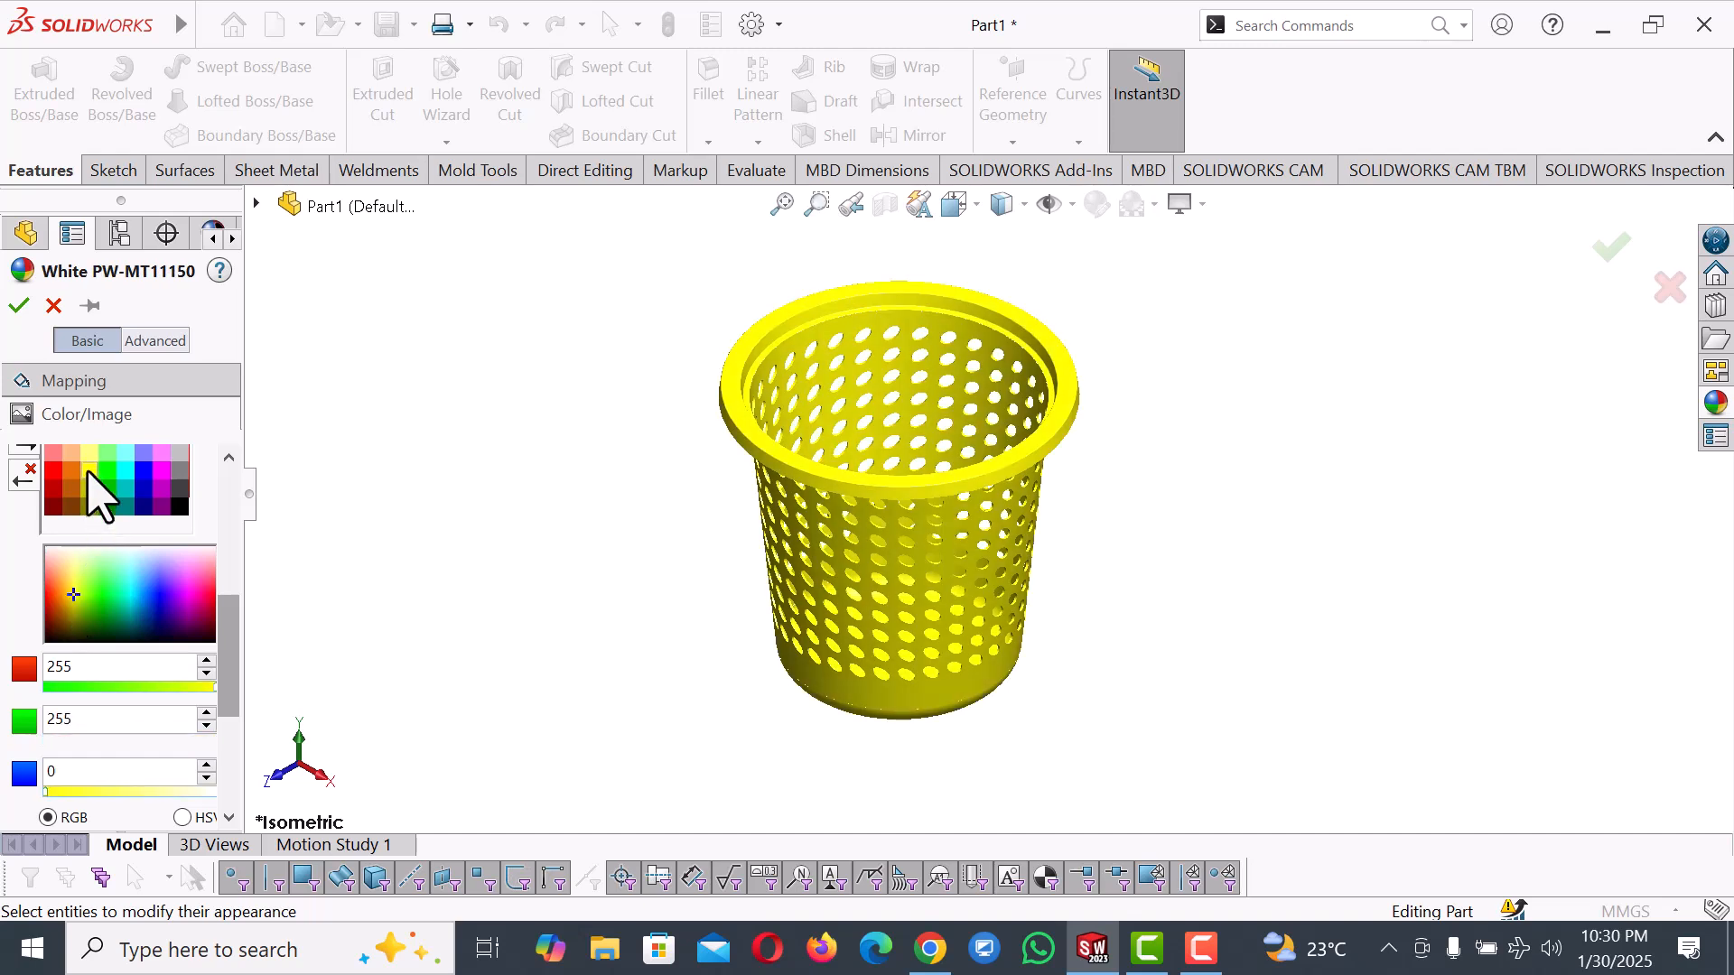
pyautogui.click(70, 593)
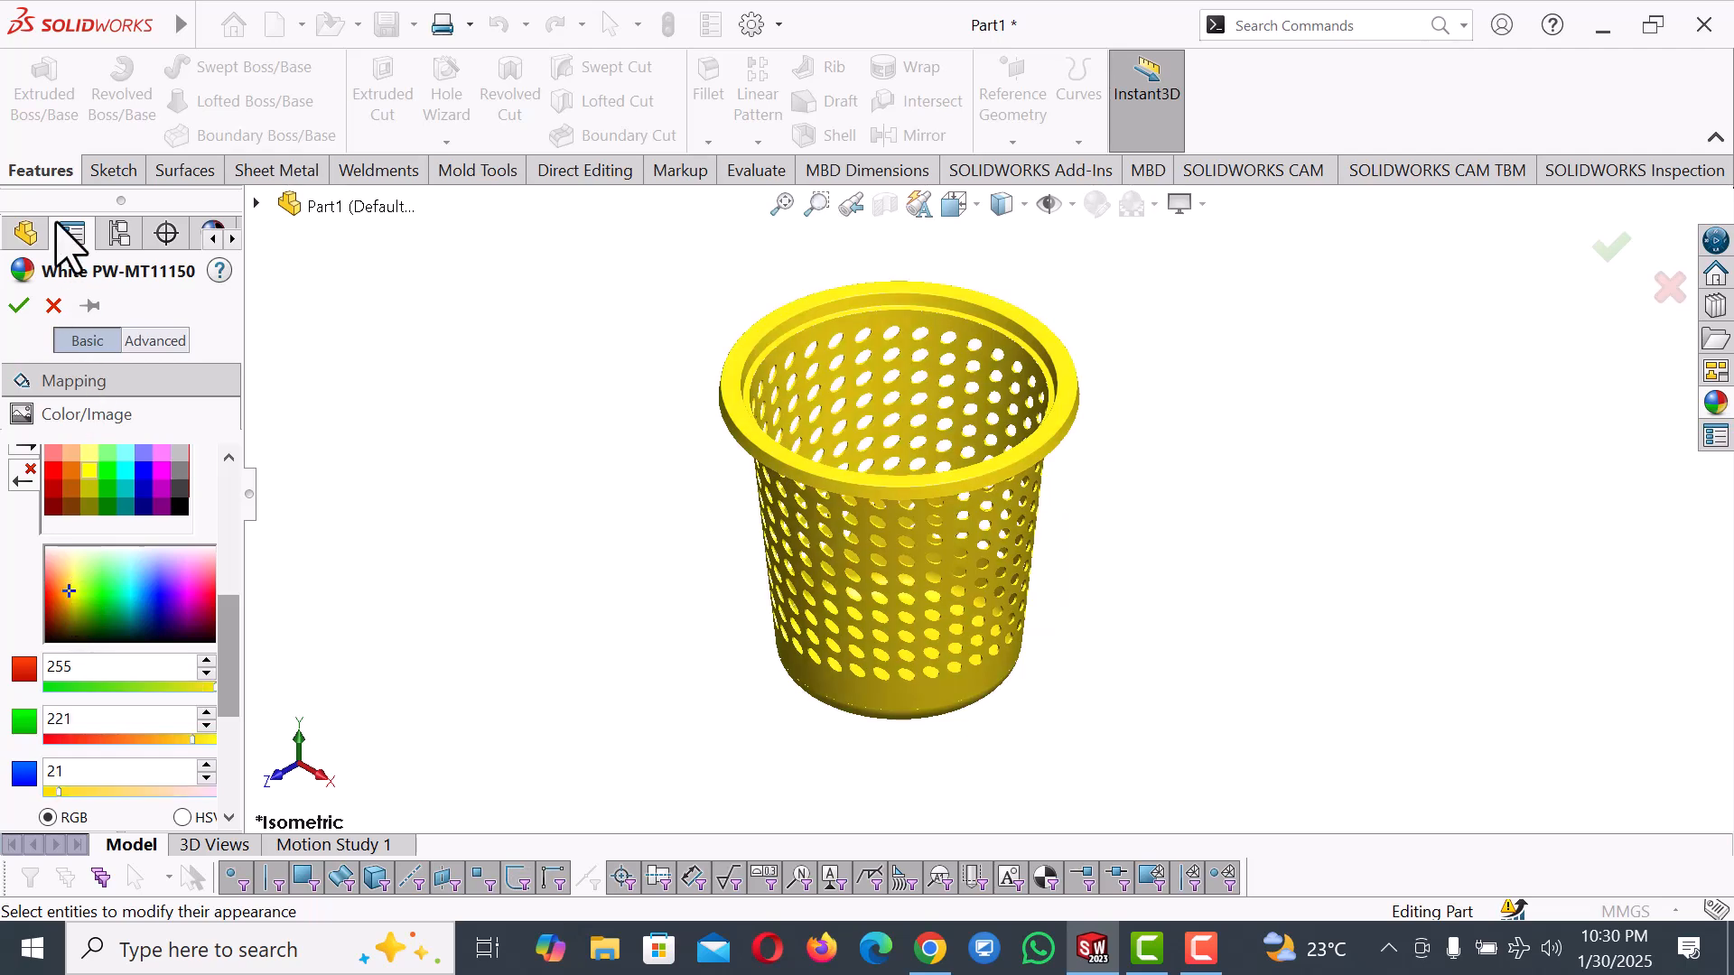
pyautogui.click(13, 307)
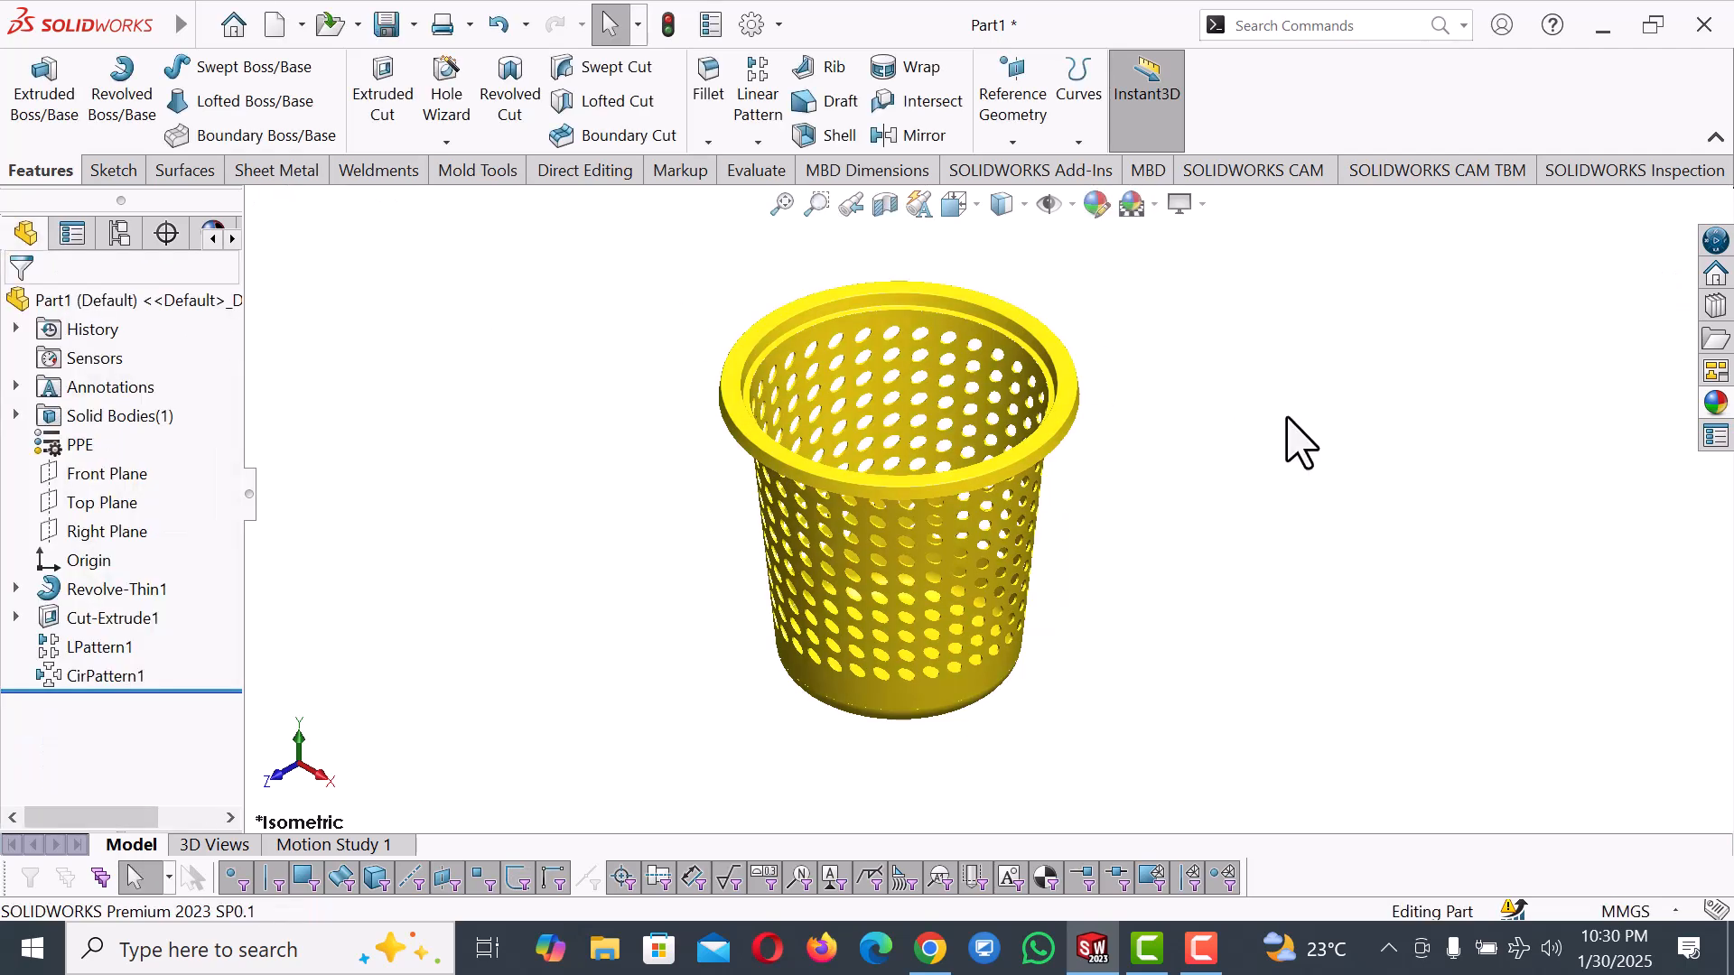
# Edit the revolved feature's sketch, setting the bottom corner radius to 15 mm, and rebuild the bucket.
pyautogui.click(15, 589)
pyautogui.click(145, 618)
pyautogui.click(171, 543)
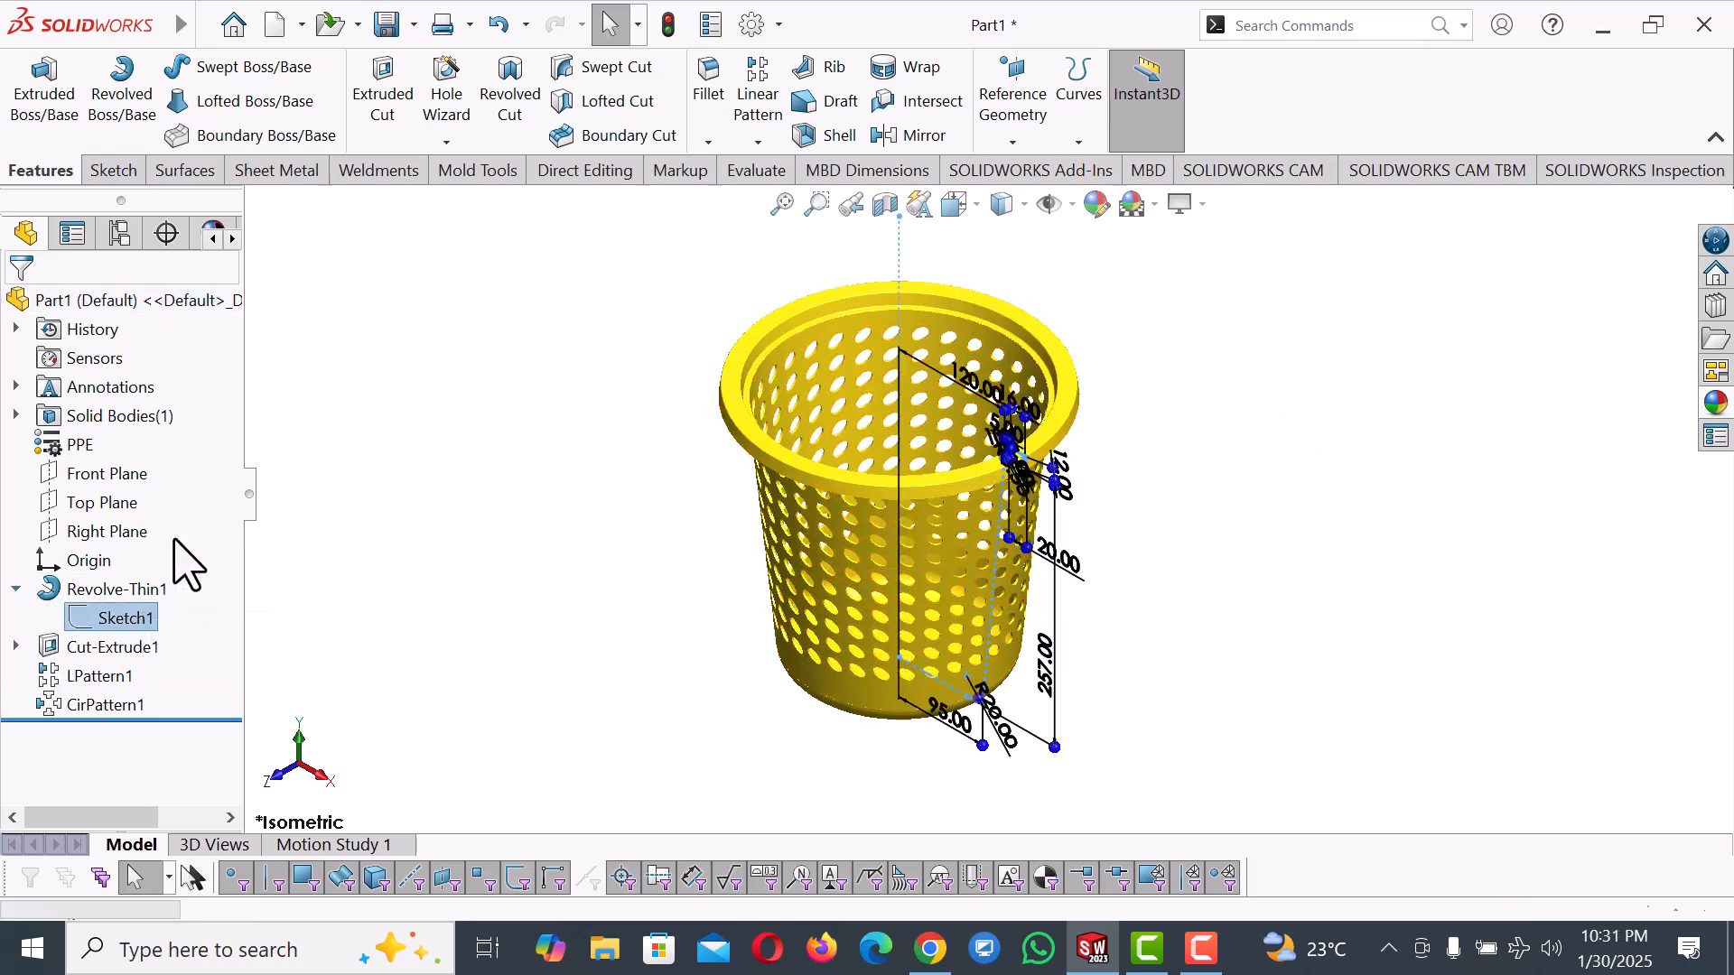
pyautogui.doubleClick(1323, 524)
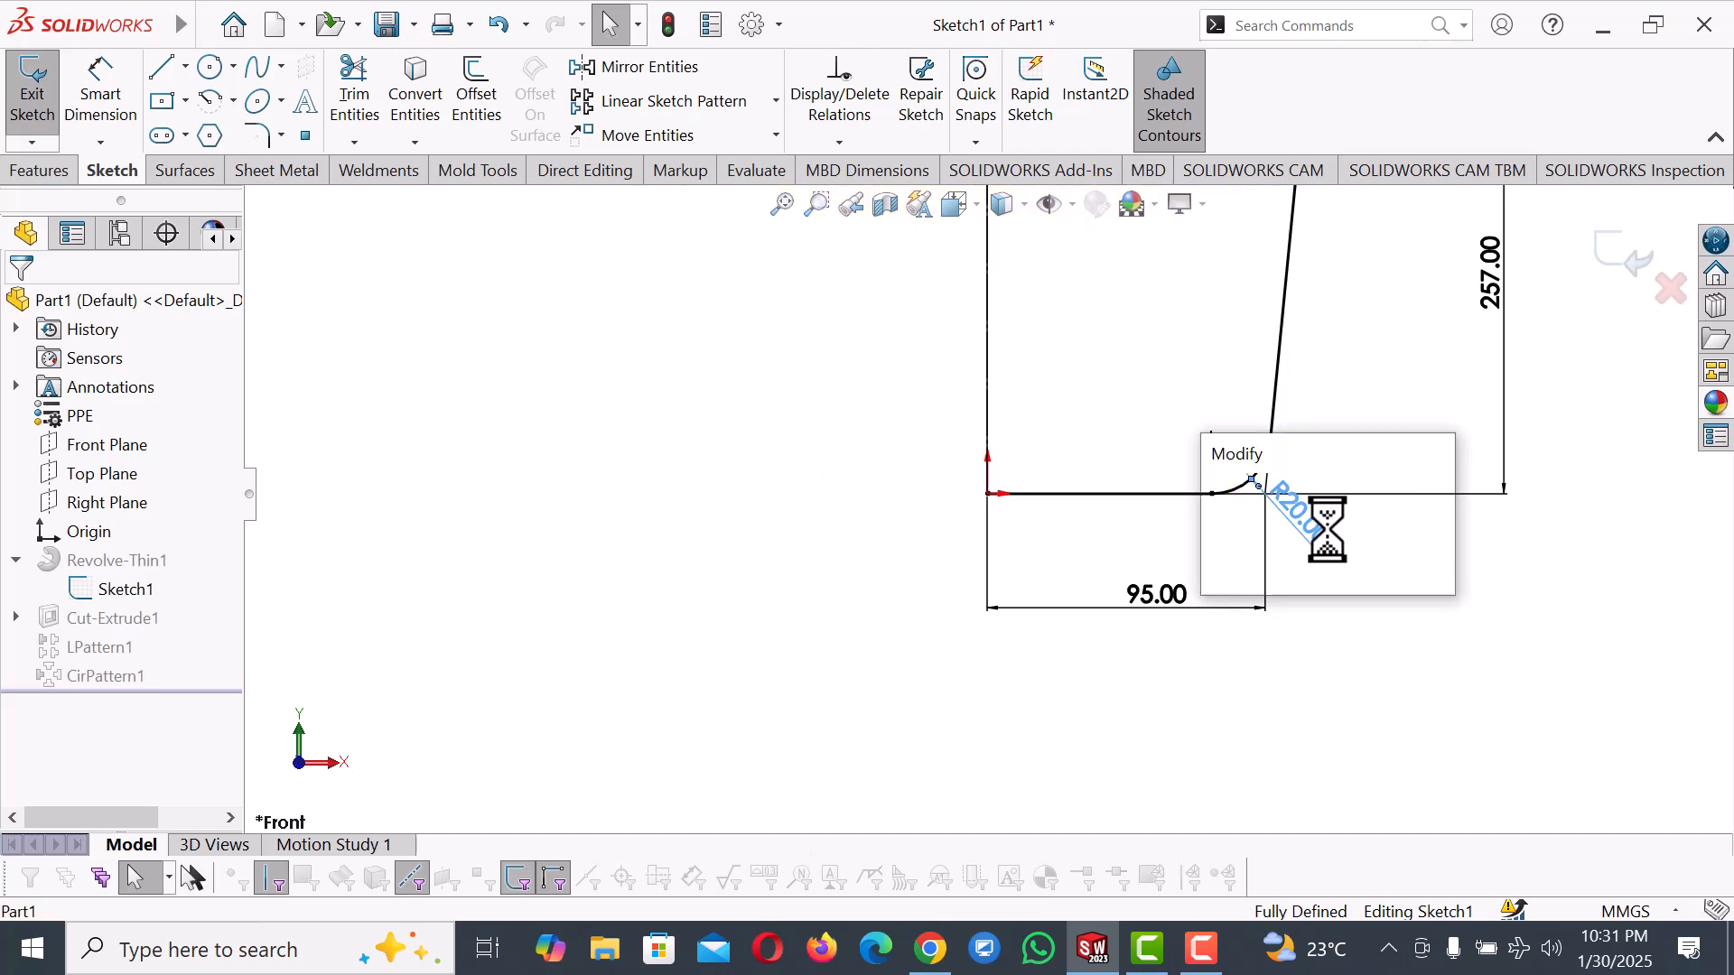
pyautogui.write('15')
pyautogui.press('Return')
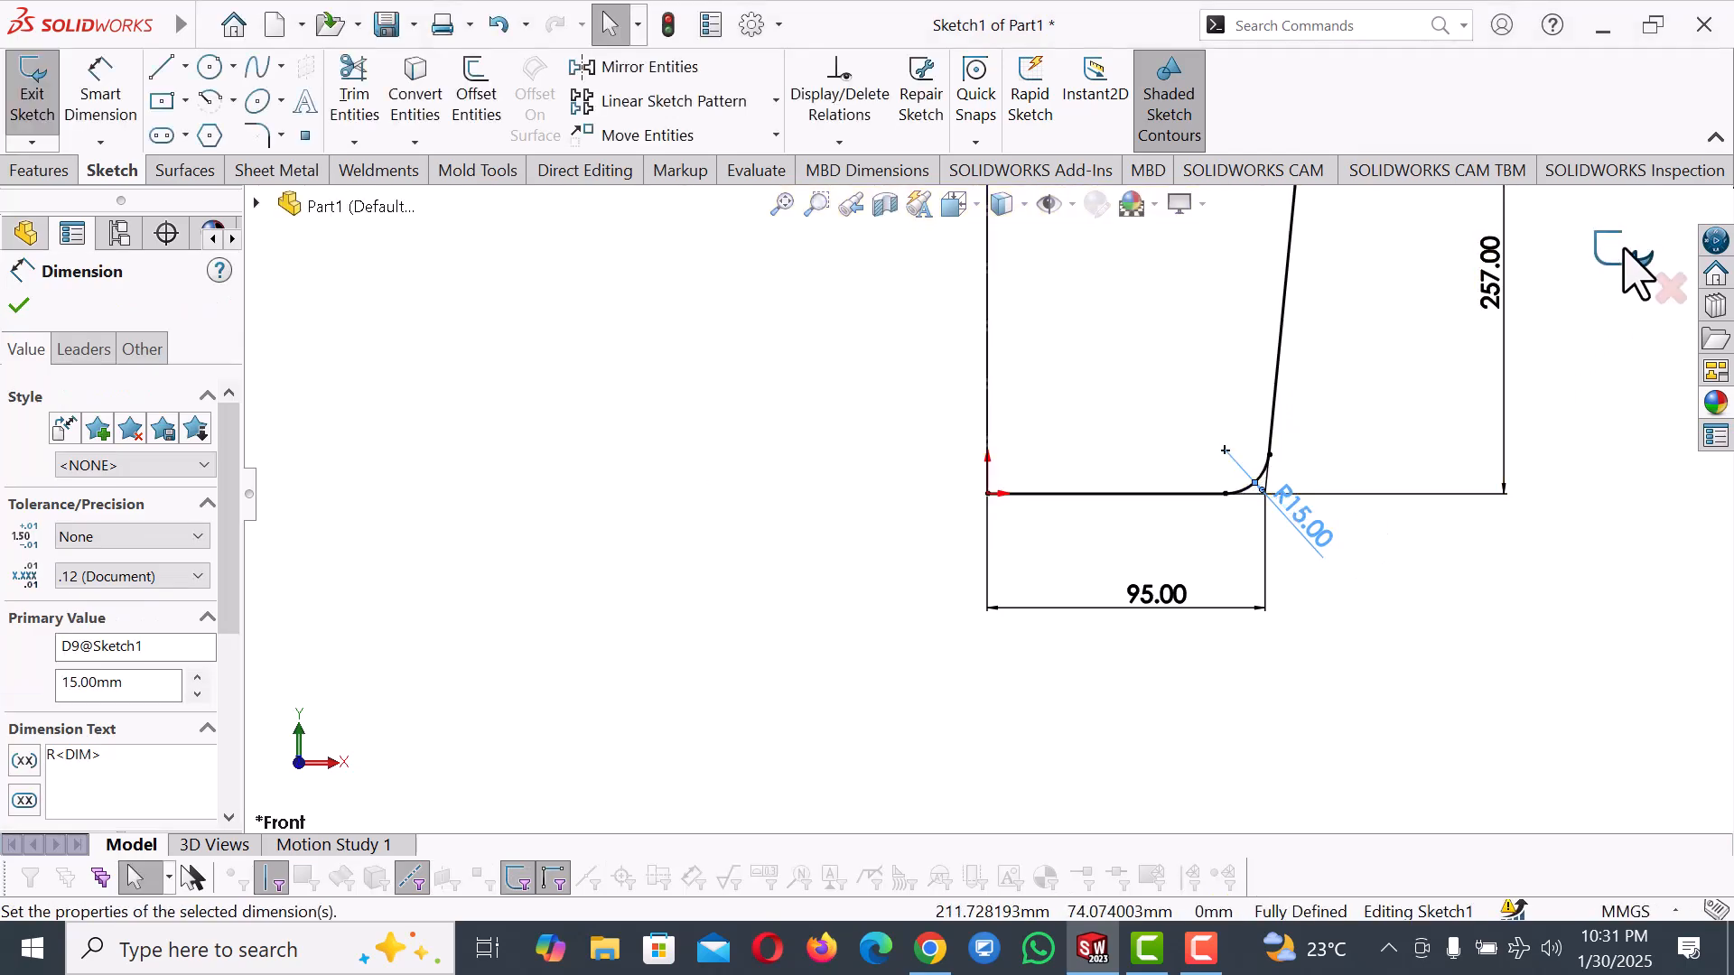
pyautogui.click(1622, 255)
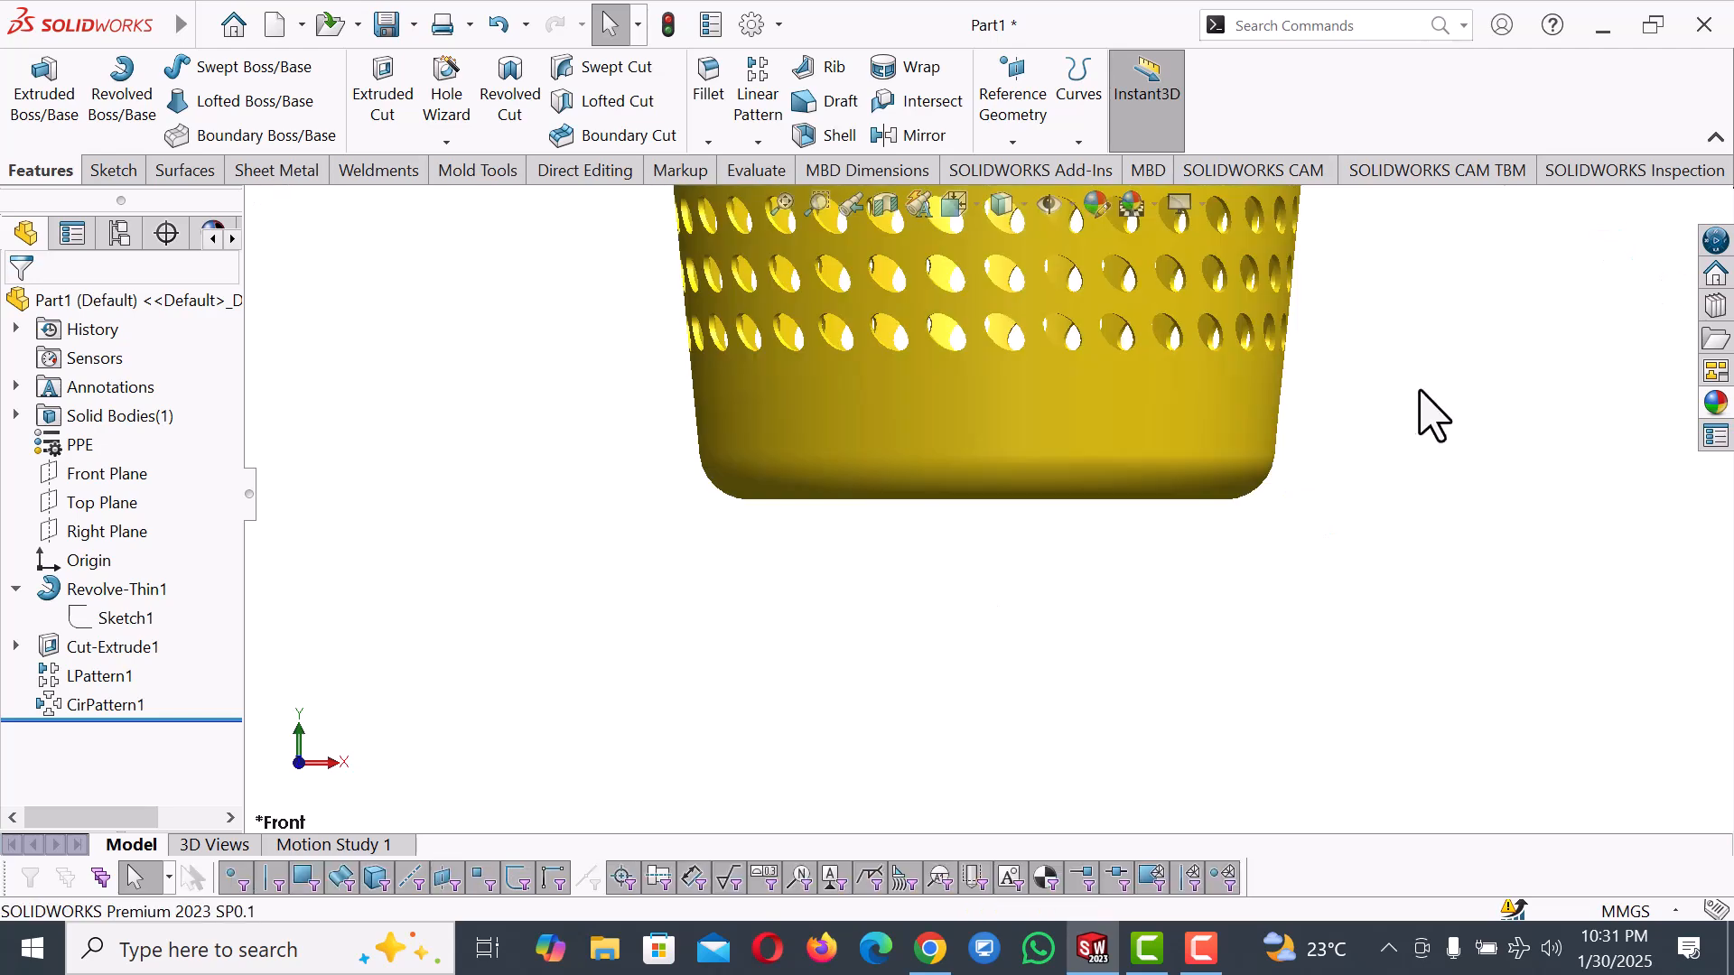
# Start a sketch on the bucket's flat underside and convert that face's circular edge into a sketch circle.
pyautogui.moveTo(1061, 538); pyautogui.dragTo(1216, 389, button='middle')
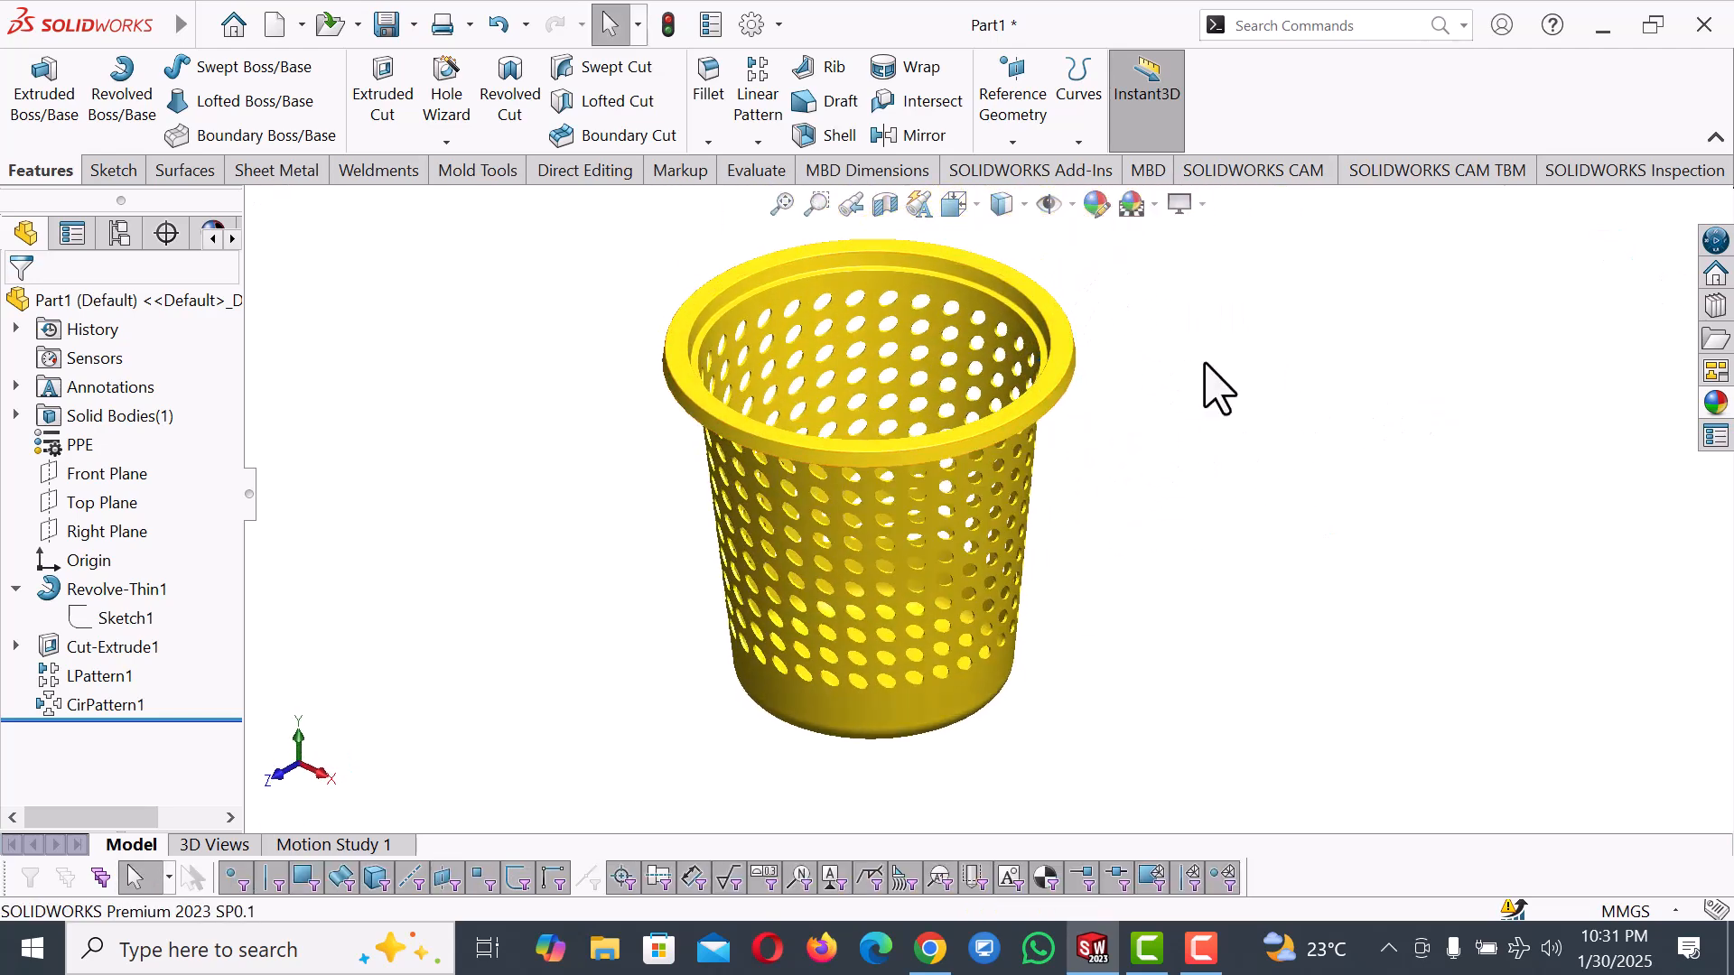
pyautogui.press('space')
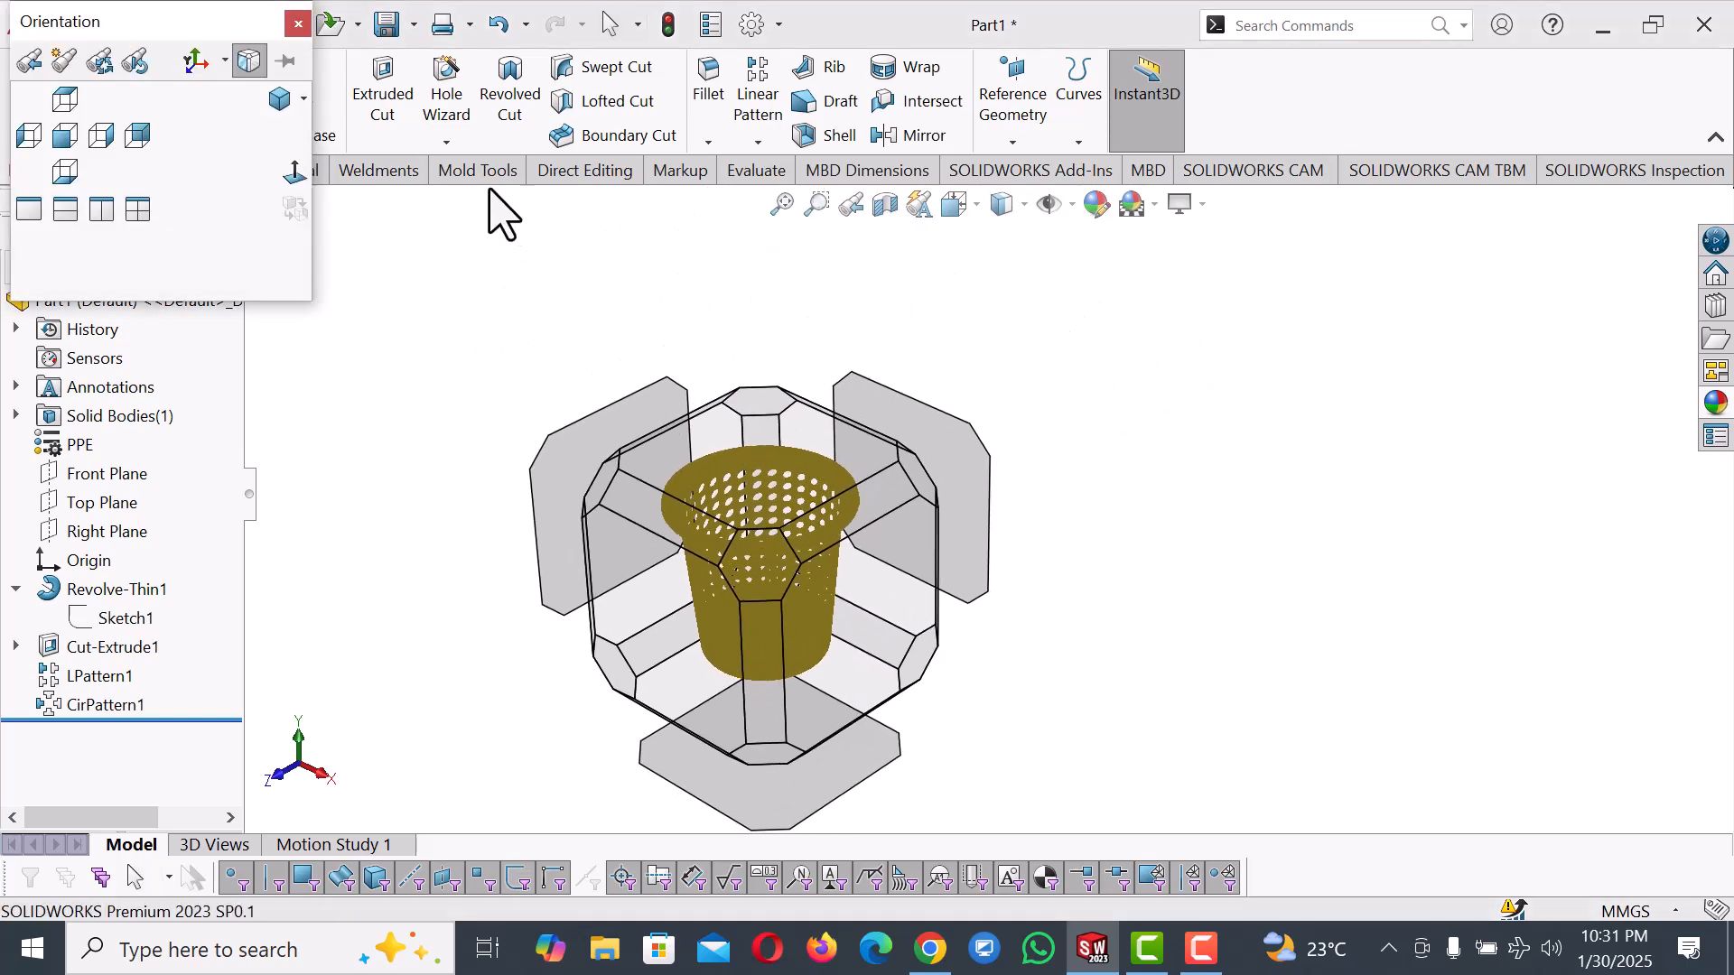
pyautogui.click(303, 100)
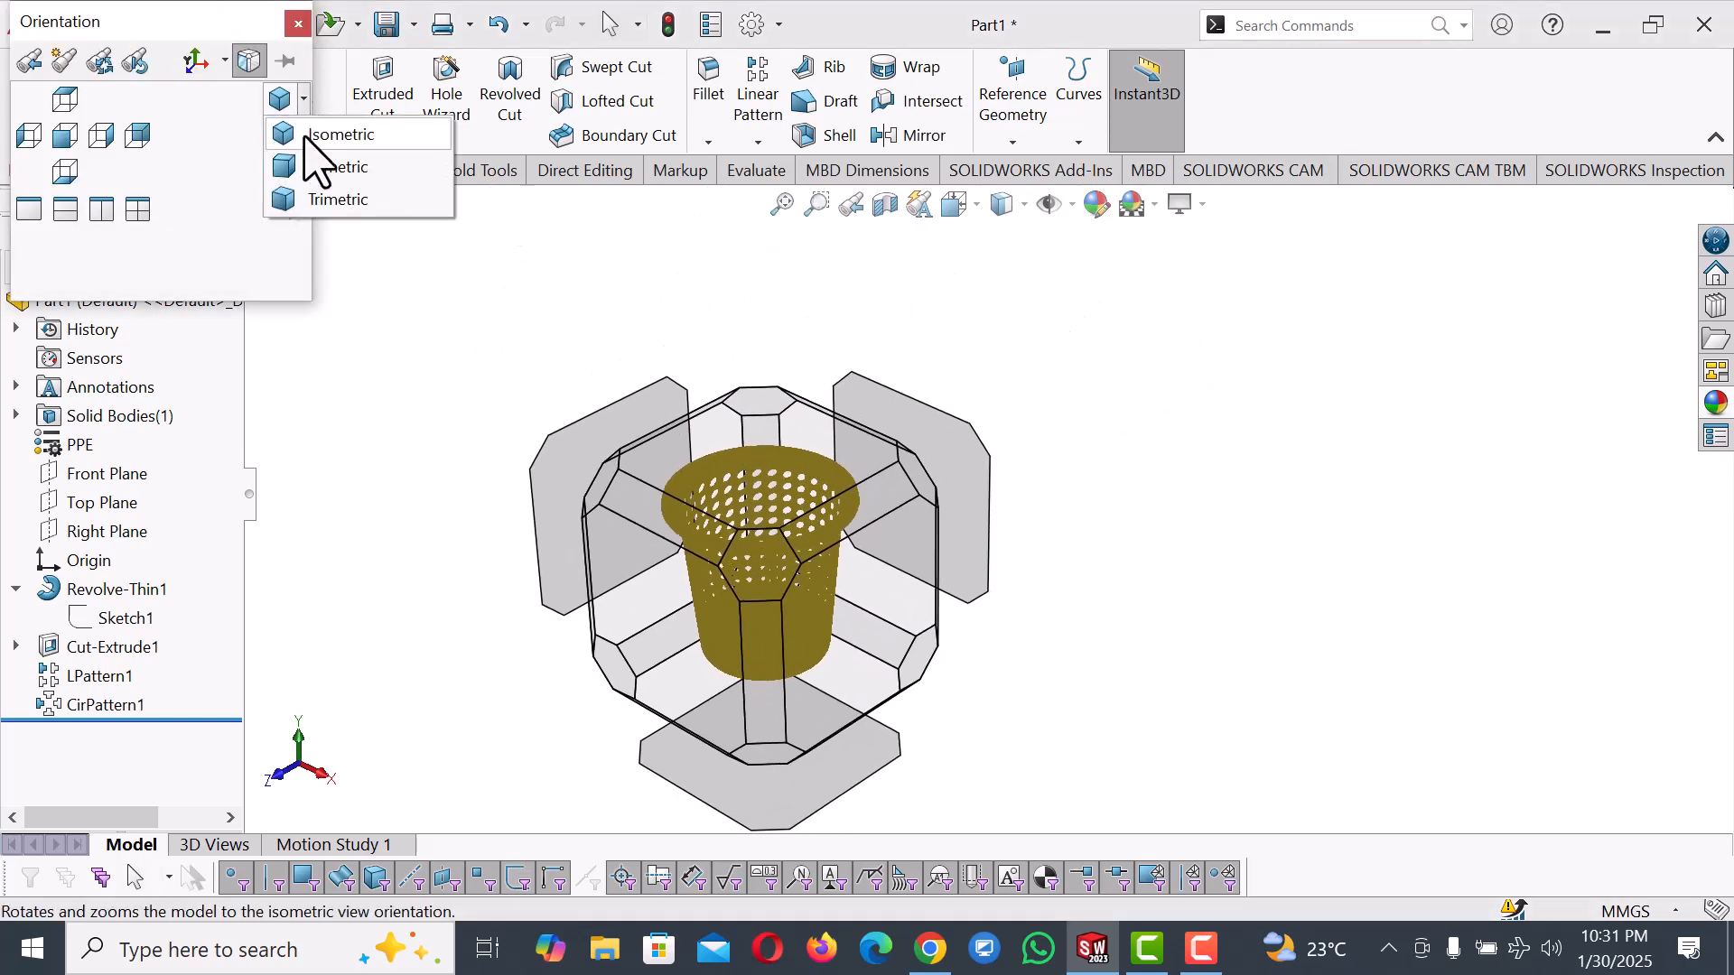
pyautogui.click(307, 132)
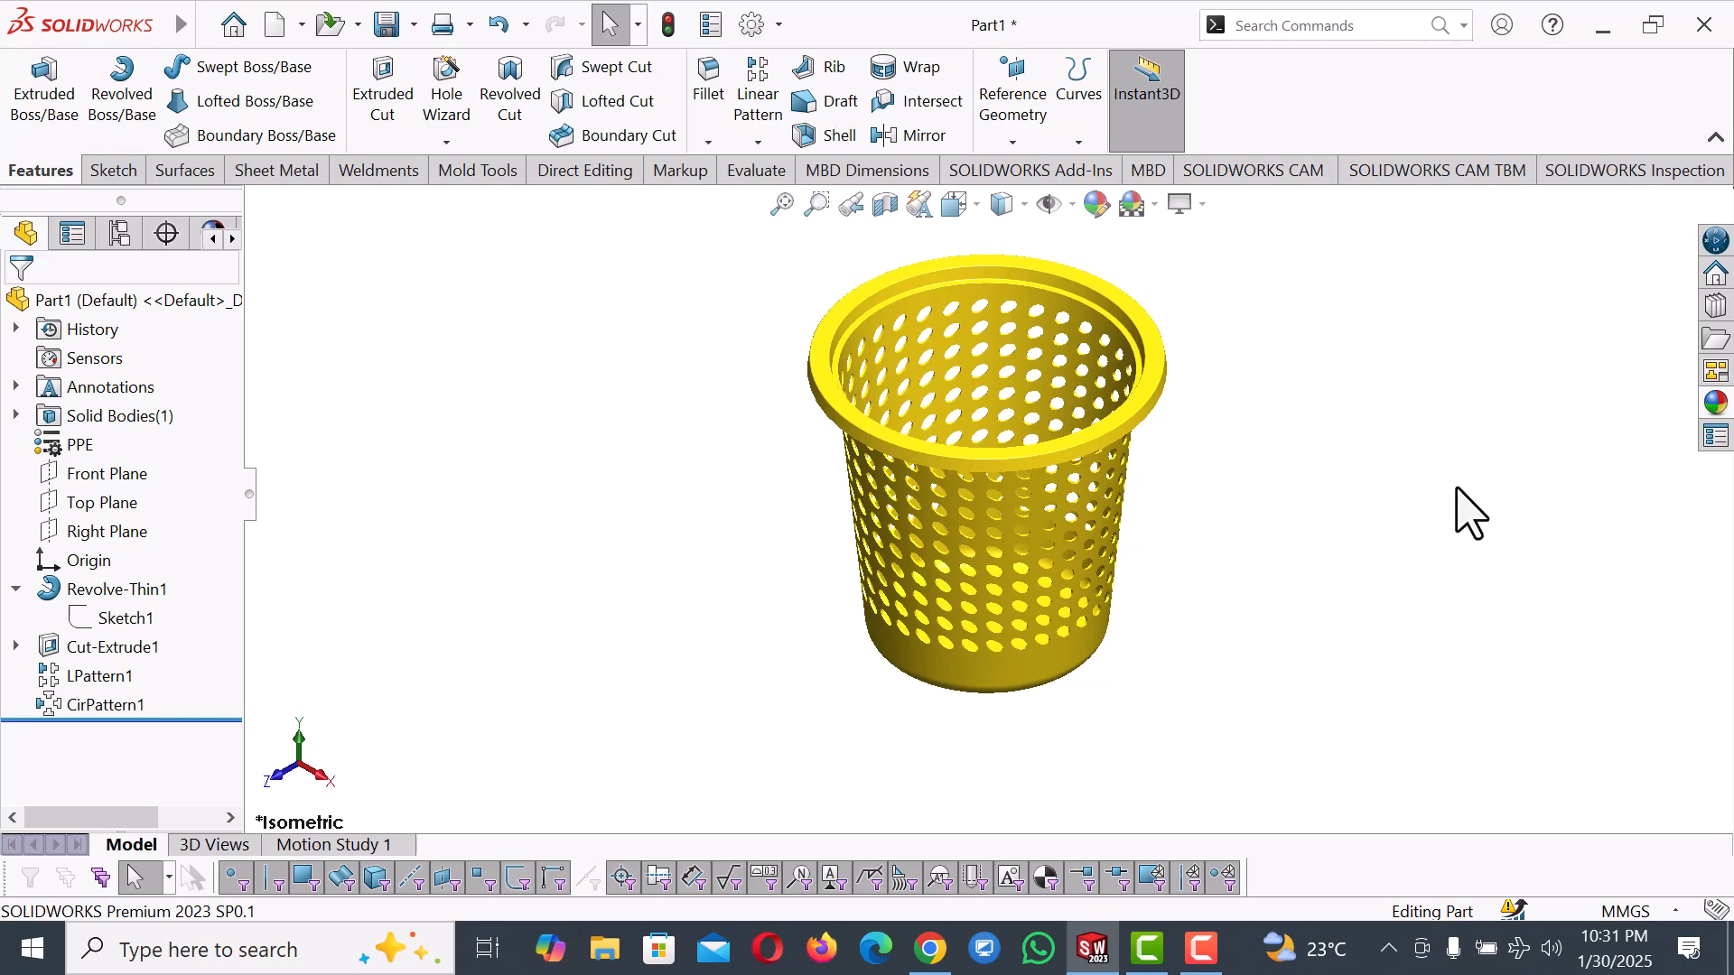
pyautogui.moveTo(1416, 614); pyautogui.dragTo(1355, 318, button='middle')
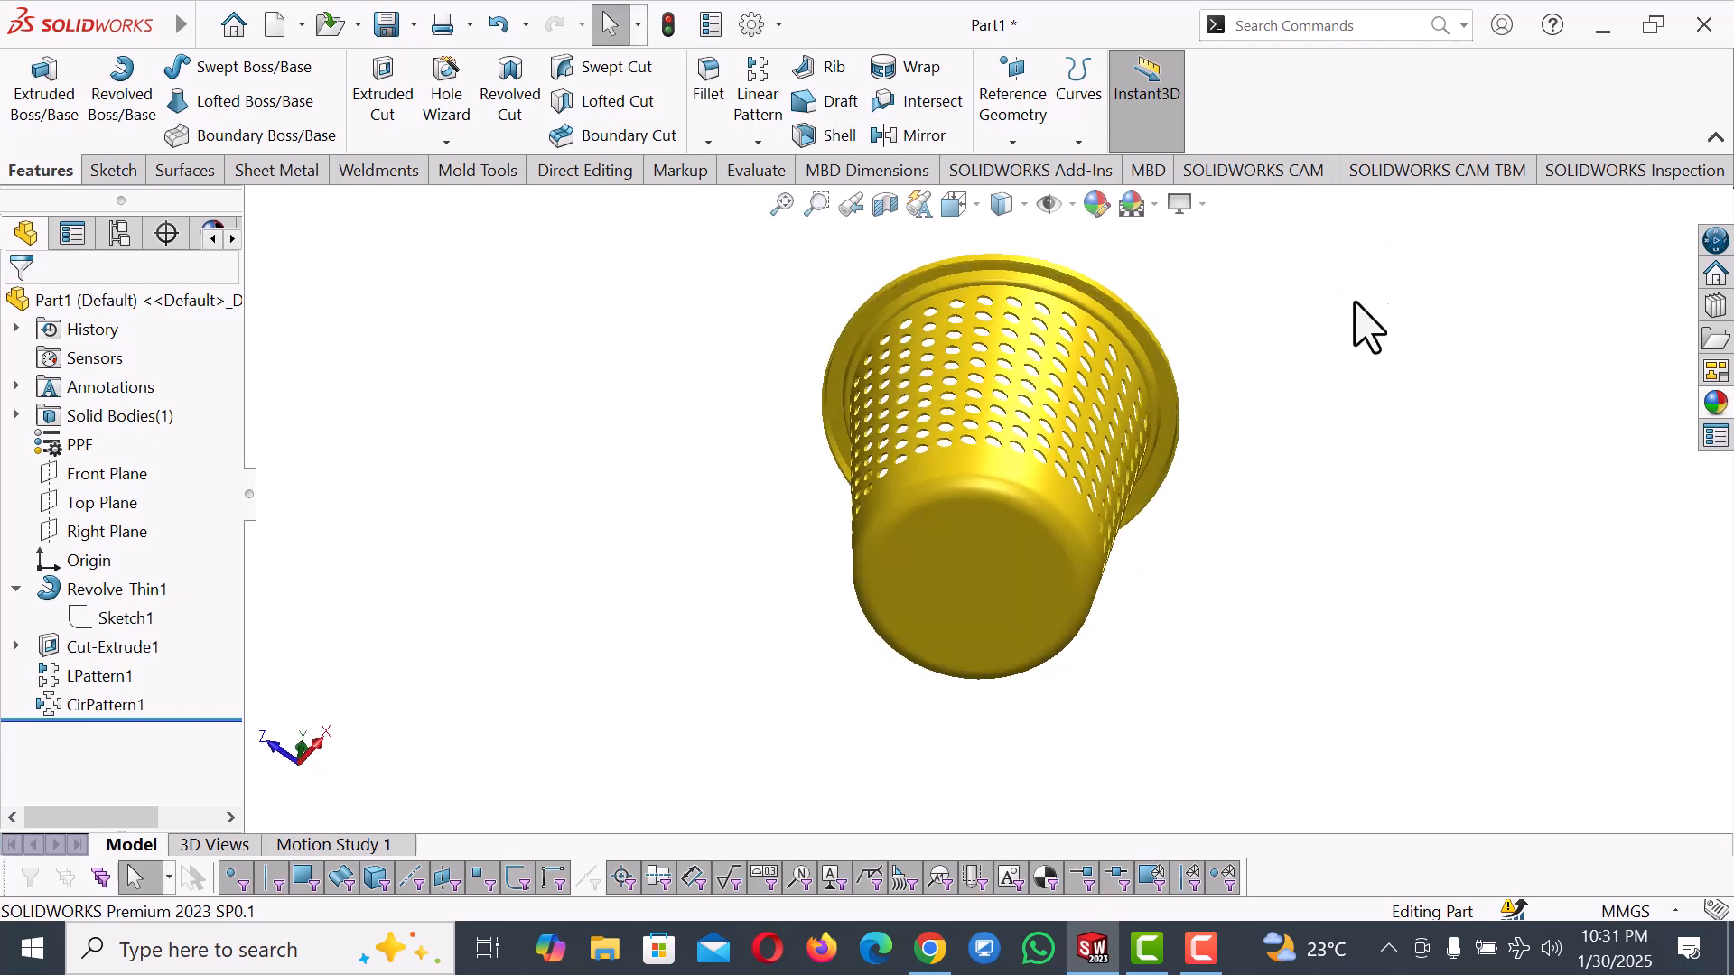
pyautogui.click(1018, 569)
pyautogui.click(1113, 517)
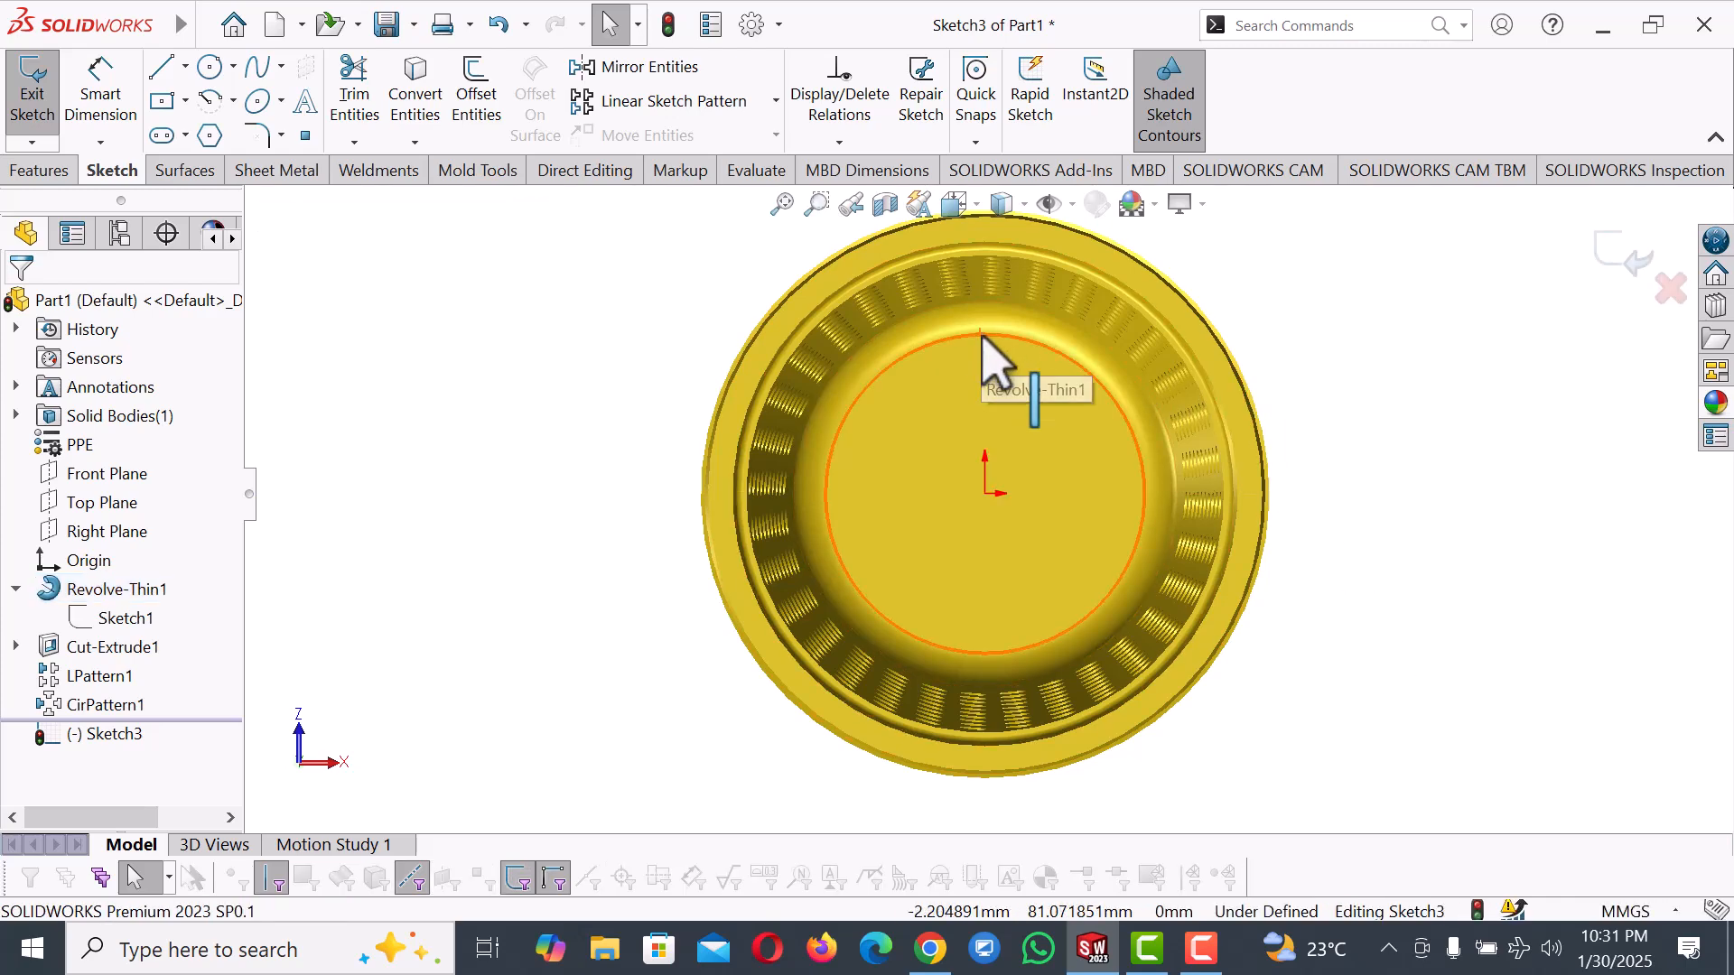
pyautogui.click(983, 336)
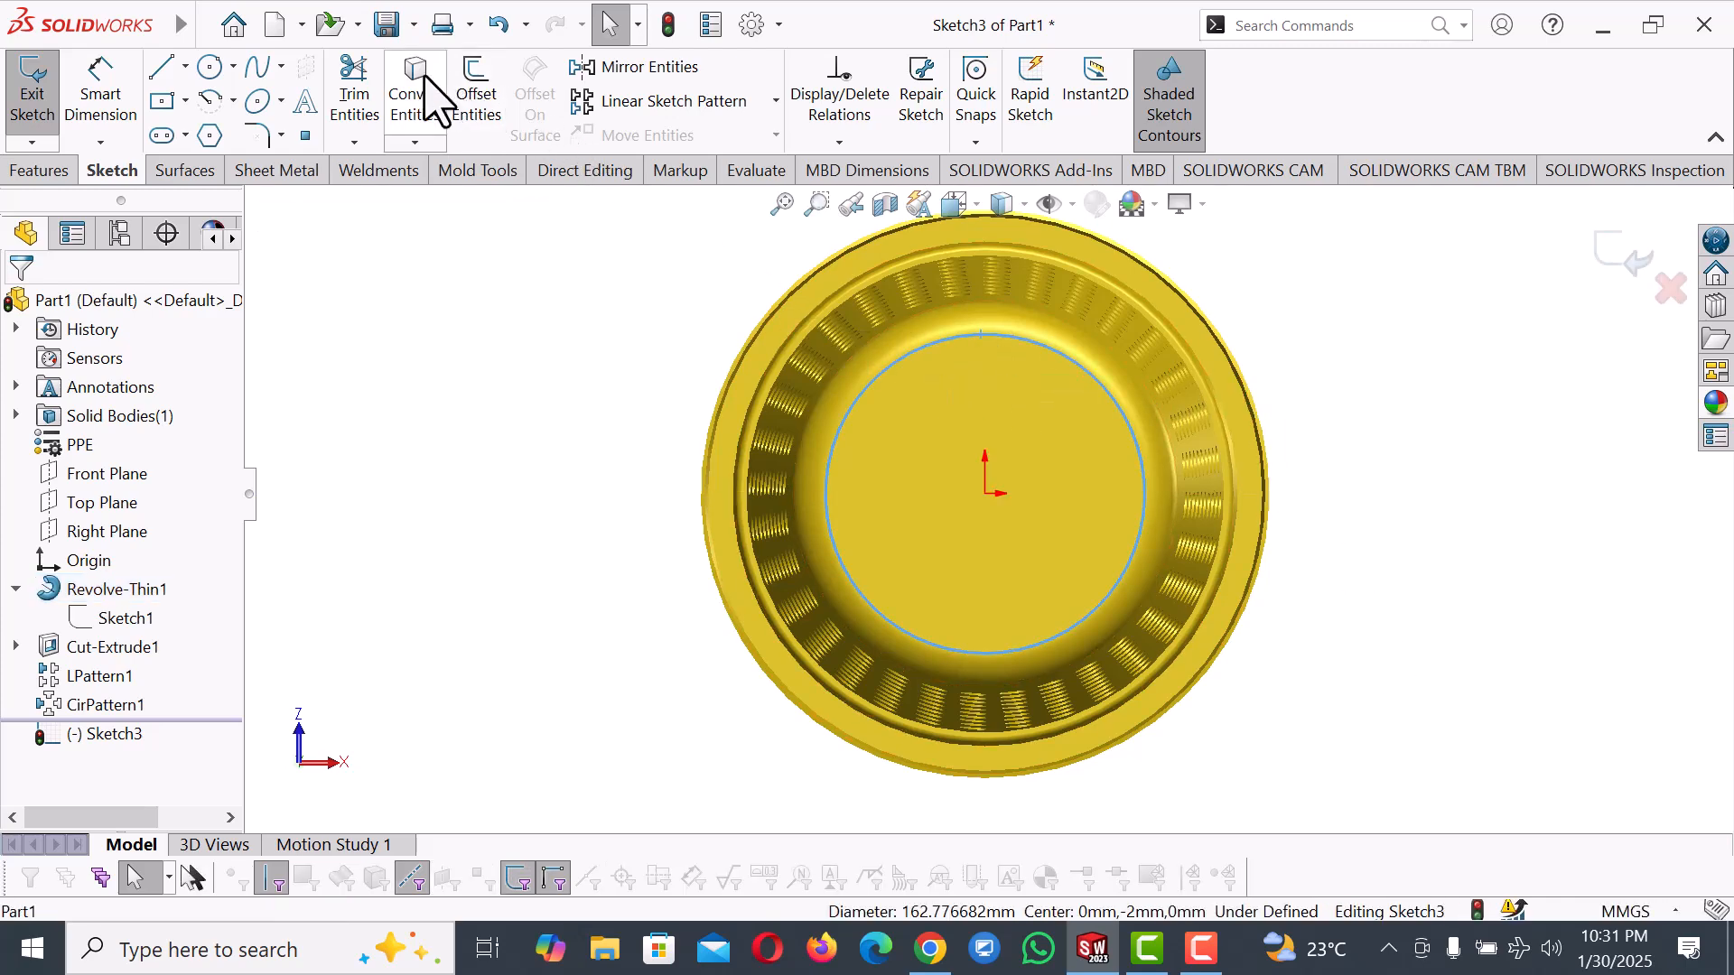
pyautogui.click(430, 98)
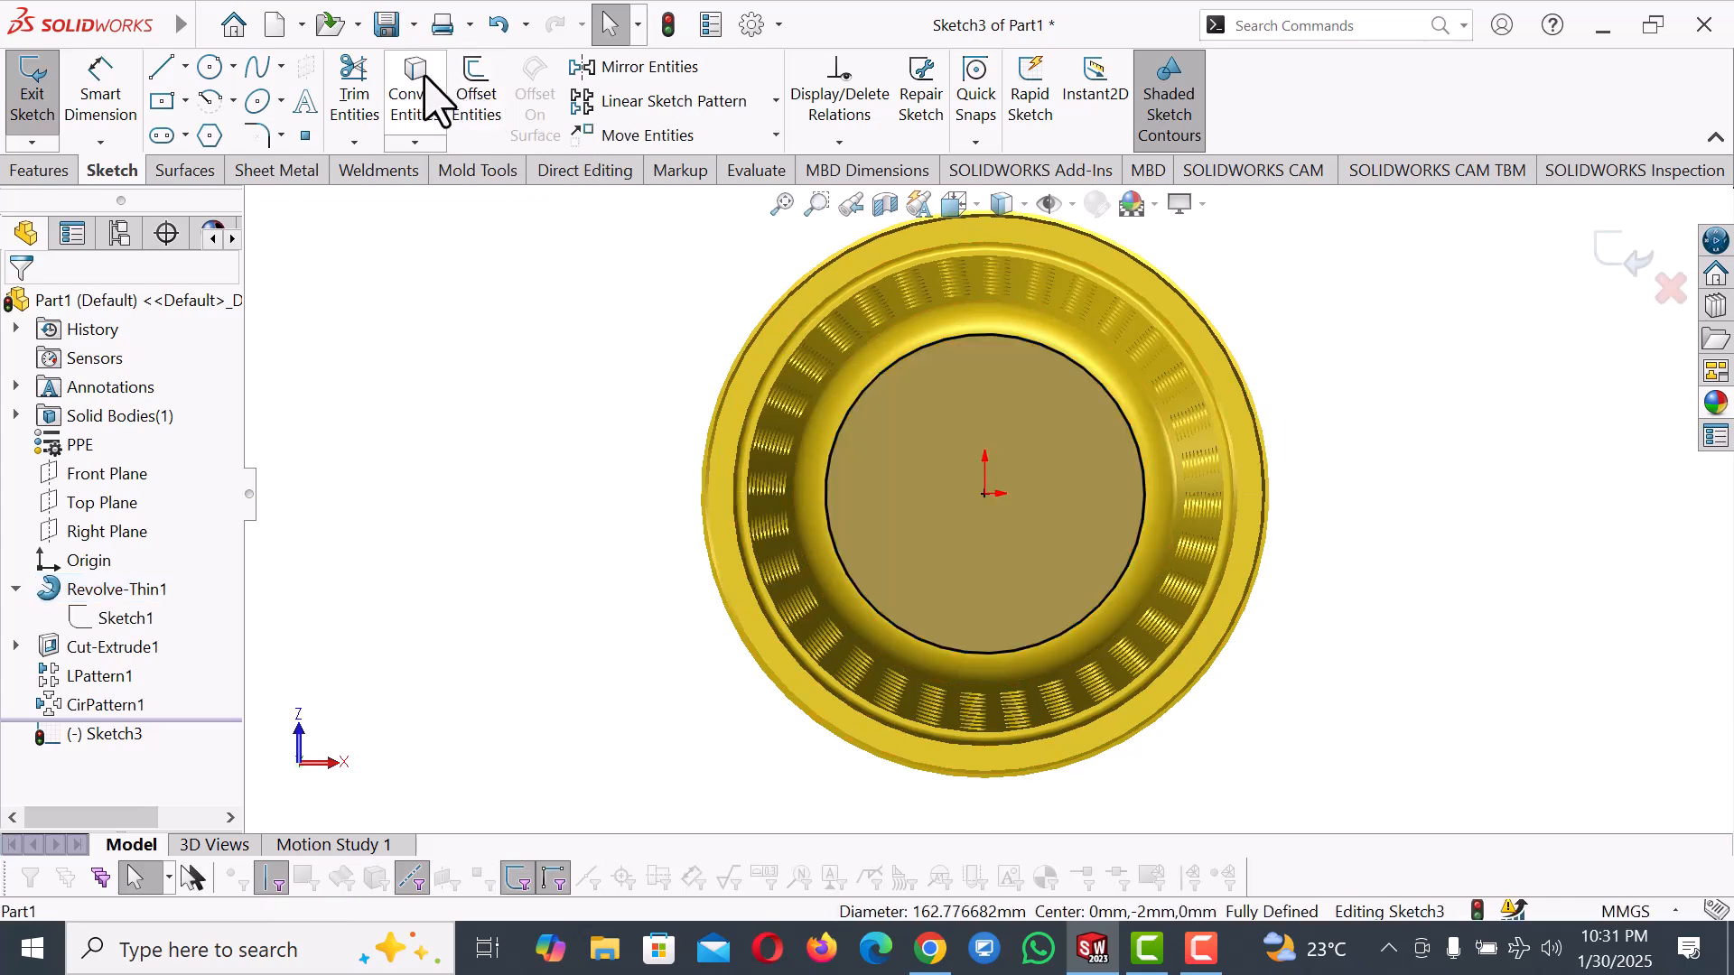
# Offset the converted circle on the bucket's underside 2 mm inward.
pyautogui.click(479, 95)
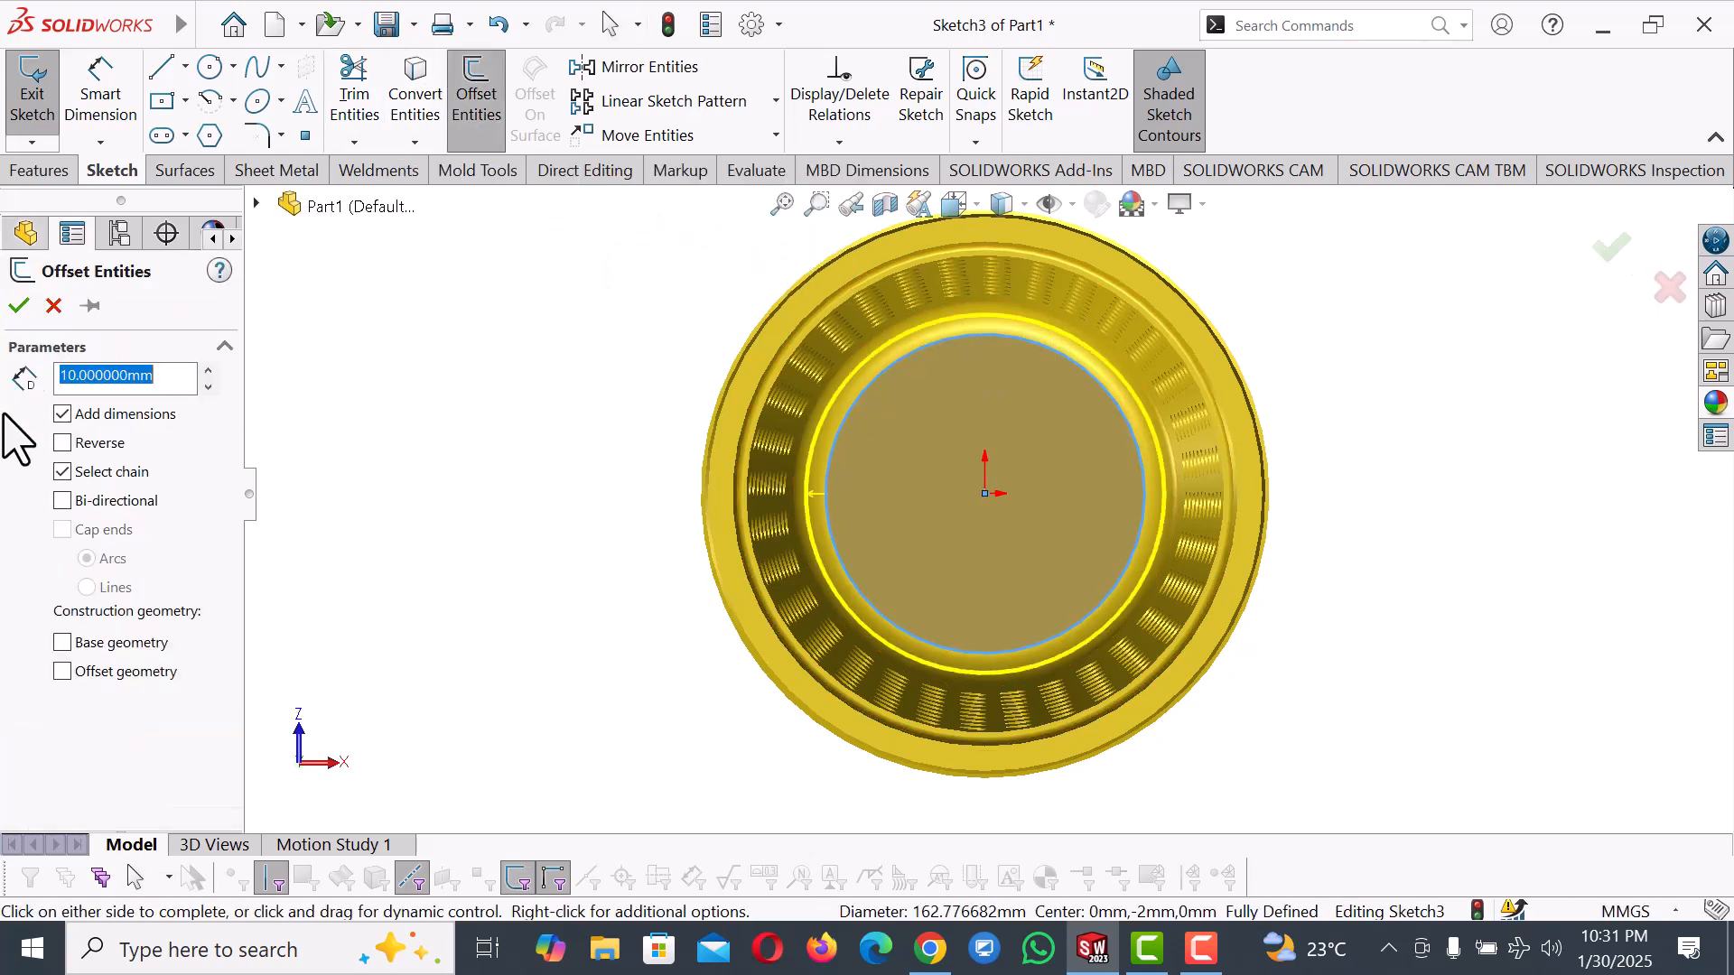
pyautogui.click(62, 442)
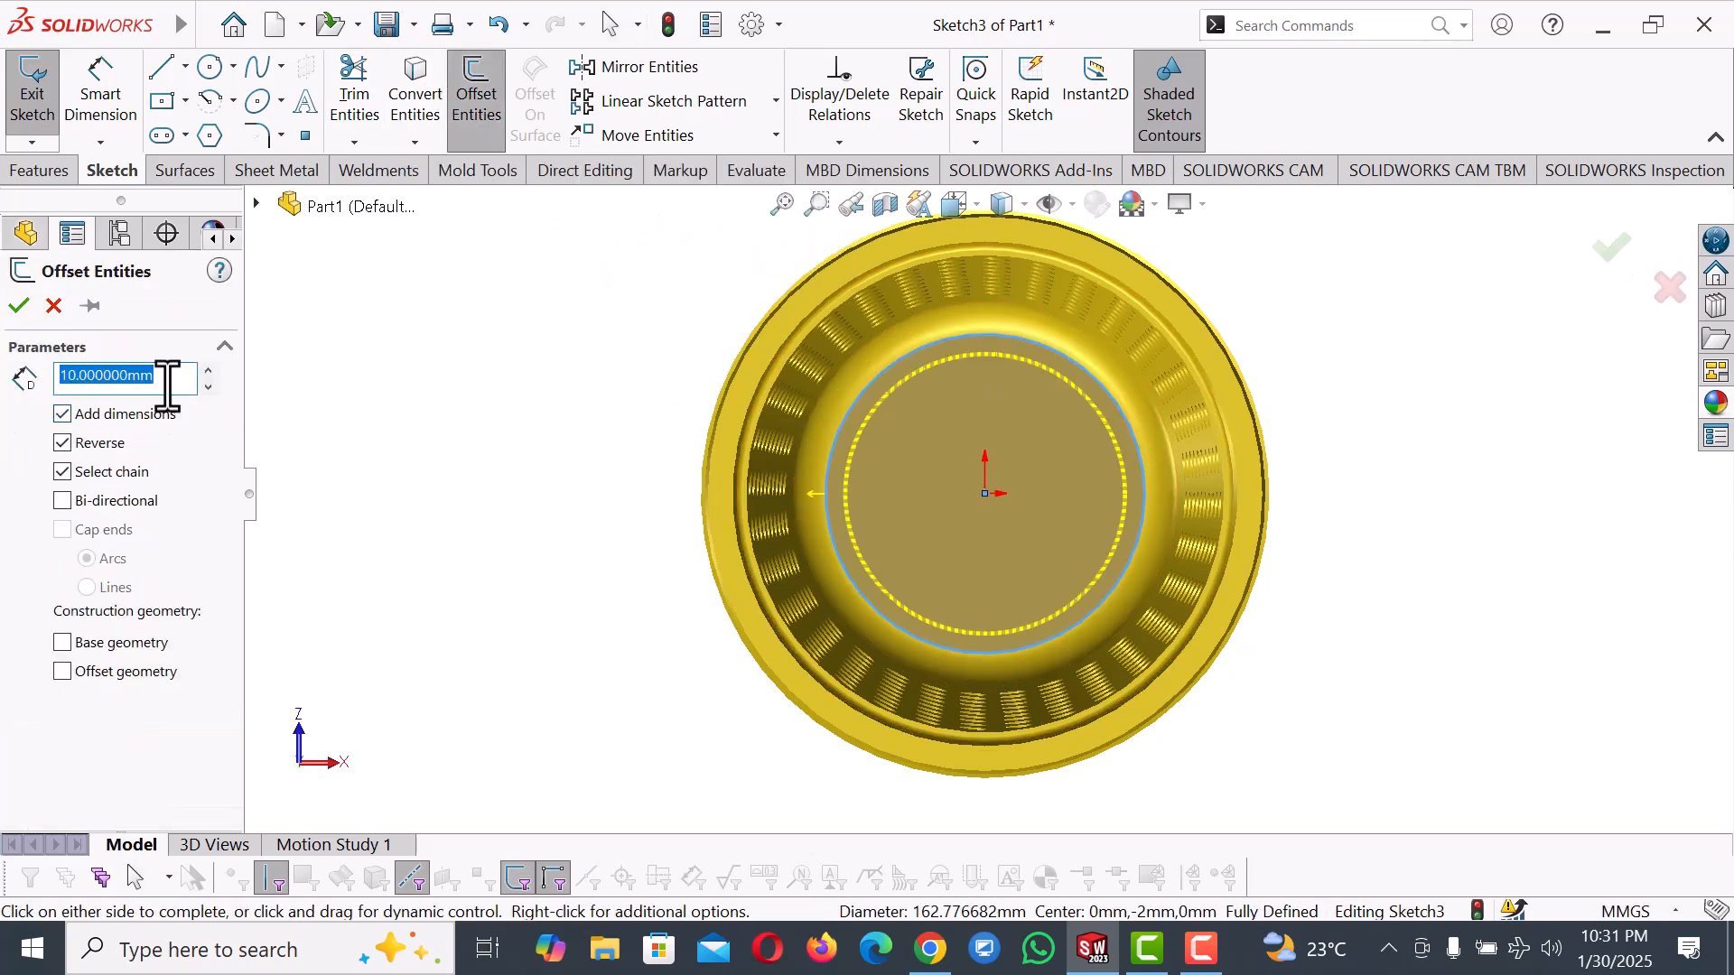
pyautogui.press('Return')
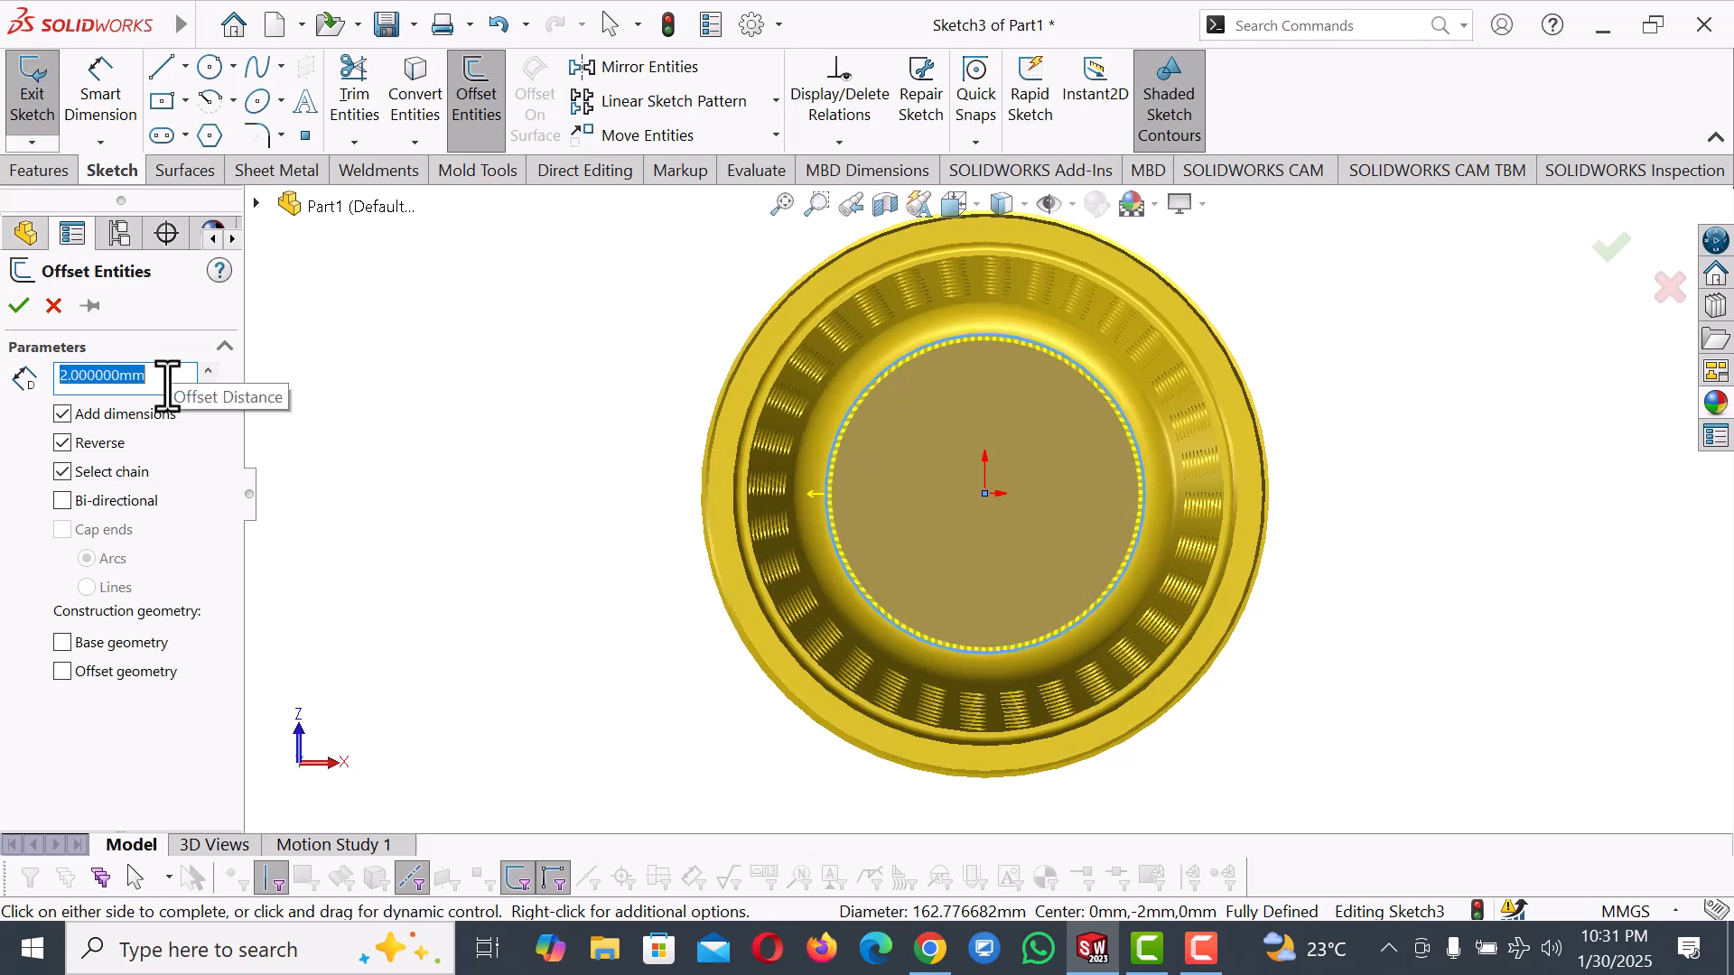
pyautogui.click(17, 305)
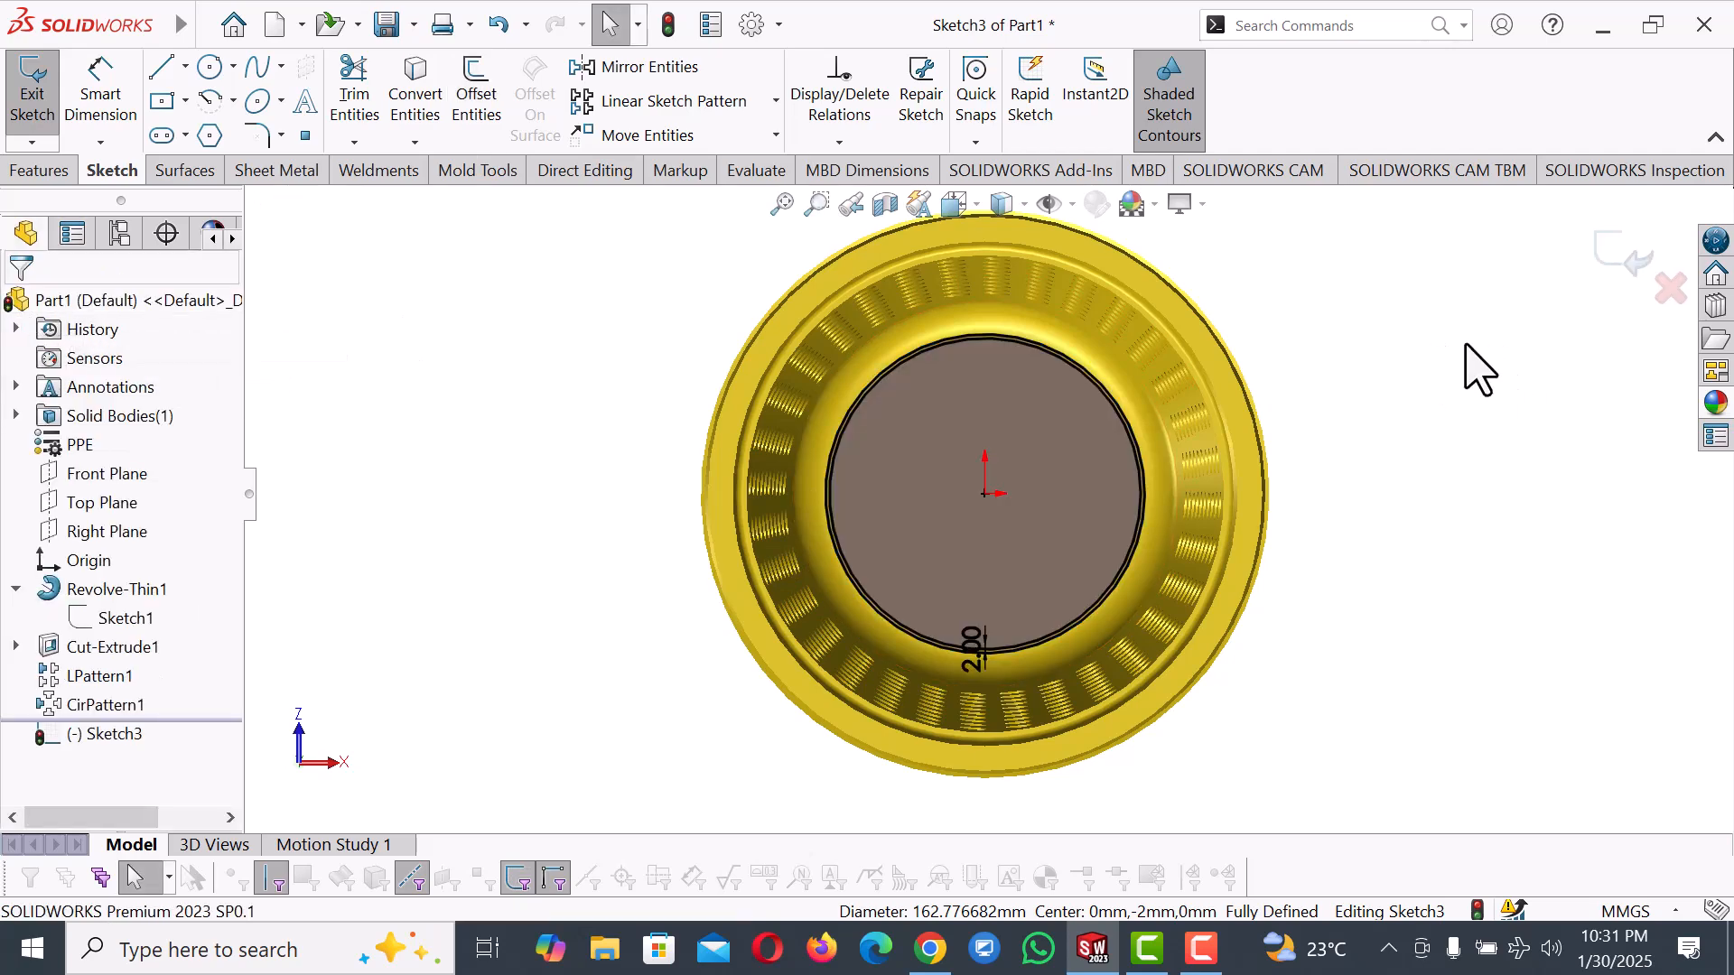
# Extrude the ring between the two underside circles by a blind depth of 5 mm, merged with the bucket.
pyautogui.click(39, 172)
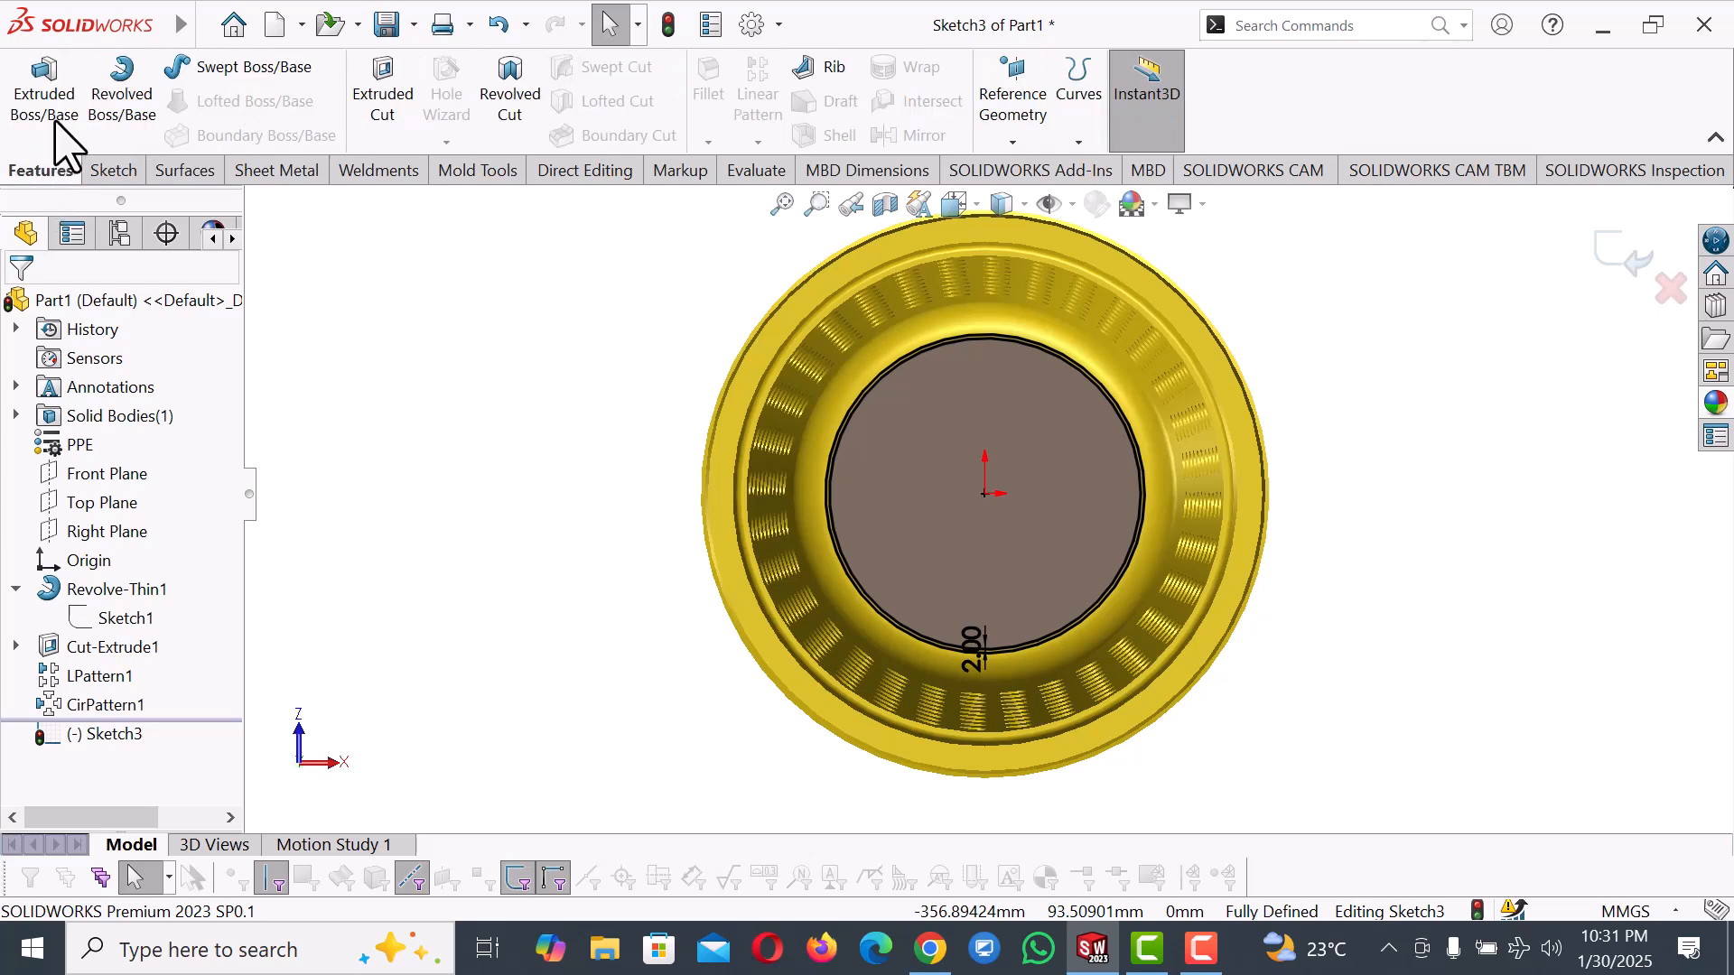
pyautogui.click(47, 99)
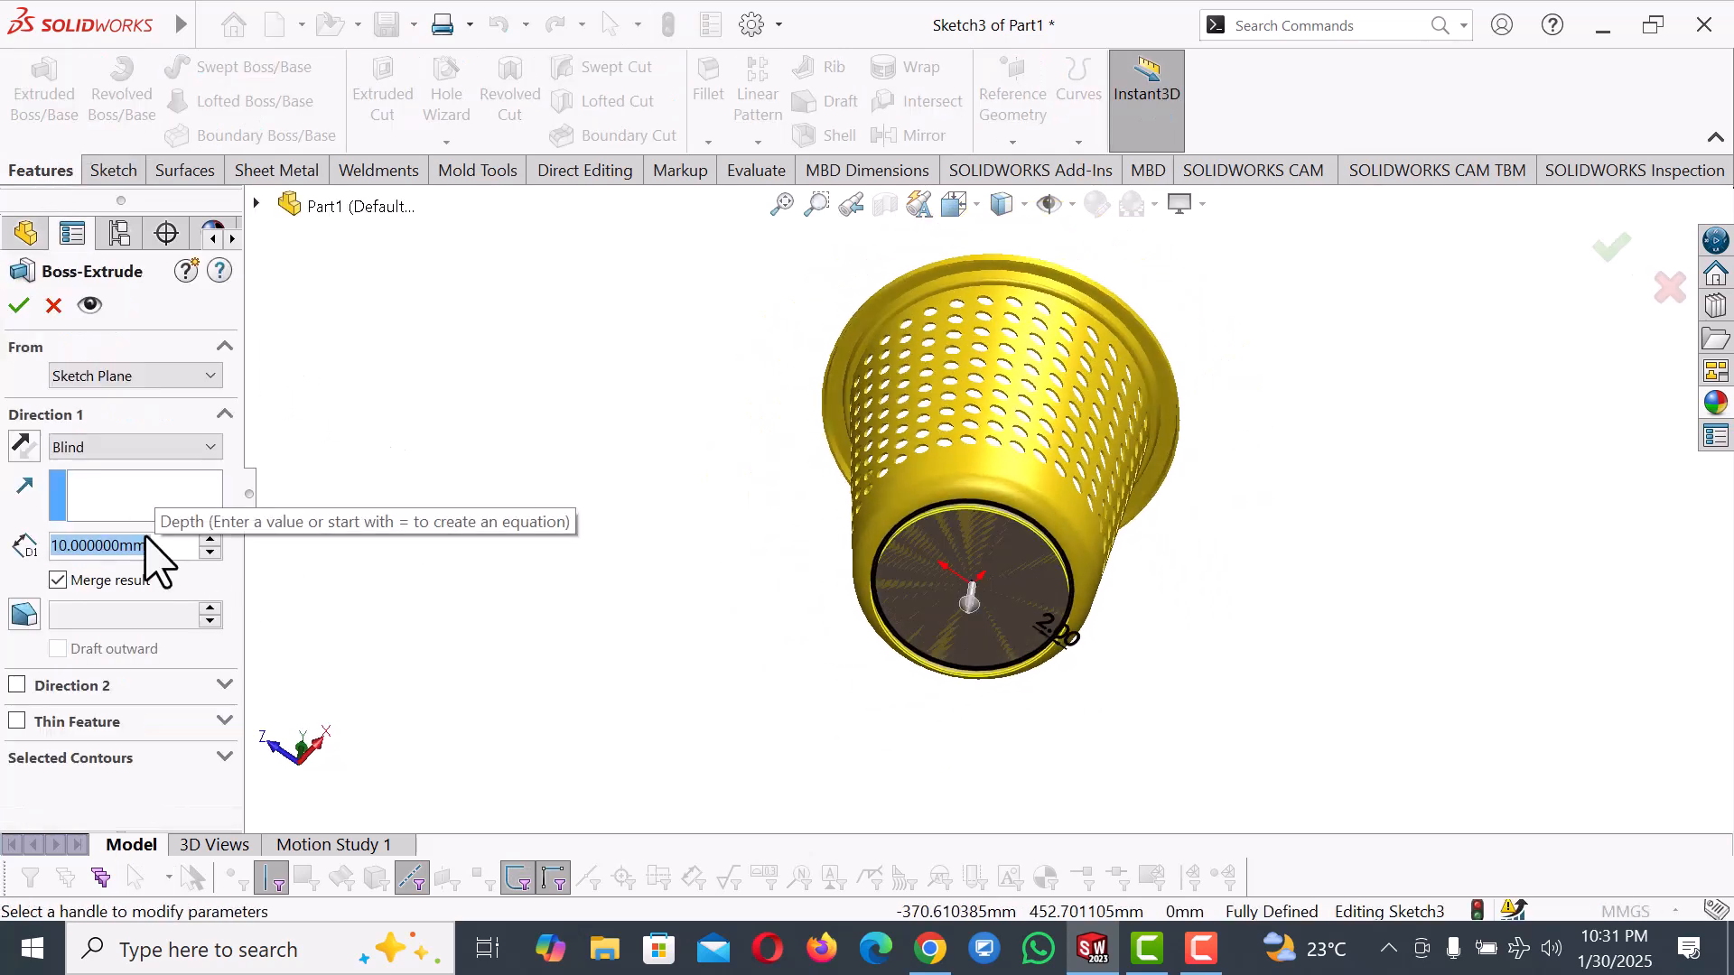
pyautogui.write('5')
pyautogui.press('Return')
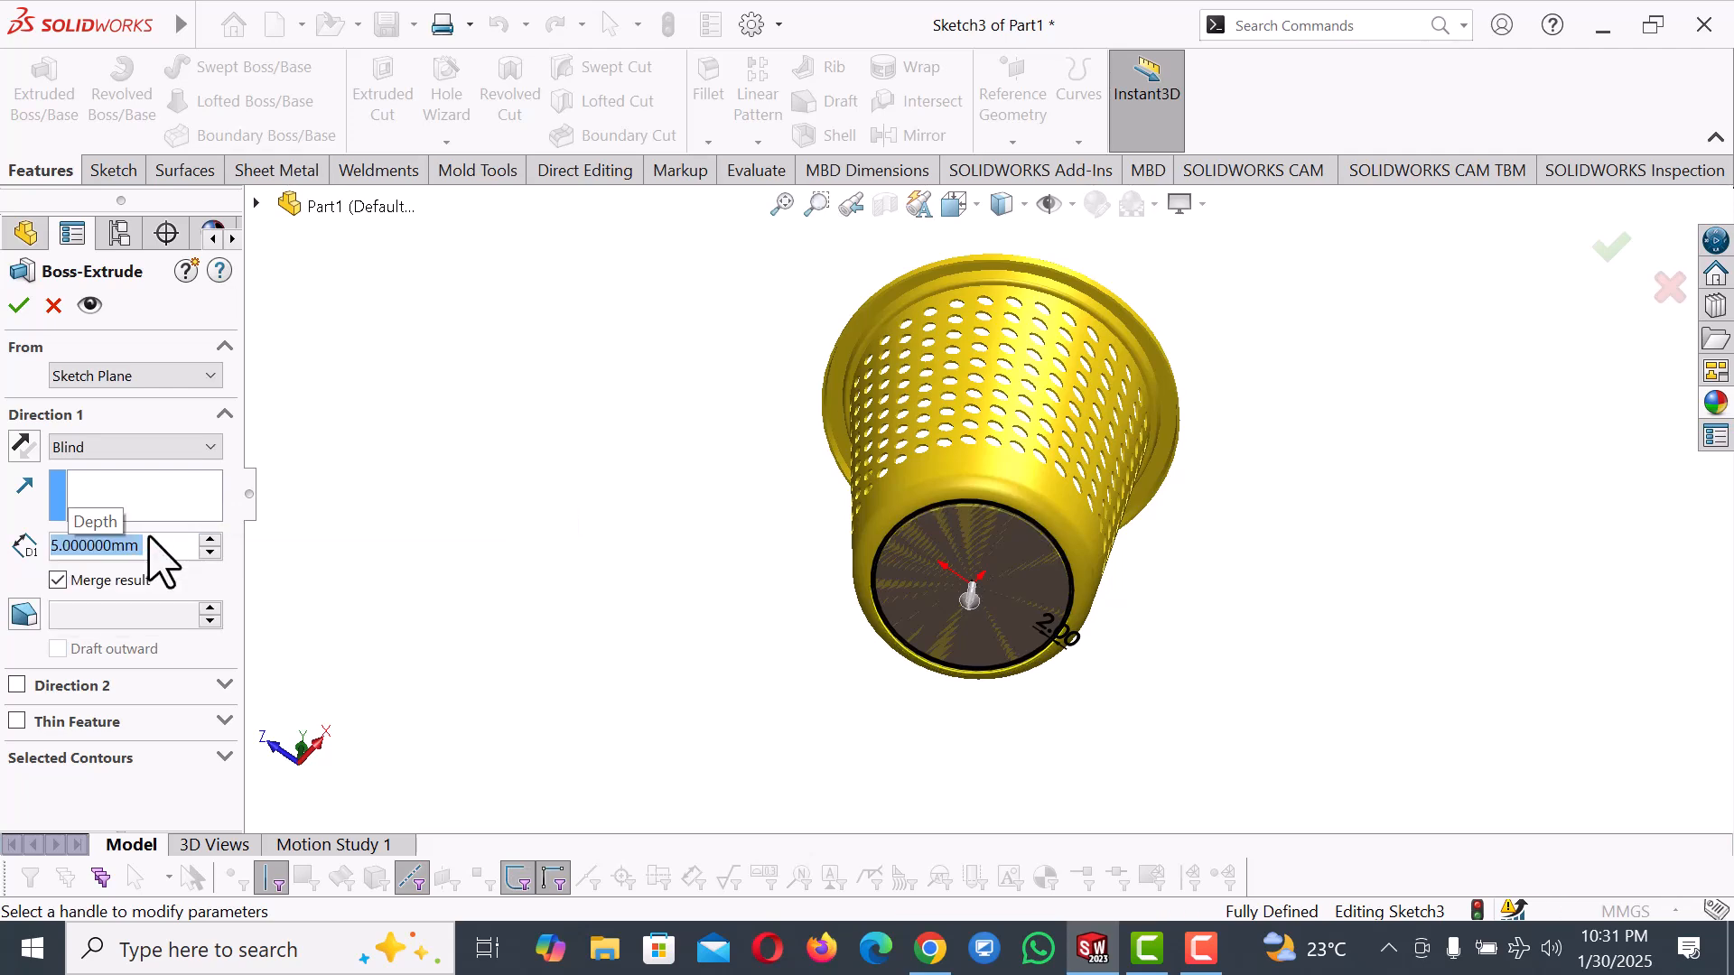
pyautogui.click(20, 308)
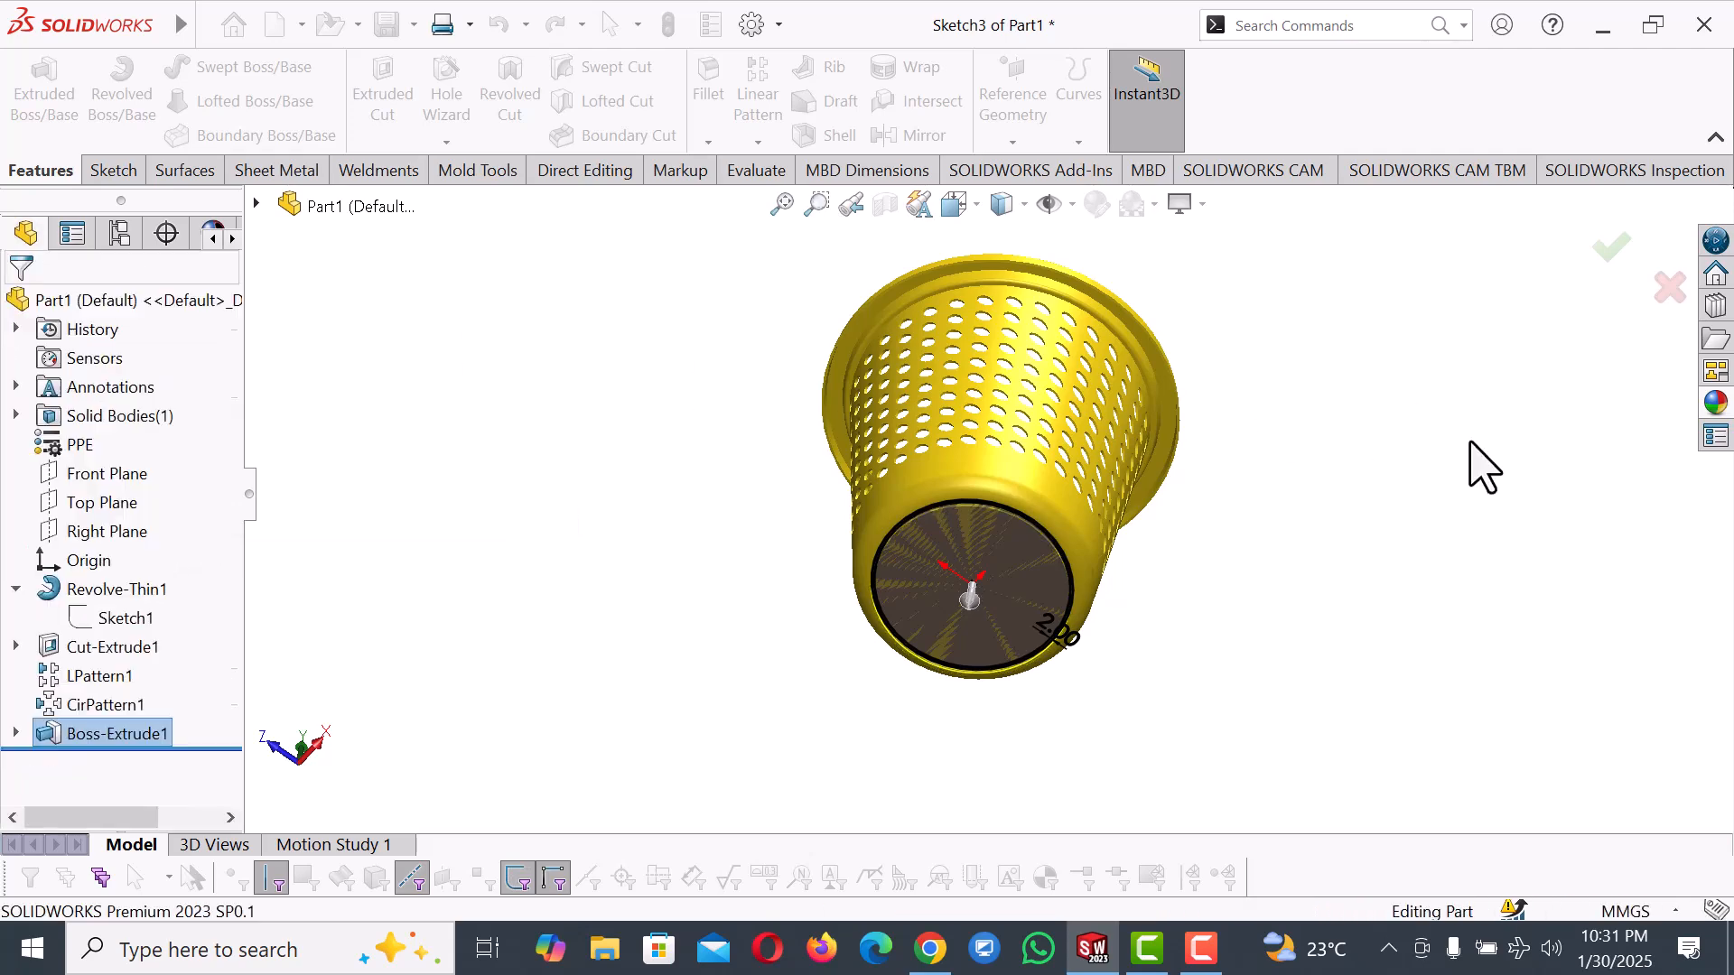
# Start a sketch on the flat face inside the new ring and draw a circle about 71 mm in diameter centred on the origin.
pyautogui.moveTo(1421, 495); pyautogui.dragTo(1328, 352, button='middle')
pyautogui.click(1048, 554)
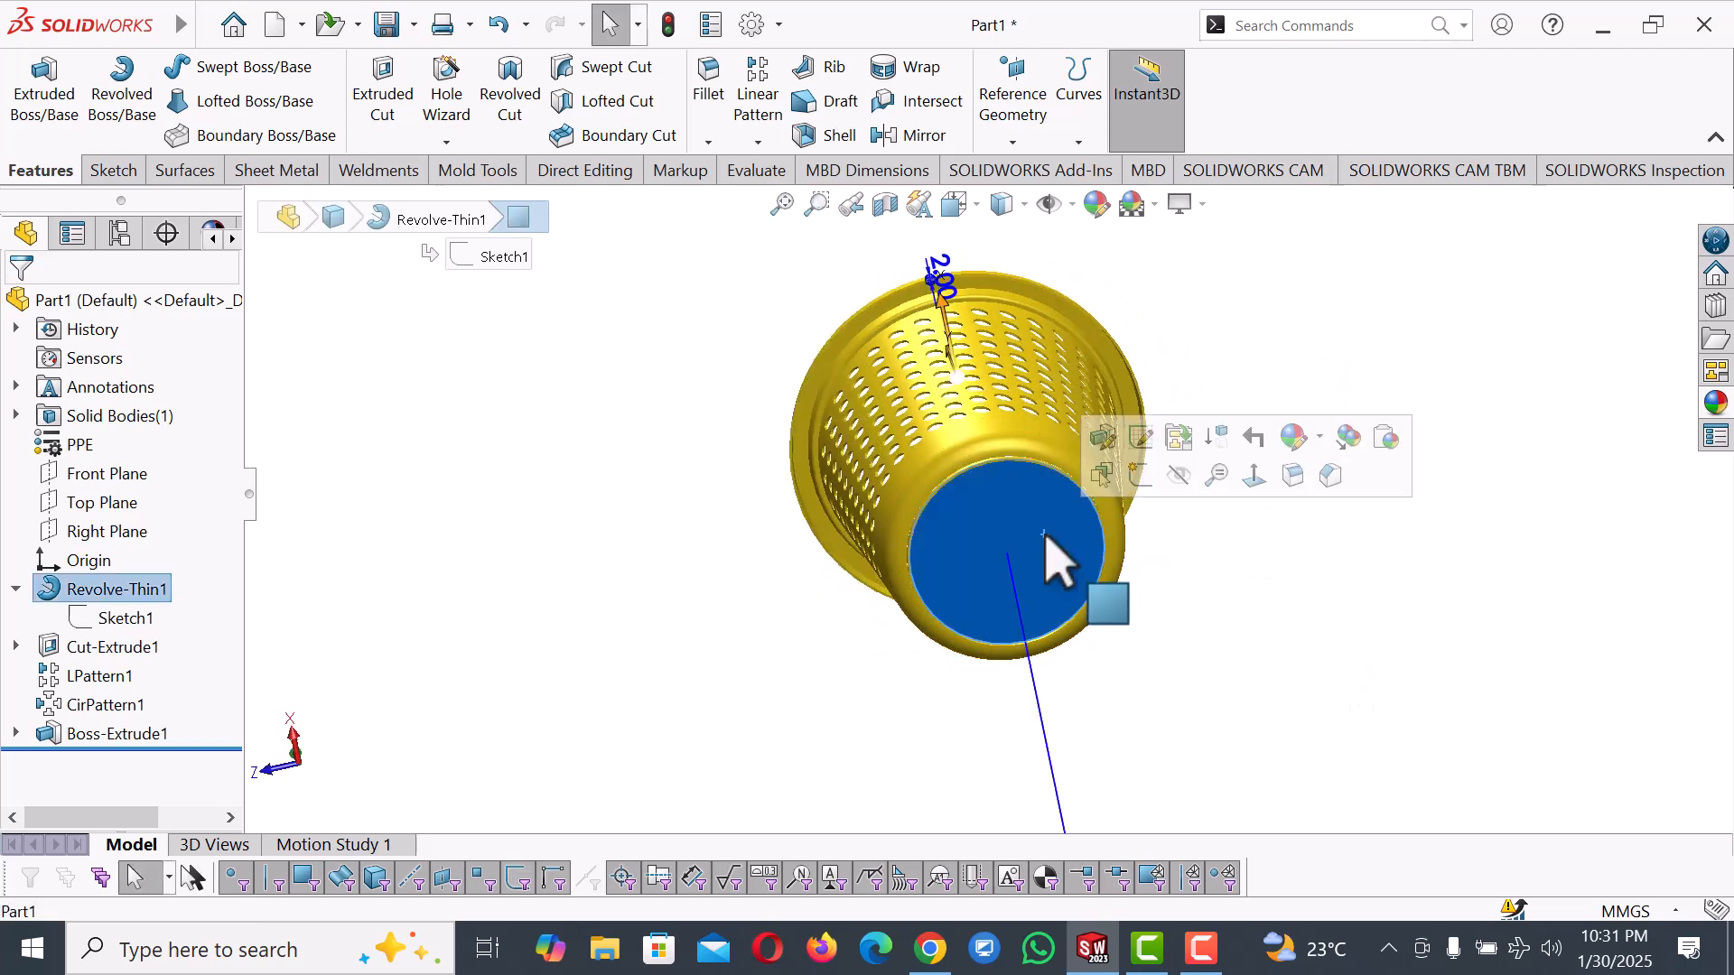
pyautogui.click(1139, 476)
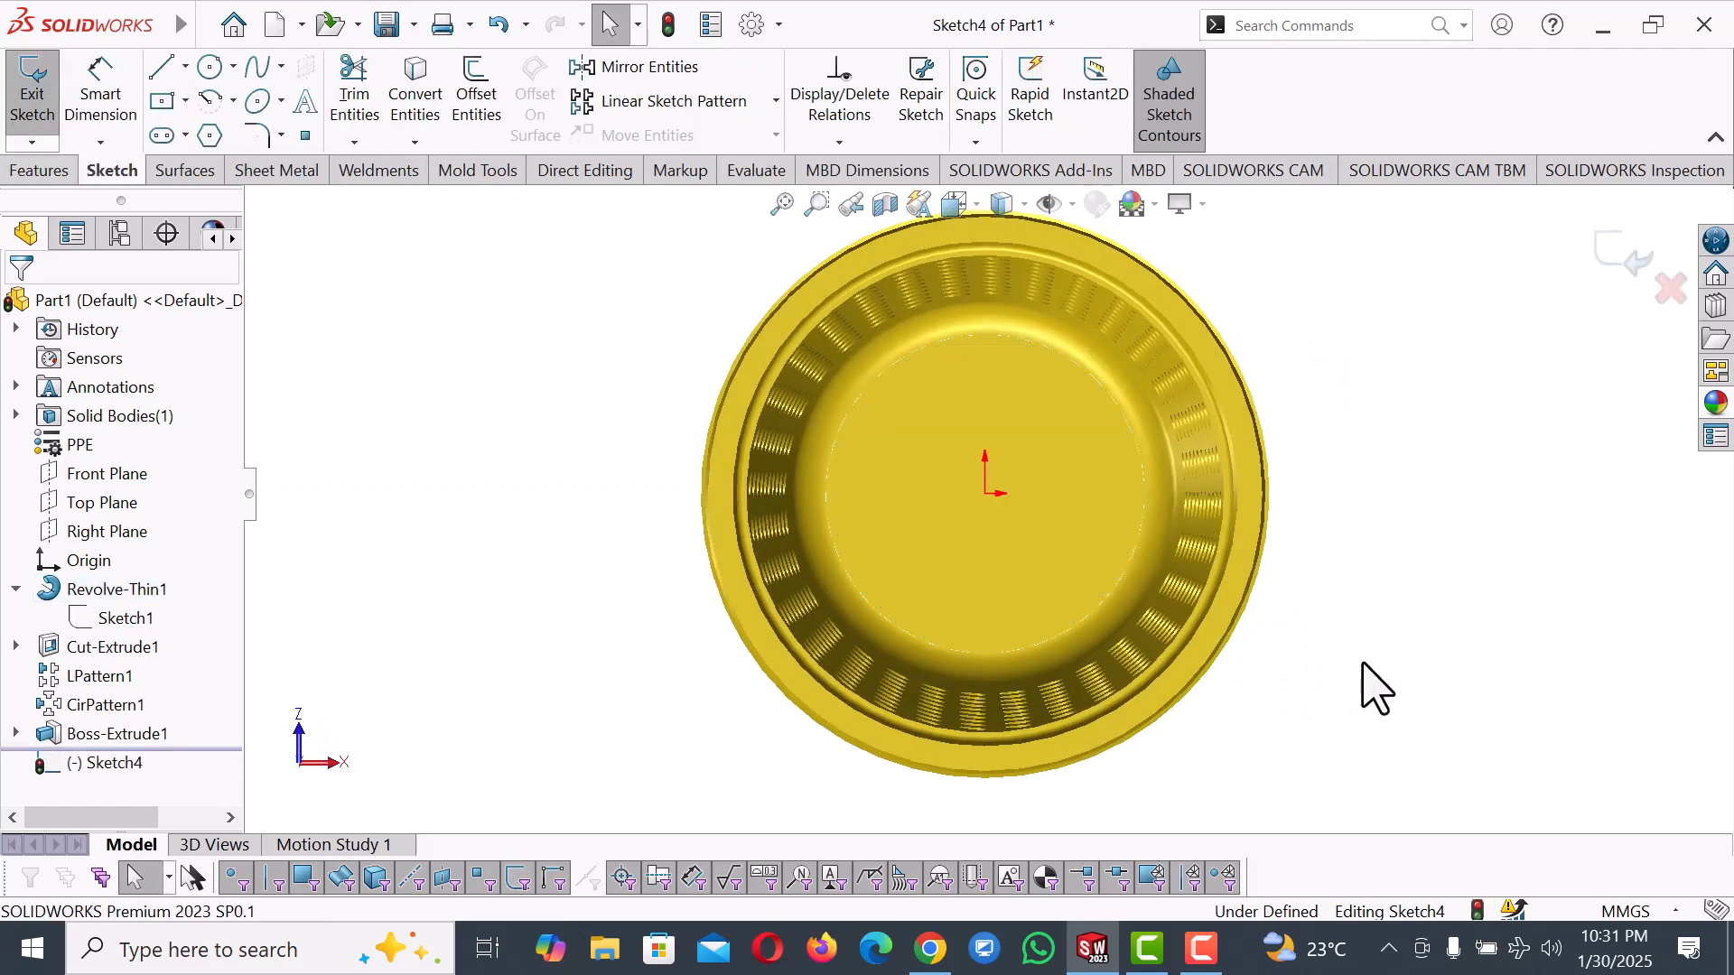
pyautogui.press('c')
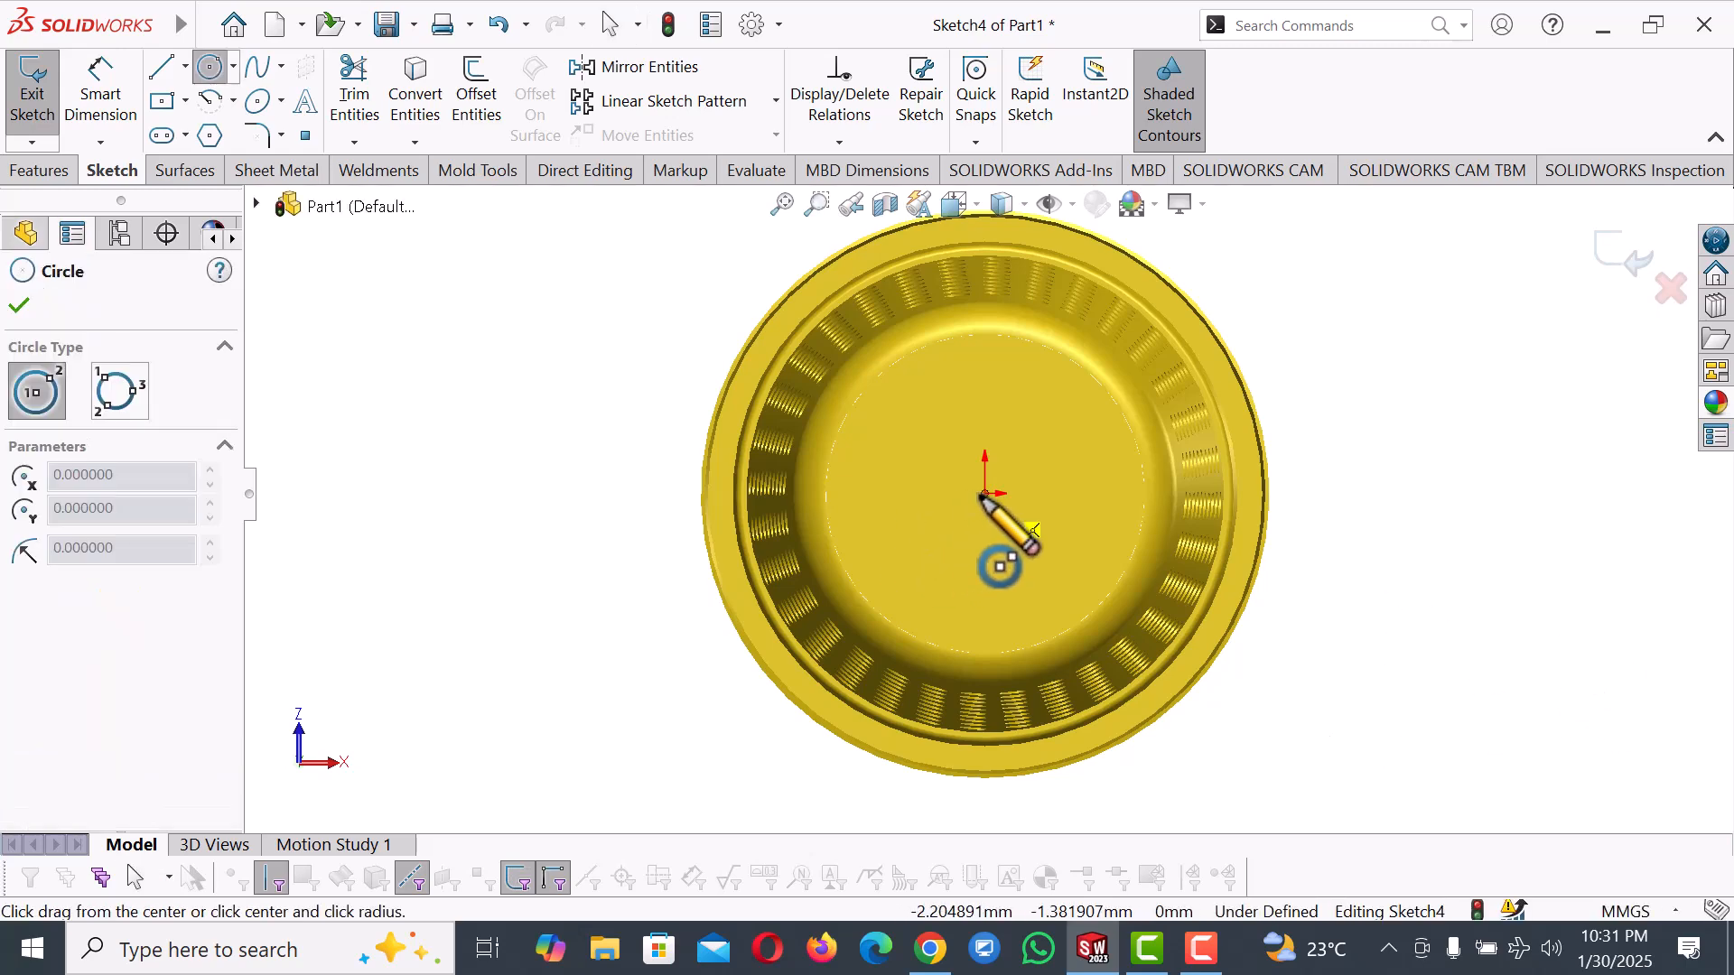
pyautogui.click(986, 493)
pyautogui.click(1046, 529)
pyautogui.rightClick(1060, 526)
pyautogui.click(1120, 531)
# Switch the model's display style to Shaded With Edges.
pyautogui.click(1156, 206)
pyautogui.click(1049, 204)
pyautogui.click(1003, 204)
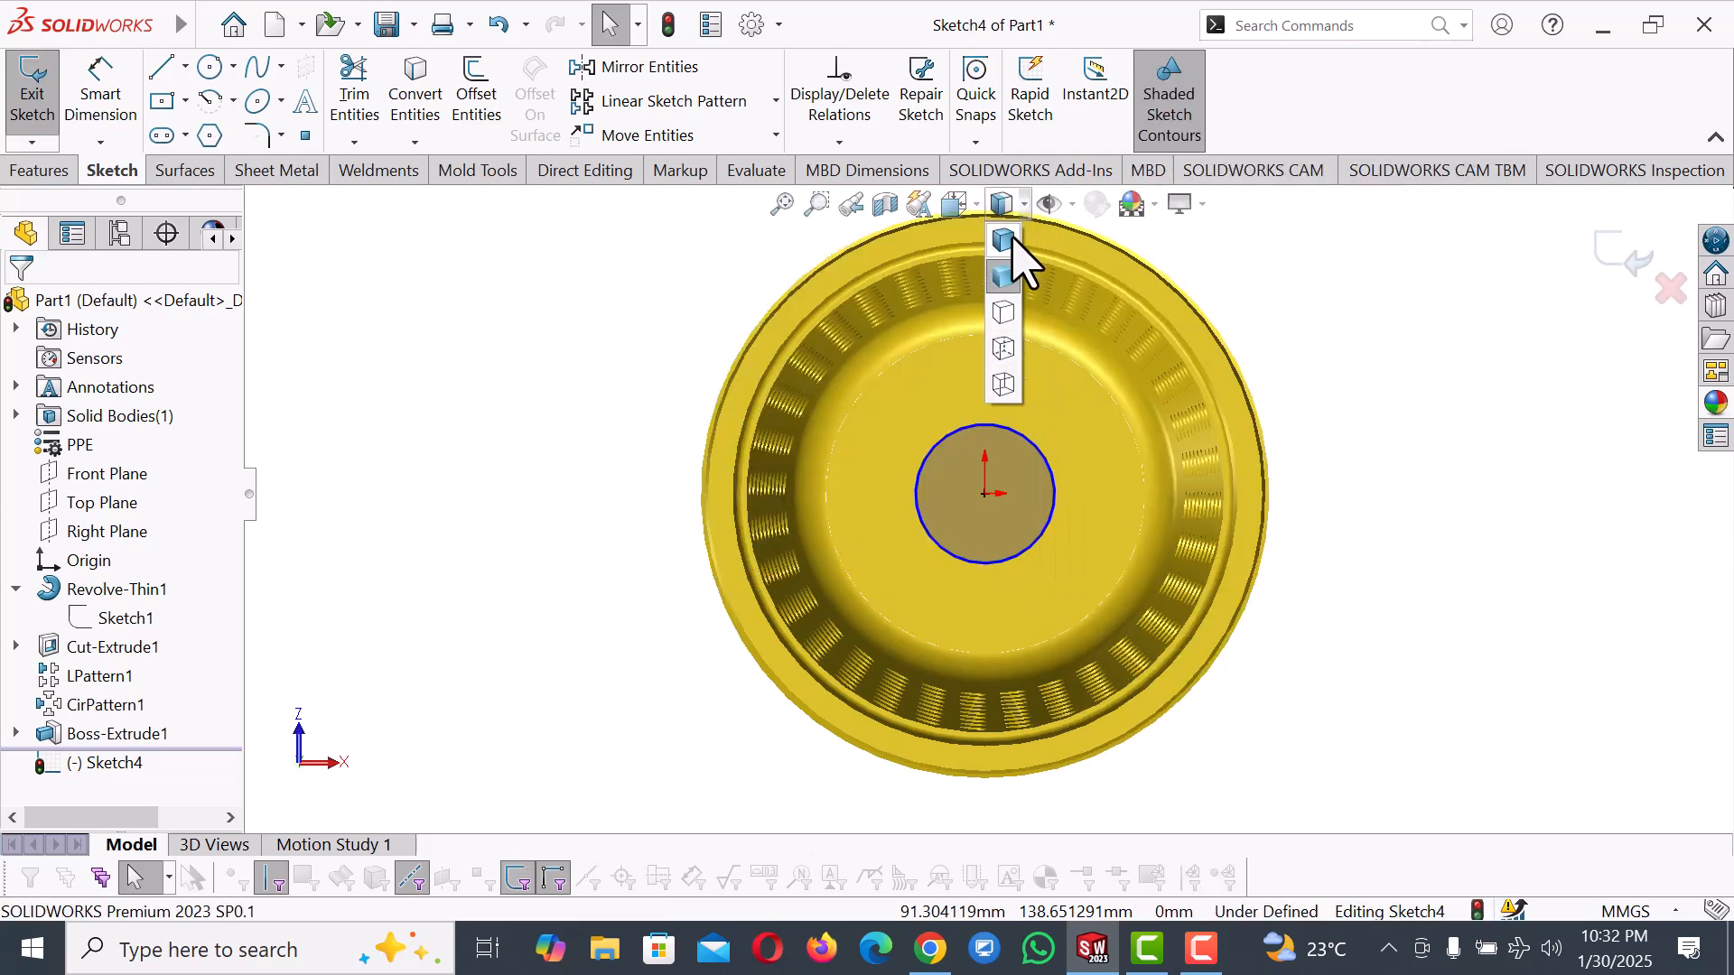
pyautogui.click(1007, 239)
# Convert the underside circle to construction geometry and dimension its diameter at 100 mm.
pyautogui.scroll(-2, 1382, 542)
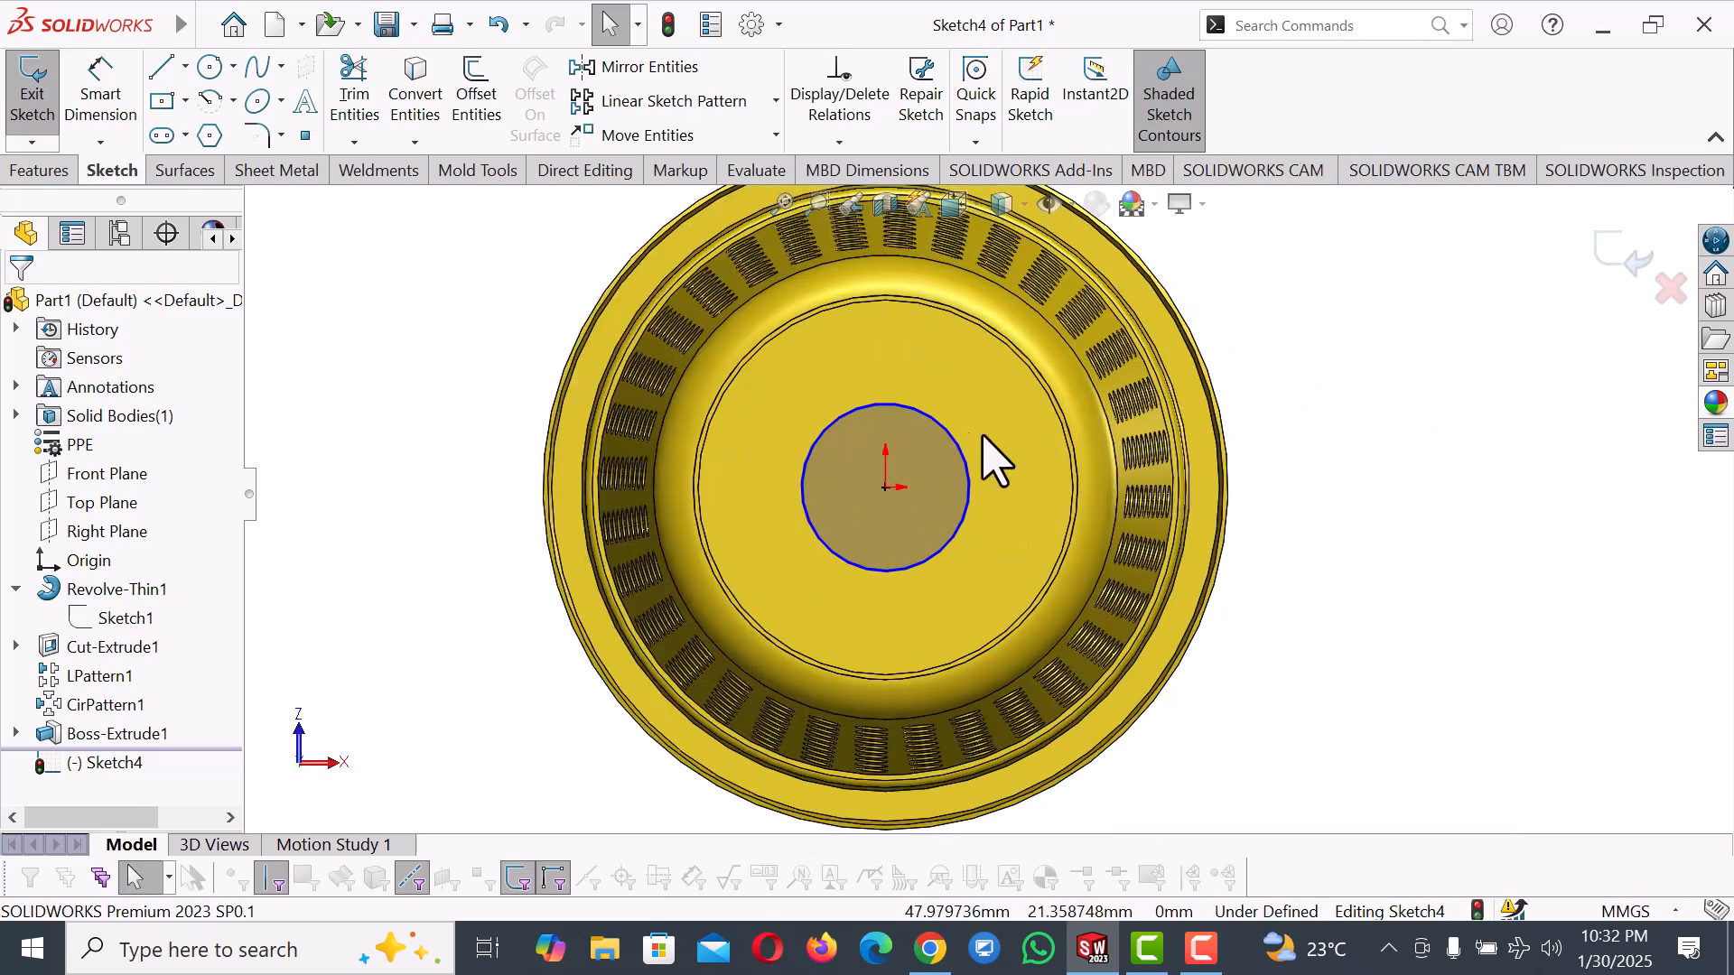
pyautogui.click(944, 451)
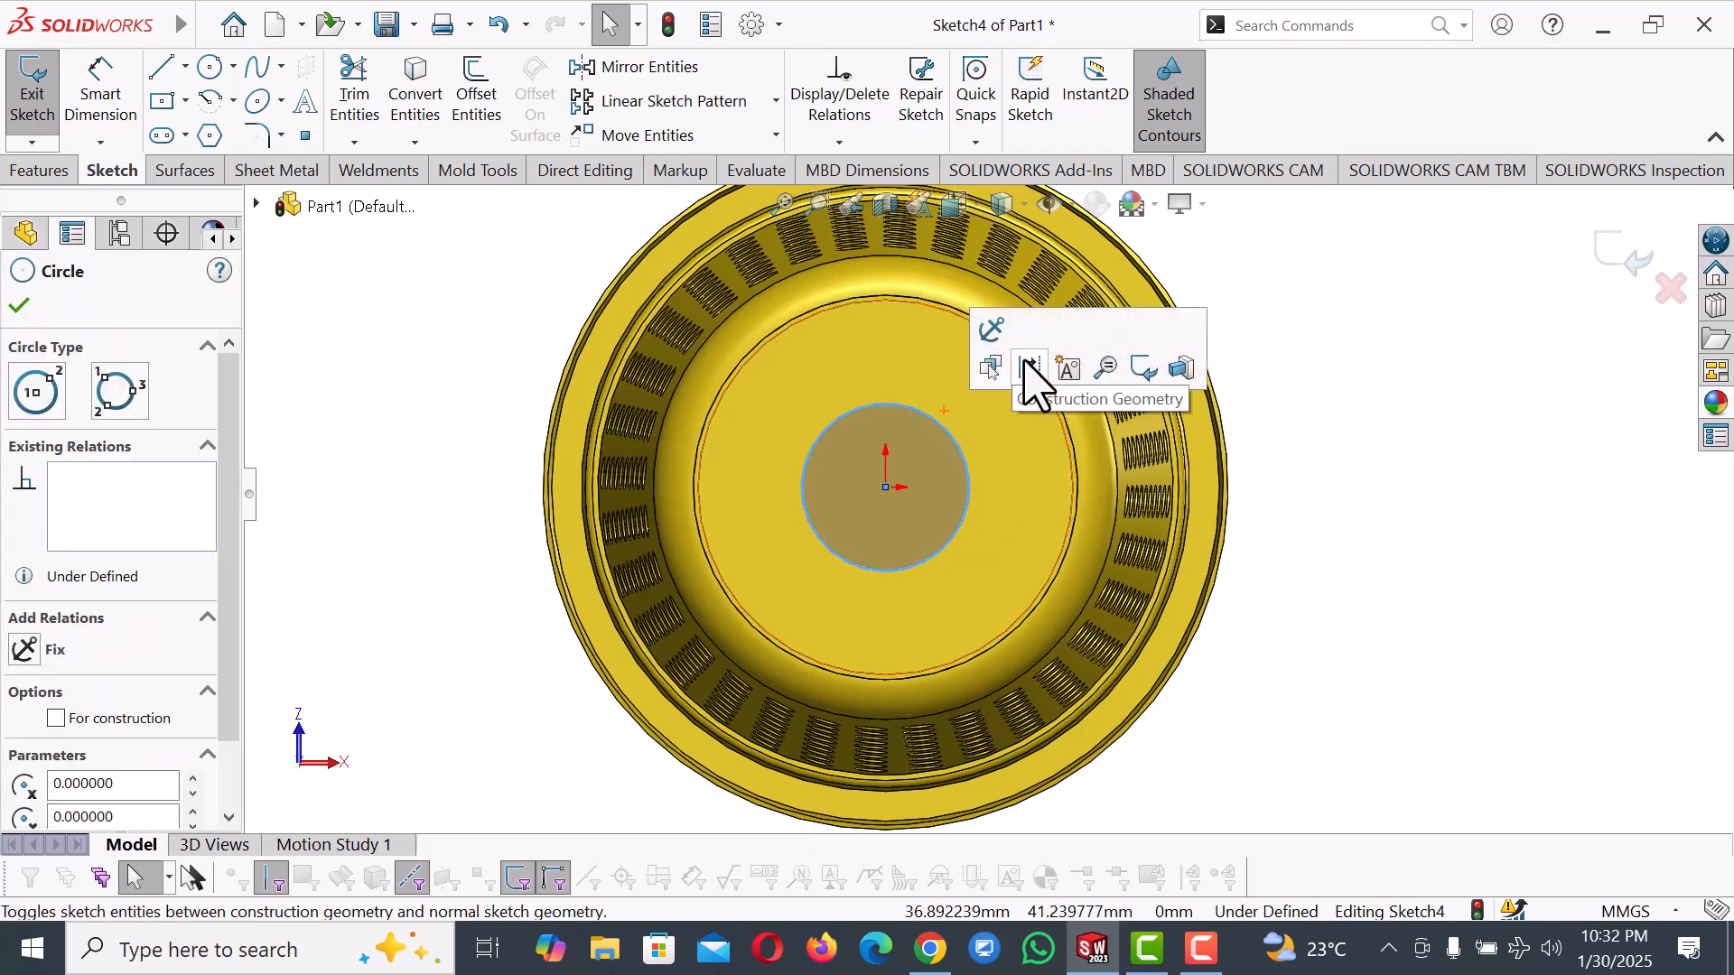
pyautogui.click(1023, 365)
pyautogui.moveTo(1380, 630); pyautogui.dragTo(1360, 524, button='right')
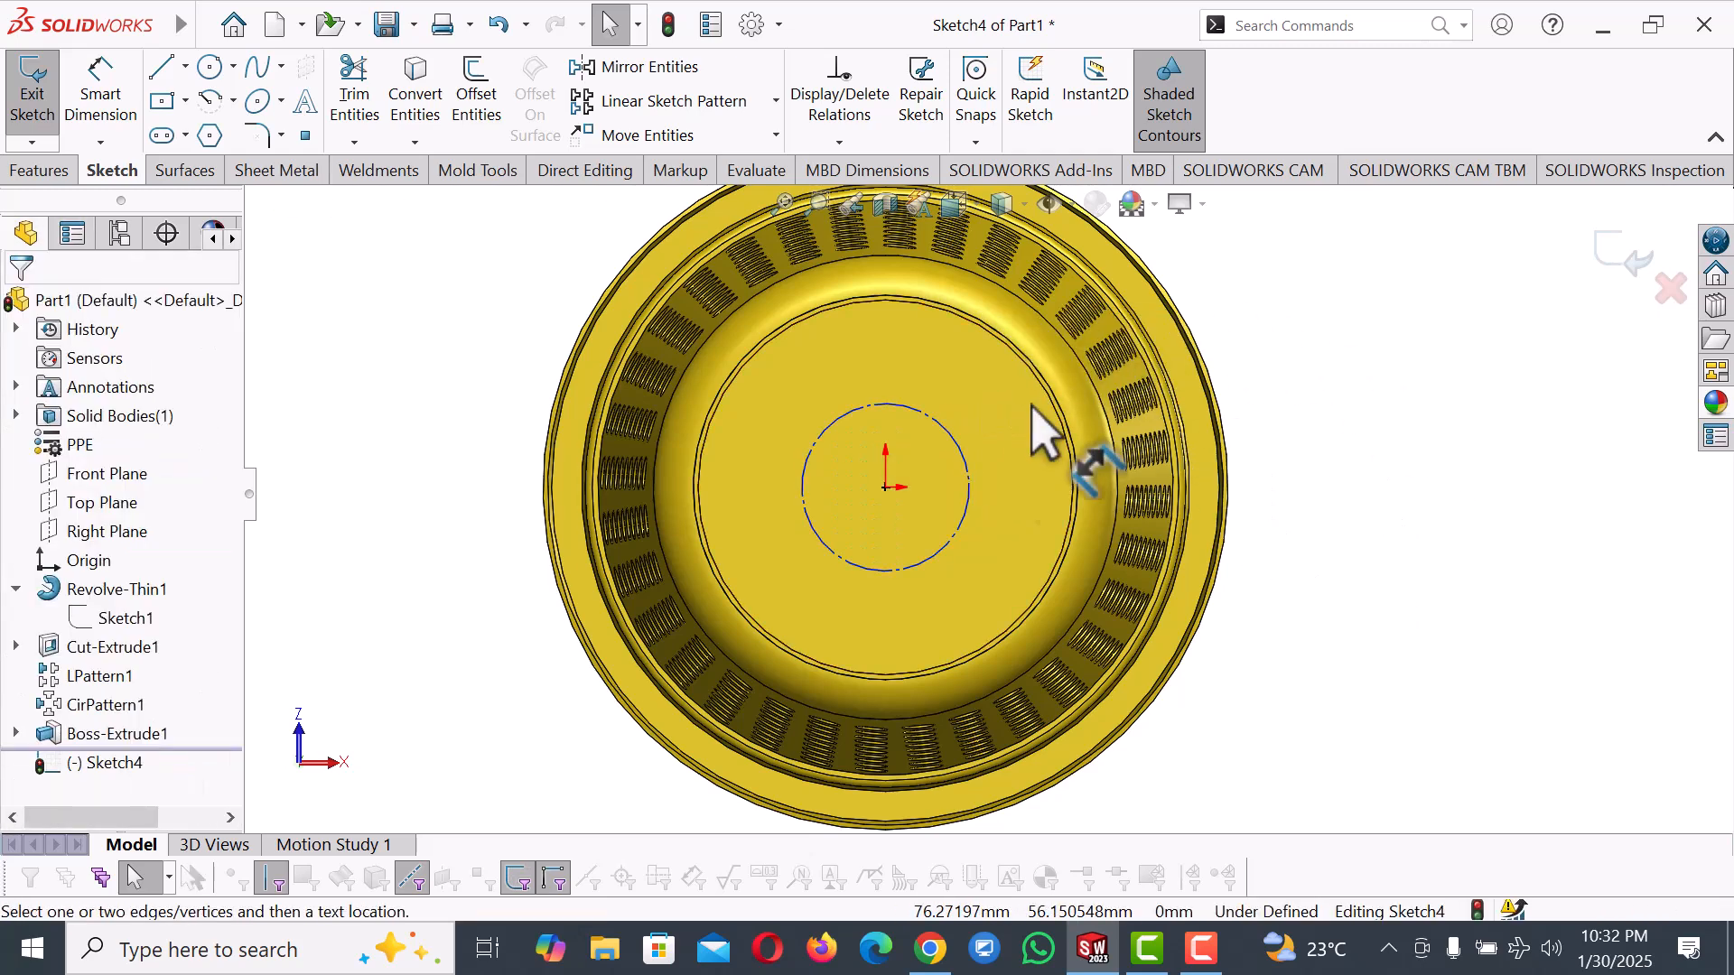
pyautogui.click(972, 490)
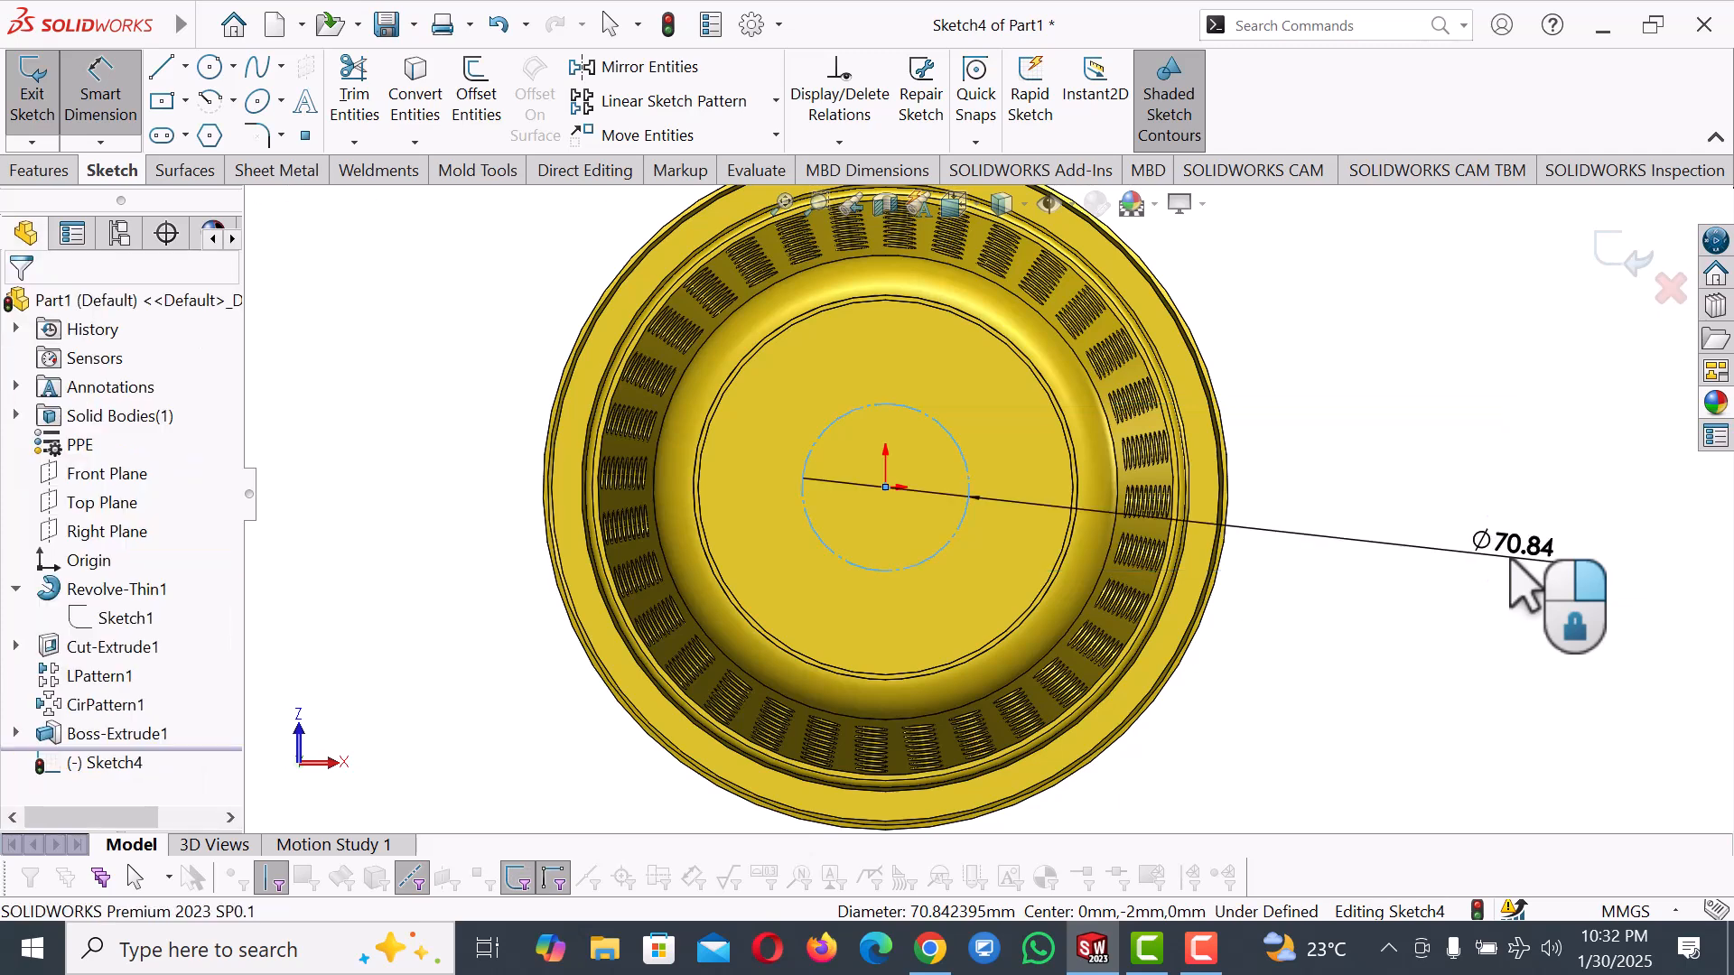
pyautogui.click(1521, 562)
pyautogui.write('100')
pyautogui.press('Return')
pyautogui.click(1490, 718)
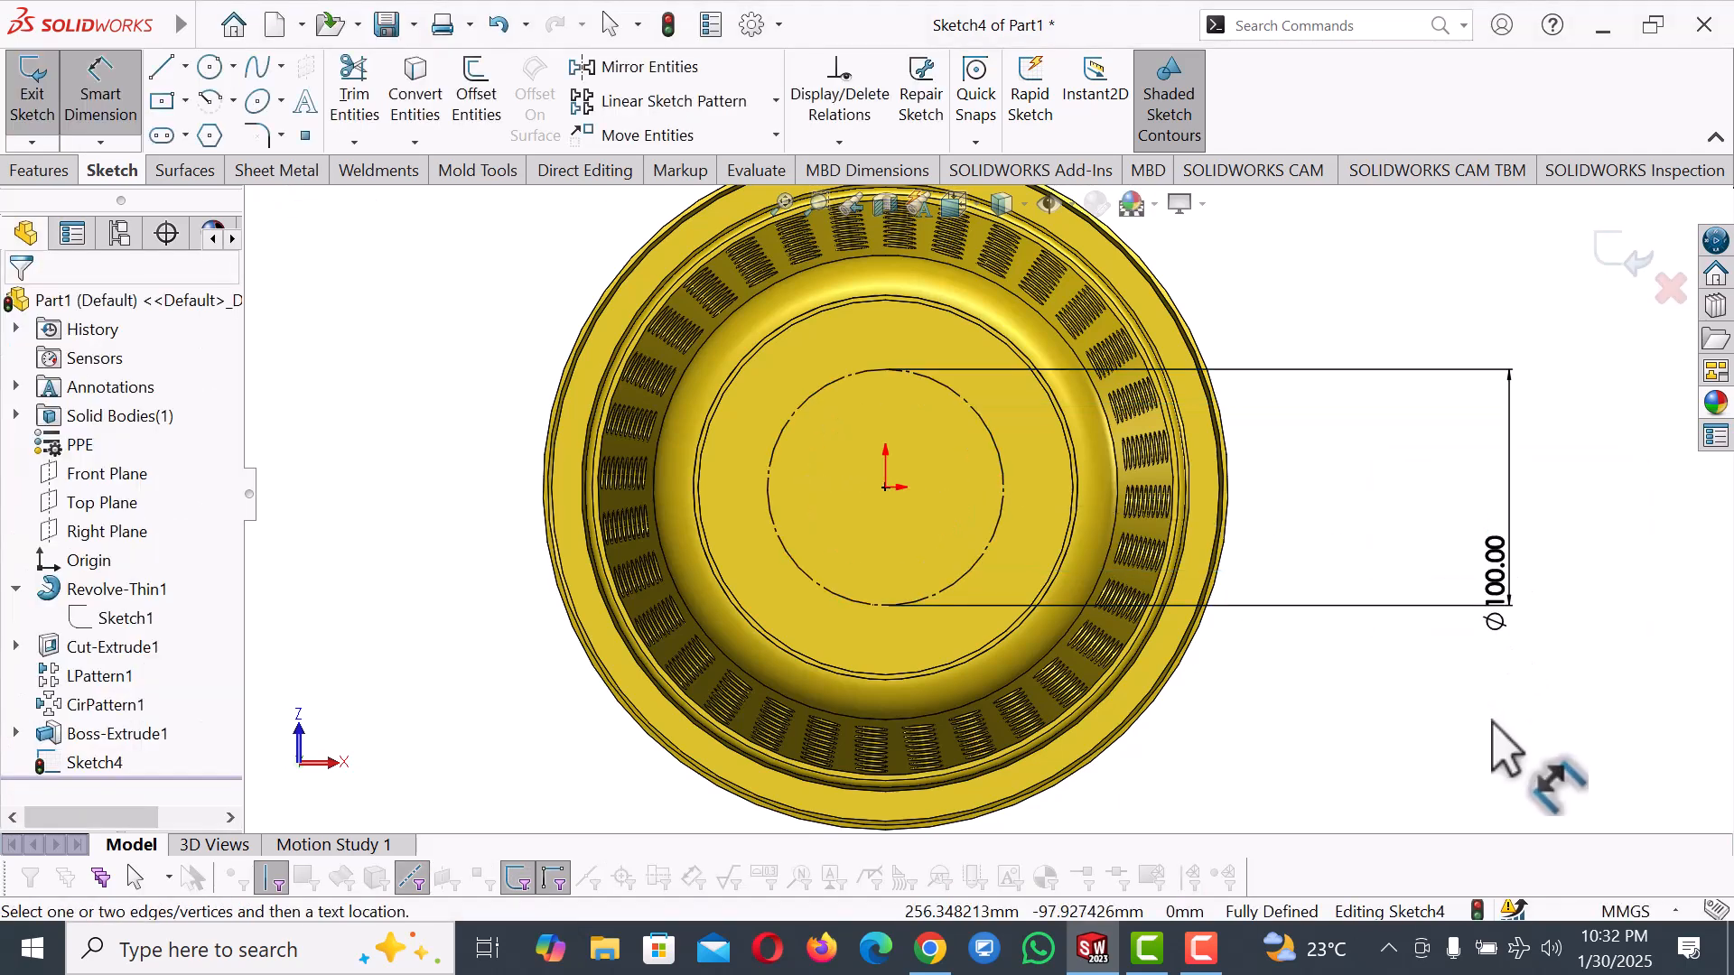
pyautogui.scroll(2, 1491, 720)
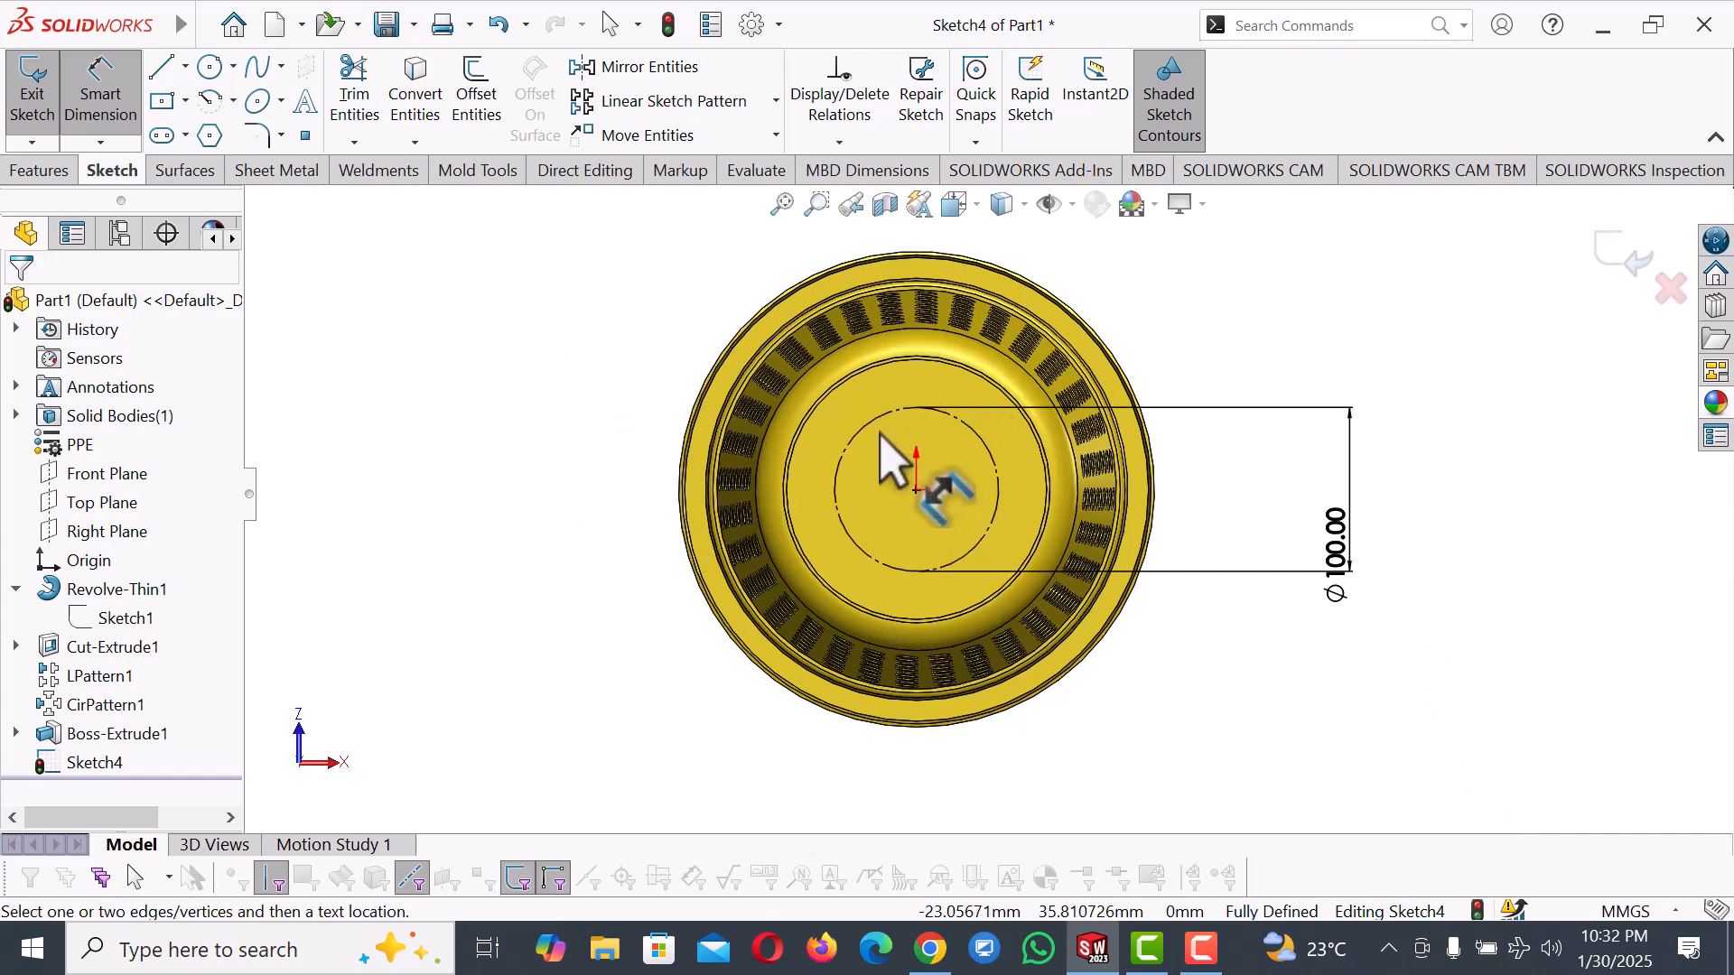
pyautogui.rightClick(1286, 261)
pyautogui.click(1355, 336)
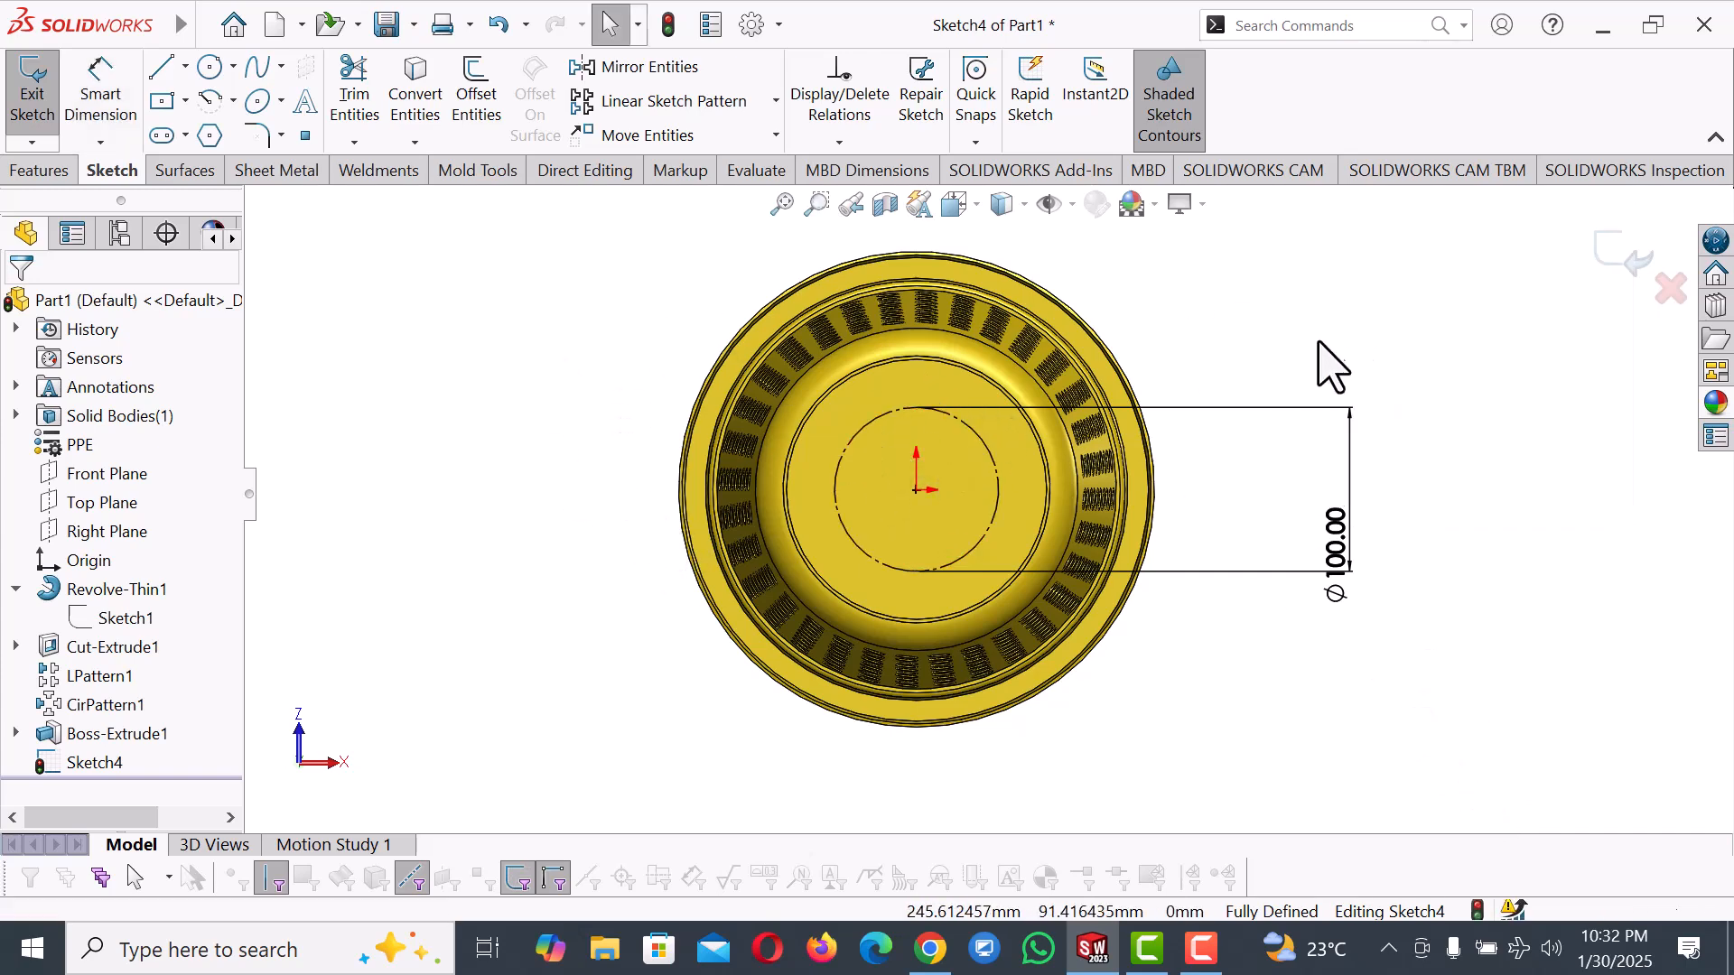
# Add the sketch text "CAD CAM SOLUTION BD PLASTIC" along the construction circle, flipped both vertically and horizontally.
pyautogui.scroll(-2, 921, 349)
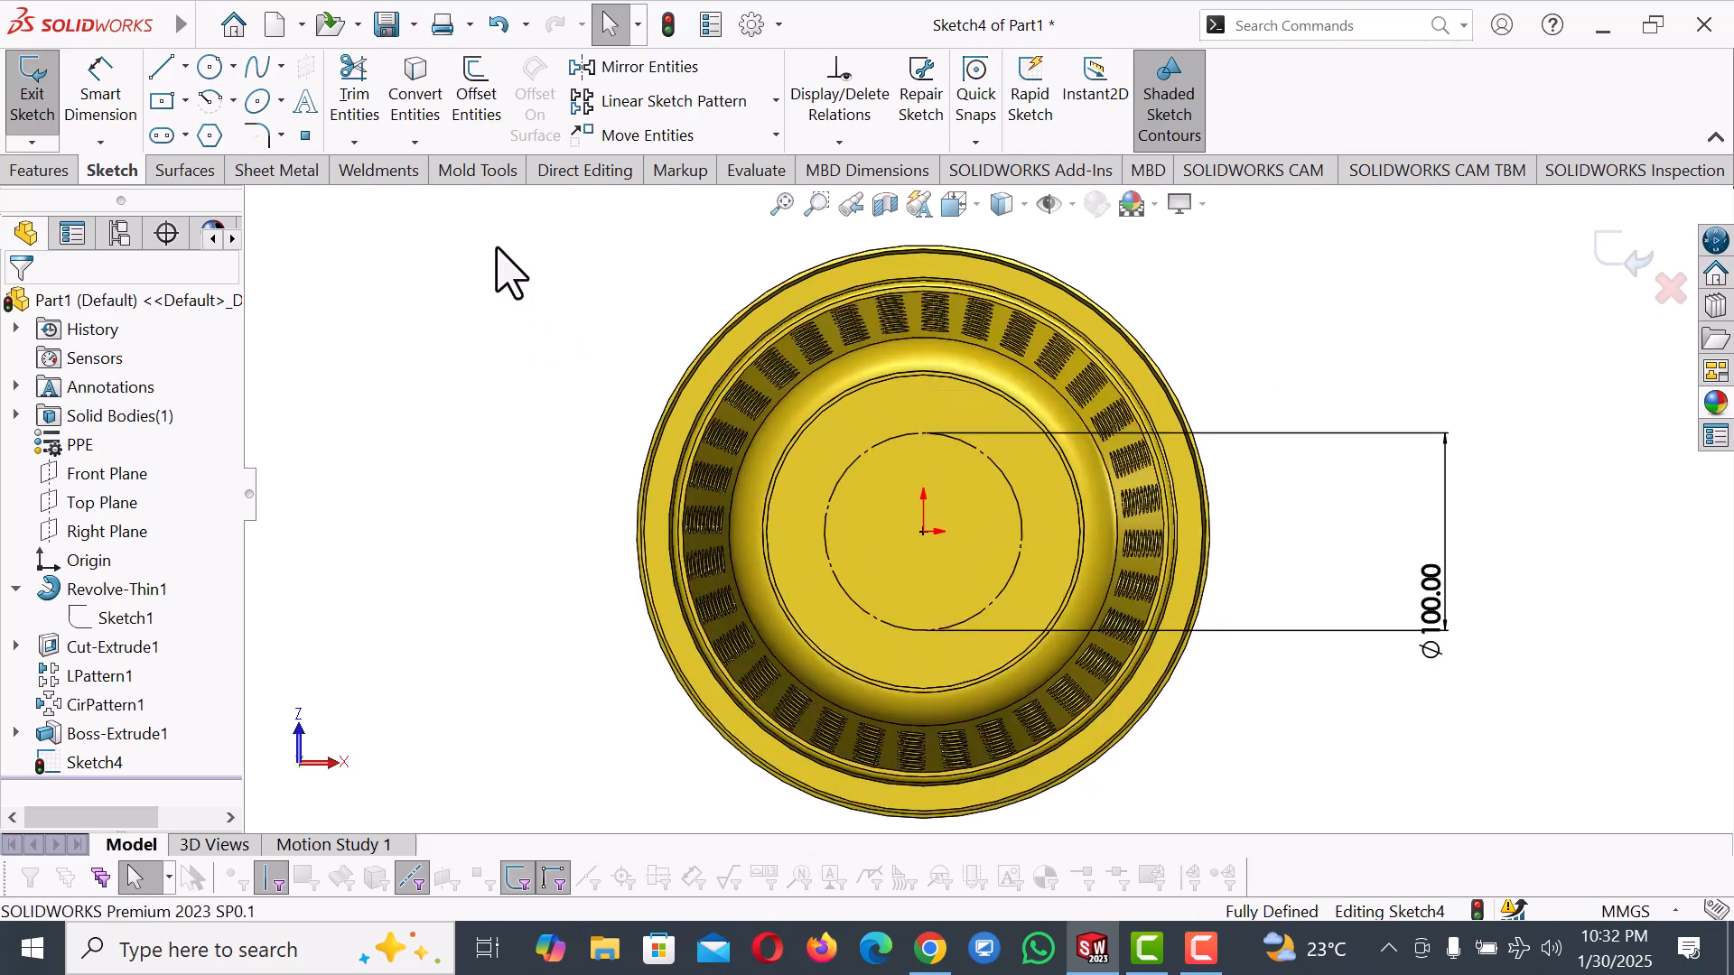
pyautogui.click(307, 102)
pyautogui.click(894, 442)
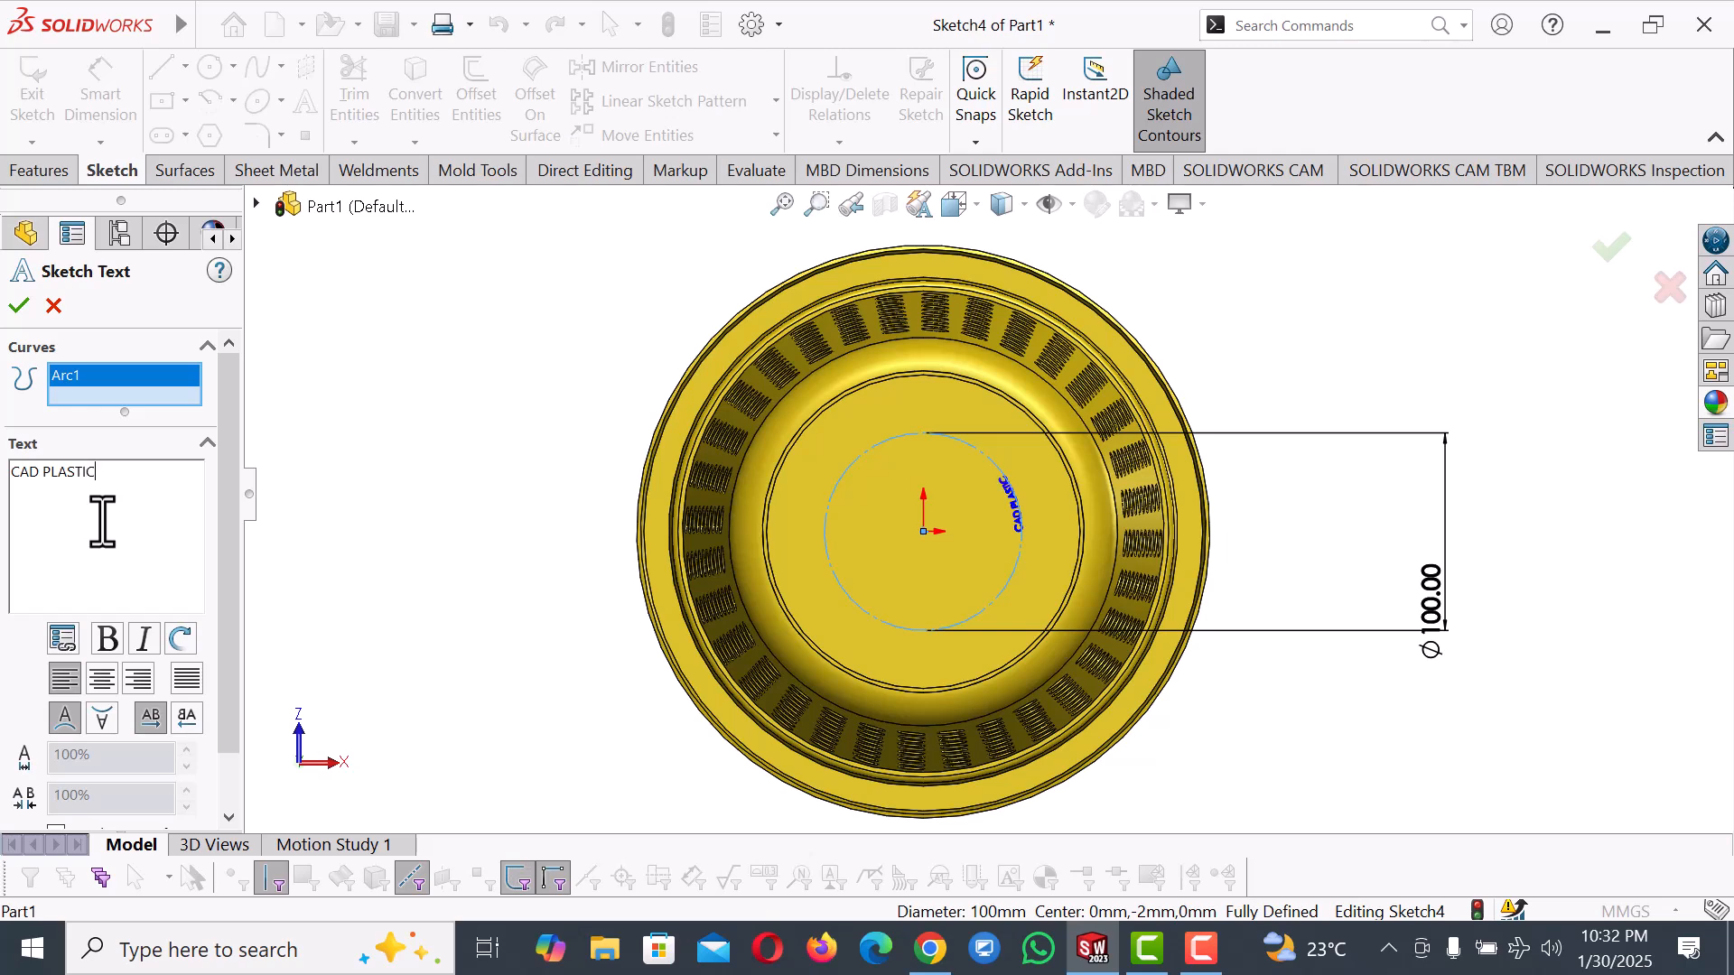
pyautogui.scroll(-2, 1020, 534)
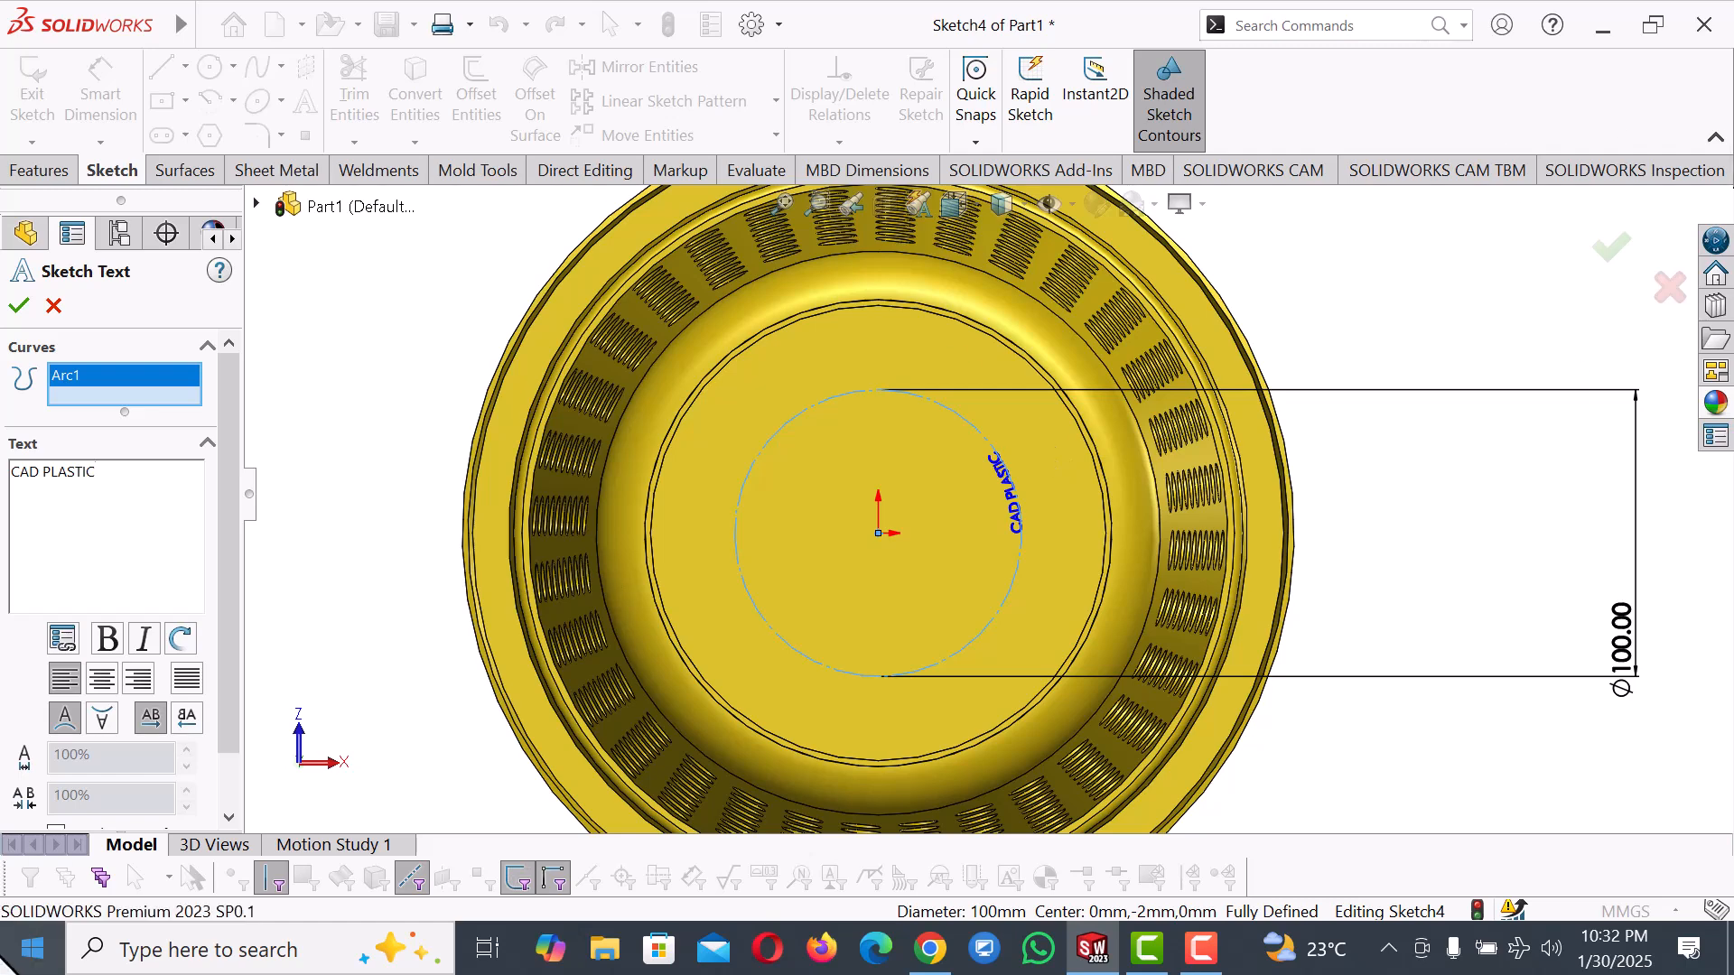
pyautogui.click(102, 718)
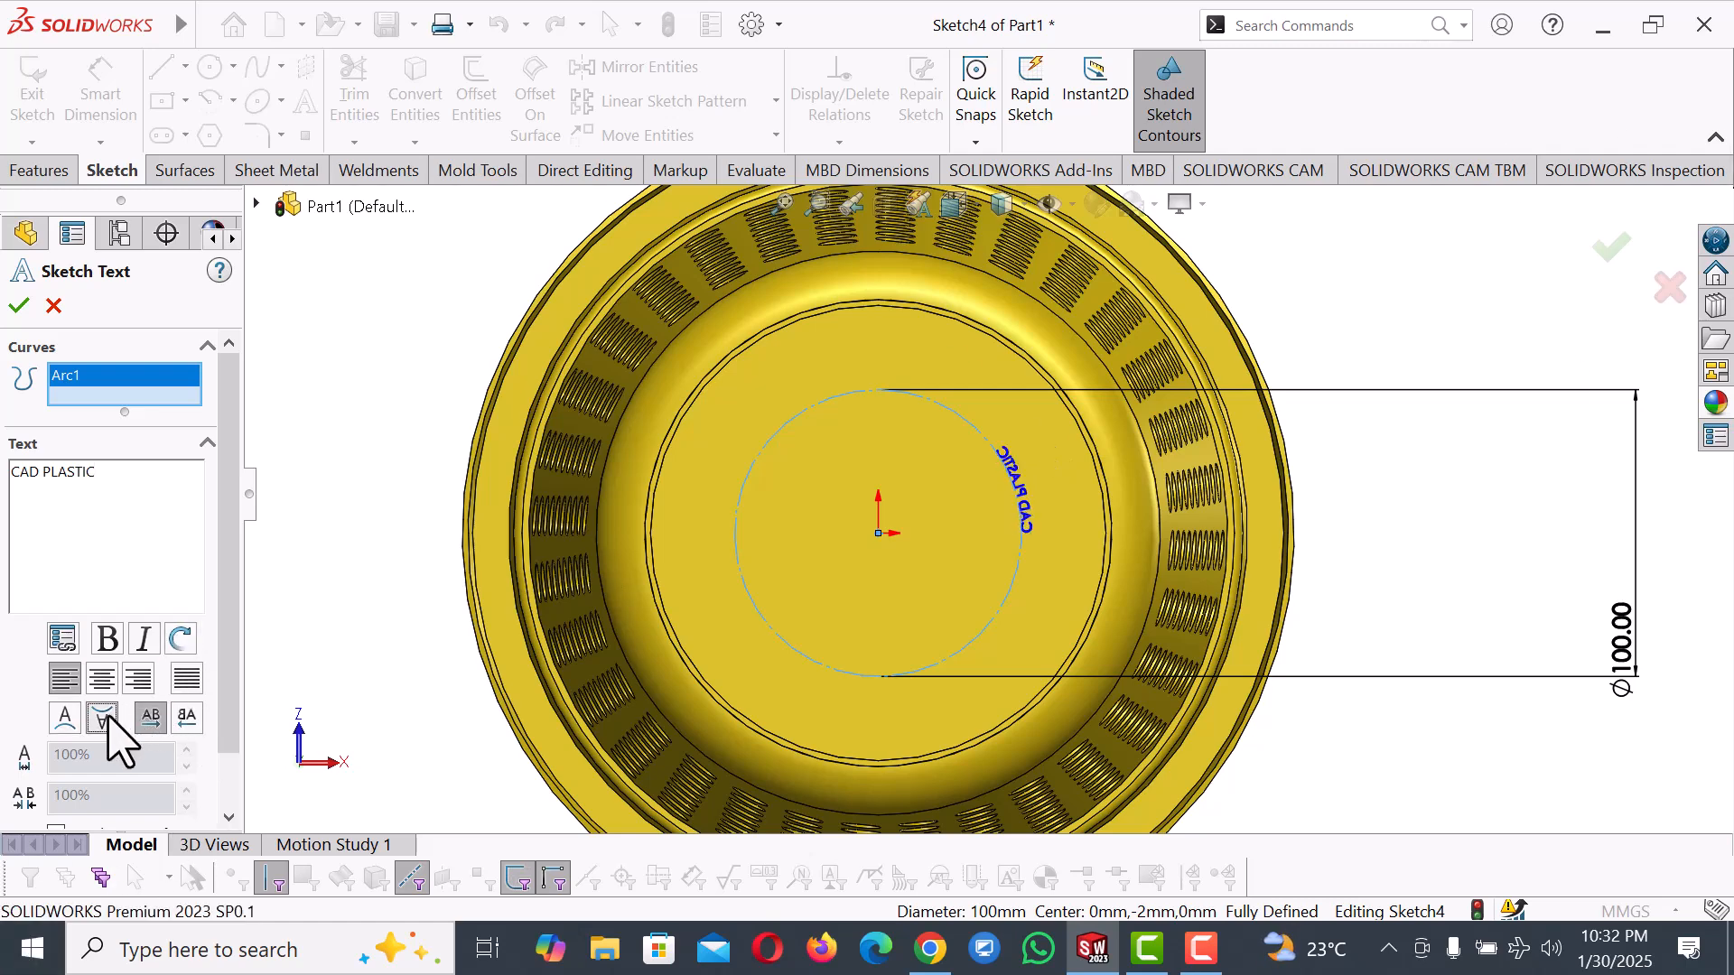
pyautogui.click(187, 718)
pyautogui.scroll(-1, 967, 542)
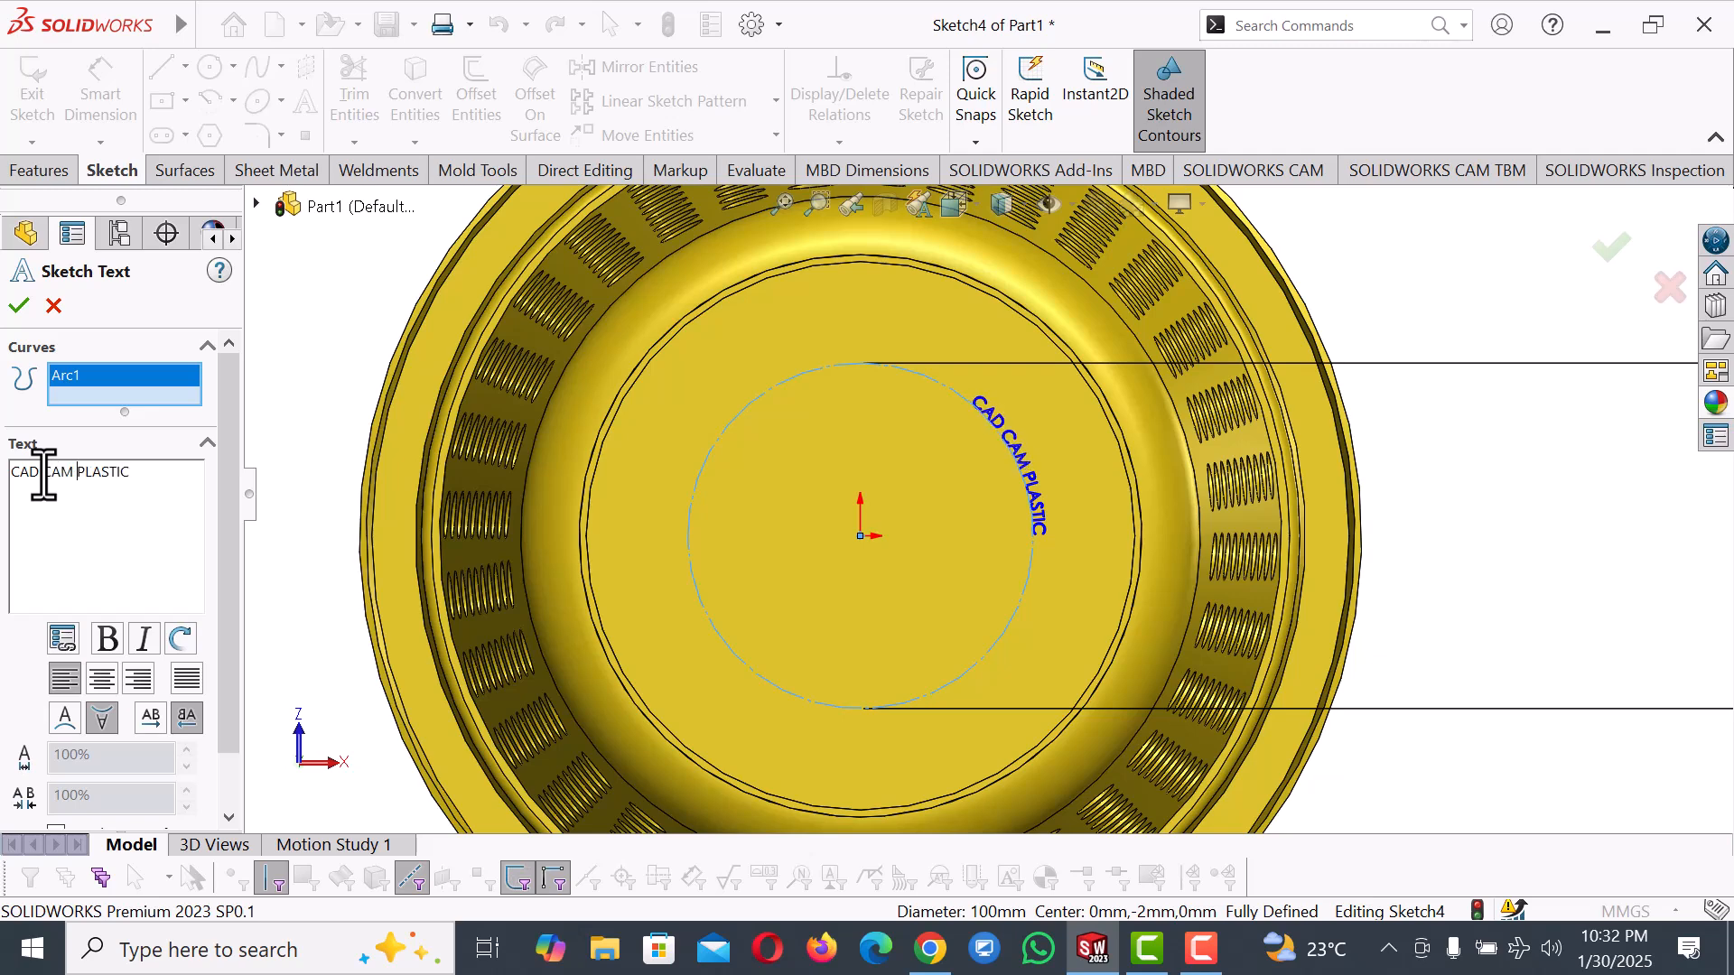
pyautogui.write('UTION ')
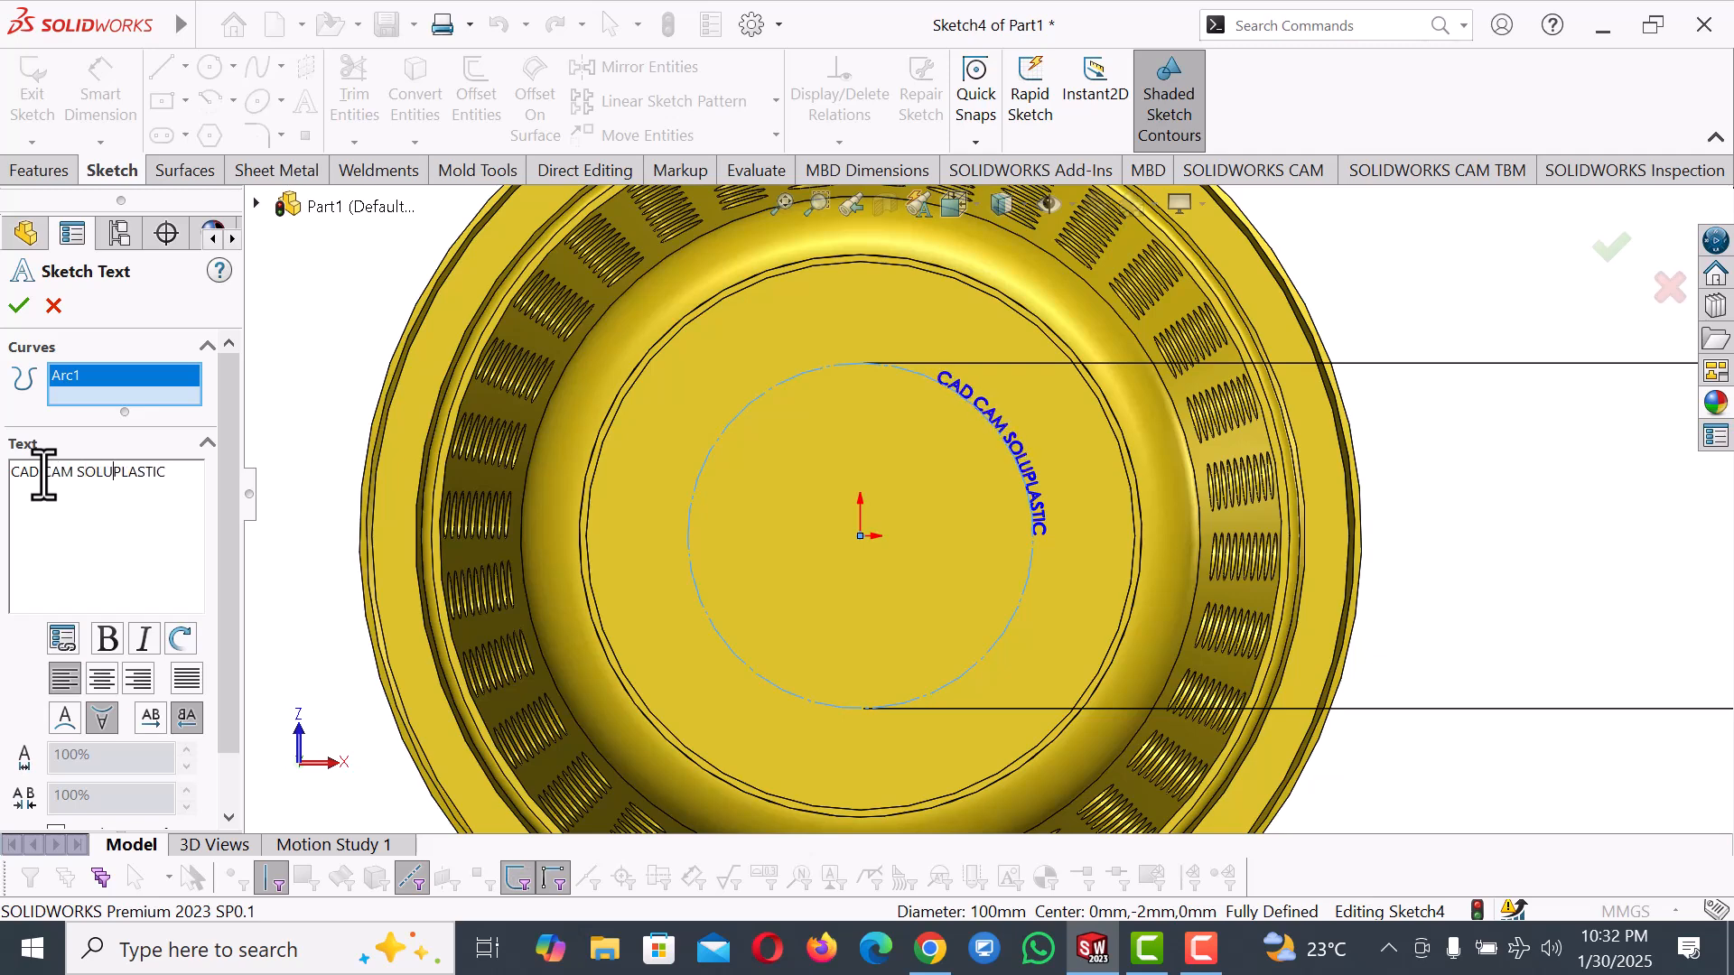
pyautogui.write('BD')
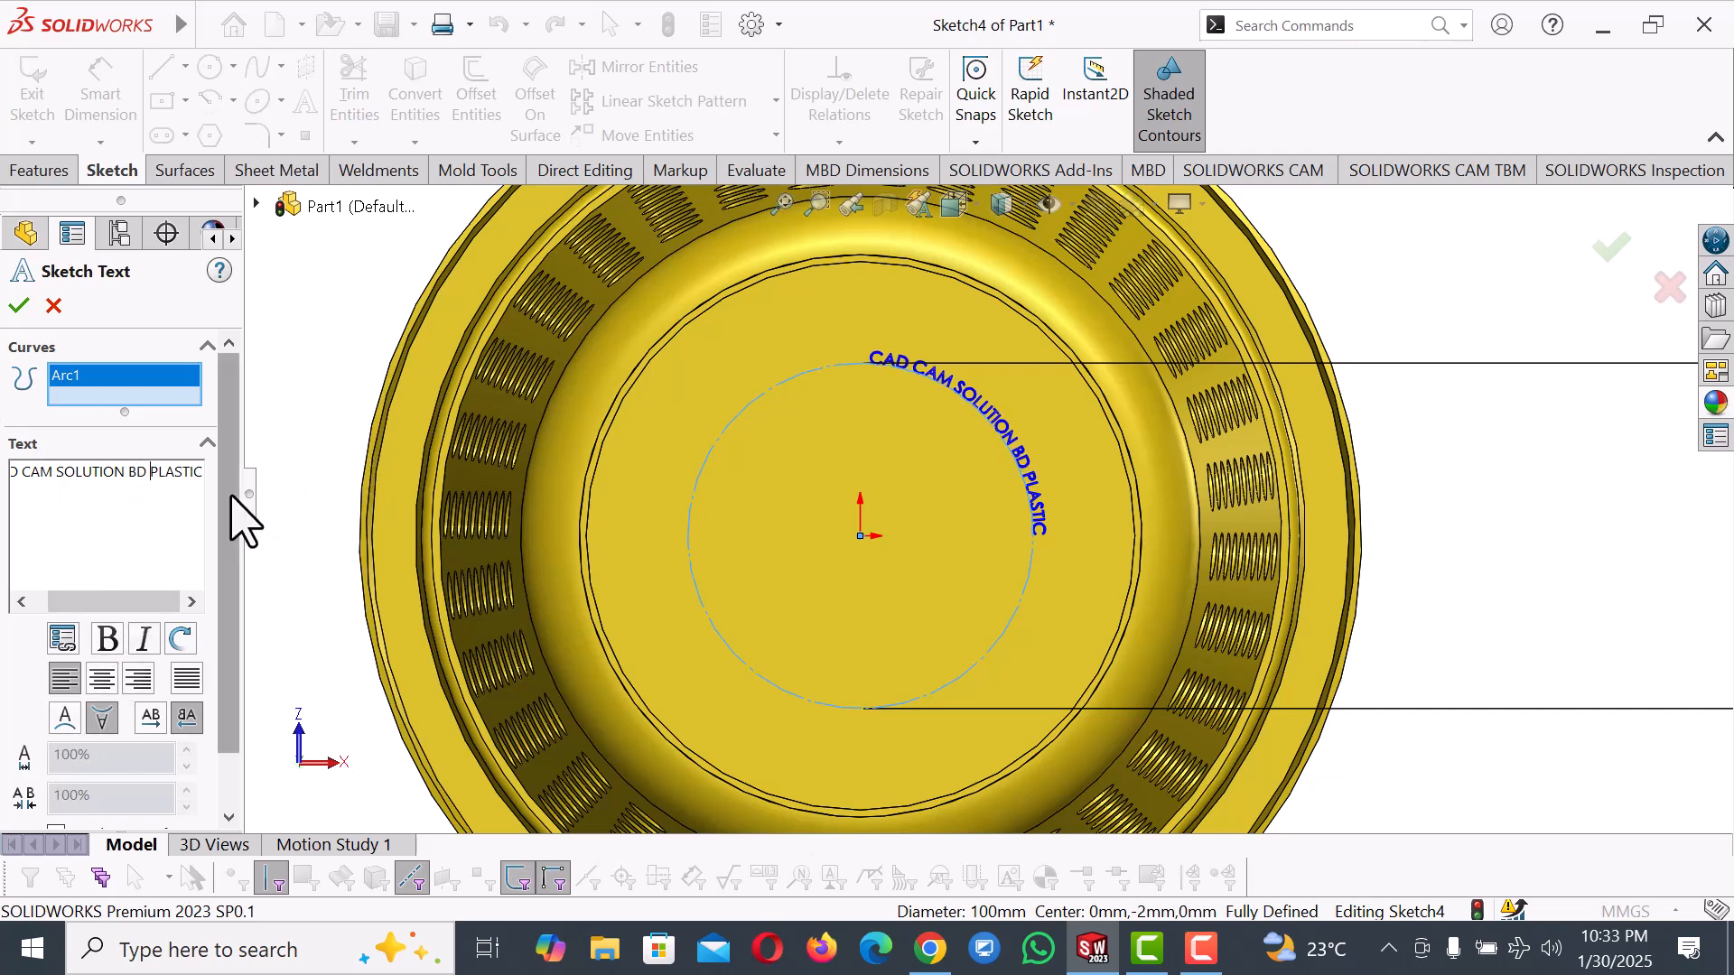
# Override the document font for the circular text with Century Gothic Bold at a larger point size, and accept the text.
pyautogui.moveTo(232, 511); pyautogui.dragTo(230, 587)
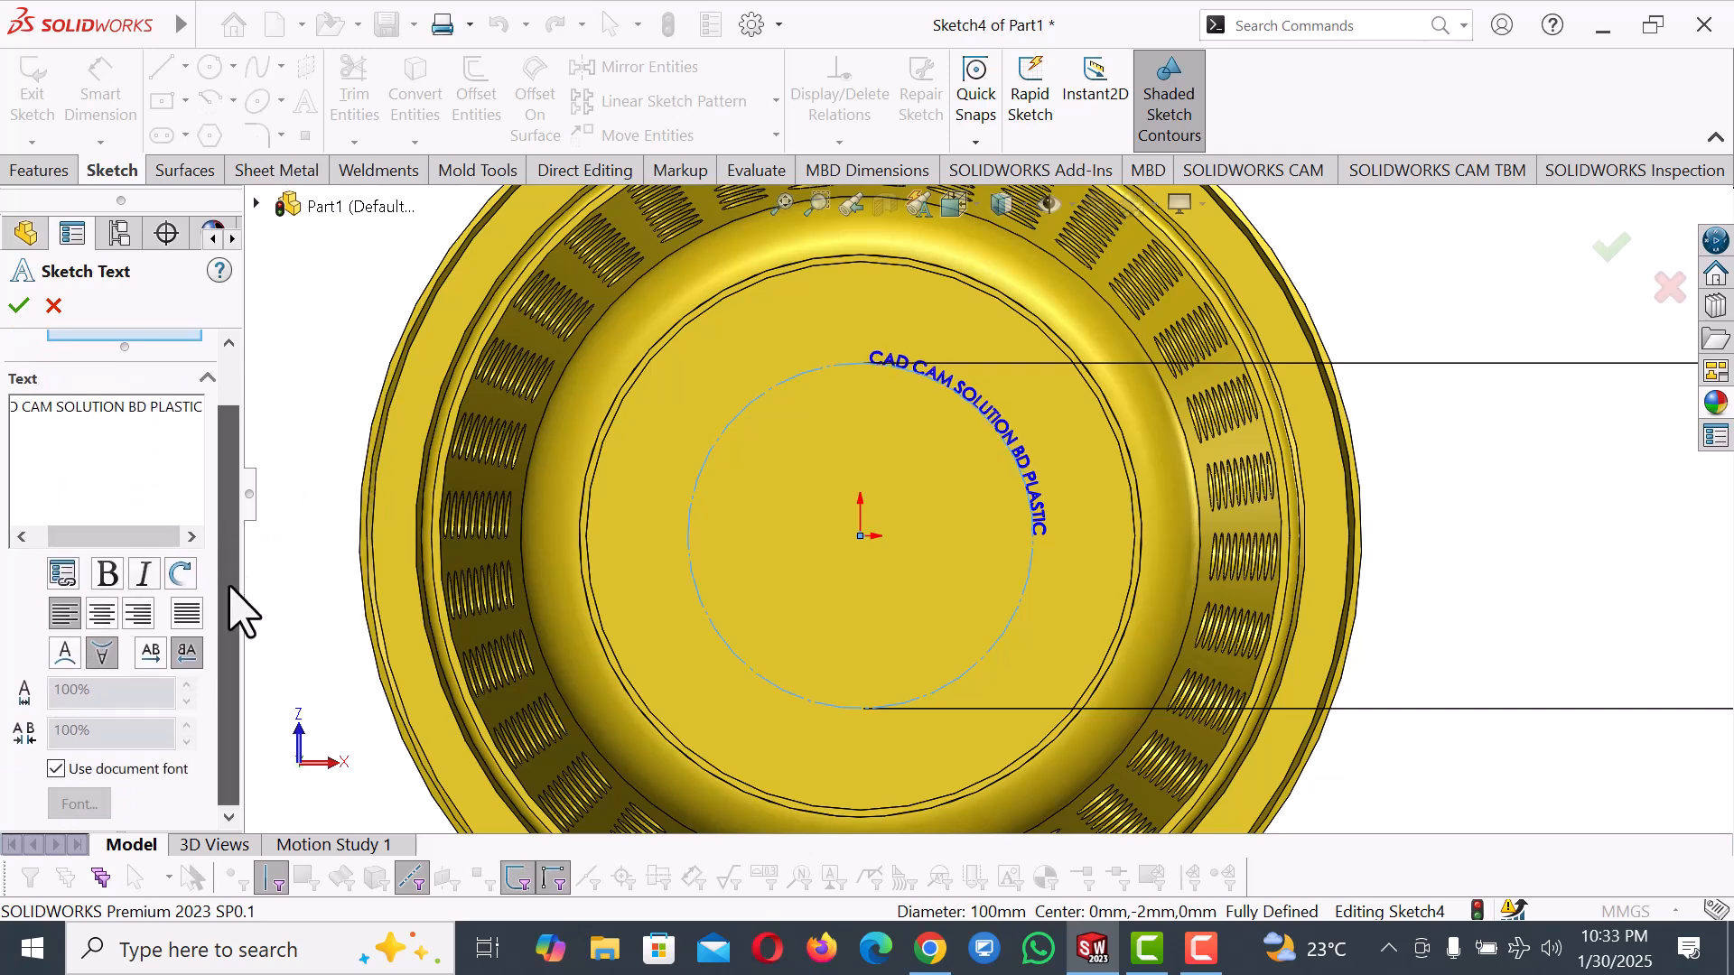
pyautogui.click(56, 768)
pyautogui.click(79, 802)
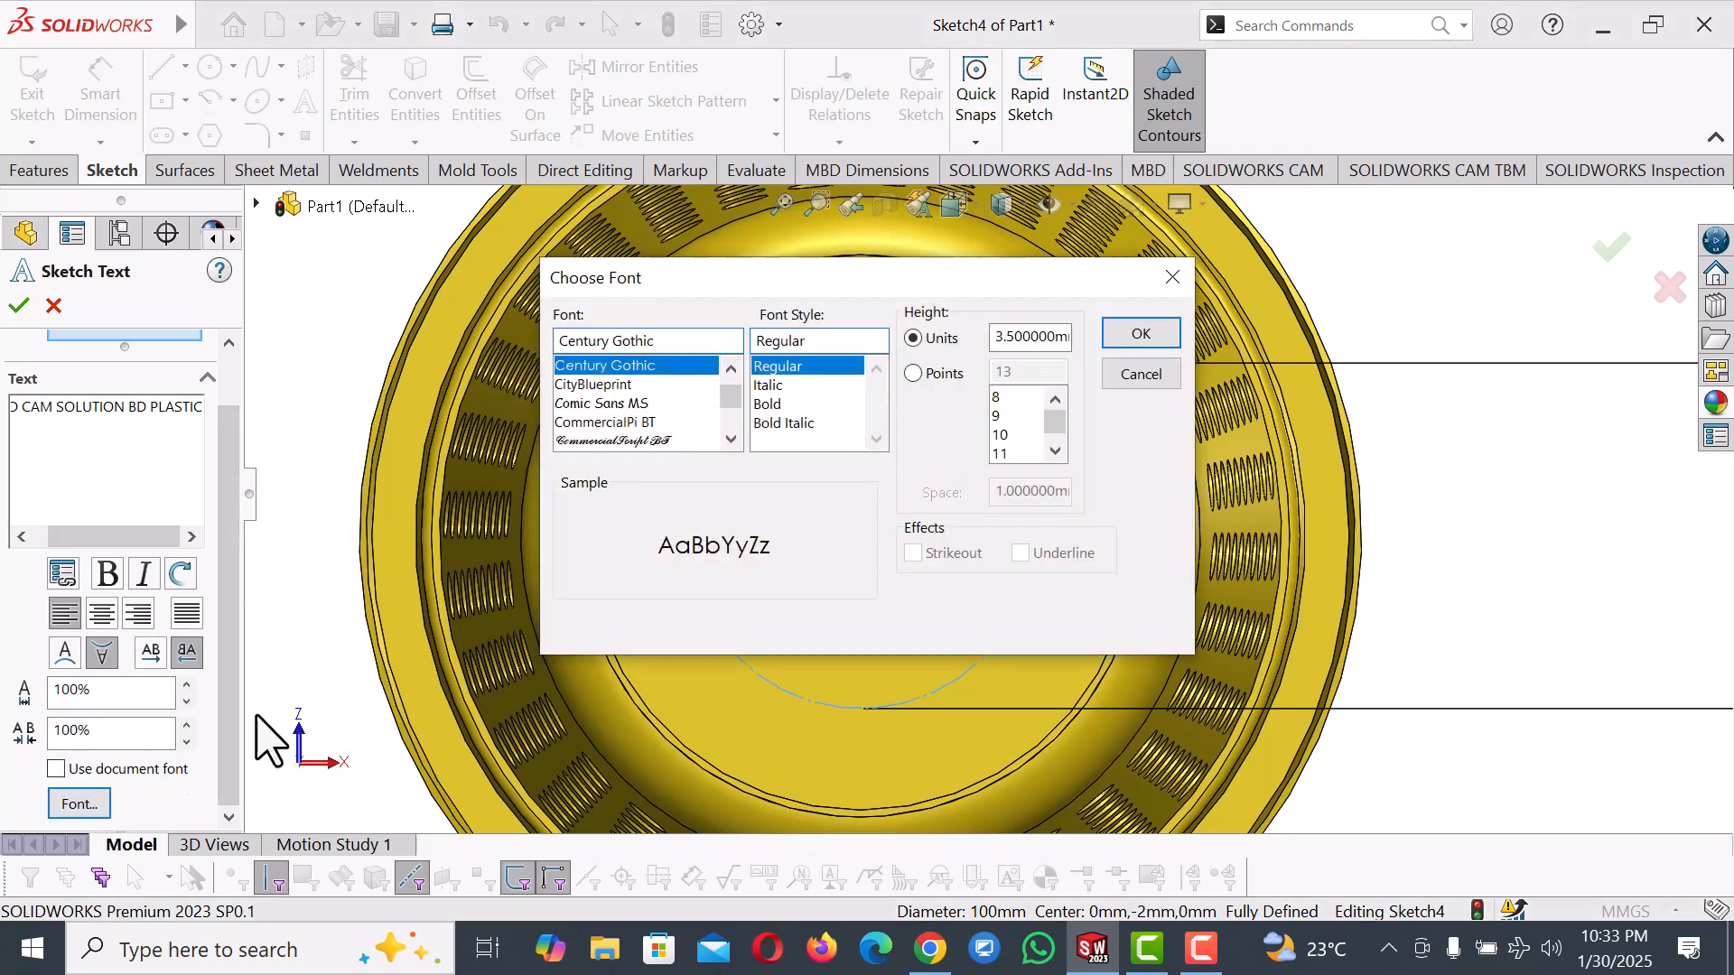
pyautogui.click(793, 405)
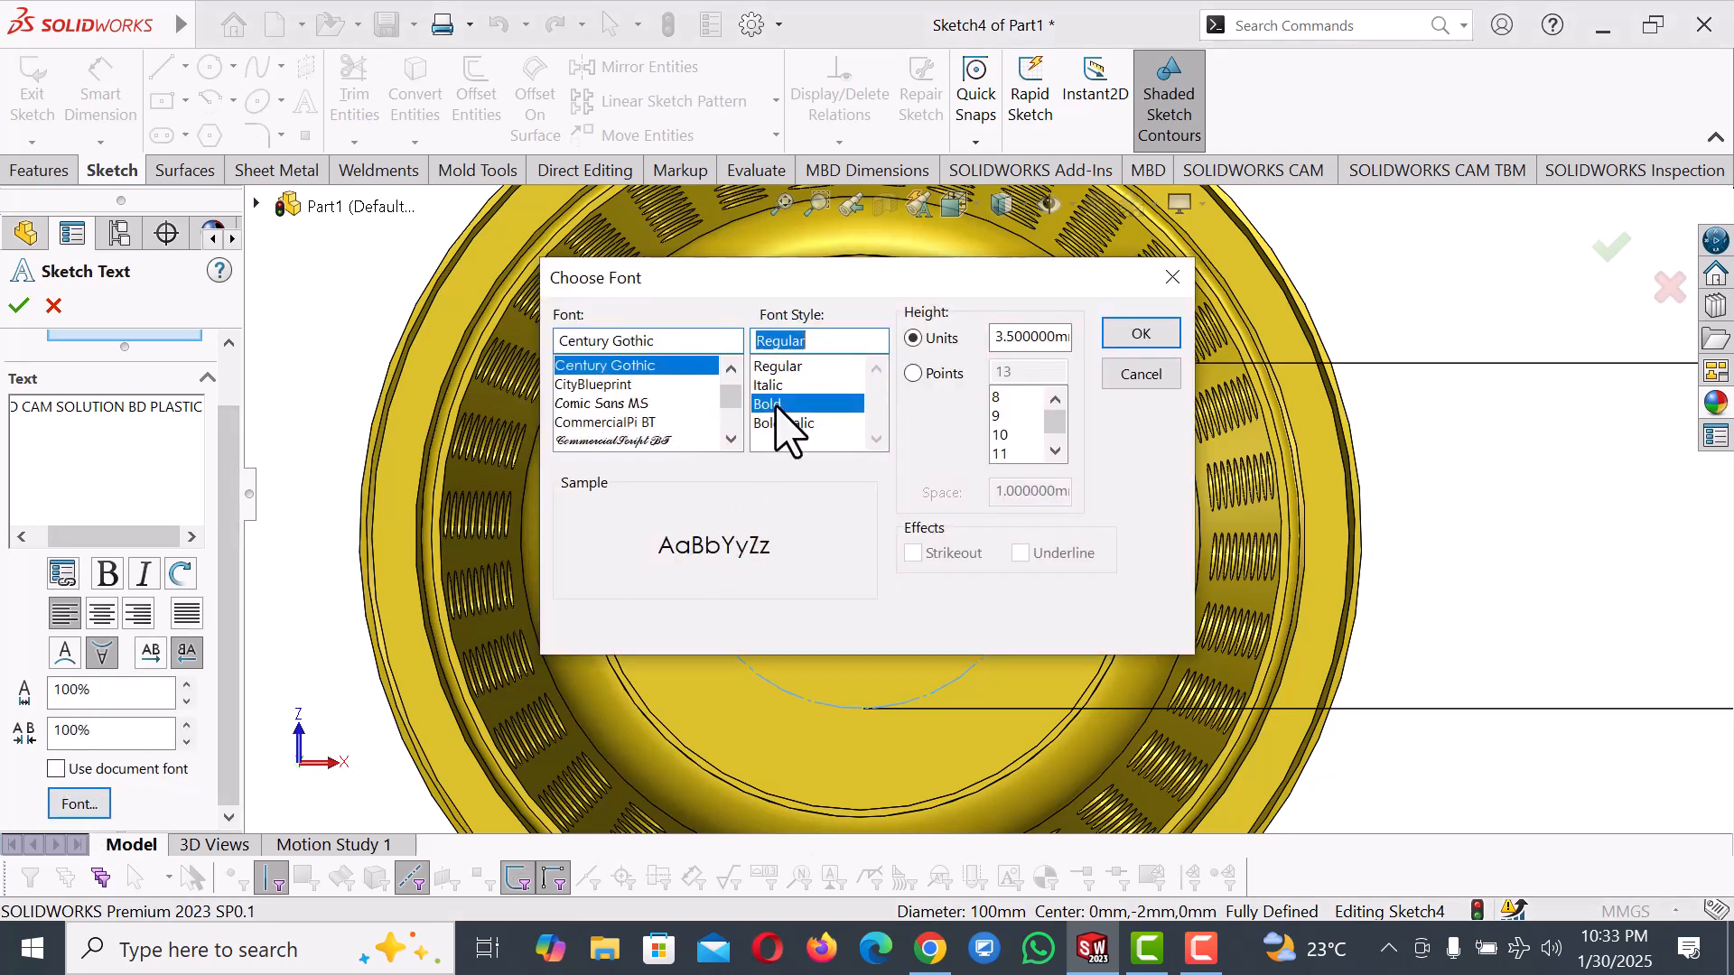
pyautogui.click(933, 374)
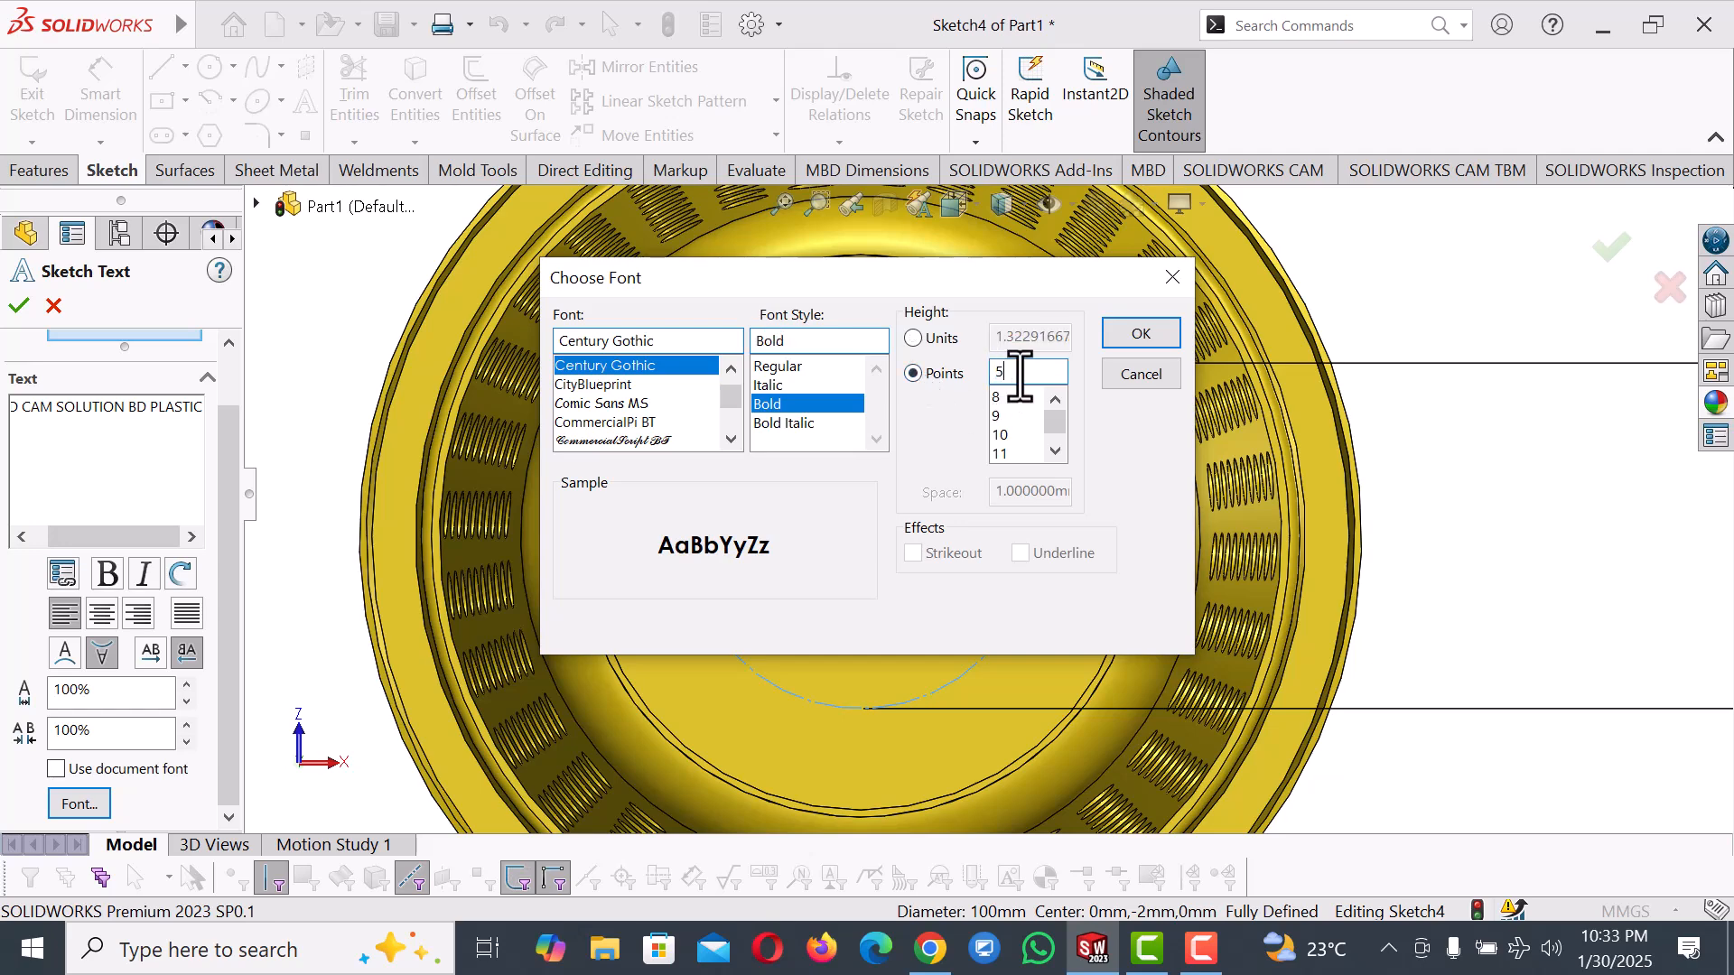
pyautogui.press('Return')
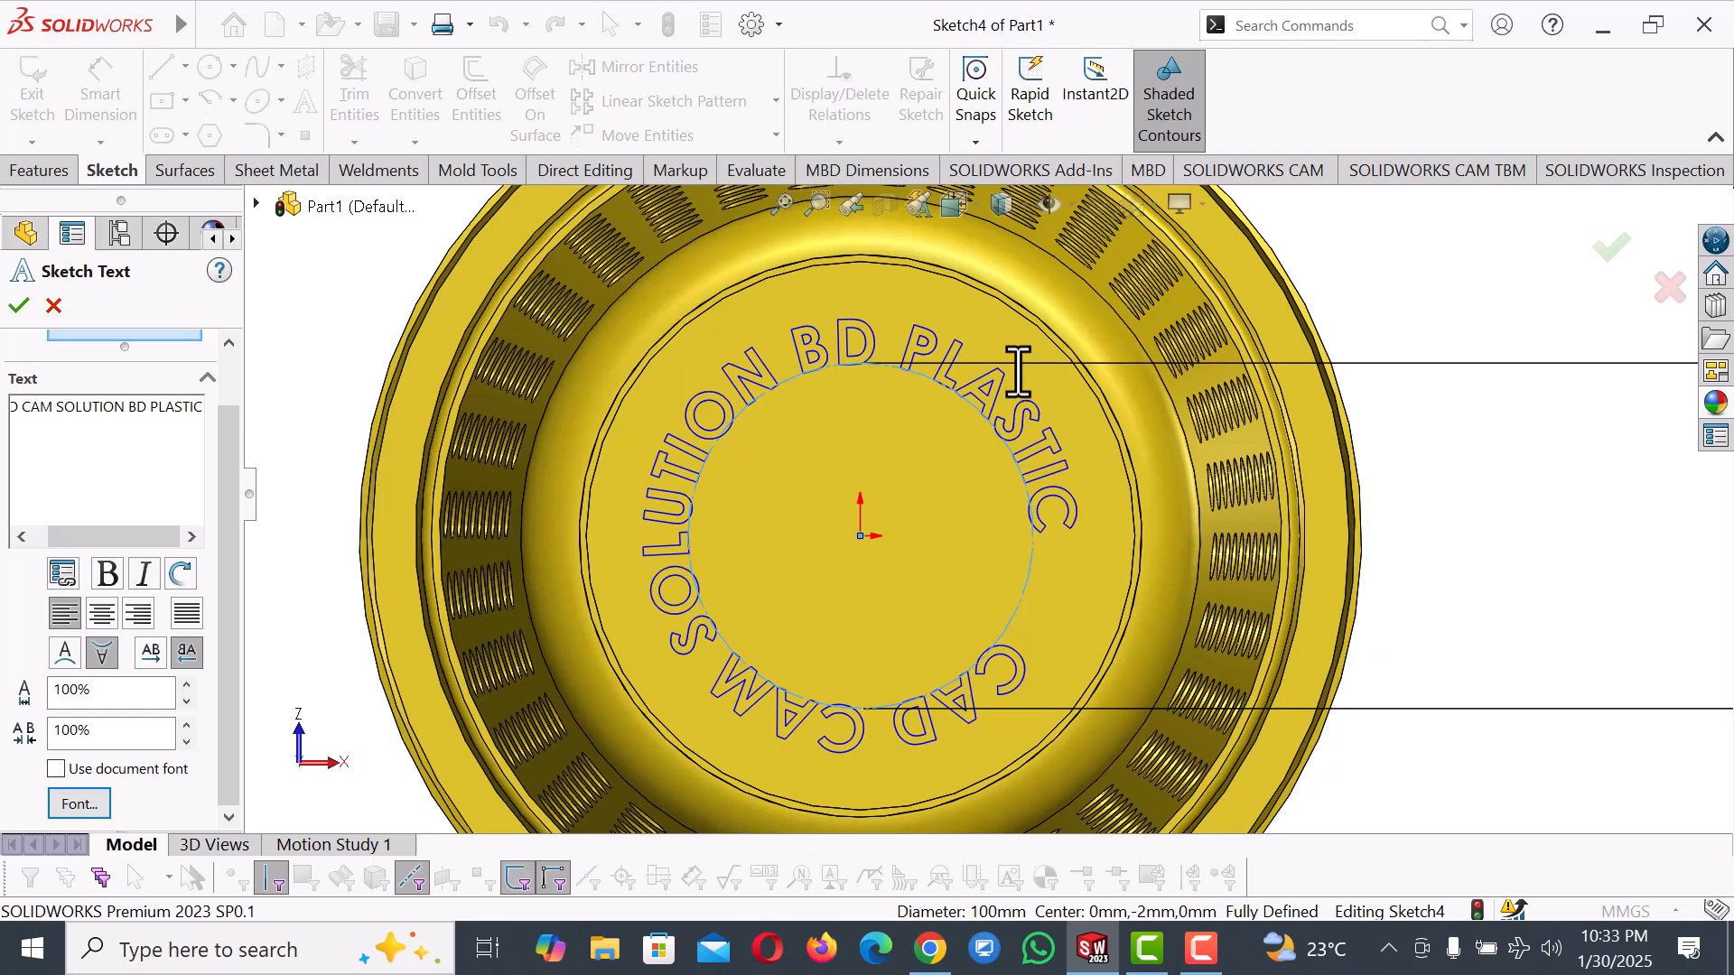
pyautogui.click(19, 306)
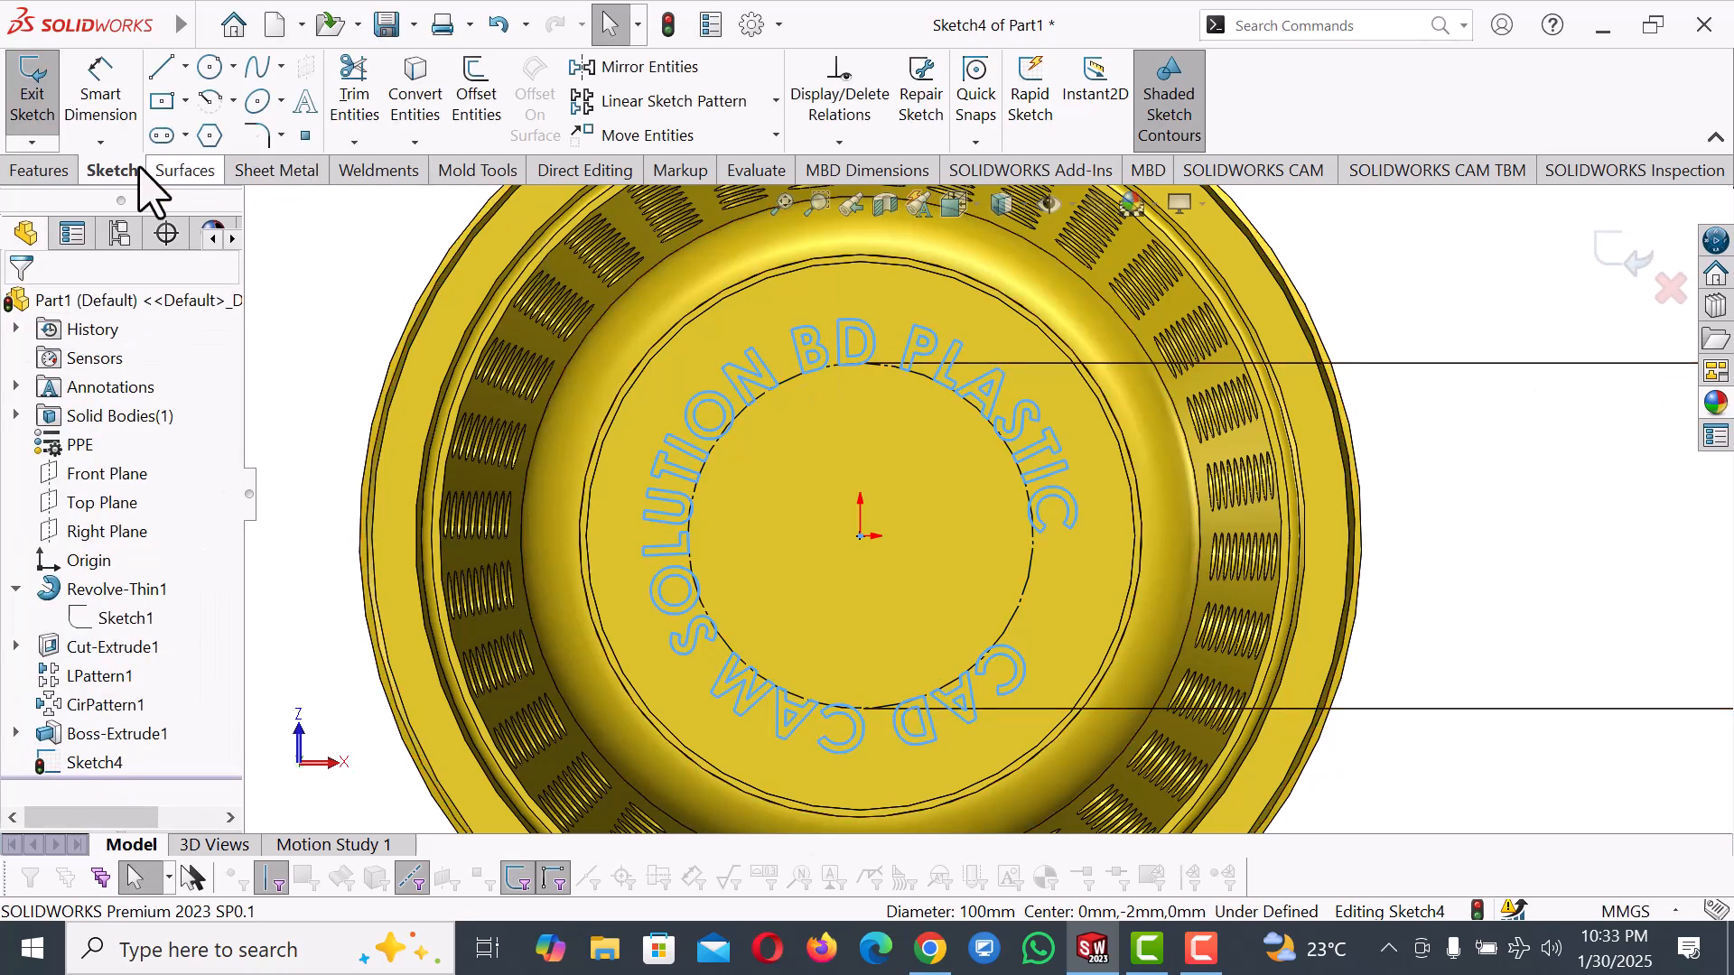
# Try to exit the sketch containing the circular "CAD CAM SOLUTION BD PLASTIC" text.
pyautogui.scroll(3, 1182, 354)
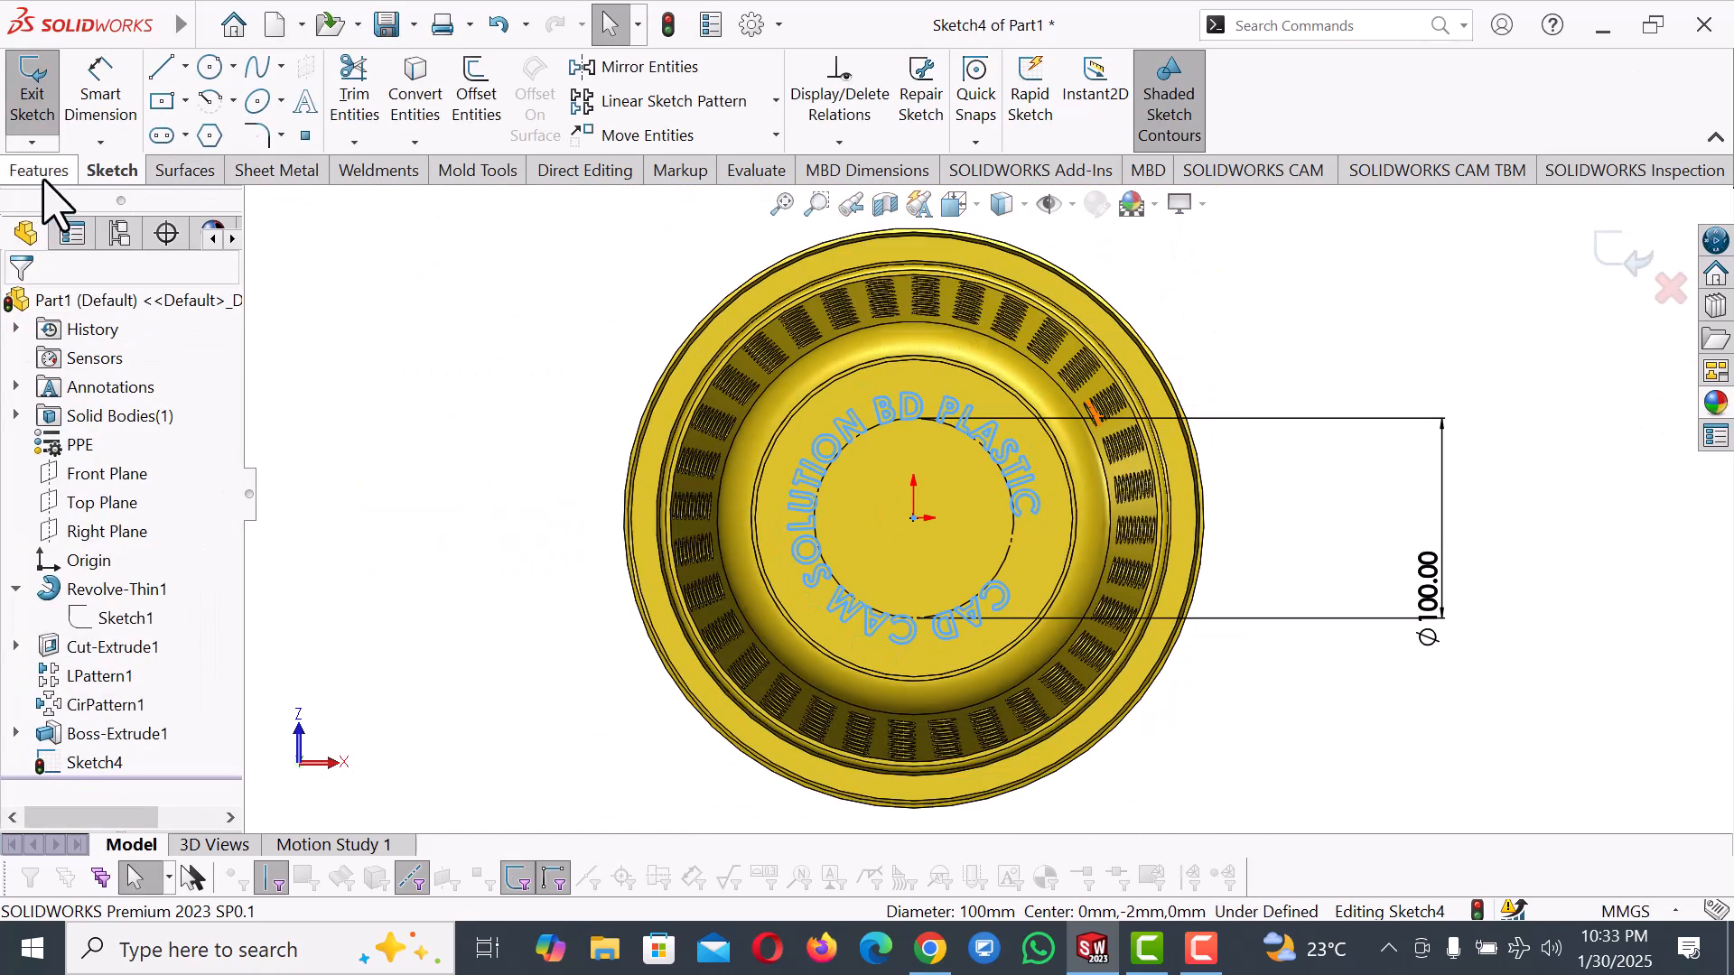
pyautogui.click(40, 172)
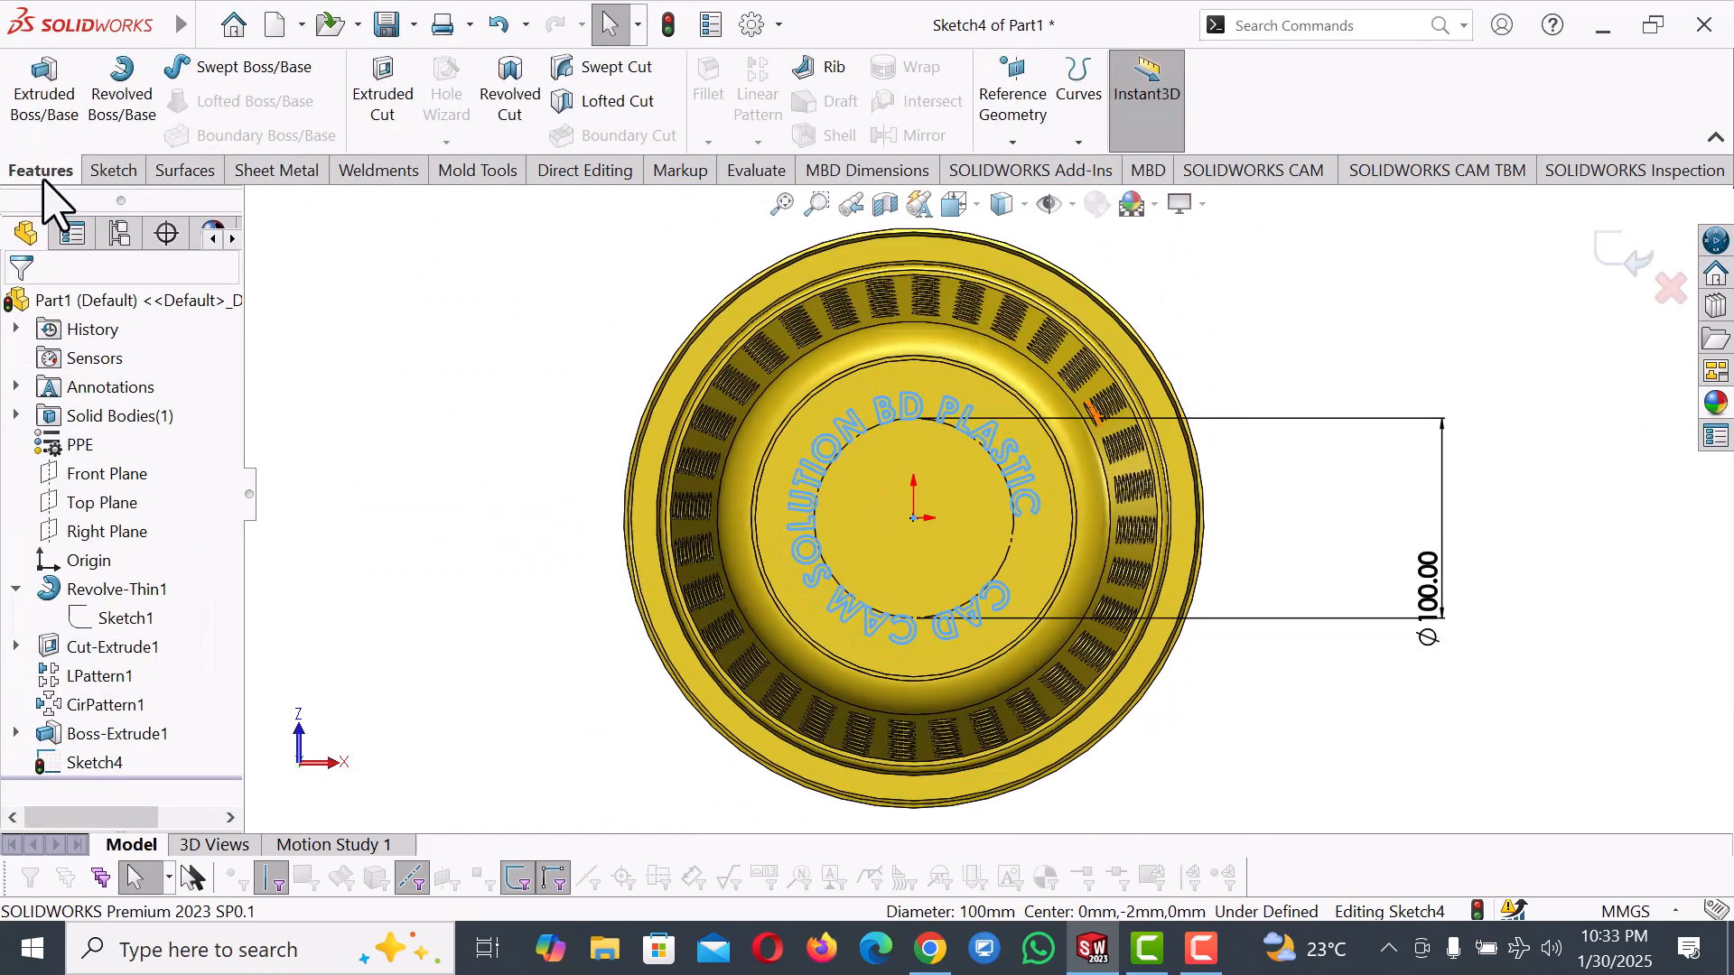
pyautogui.click(1633, 262)
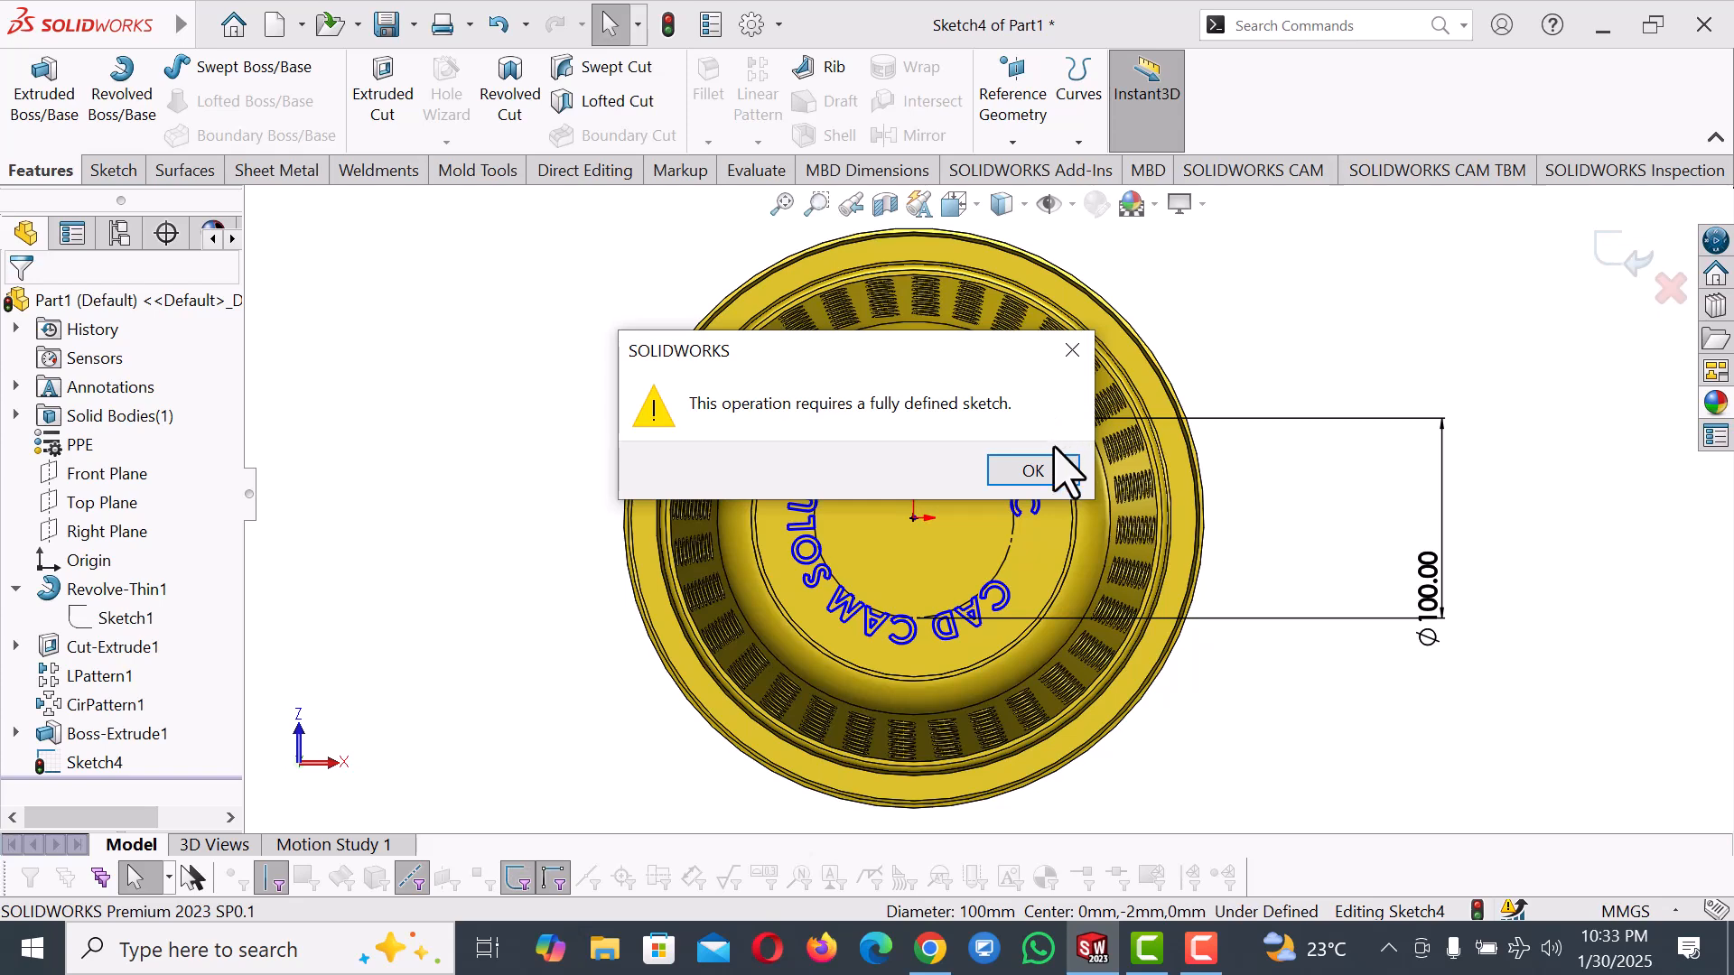
pyautogui.click(1039, 471)
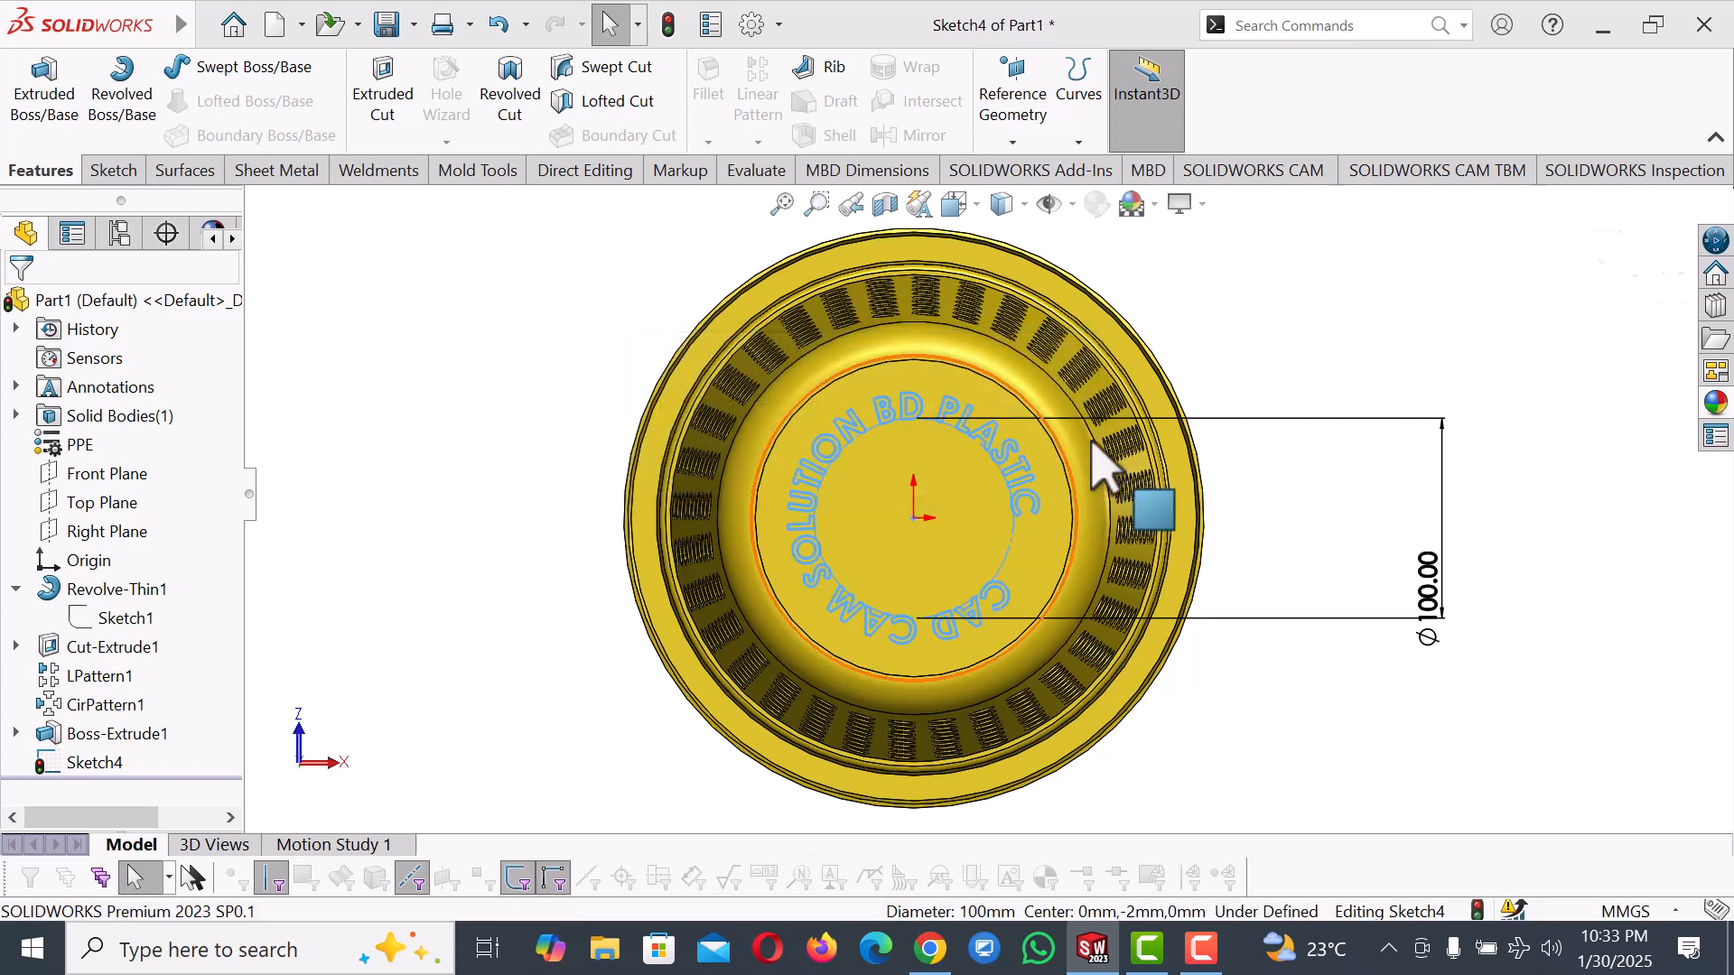
pyautogui.click(1349, 353)
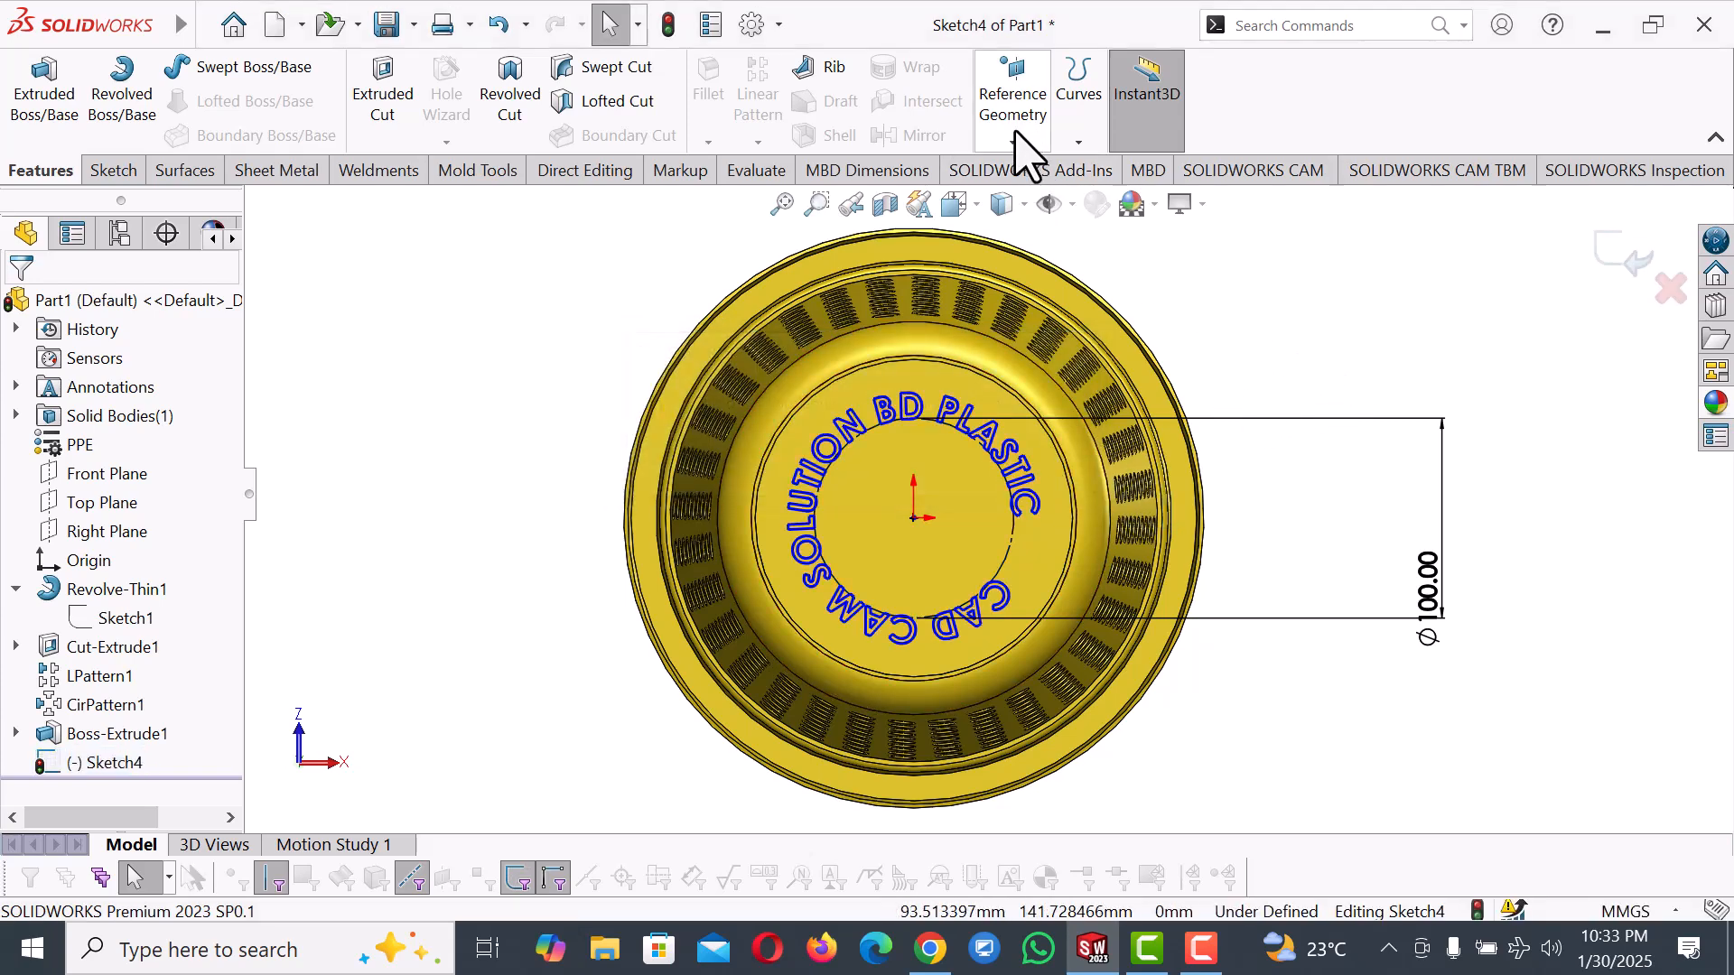
pyautogui.scroll(-3, 1010, 469)
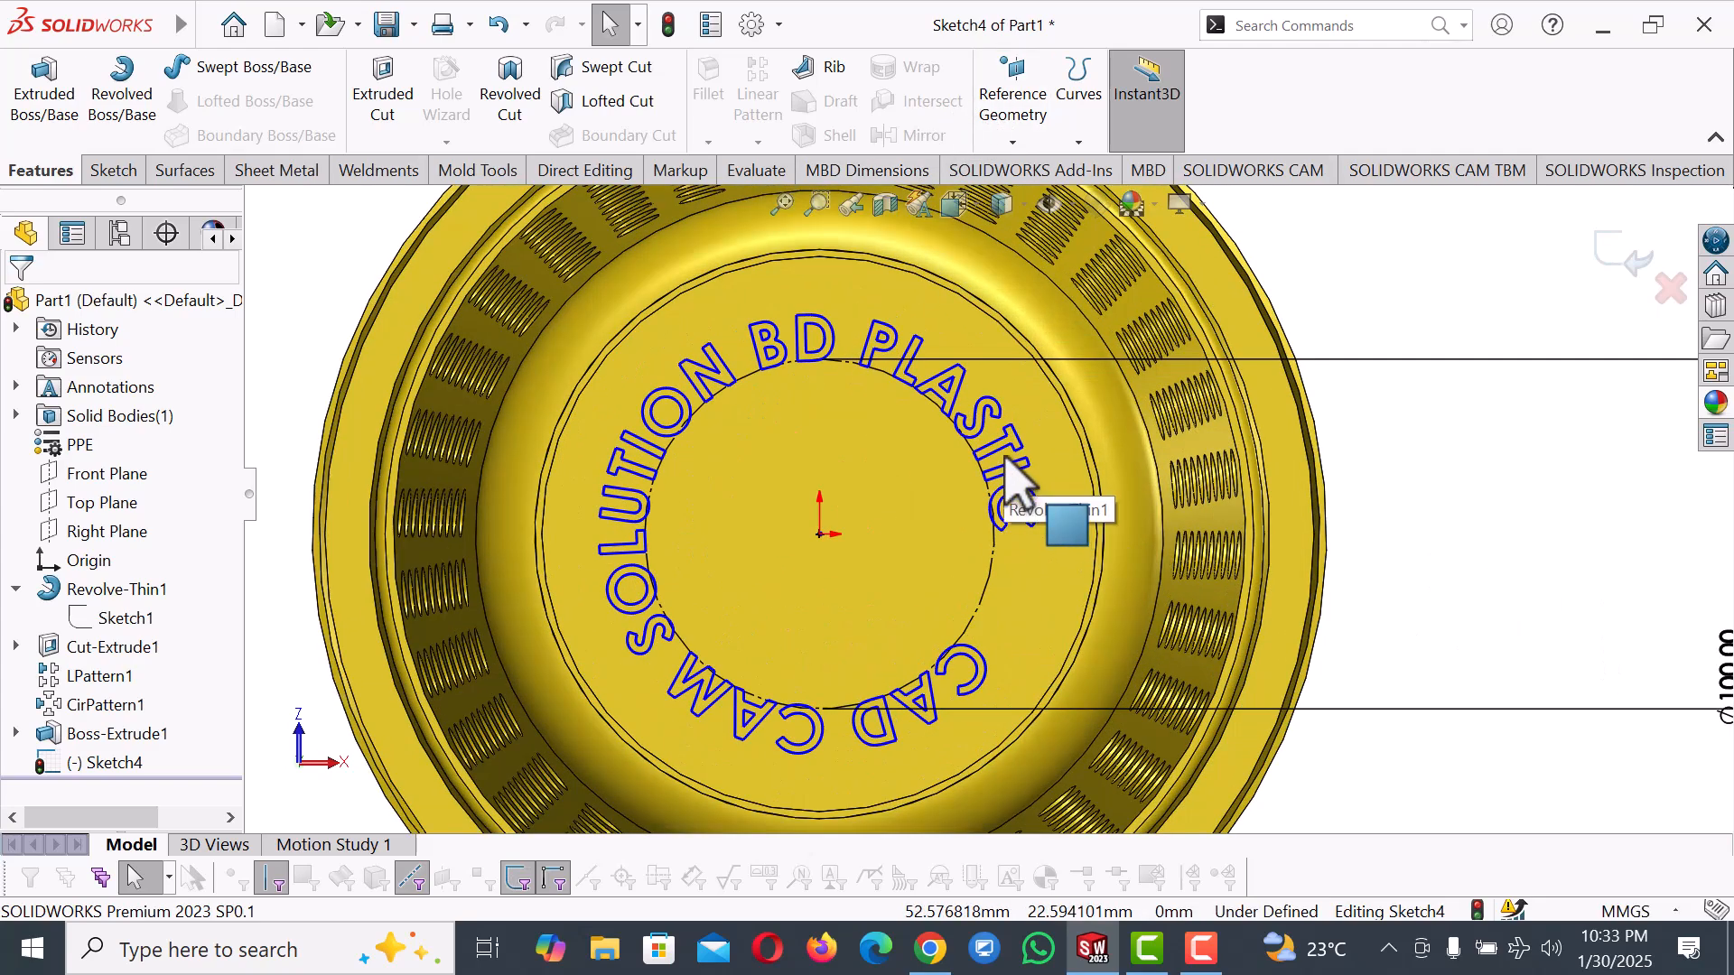
pyautogui.scroll(-3, 712, 459)
pyautogui.scroll(5, 714, 458)
pyautogui.scroll(1, 712, 459)
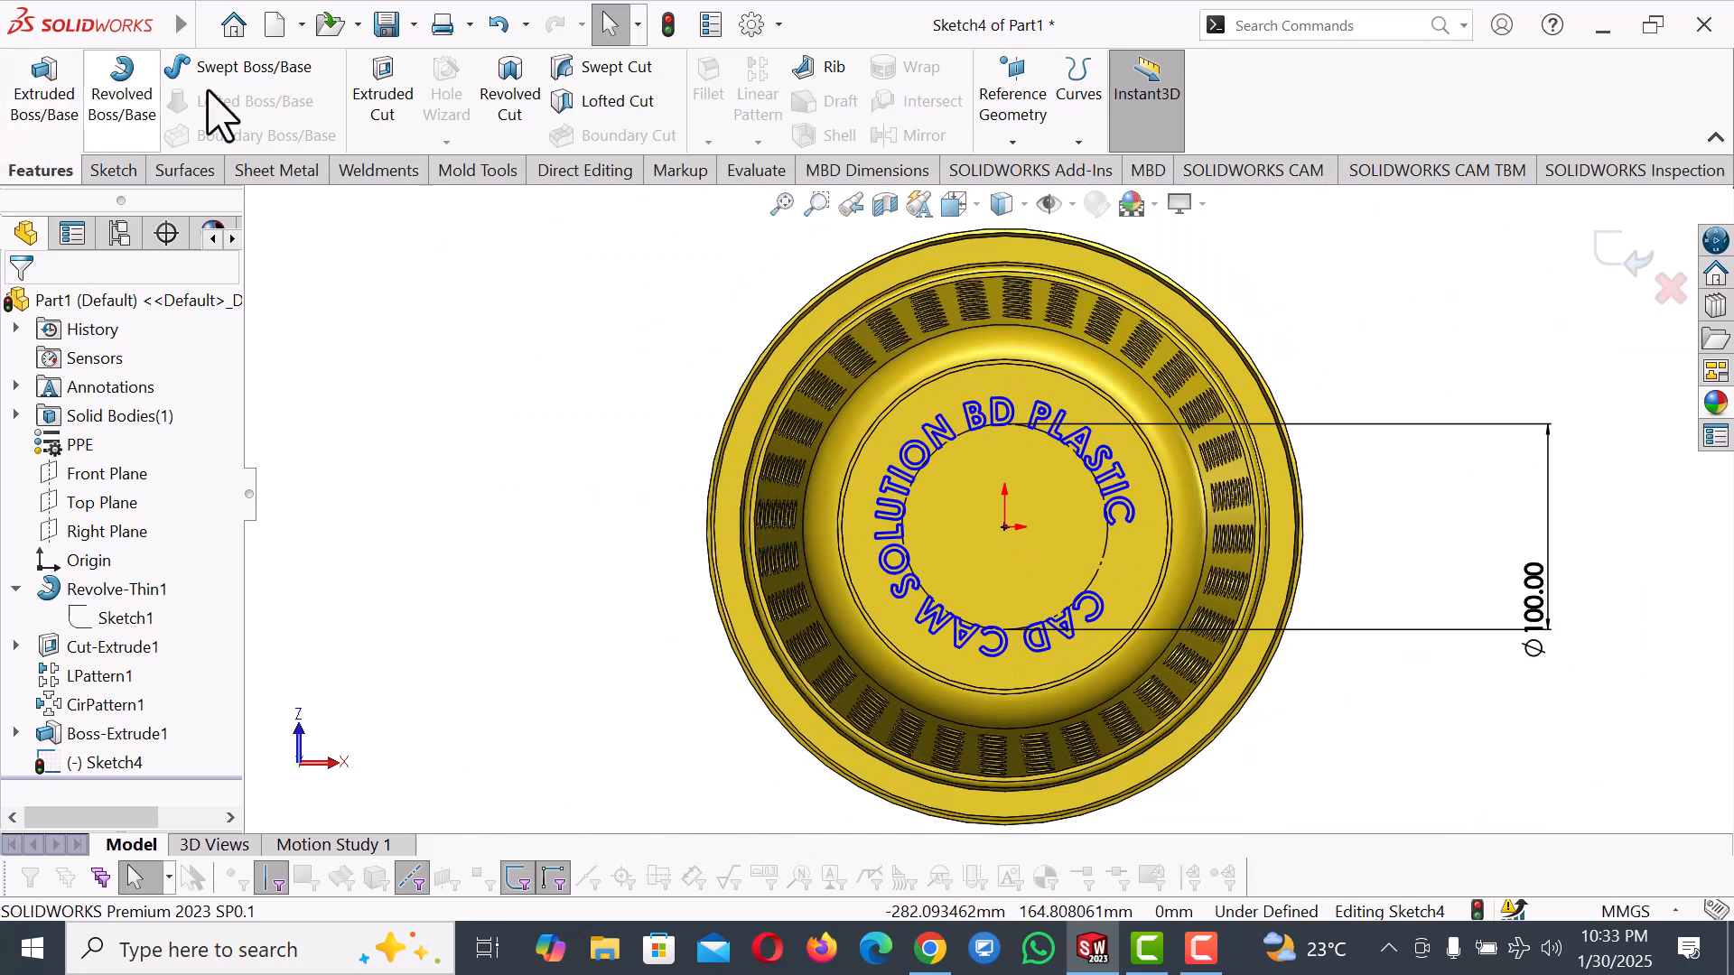
pyautogui.click(1601, 256)
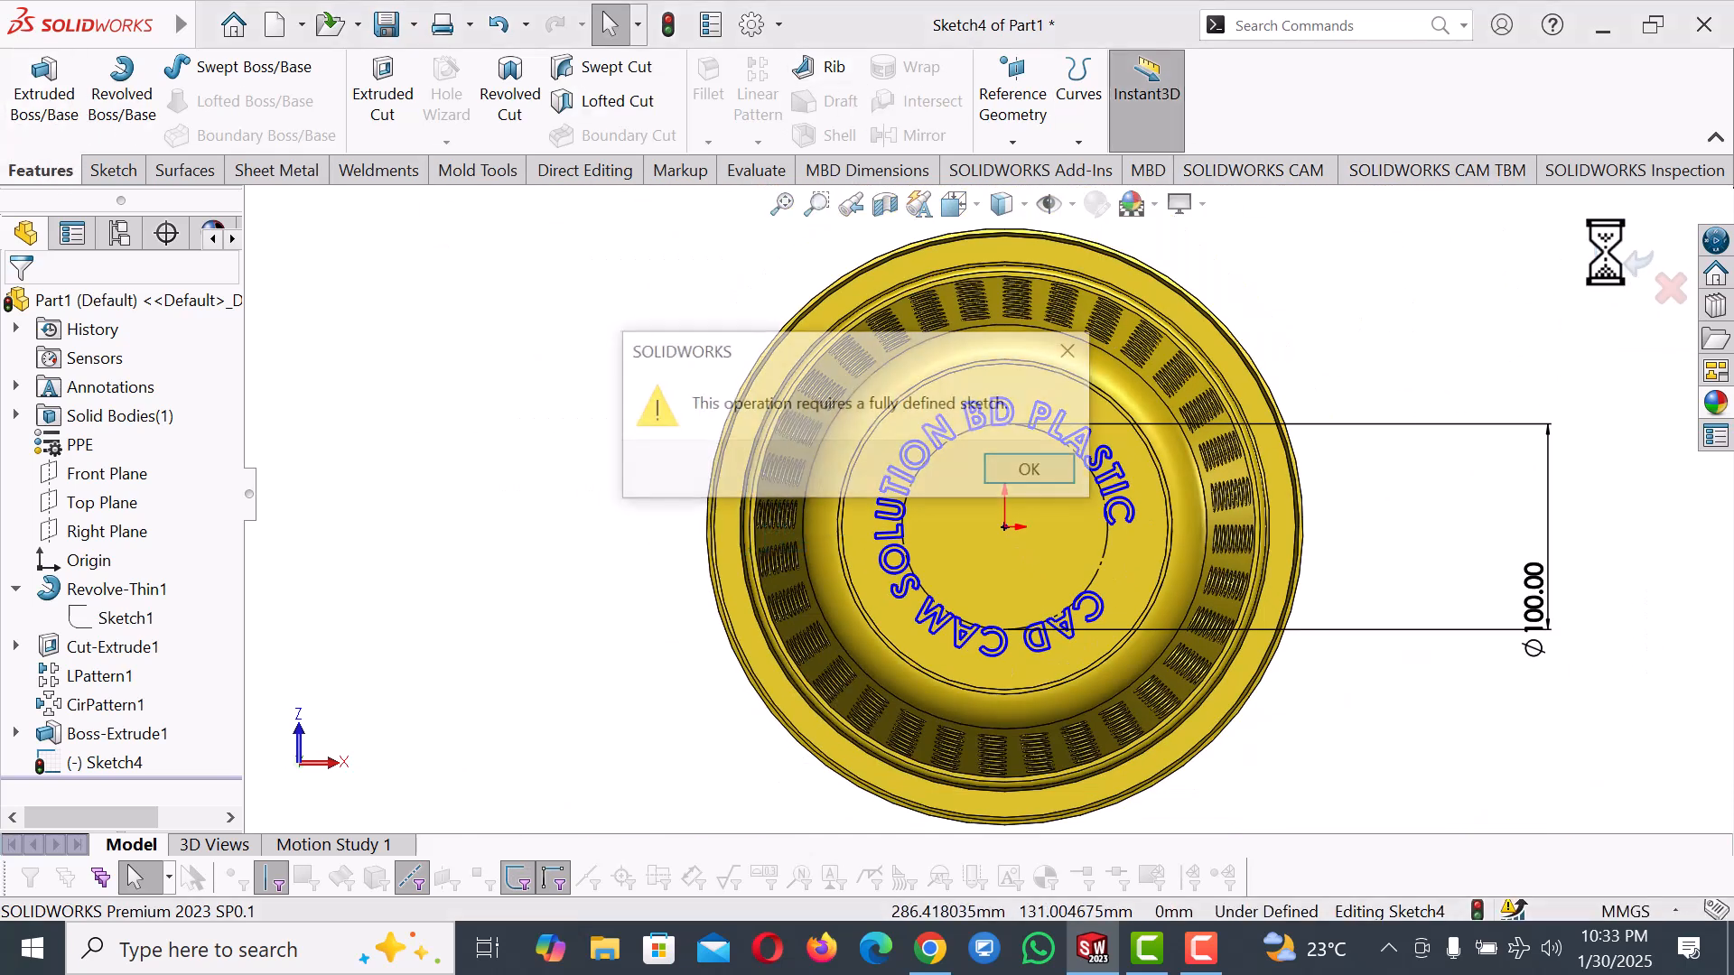
pyautogui.click(1063, 468)
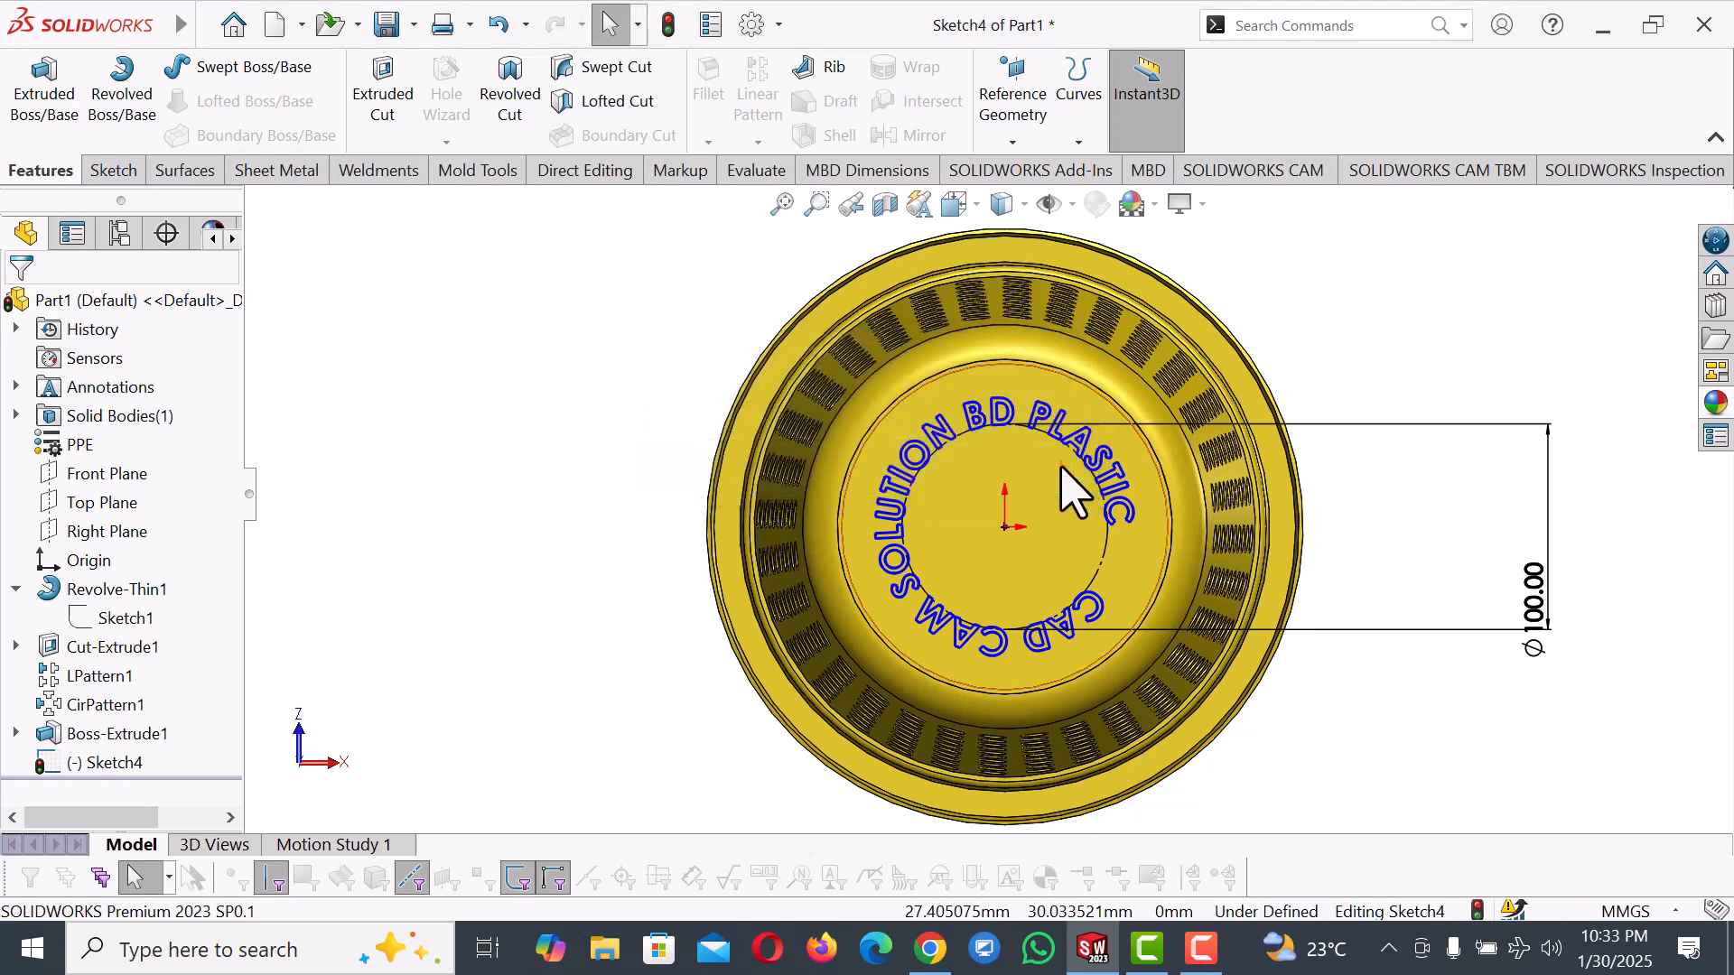
# Inspect the letter outlines on the bucket's underside and retry exiting the lettering sketch.
pyautogui.click(1116, 492)
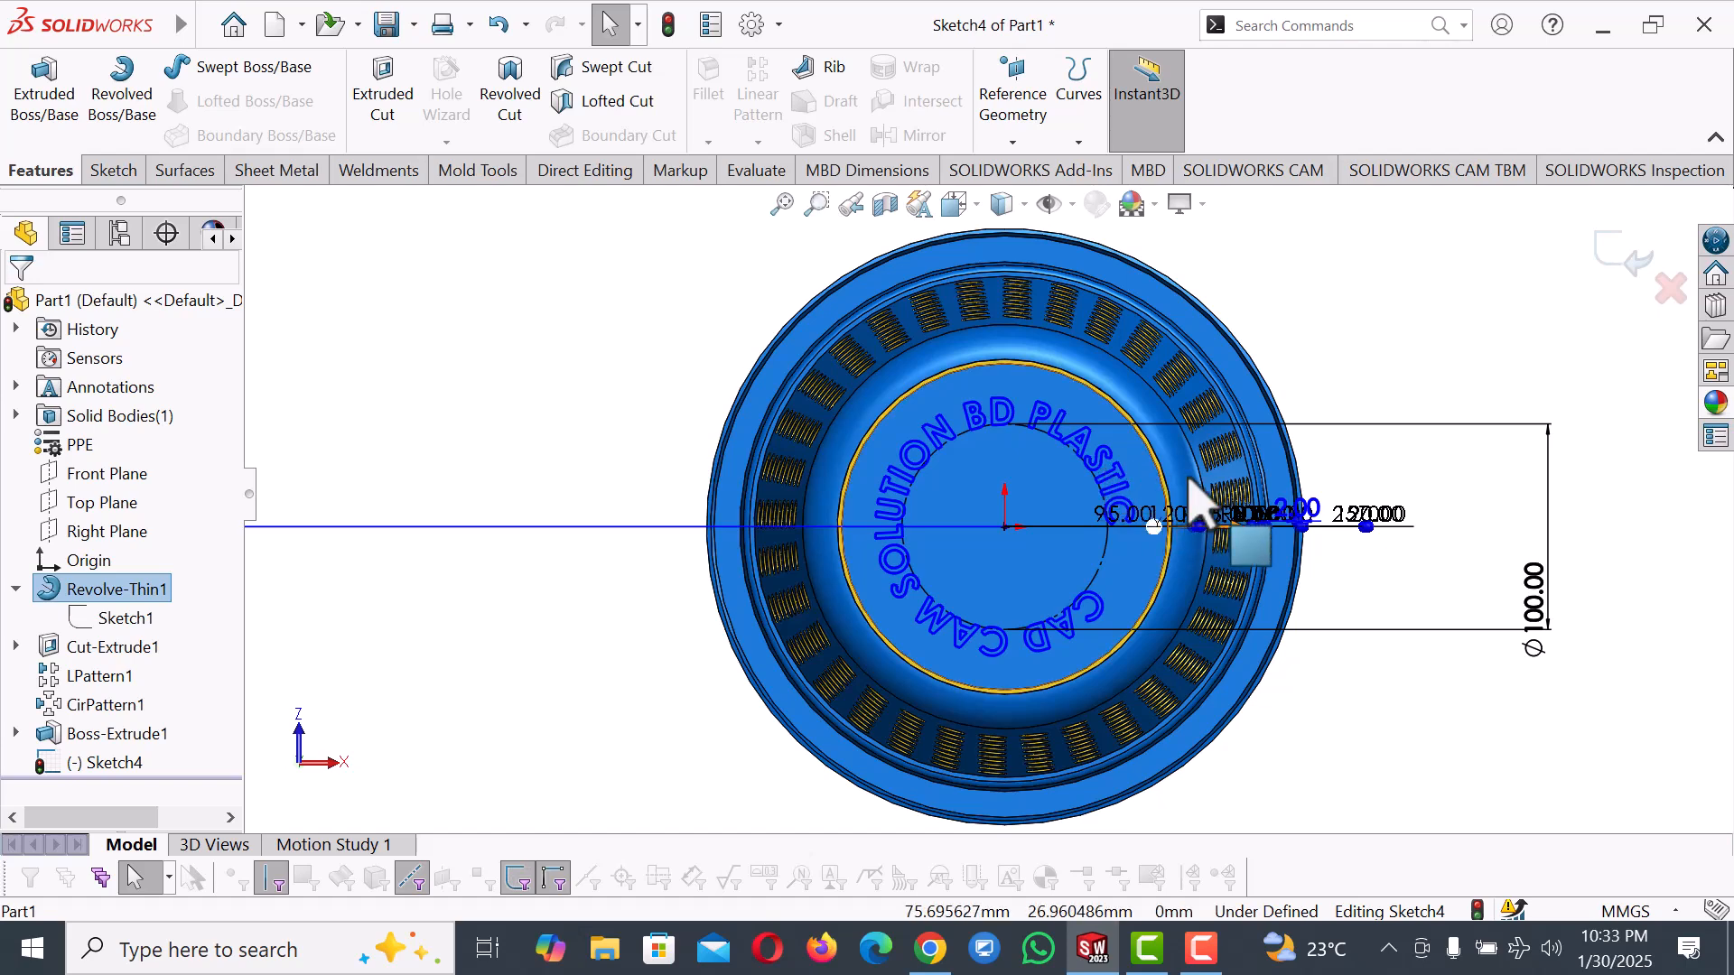
pyautogui.click(1385, 512)
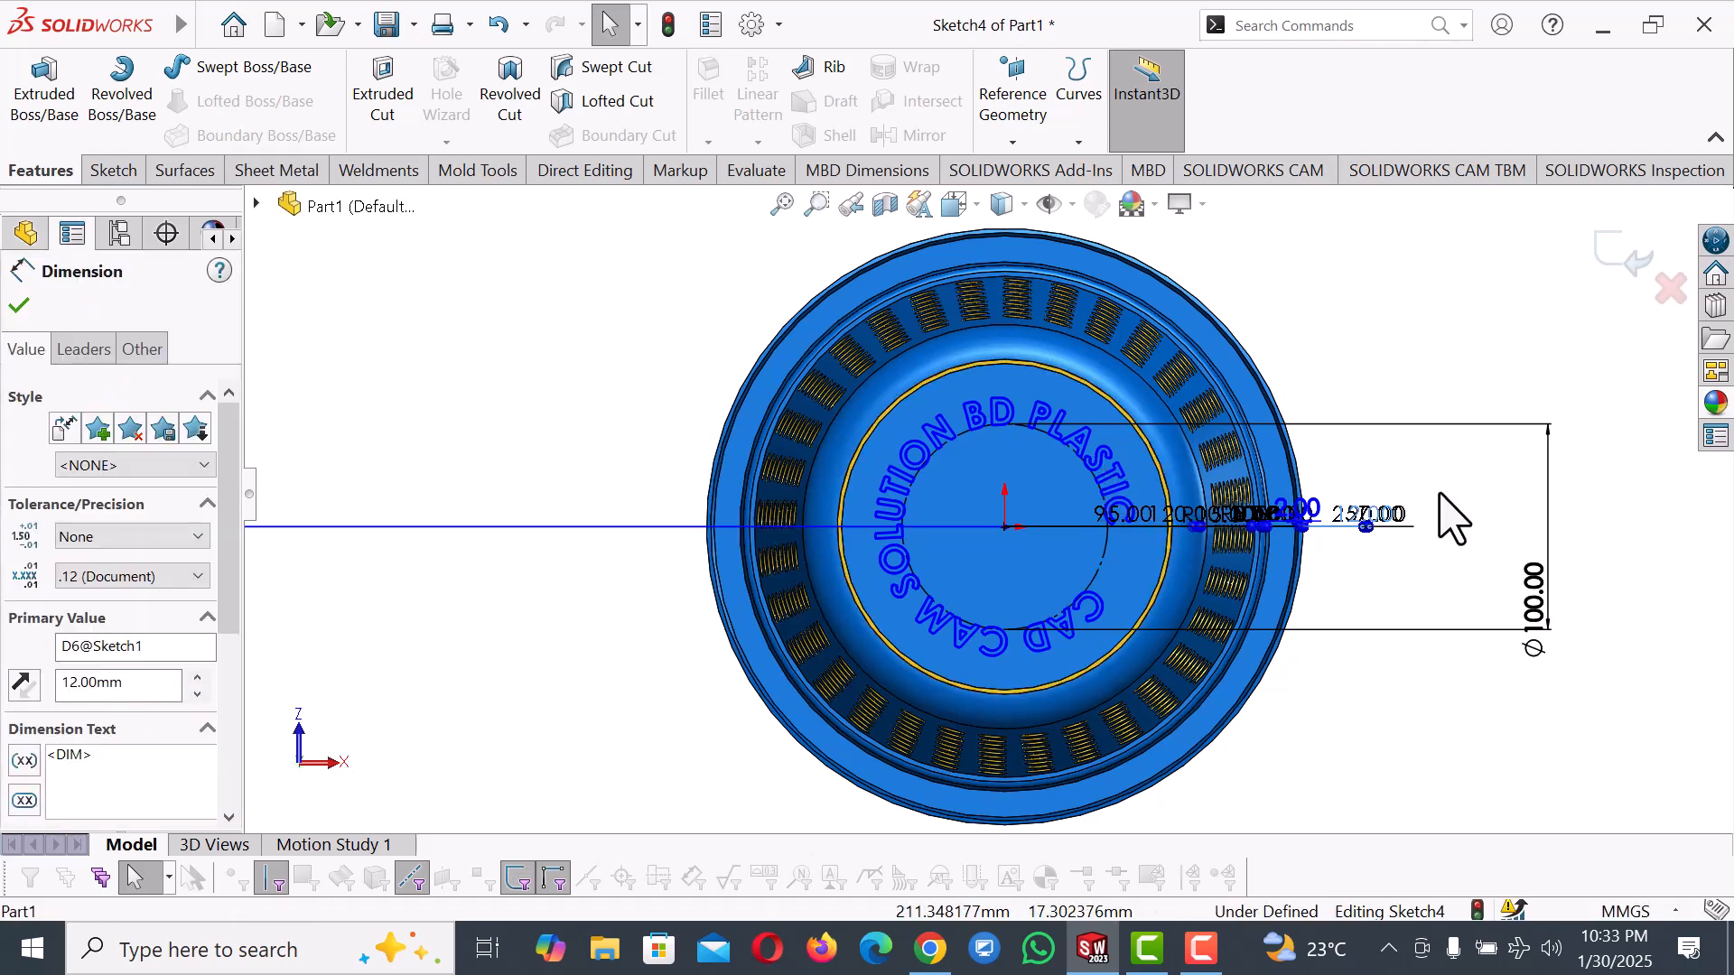
pyautogui.click(1440, 492)
pyautogui.click(1120, 522)
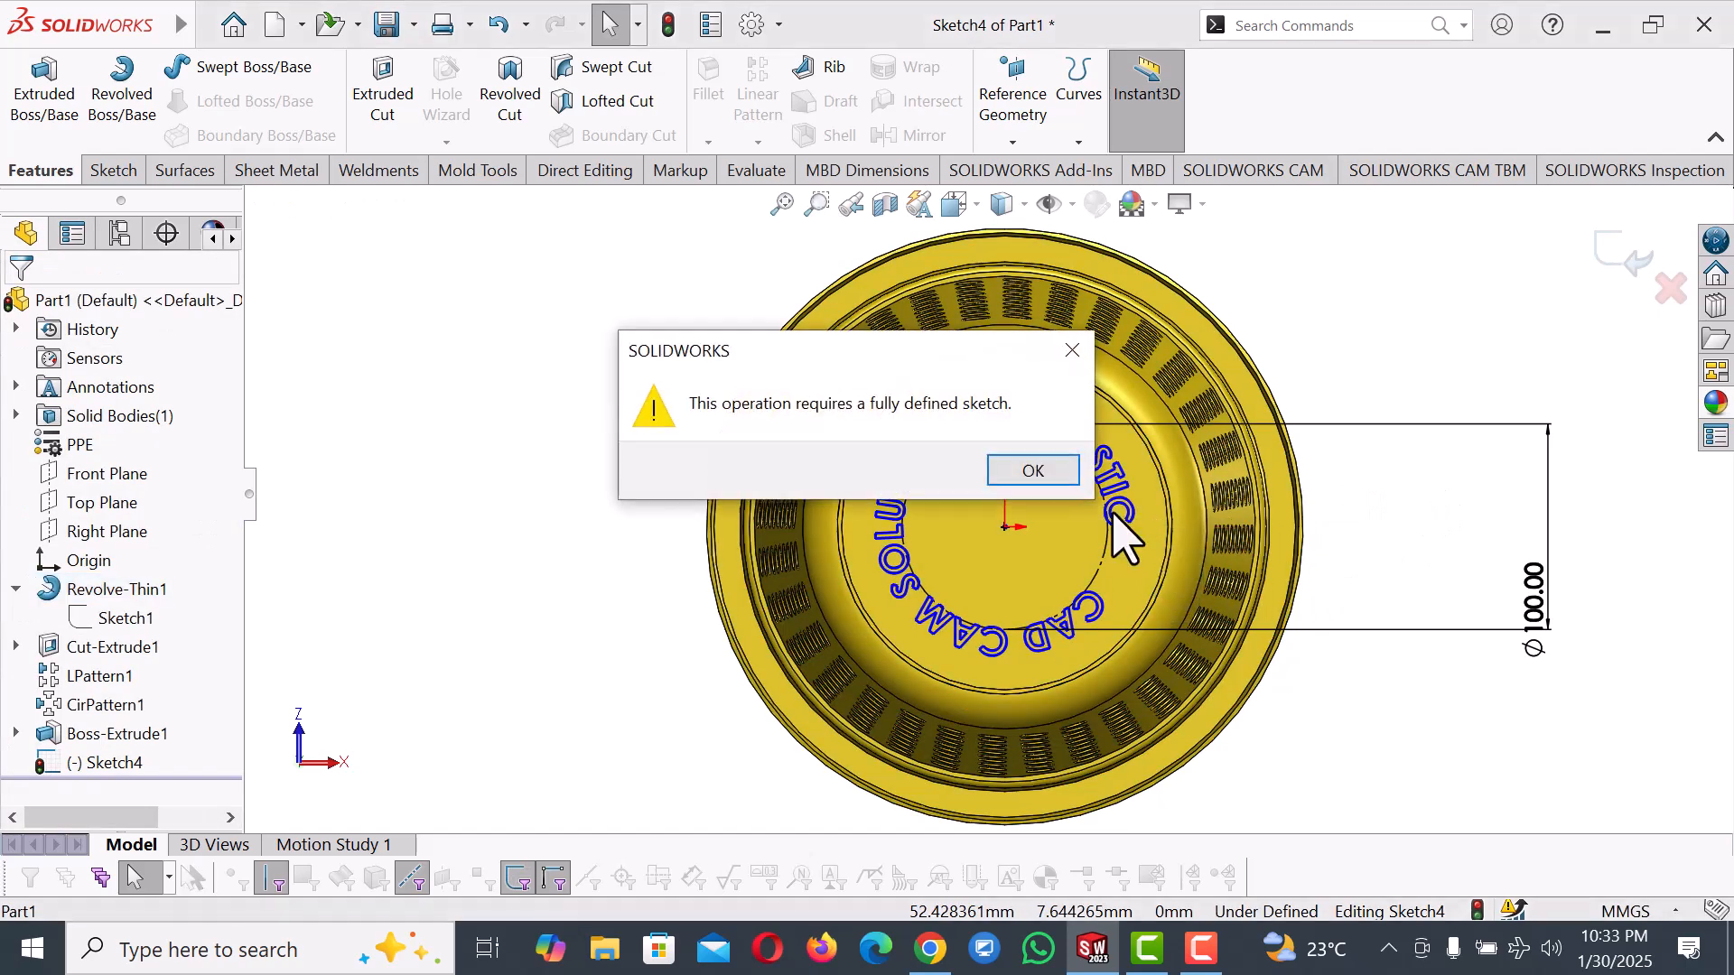
pyautogui.click(1084, 350)
pyautogui.scroll(-5, 1114, 496)
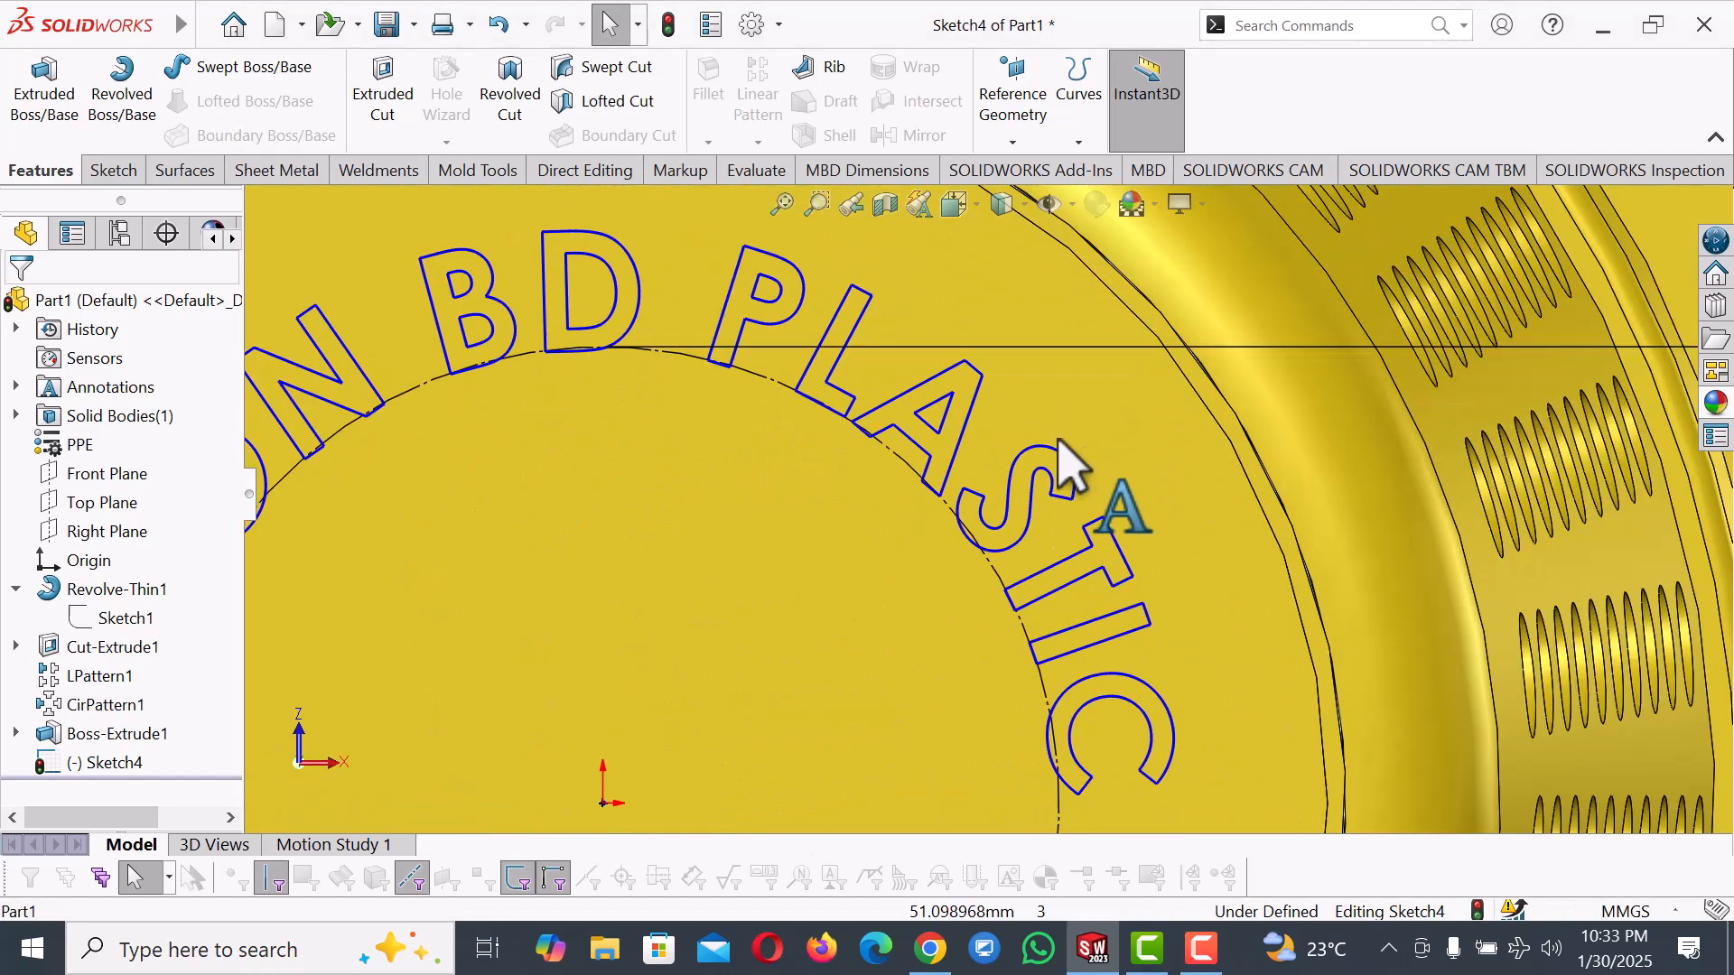
pyautogui.click(948, 402)
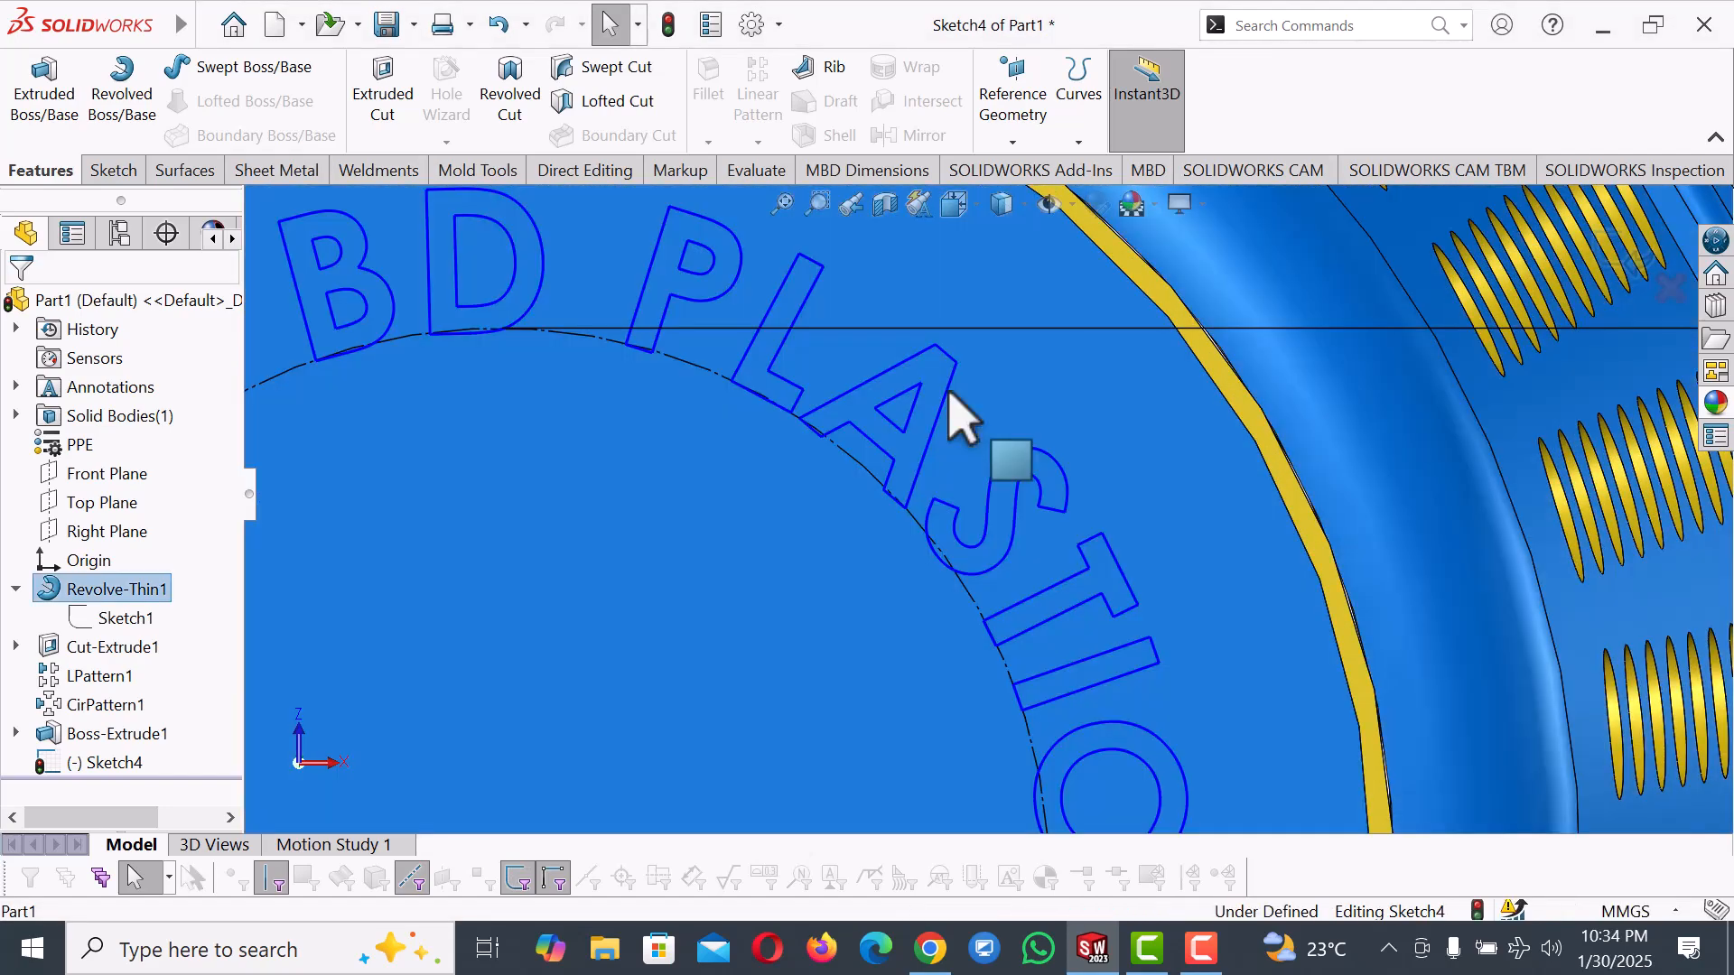
pyautogui.scroll(5, 989, 406)
pyautogui.scroll(3, 1007, 418)
pyautogui.click(1475, 399)
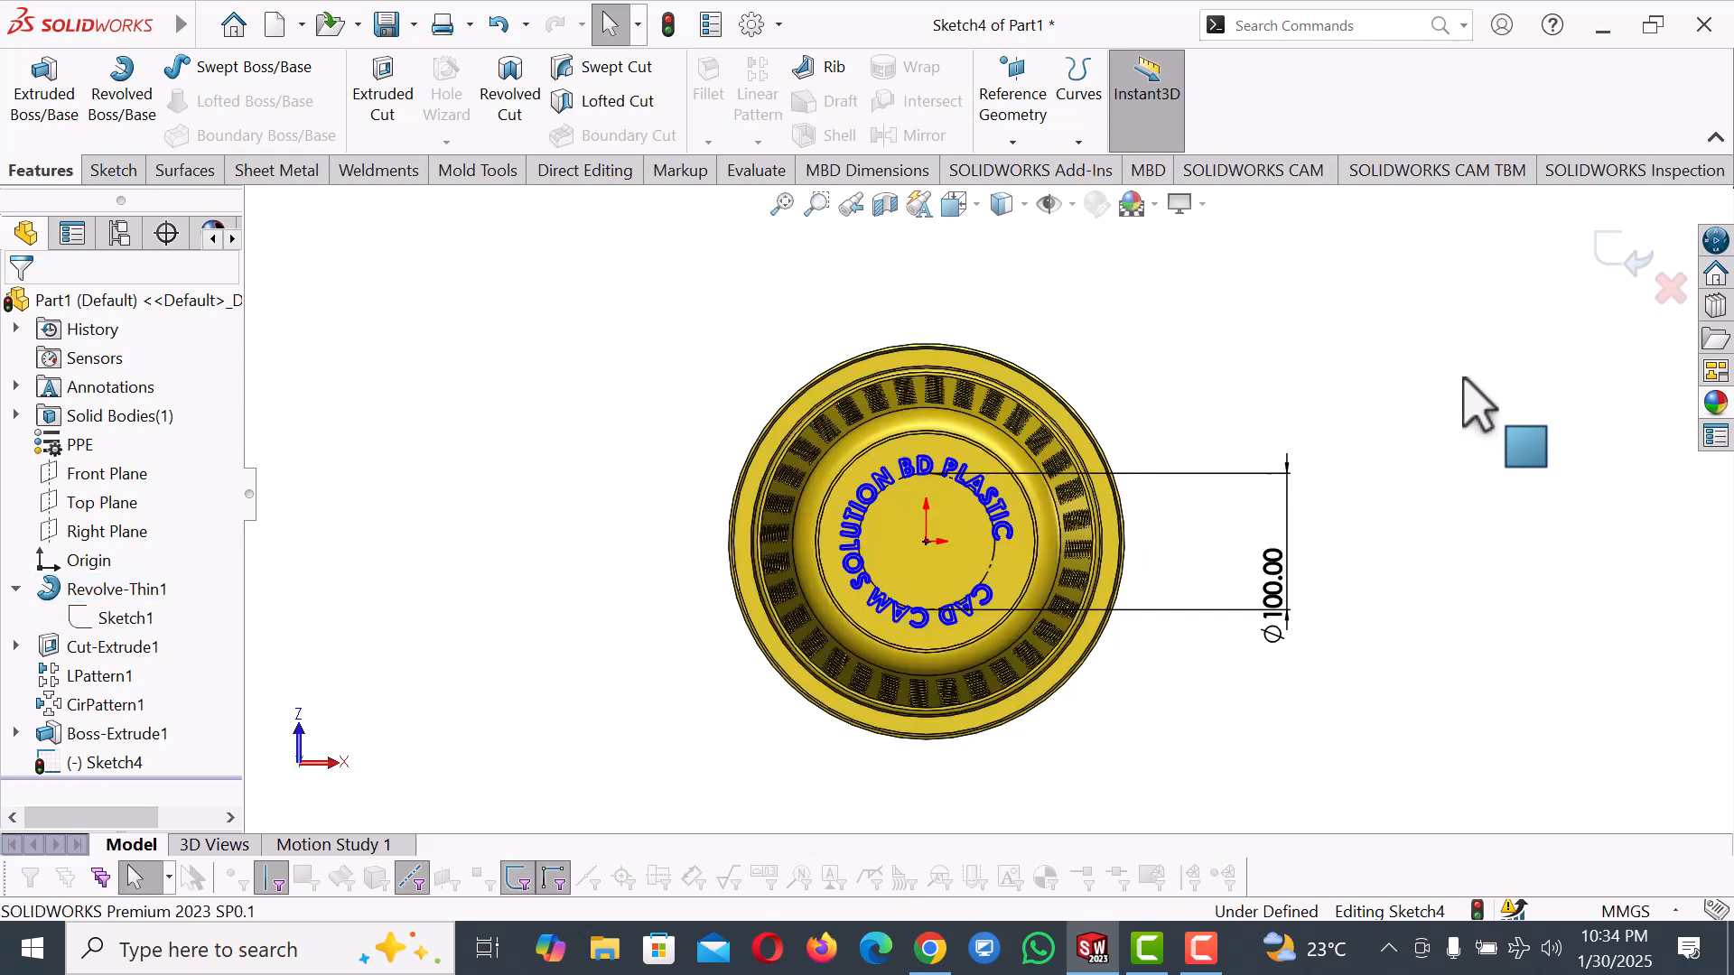
pyautogui.click(1616, 257)
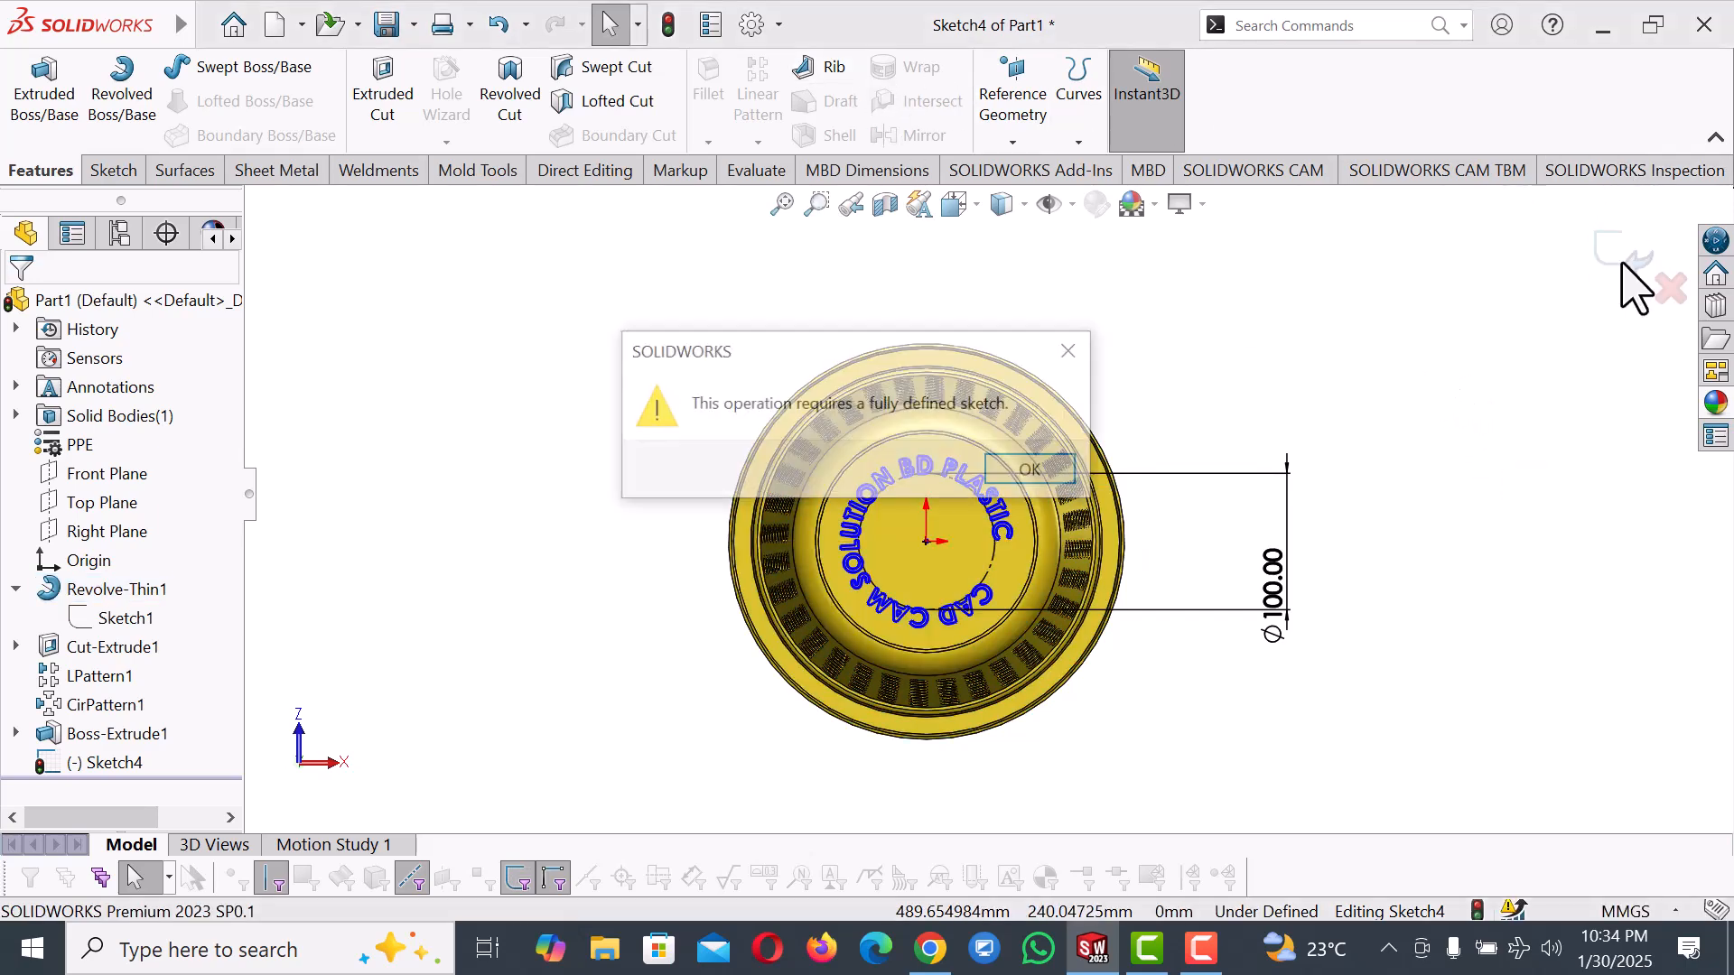
pyautogui.click(1068, 471)
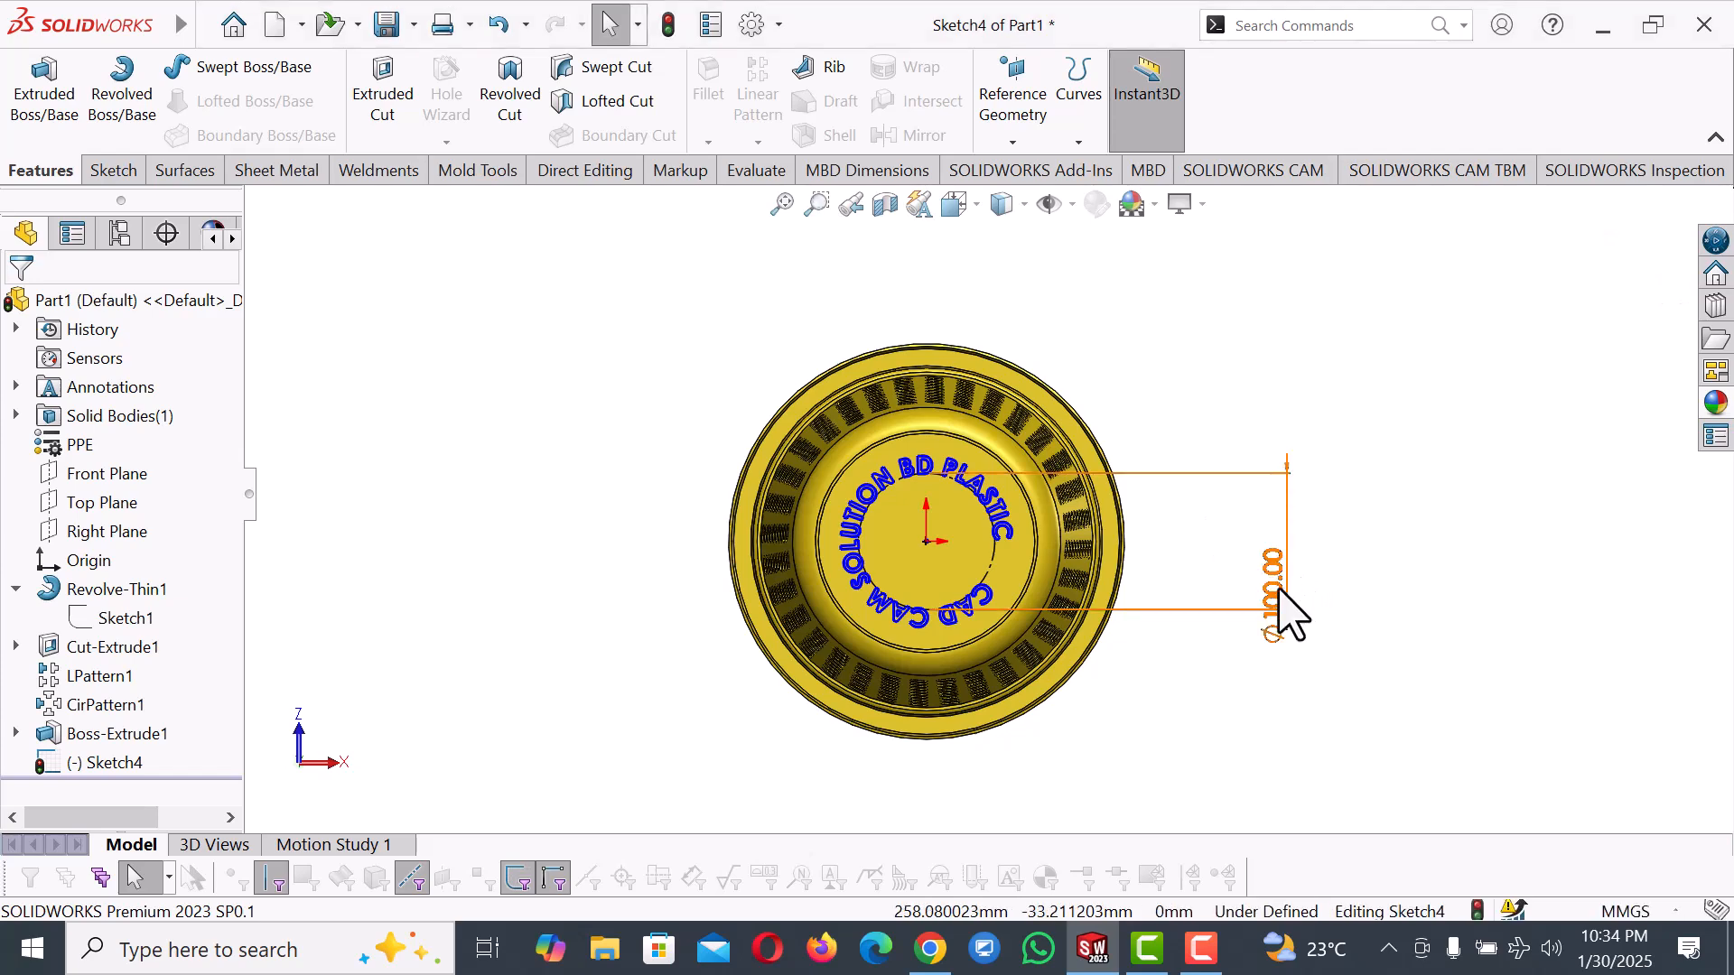
# Delete the construction circle's diameter dimension and try to exit the sketch without it.
pyautogui.moveTo(1293, 608); pyautogui.dragTo(1300, 561)
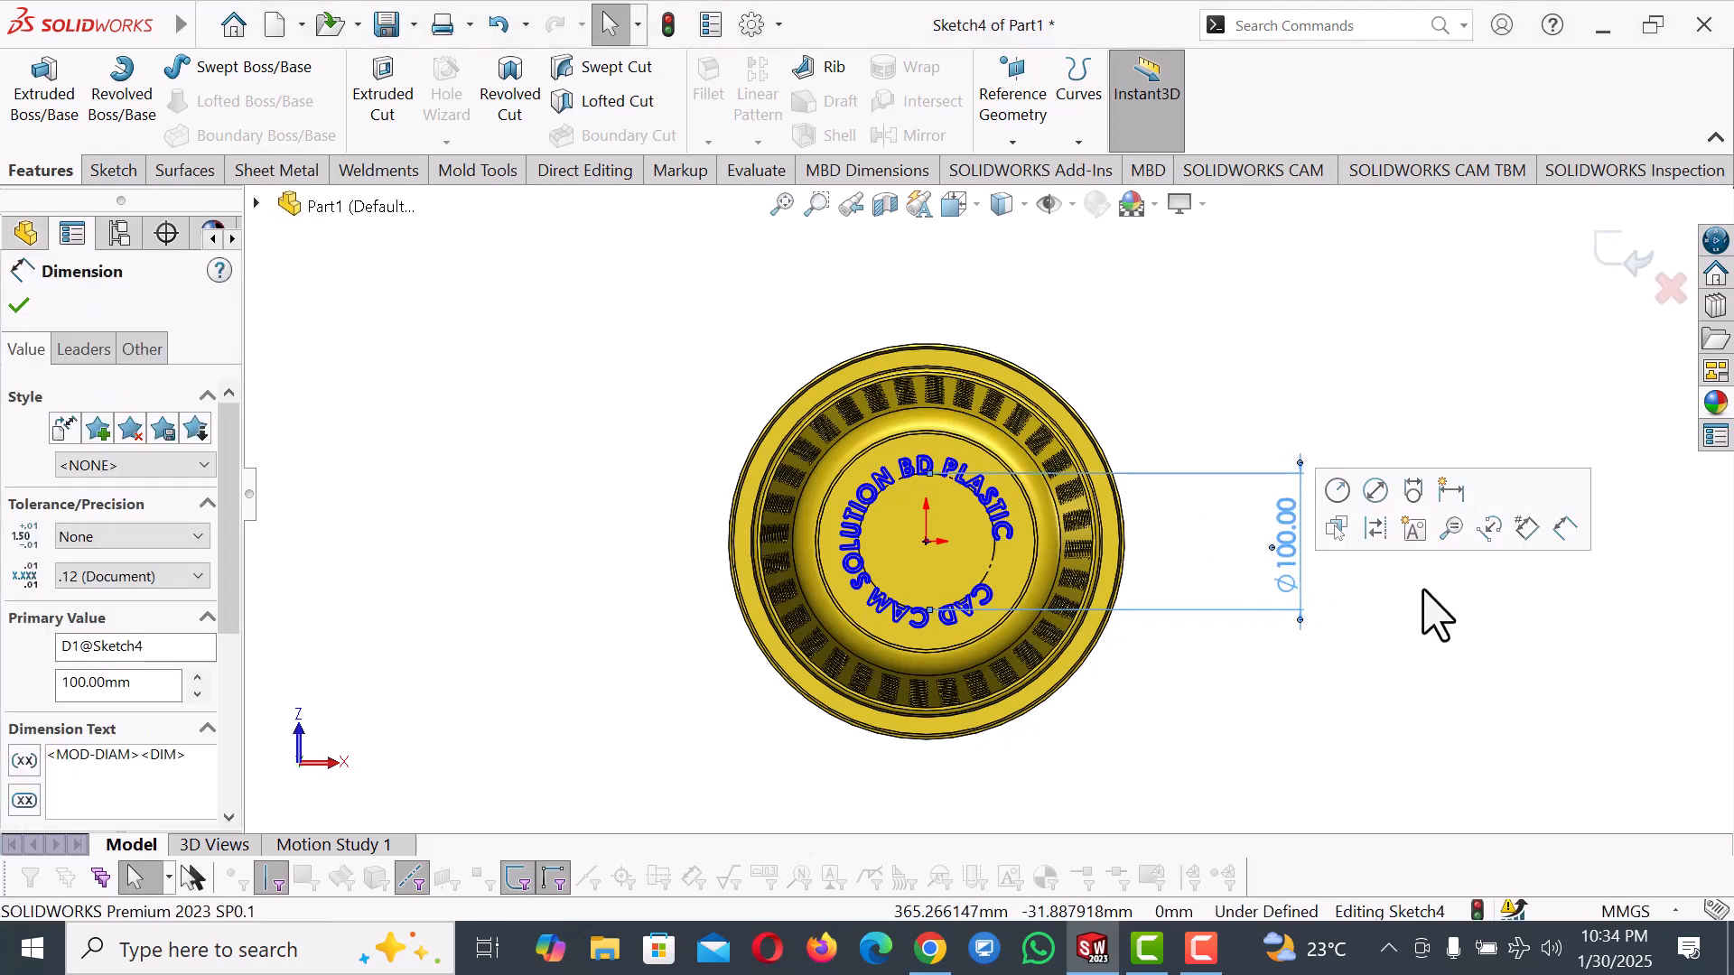
pyautogui.click(1415, 623)
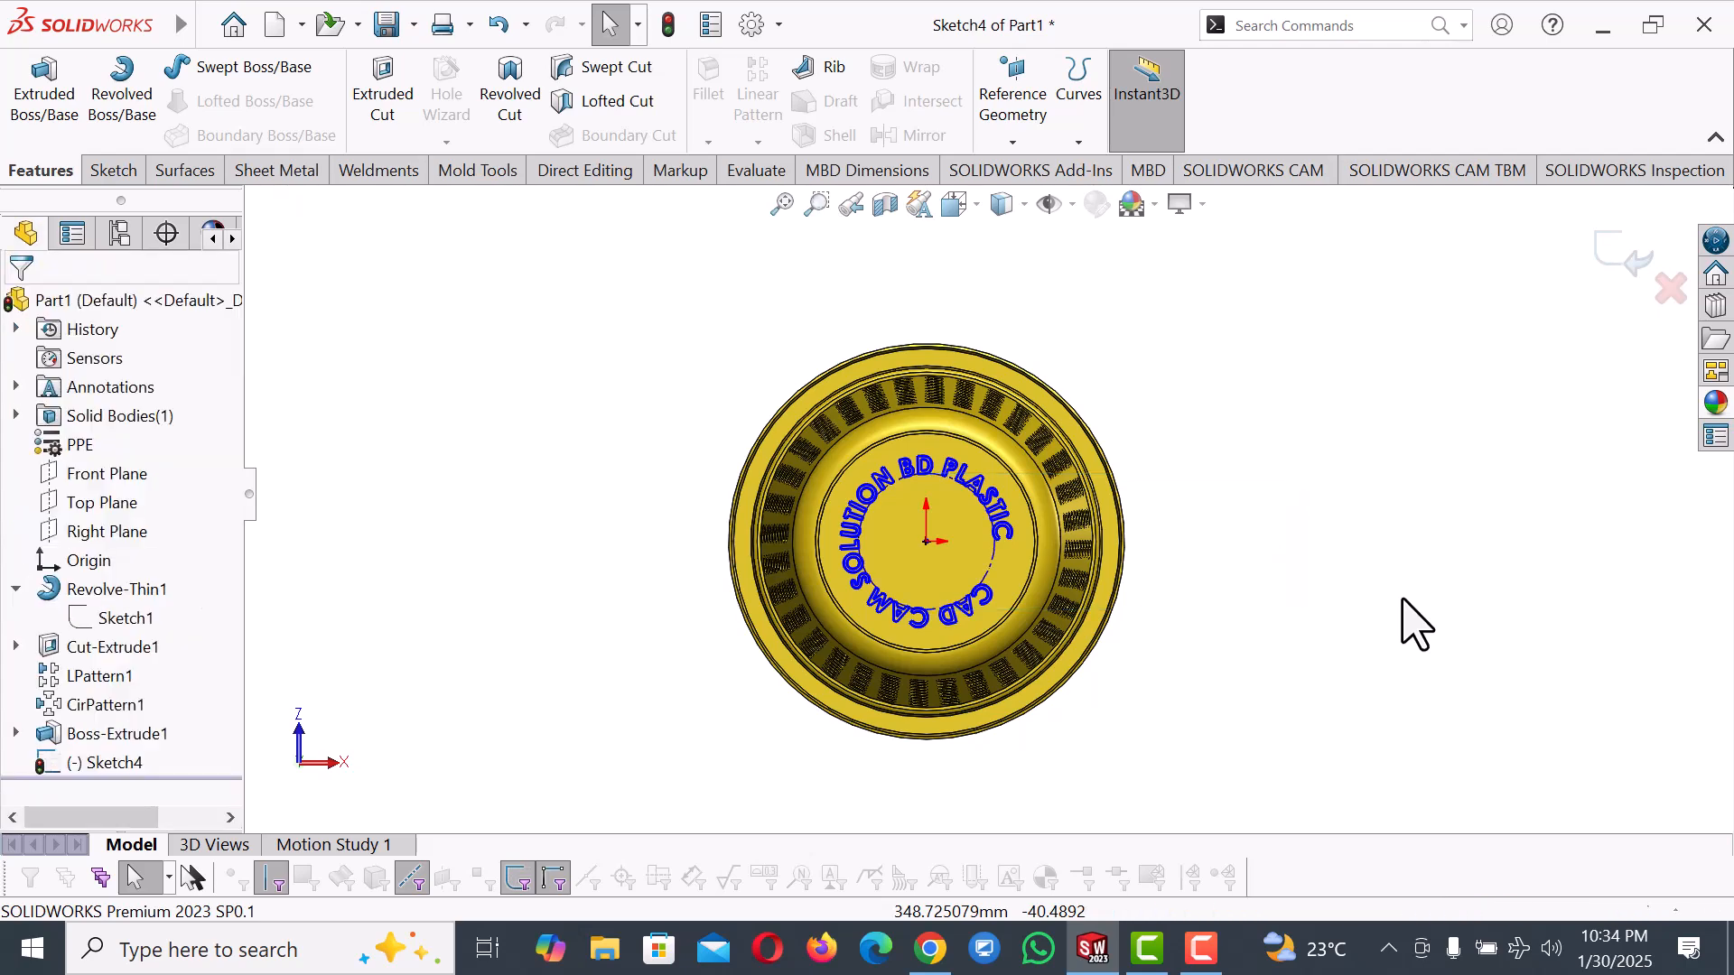
pyautogui.click(1635, 261)
pyautogui.click(1028, 470)
# Dimension the construction circle's diameter at 100 mm again.
pyautogui.moveTo(1298, 698); pyautogui.dragTo(1316, 560, button='right')
pyautogui.click(993, 554)
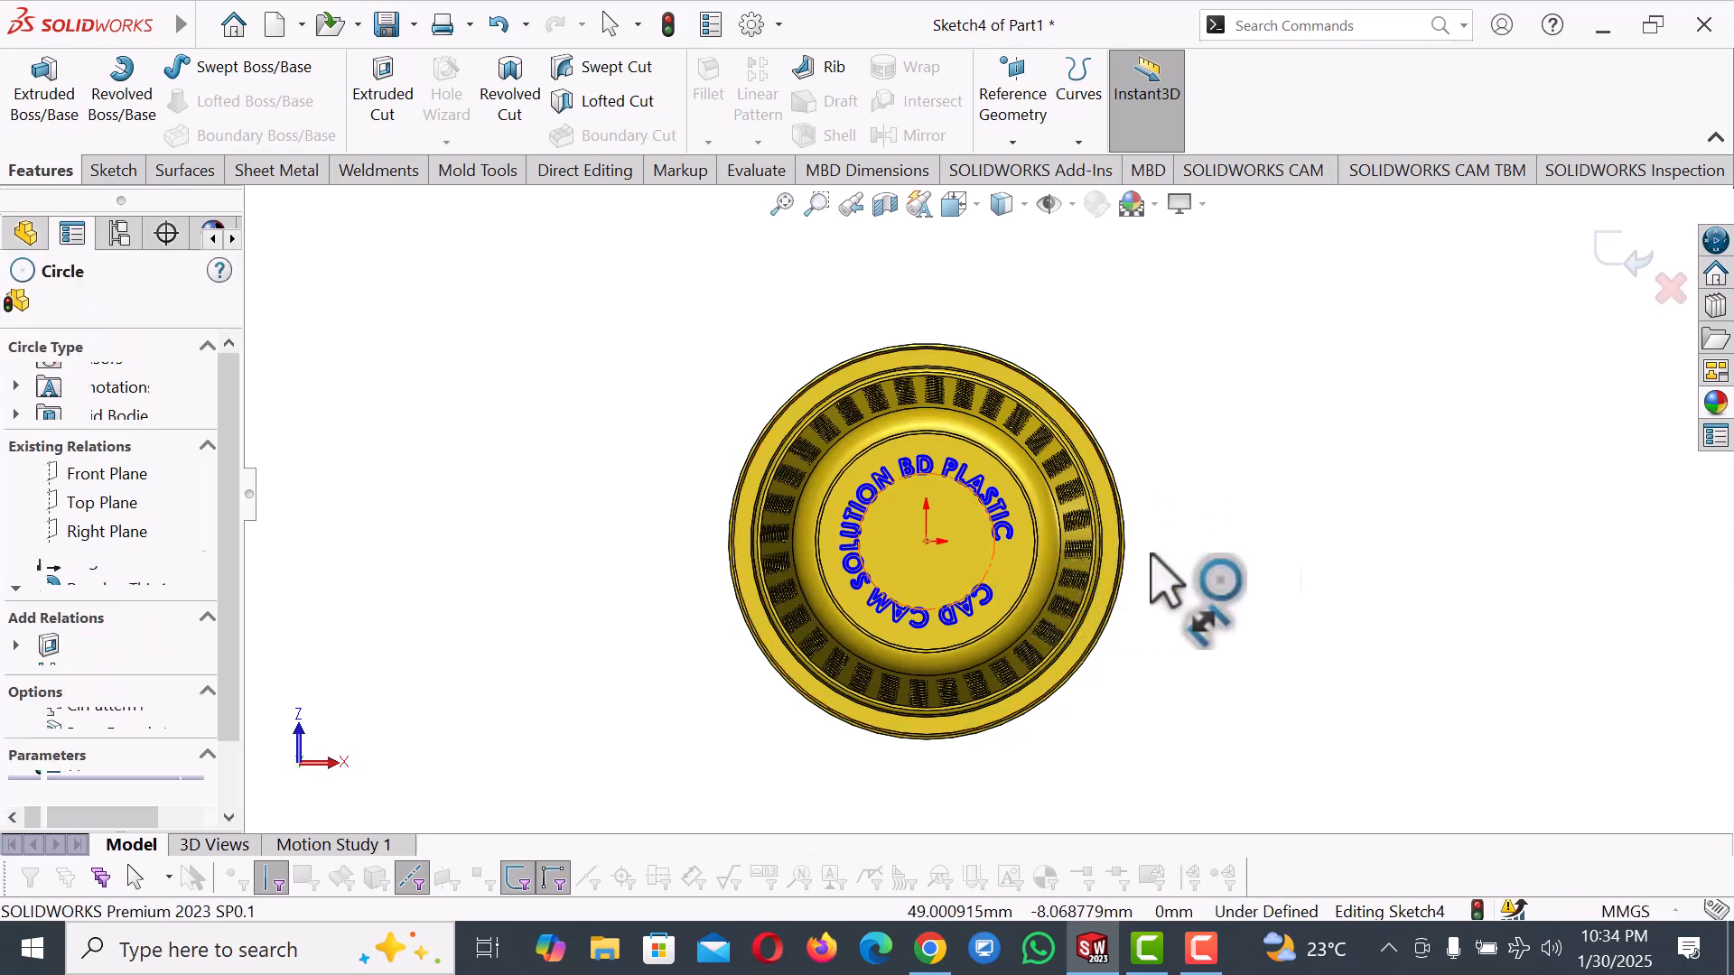
pyautogui.click(1314, 560)
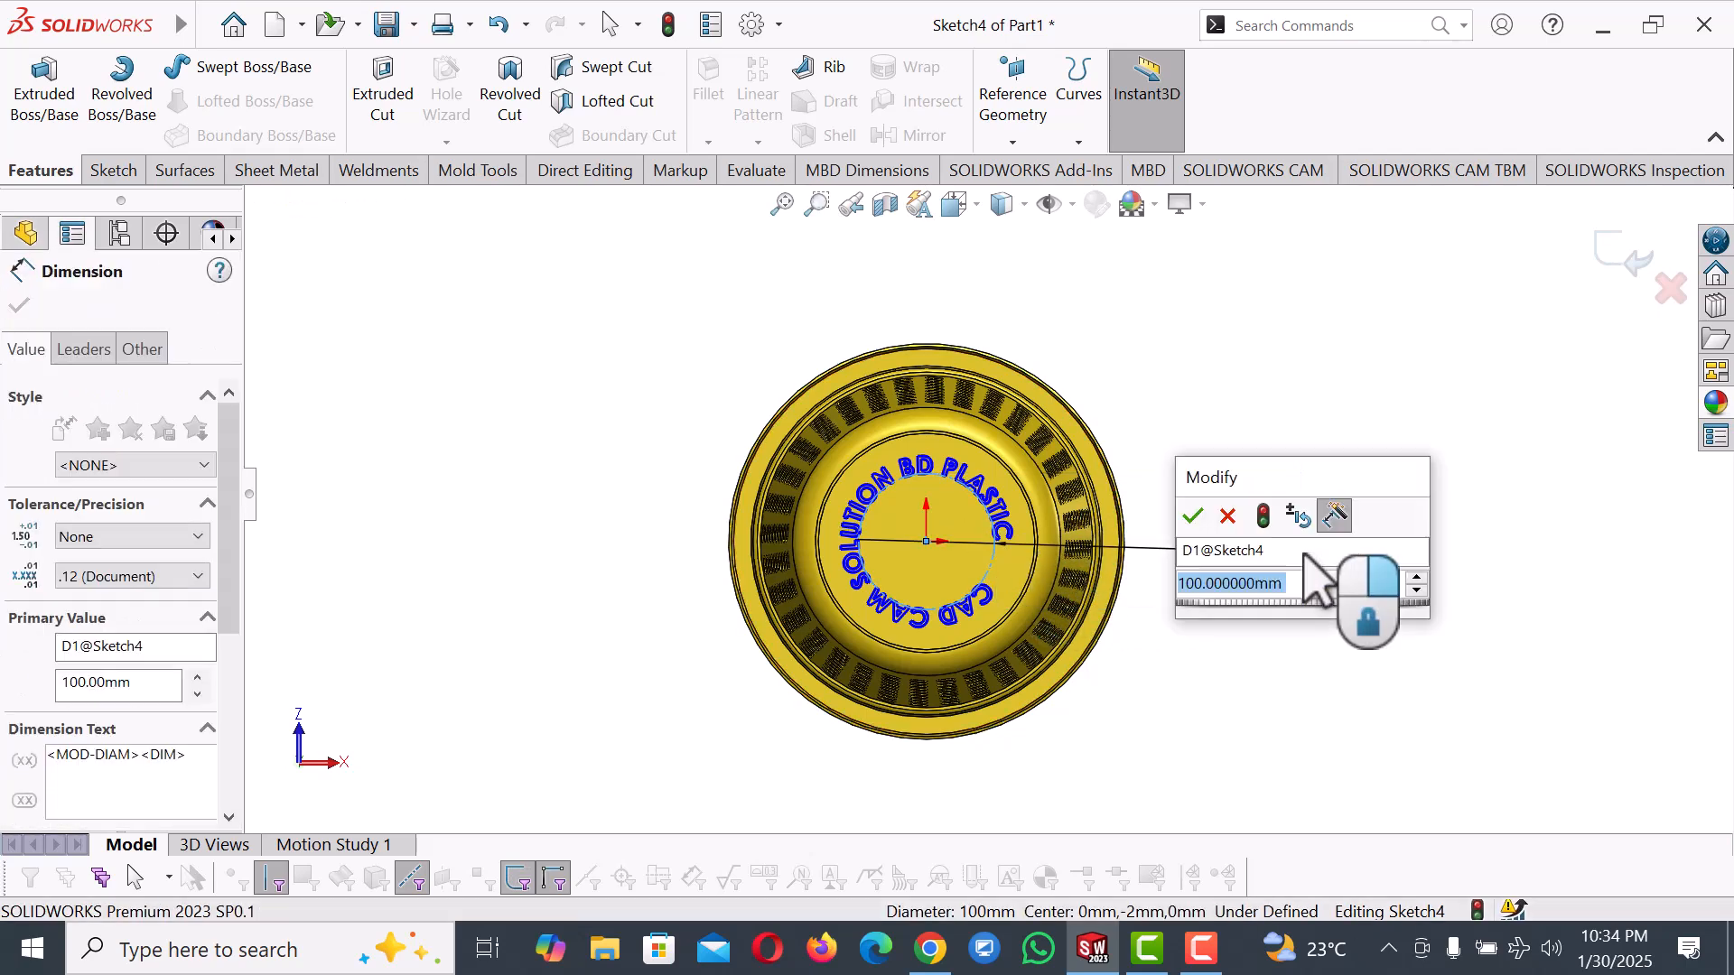
pyautogui.click(1194, 517)
# Try to start an Extruded Boss/Base from the circular lettering sketch.
pyautogui.click(26, 233)
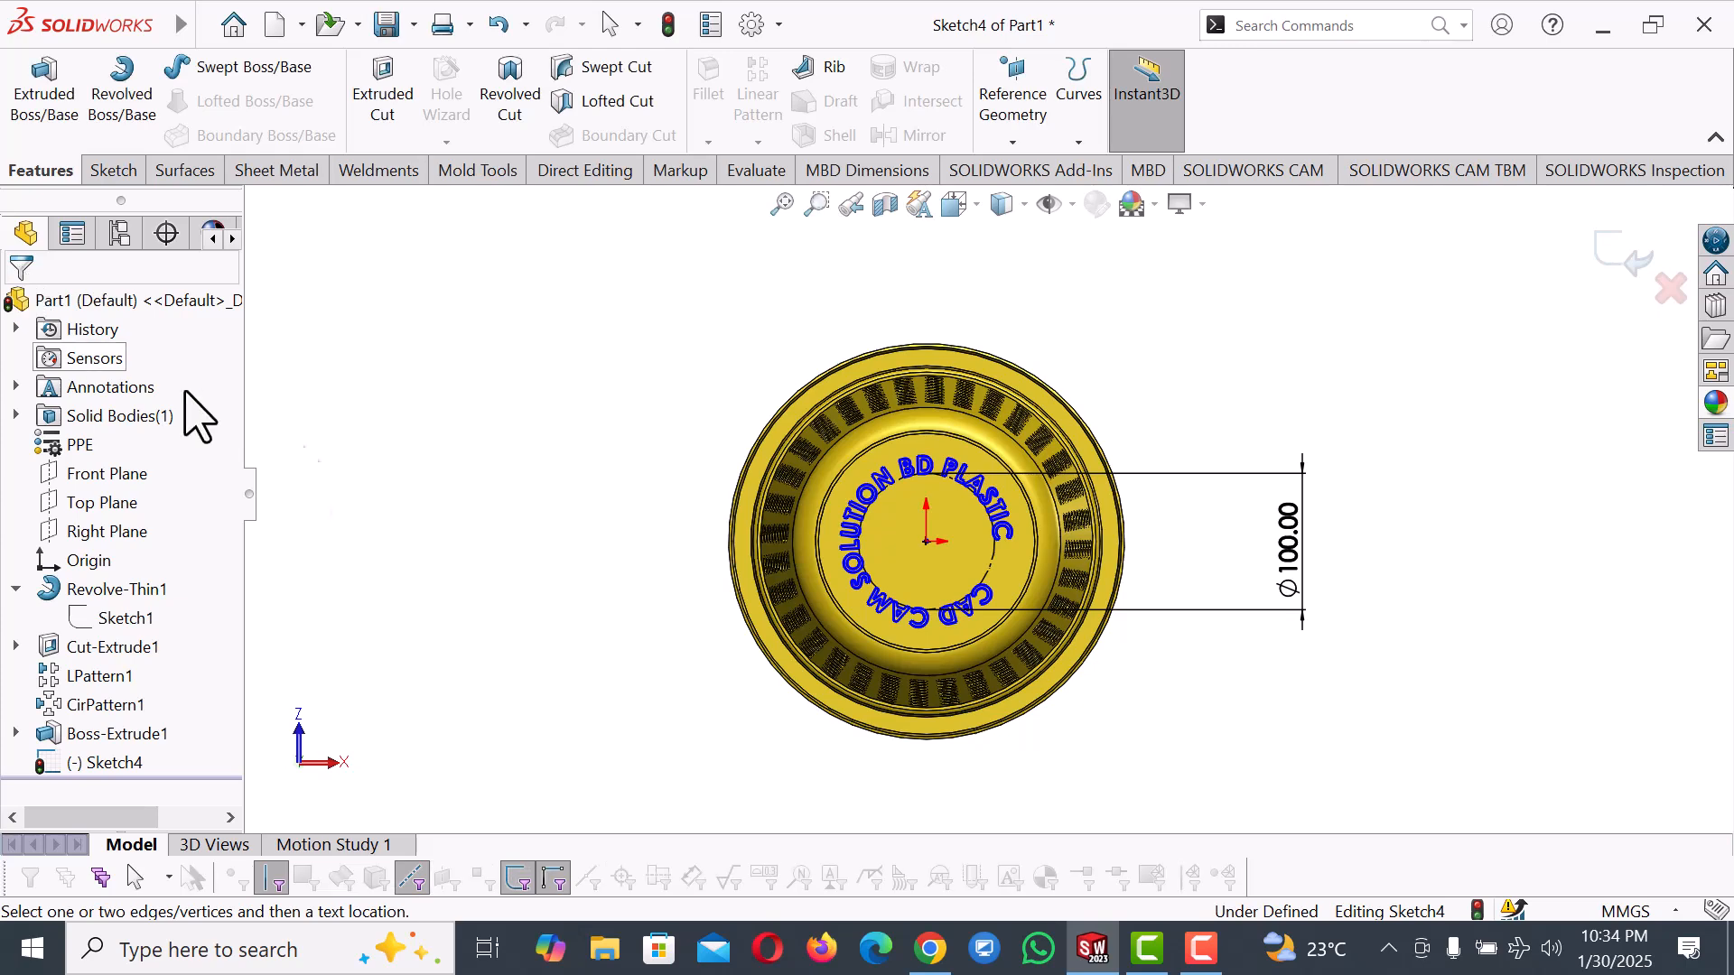
pyautogui.click(124, 765)
pyautogui.click(121, 764)
pyautogui.click(452, 378)
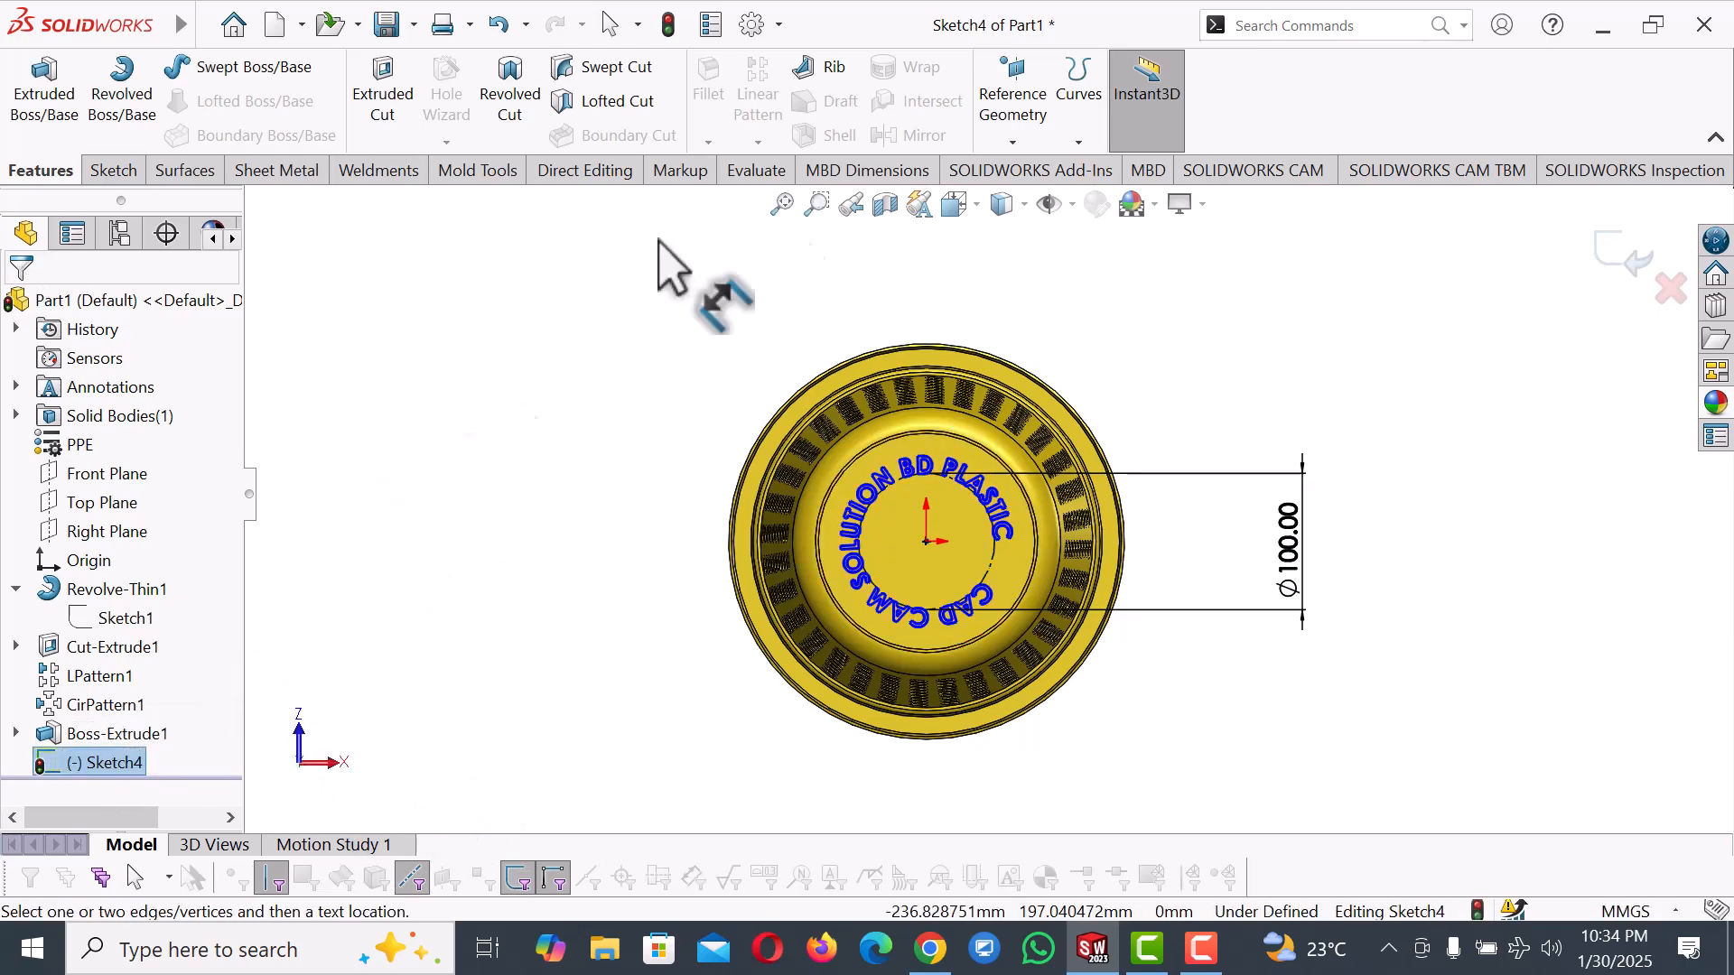
pyautogui.click(47, 99)
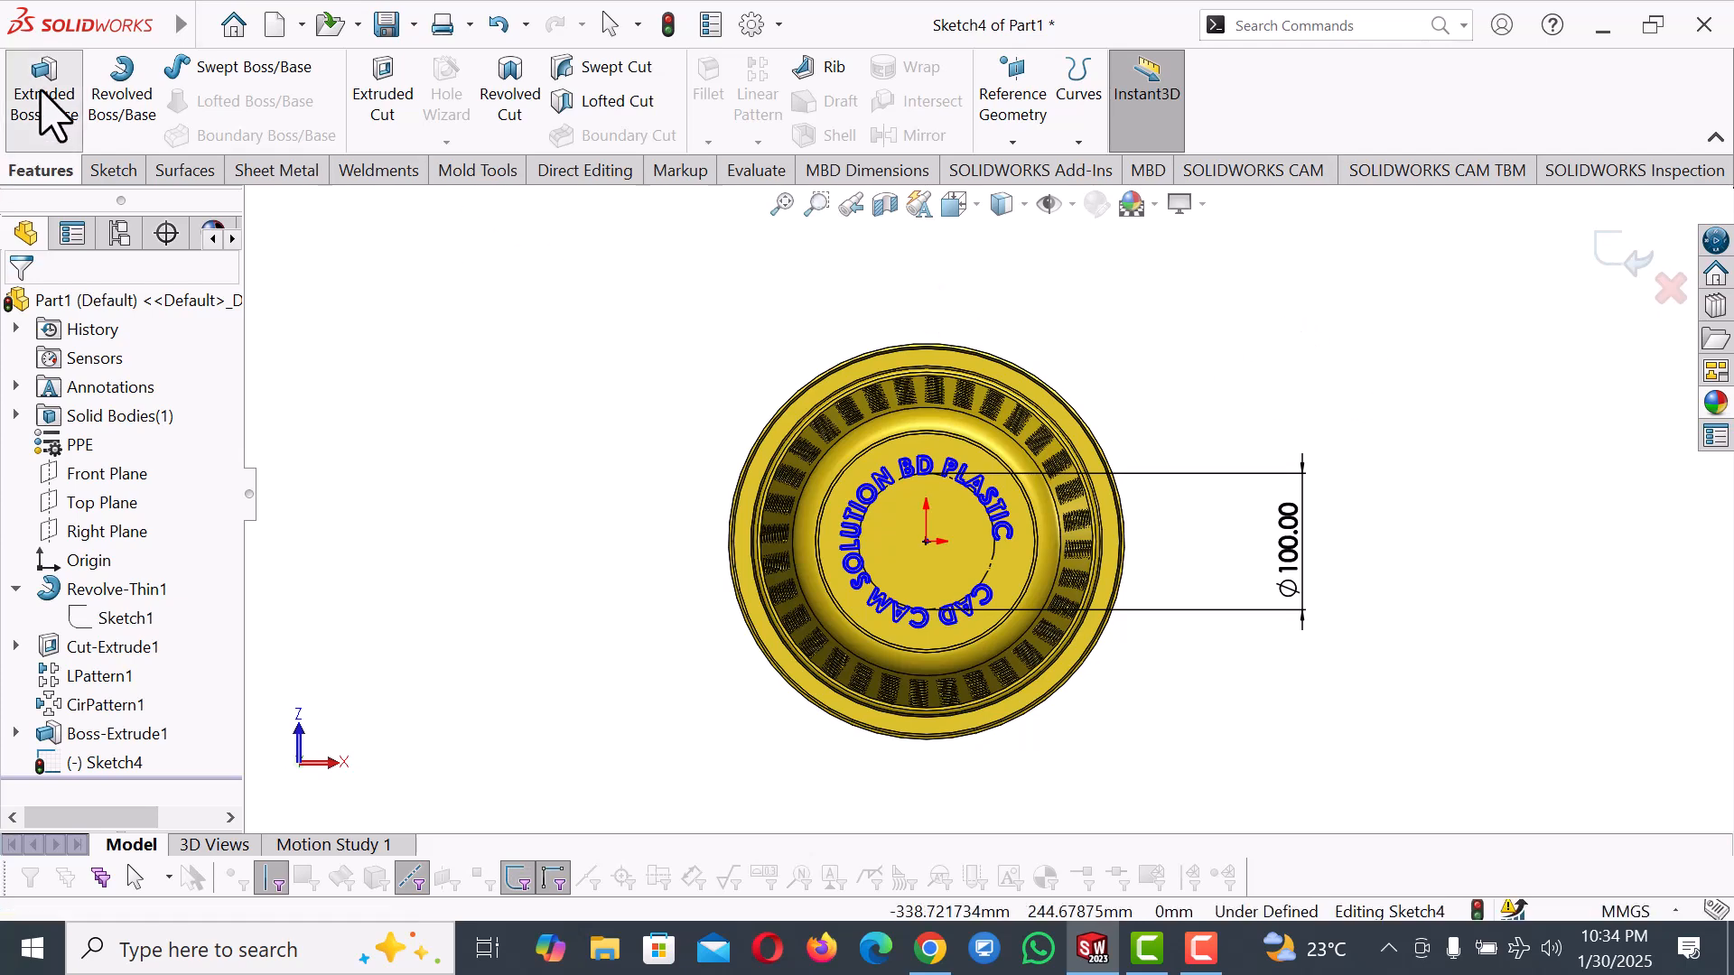
pyautogui.click(1039, 472)
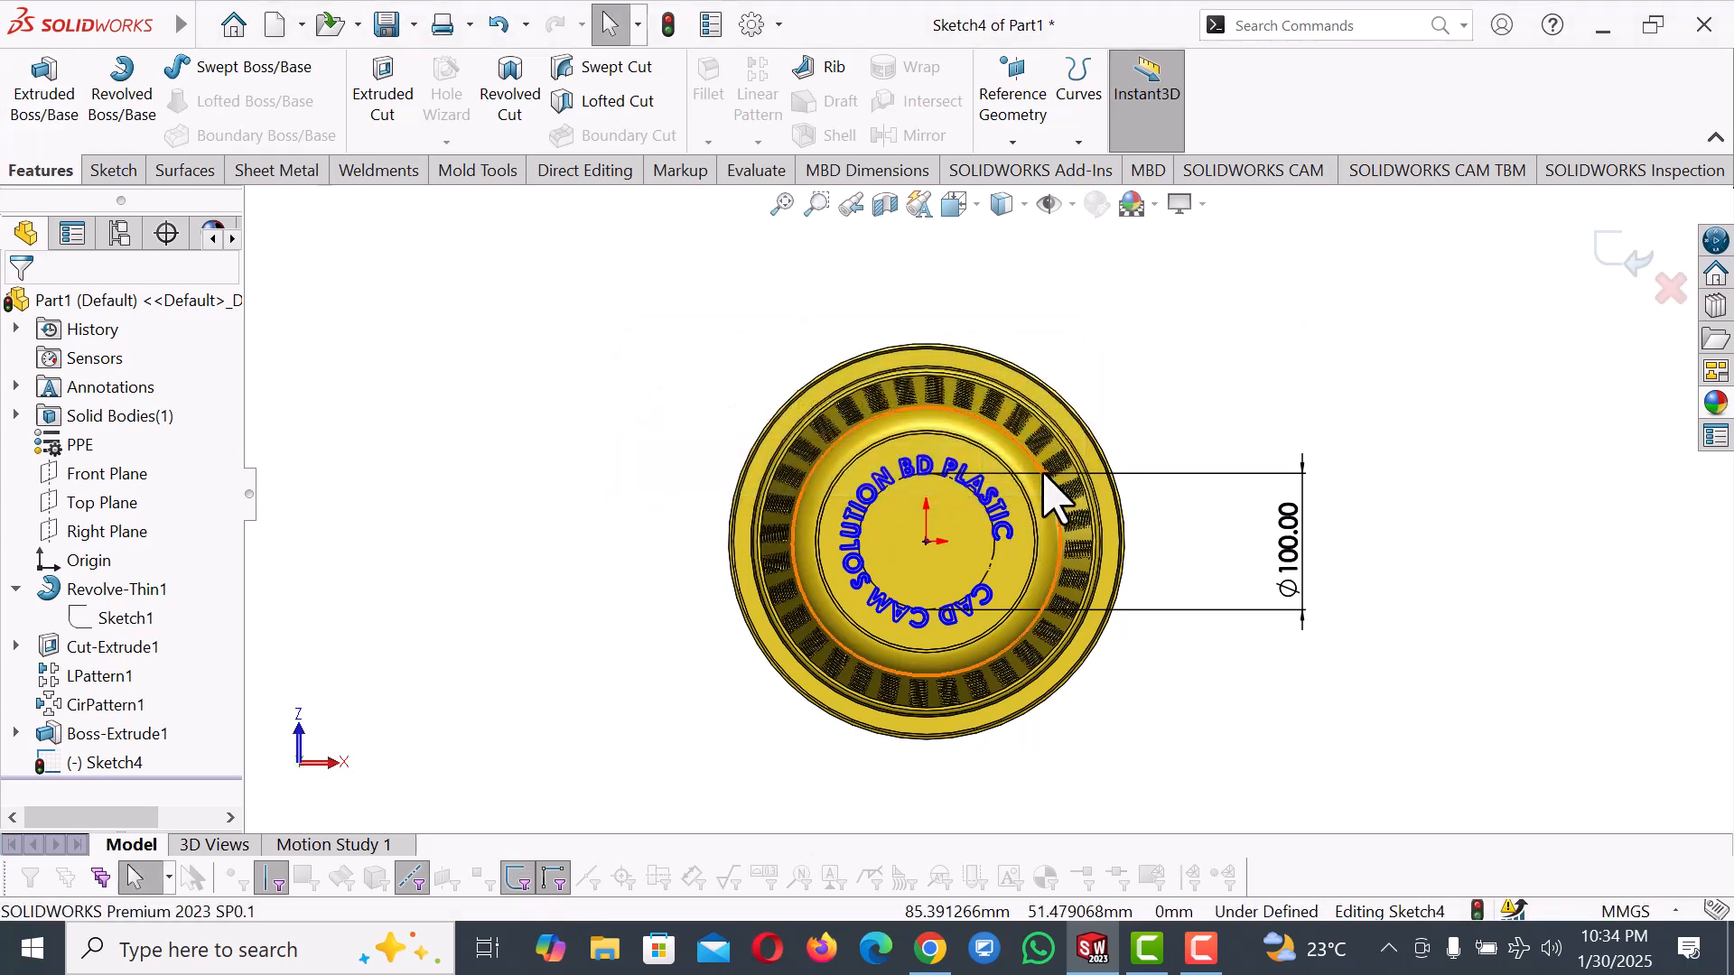
# Retry closing the lettering sketch on the bucket's underside.
pyautogui.moveTo(1097, 492)
pyautogui.mouseDown(button='middle')
pyautogui.moveTo(1025, 700)
pyautogui.moveTo(1038, 686)
pyautogui.mouseUp(button='middle')
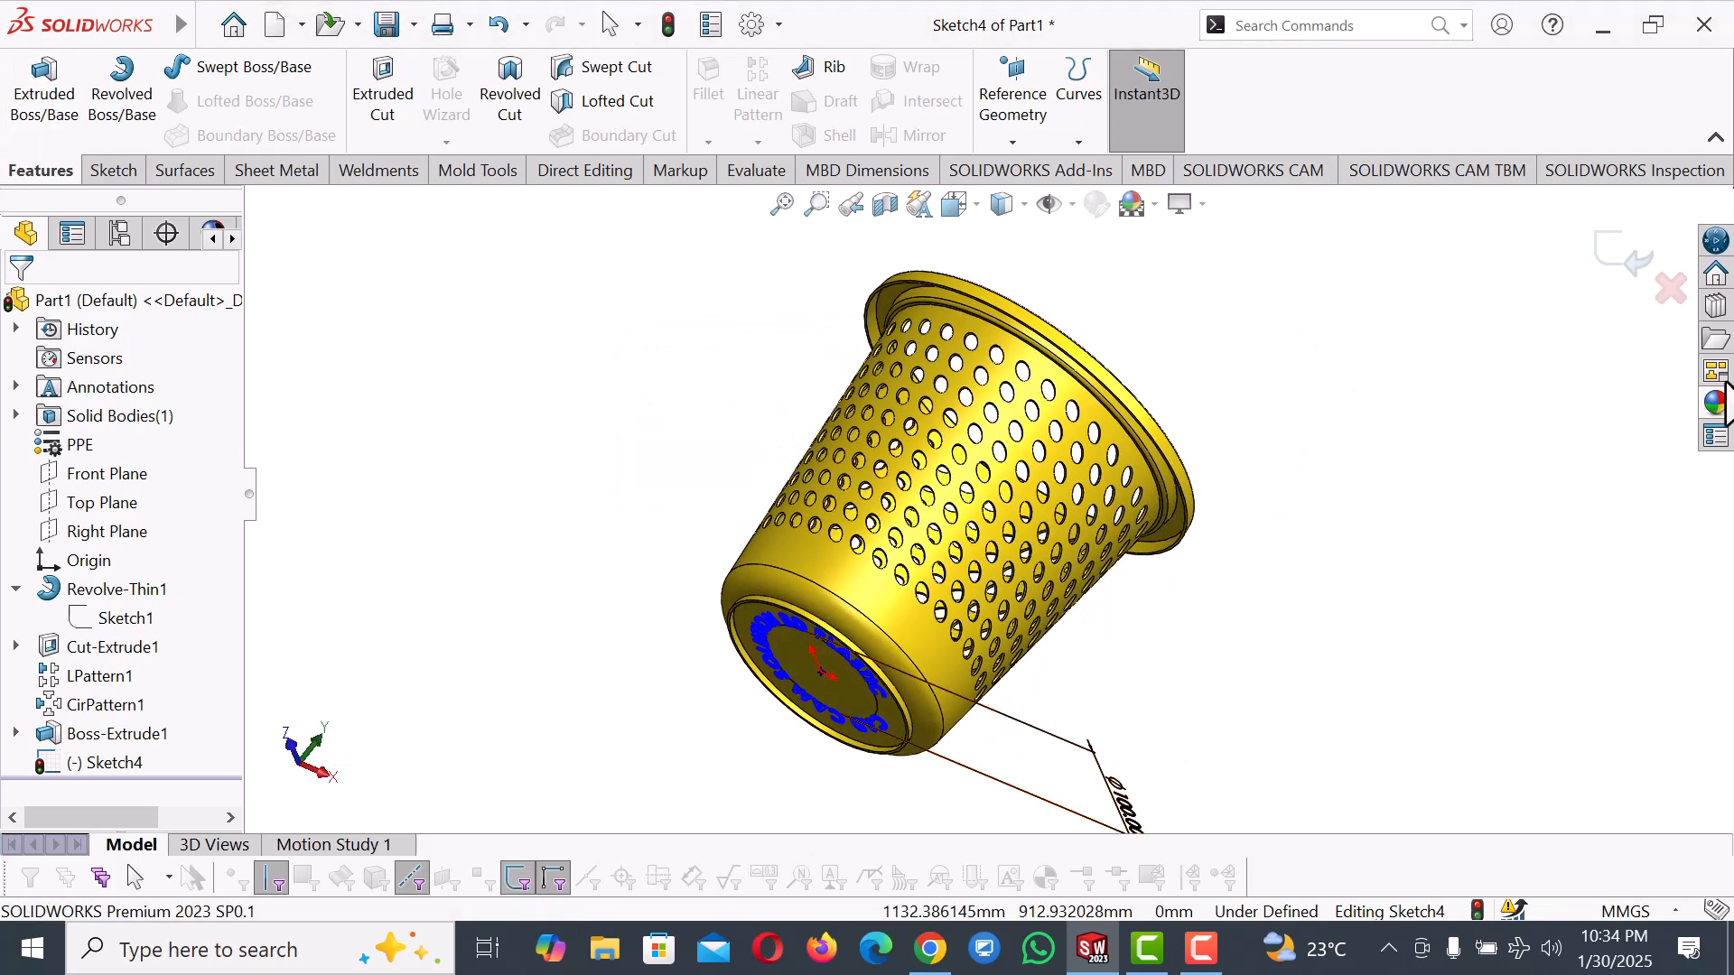
pyautogui.click(1624, 262)
pyautogui.click(1073, 350)
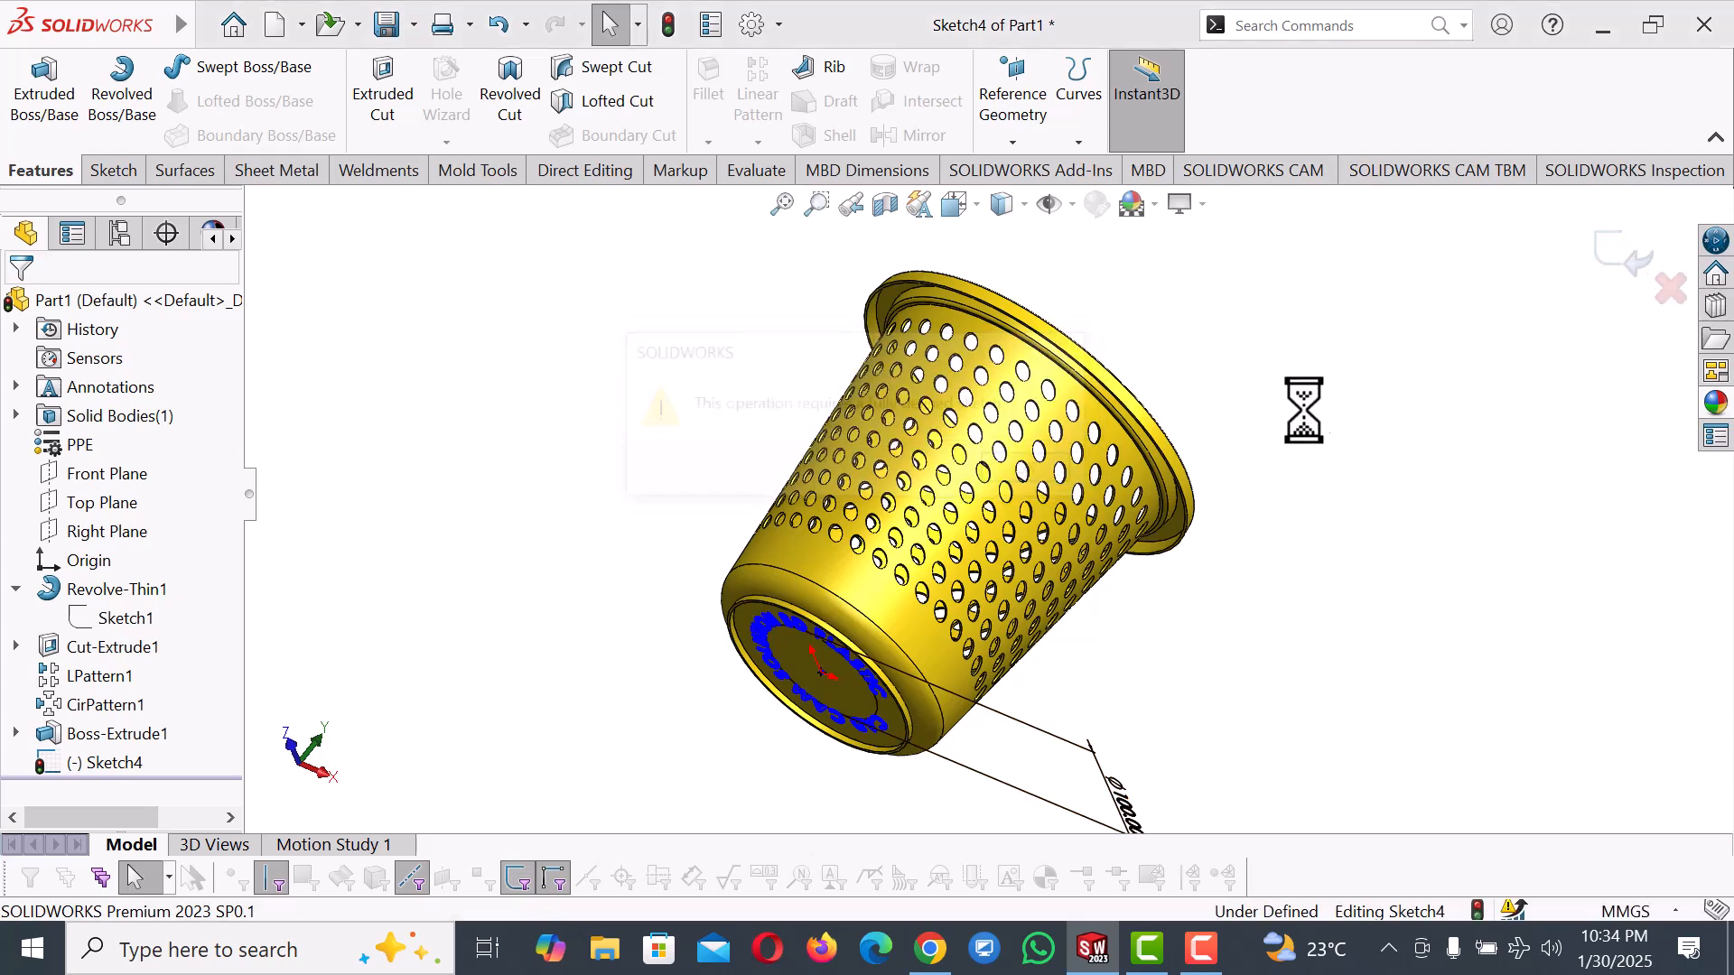
# Highlight the raised ring's sketch and the lettering sketch in the feature tree to compare their geometry.
pyautogui.click(15, 733)
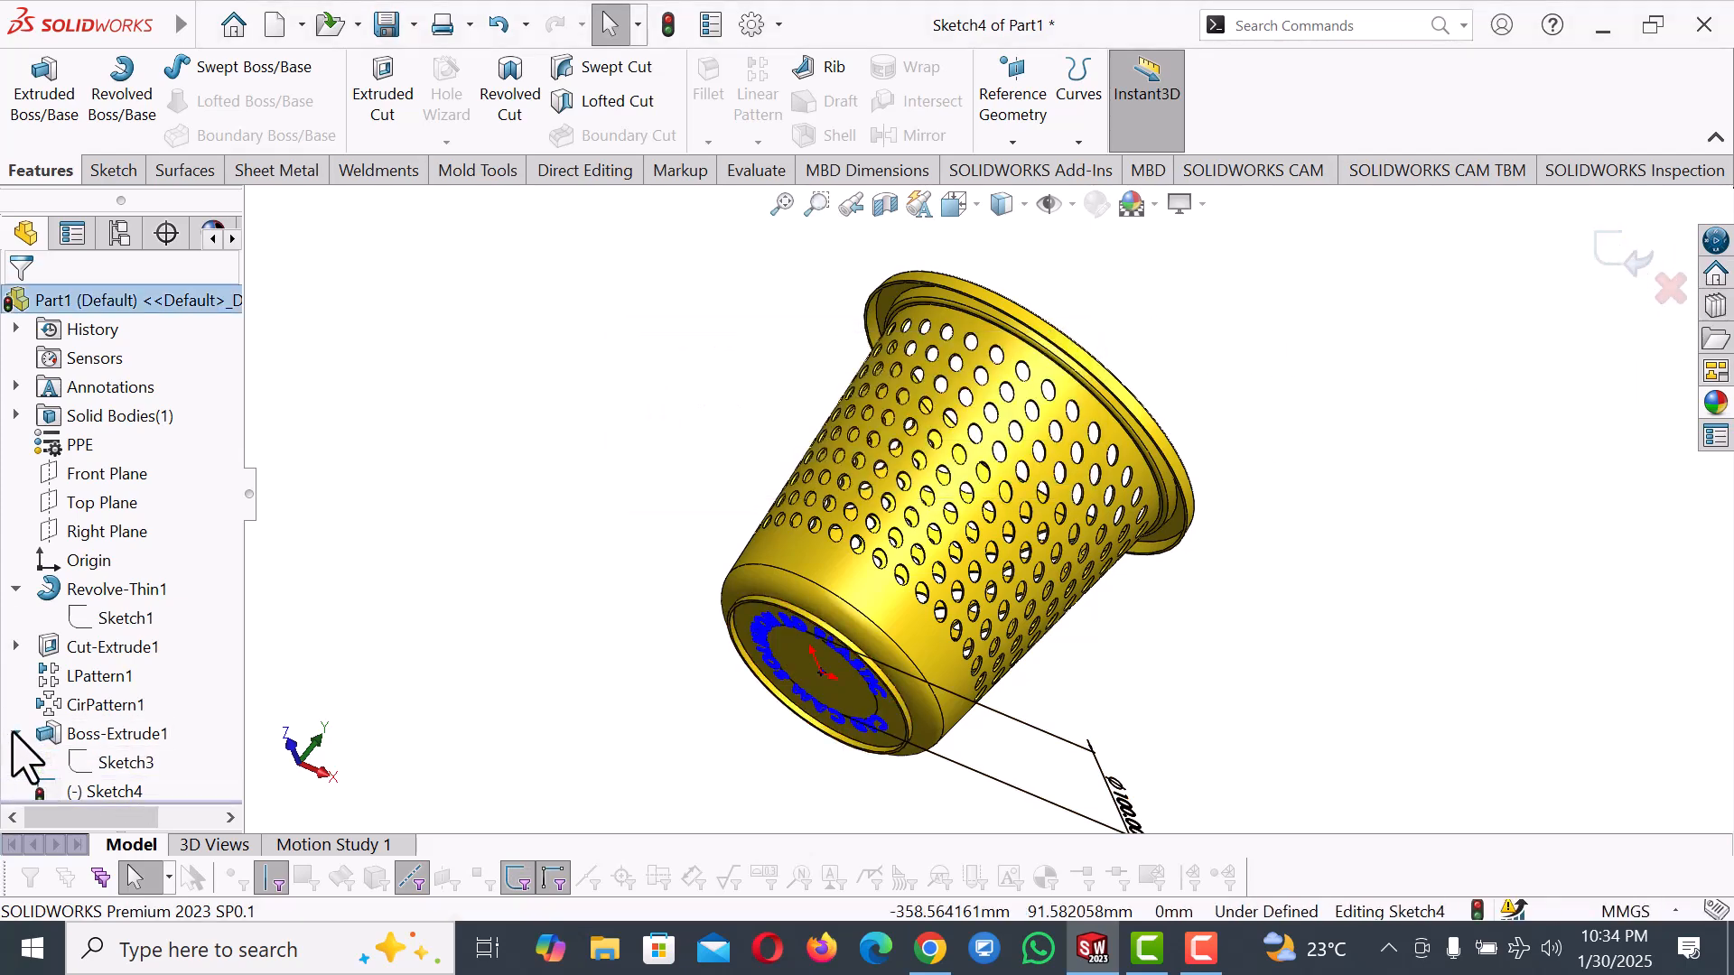
pyautogui.click(131, 762)
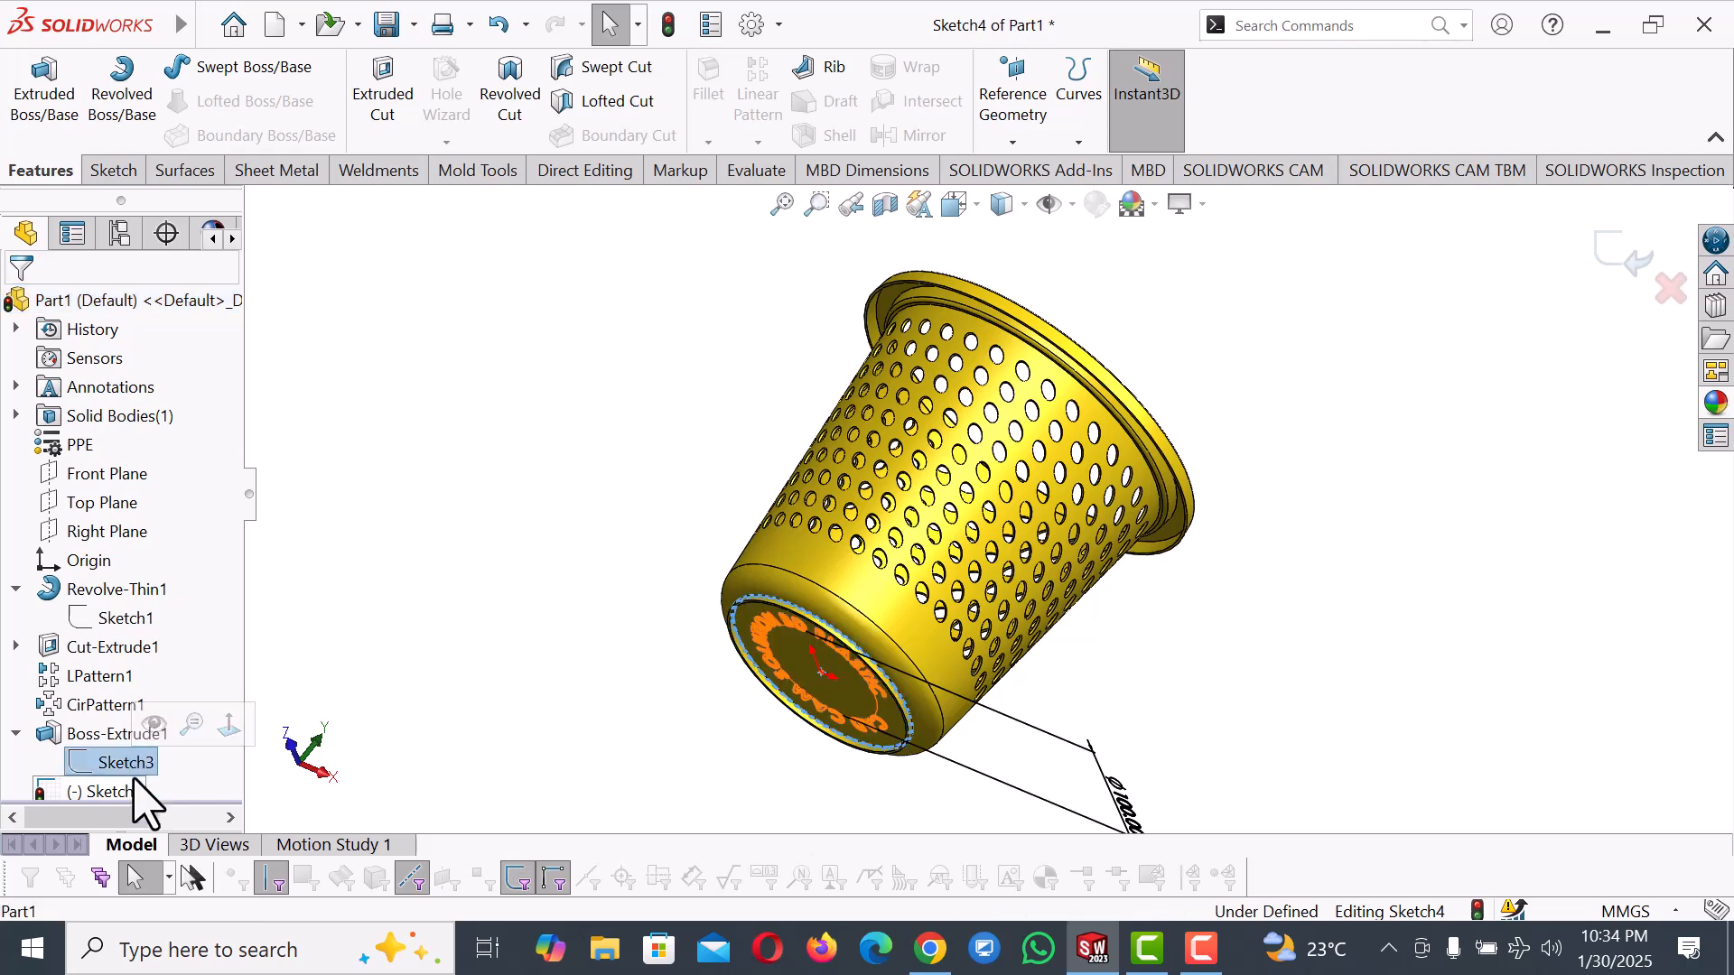
pyautogui.click(133, 786)
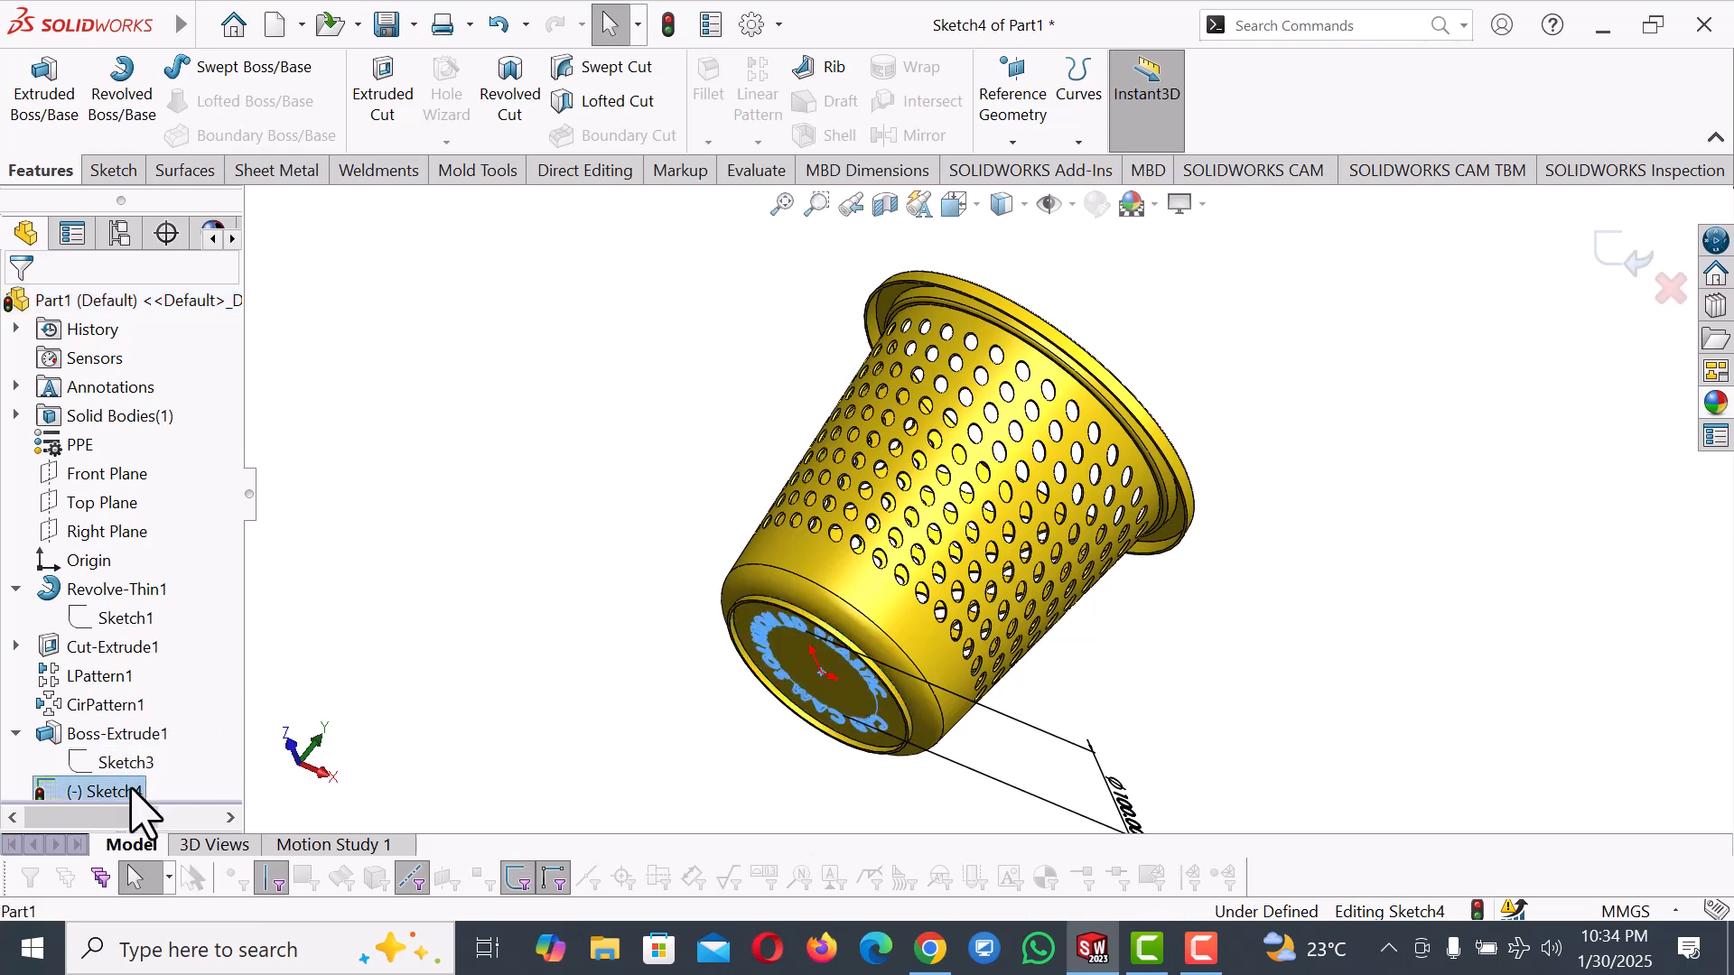
pyautogui.rightClick(136, 808)
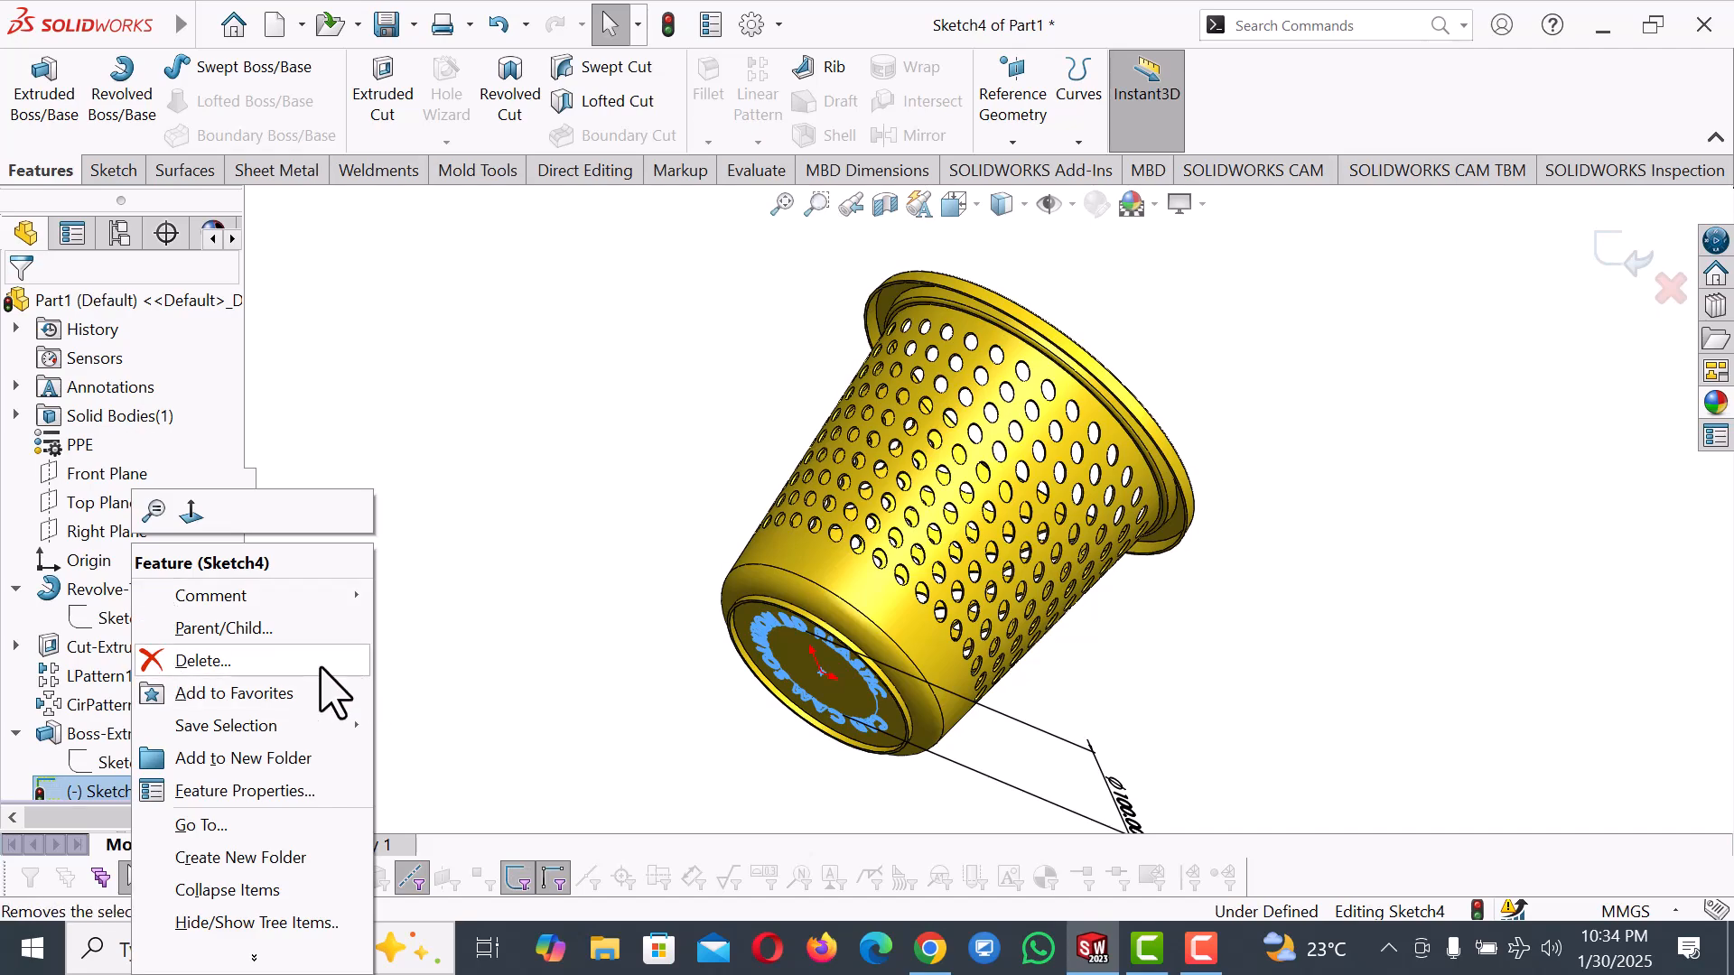
pyautogui.click(512, 591)
# Reopen the circular sketch text on the bucket's underside and fully justify it around the construction circle.
pyautogui.scroll(2, 1212, 557)
pyautogui.moveTo(1212, 557); pyautogui.dragTo(1290, 389, button='middle')
pyautogui.scroll(-8, 1052, 542)
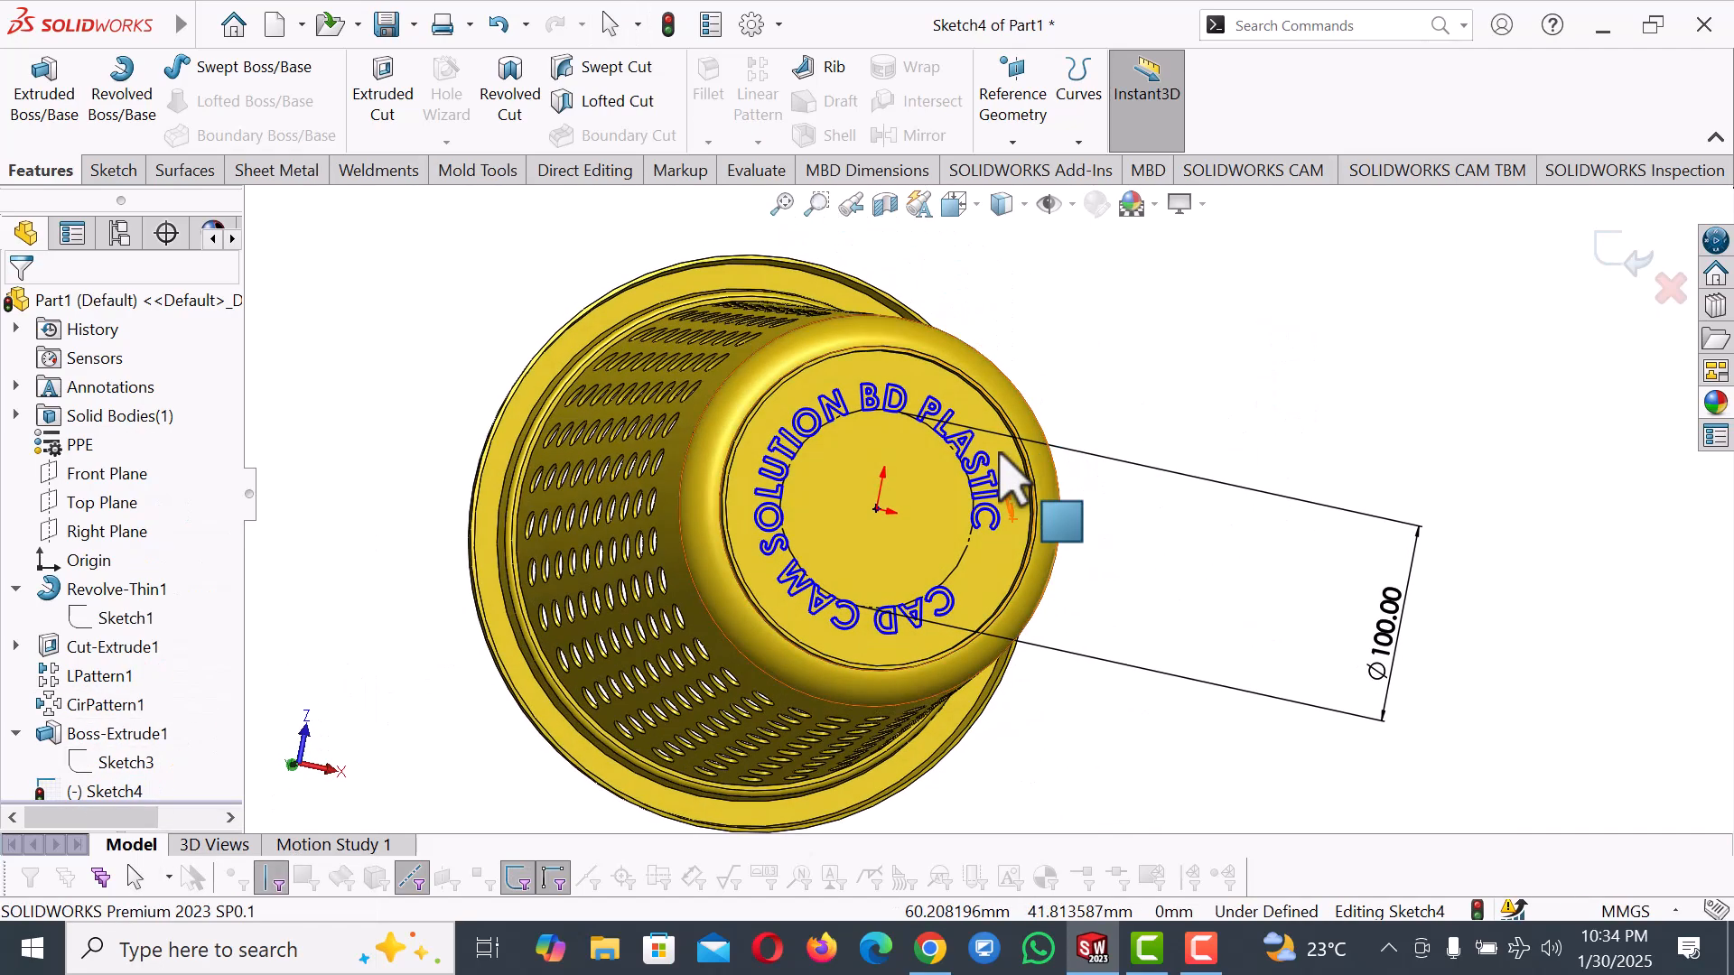
pyautogui.scroll(-10, 918, 417)
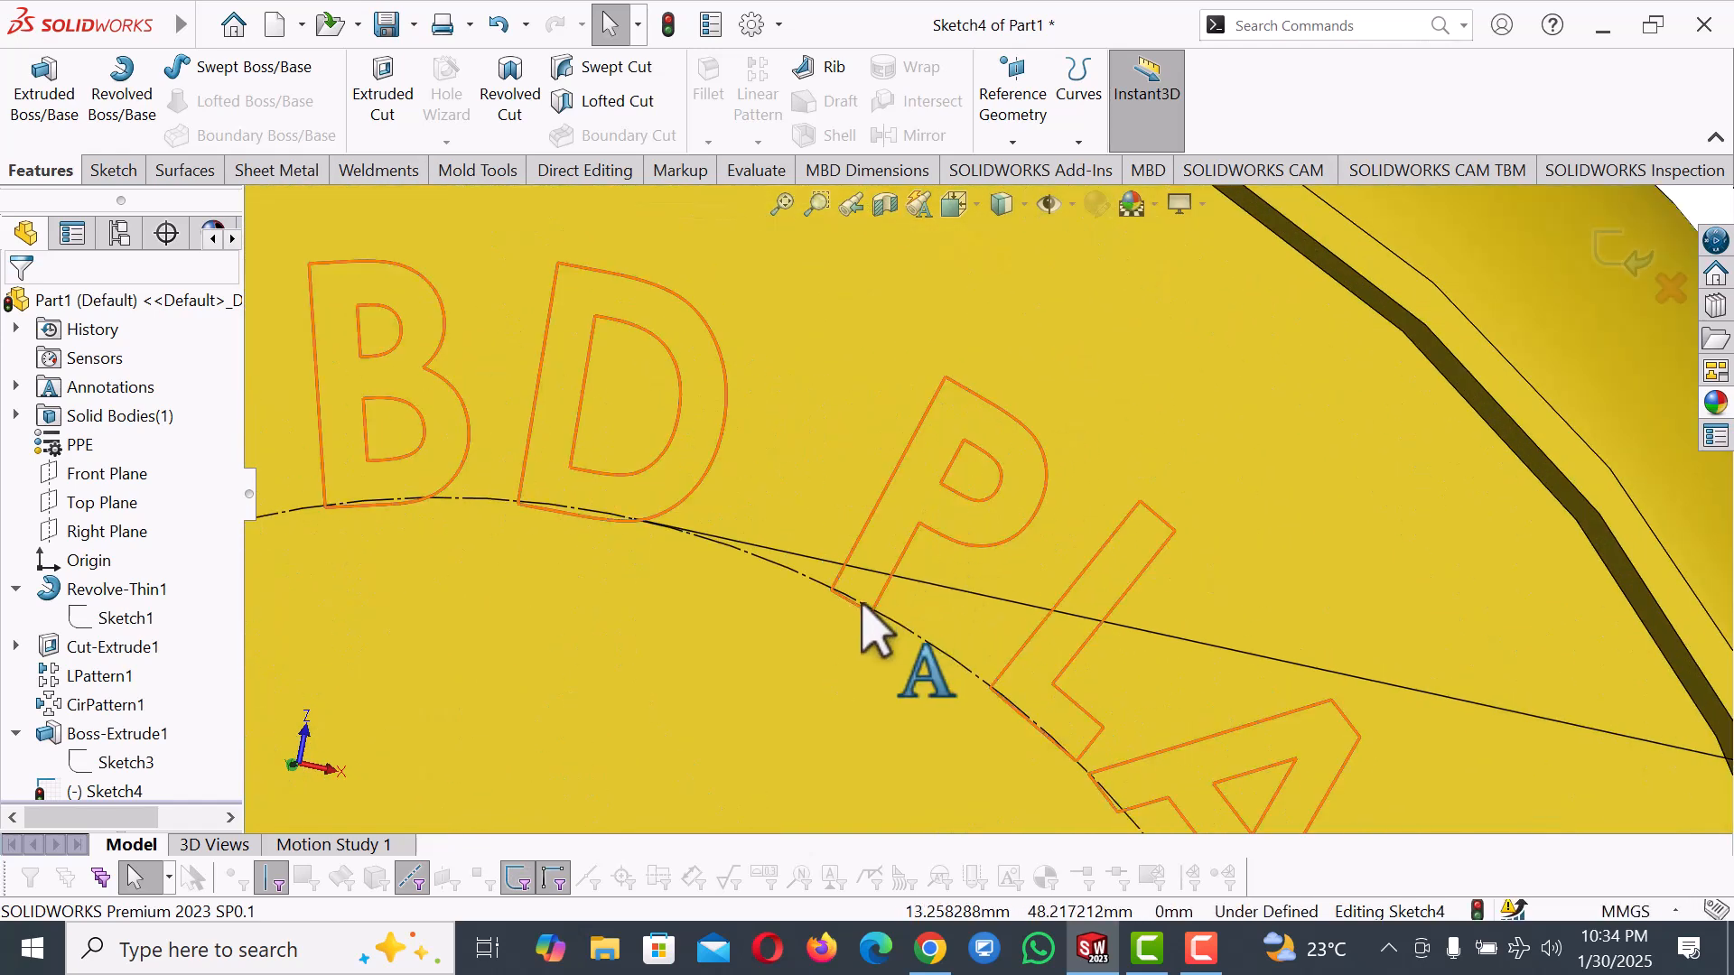
pyautogui.click(927, 583)
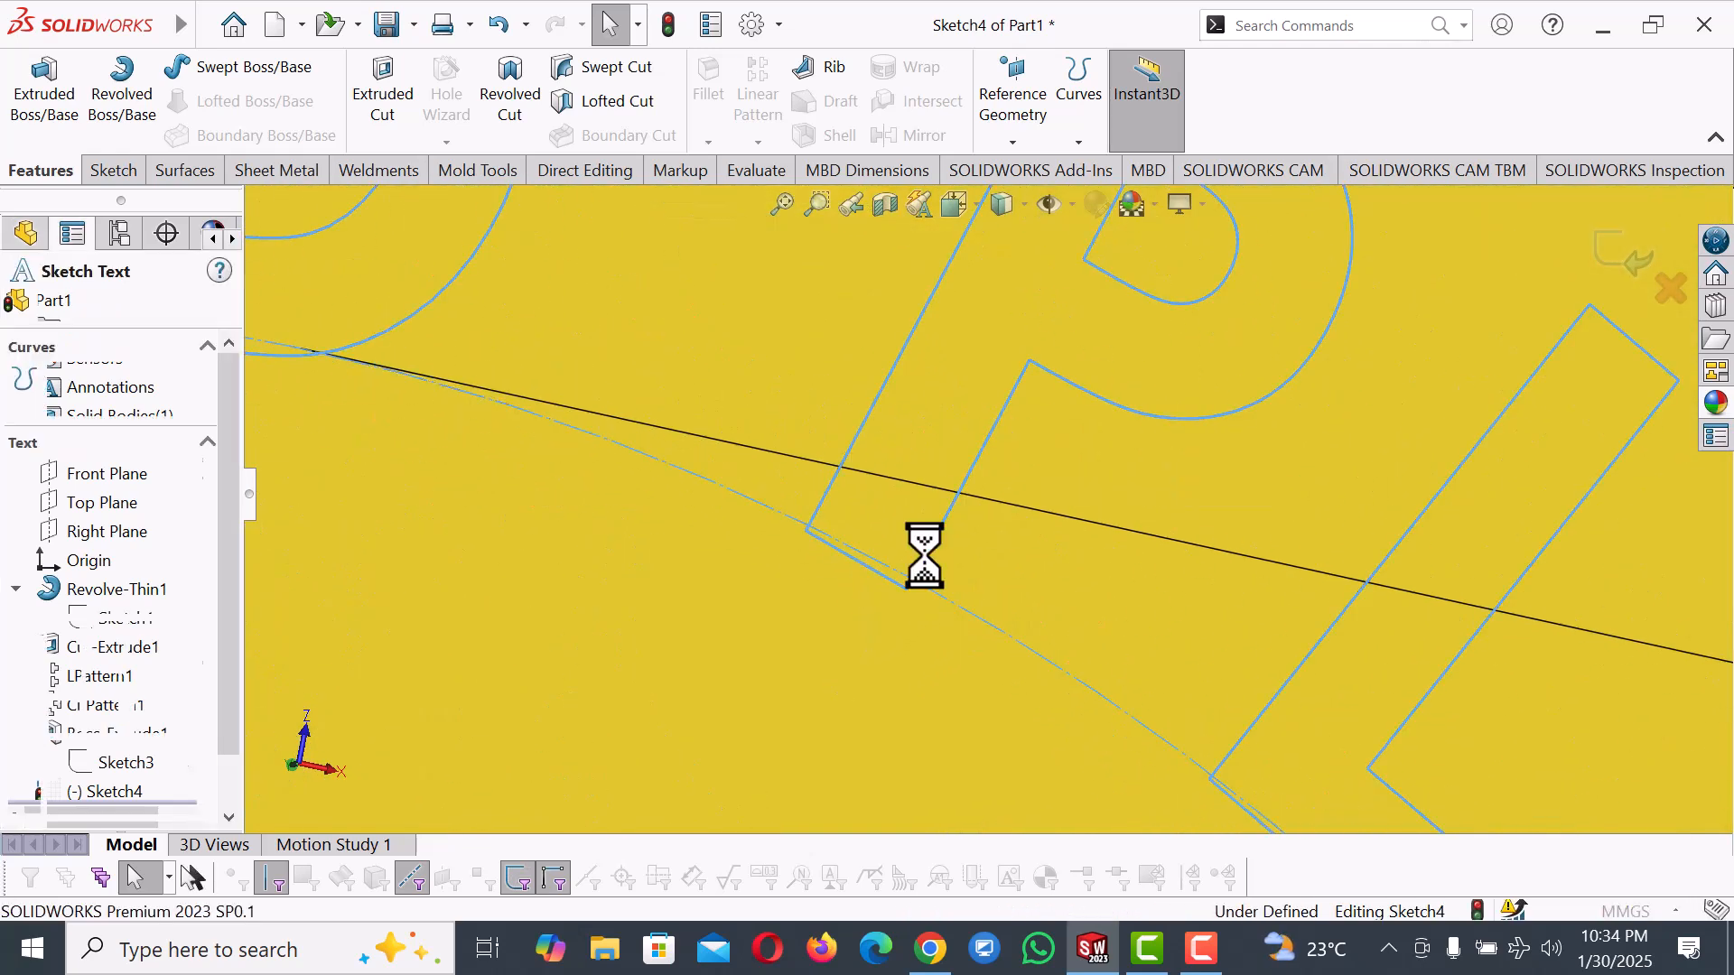
pyautogui.scroll(10, 926, 567)
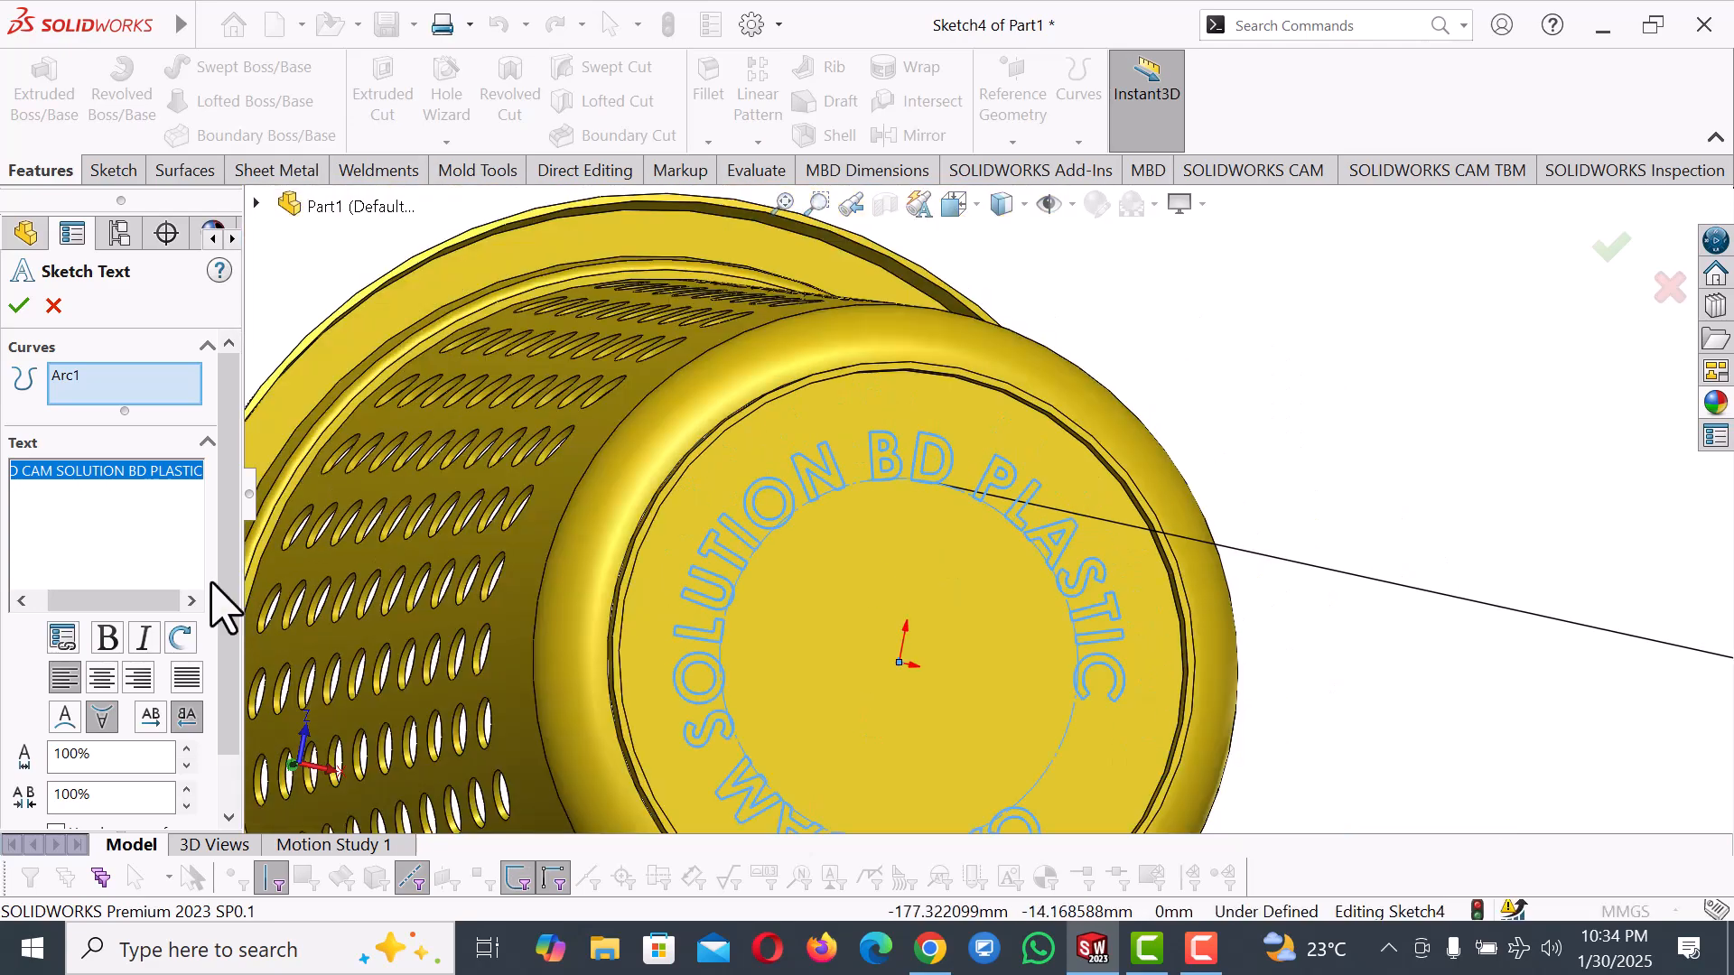
pyautogui.moveTo(226, 465); pyautogui.dragTo(210, 568)
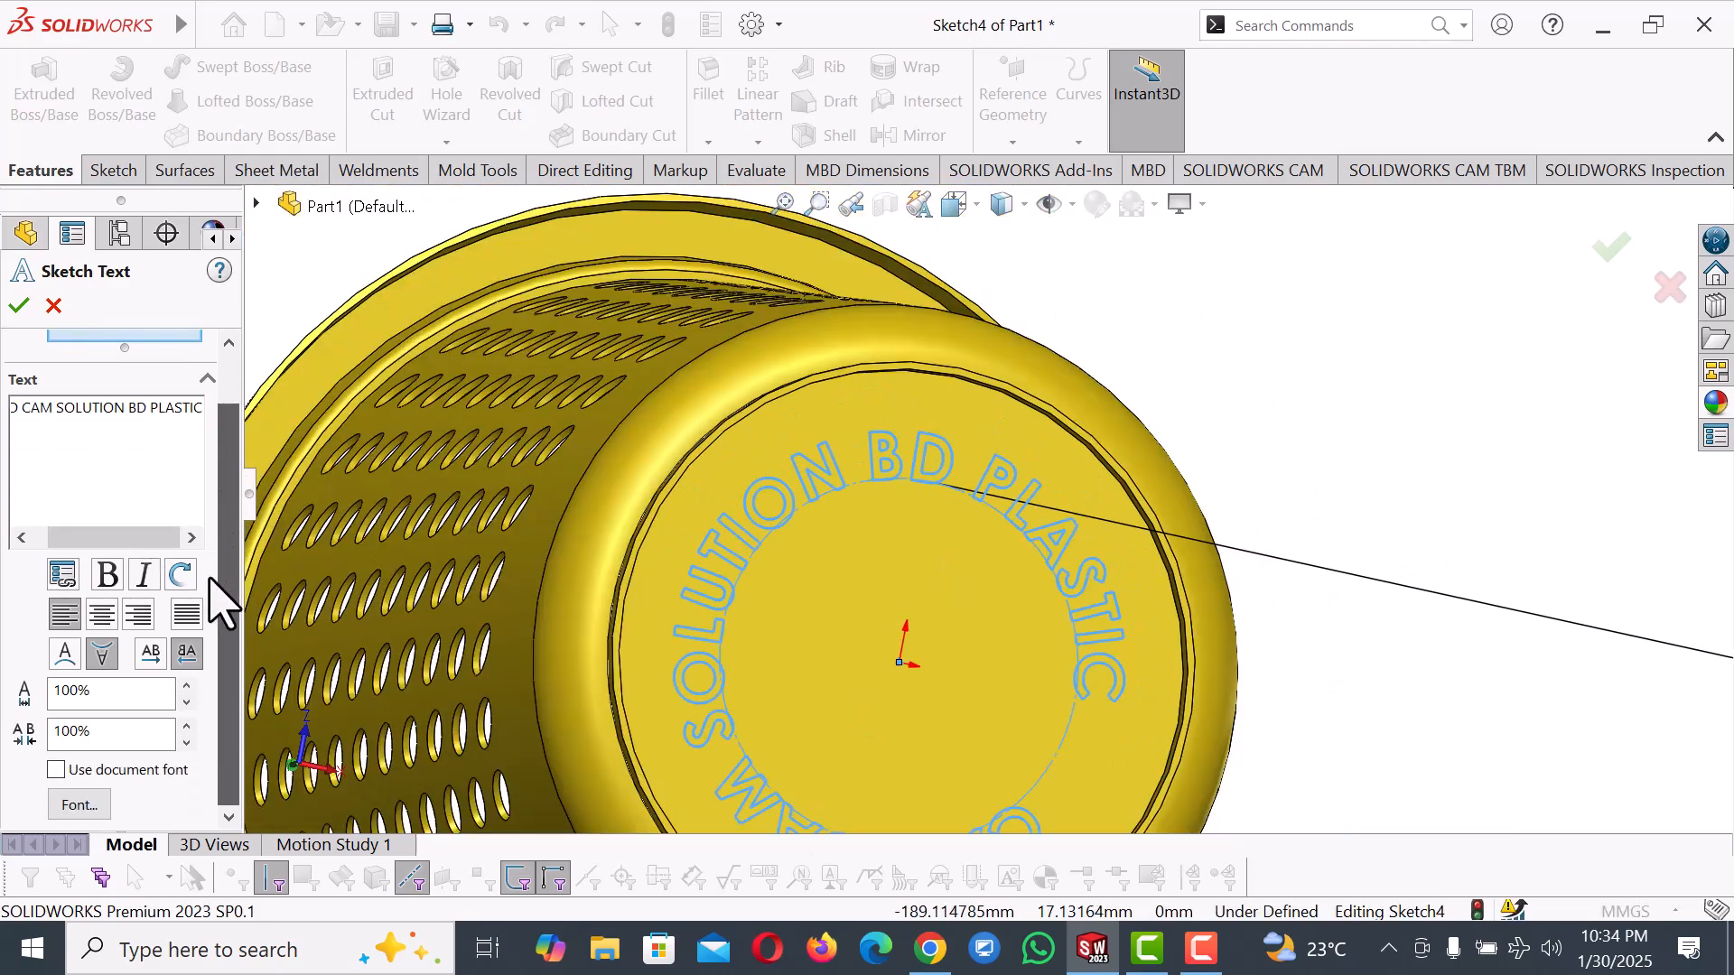
pyautogui.scroll(5, 998, 495)
pyautogui.moveTo(1238, 600)
pyautogui.mouseDown(button='middle')
pyautogui.moveTo(1172, 637)
pyautogui.moveTo(1201, 601)
pyautogui.mouseUp(button='middle')
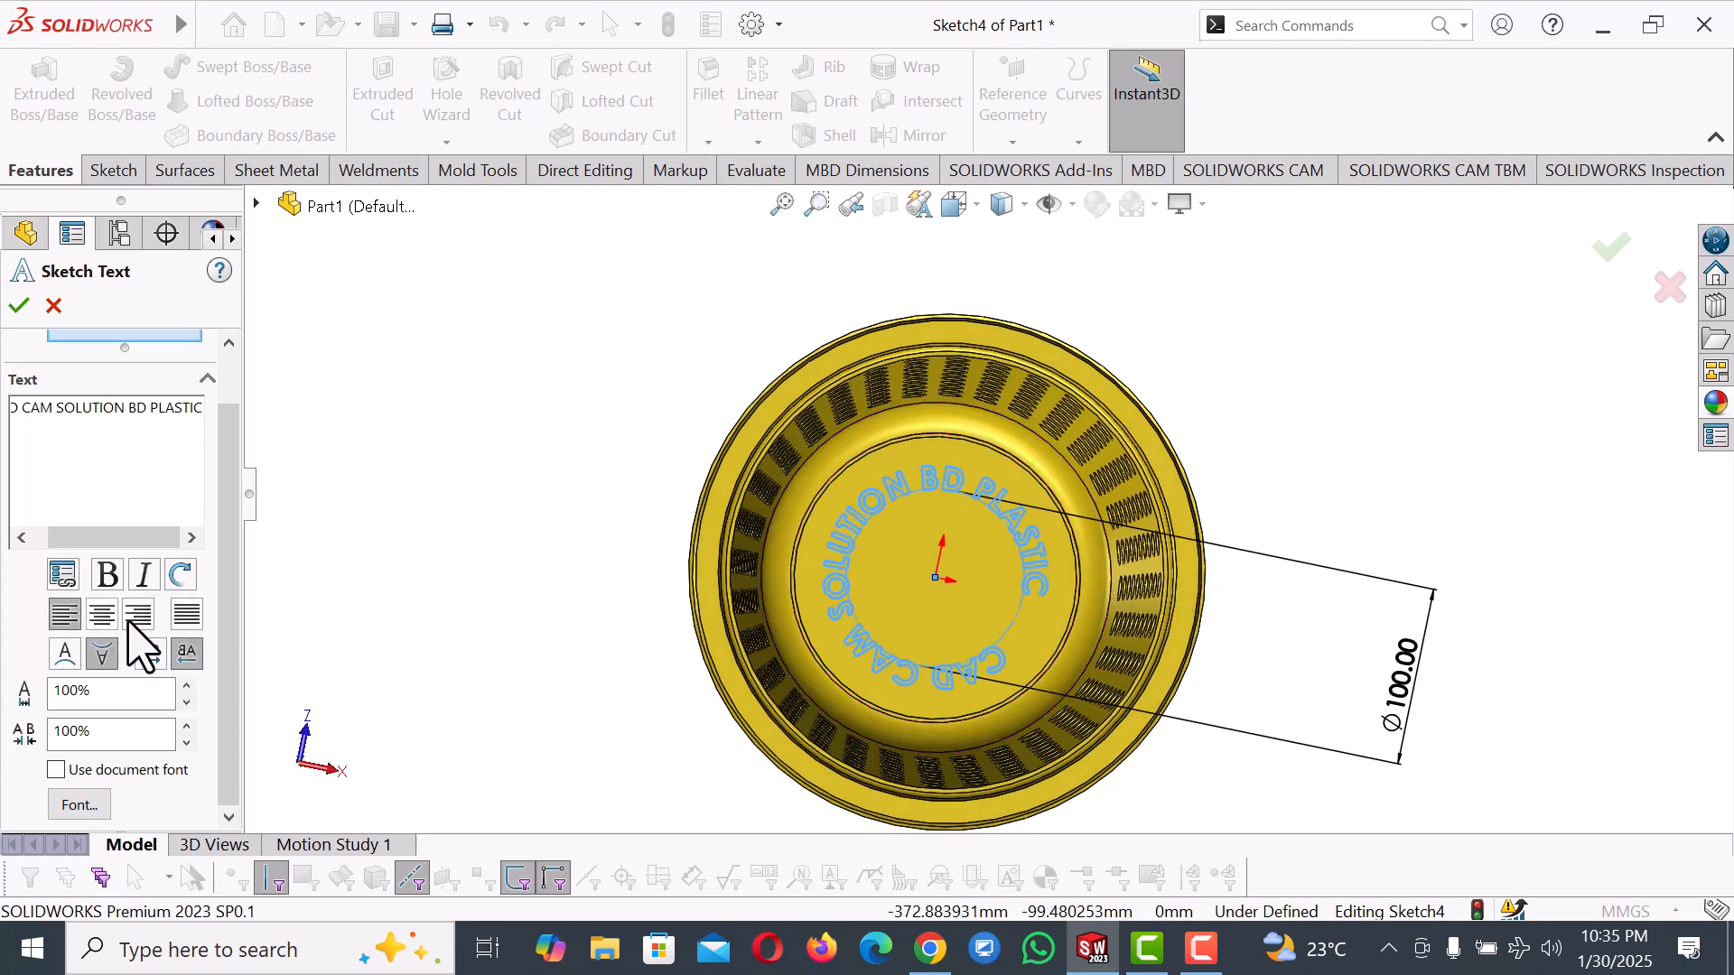
pyautogui.click(187, 617)
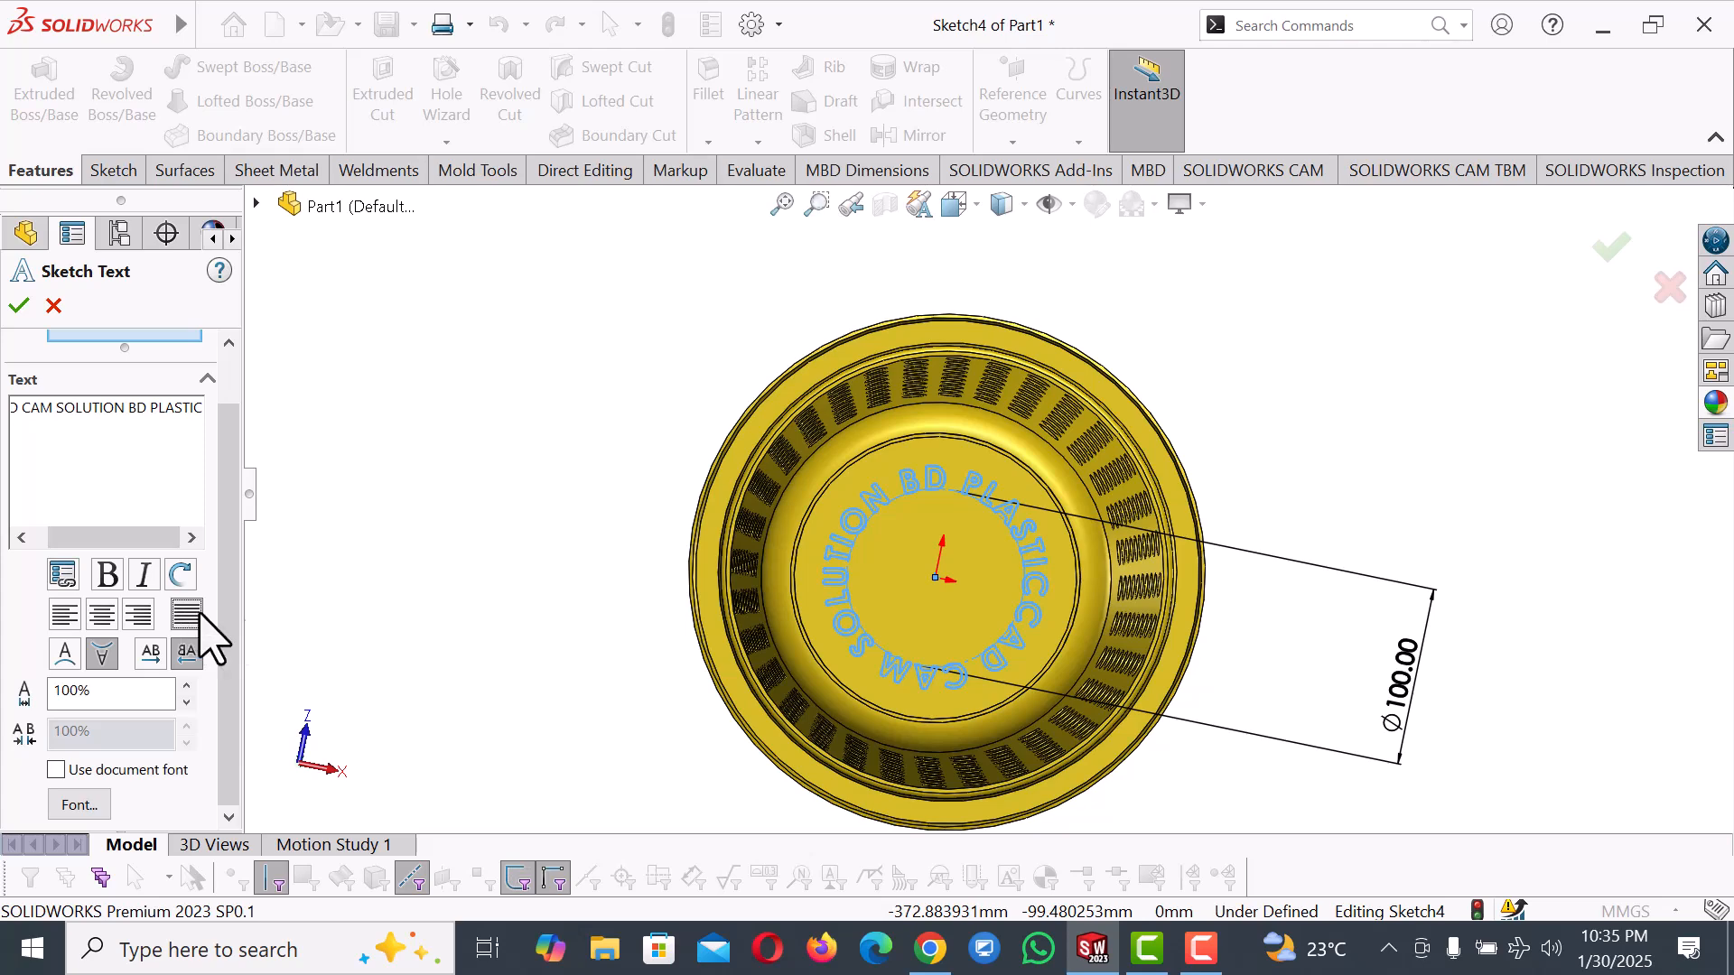
pyautogui.scroll(-2, 1099, 722)
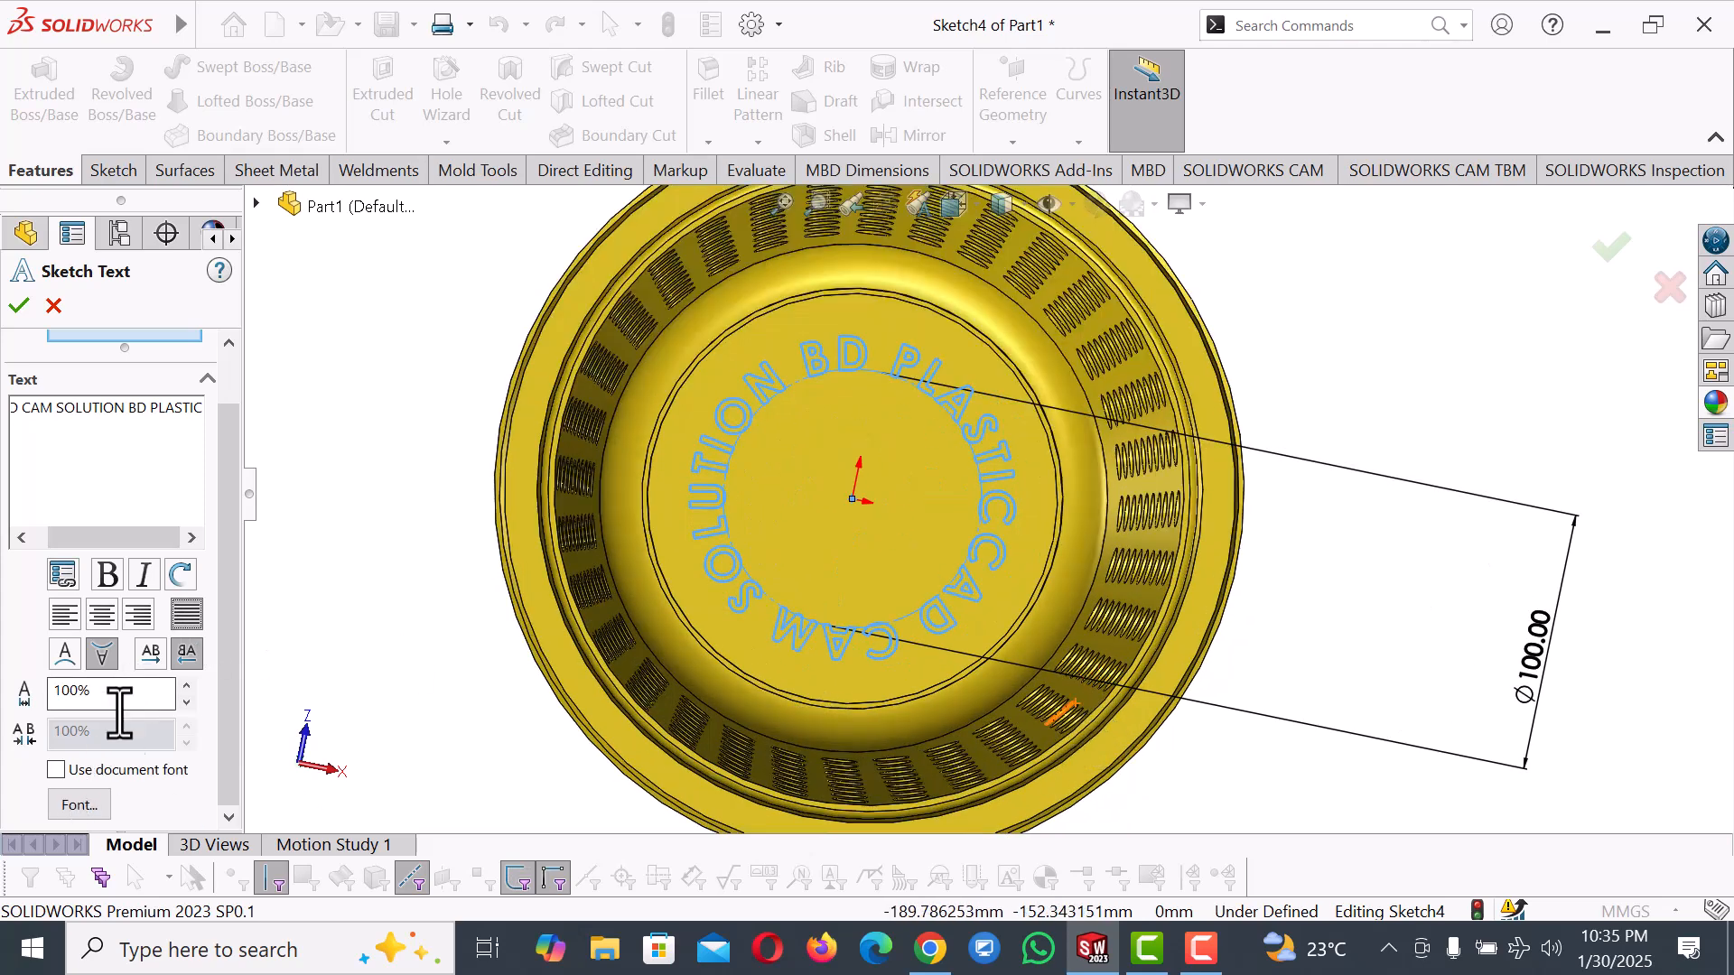
# Set the circular lettering's font style to Regular and try to exit the sketch.
pyautogui.click(79, 804)
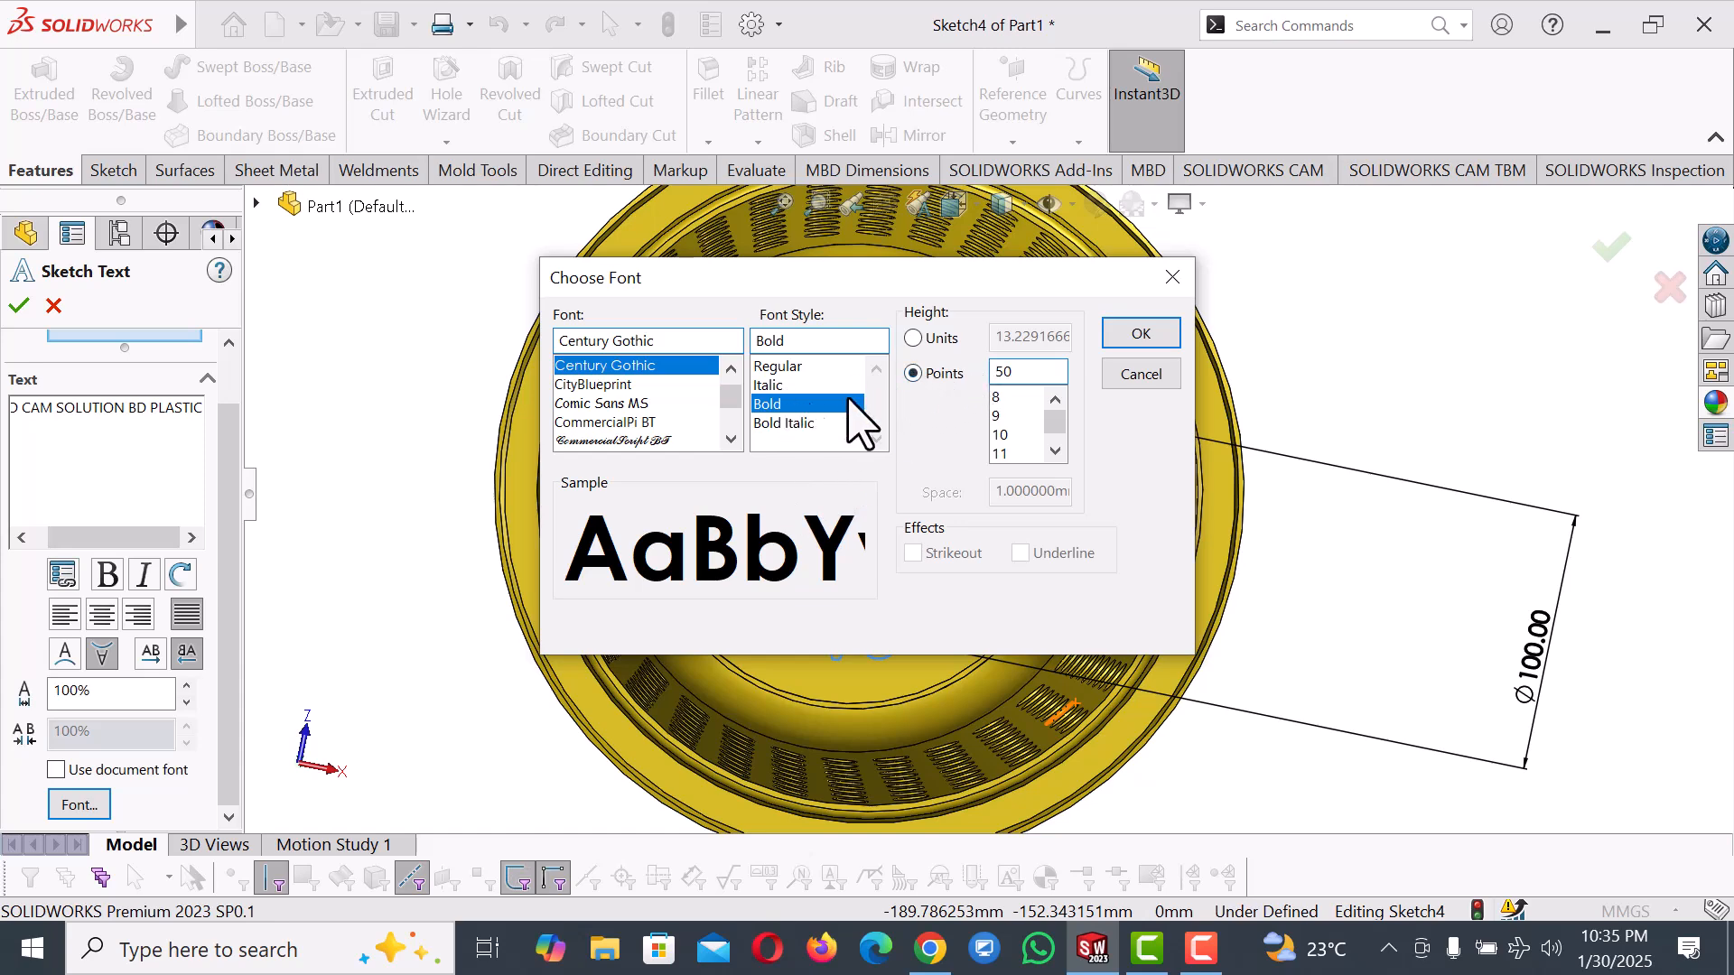
pyautogui.click(772, 366)
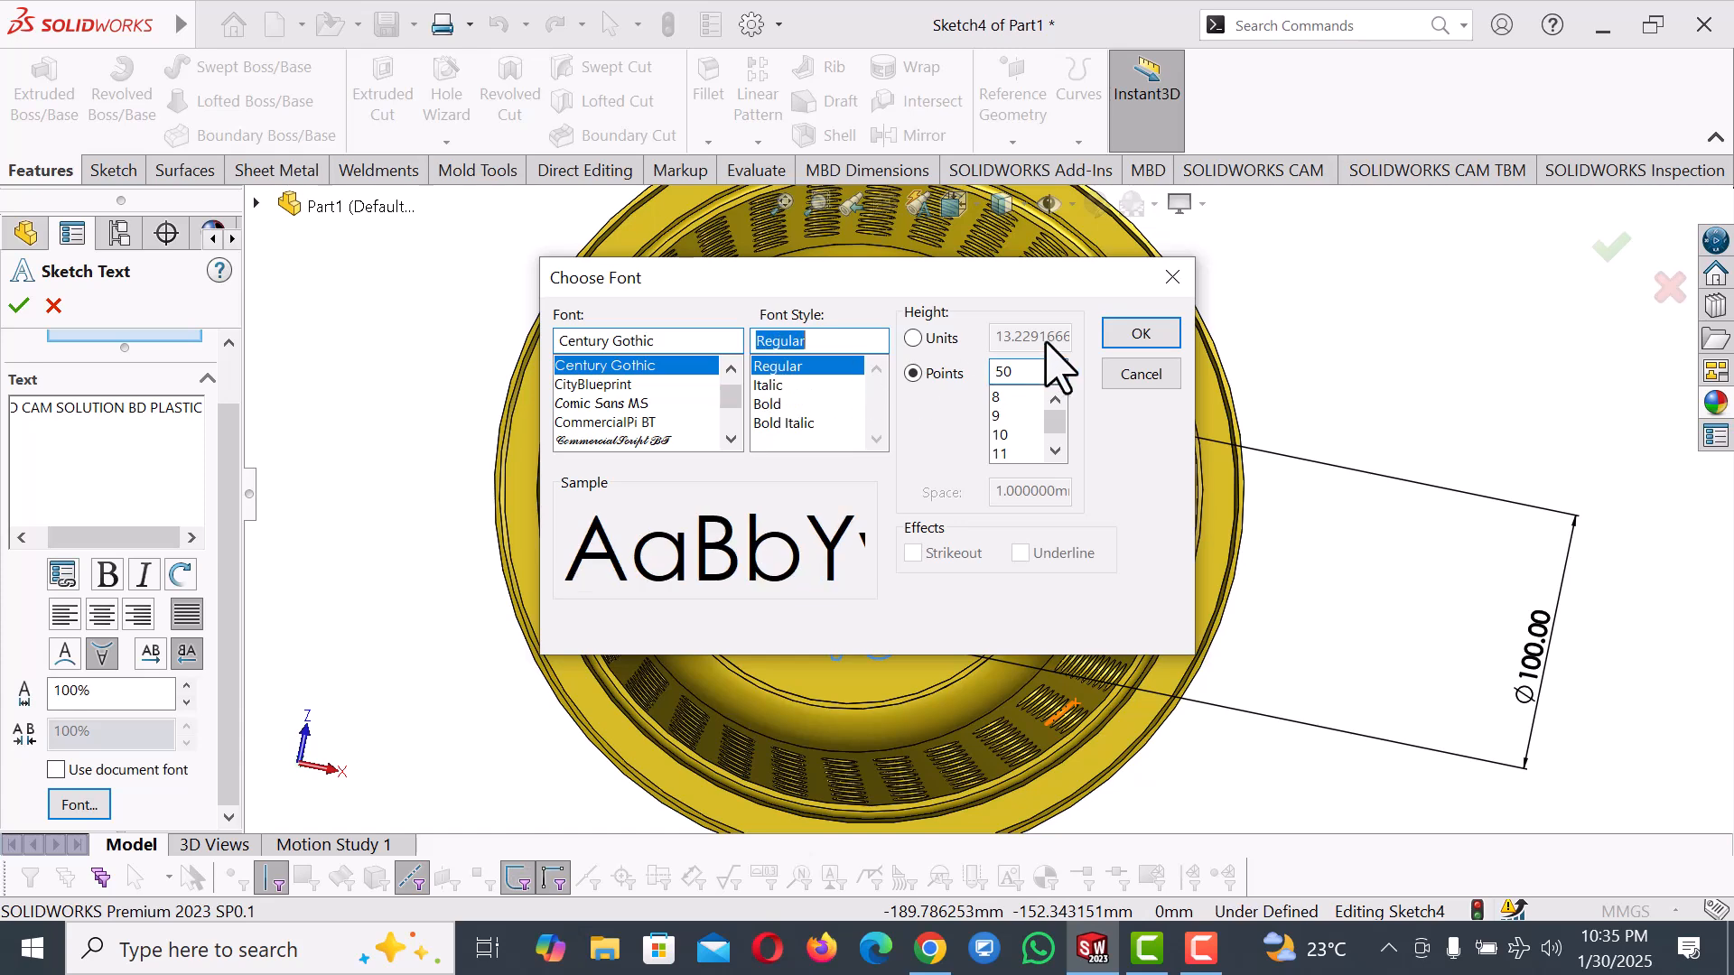
pyautogui.click(1136, 336)
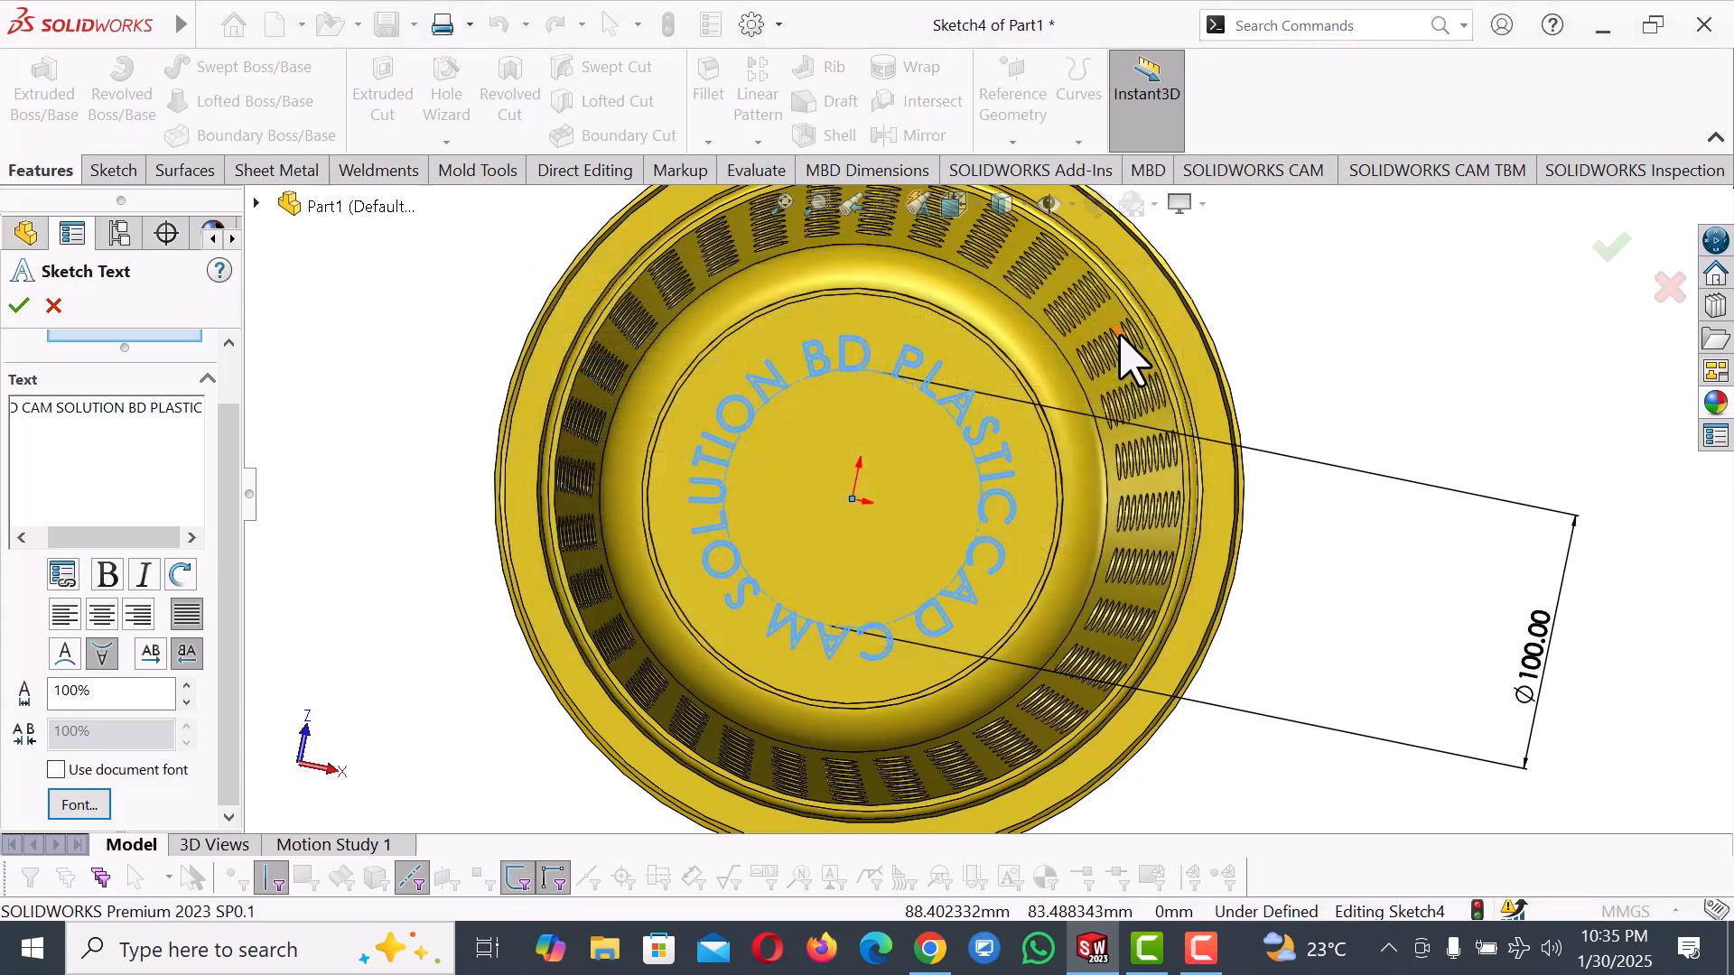
pyautogui.click(20, 305)
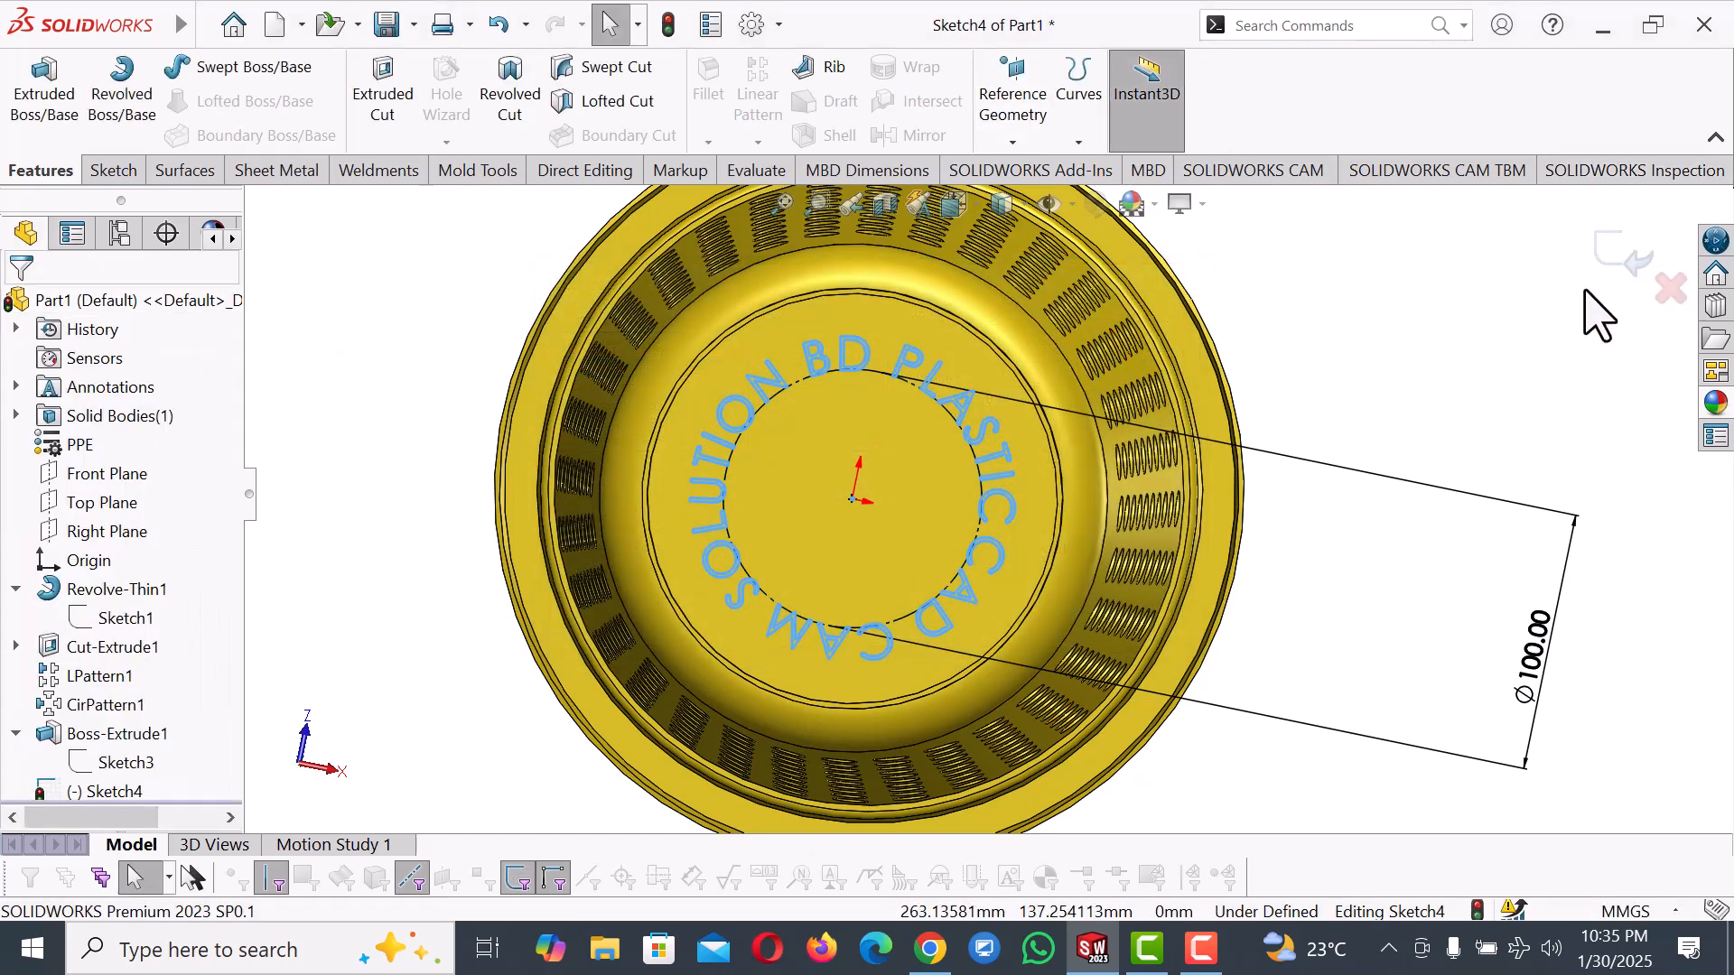
pyautogui.click(1615, 254)
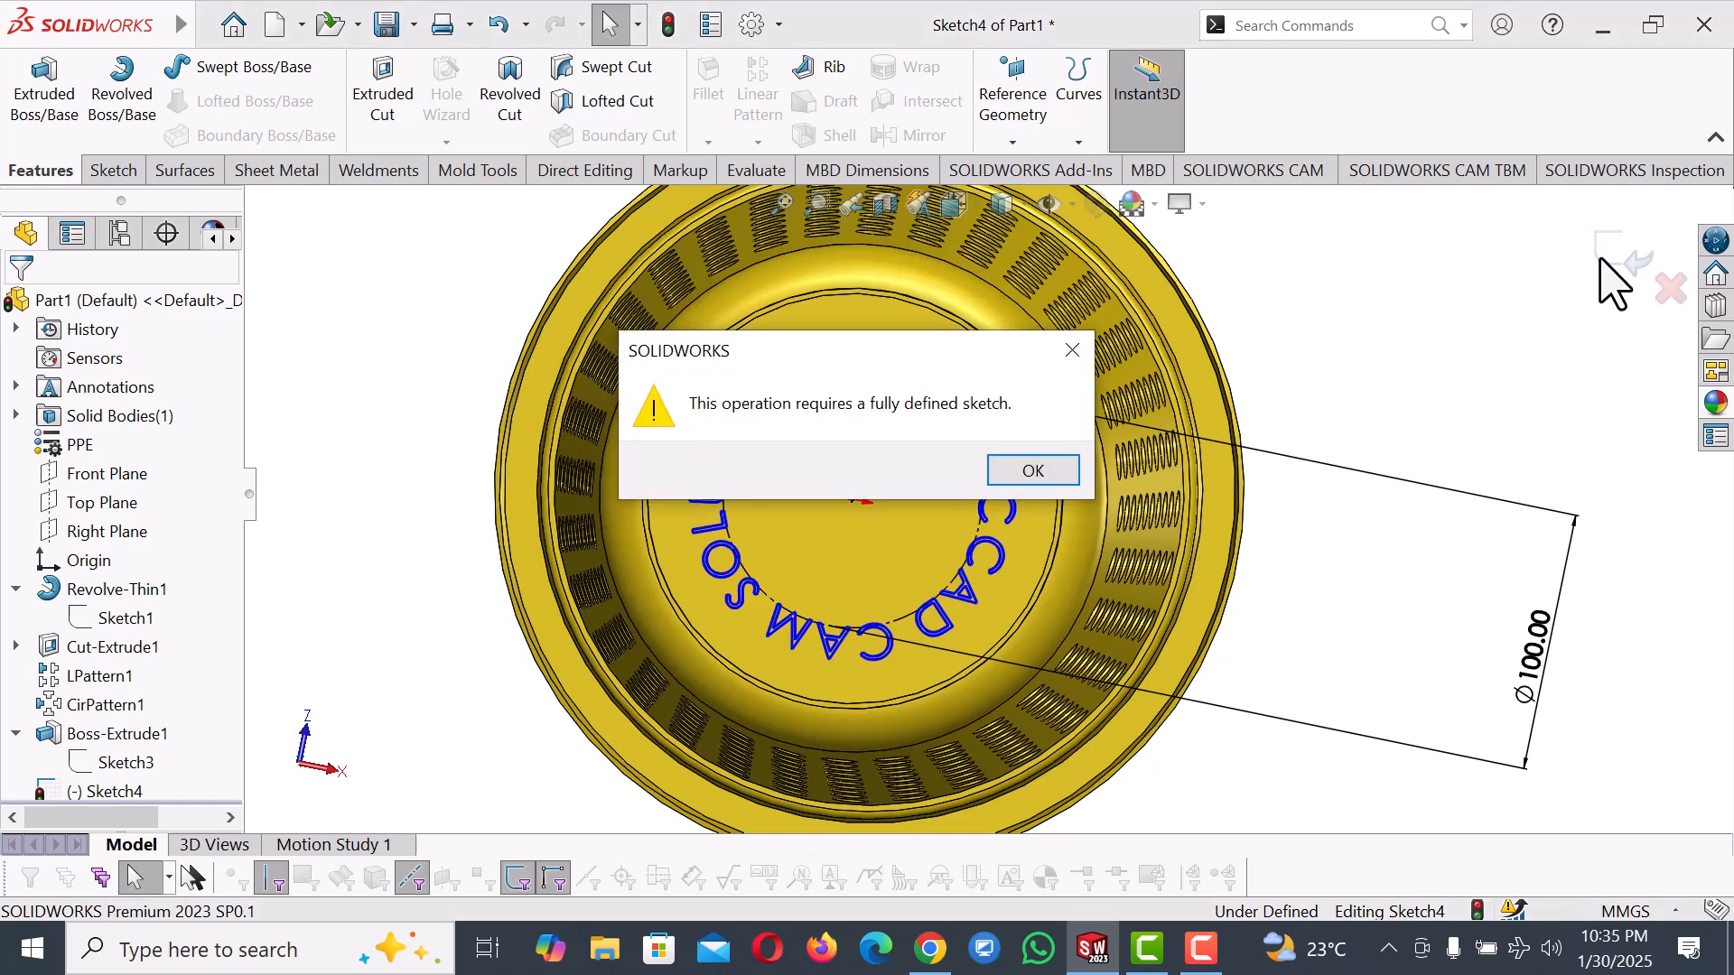
pyautogui.click(1072, 349)
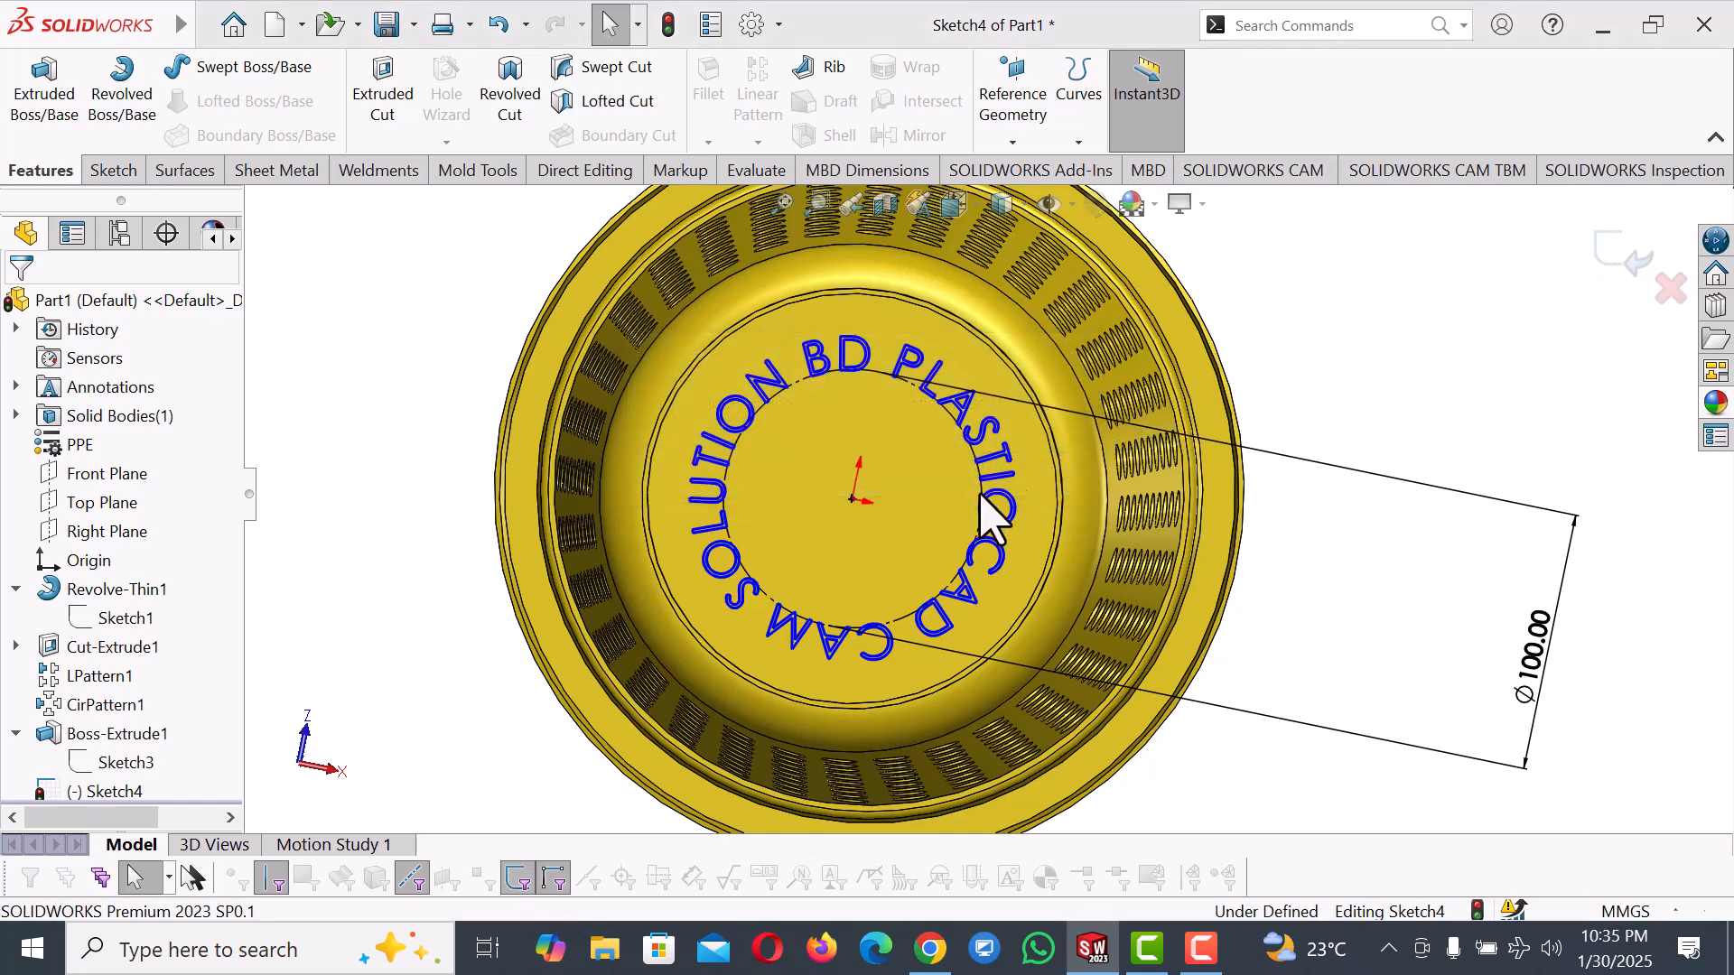
# Reopen the circular sketch text for editing and toggle its document font option on and back off.
pyautogui.scroll(-4, 716, 639)
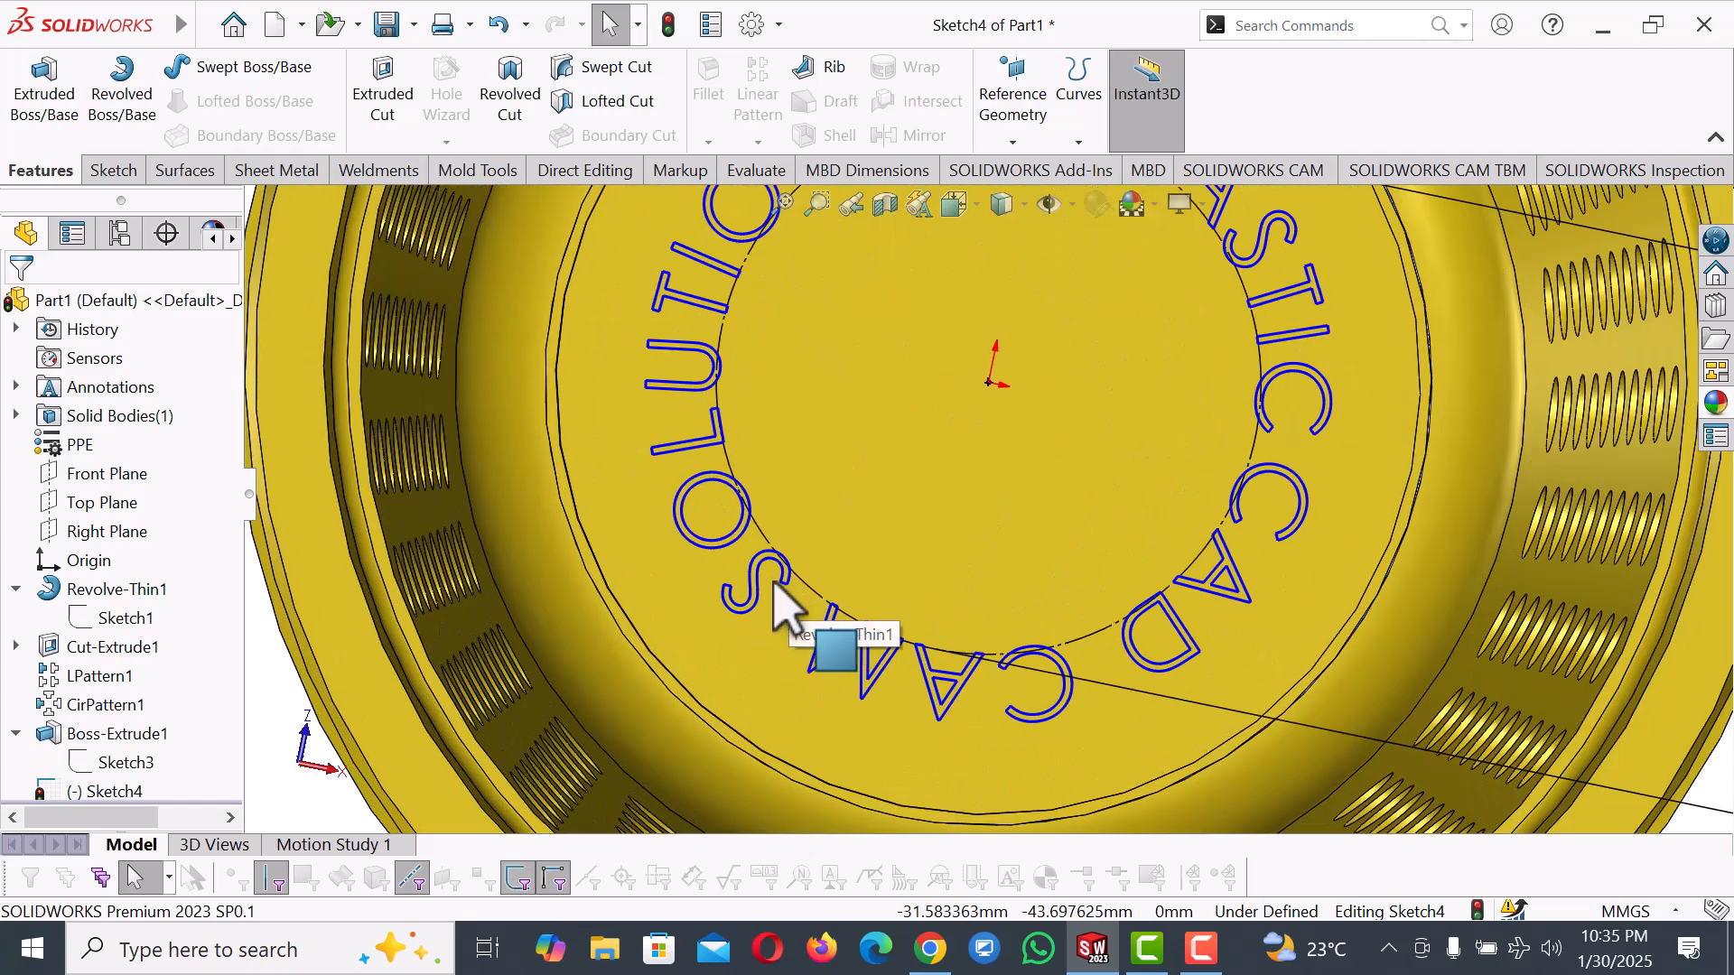
pyautogui.doubleClick(785, 587)
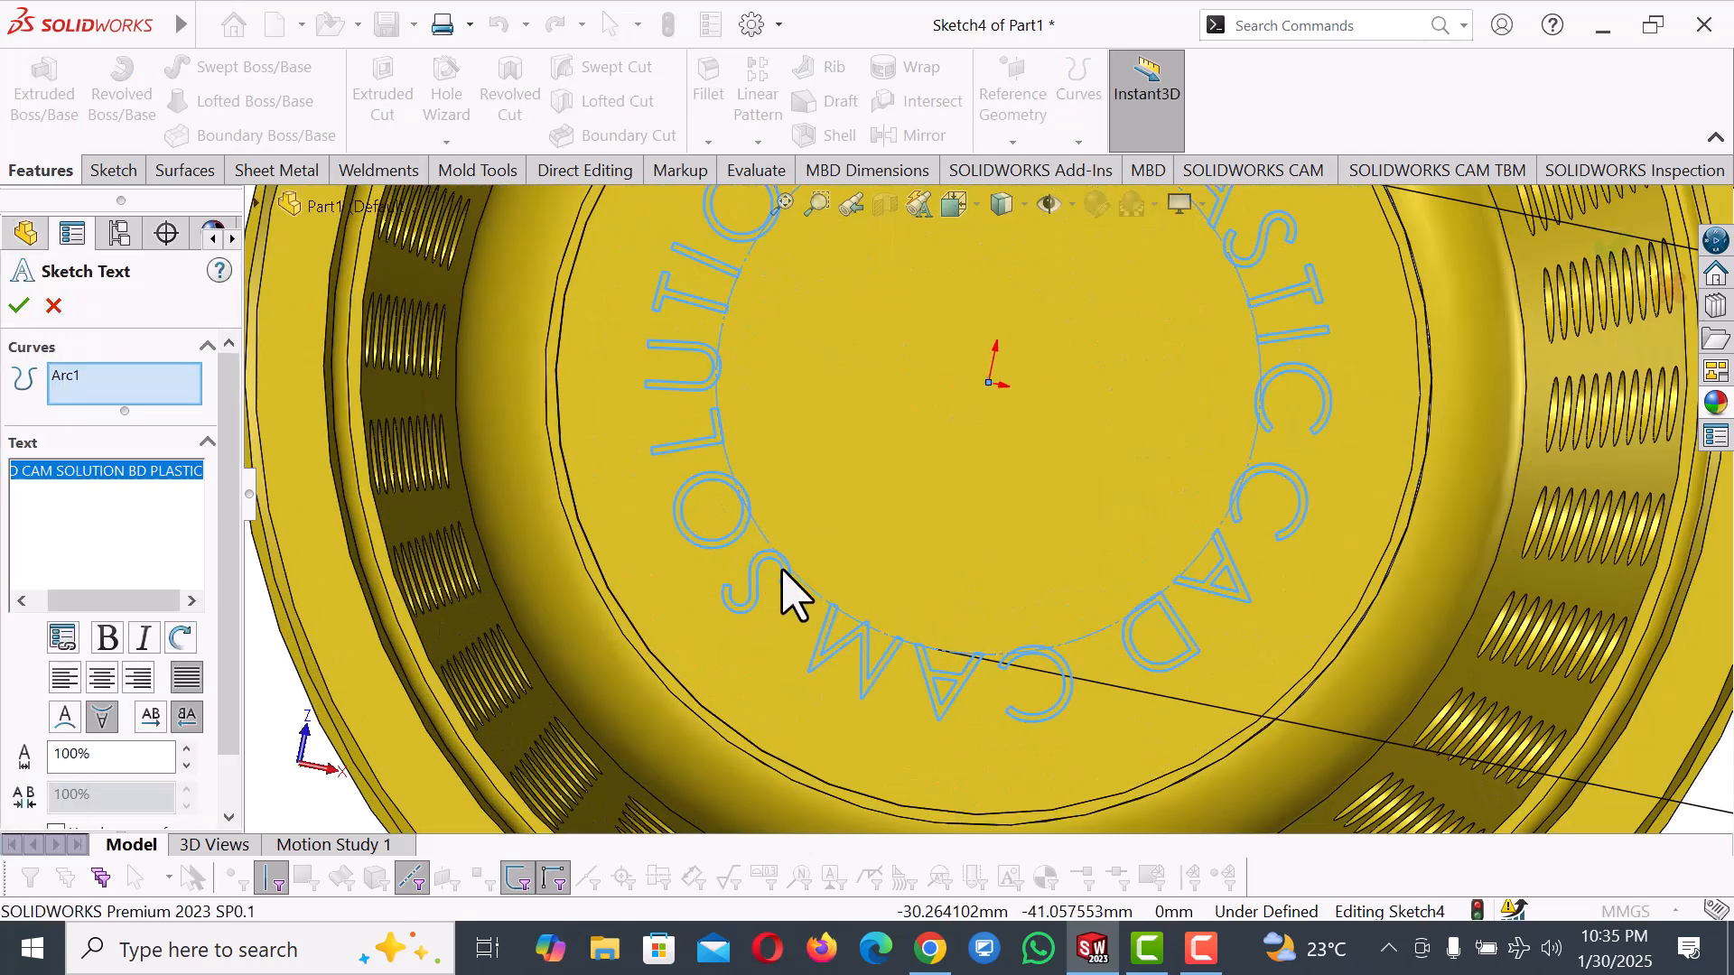
pyautogui.press('f')
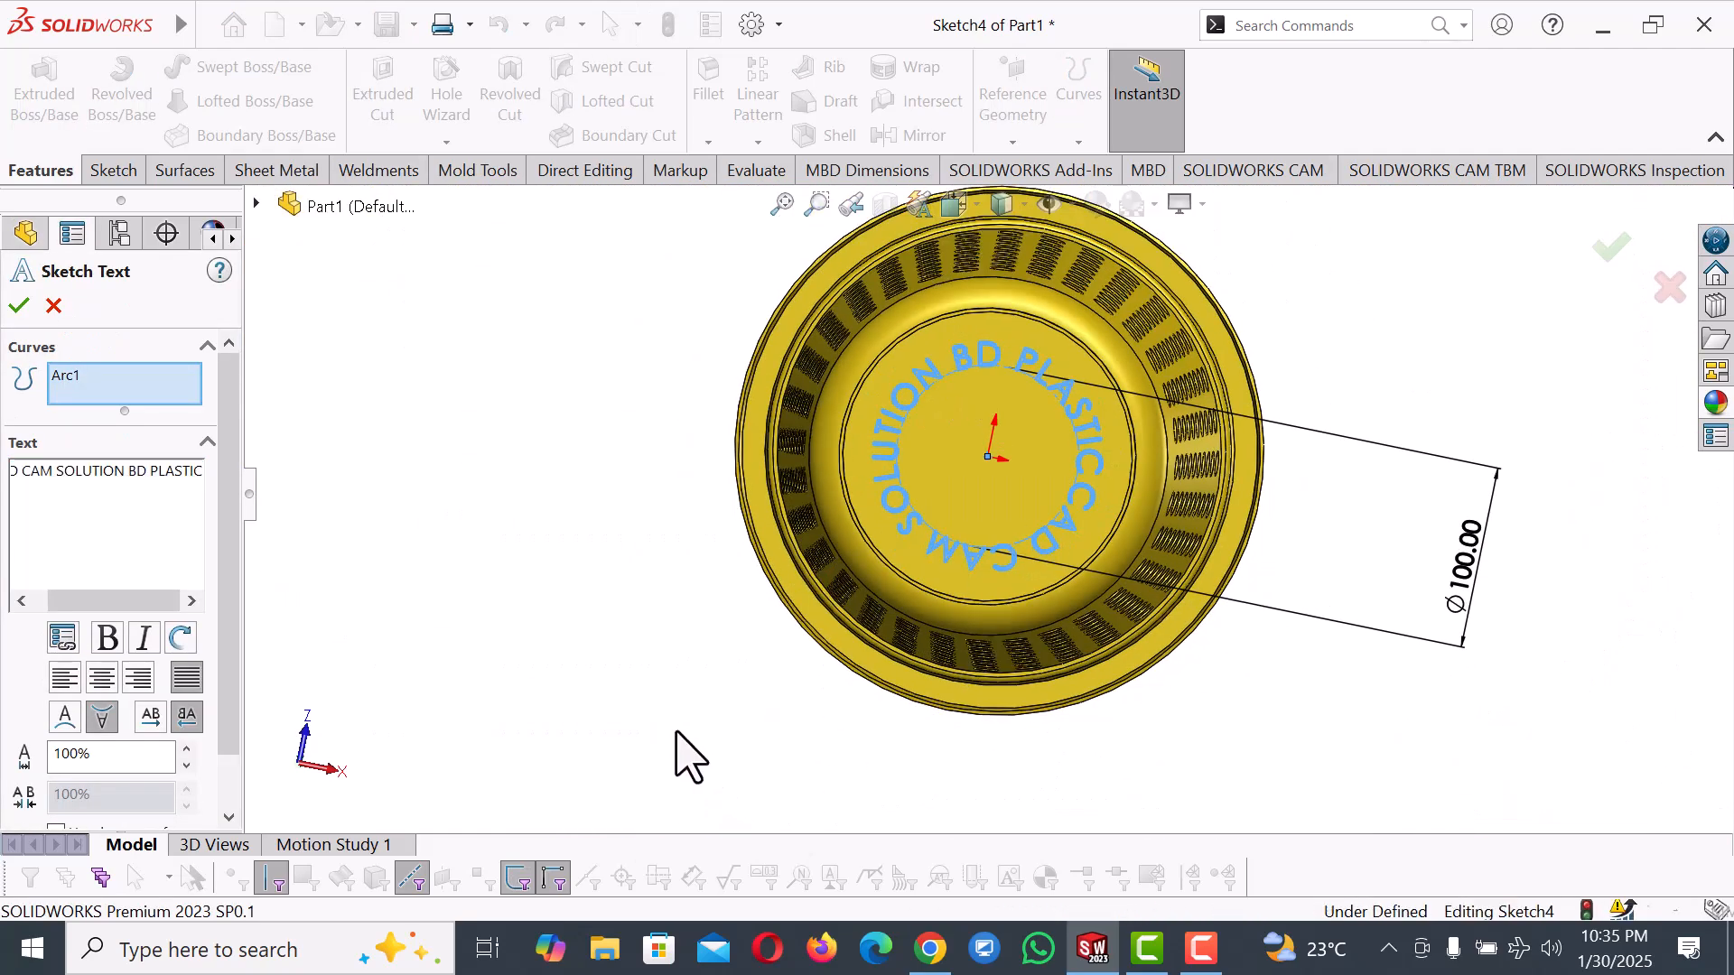
pyautogui.moveTo(688, 754); pyautogui.dragTo(673, 714, button='right')
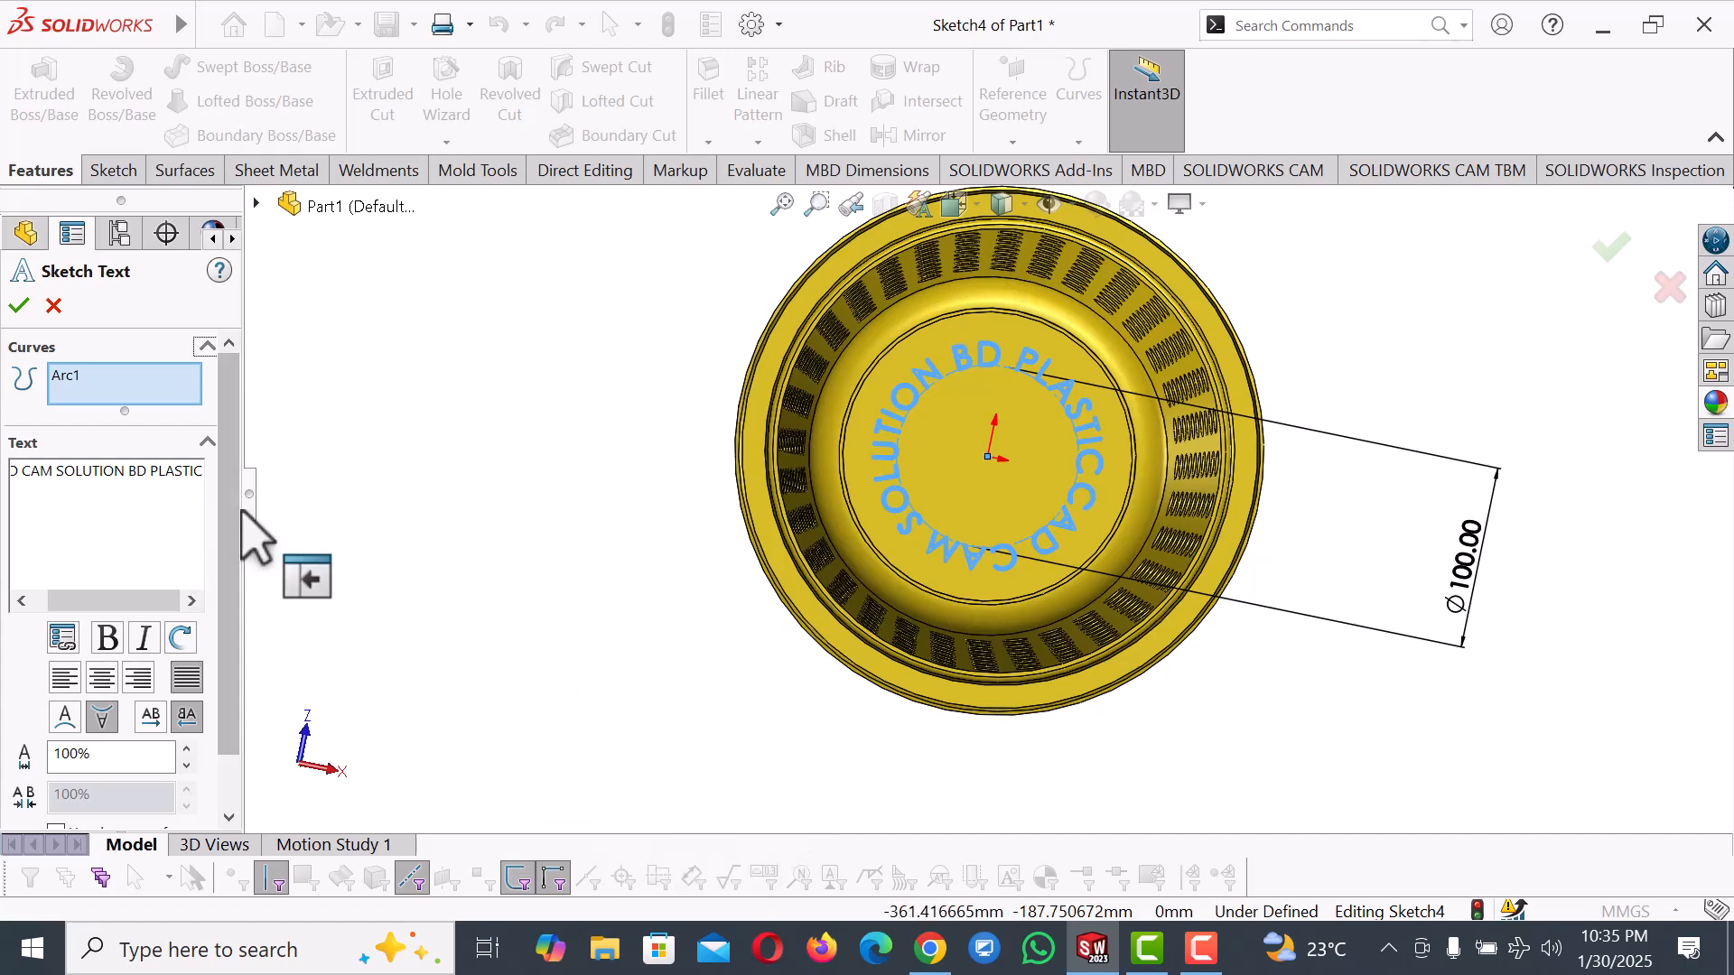
pyautogui.moveTo(233, 511); pyautogui.dragTo(217, 633)
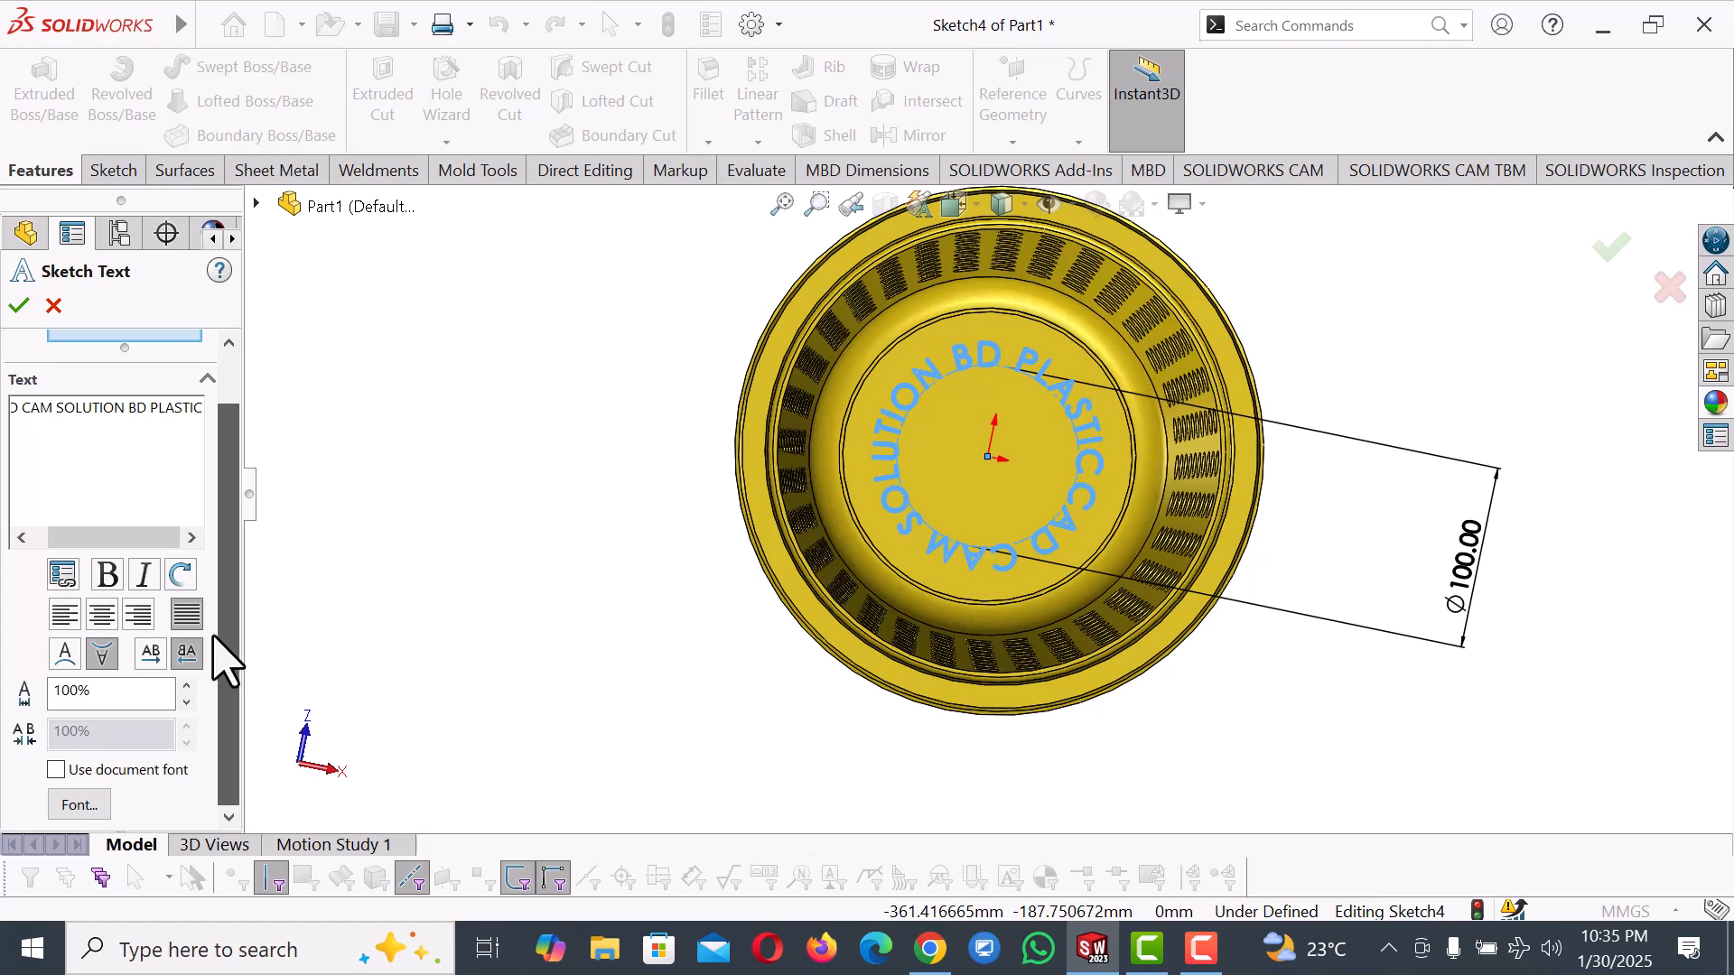
pyautogui.click(53, 769)
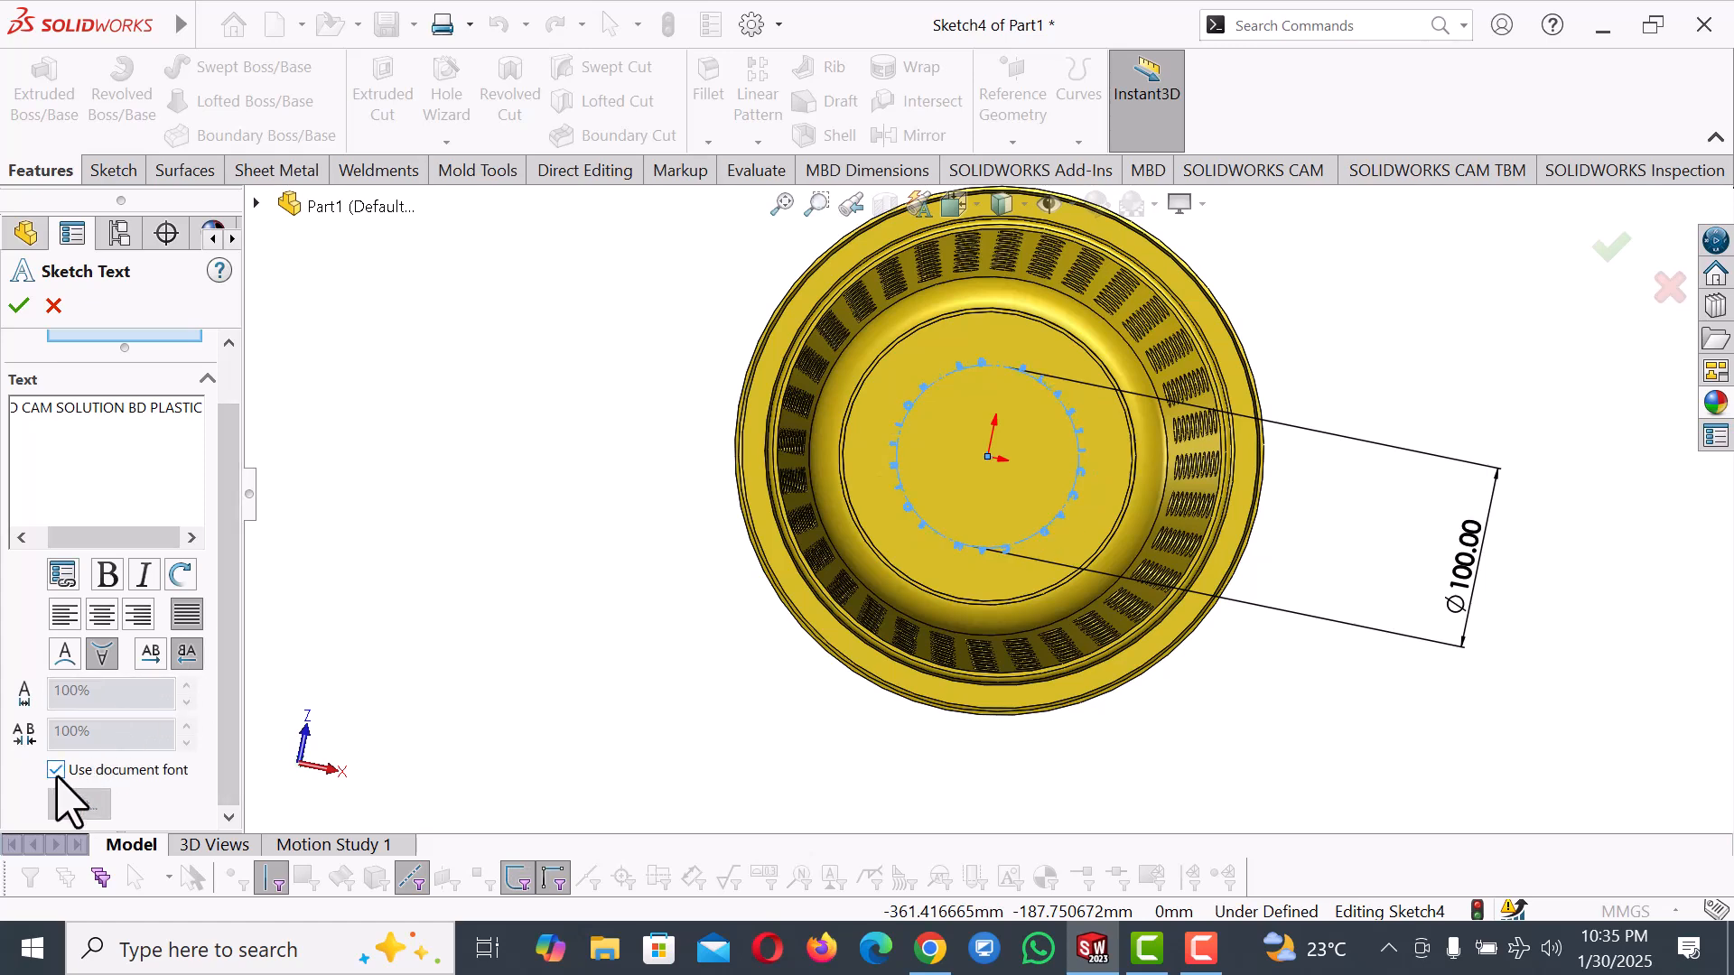
pyautogui.click(56, 769)
# Change the lettering's font to Times New Roman with its height specified in units, and retry exiting the sketch.
pyautogui.click(77, 804)
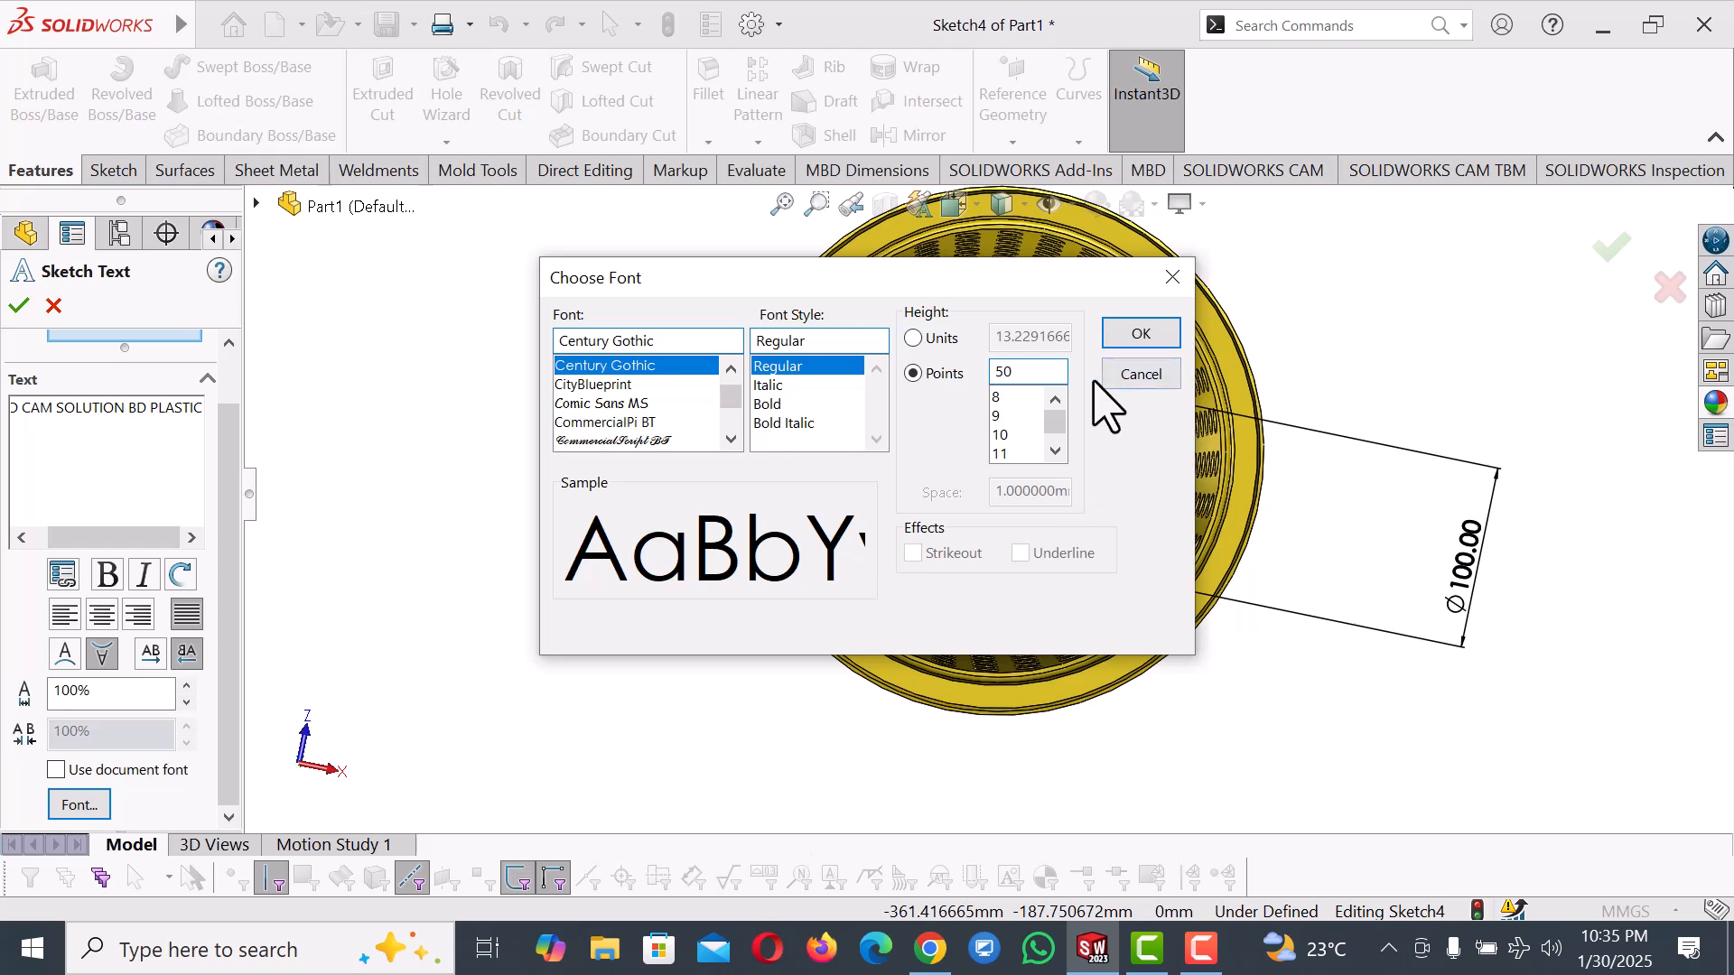
pyautogui.moveTo(688, 341); pyautogui.dragTo(495, 357)
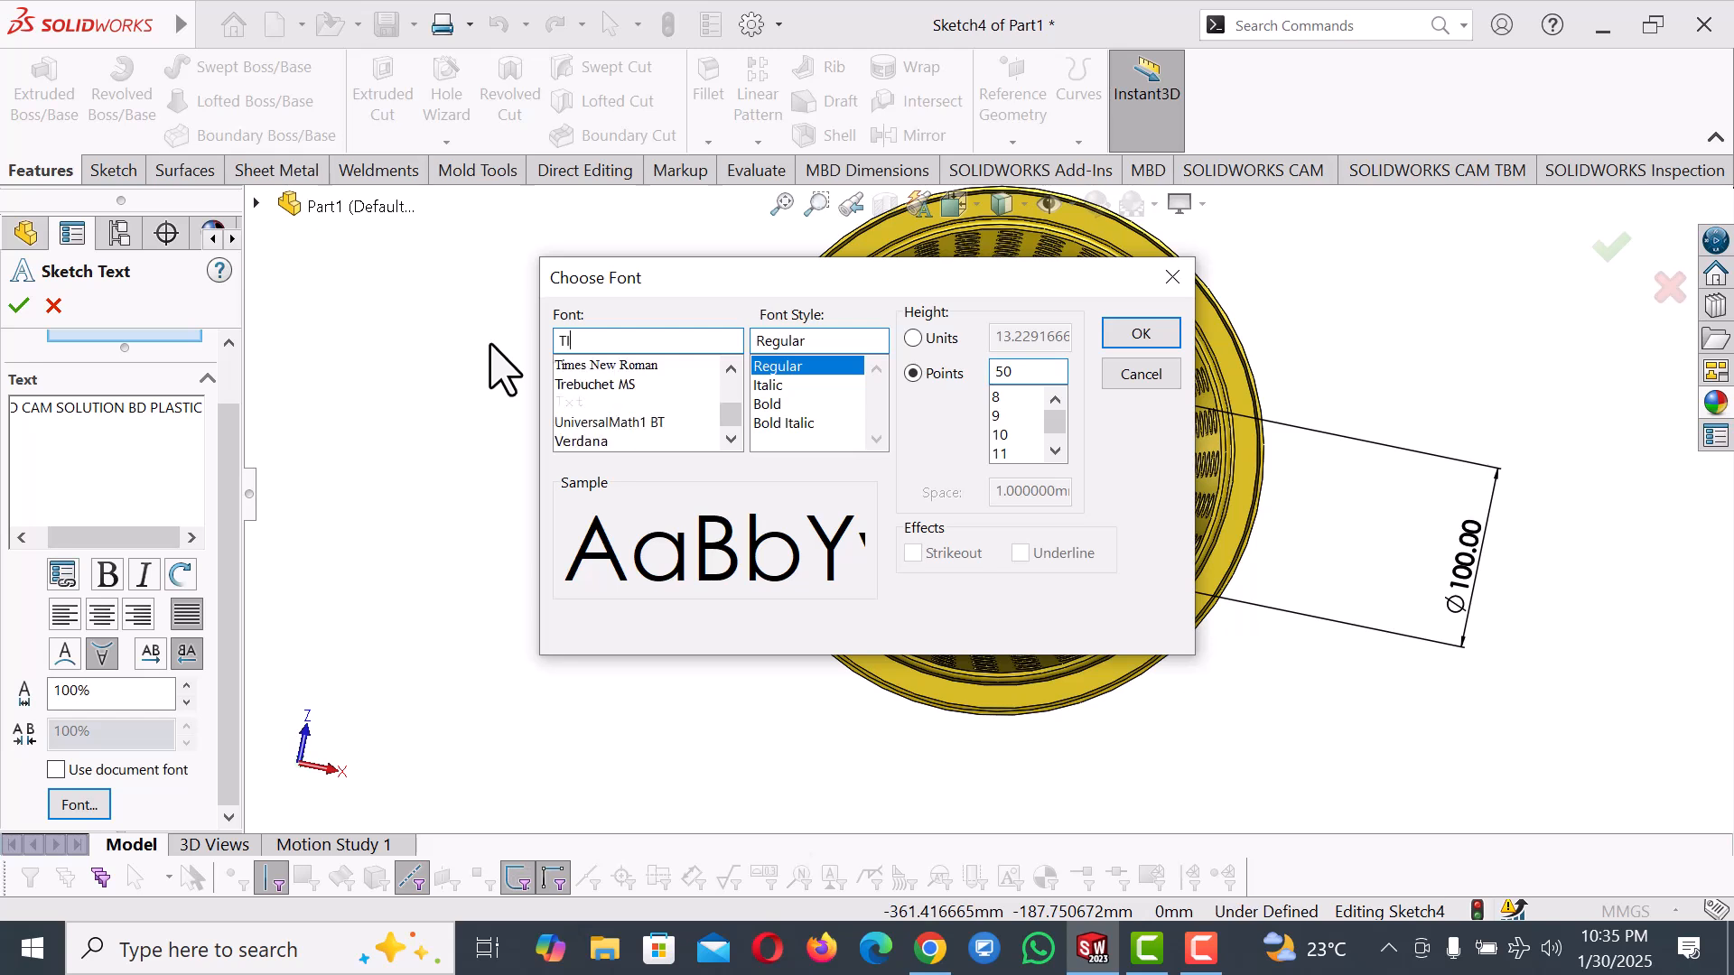
pyautogui.click(614, 365)
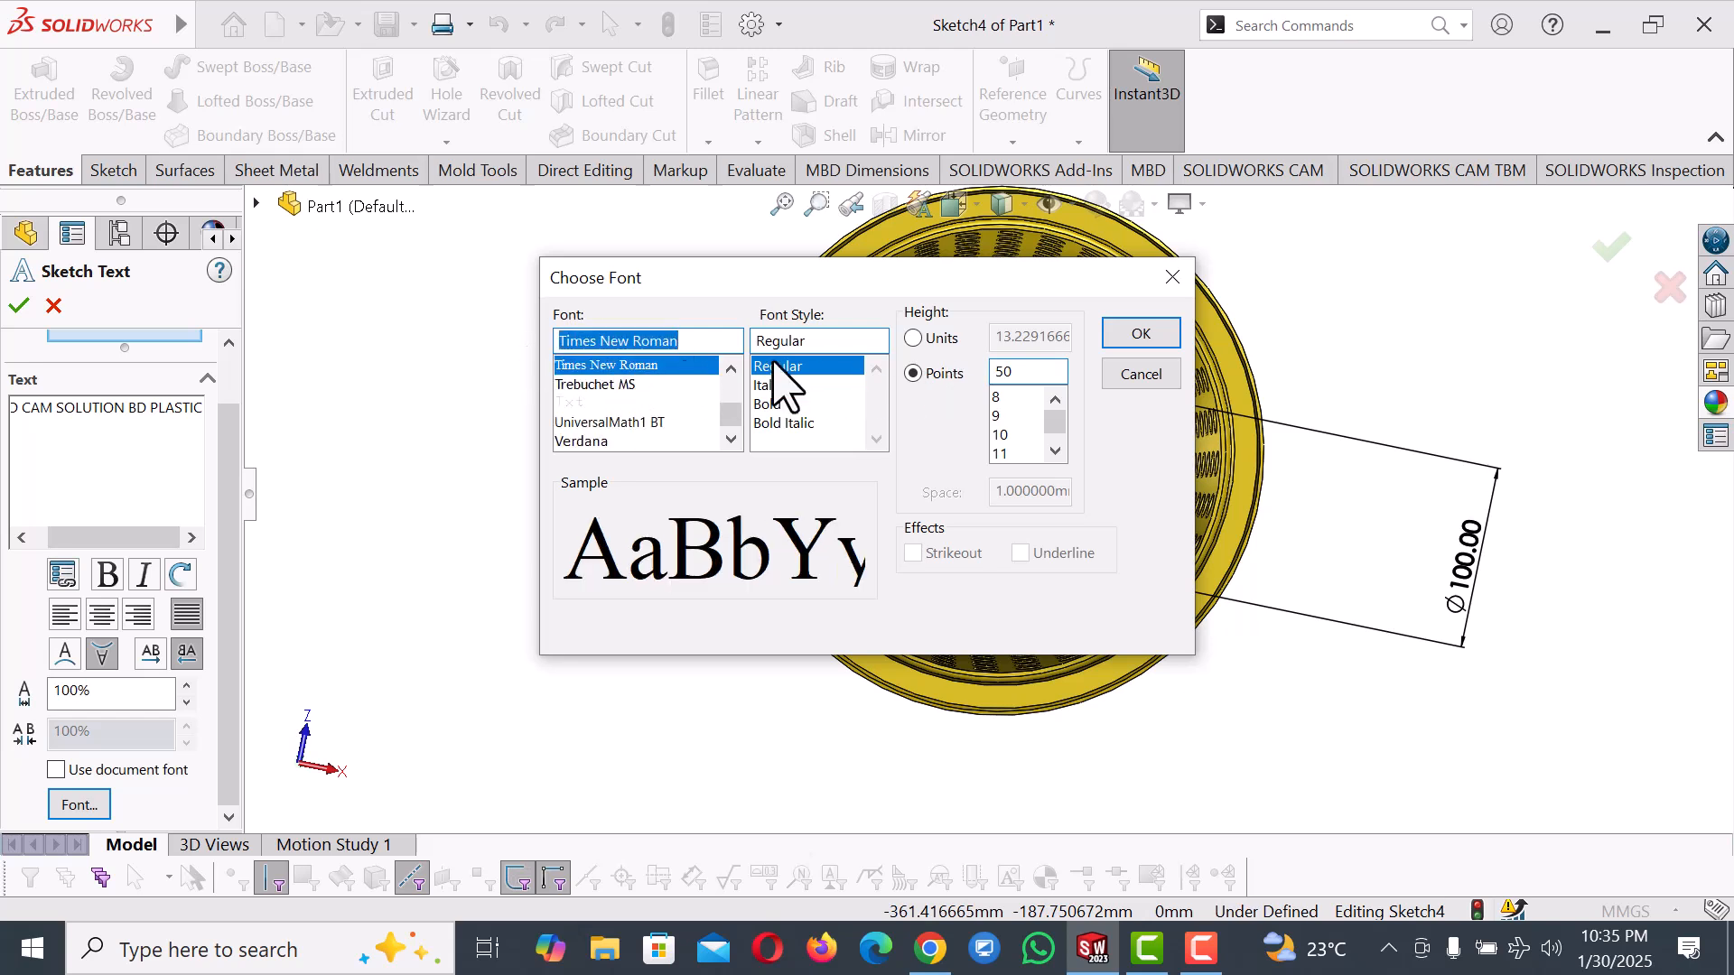
pyautogui.click(913, 338)
pyautogui.click(1142, 334)
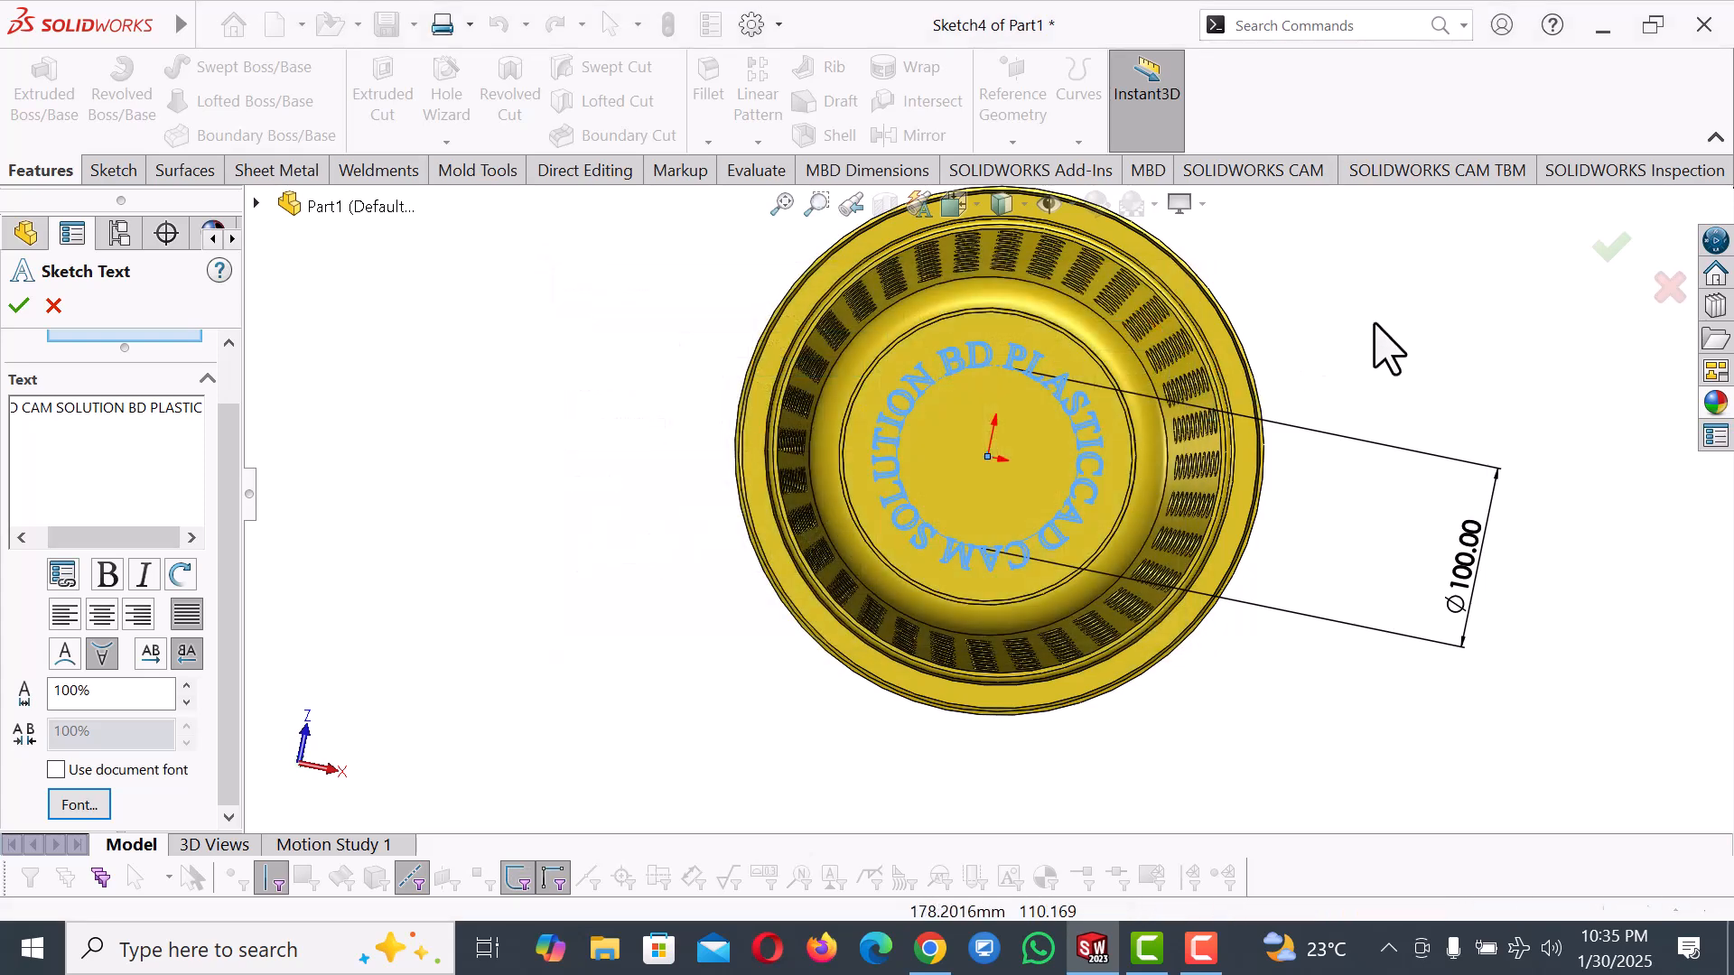
pyautogui.click(1616, 248)
pyautogui.click(1616, 249)
pyautogui.click(1033, 469)
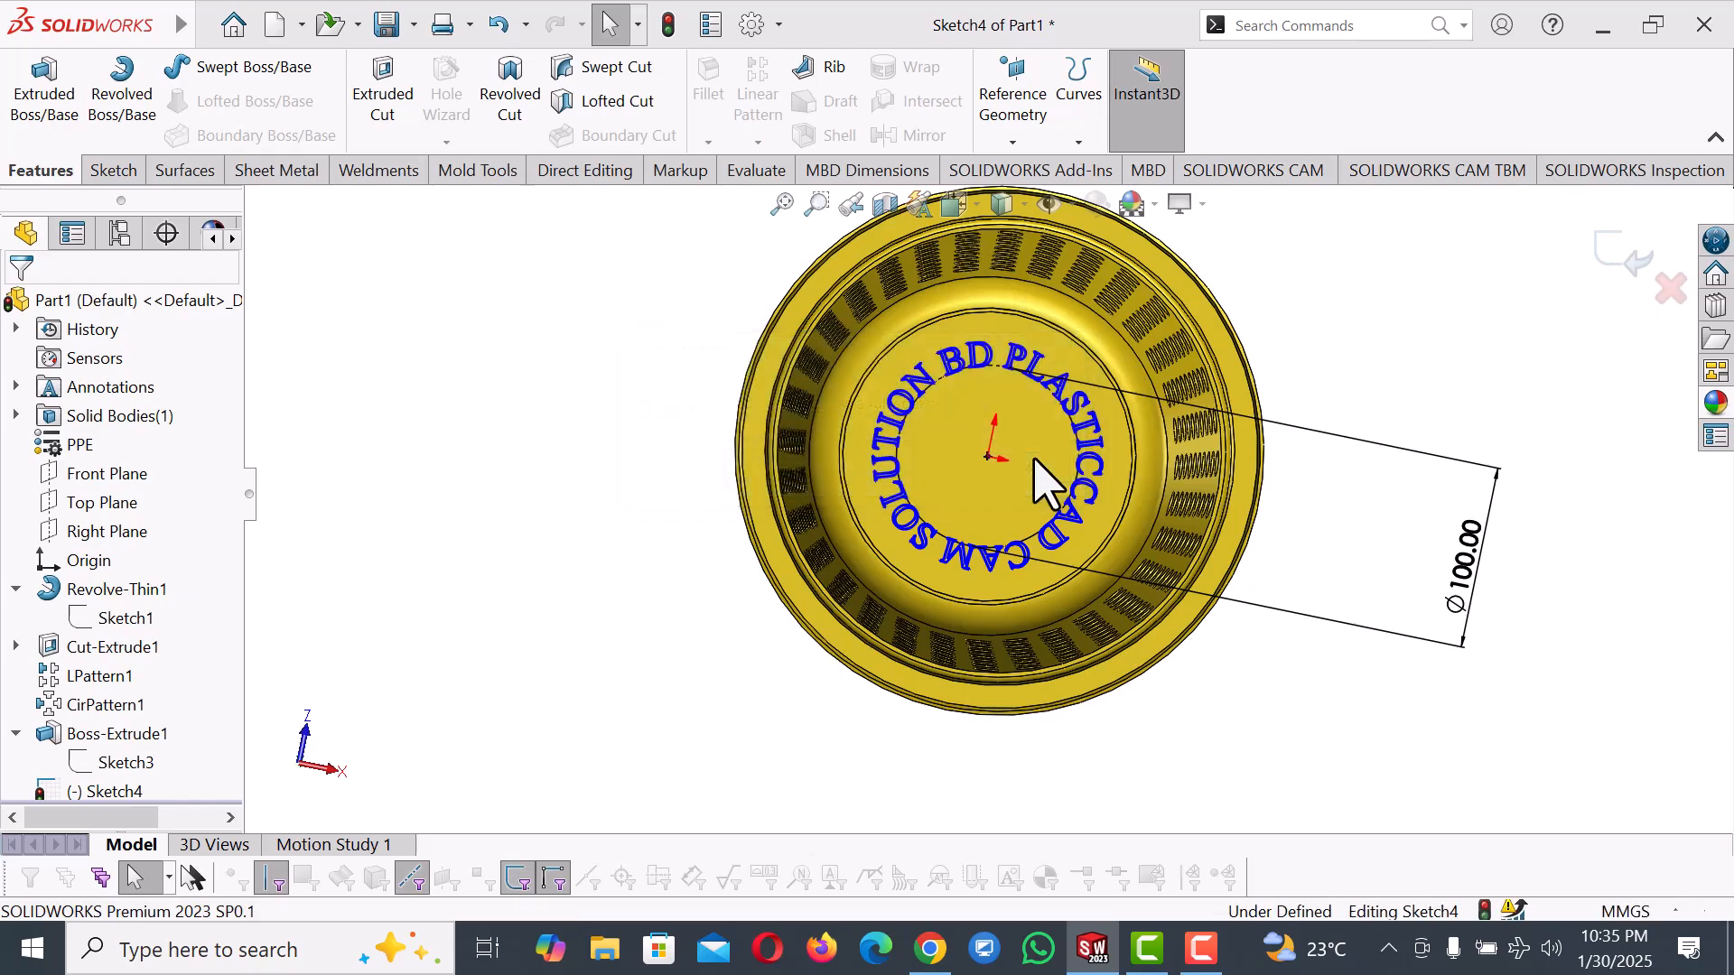
# Examine the letter outlines up close where they meet the construction circle on the bucket's underside.
pyautogui.moveTo(1093, 416); pyautogui.dragTo(1072, 620, button='middle')
pyautogui.scroll(-5, 1053, 620)
pyautogui.scroll(-6, 943, 587)
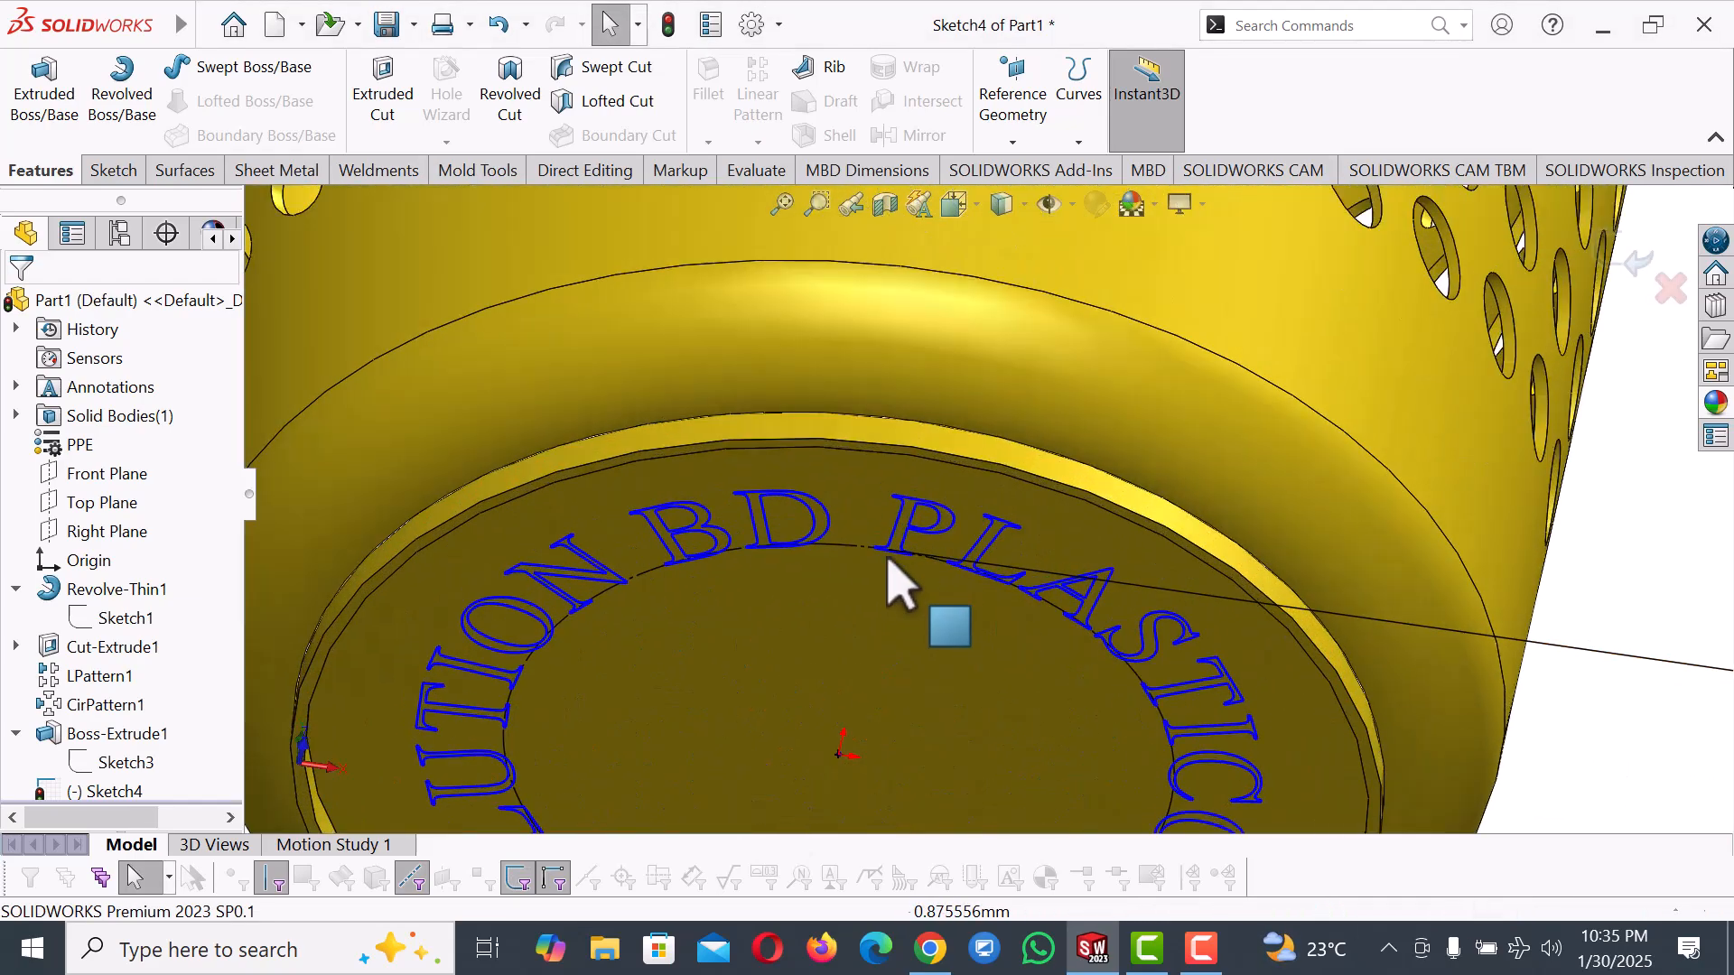
pyautogui.moveTo(1014, 572); pyautogui.dragTo(1002, 483, button='middle')
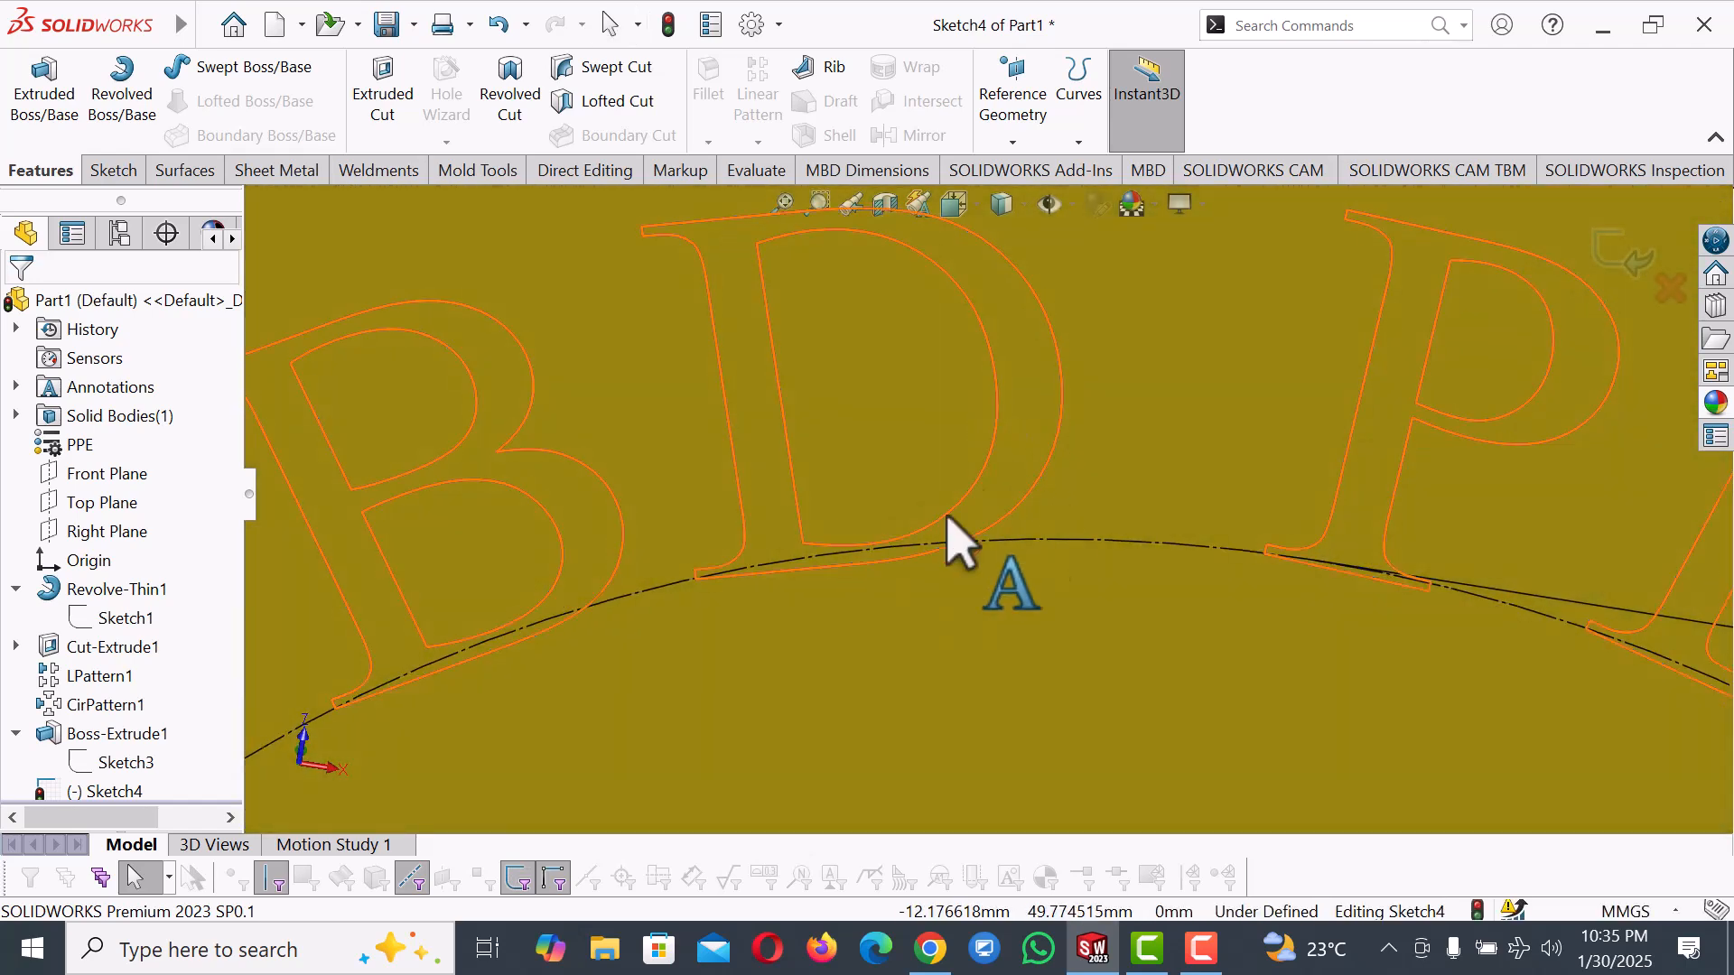
pyautogui.scroll(-5, 781, 591)
pyautogui.scroll(6, 829, 551)
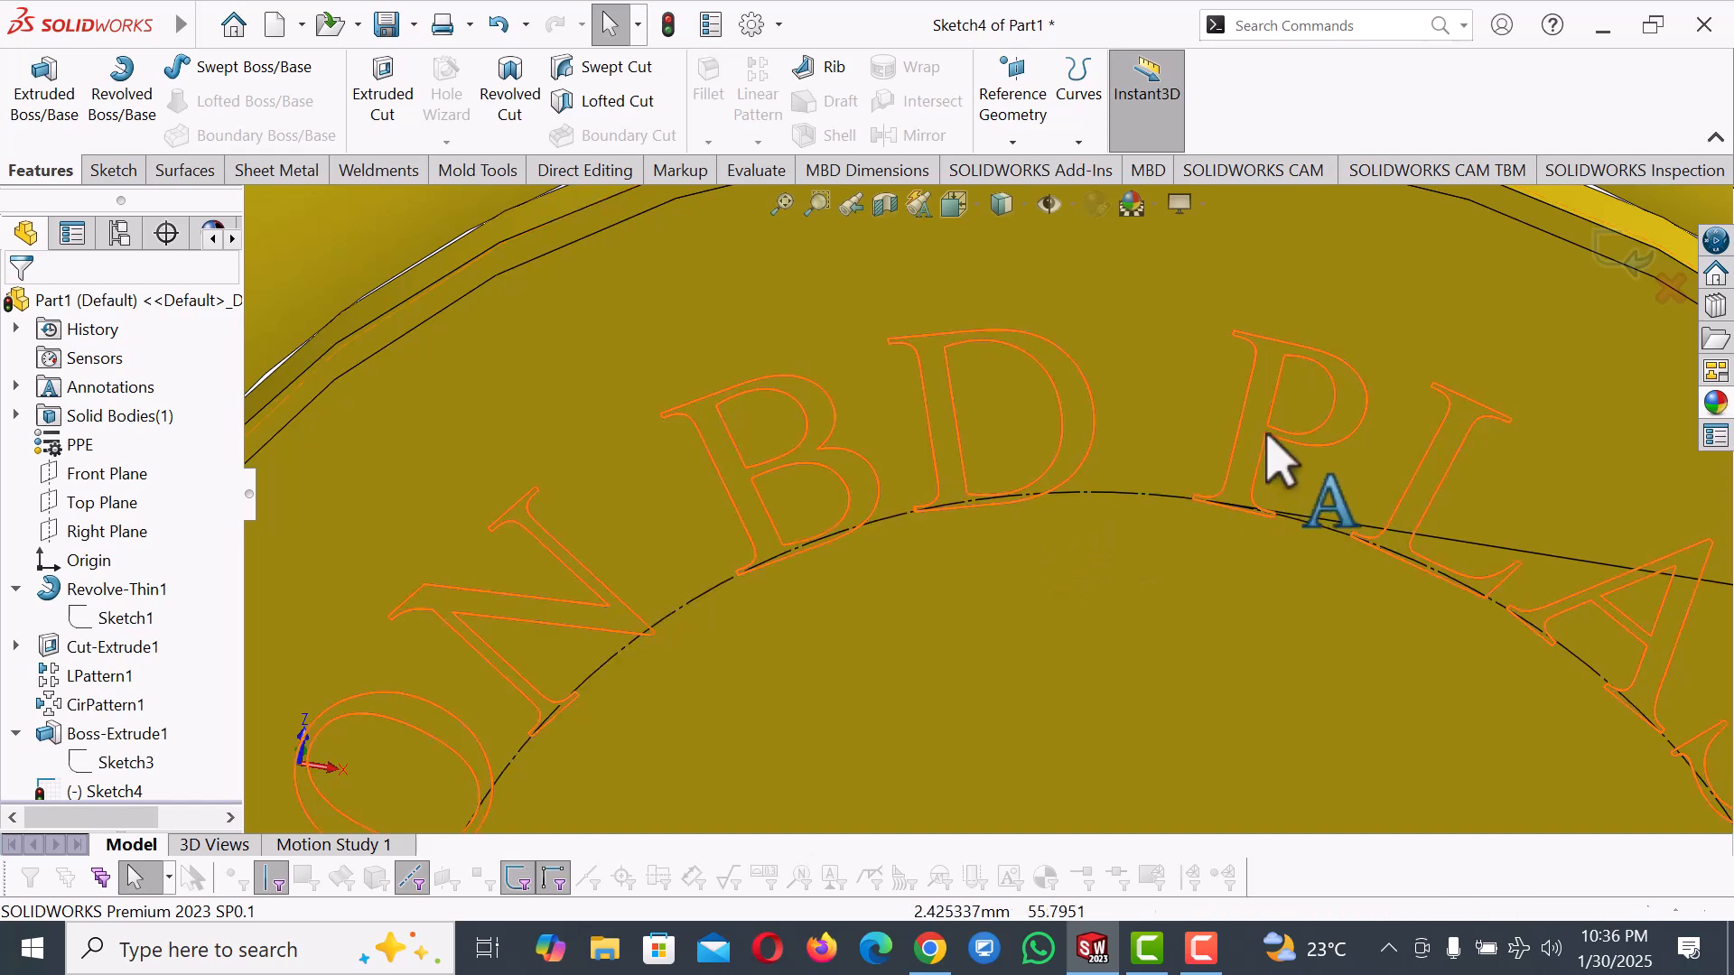
pyautogui.scroll(3, 1214, 497)
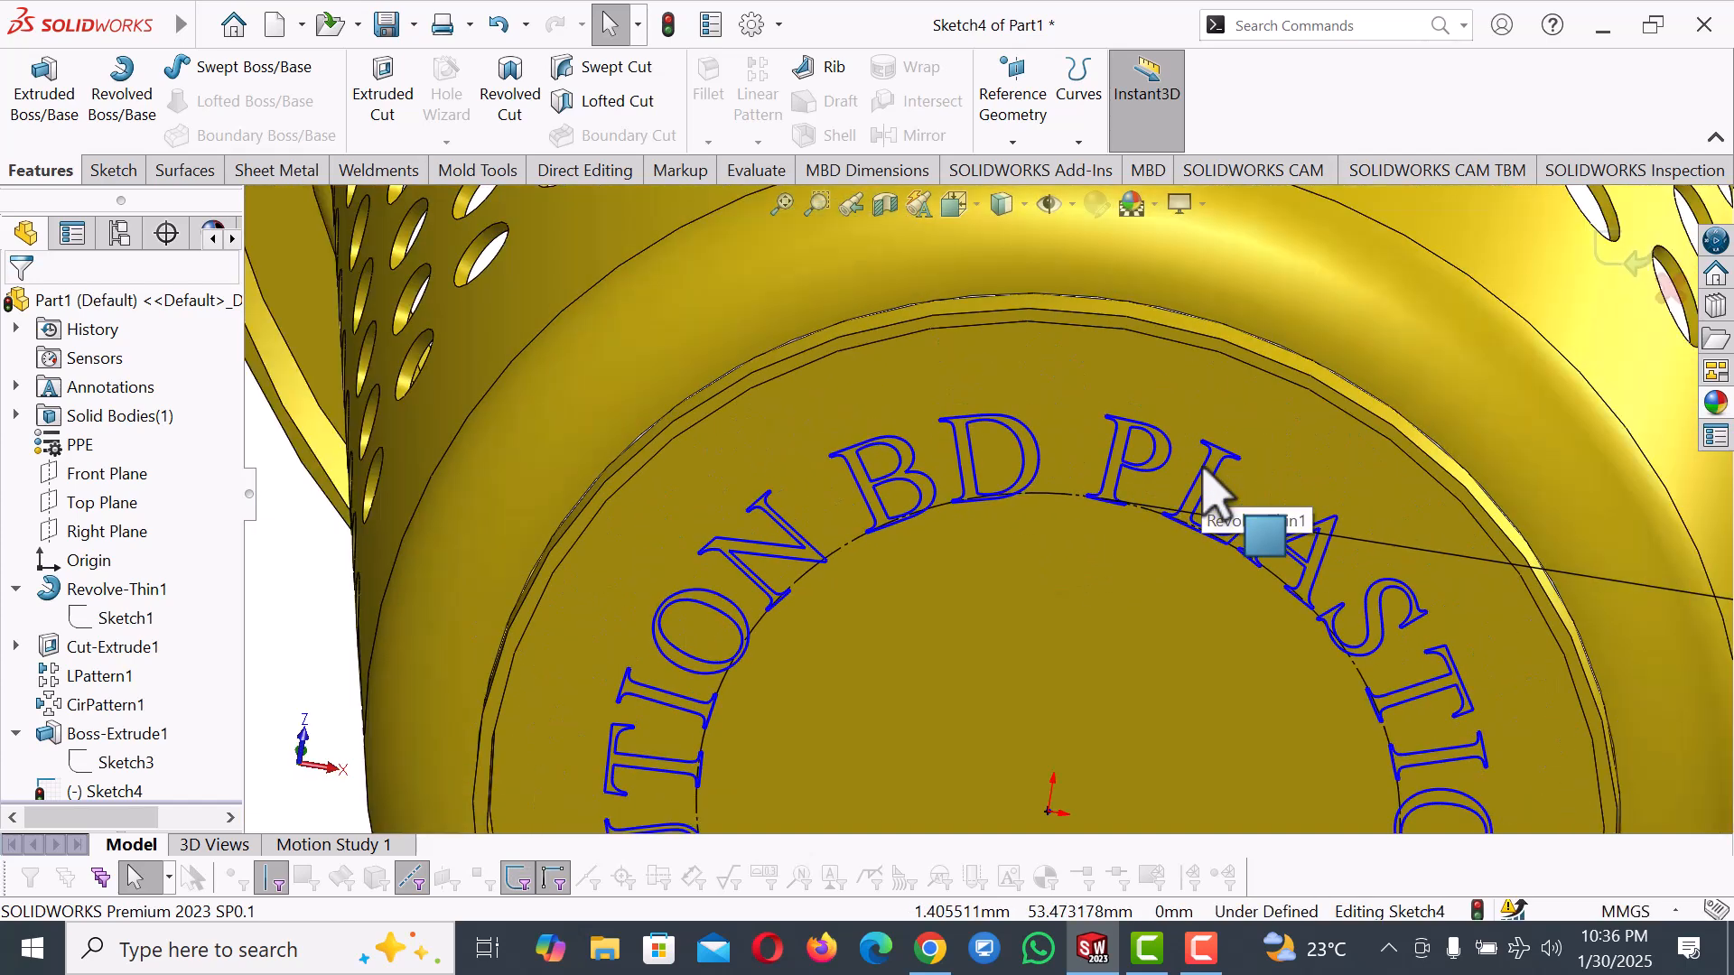
pyautogui.scroll(-5, 728, 747)
pyautogui.scroll(-3, 772, 722)
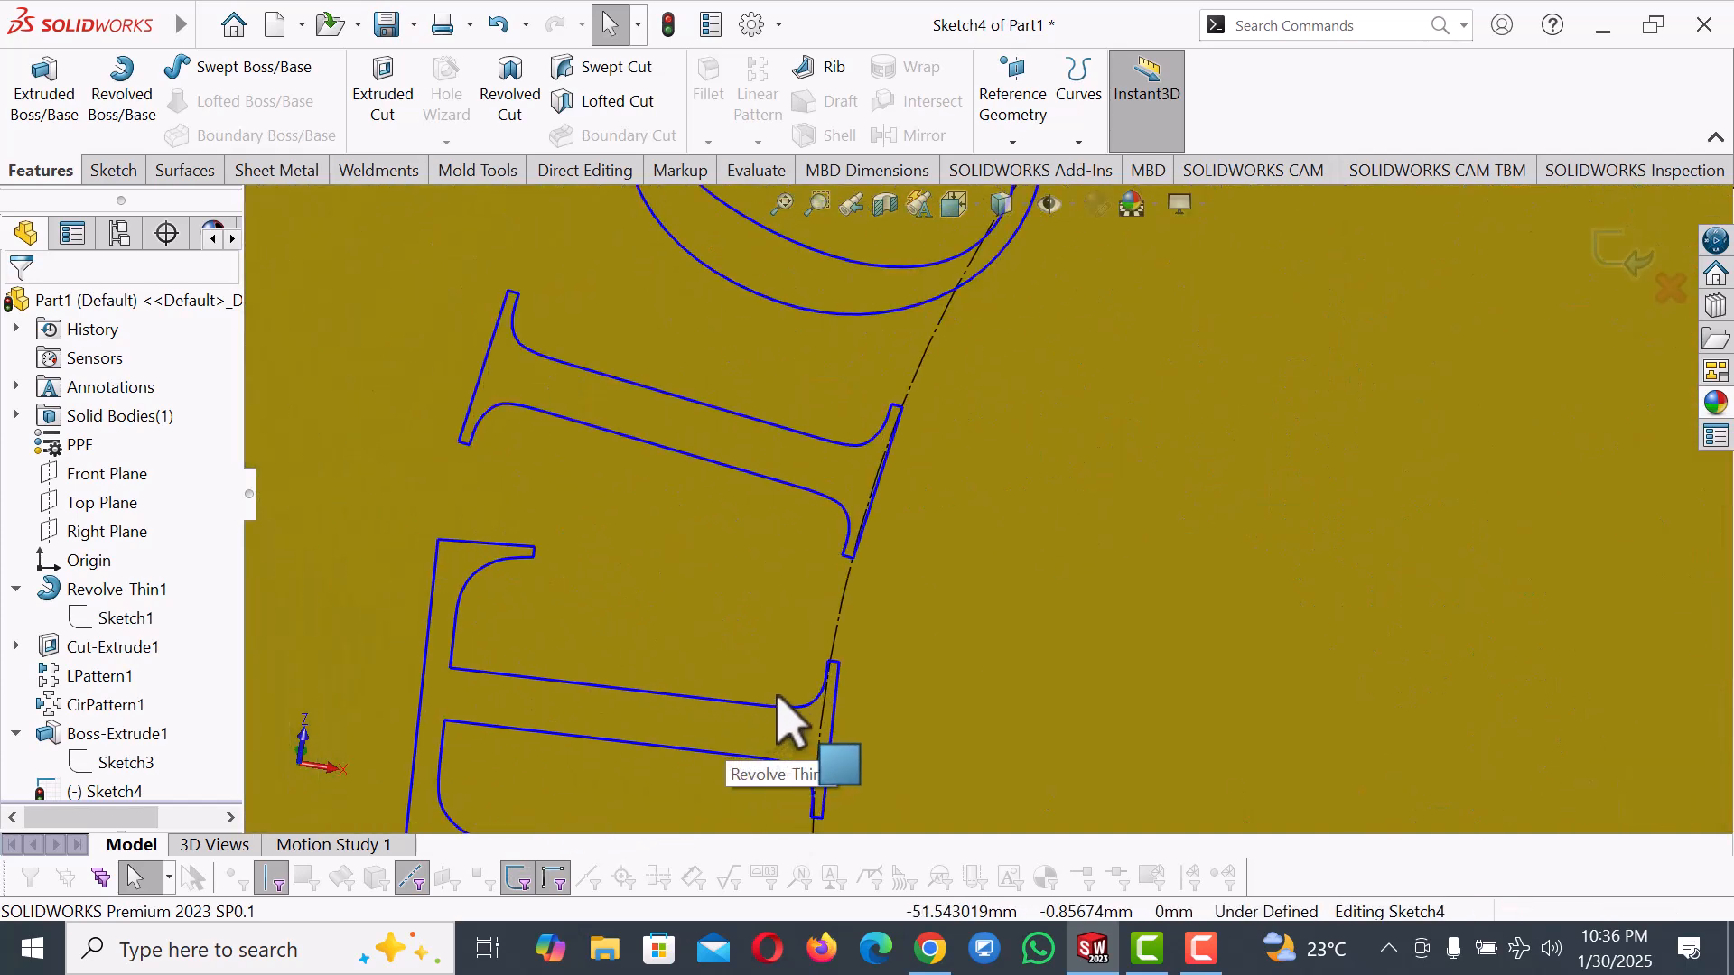
# Reopen the circular lettering on the bucket's underside for editing and set its font height to 20 points.
pyautogui.doubleClick(840, 689)
pyautogui.scroll(10, 840, 678)
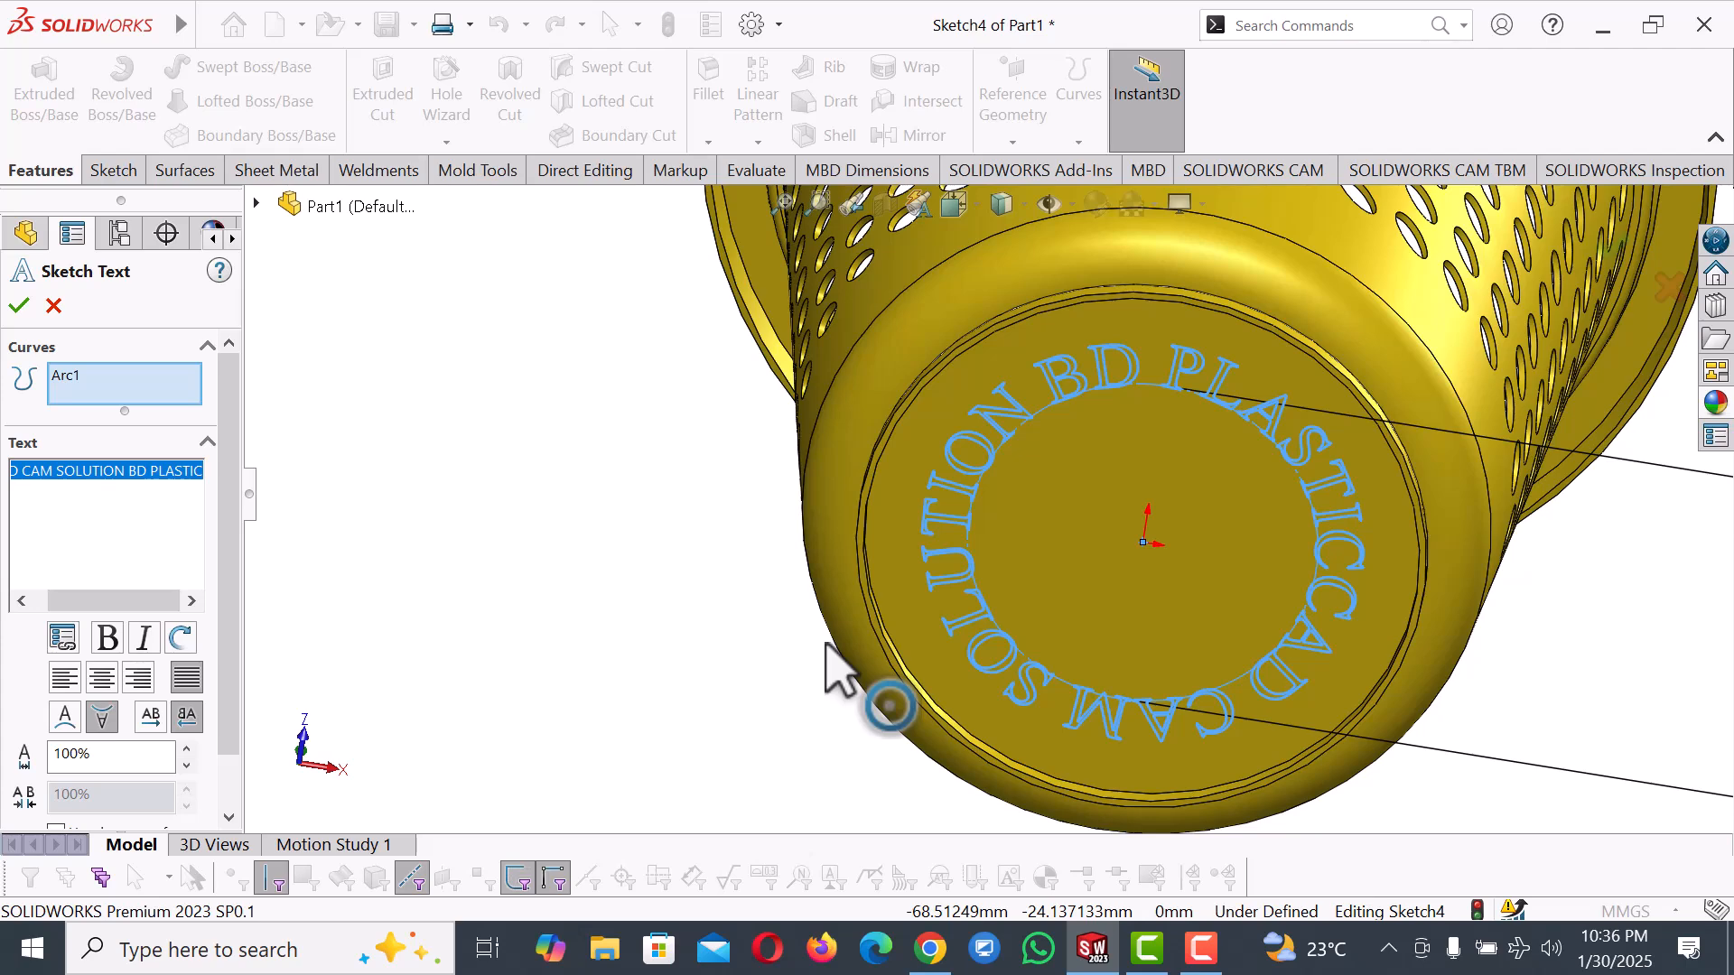
pyautogui.scroll(-2, 232, 649)
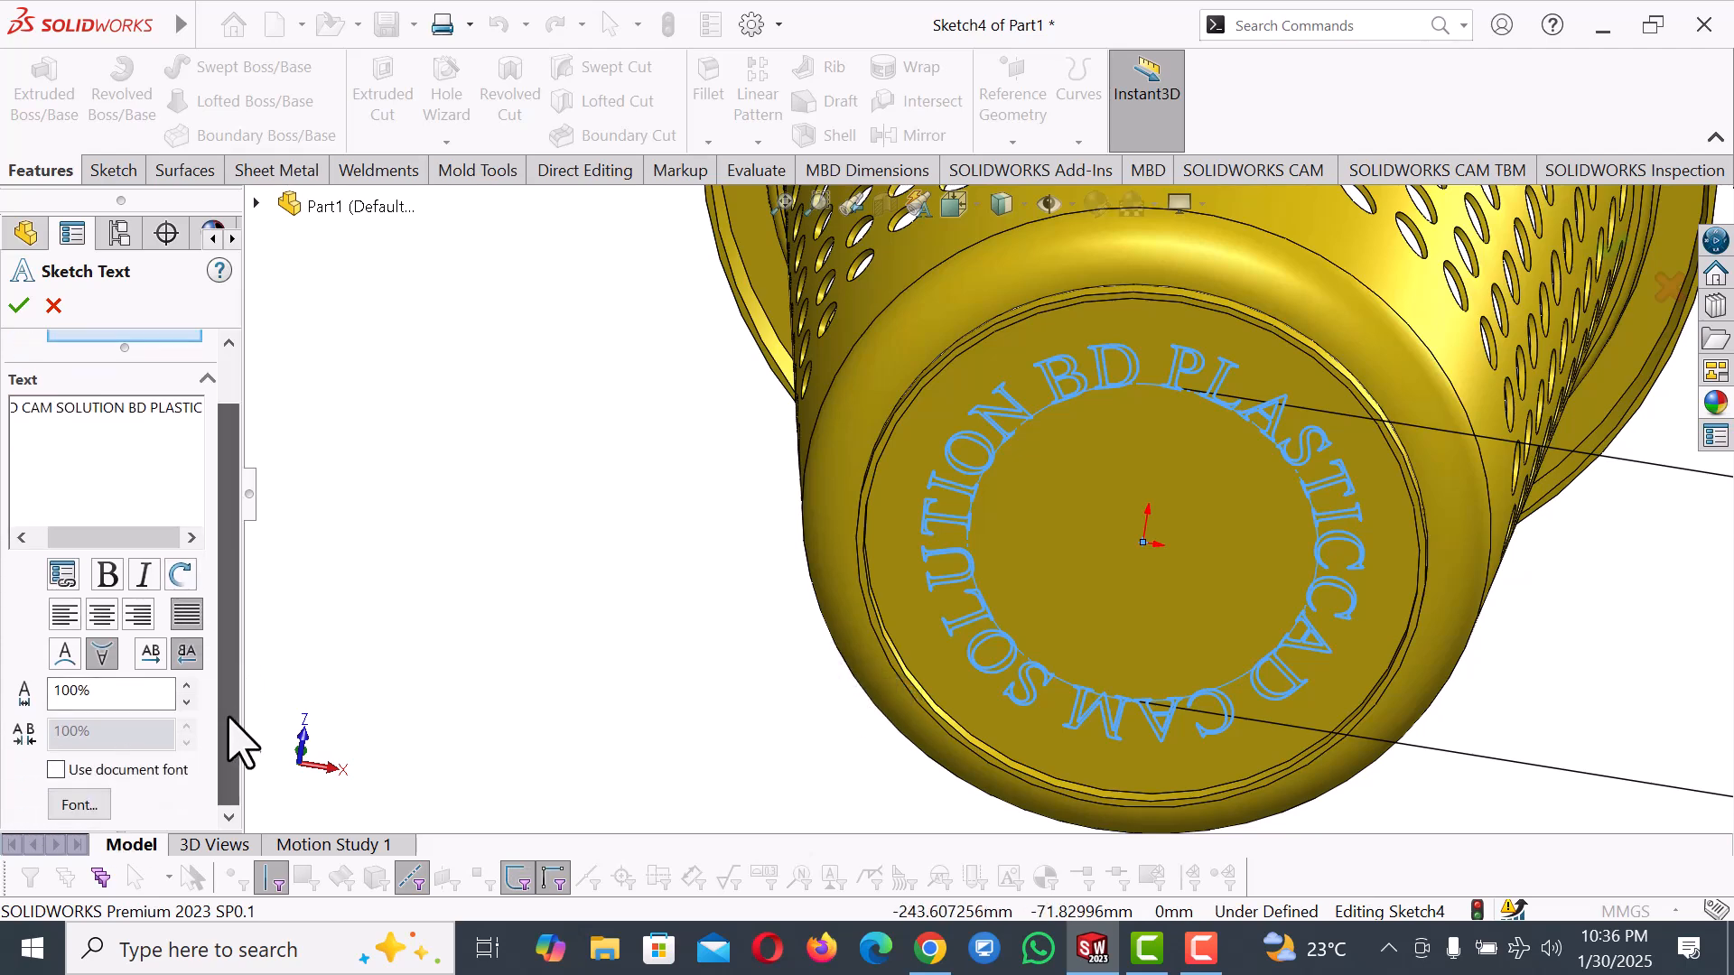
pyautogui.click(78, 803)
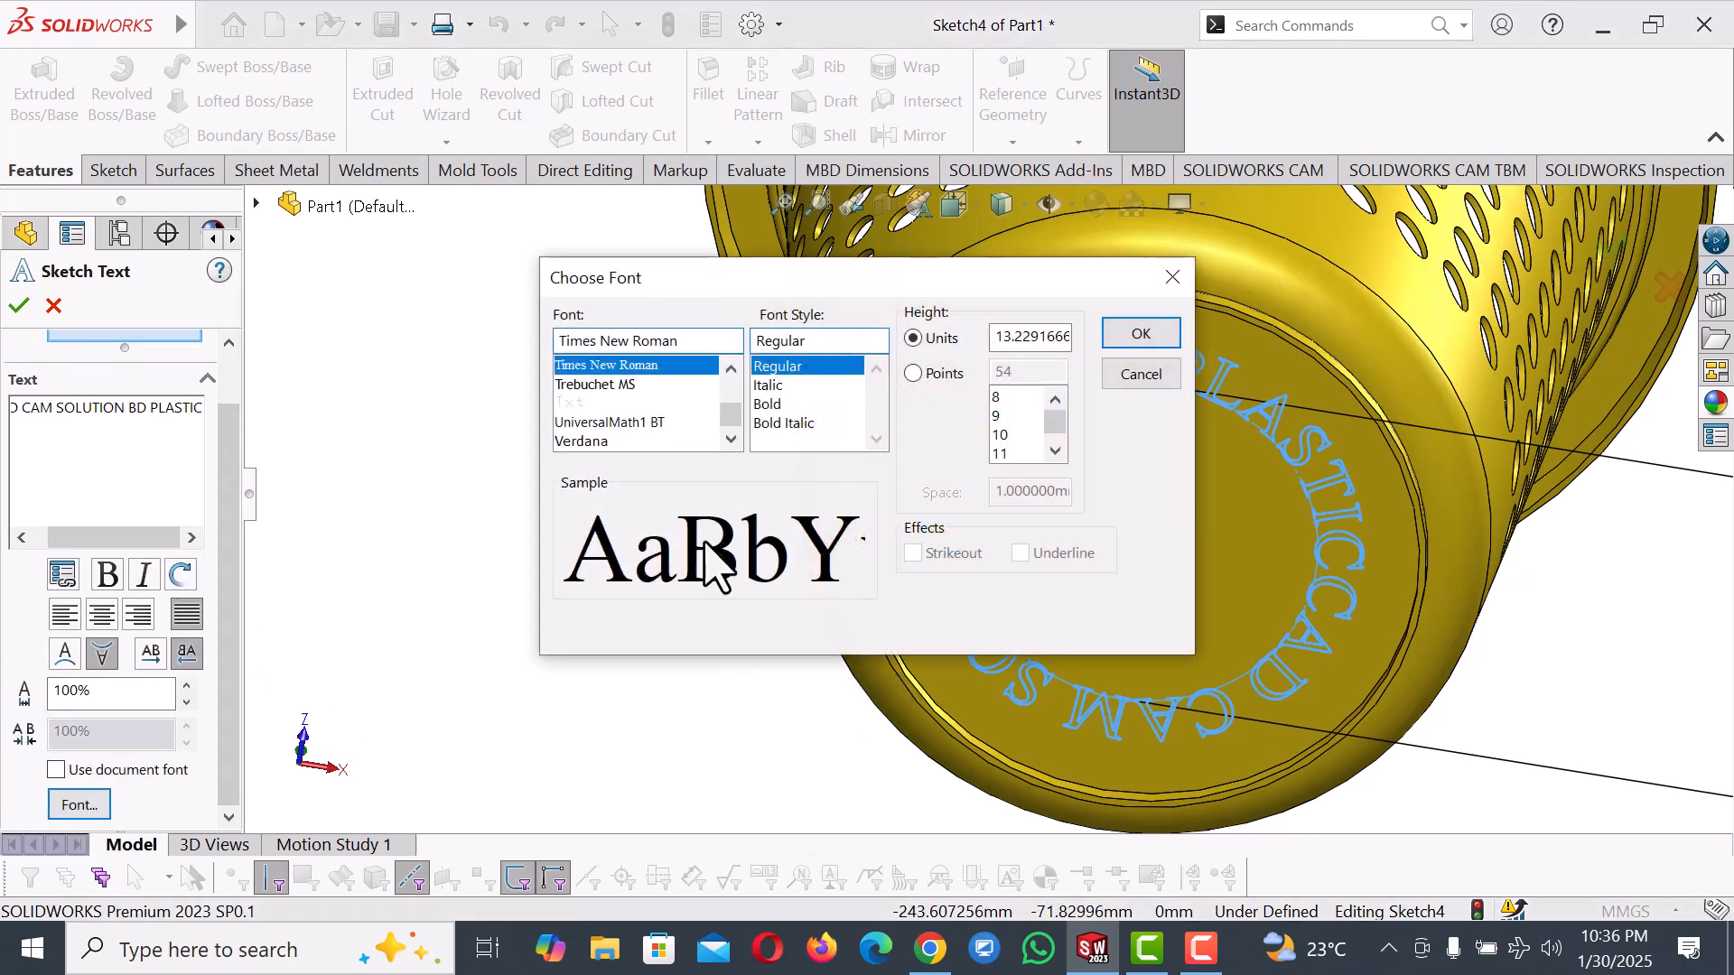
pyautogui.click(914, 373)
pyautogui.doubleClick(1025, 373)
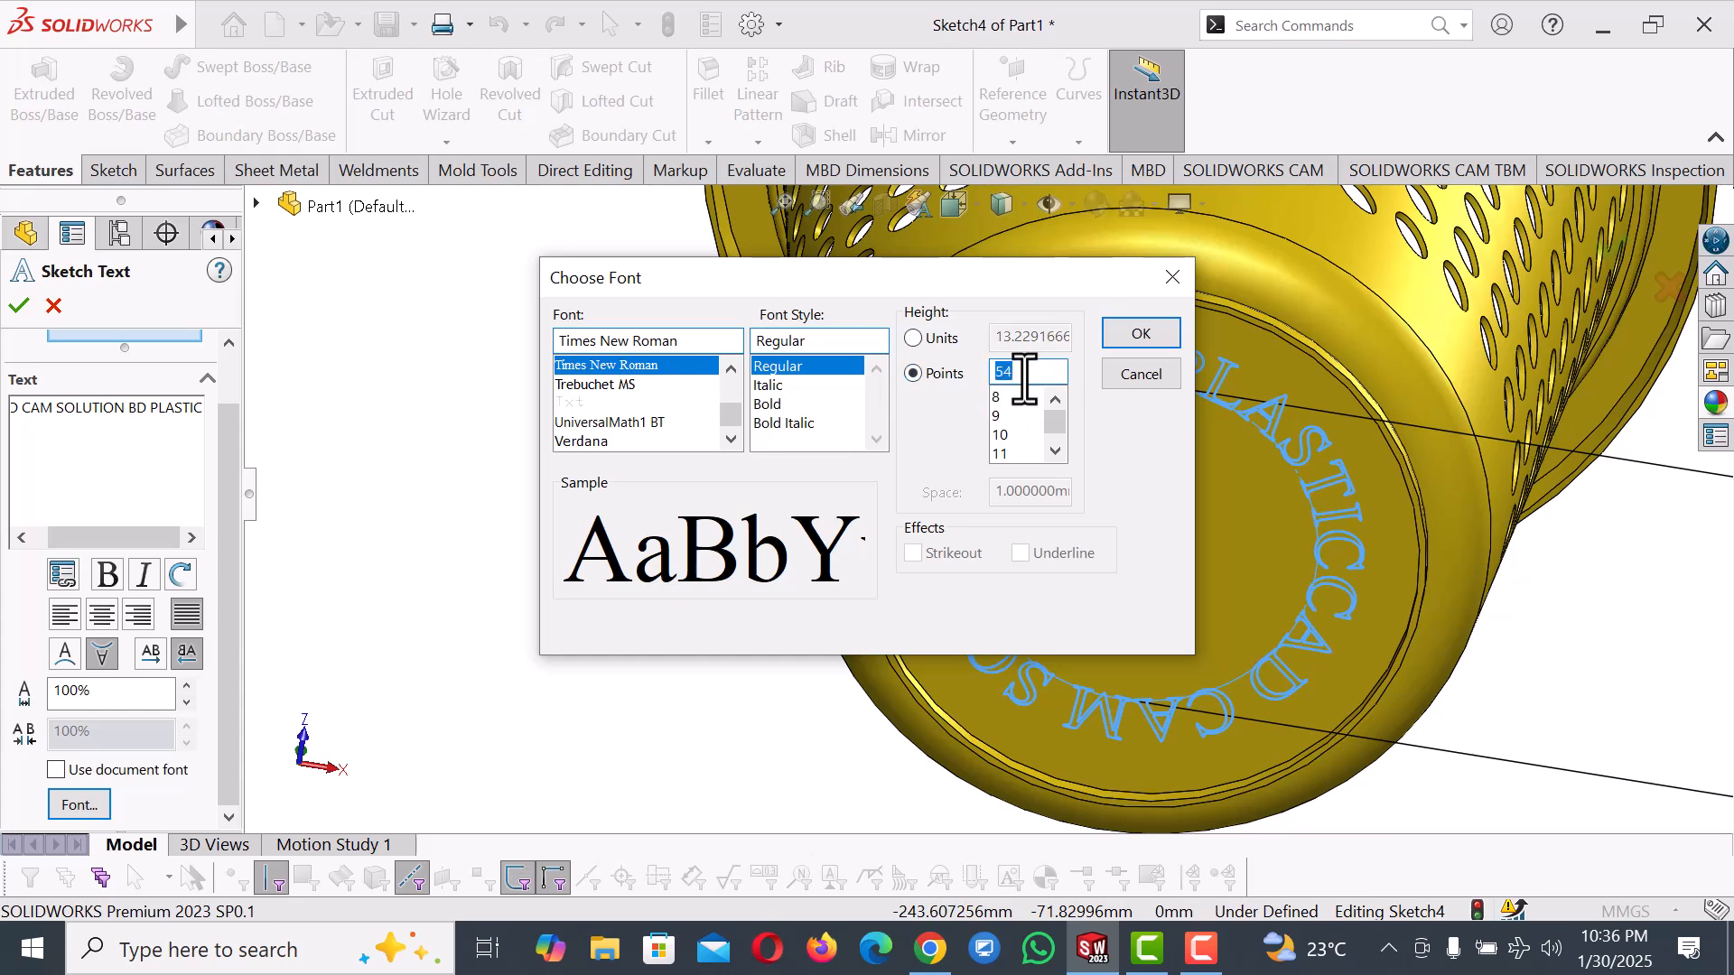
pyautogui.write('20')
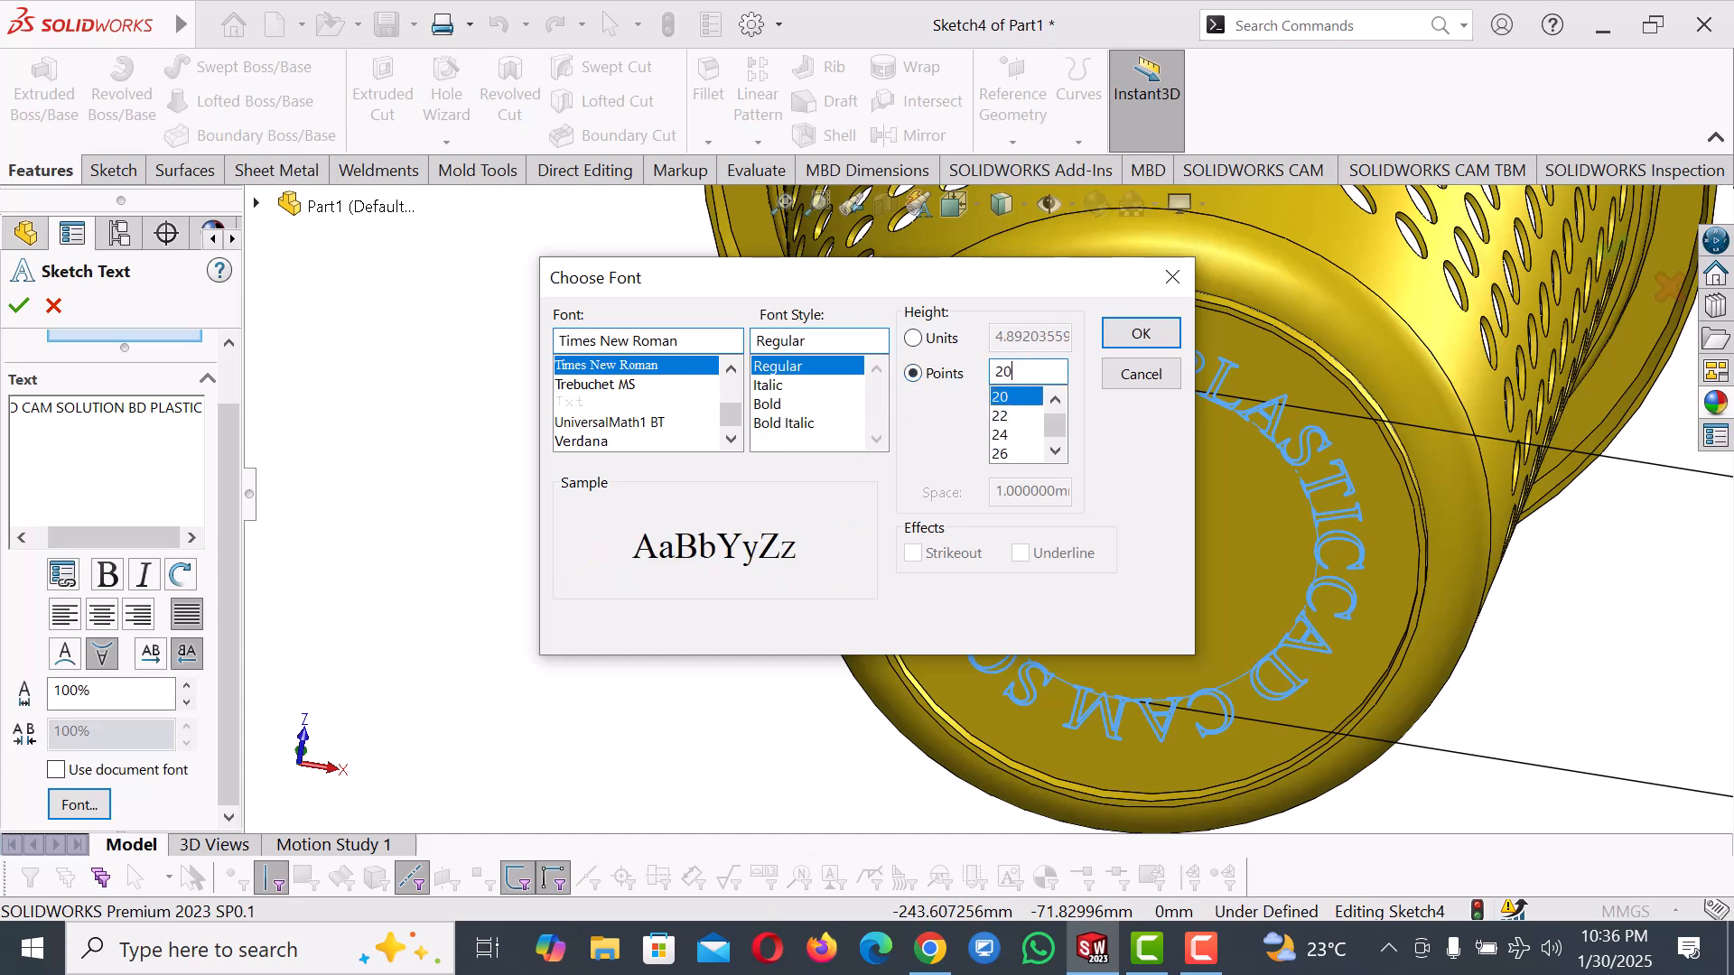
pyautogui.press('Return')
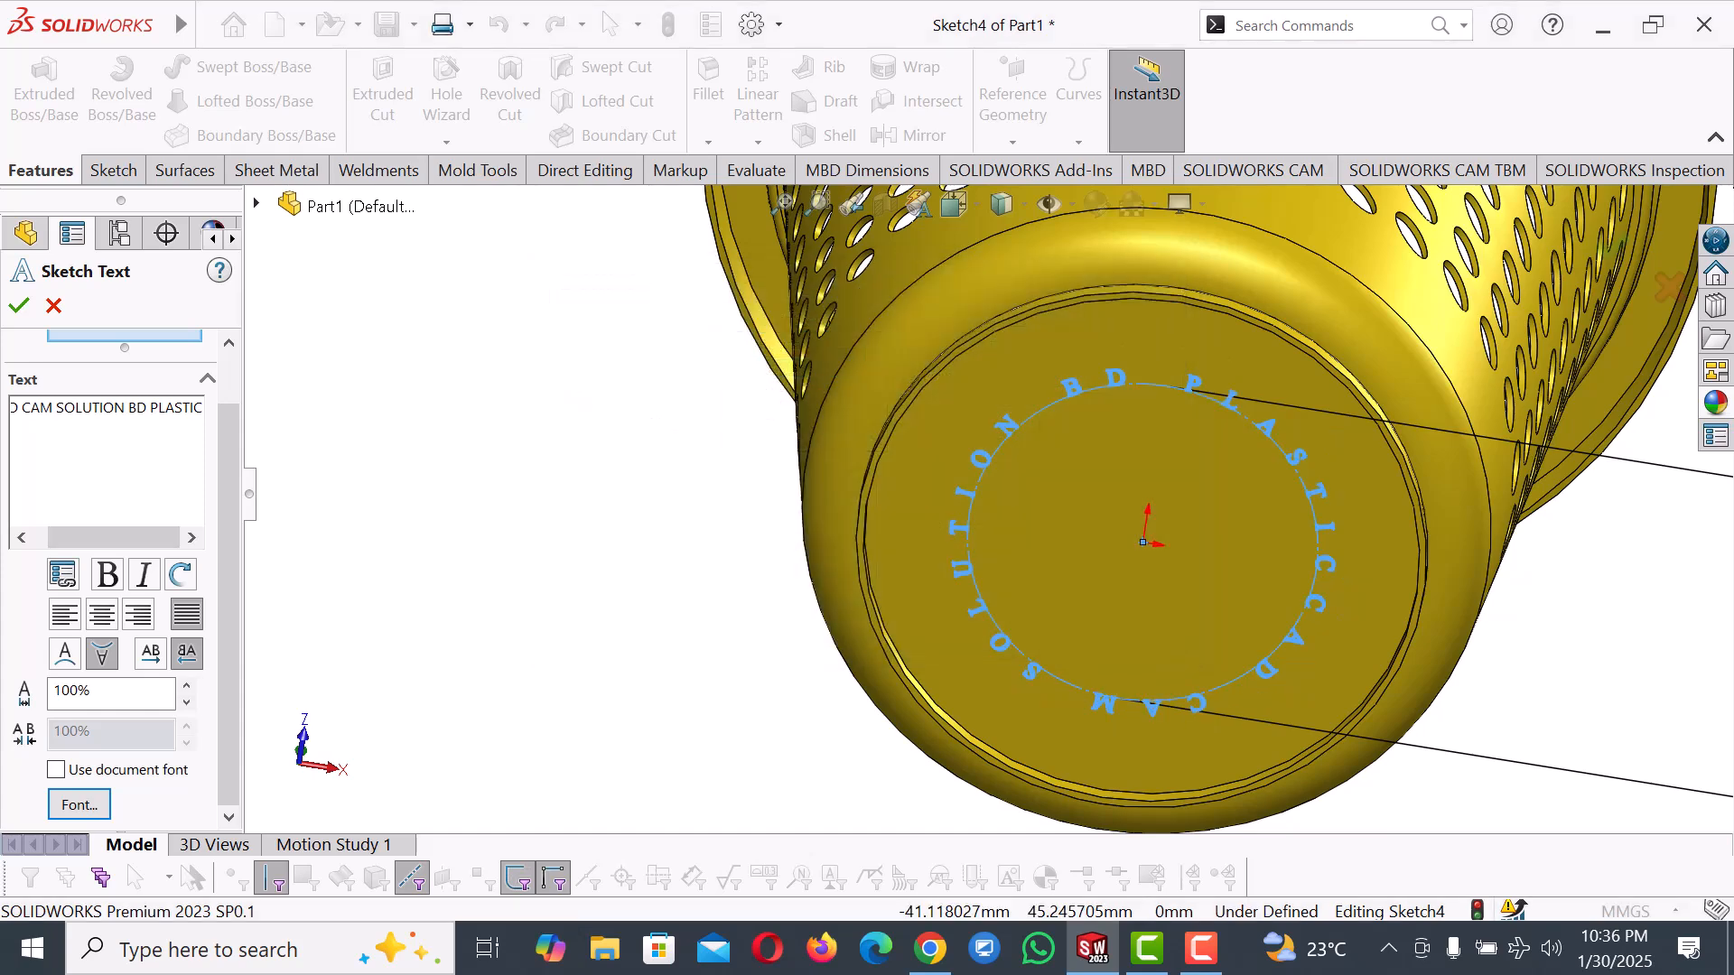
pyautogui.click(18, 305)
# Inspect the resized letters along the construction circle and try to exit the sketch.
pyautogui.scroll(5, 1174, 722)
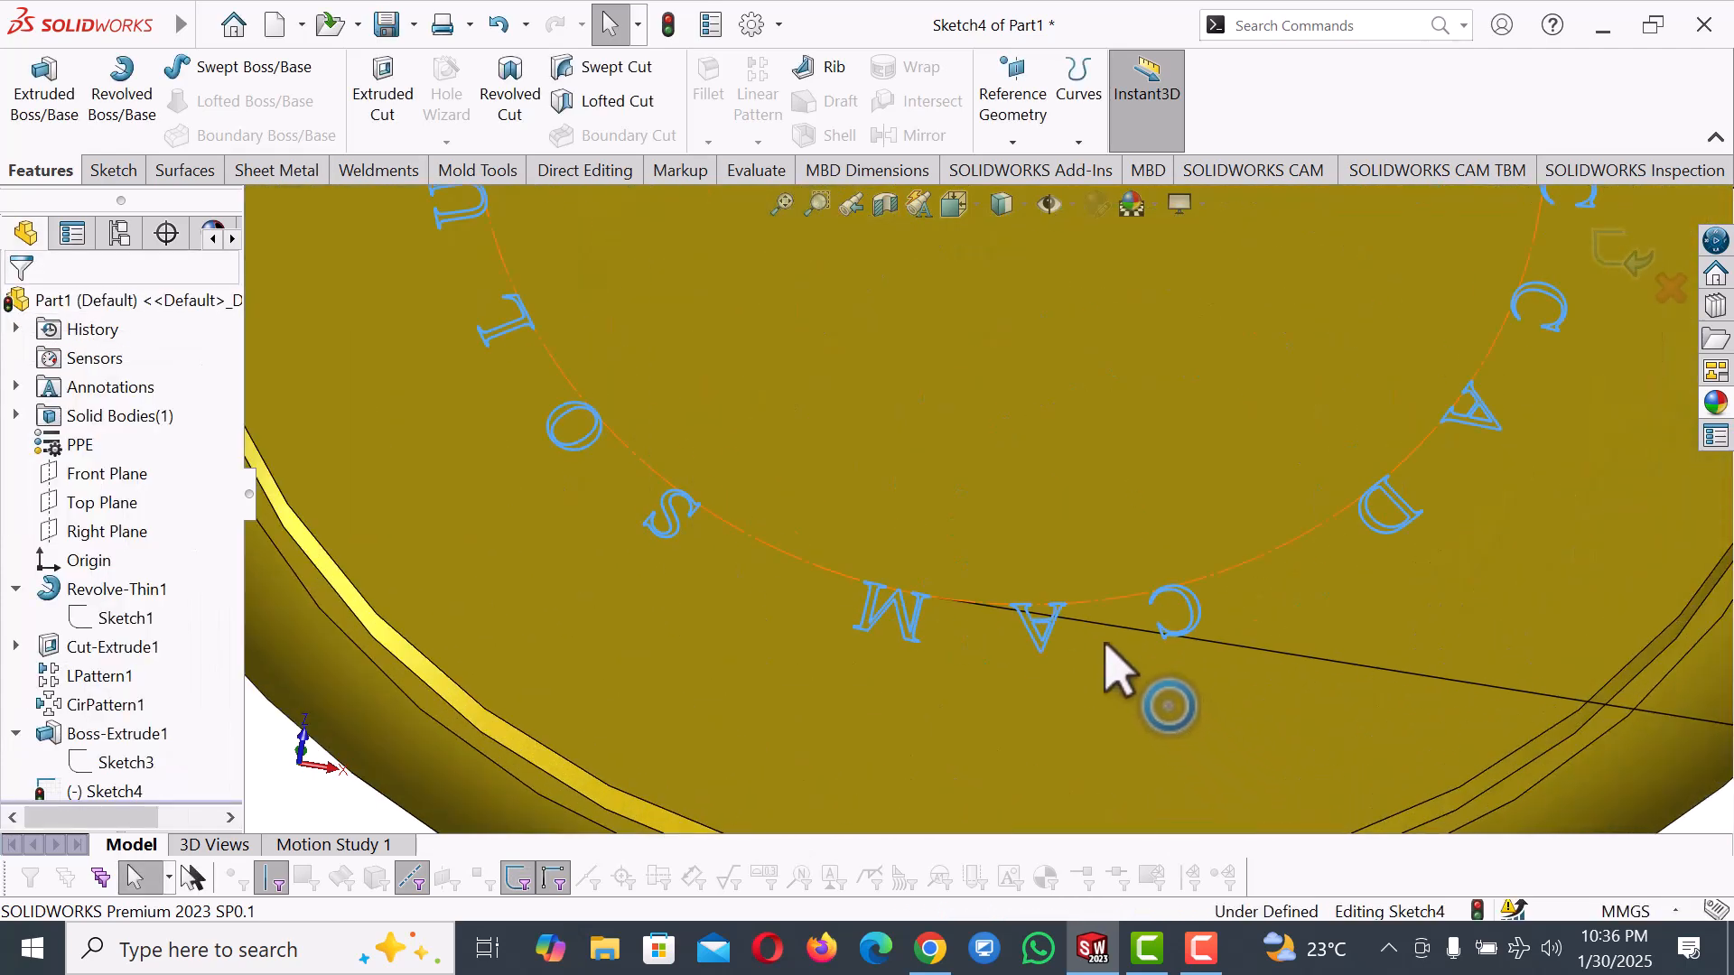
pyautogui.scroll(-2, 1093, 637)
pyautogui.scroll(-5, 1093, 637)
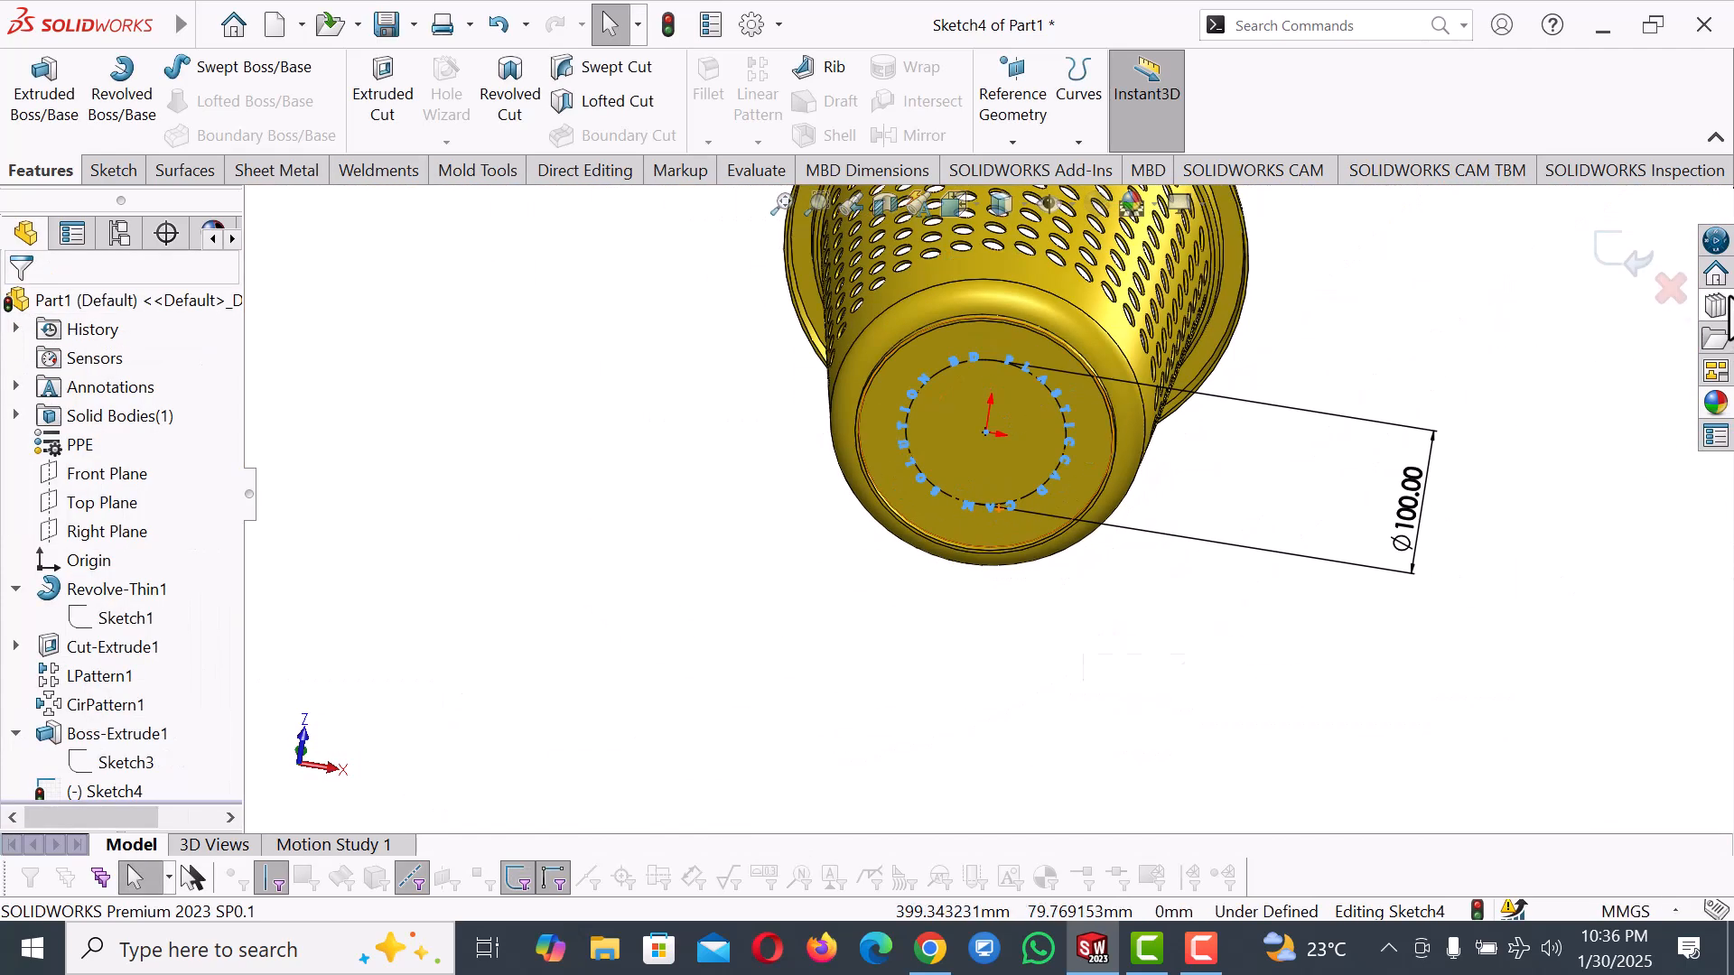
pyautogui.click(1624, 260)
pyautogui.click(1030, 470)
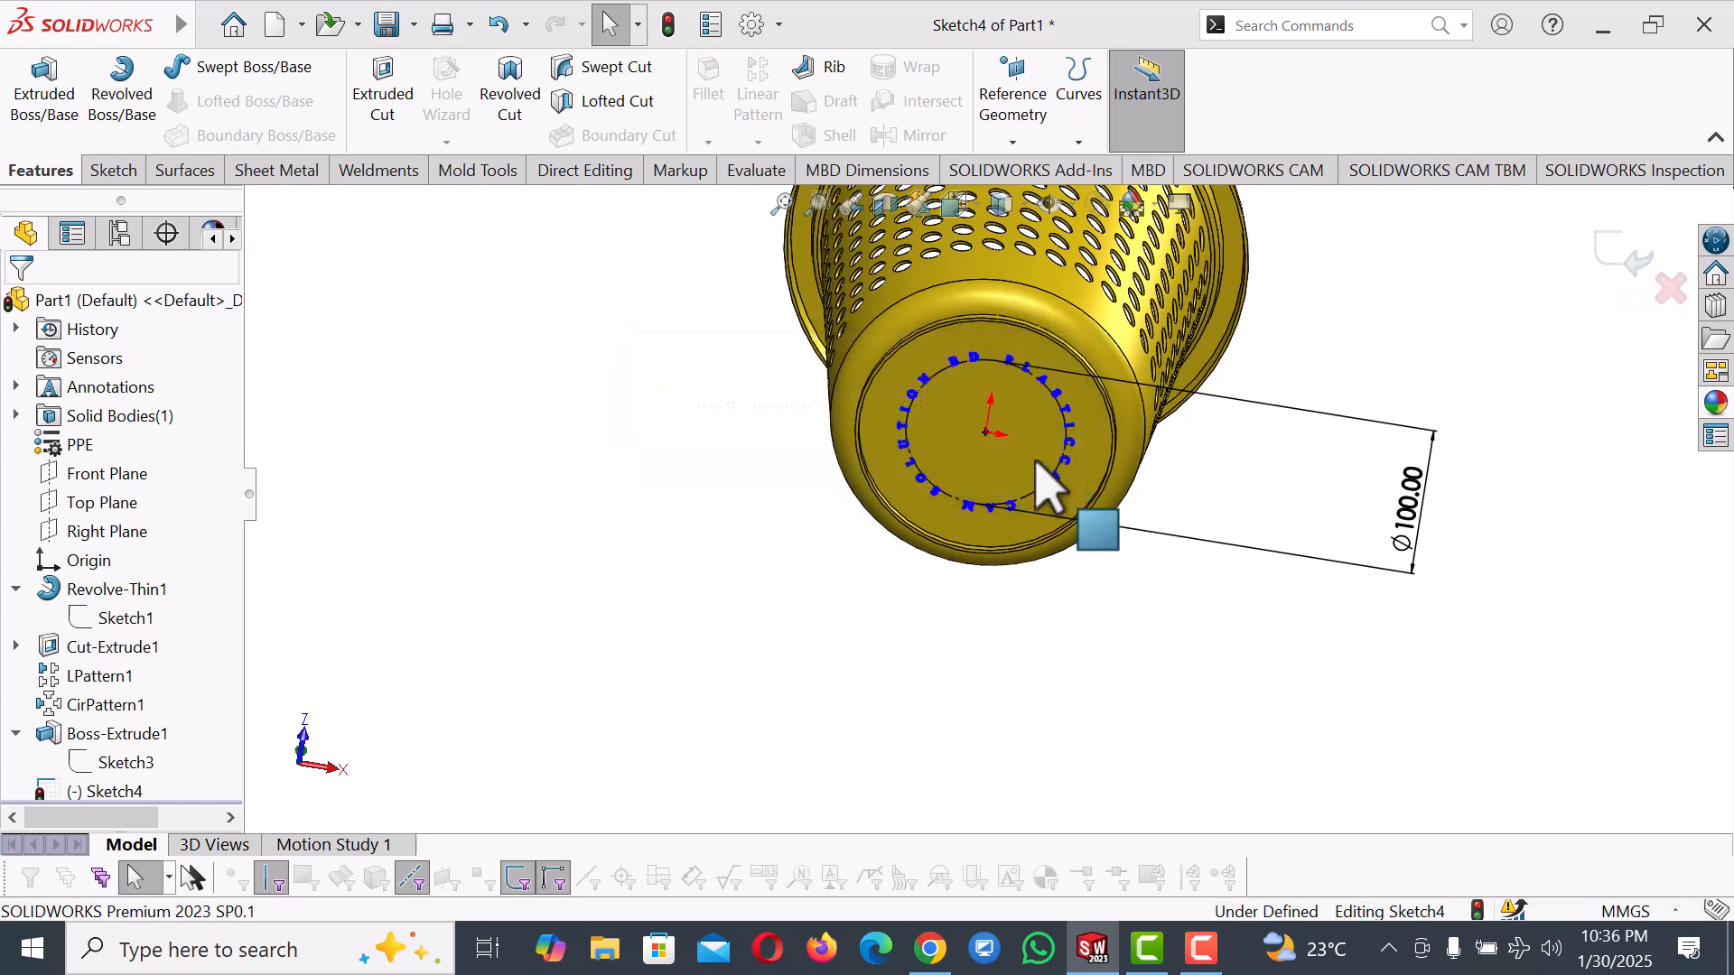
# Delete Sketch4 with the circular lettering from the part.
pyautogui.scroll(3, 1066, 470)
pyautogui.scroll(2, 1071, 470)
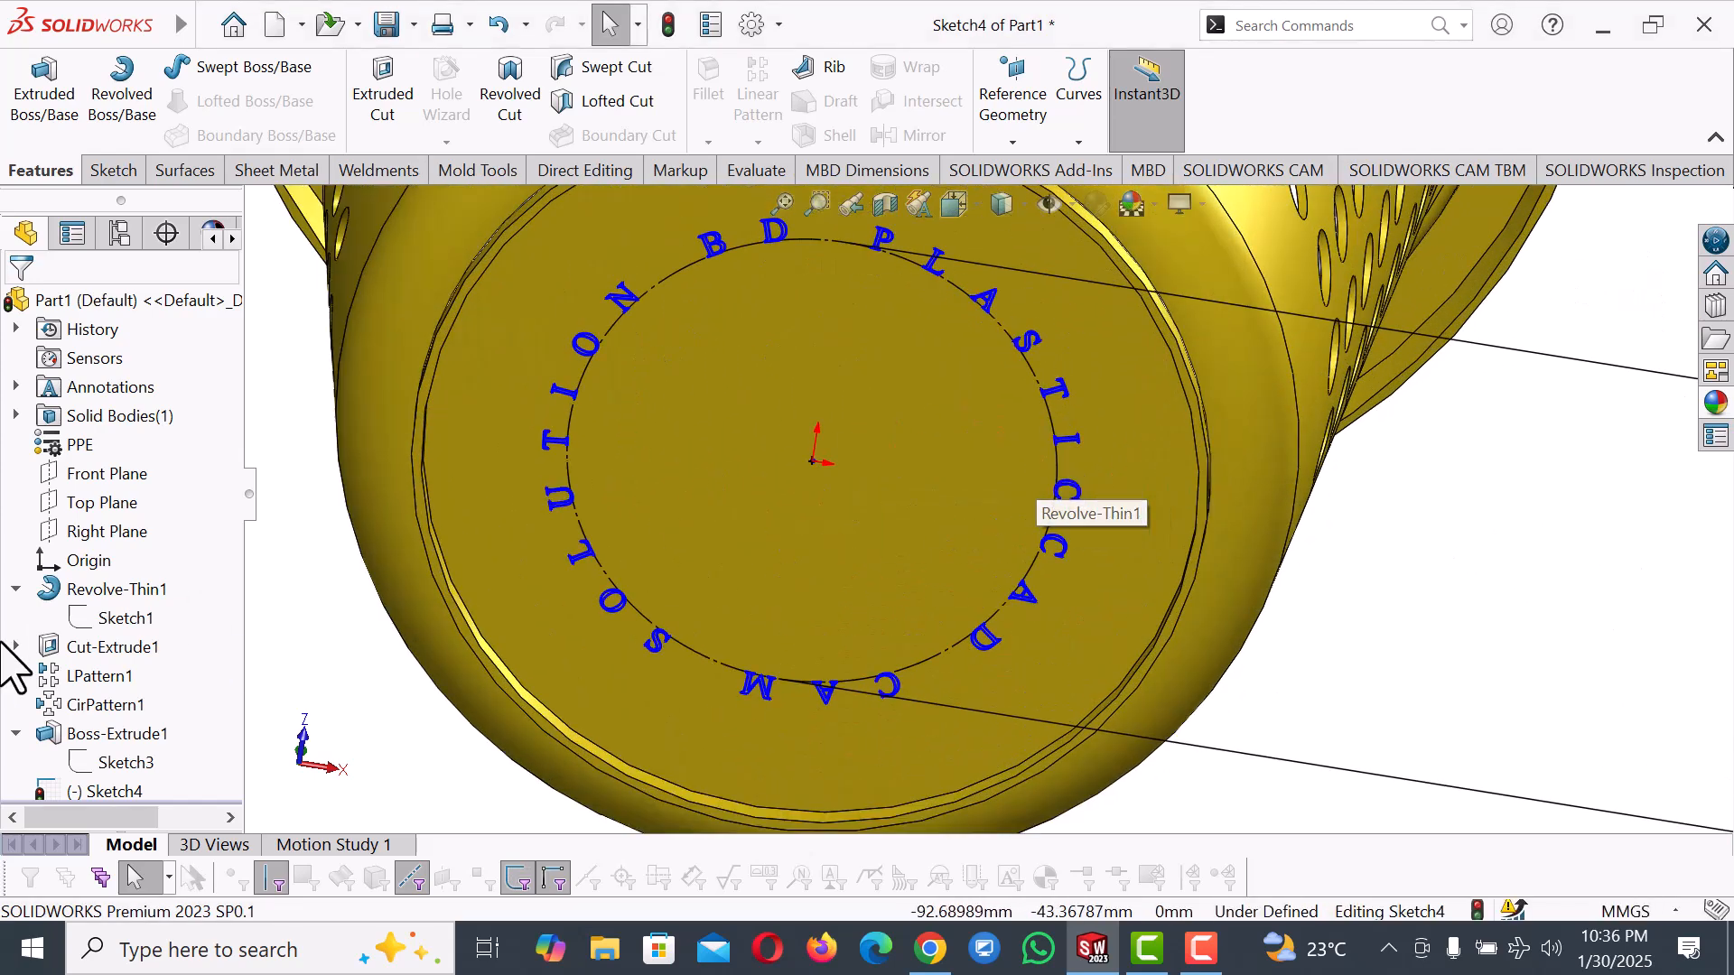
pyautogui.rightClick(80, 792)
pyautogui.click(144, 660)
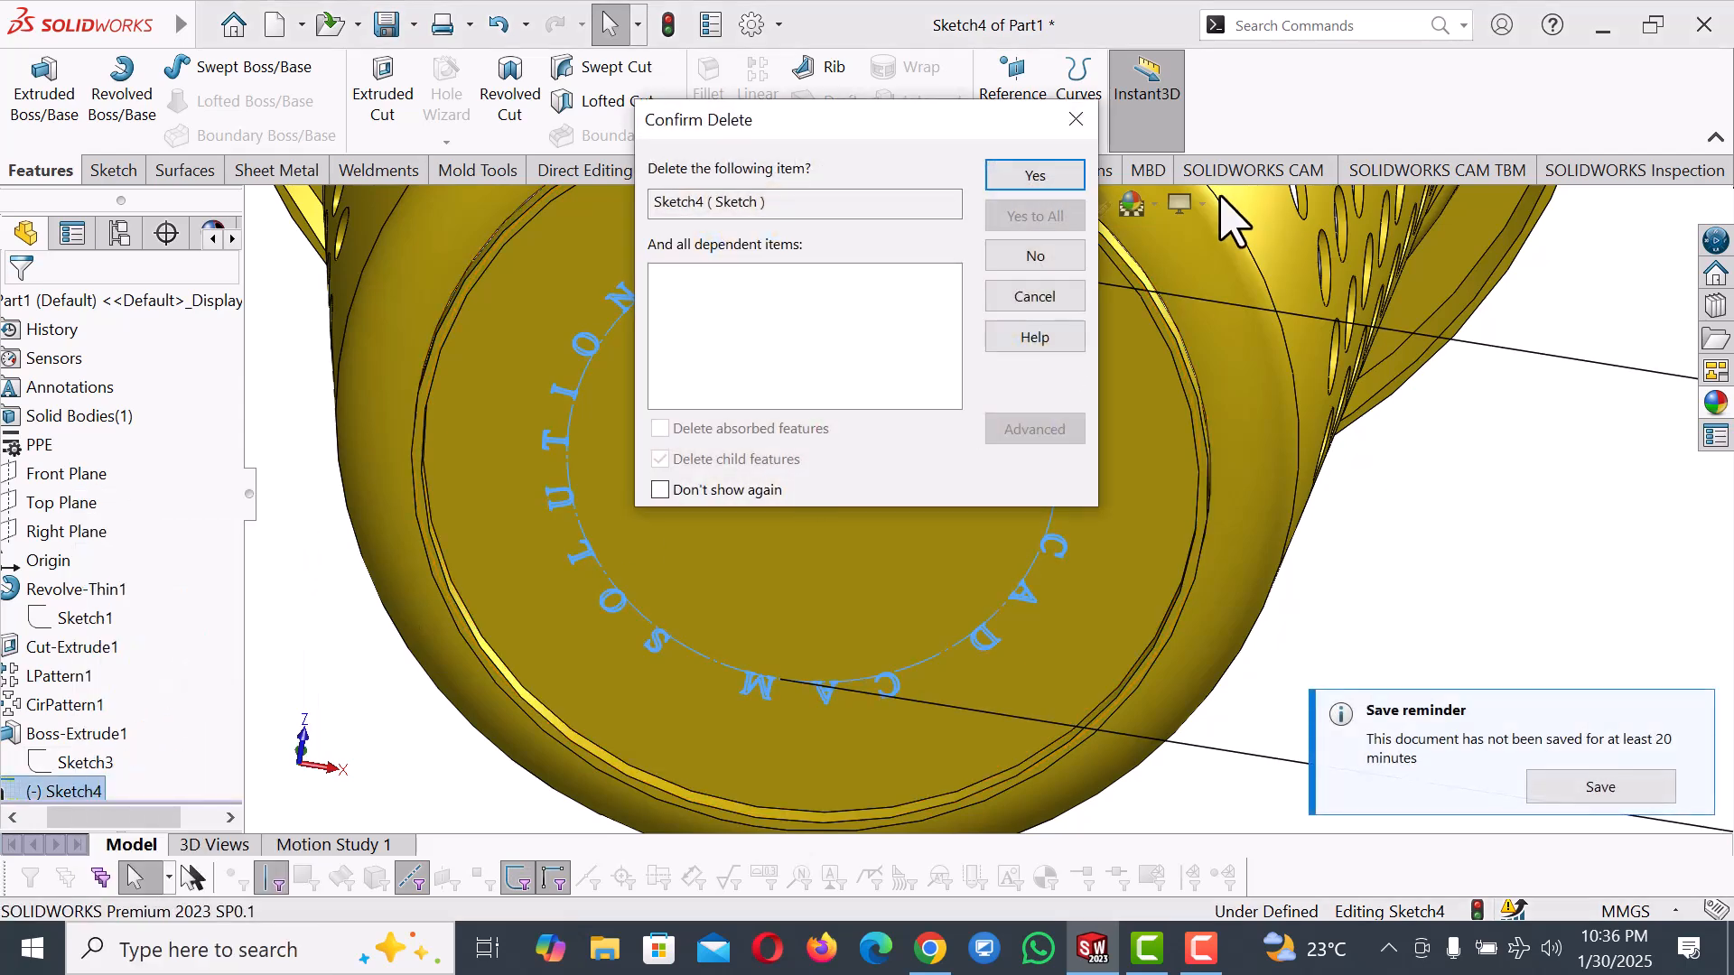
pyautogui.click(1035, 177)
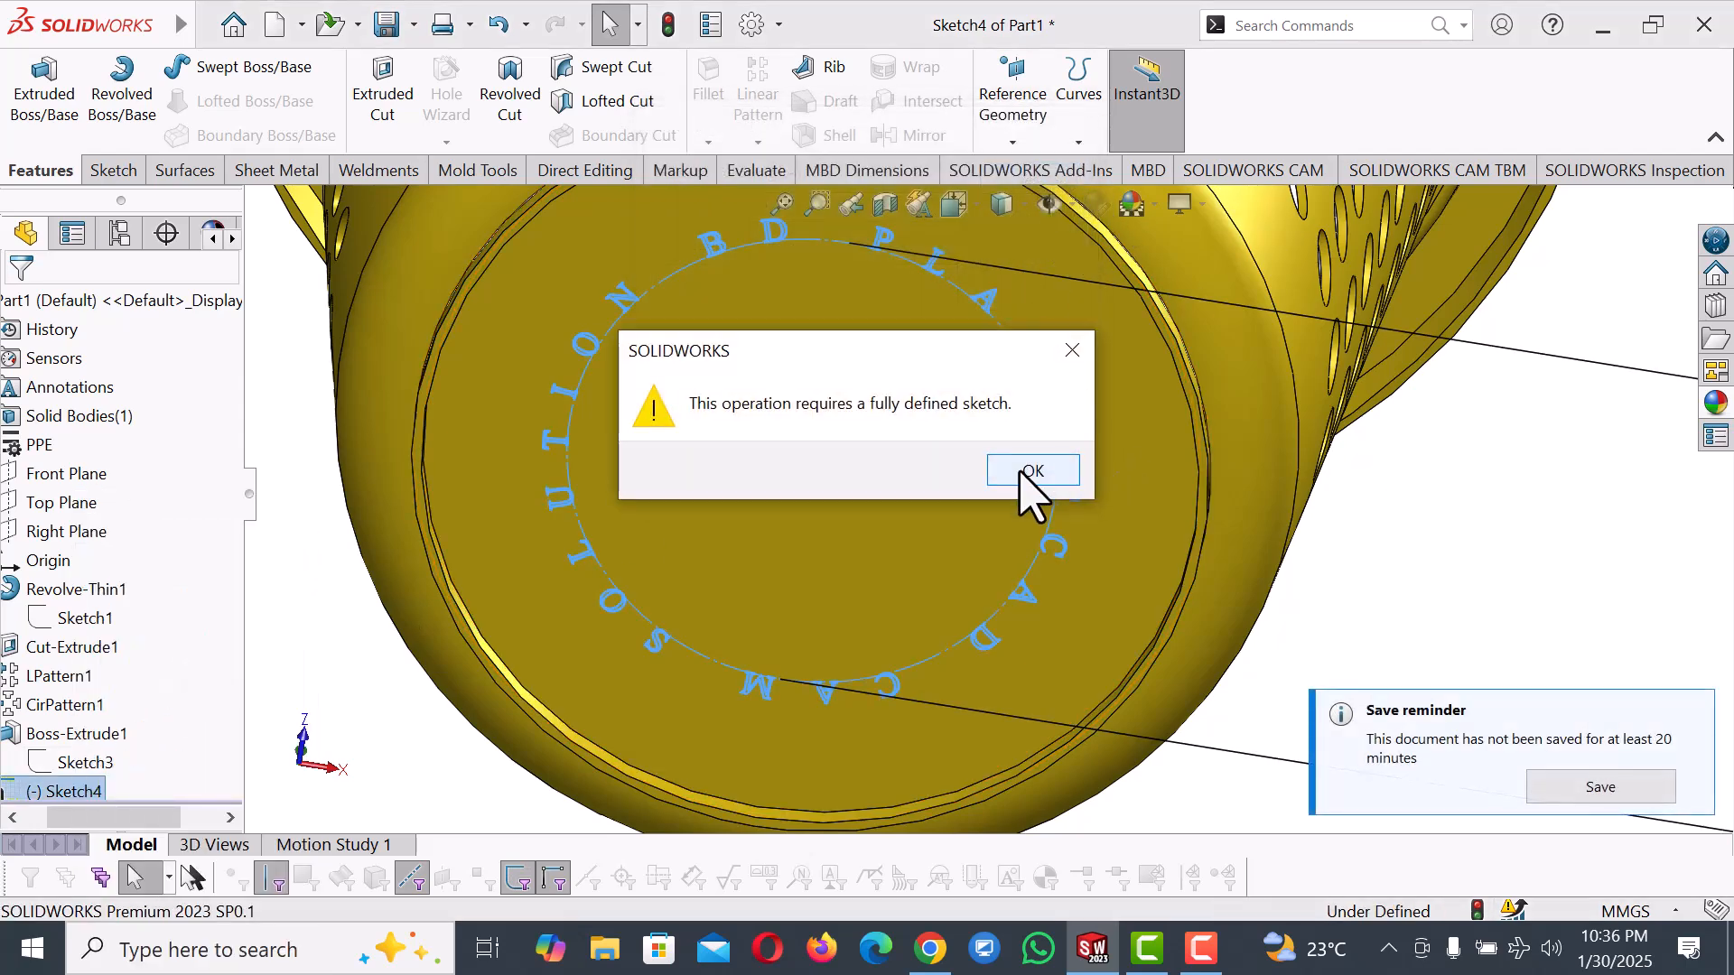
pyautogui.click(1027, 472)
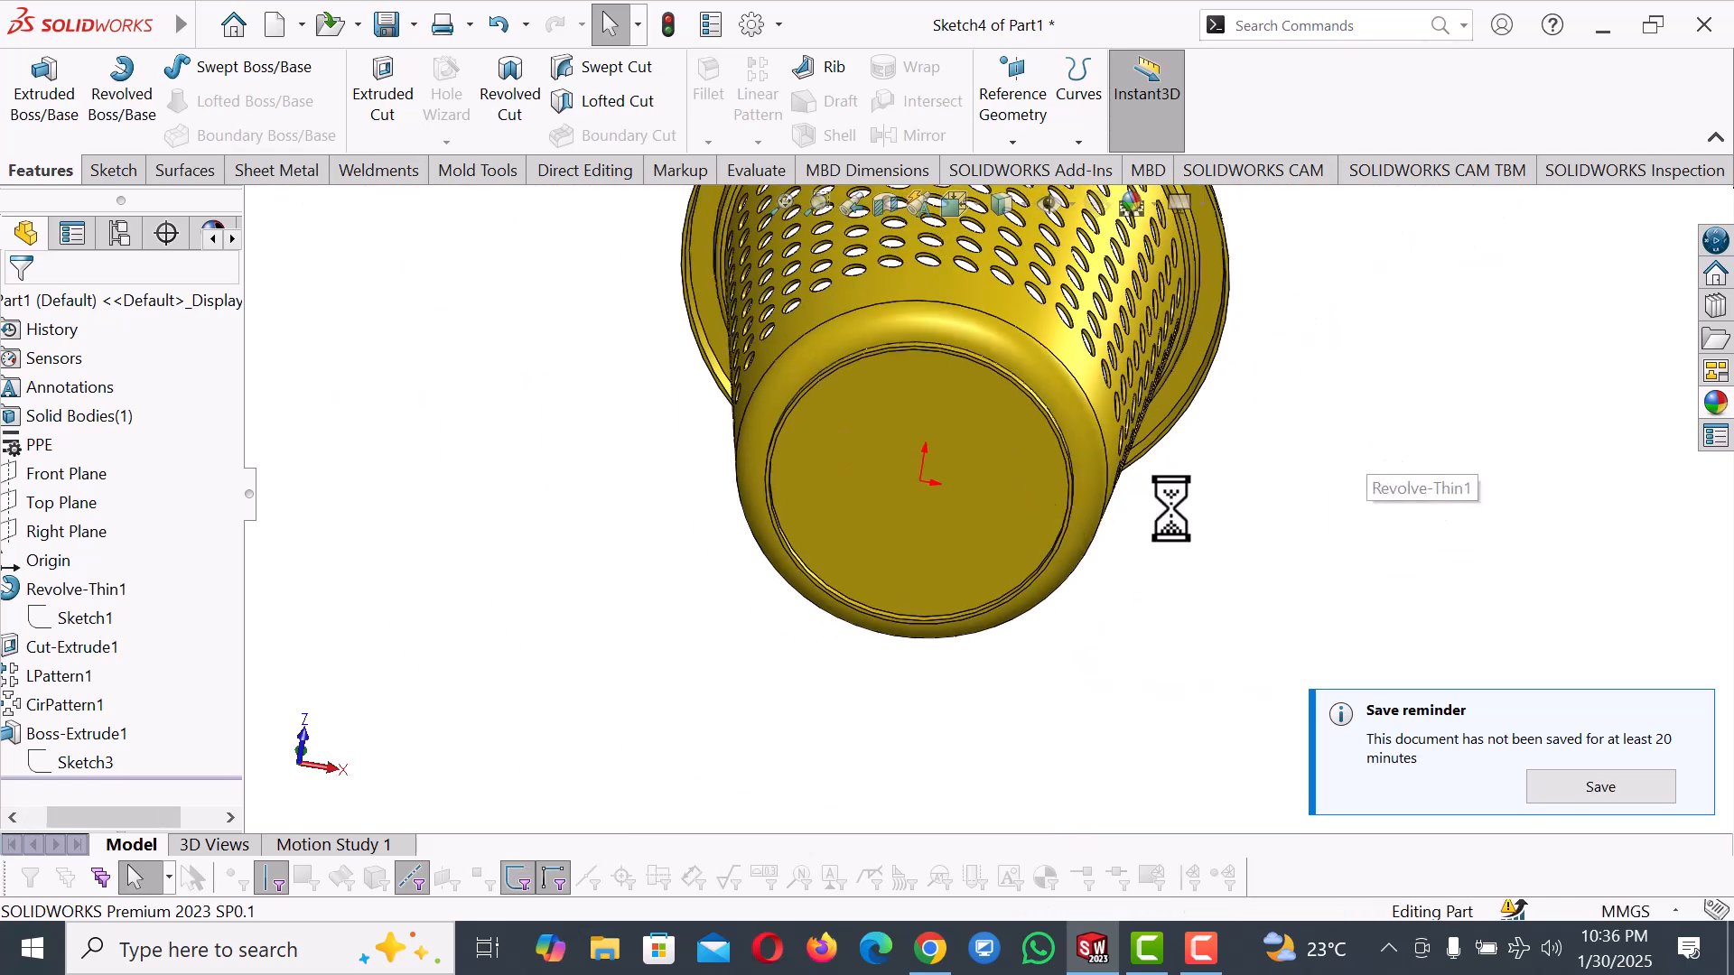
pyautogui.click(1084, 343)
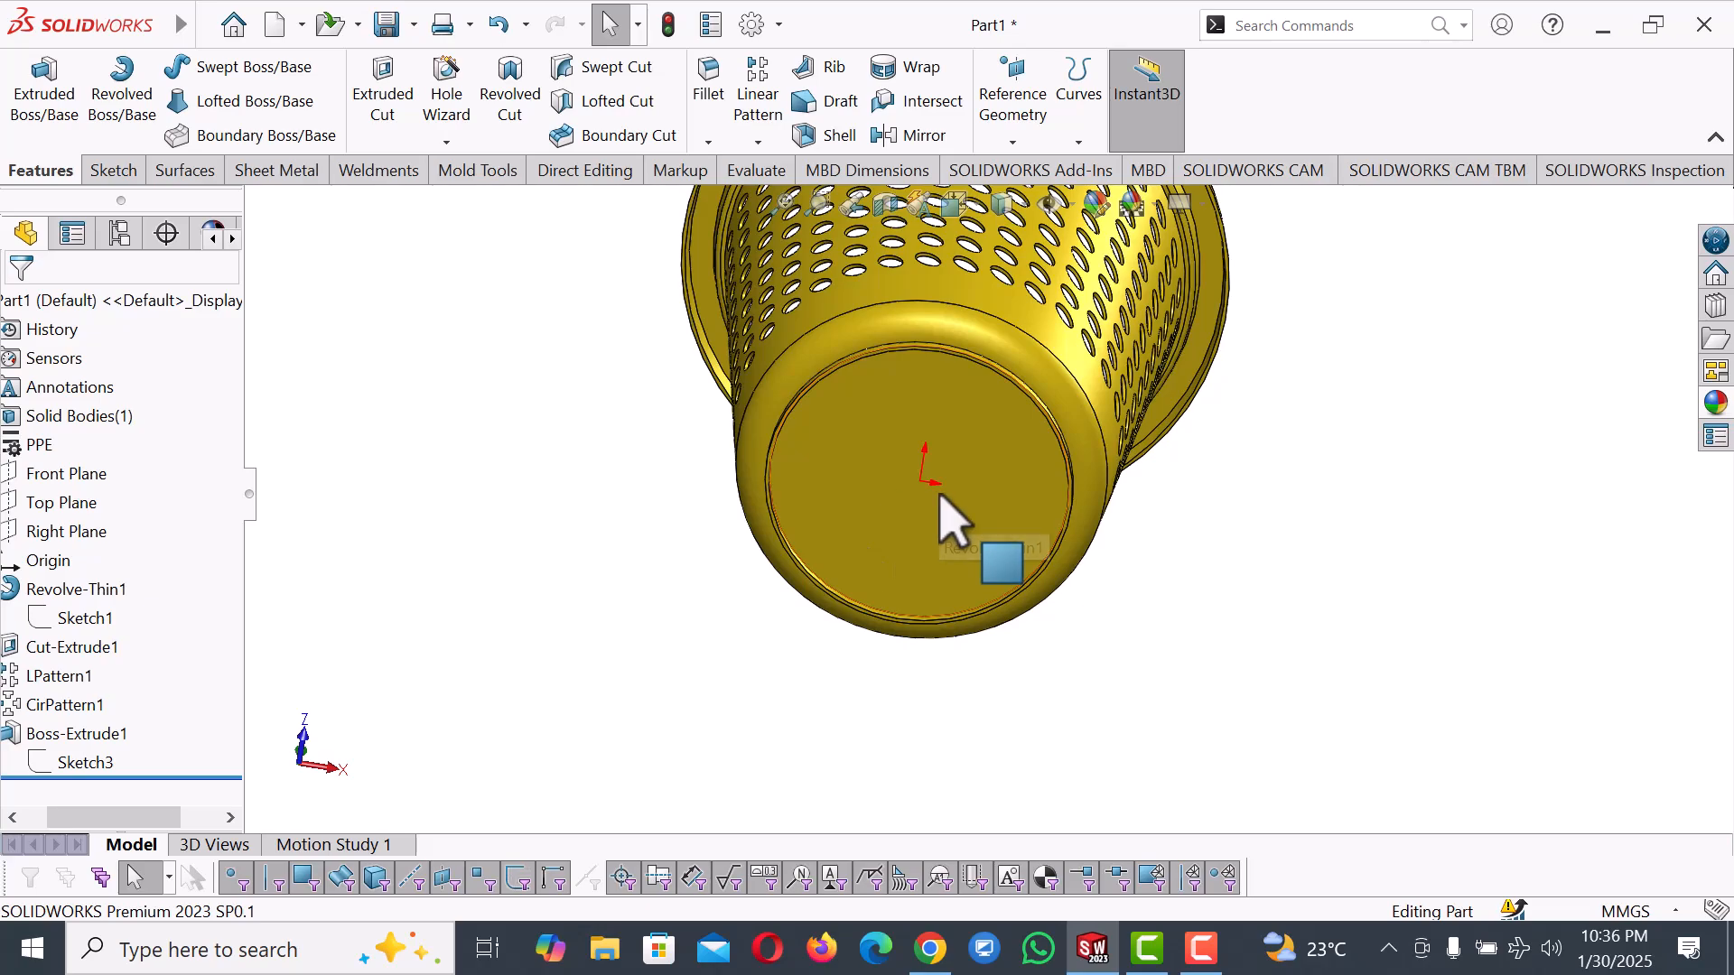
# Select the flat circular face on the bucket's underside and start a new sketch on it.
pyautogui.press('space')
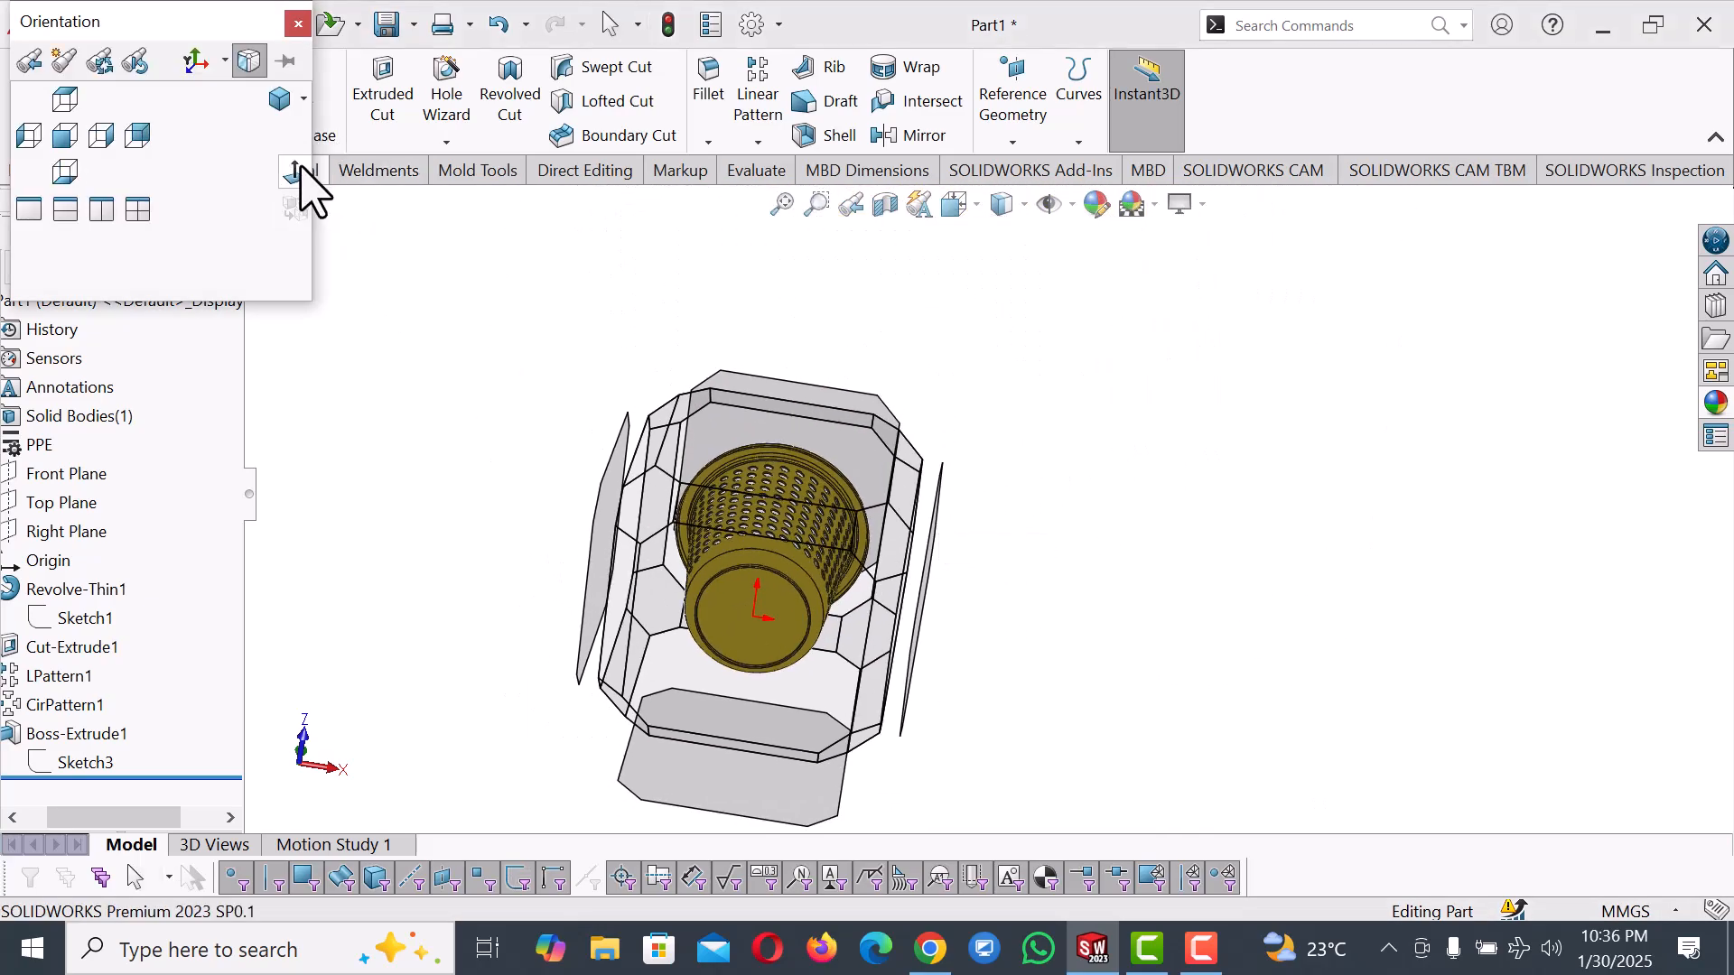
pyautogui.click(298, 173)
pyautogui.moveTo(474, 497); pyautogui.dragTo(940, 522, button='right')
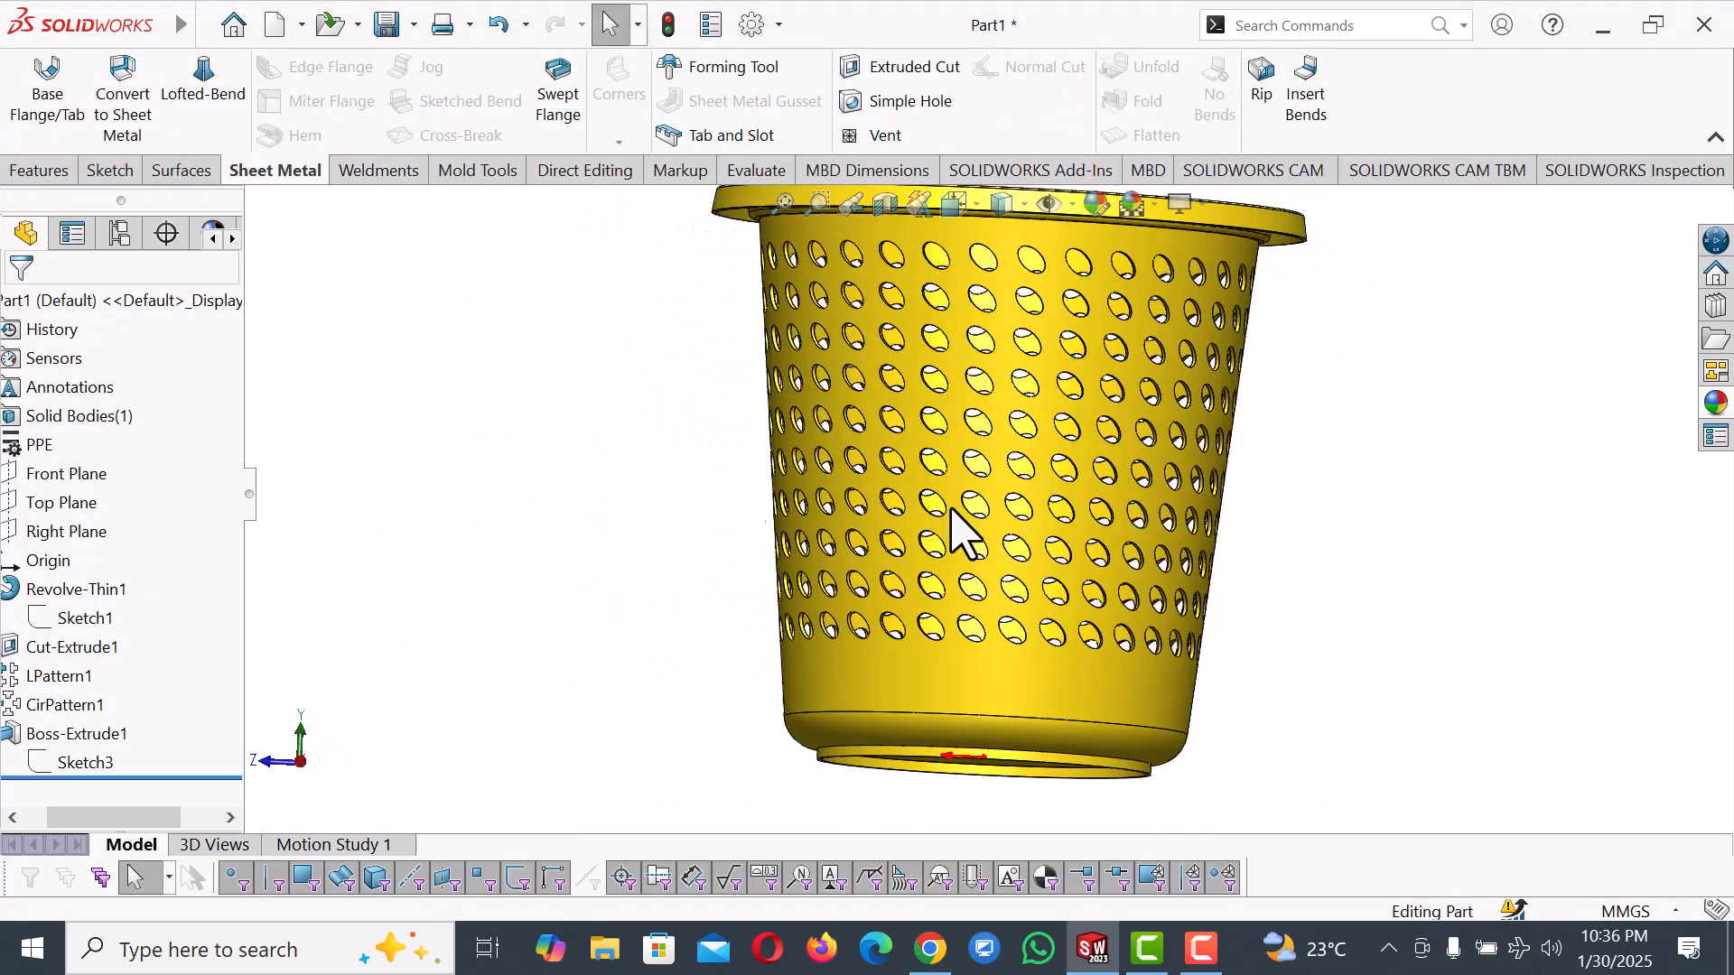
pyautogui.moveTo(1373, 460); pyautogui.dragTo(1336, 256, button='middle')
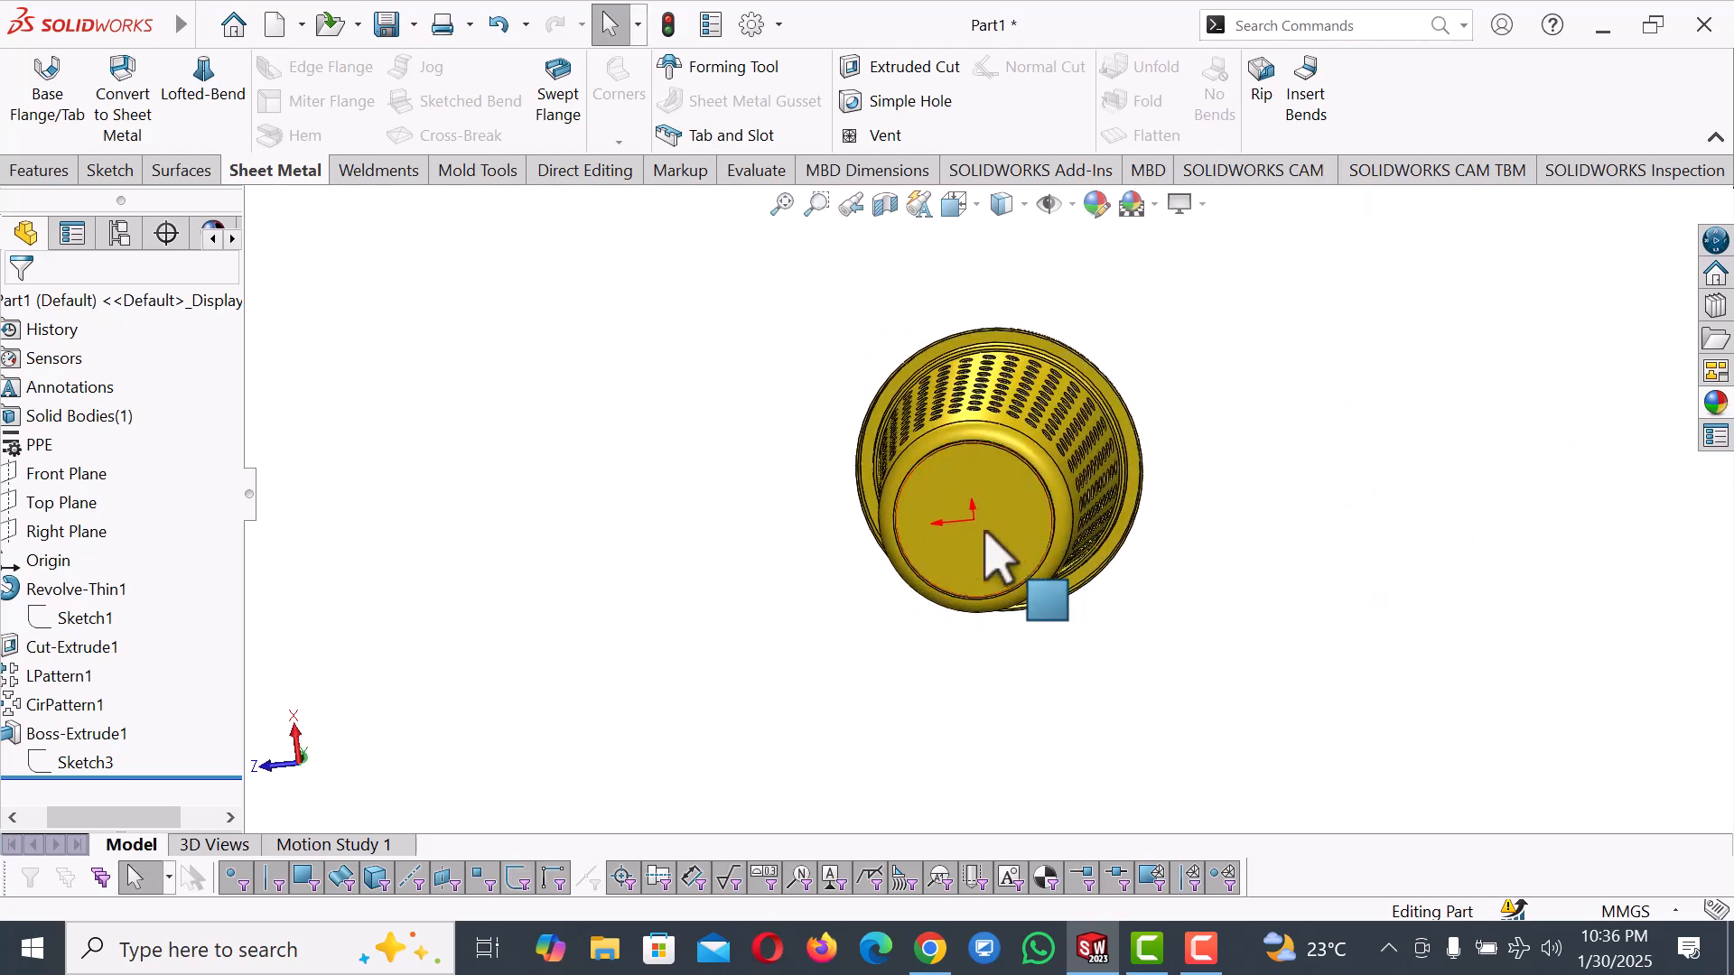
pyautogui.press('space')
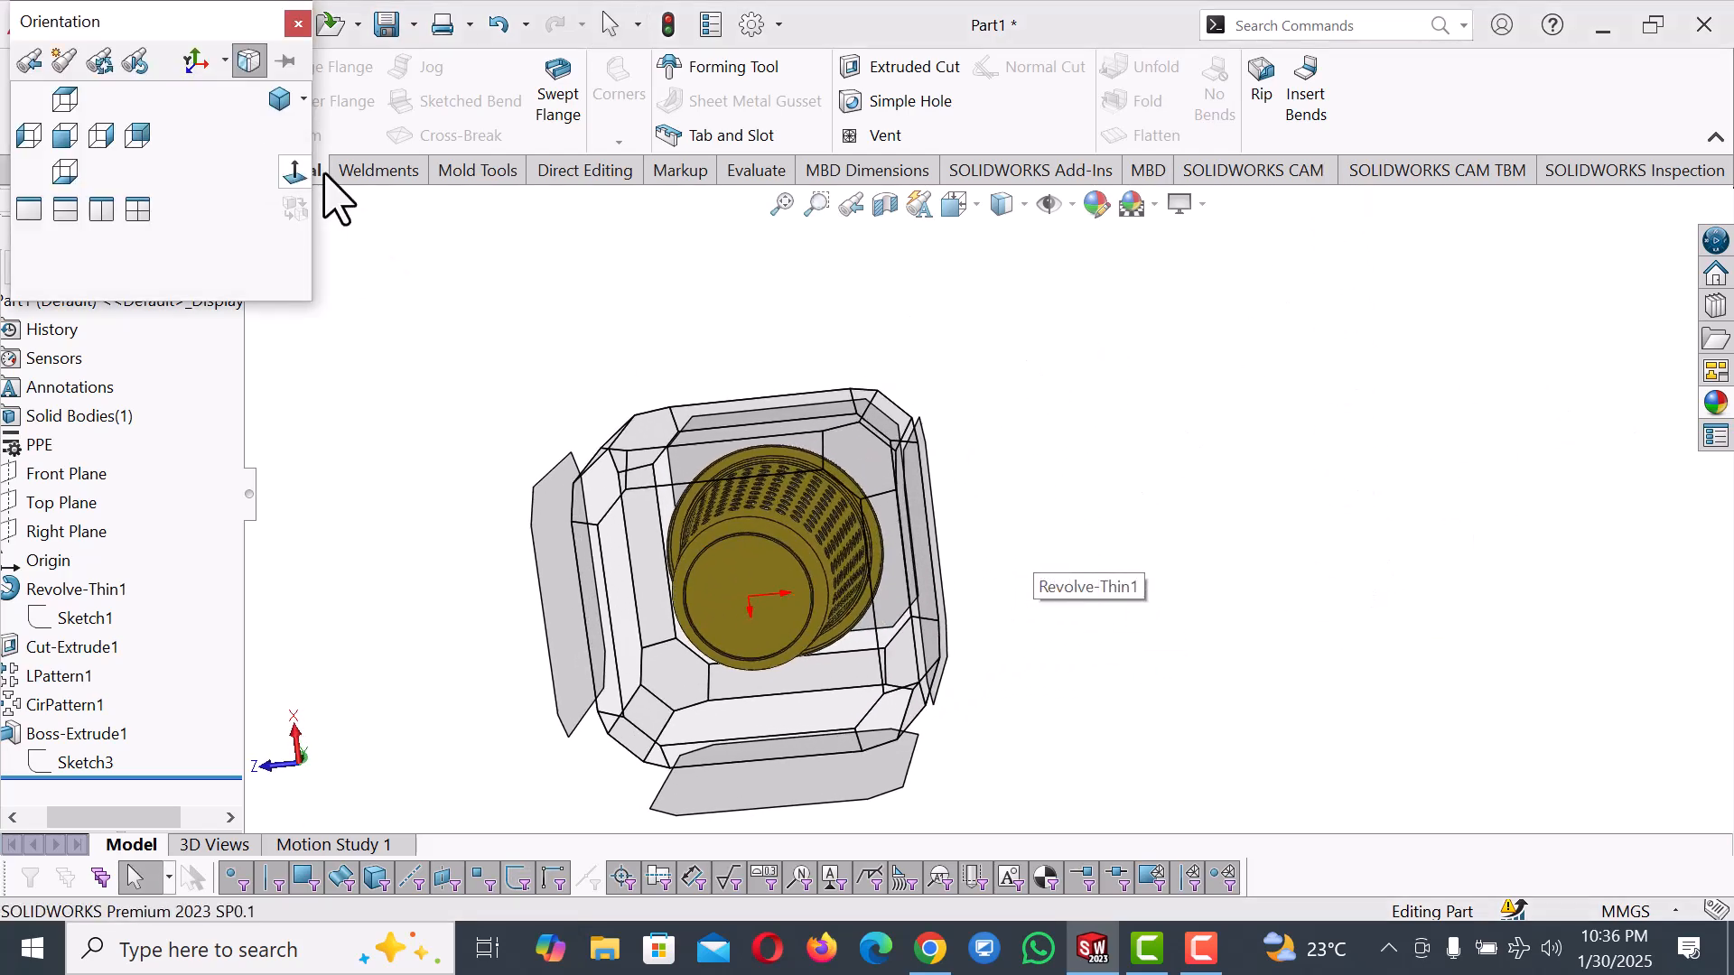
pyautogui.click(298, 175)
pyautogui.moveTo(569, 456); pyautogui.dragTo(1075, 531, button='right')
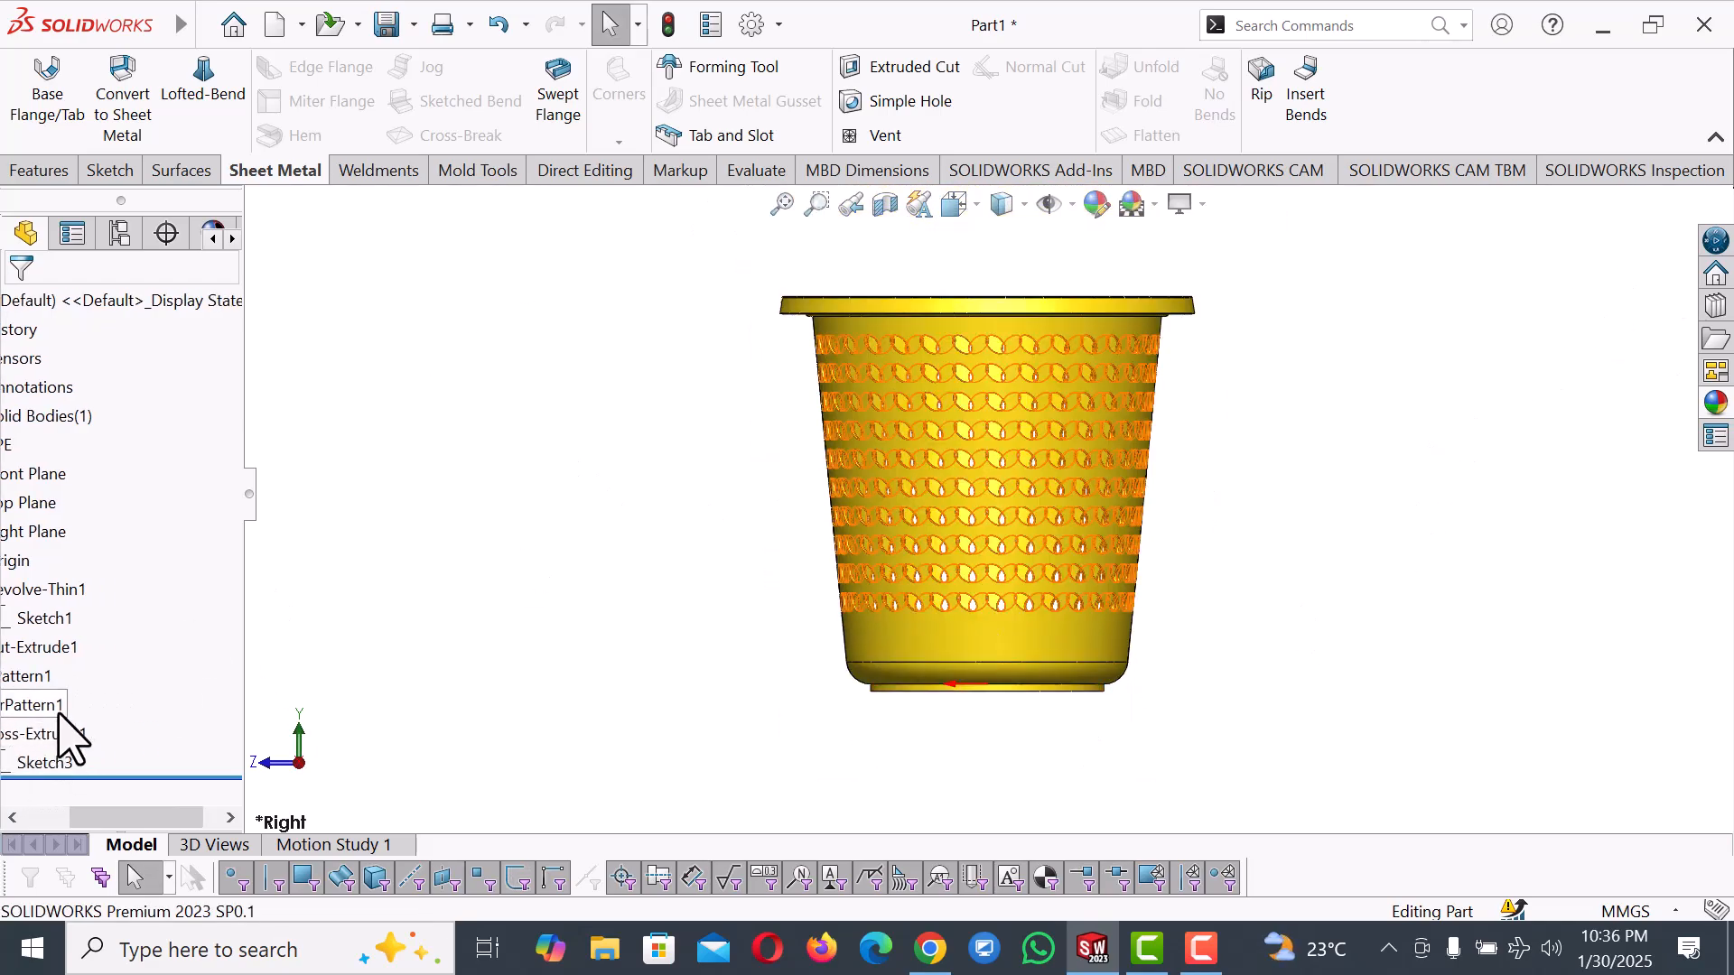
pyautogui.click(16, 734)
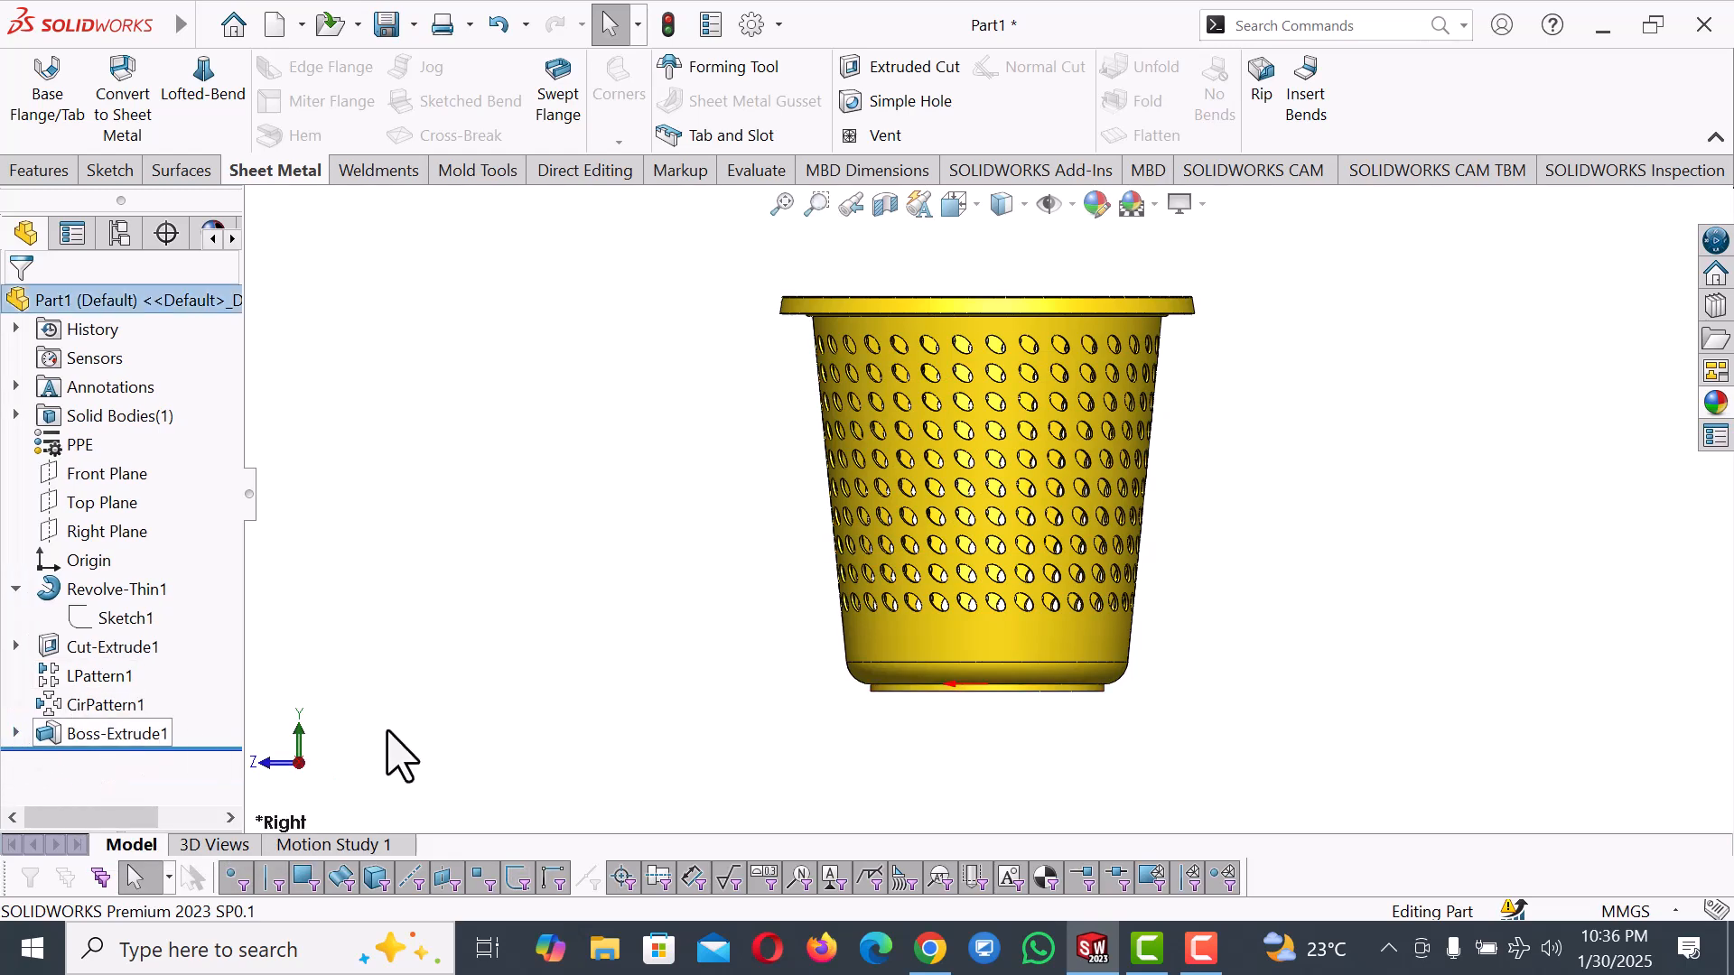
pyautogui.moveTo(813, 689); pyautogui.dragTo(1089, 531, button='middle')
pyautogui.click(1098, 522)
pyautogui.click(1188, 442)
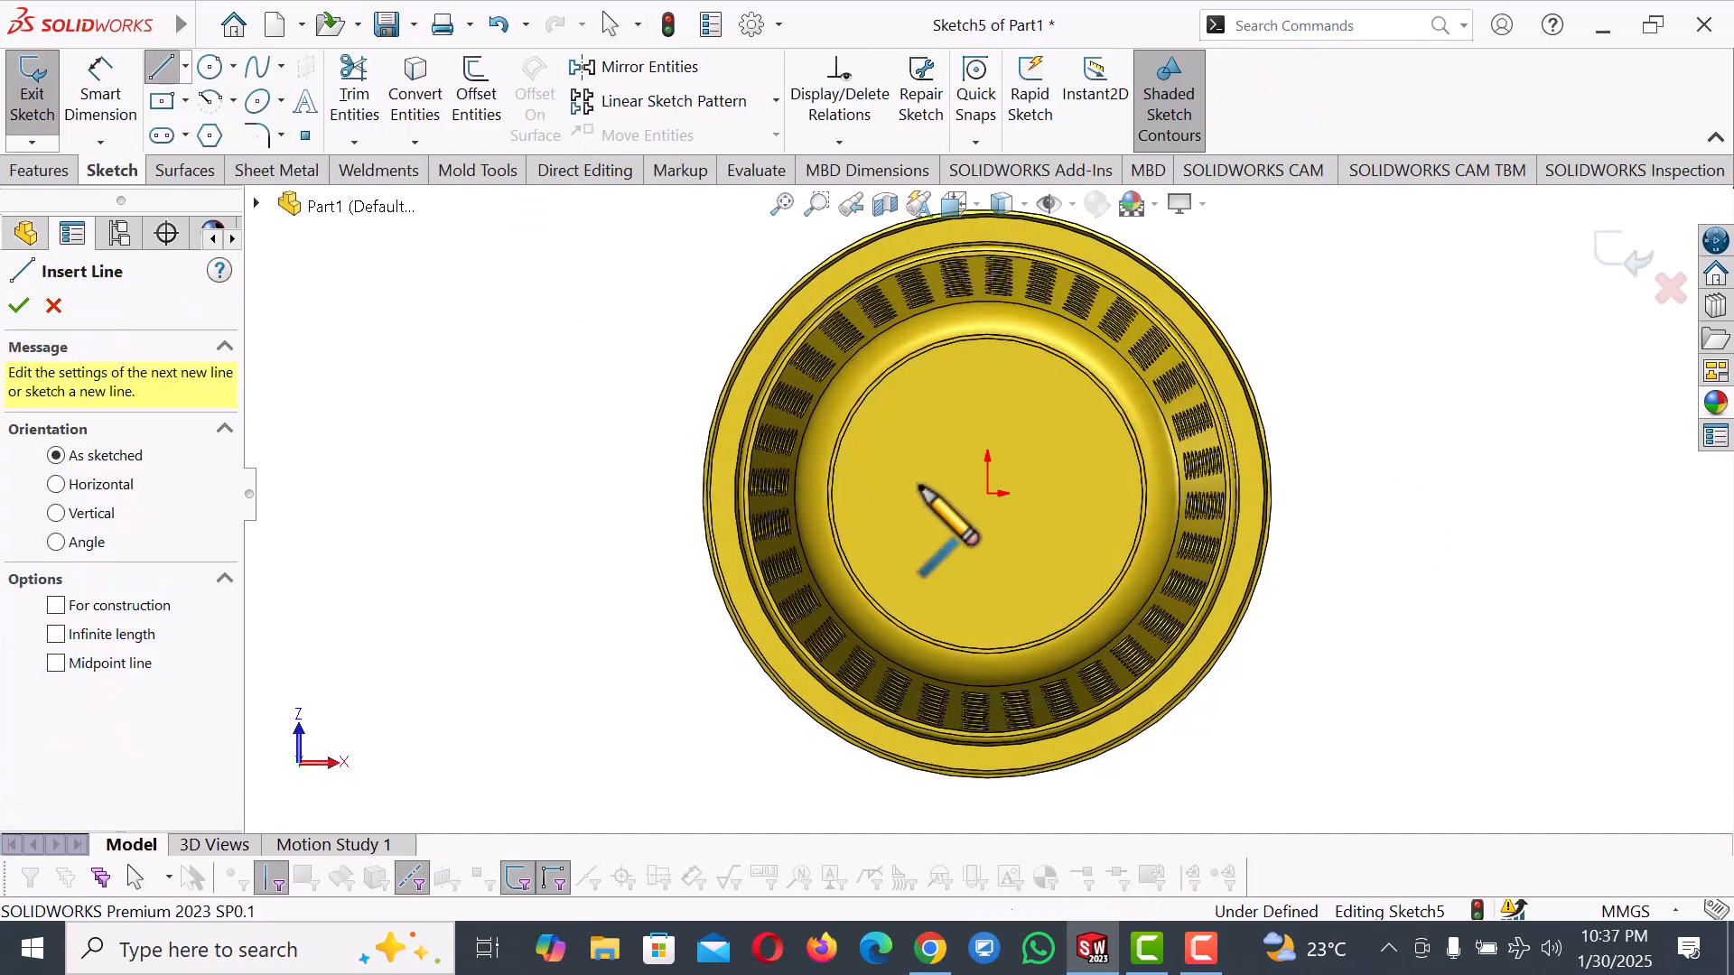
# Sketch a construction line about 112 mm long across the underside face near the origin and make it horizontal.
pyautogui.click(879, 479)
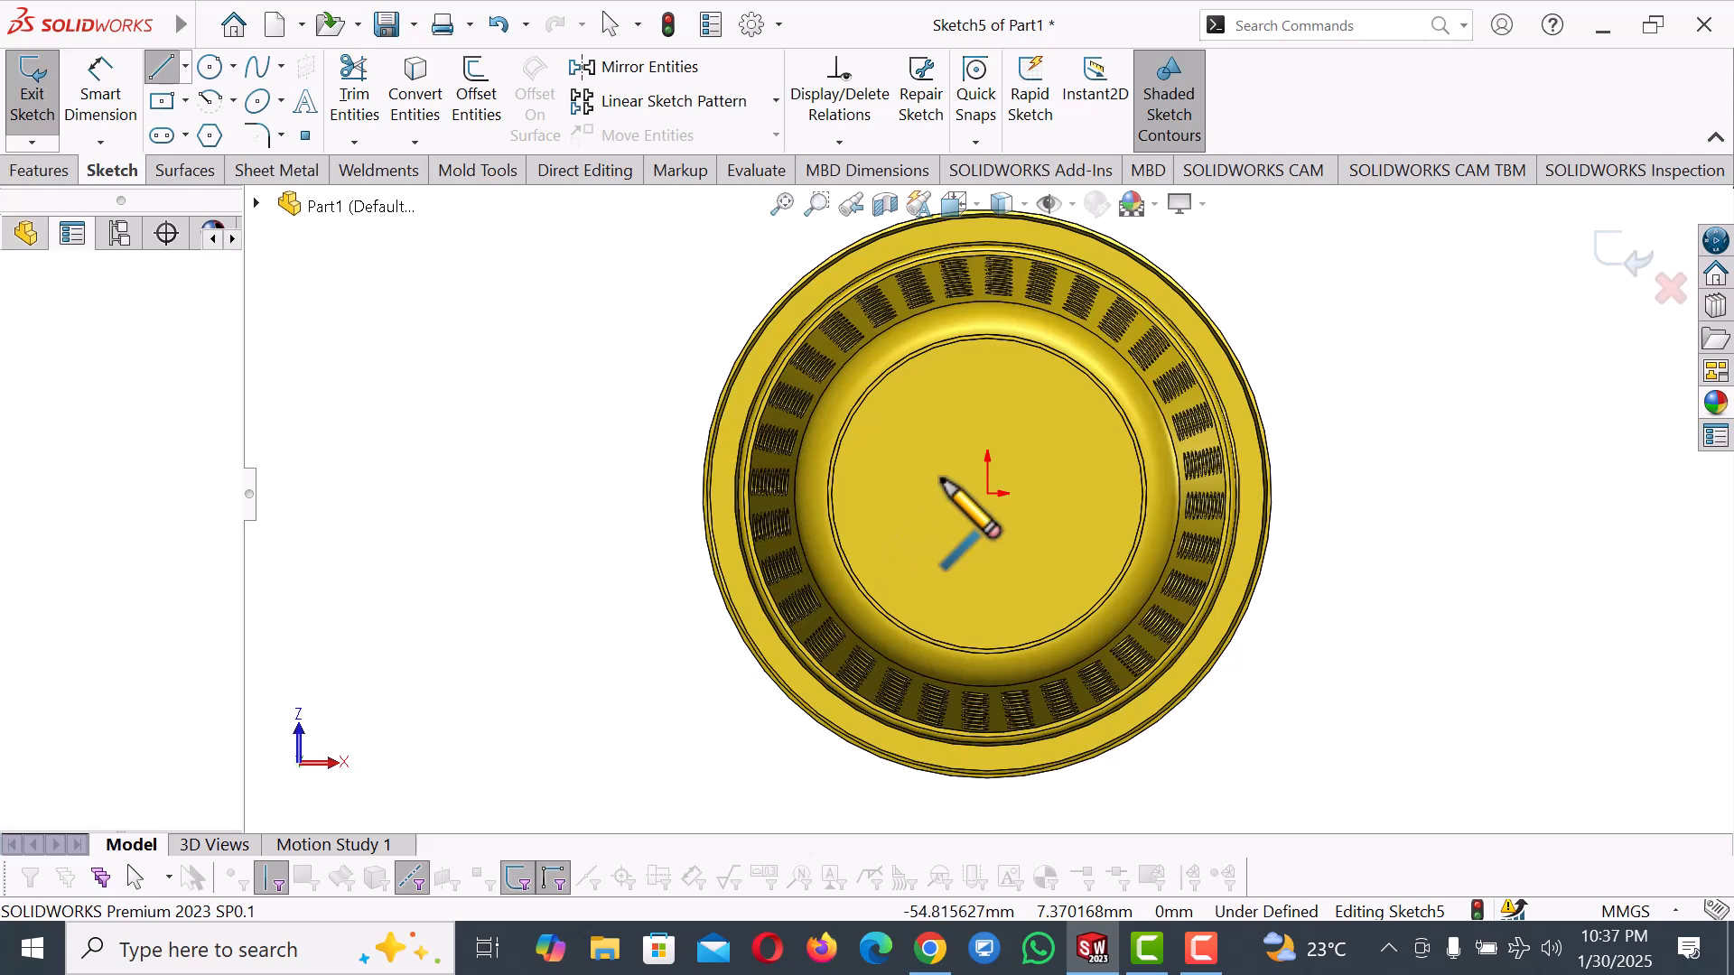
pyautogui.click(1099, 470)
pyautogui.rightClick(1100, 471)
pyautogui.click(1158, 445)
pyautogui.click(1091, 473)
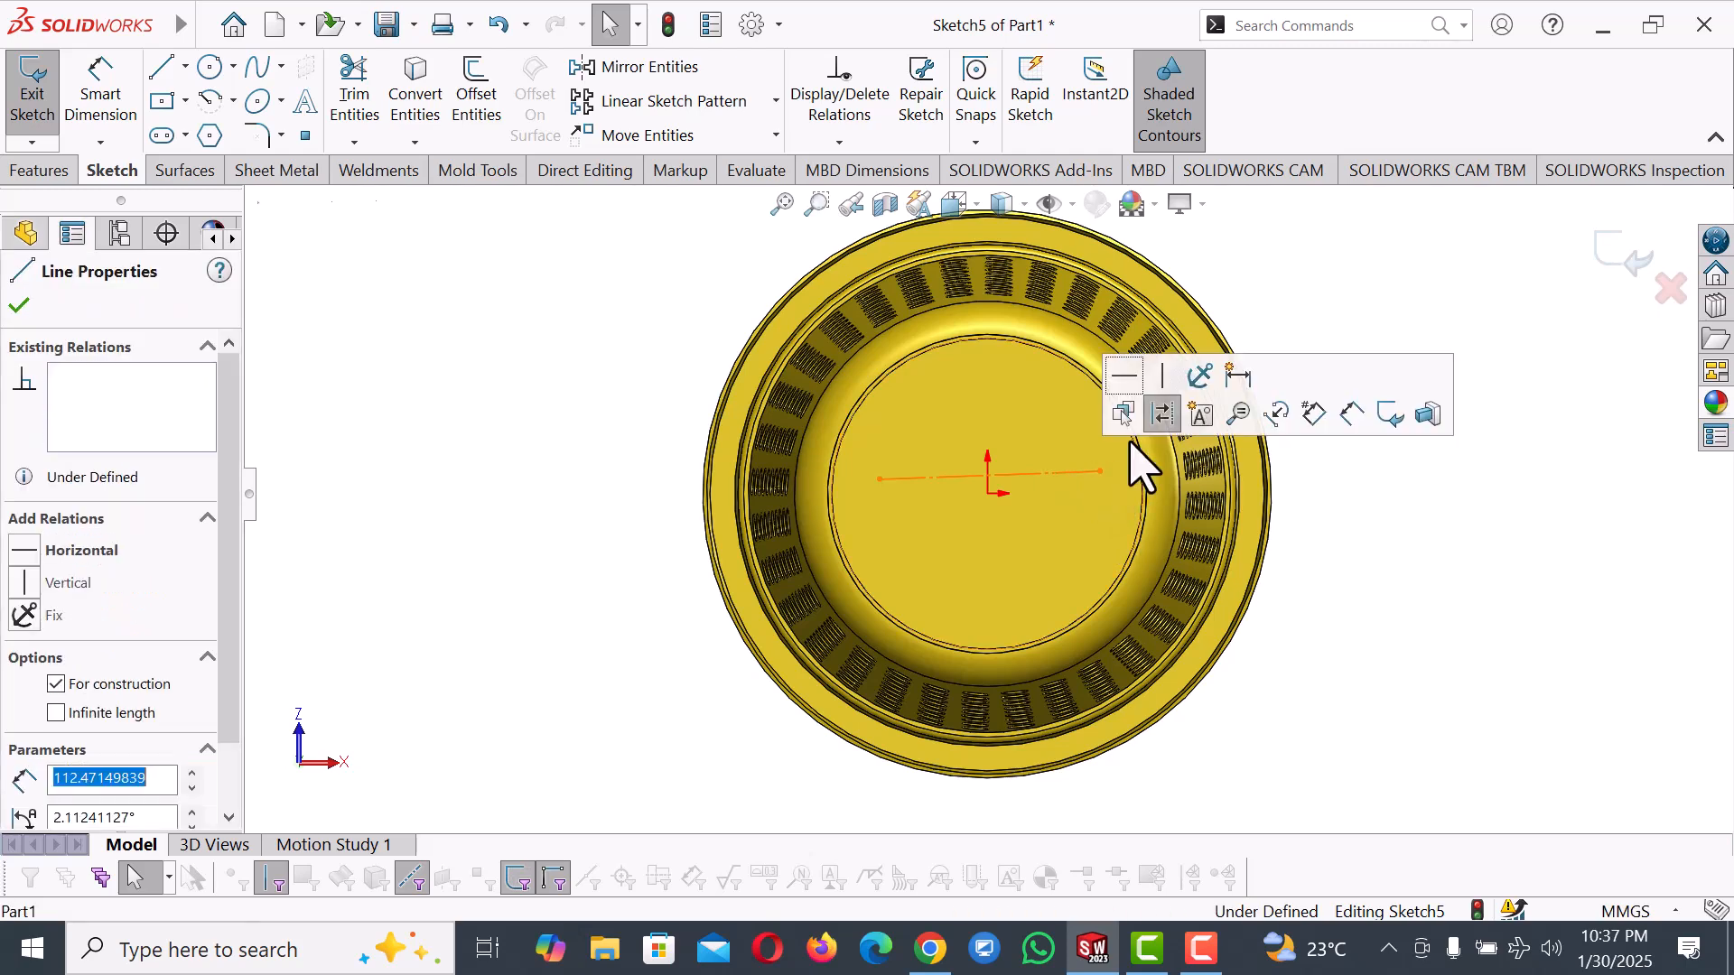
pyautogui.click(1131, 379)
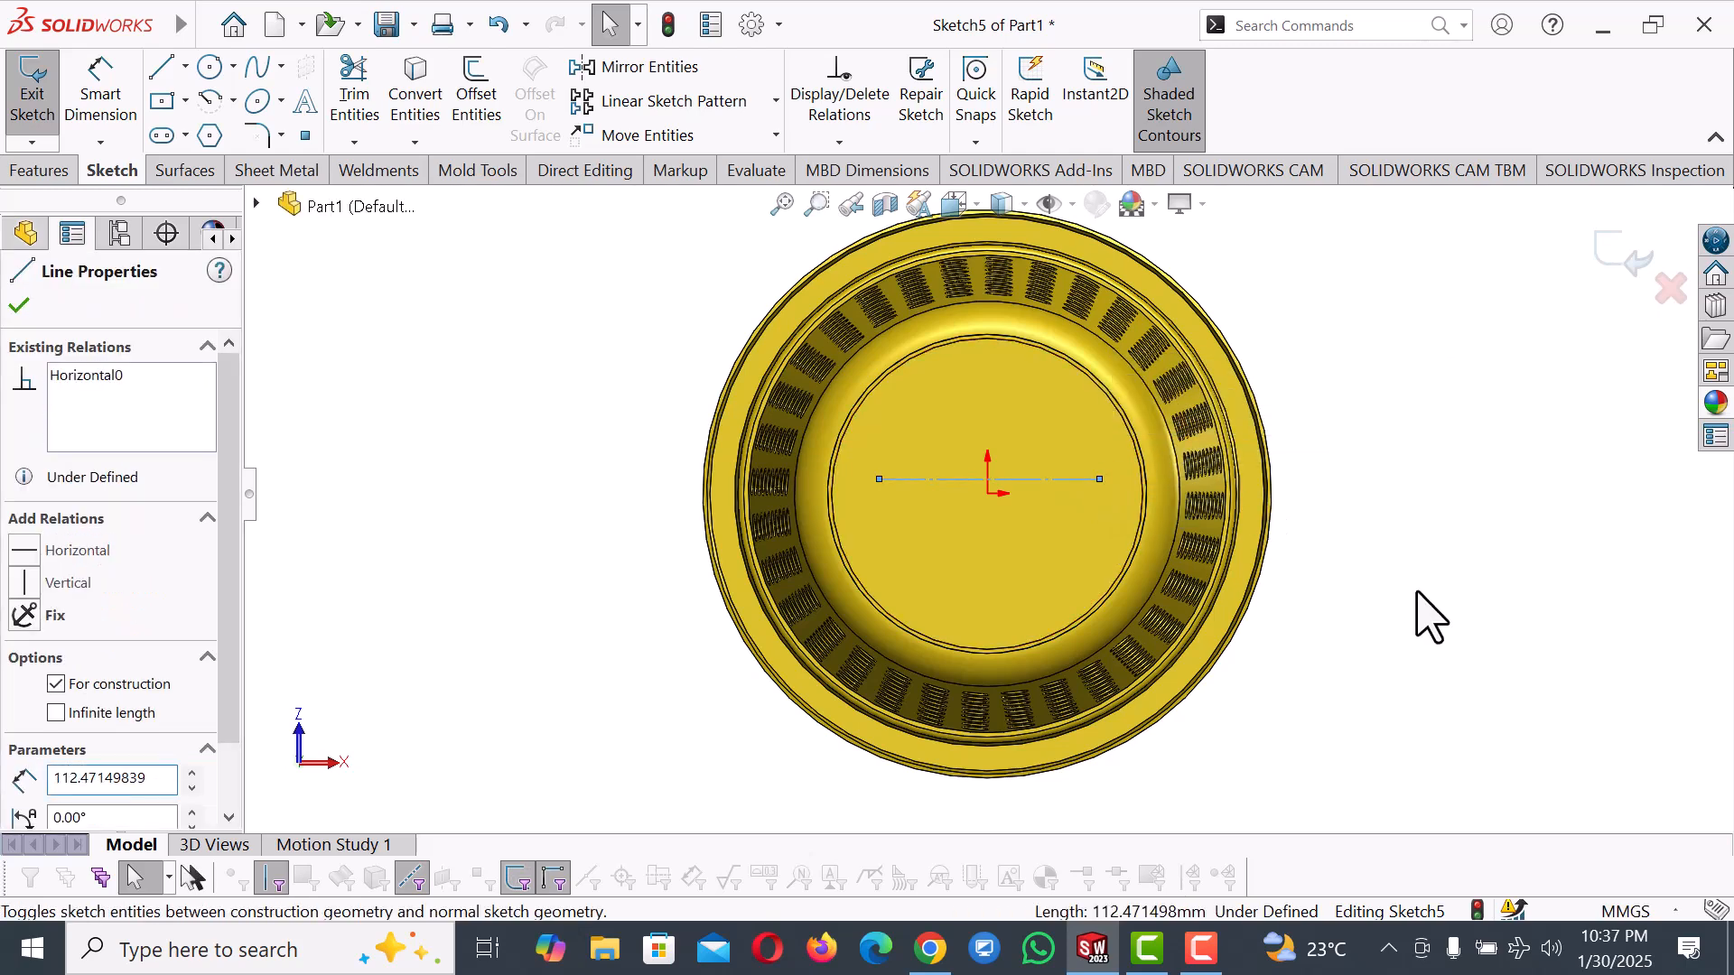
# Dimension the horizontal construction line's length as 100 mm.
pyautogui.moveTo(1424, 608); pyautogui.dragTo(1434, 465, button='right')
pyautogui.click(1070, 480)
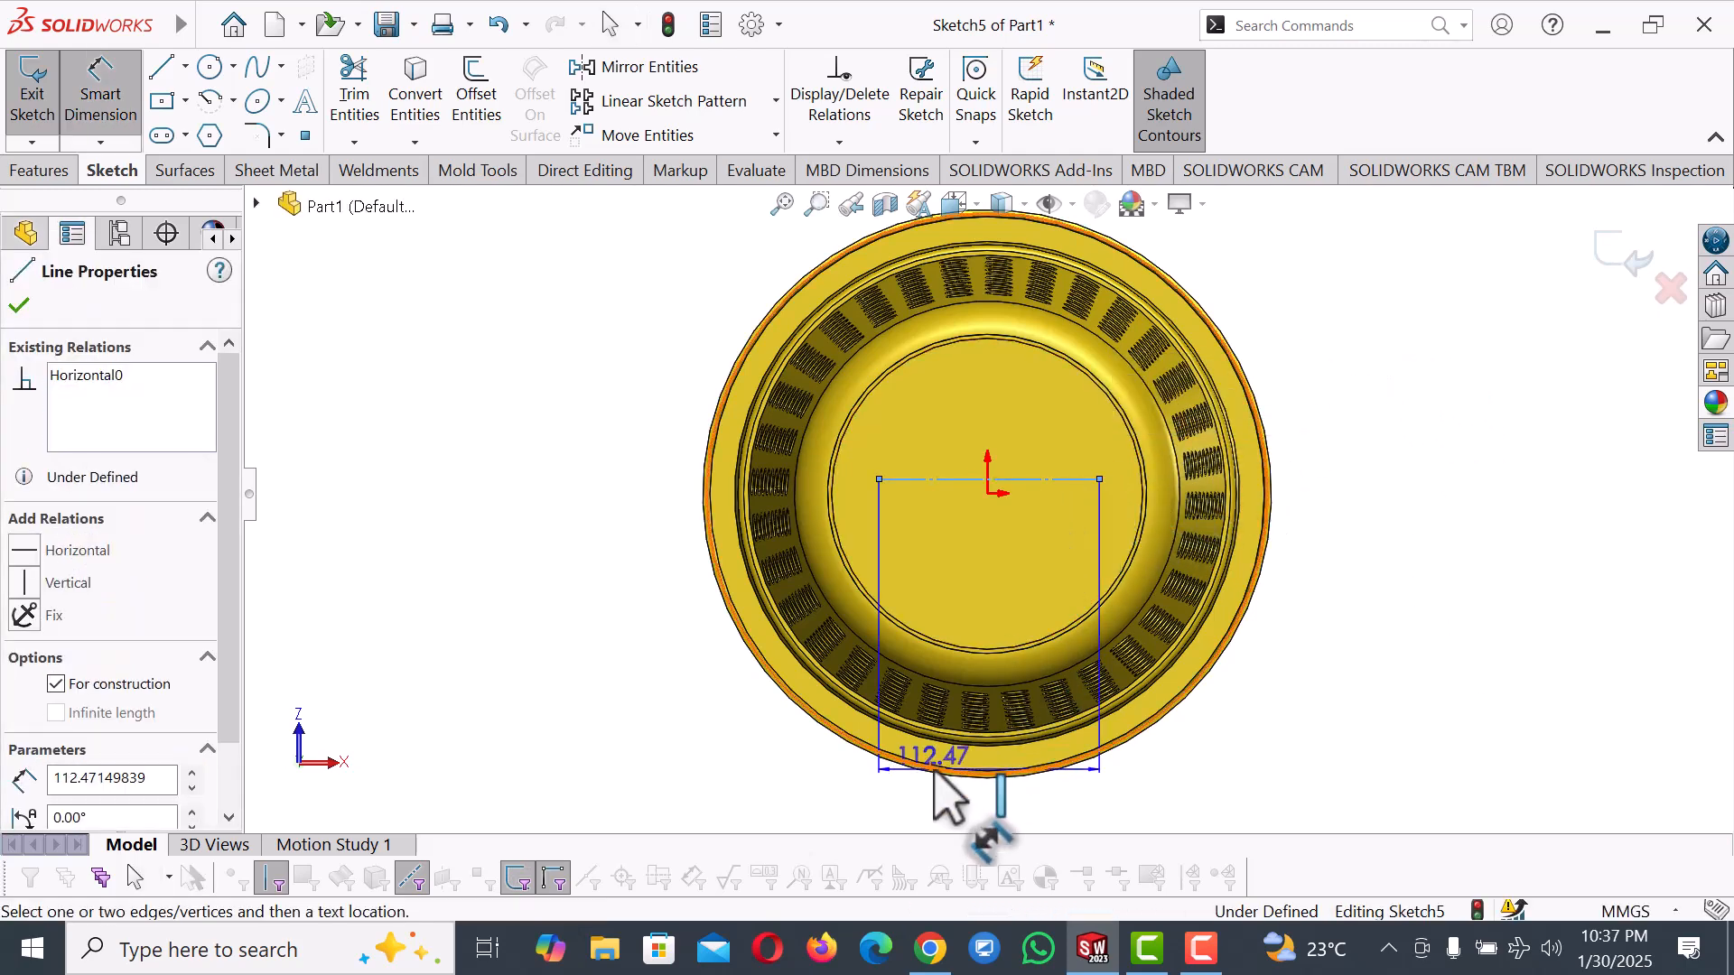
pyautogui.click(961, 813)
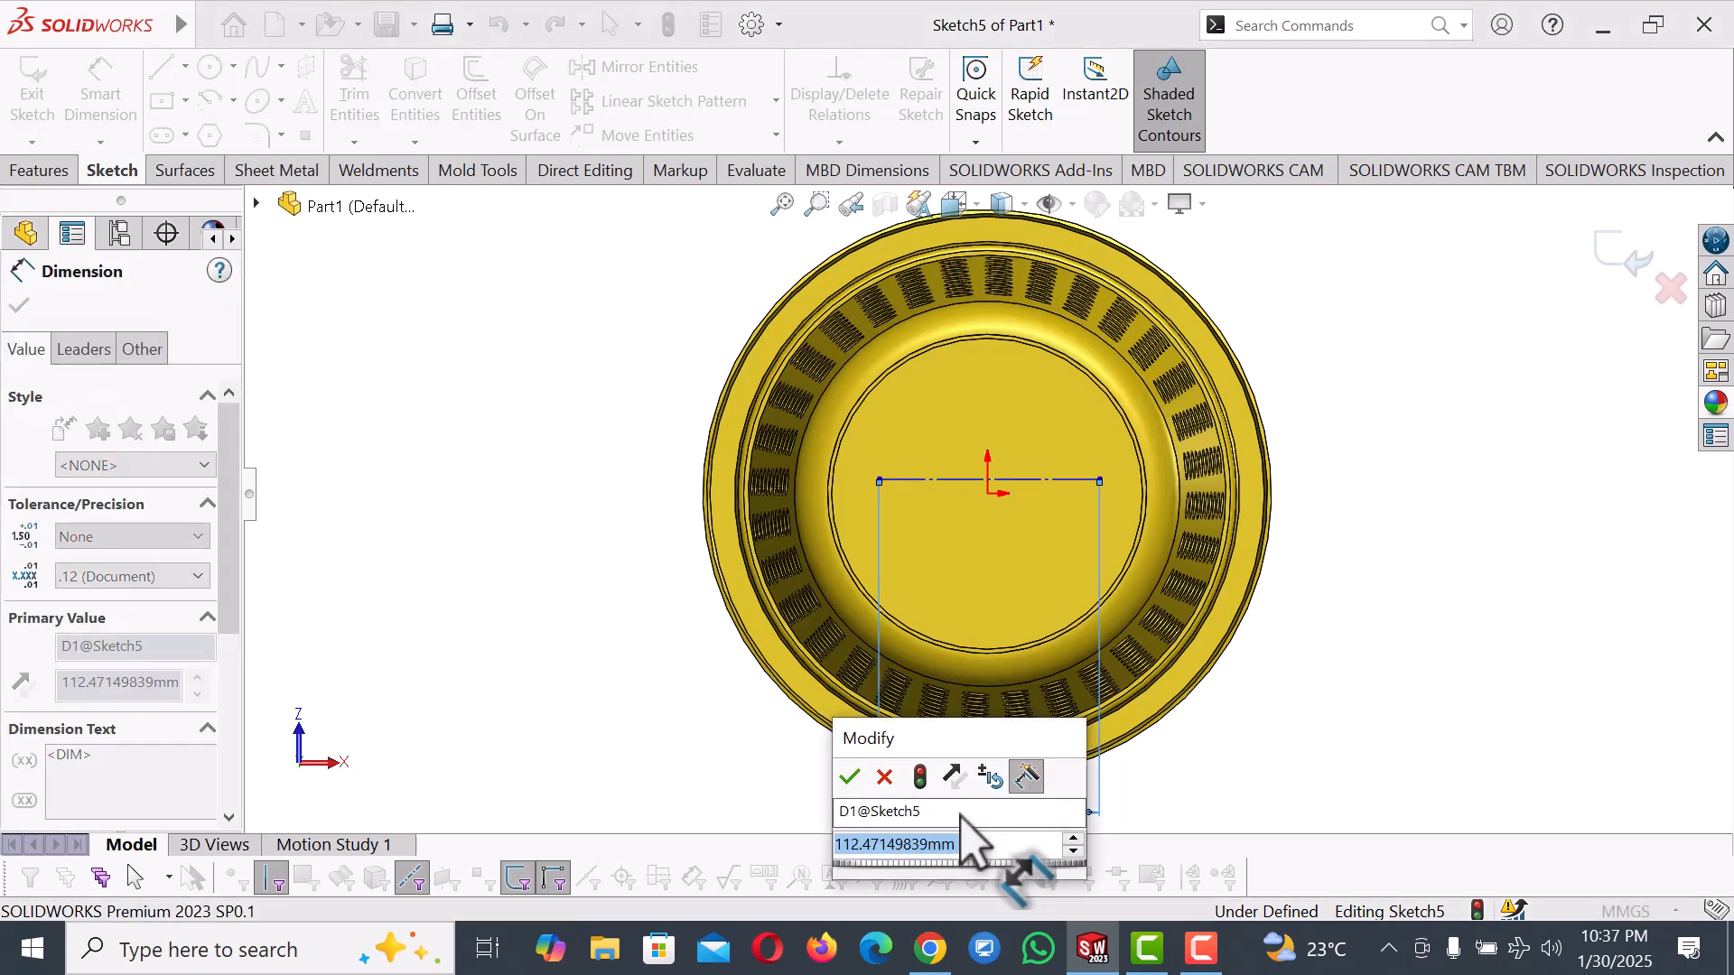
pyautogui.write('100')
pyautogui.press('Return')
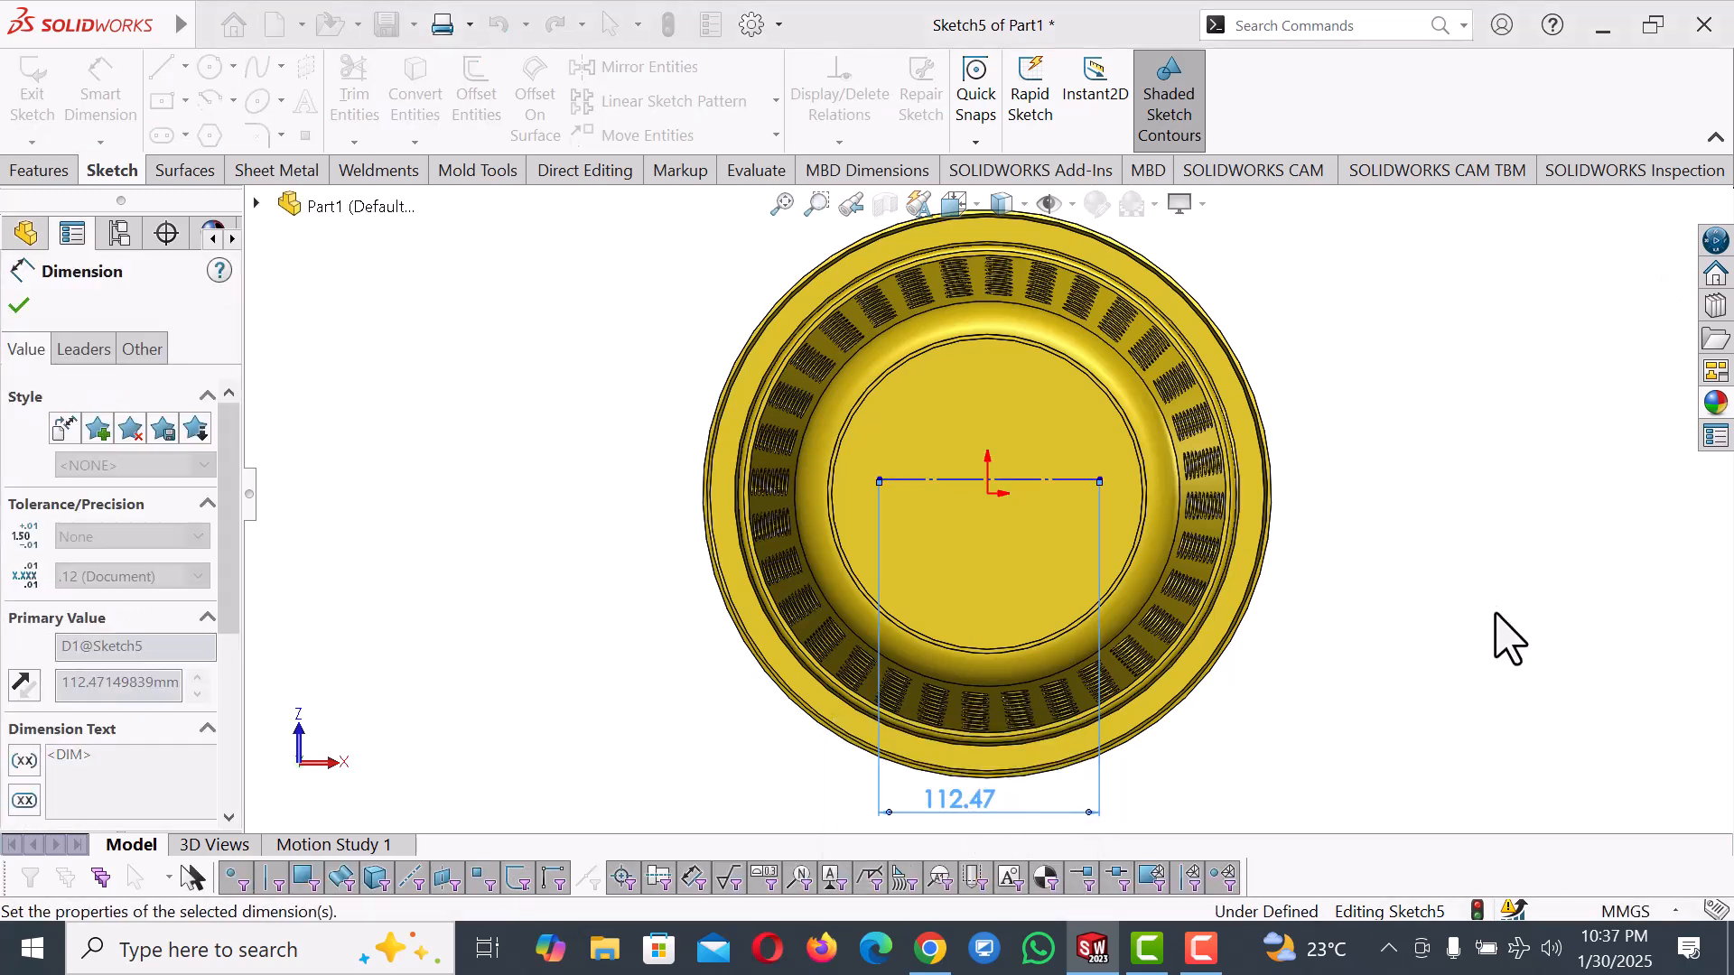
pyautogui.rightClick(1481, 542)
pyautogui.click(1489, 625)
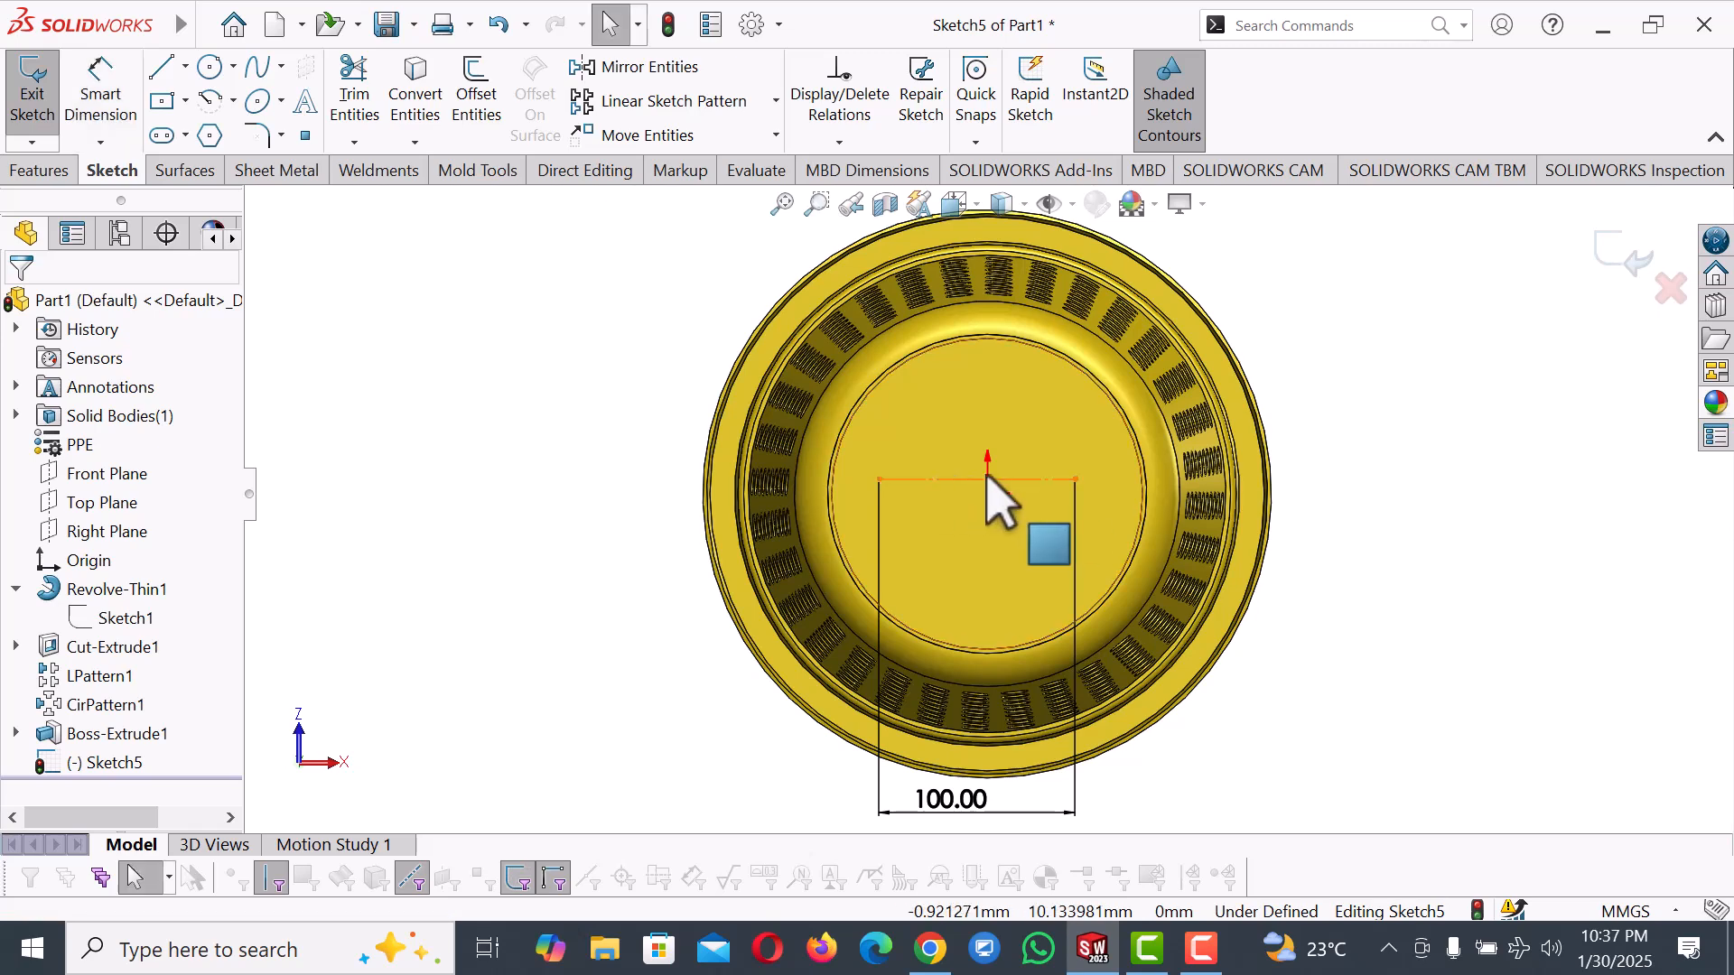
# Make the construction line's midpoint coincident with the sketch origin.
pyautogui.click(1027, 478)
pyautogui.rightClick(1027, 479)
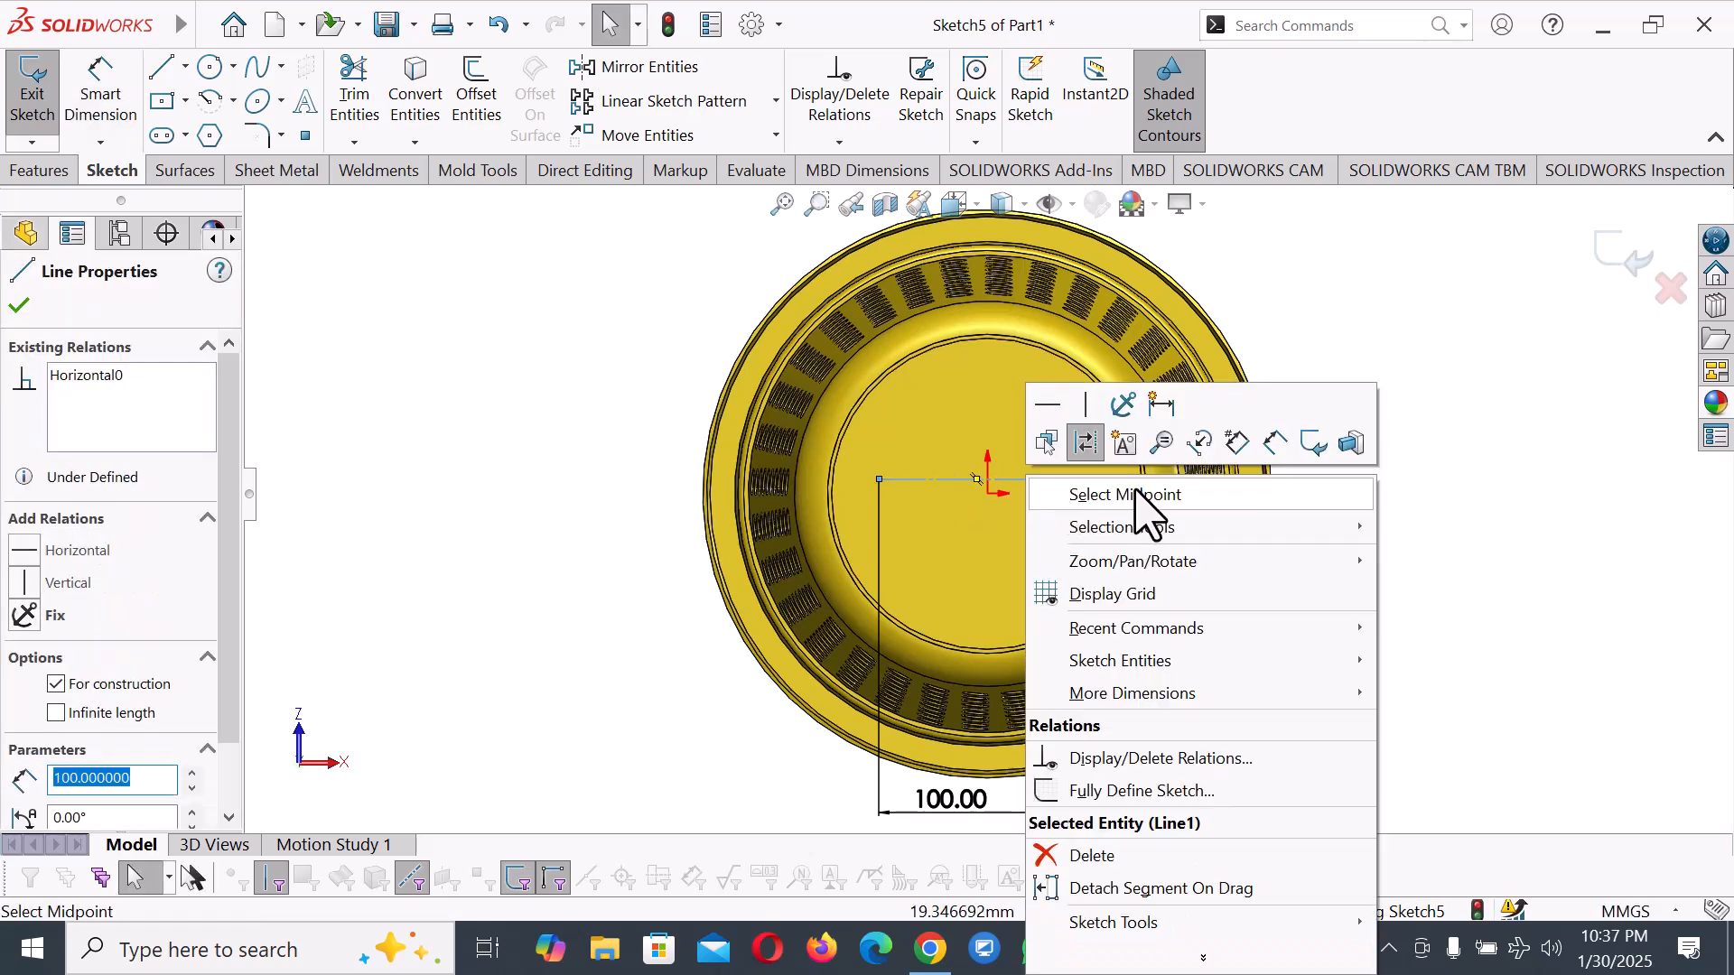
pyautogui.click(1136, 495)
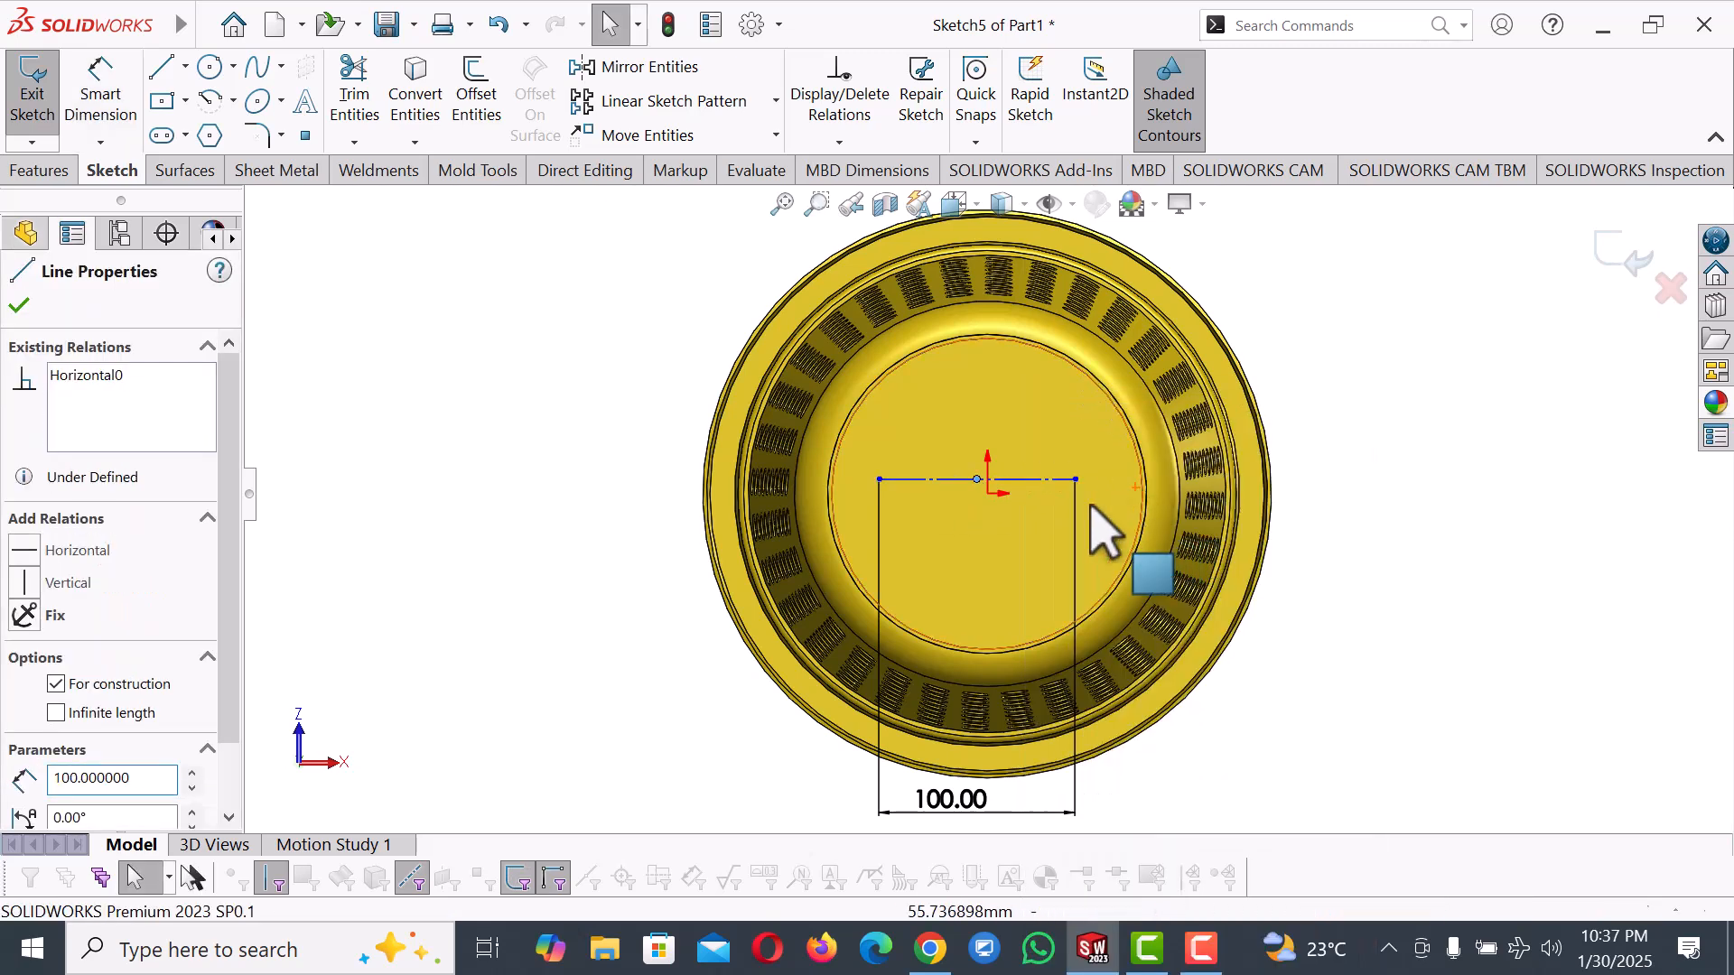
pyautogui.keyDown('ctrl'); pyautogui.click(988, 493); pyautogui.keyUp('ctrl')
pyautogui.click(24, 722)
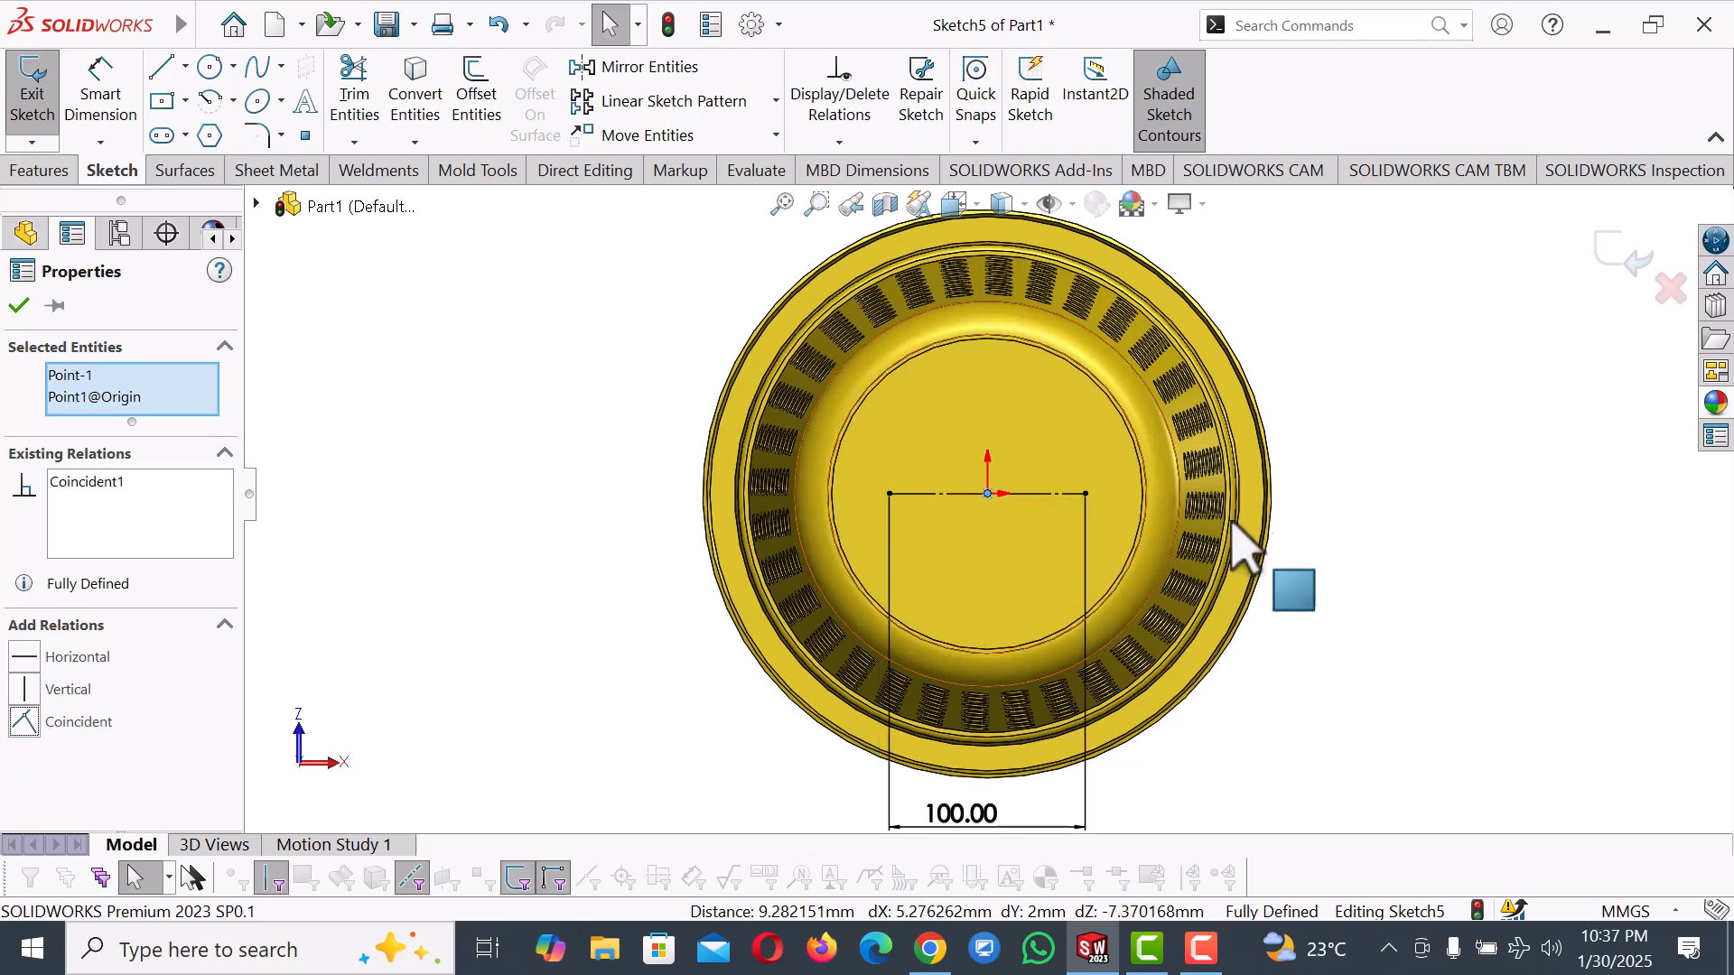
pyautogui.click(1448, 469)
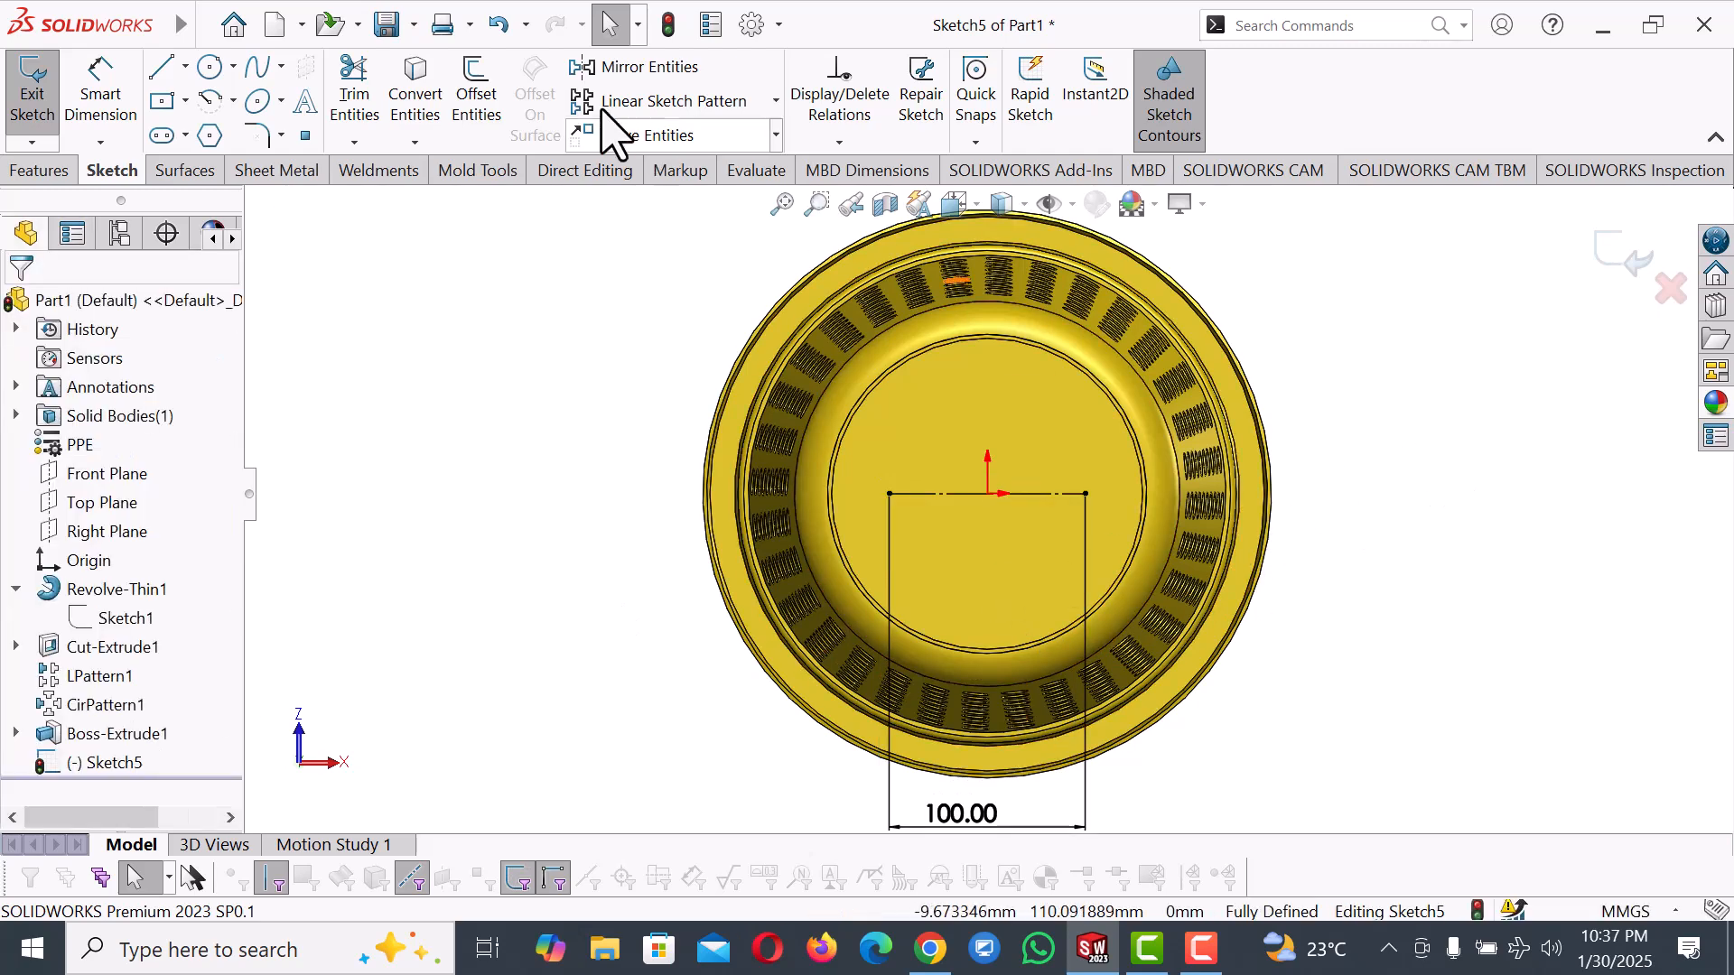
# Add the sketch text "CAD CAM PLASTIC" along the construction line, without horizontal flipping so it reads normally.
pyautogui.click(307, 101)
pyautogui.click(899, 495)
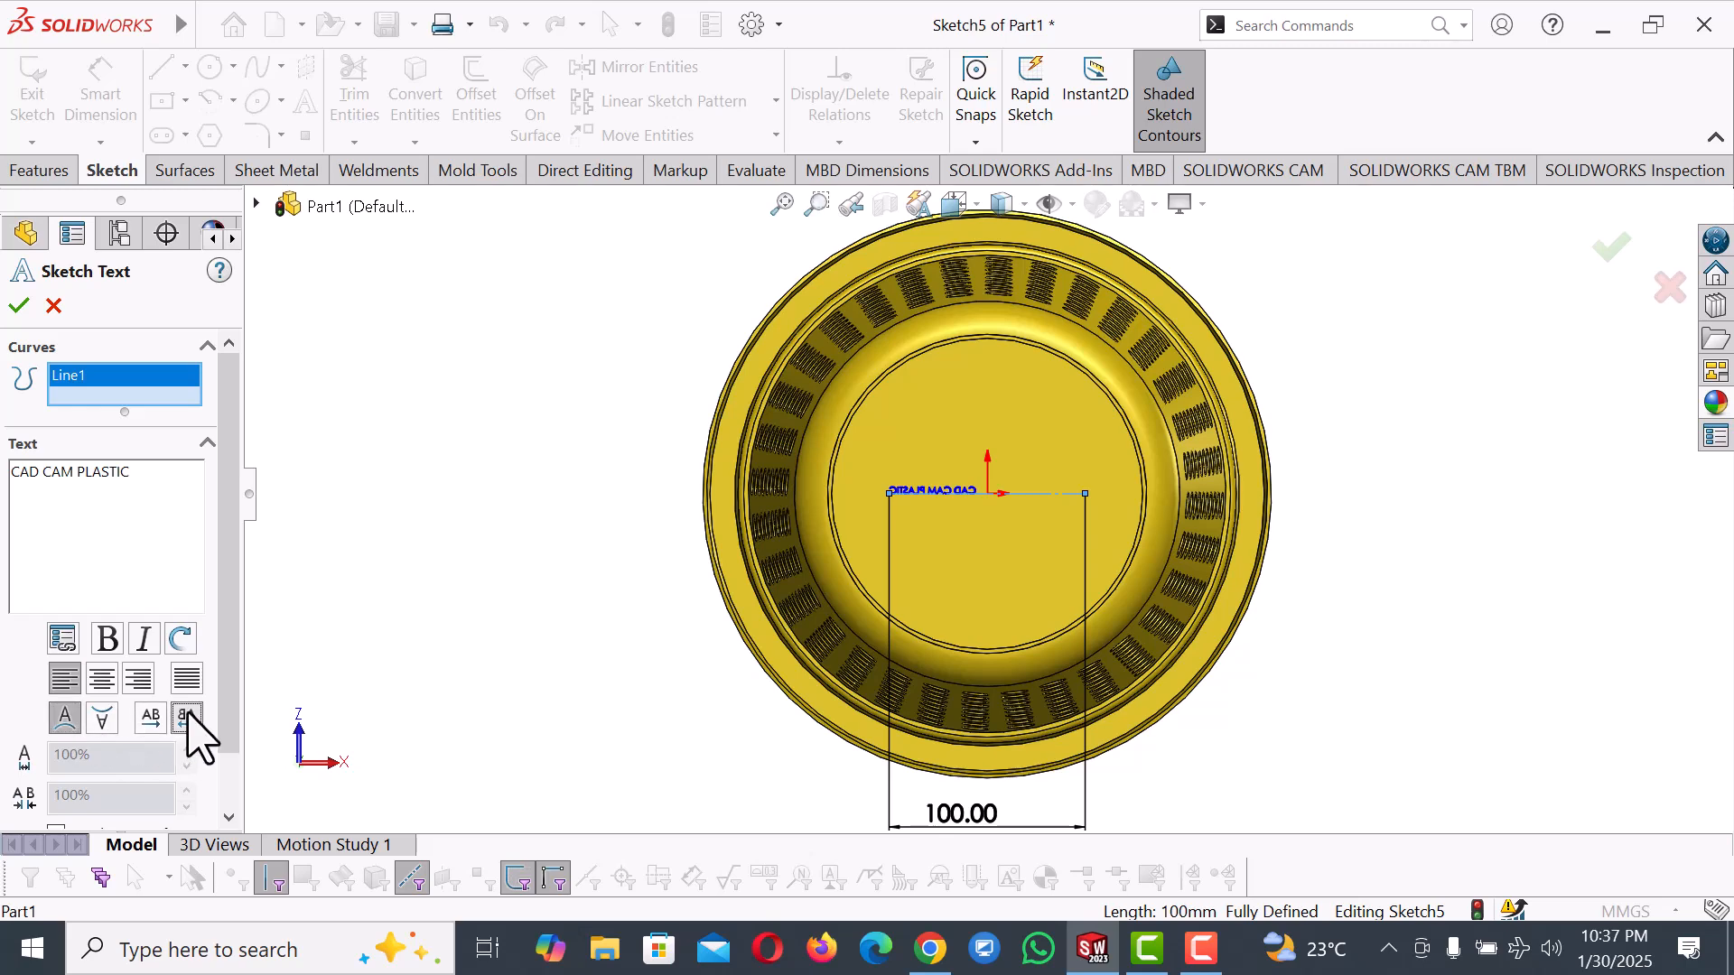
pyautogui.scroll(-5, 994, 546)
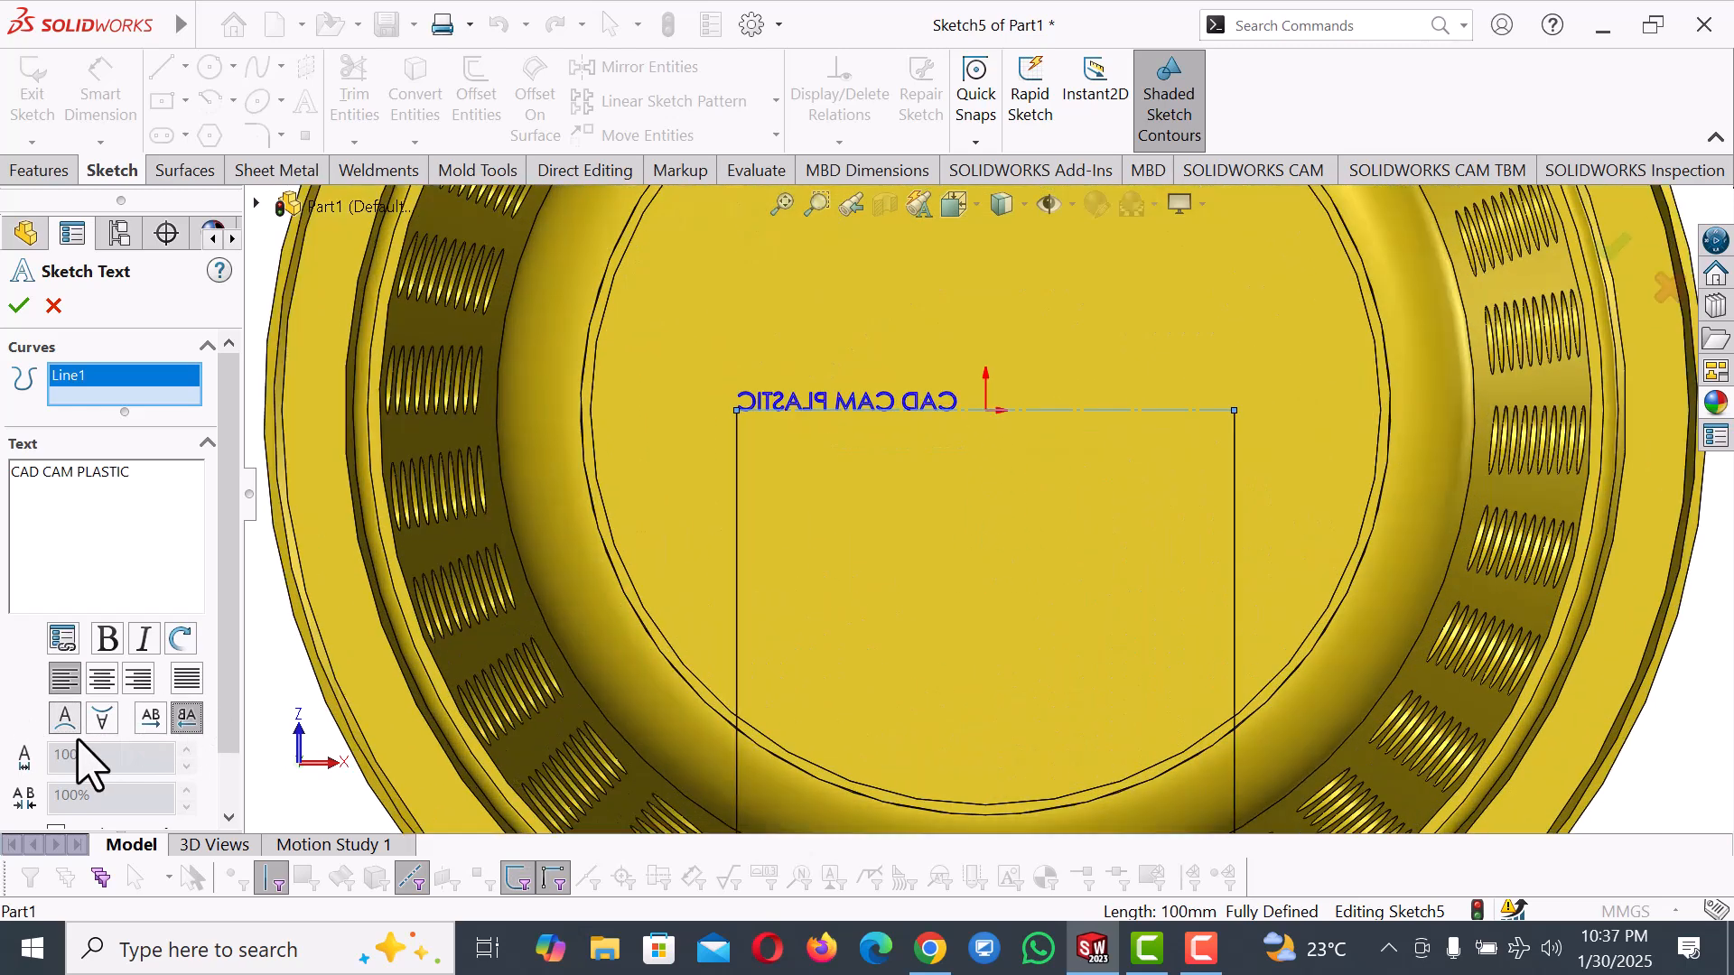
pyautogui.click(150, 719)
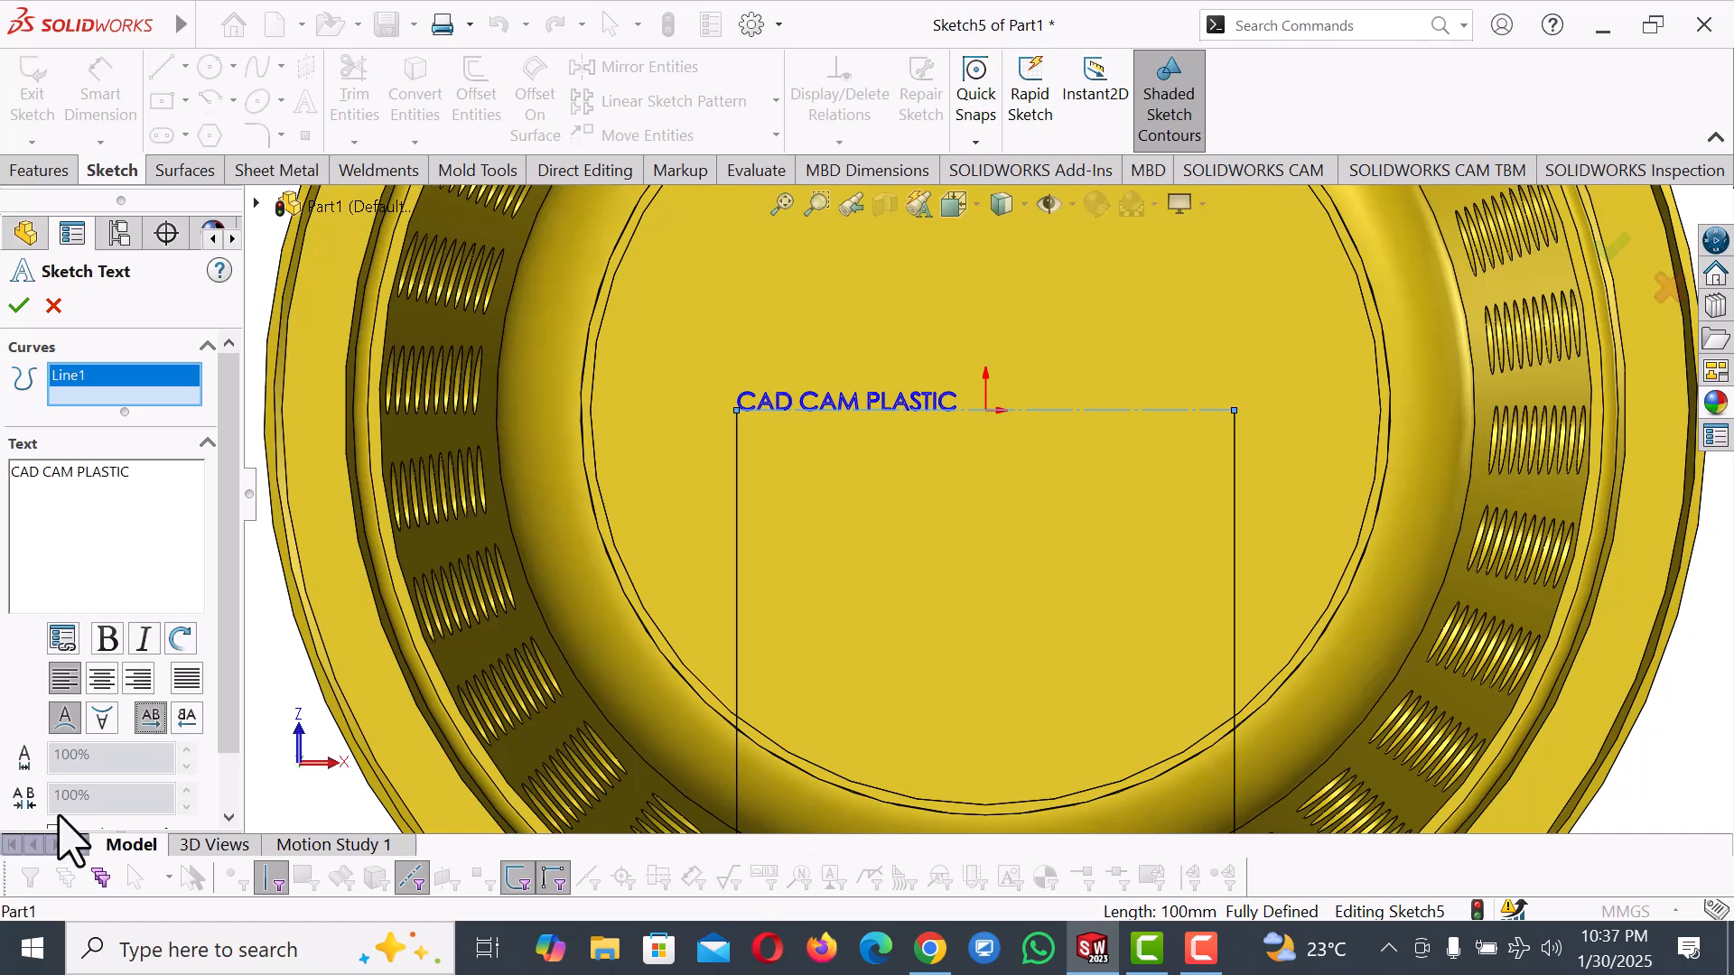
# Override the document font for the lettering, set its height to 25 points and accept the sketch text.
pyautogui.moveTo(226, 640); pyautogui.dragTo(228, 710)
pyautogui.click(56, 769)
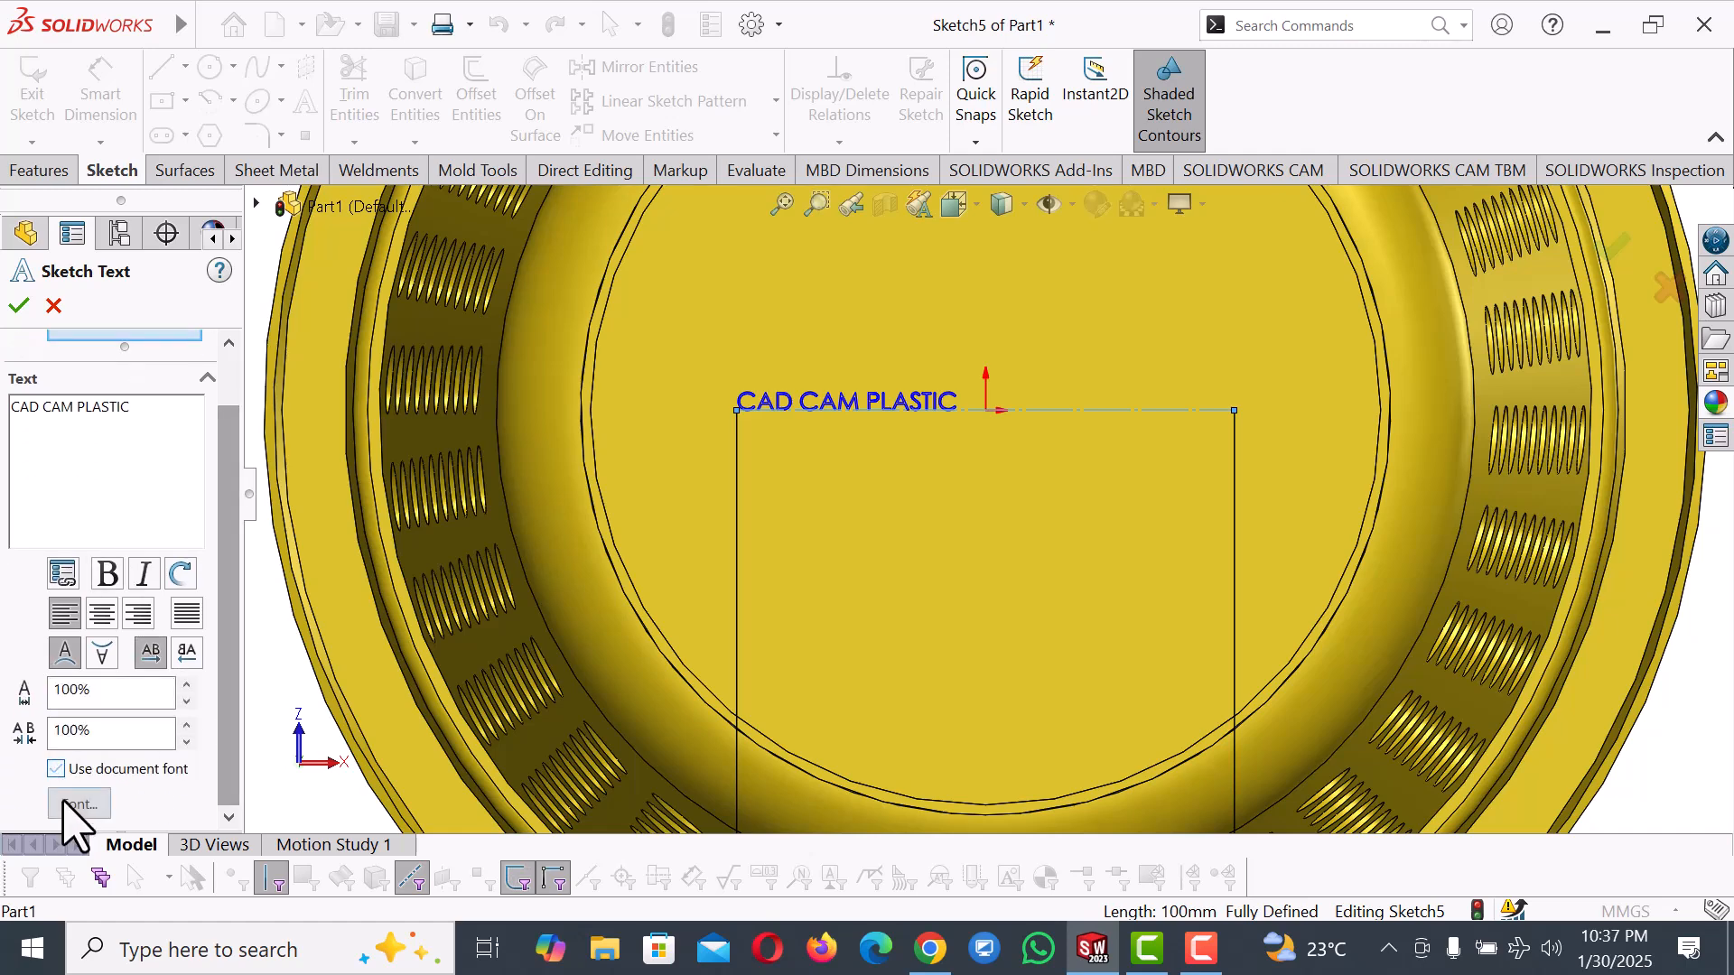
pyautogui.click(79, 804)
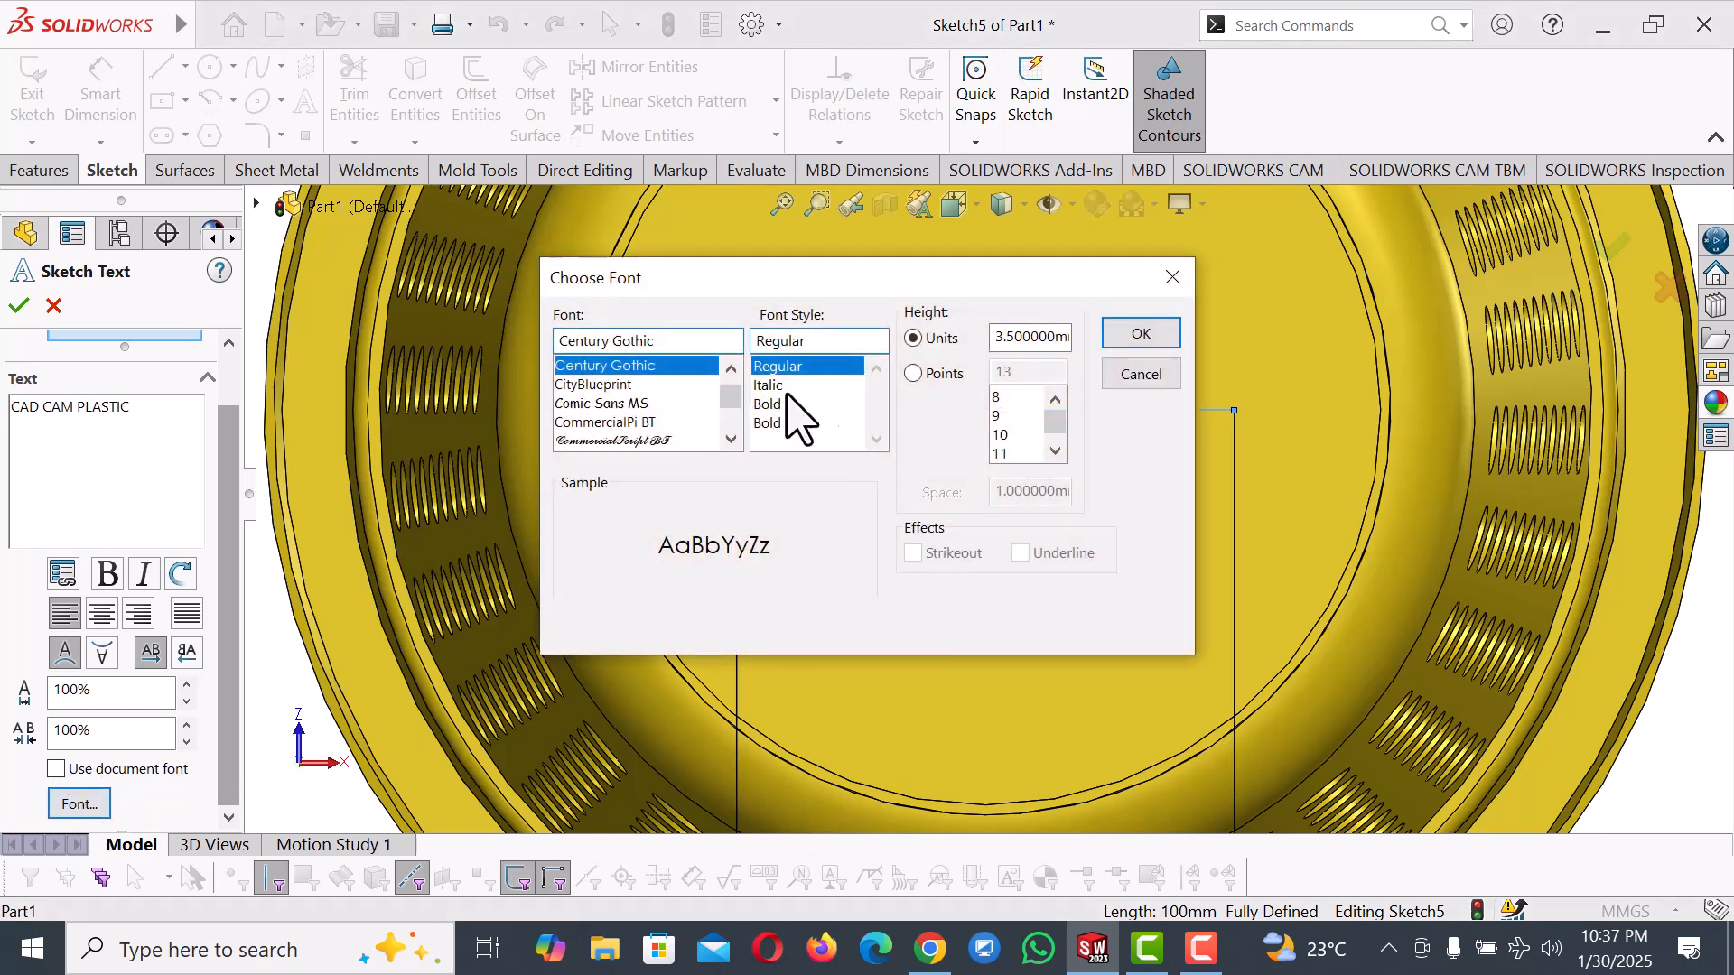
pyautogui.click(913, 373)
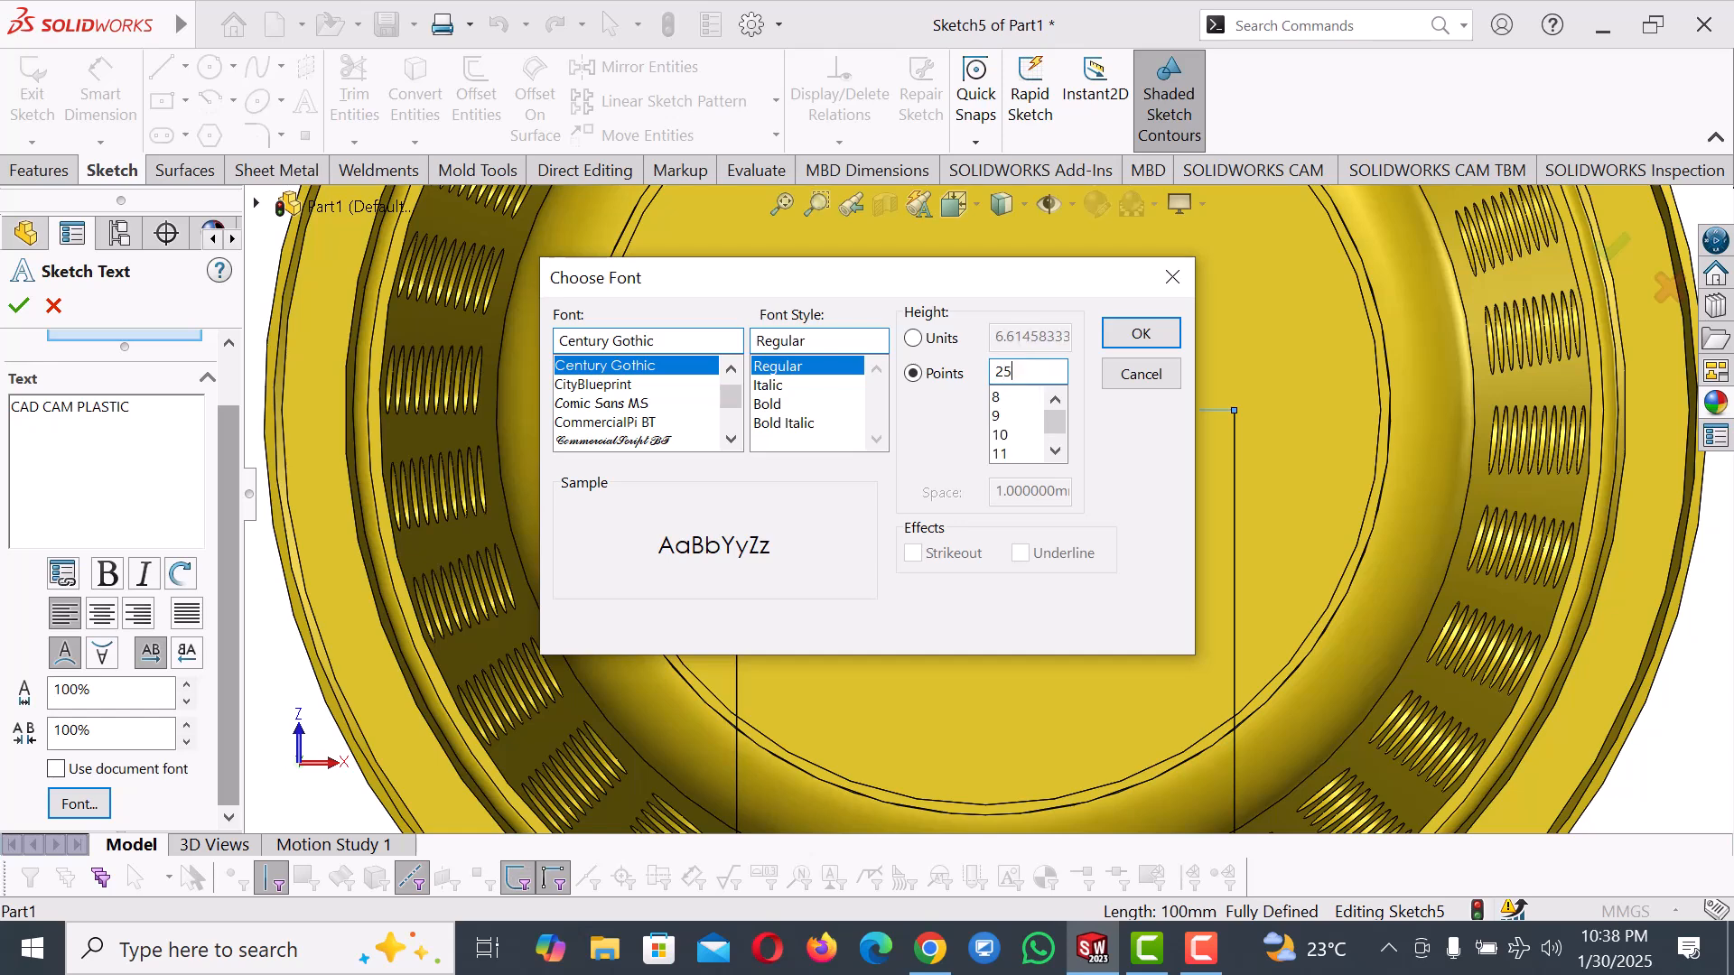
pyautogui.write('25')
pyautogui.click(1136, 336)
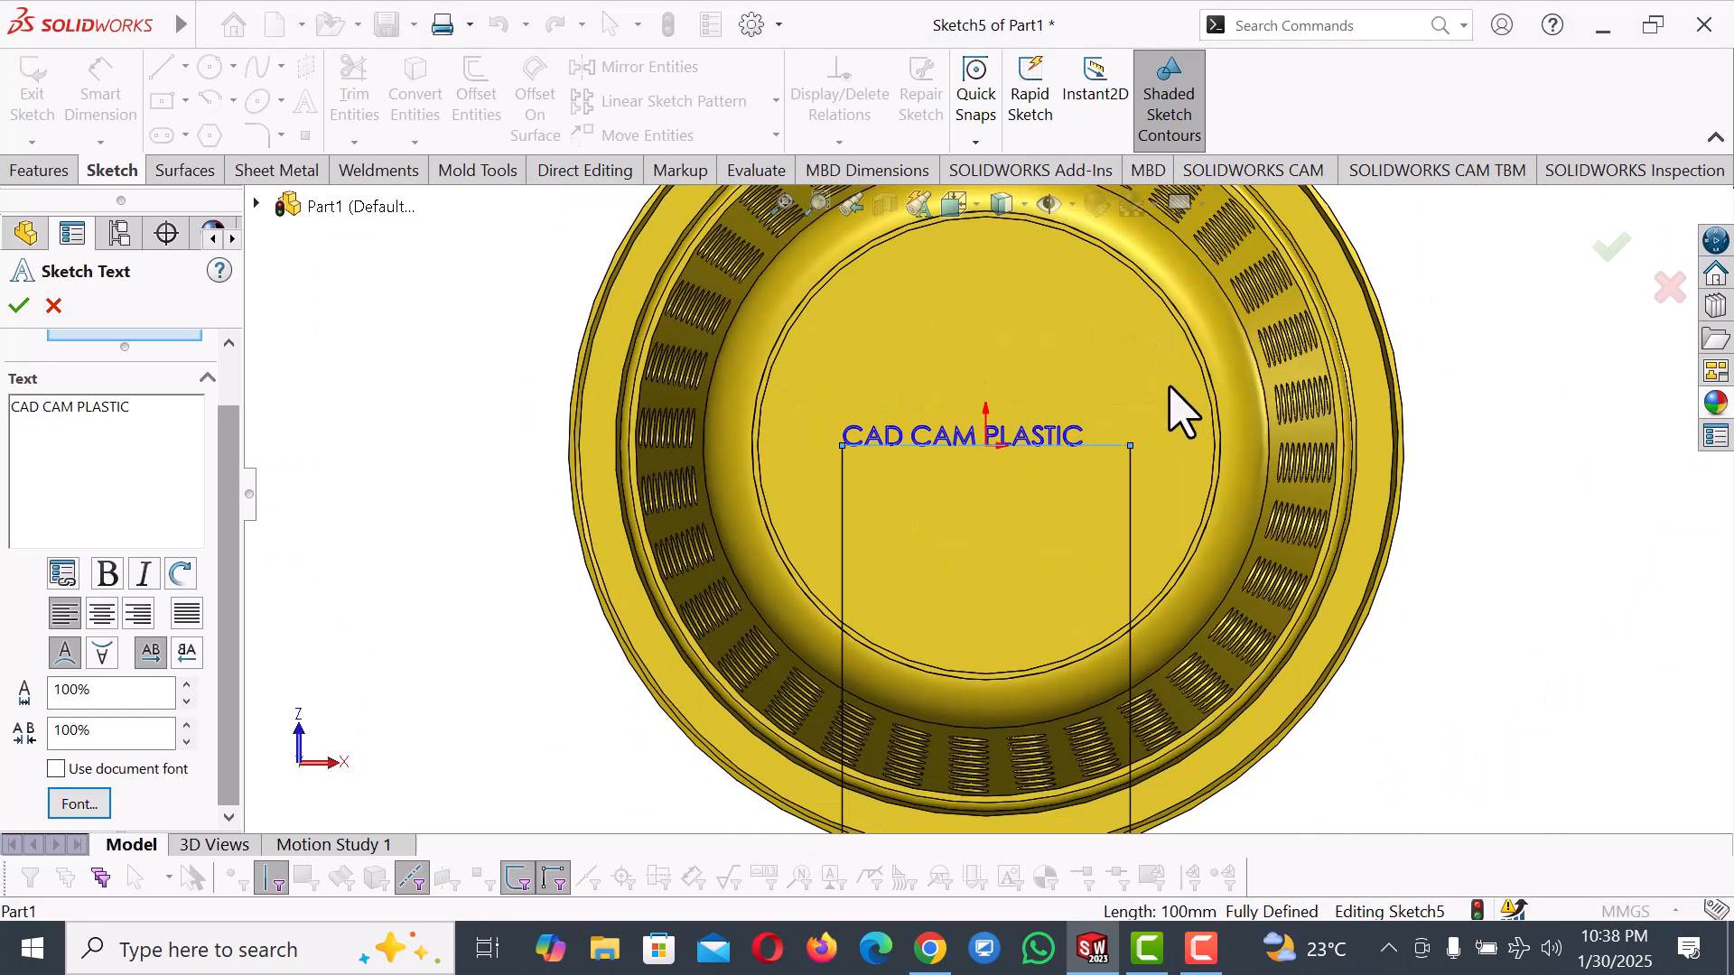
pyautogui.click(19, 306)
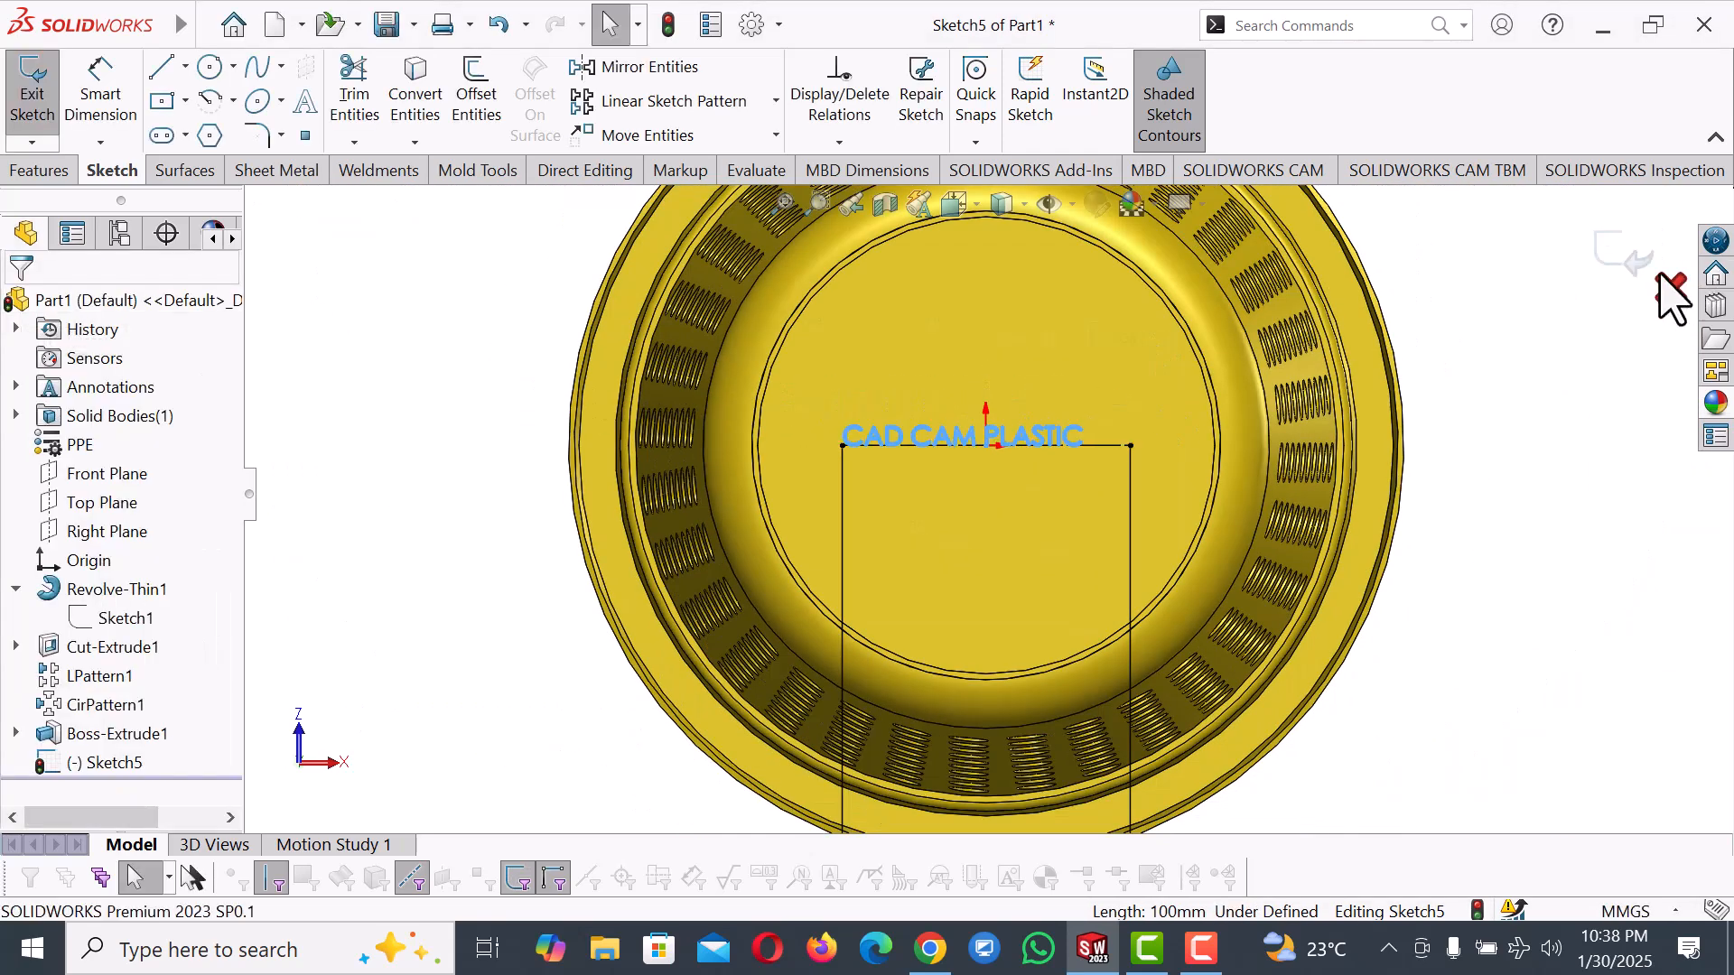
# Try to exit the lettering sketch.
pyautogui.click(1638, 258)
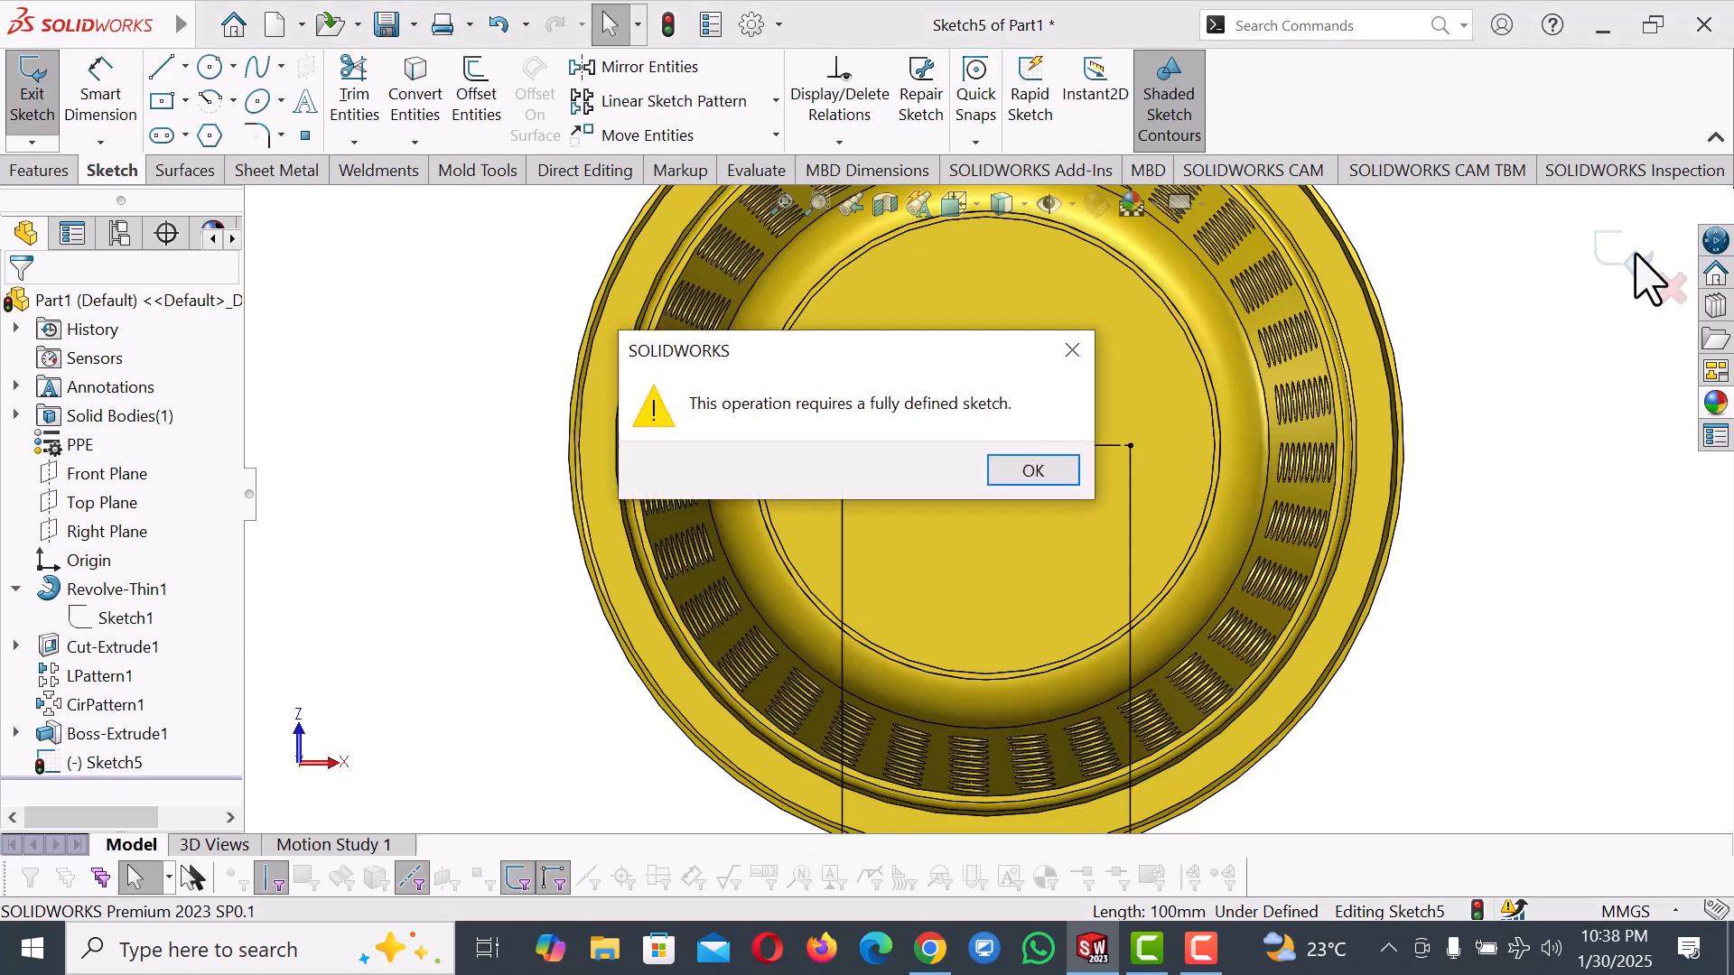
pyautogui.click(1071, 351)
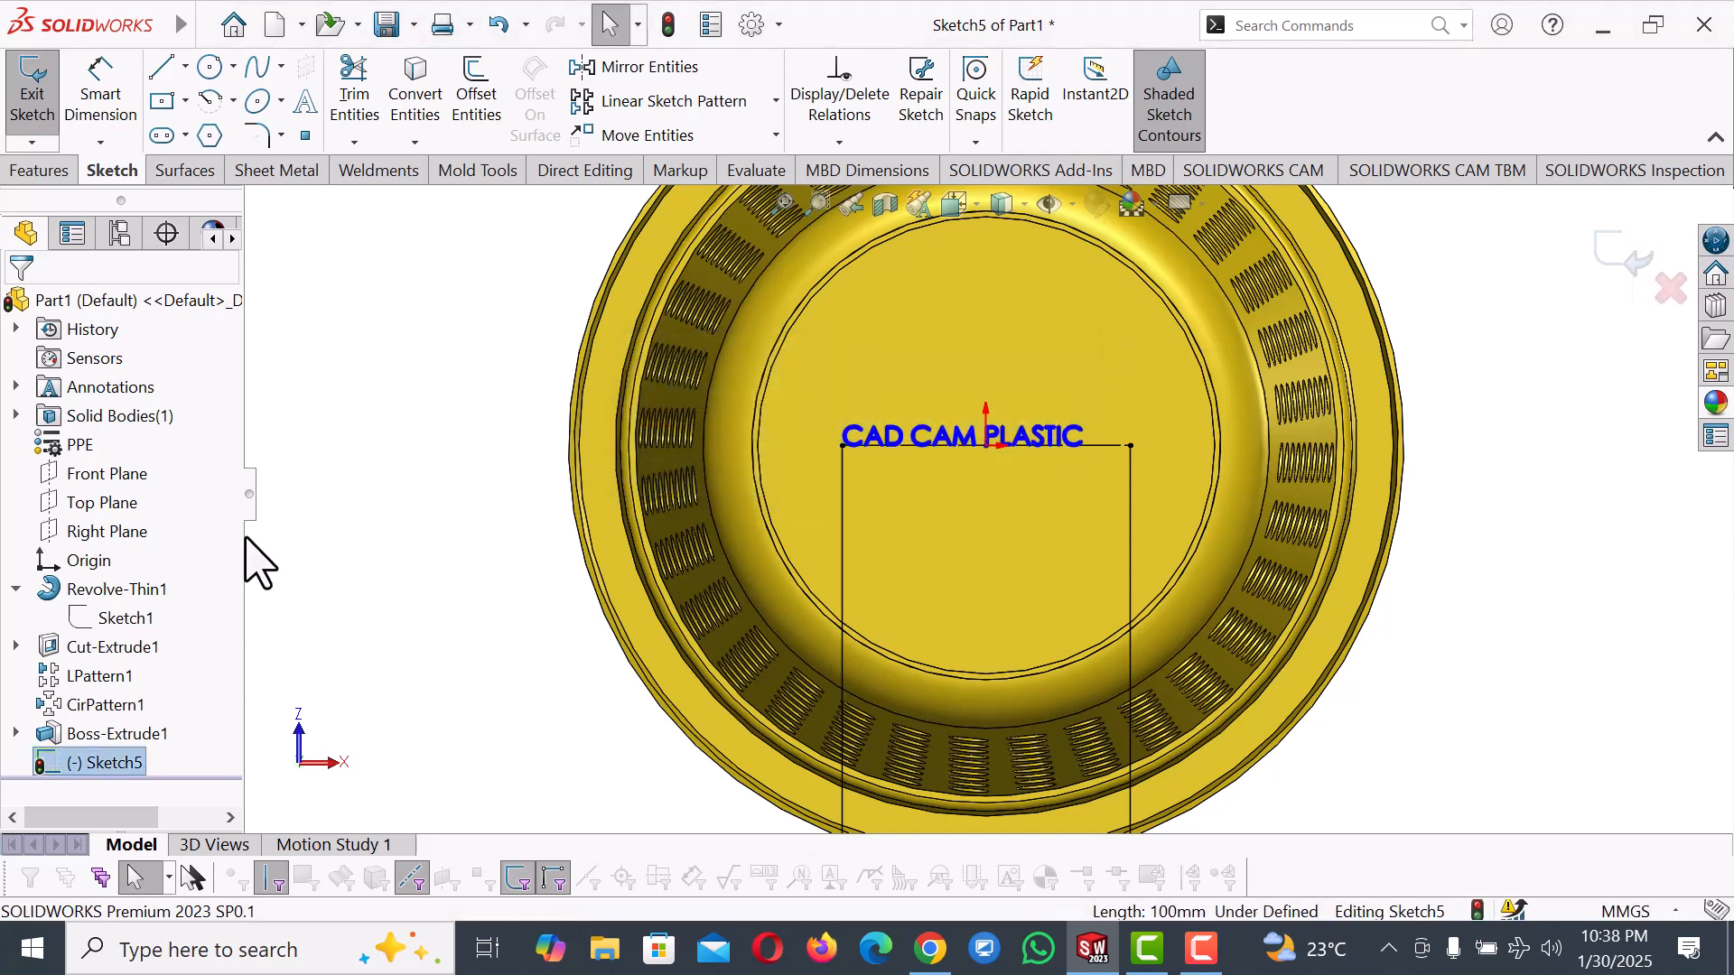
pyautogui.click(97, 763)
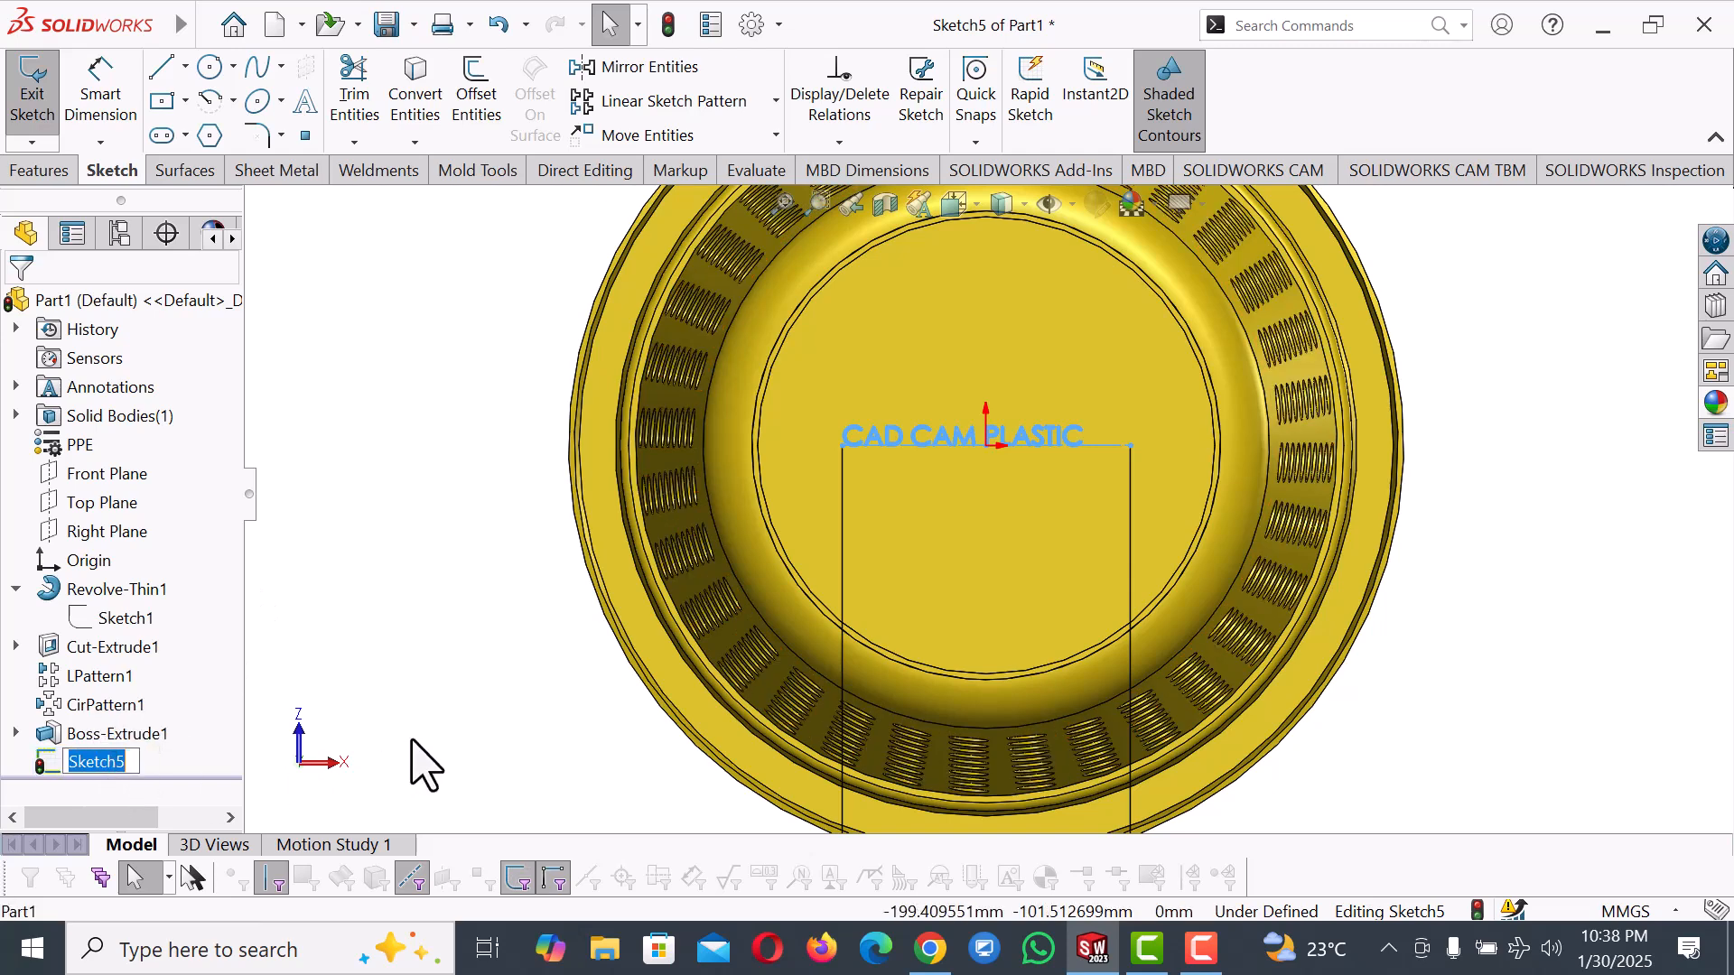
pyautogui.click(107, 765)
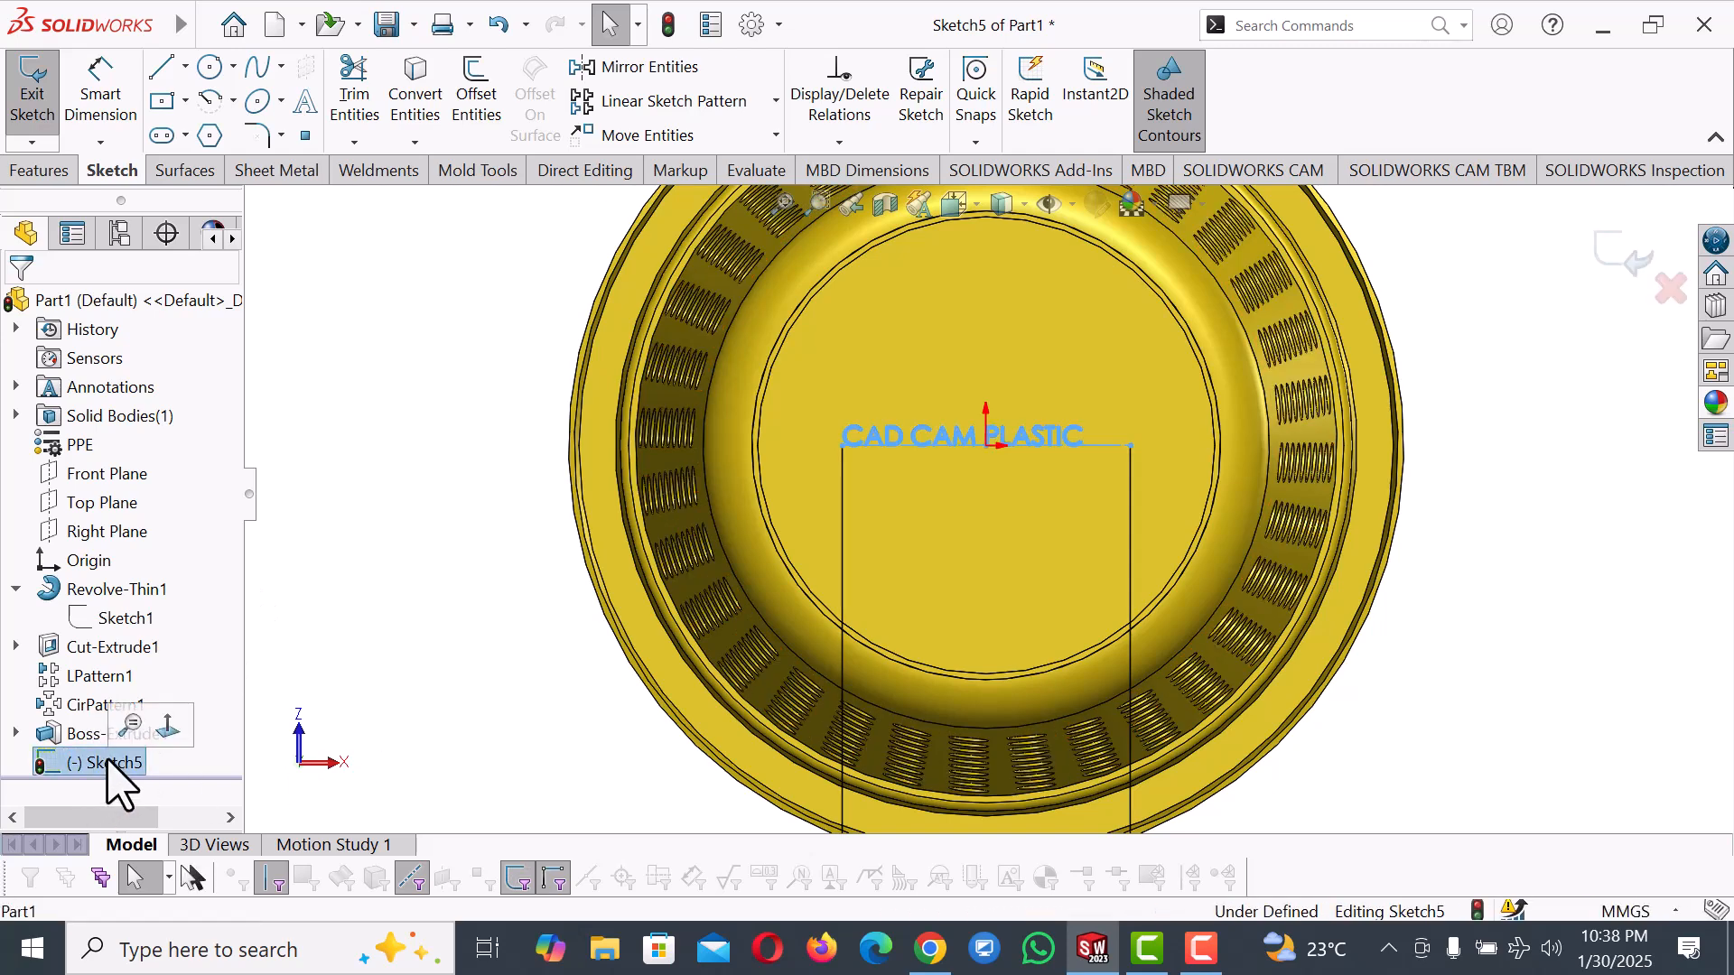
pyautogui.click(932, 461)
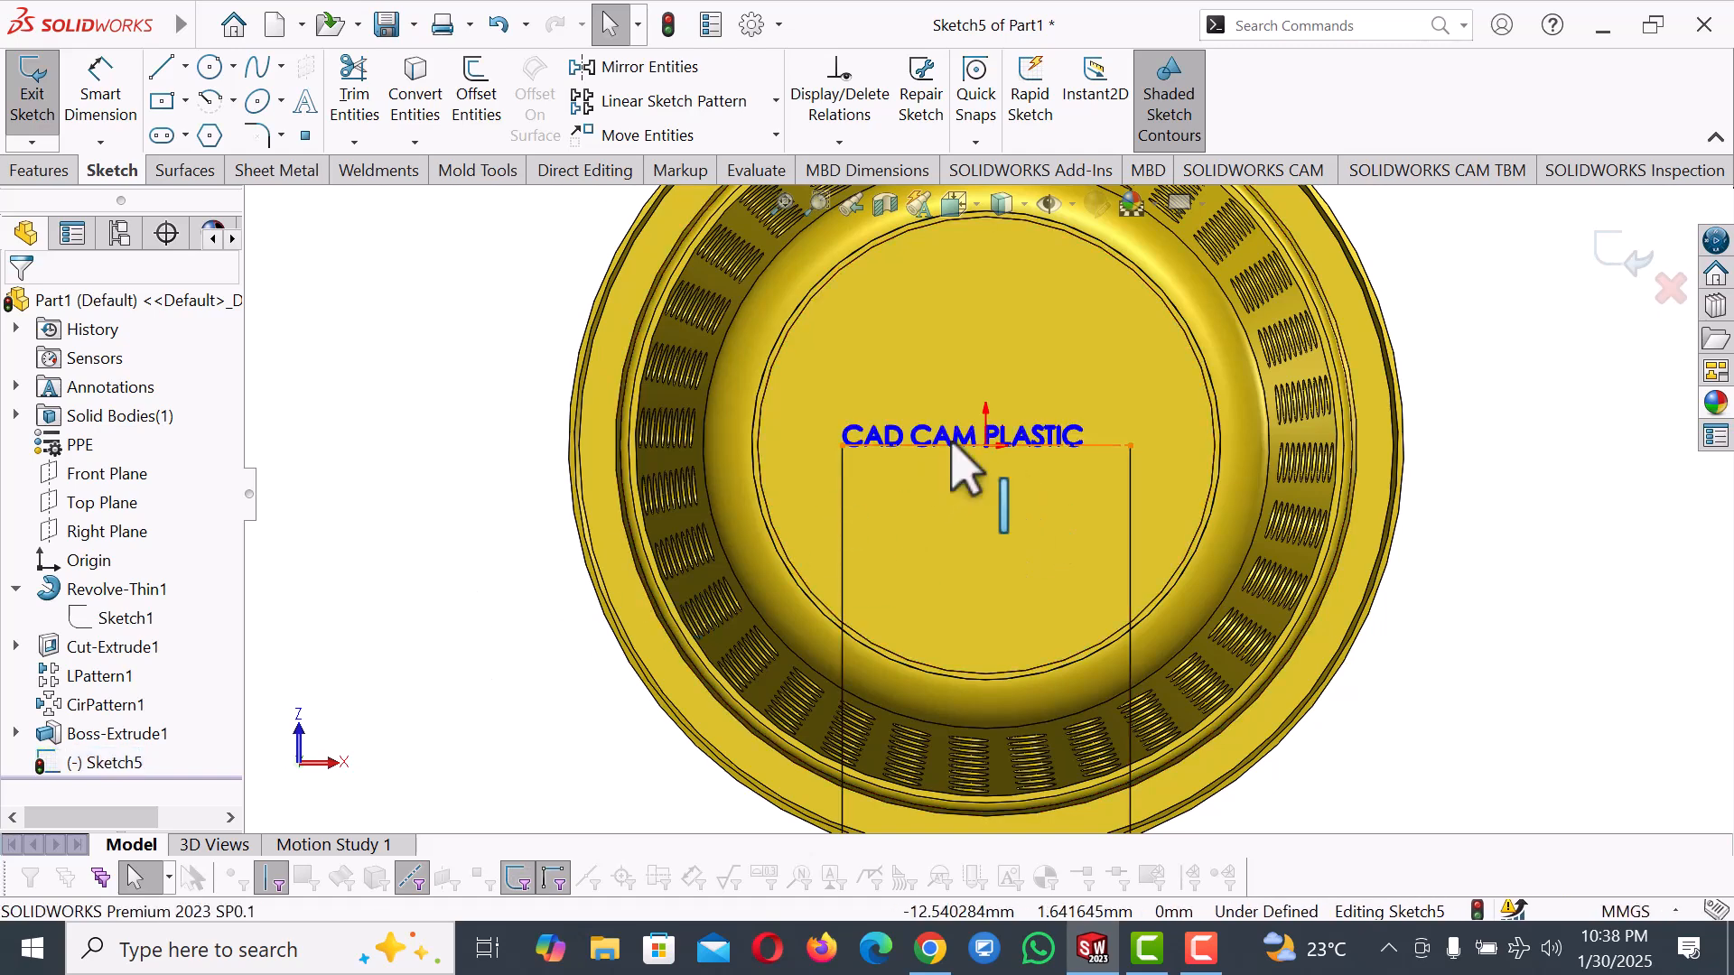
pyautogui.click(957, 462)
pyautogui.click(968, 462)
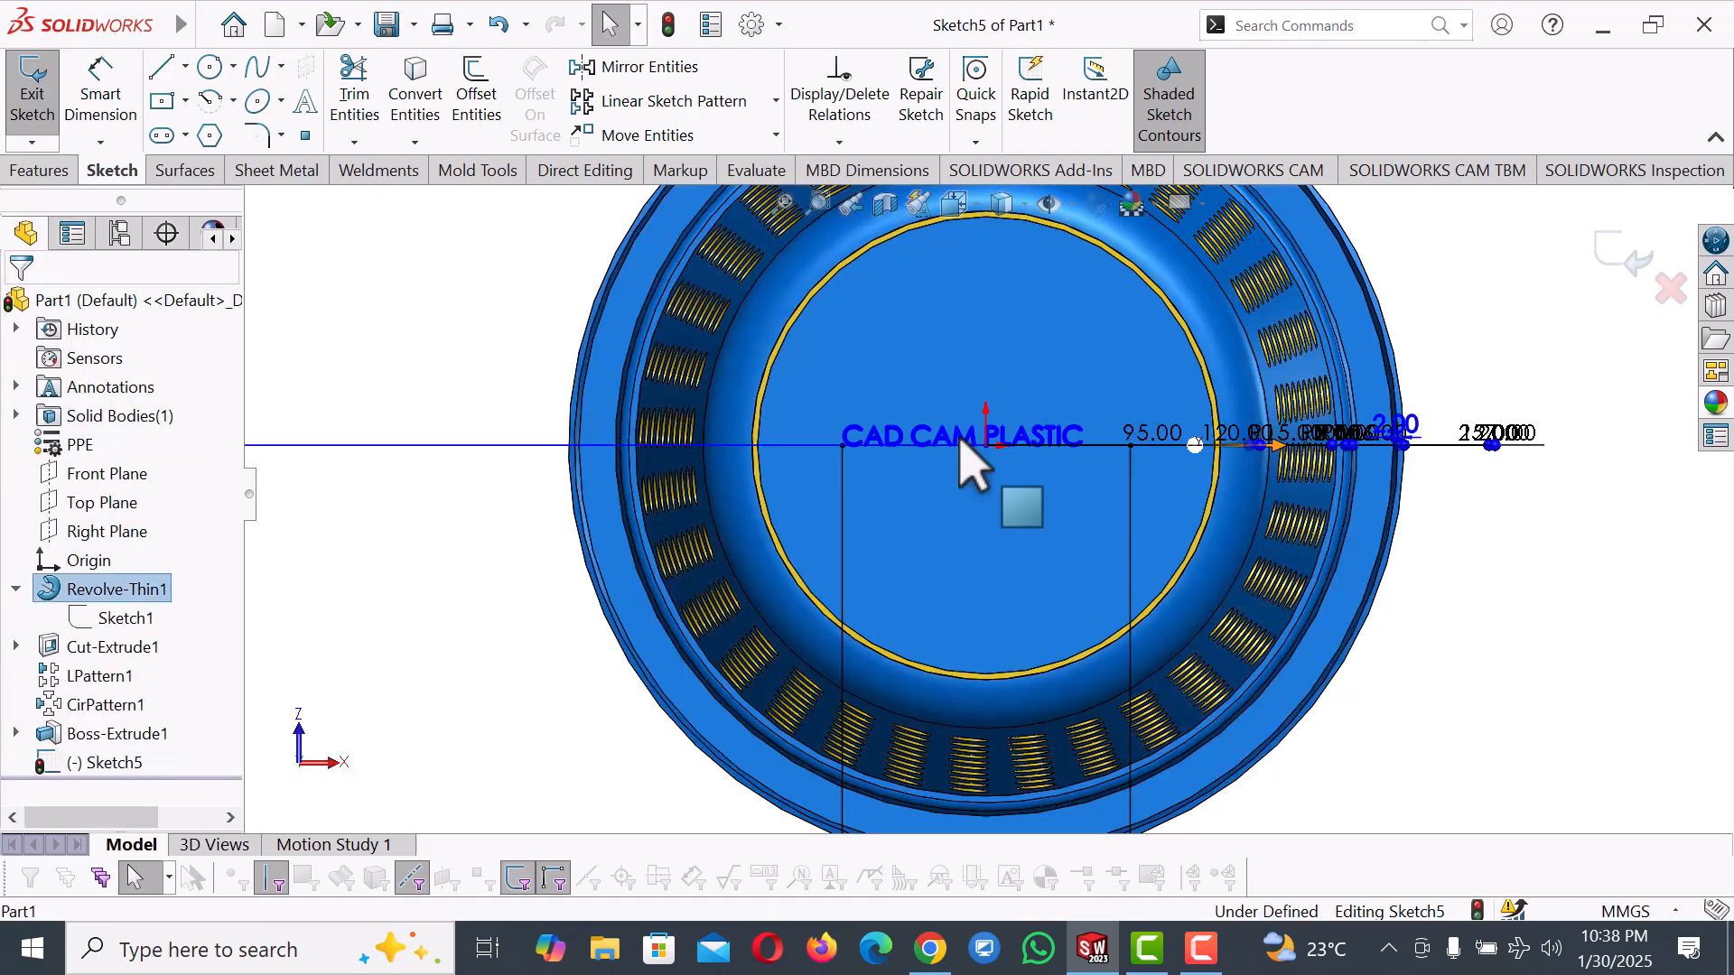
pyautogui.click(1605, 588)
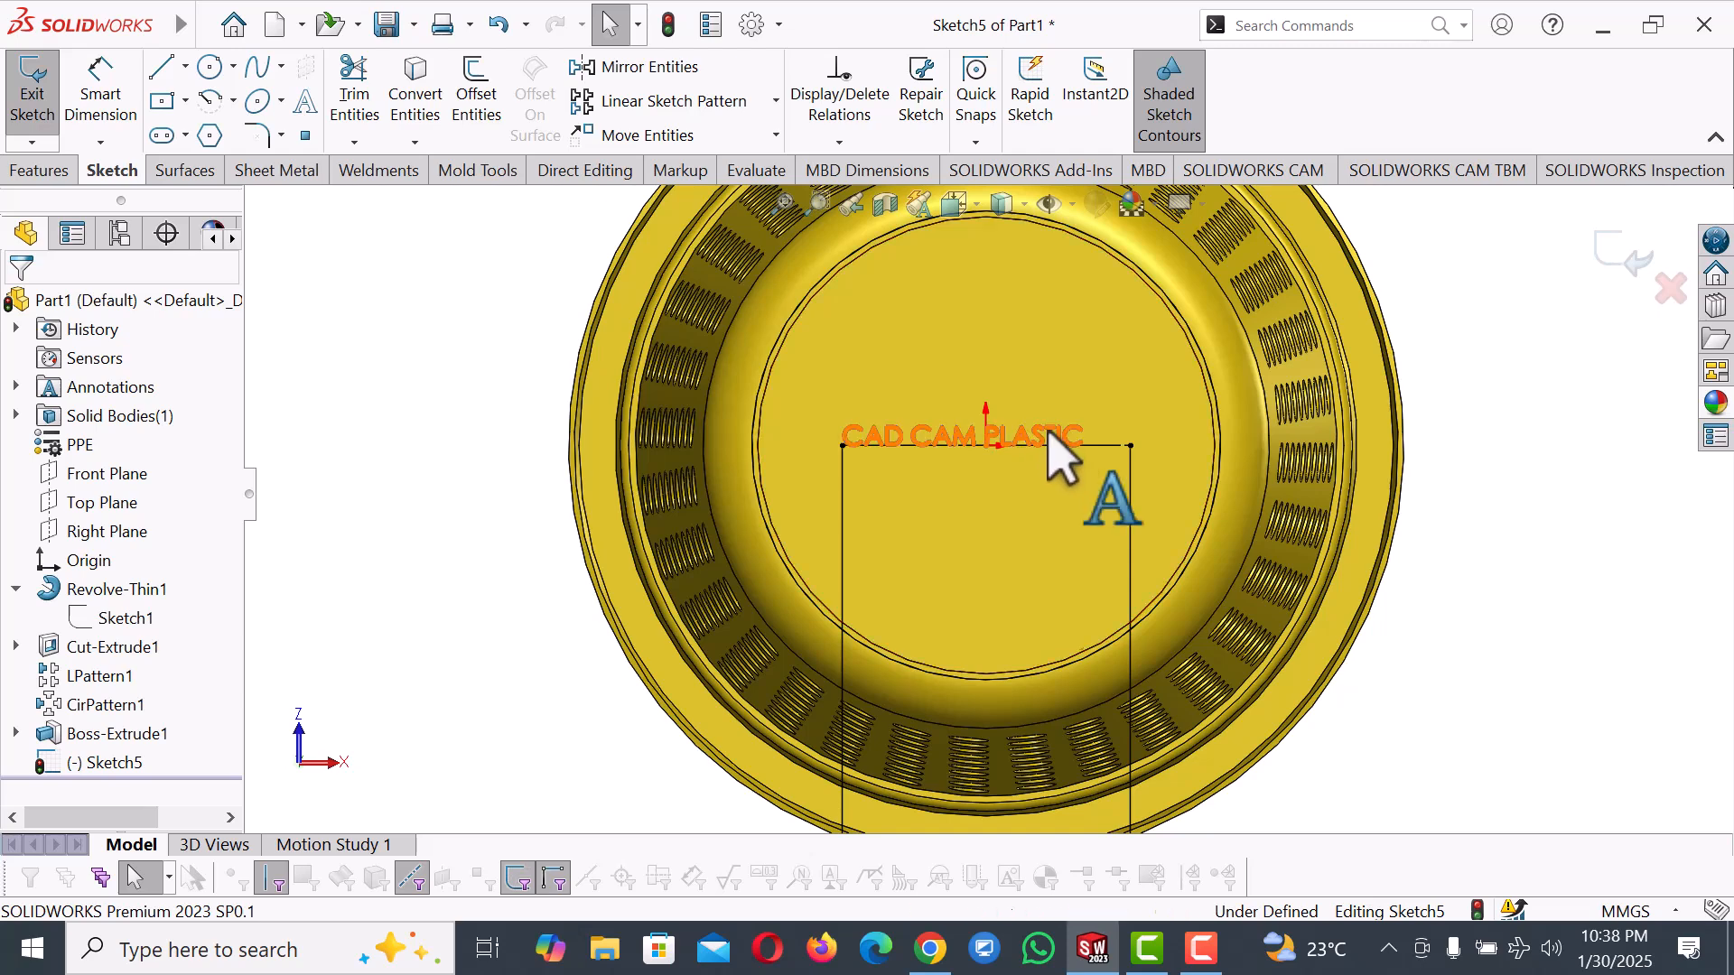
# Edit the "CAD CAM PLASTIC" sketch text and set its character spacing to 120%.
pyautogui.scroll(-5, 1049, 432)
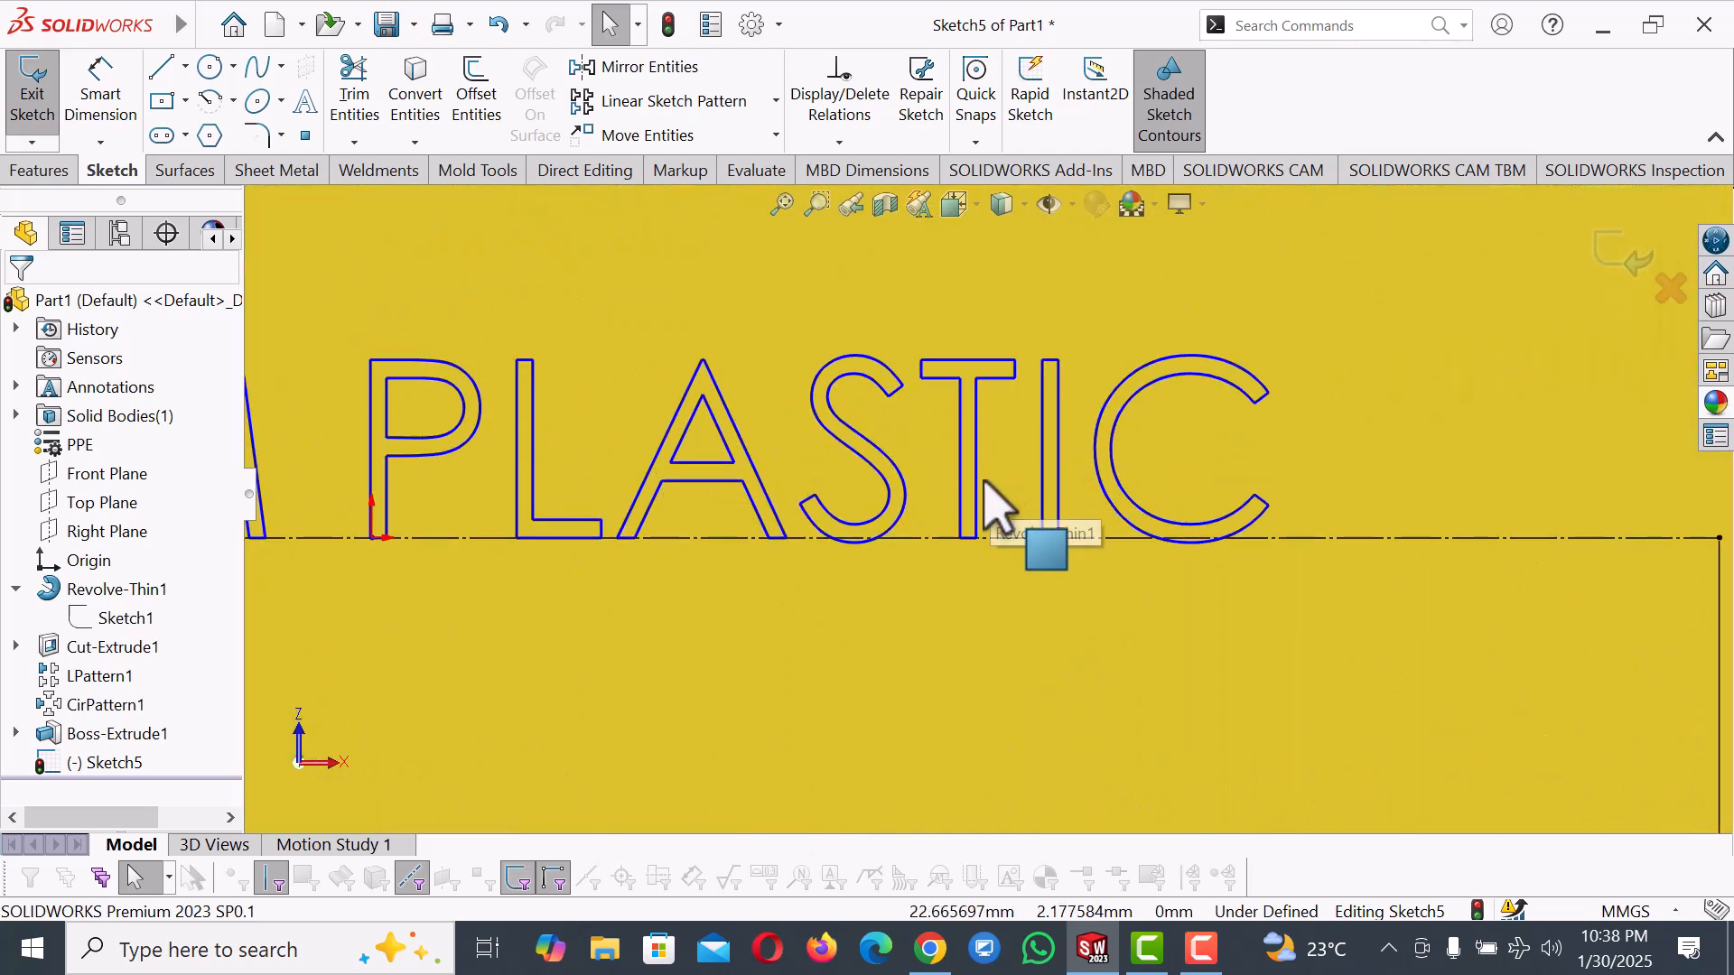
pyautogui.doubleClick(967, 523)
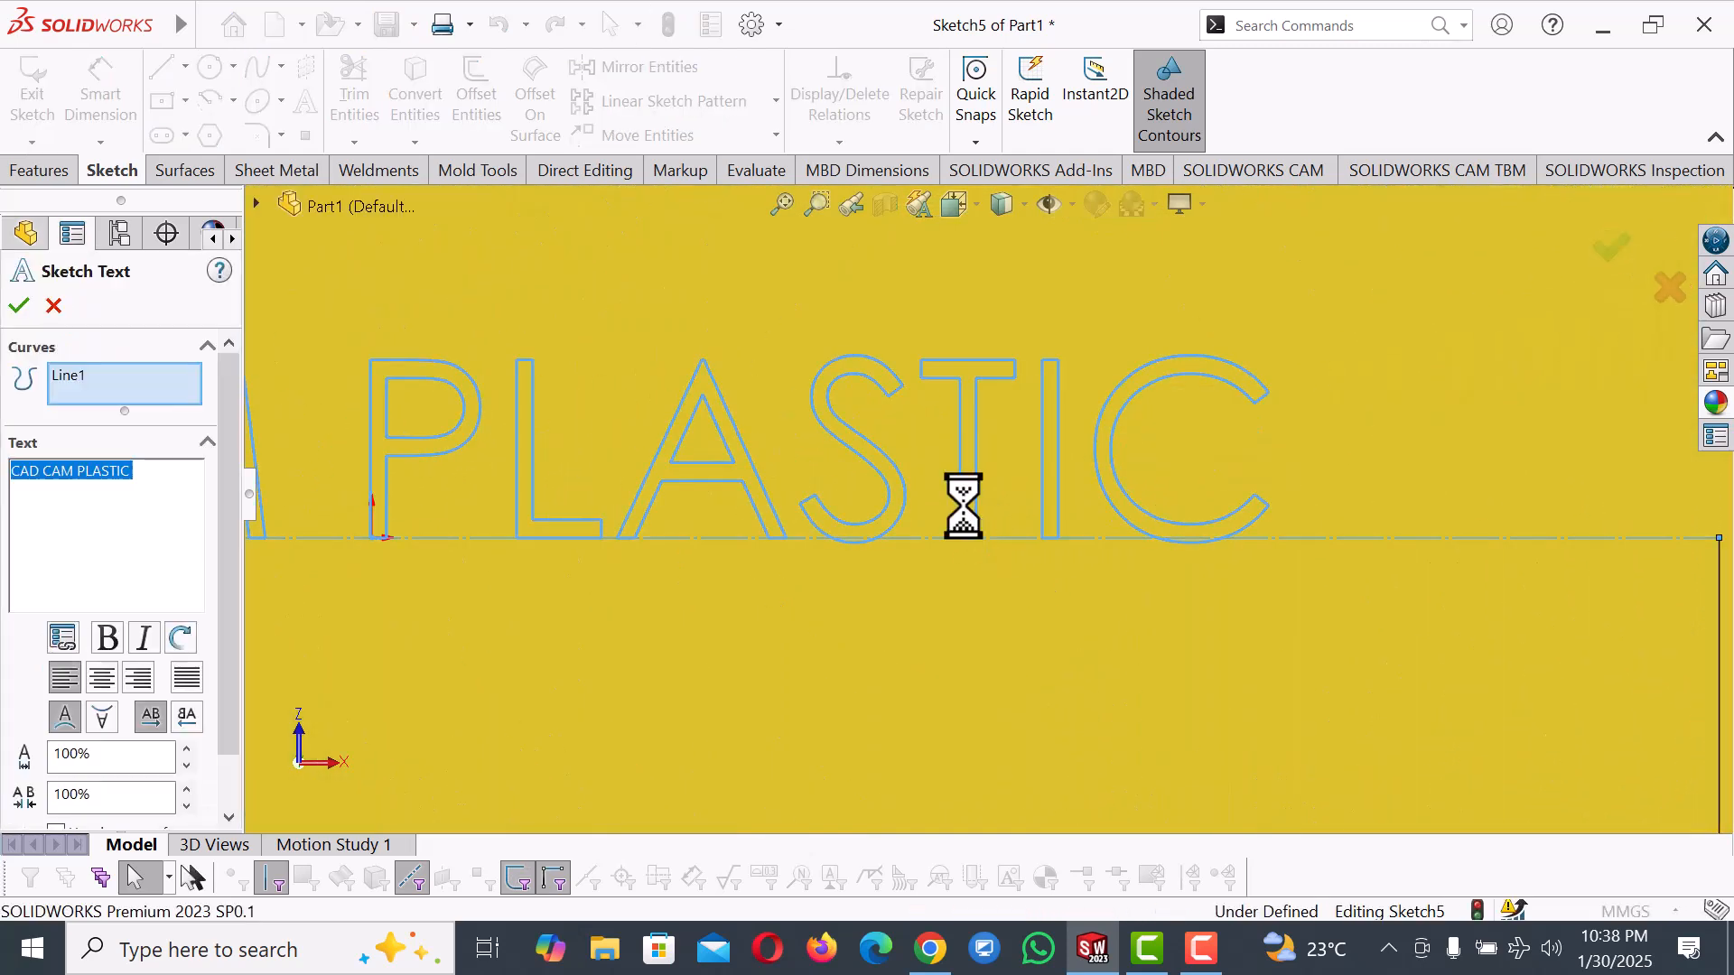
pyautogui.scroll(-2, 225, 569)
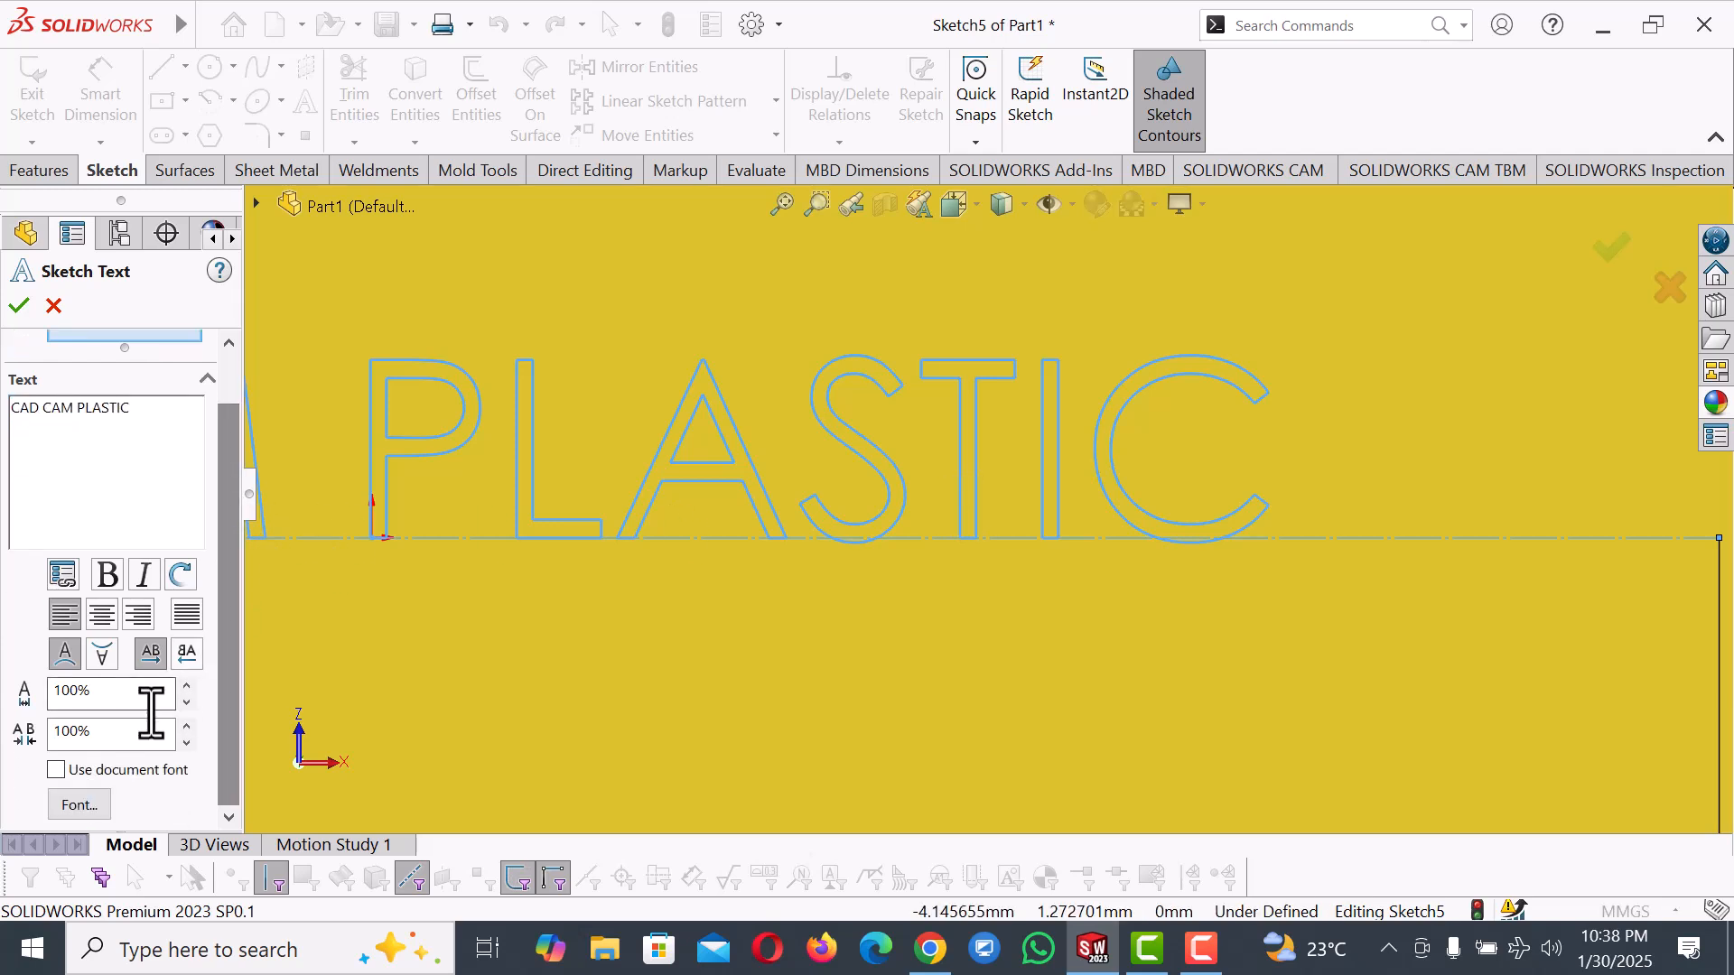
pyautogui.click(187, 725)
pyautogui.click(187, 726)
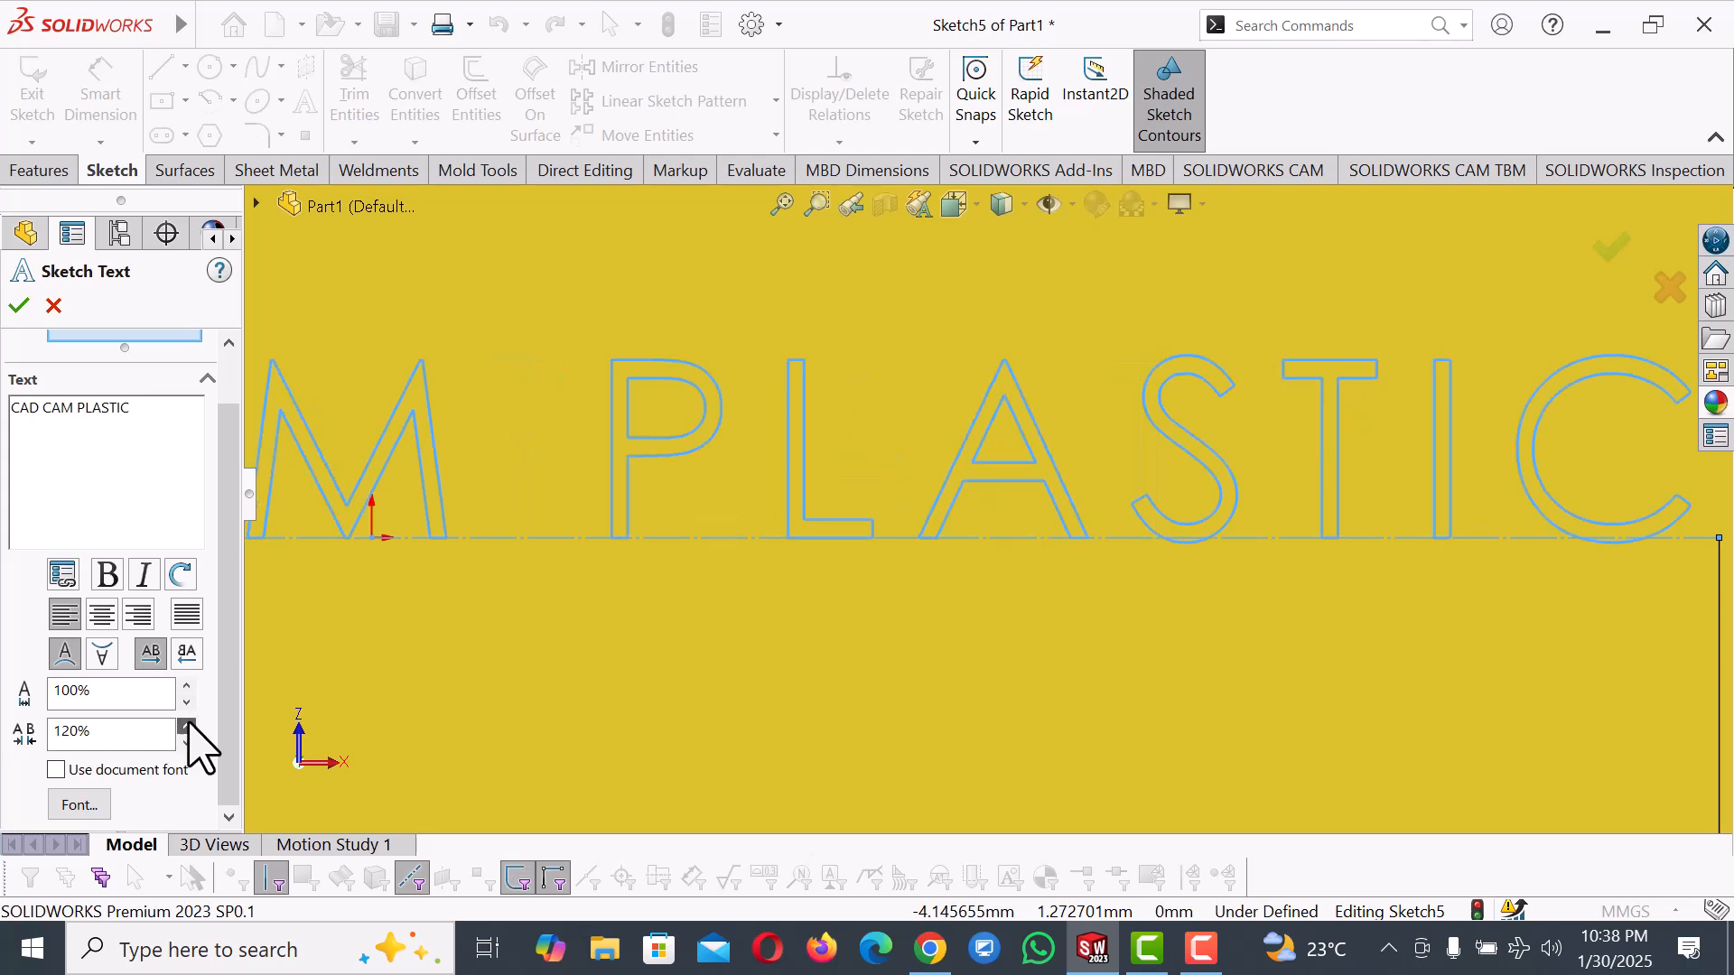
pyautogui.scroll(5, 755, 522)
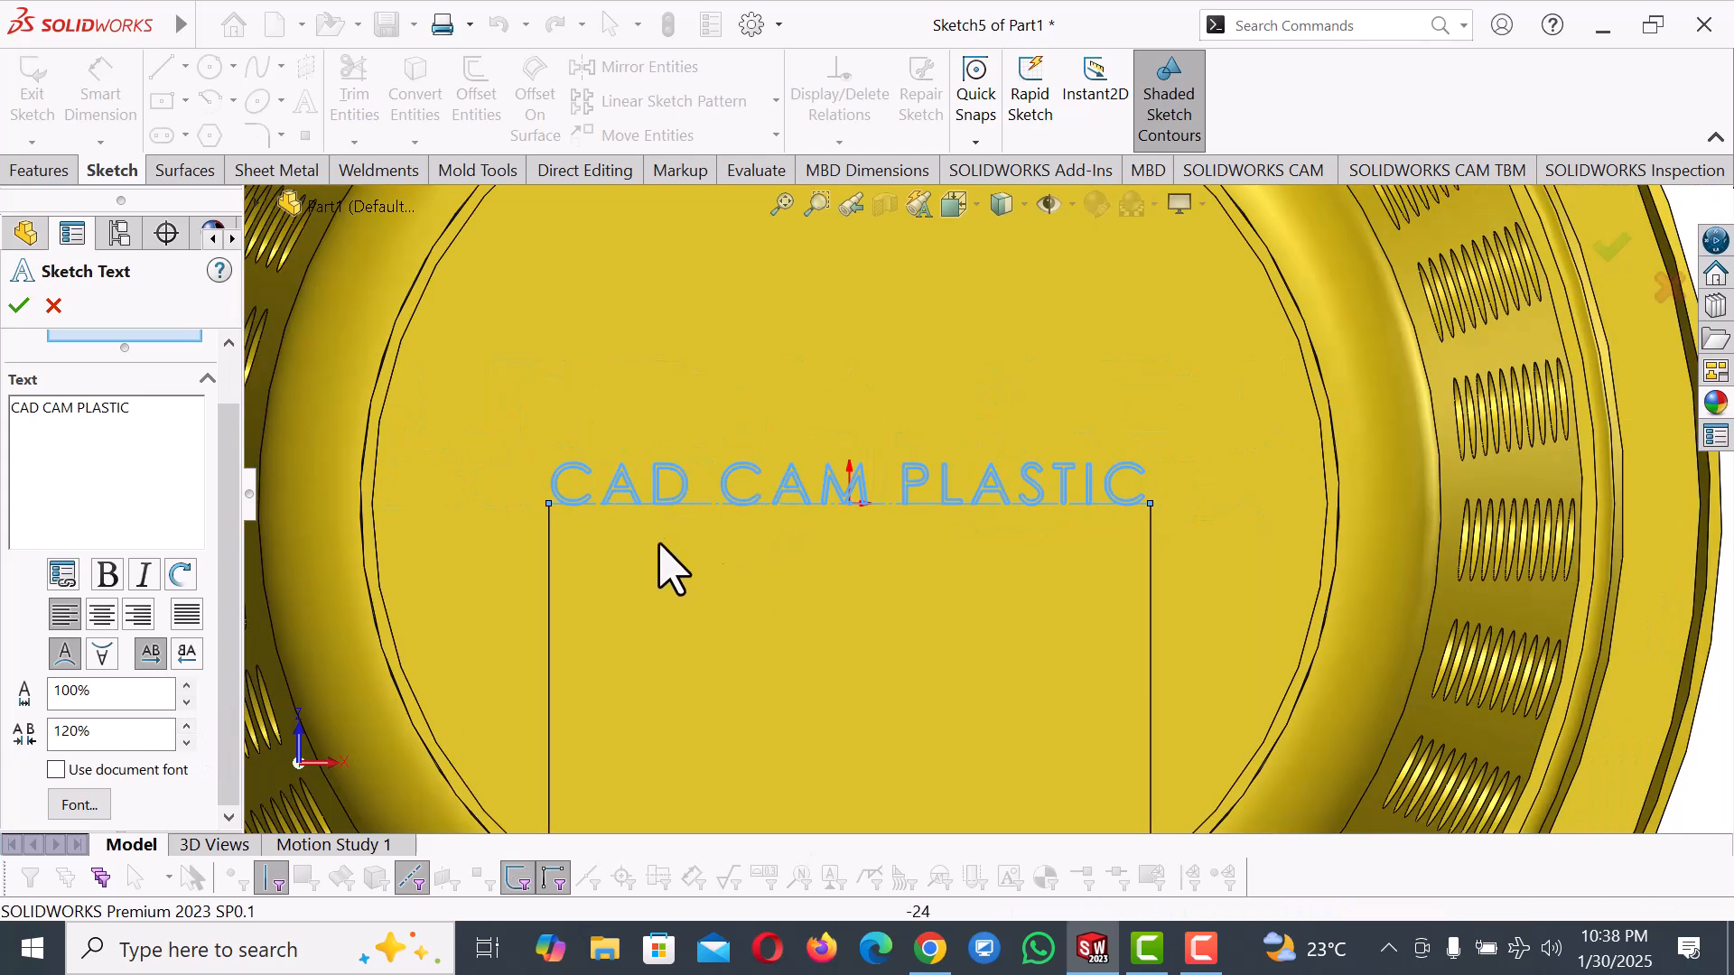
# Try lettering width factors of 110% and 120%, return the width factor to 100% and accept the text edits.
pyautogui.click(186, 684)
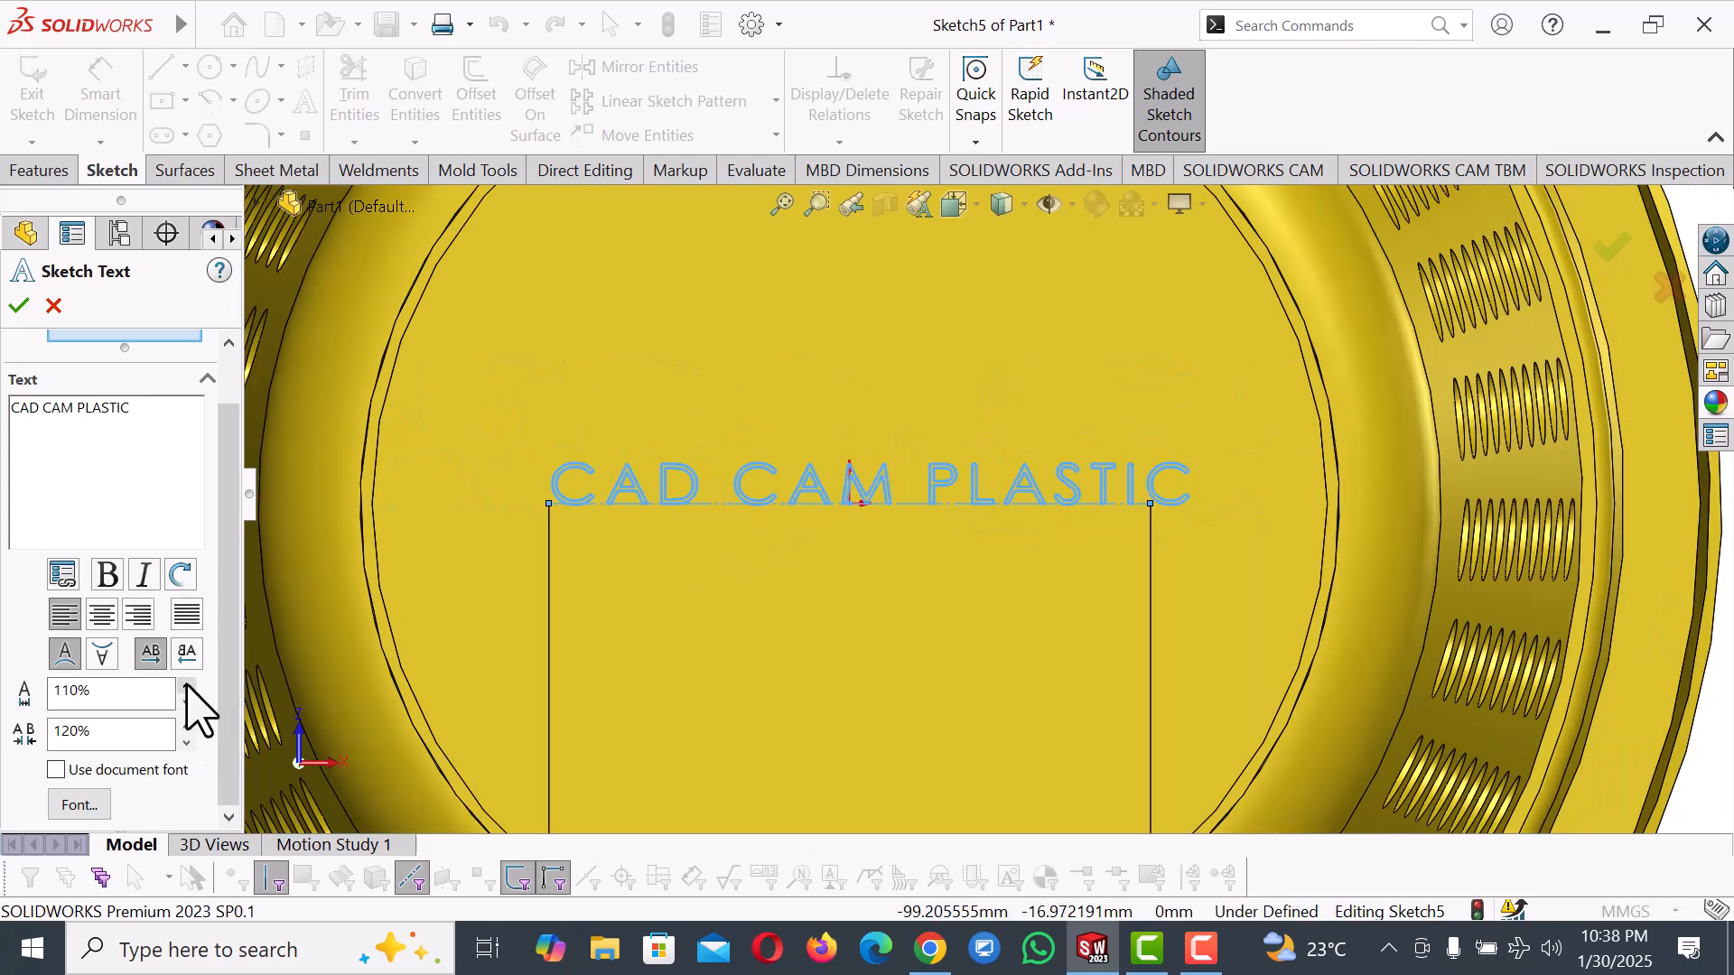
pyautogui.click(187, 685)
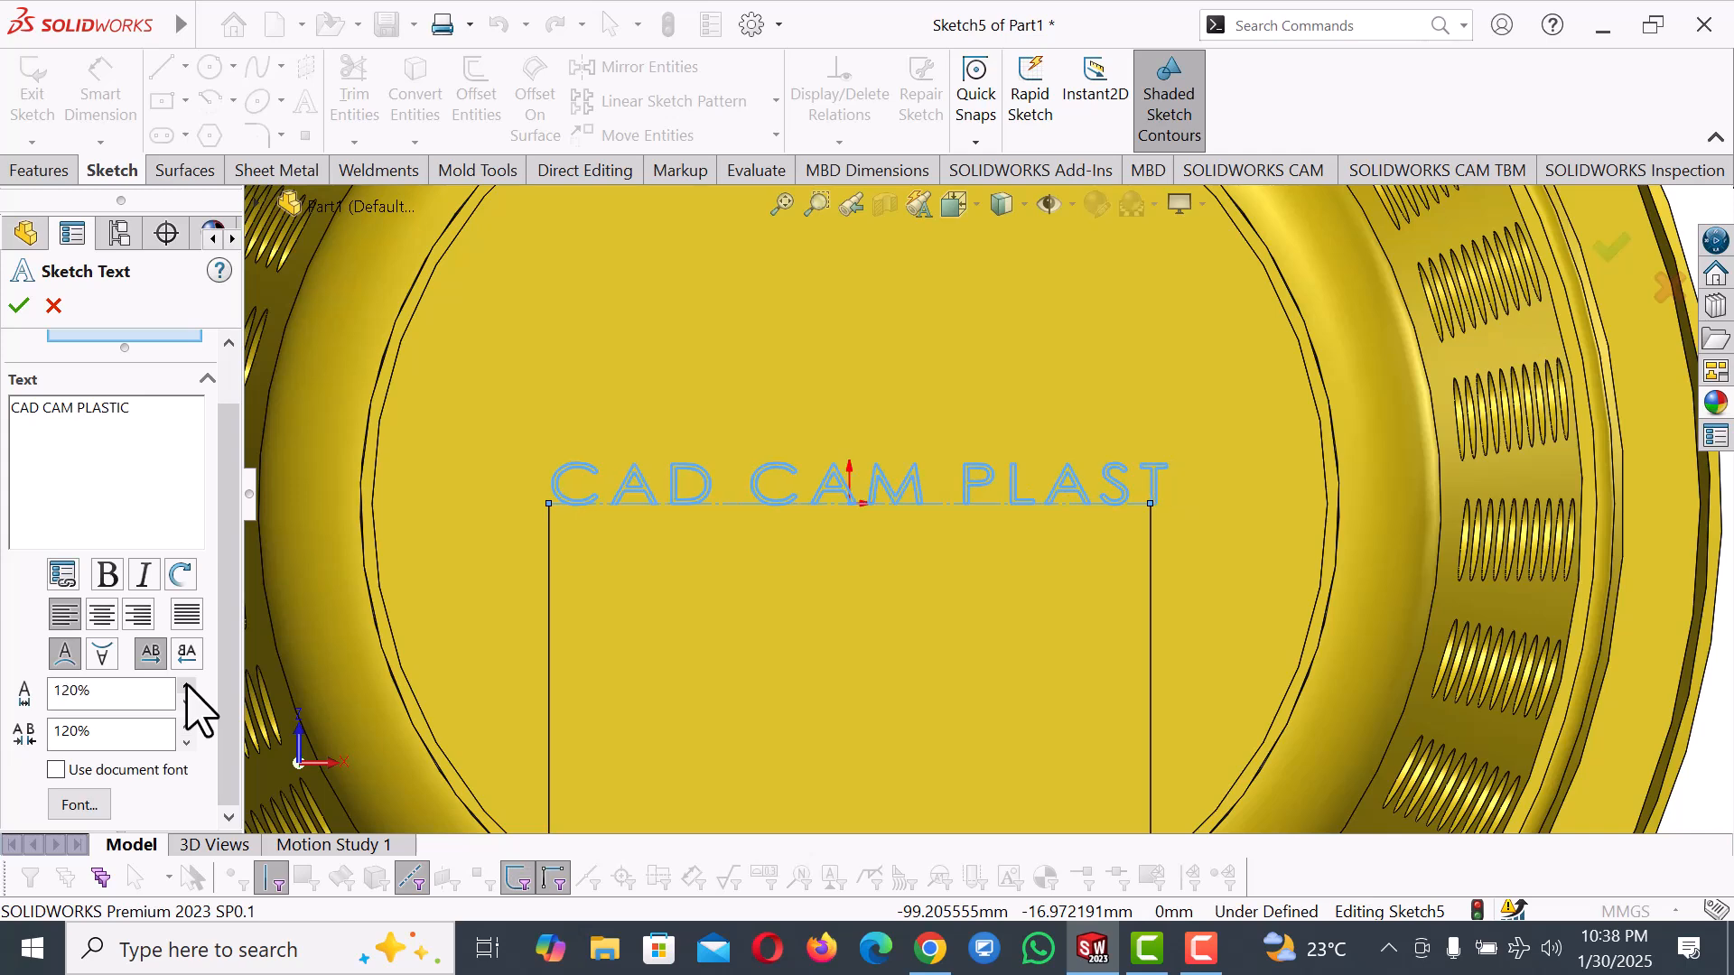
pyautogui.click(187, 702)
pyautogui.click(187, 701)
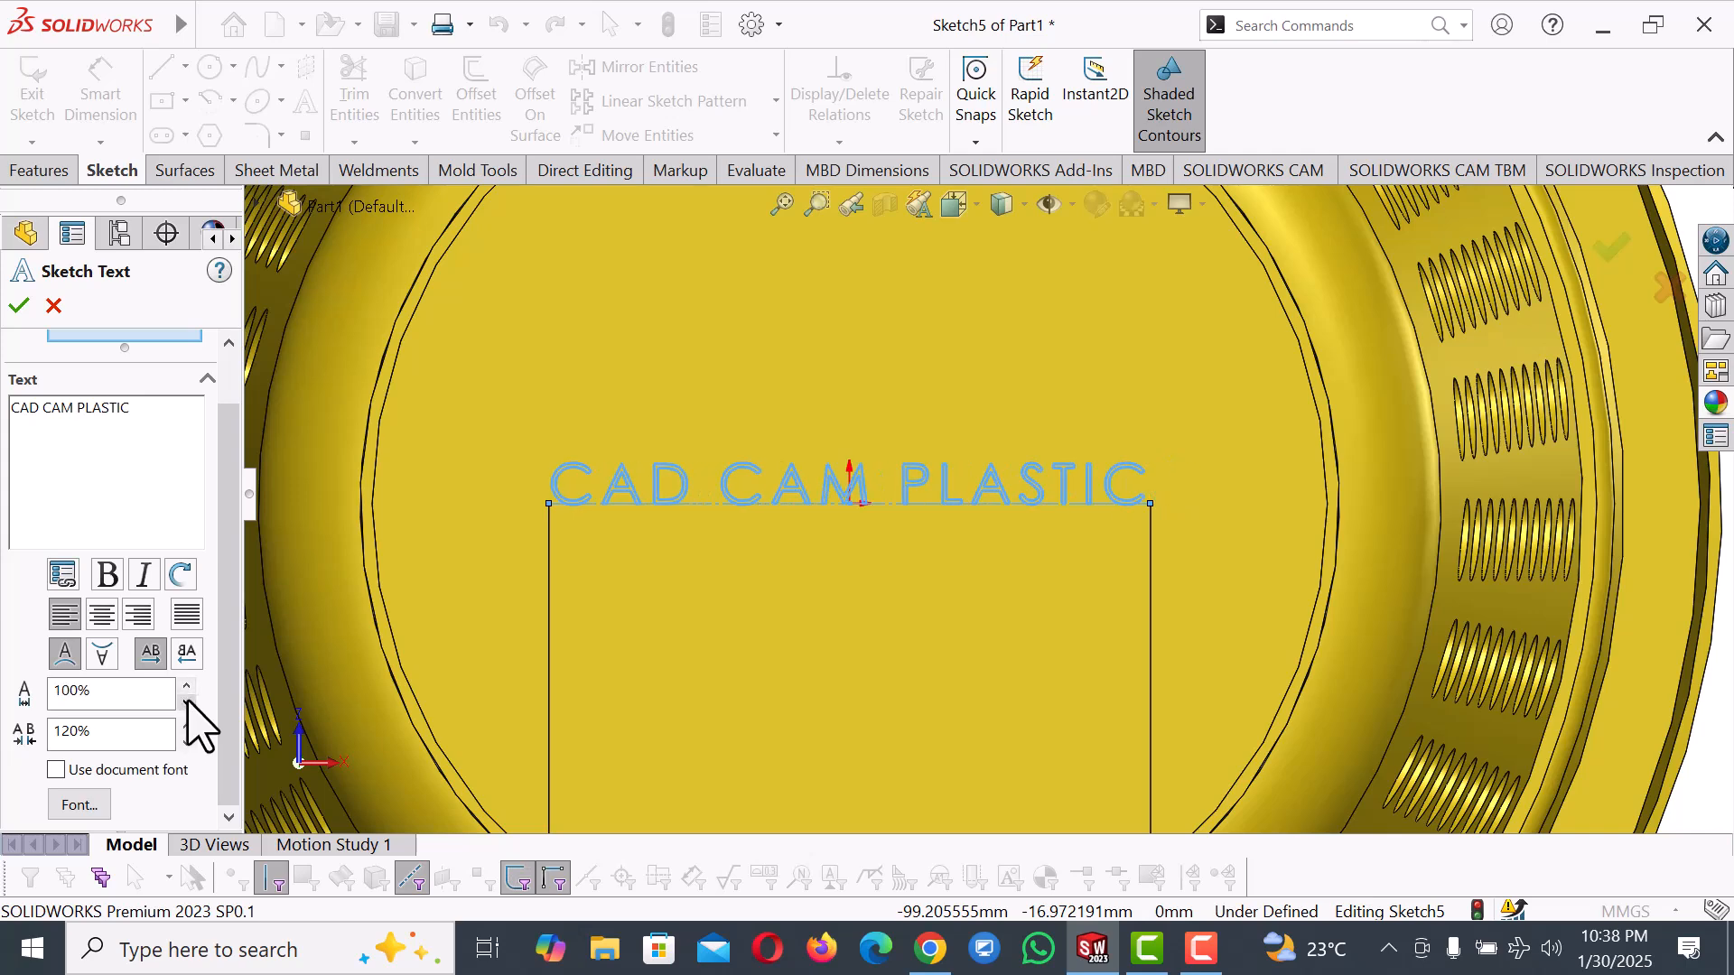
pyautogui.click(18, 306)
# Try to extrude the underside lettering sketch as a boss.
pyautogui.scroll(5, 665, 386)
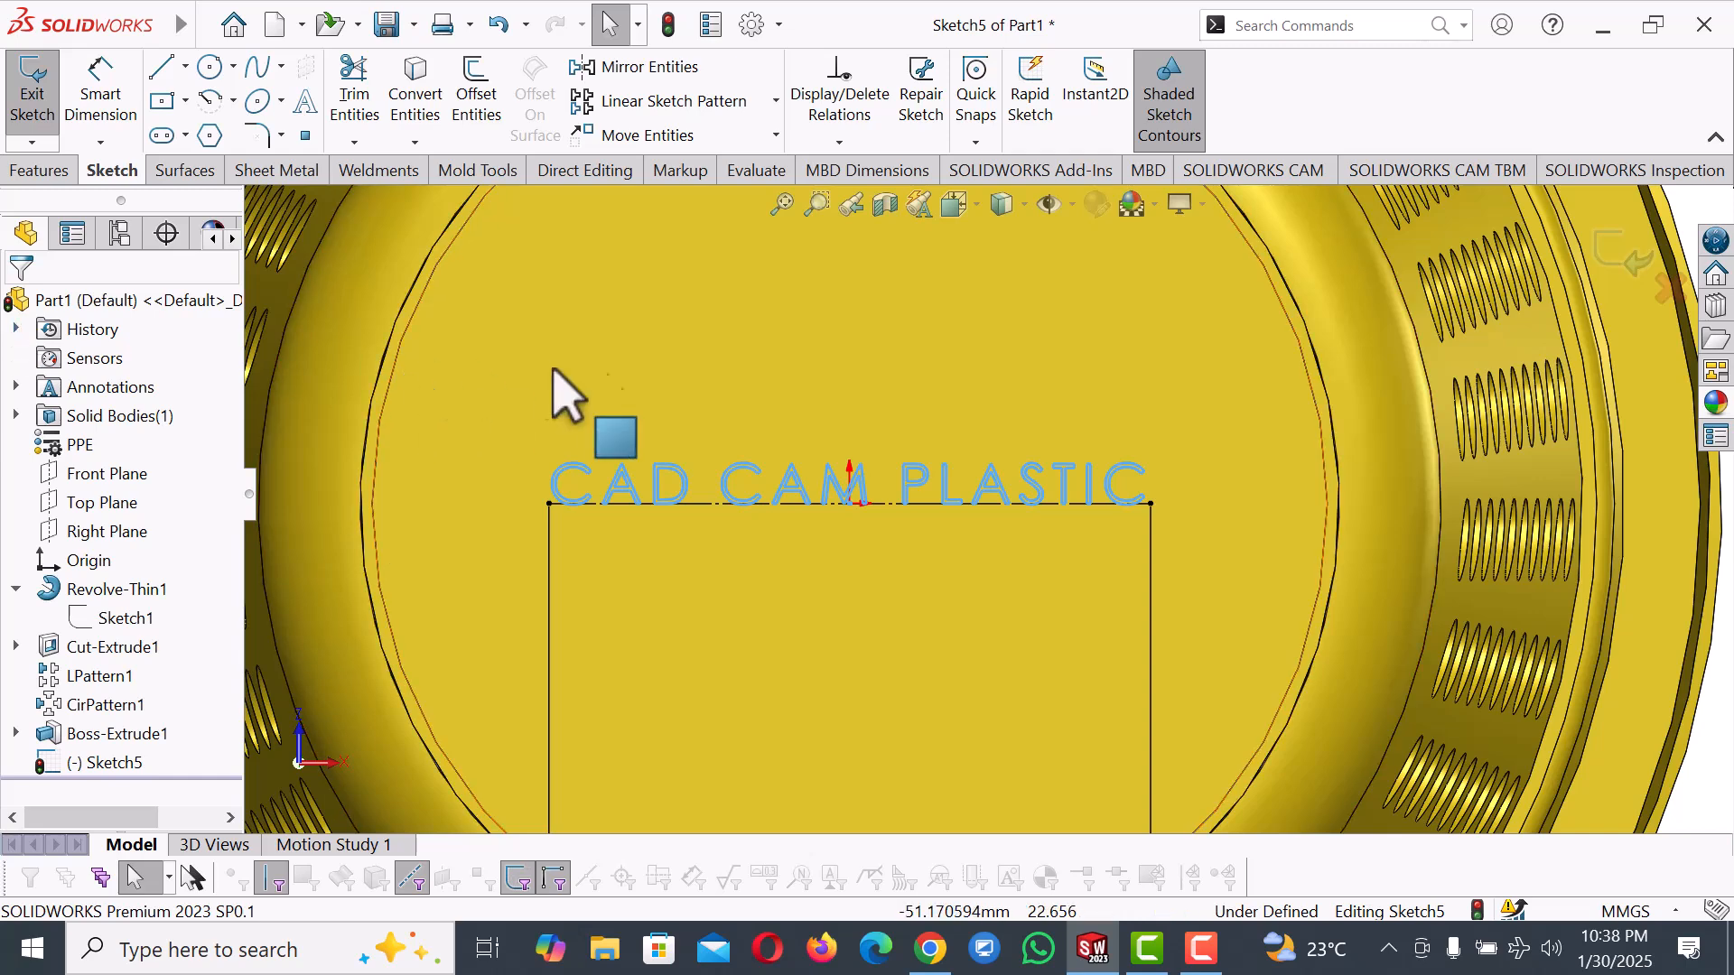
pyautogui.click(40, 170)
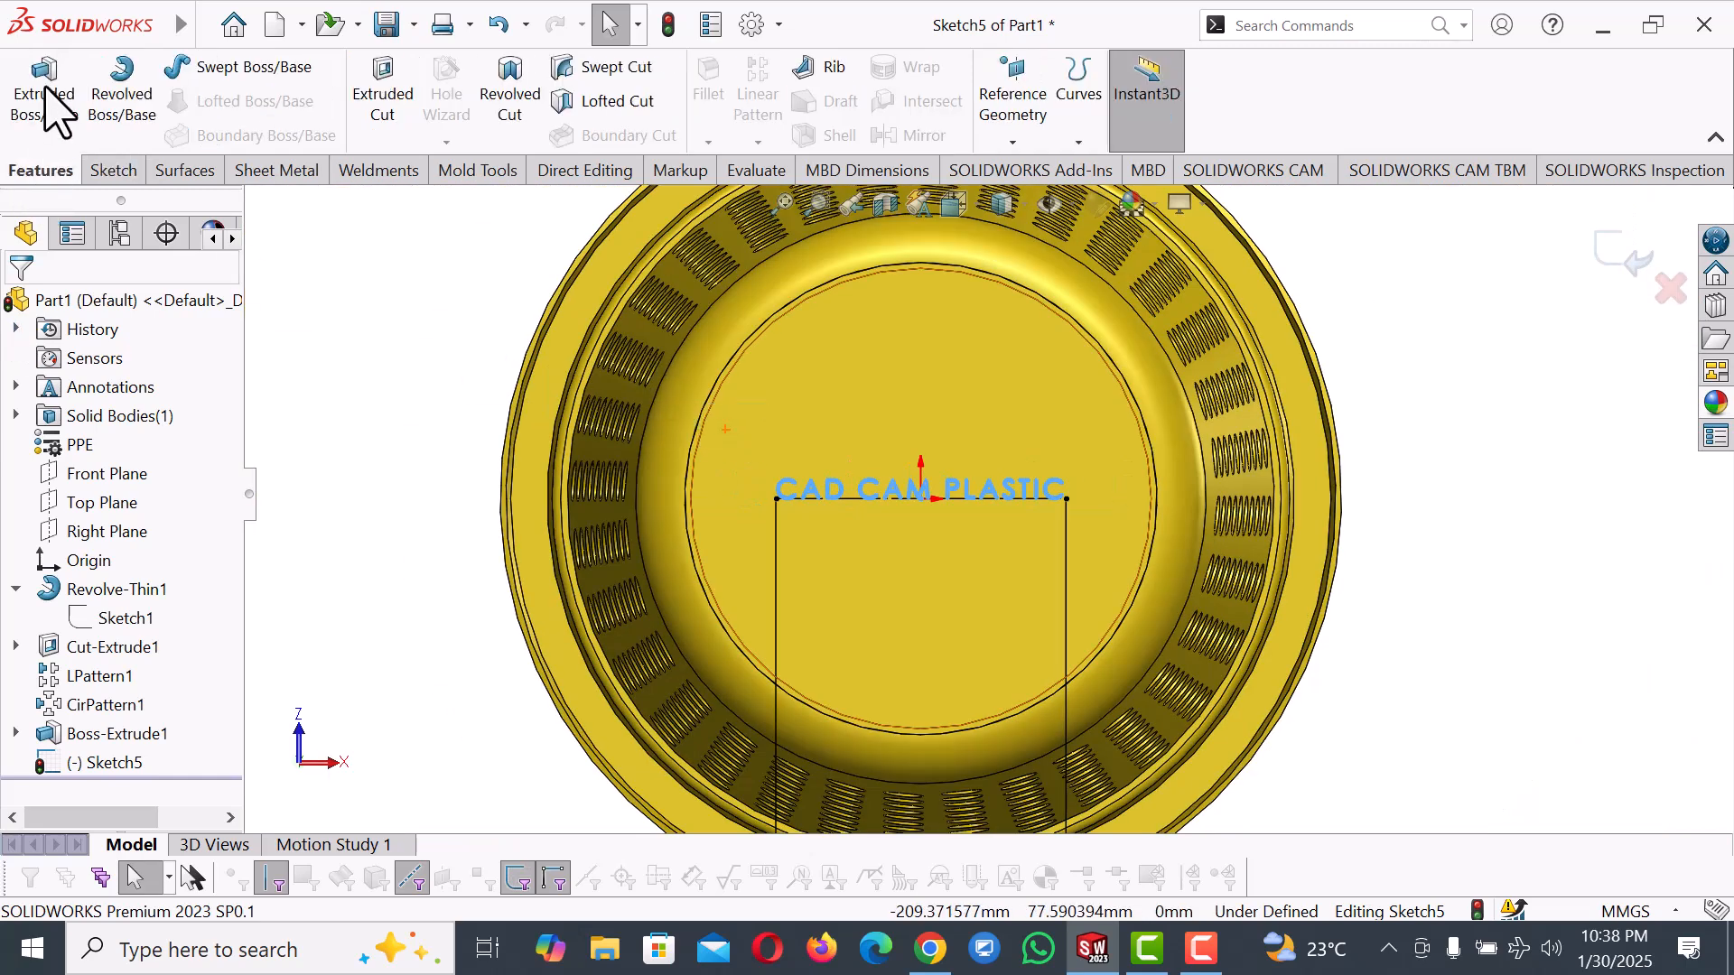
pyautogui.click(45, 92)
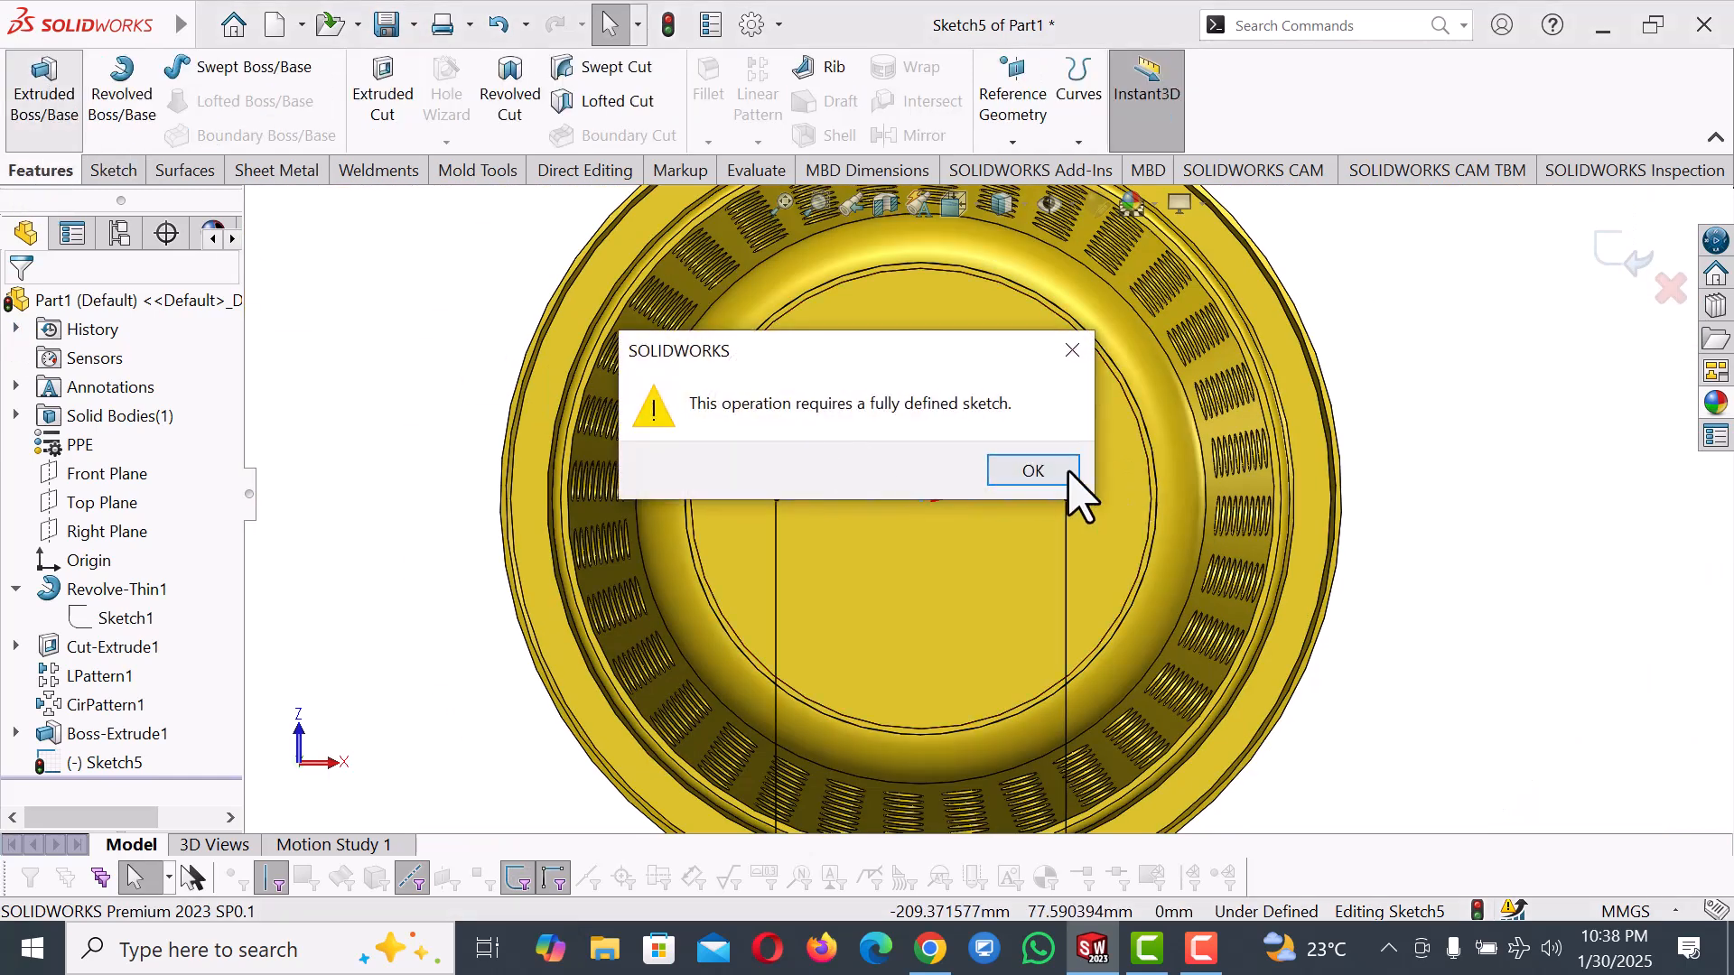
pyautogui.click(1073, 472)
pyautogui.scroll(3, 1066, 406)
pyautogui.moveTo(1066, 407); pyautogui.dragTo(950, 571, button='middle')
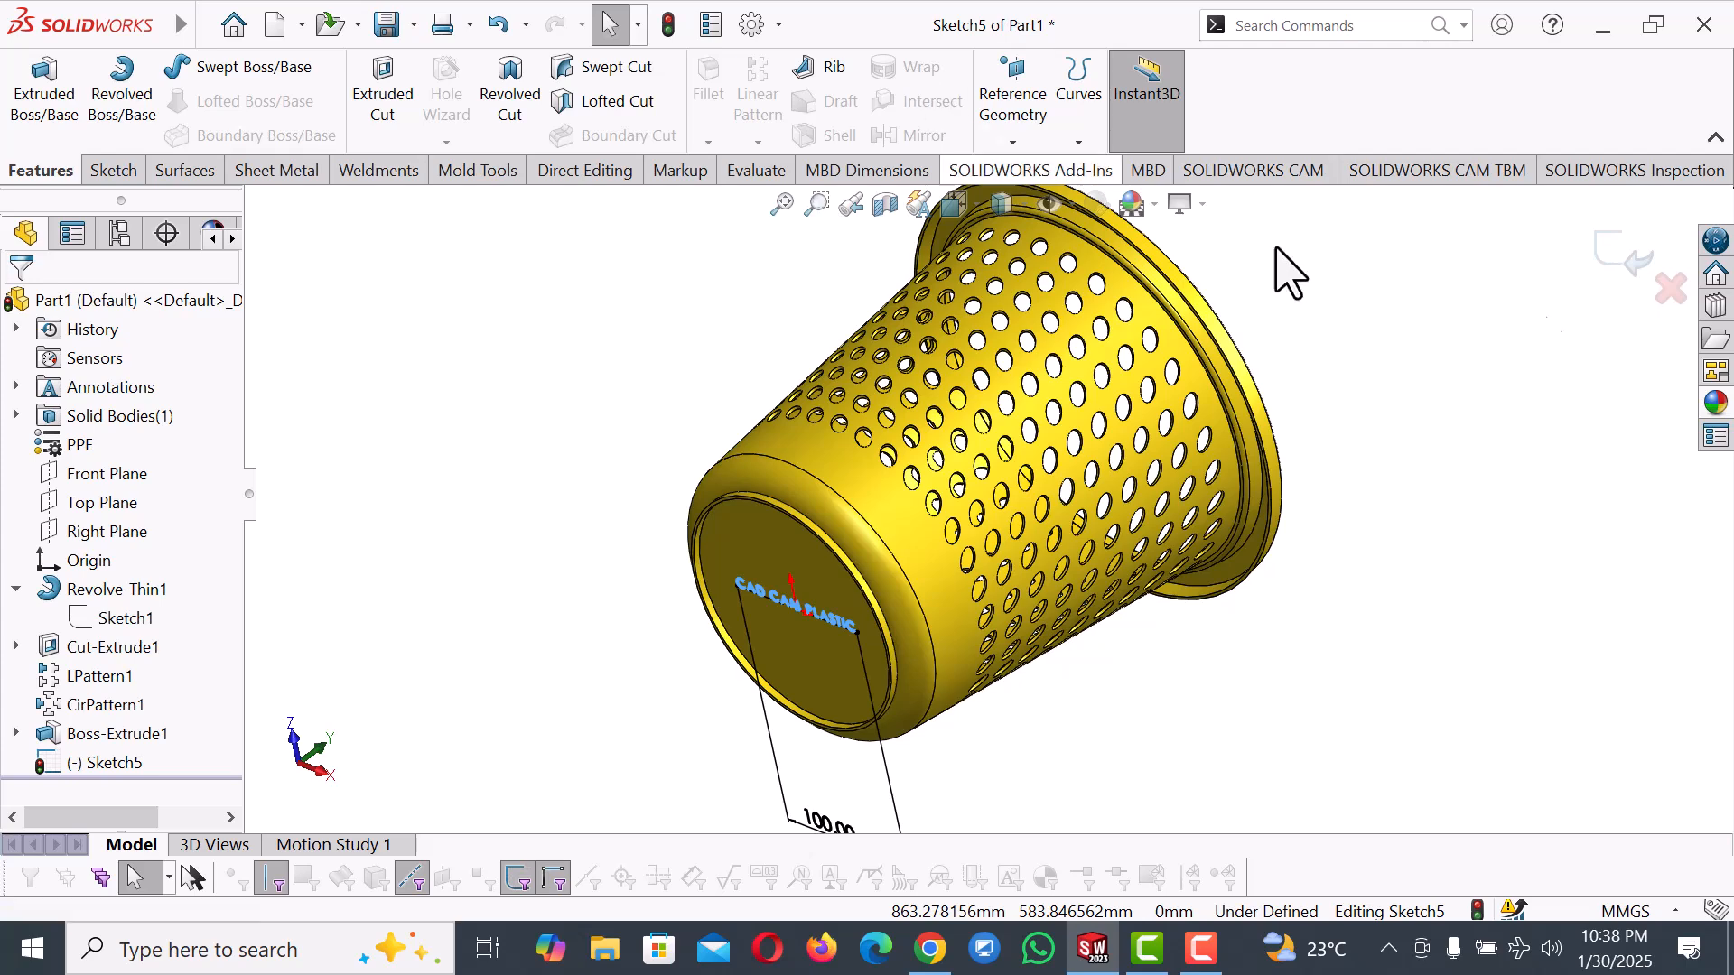
pyautogui.click(1450, 585)
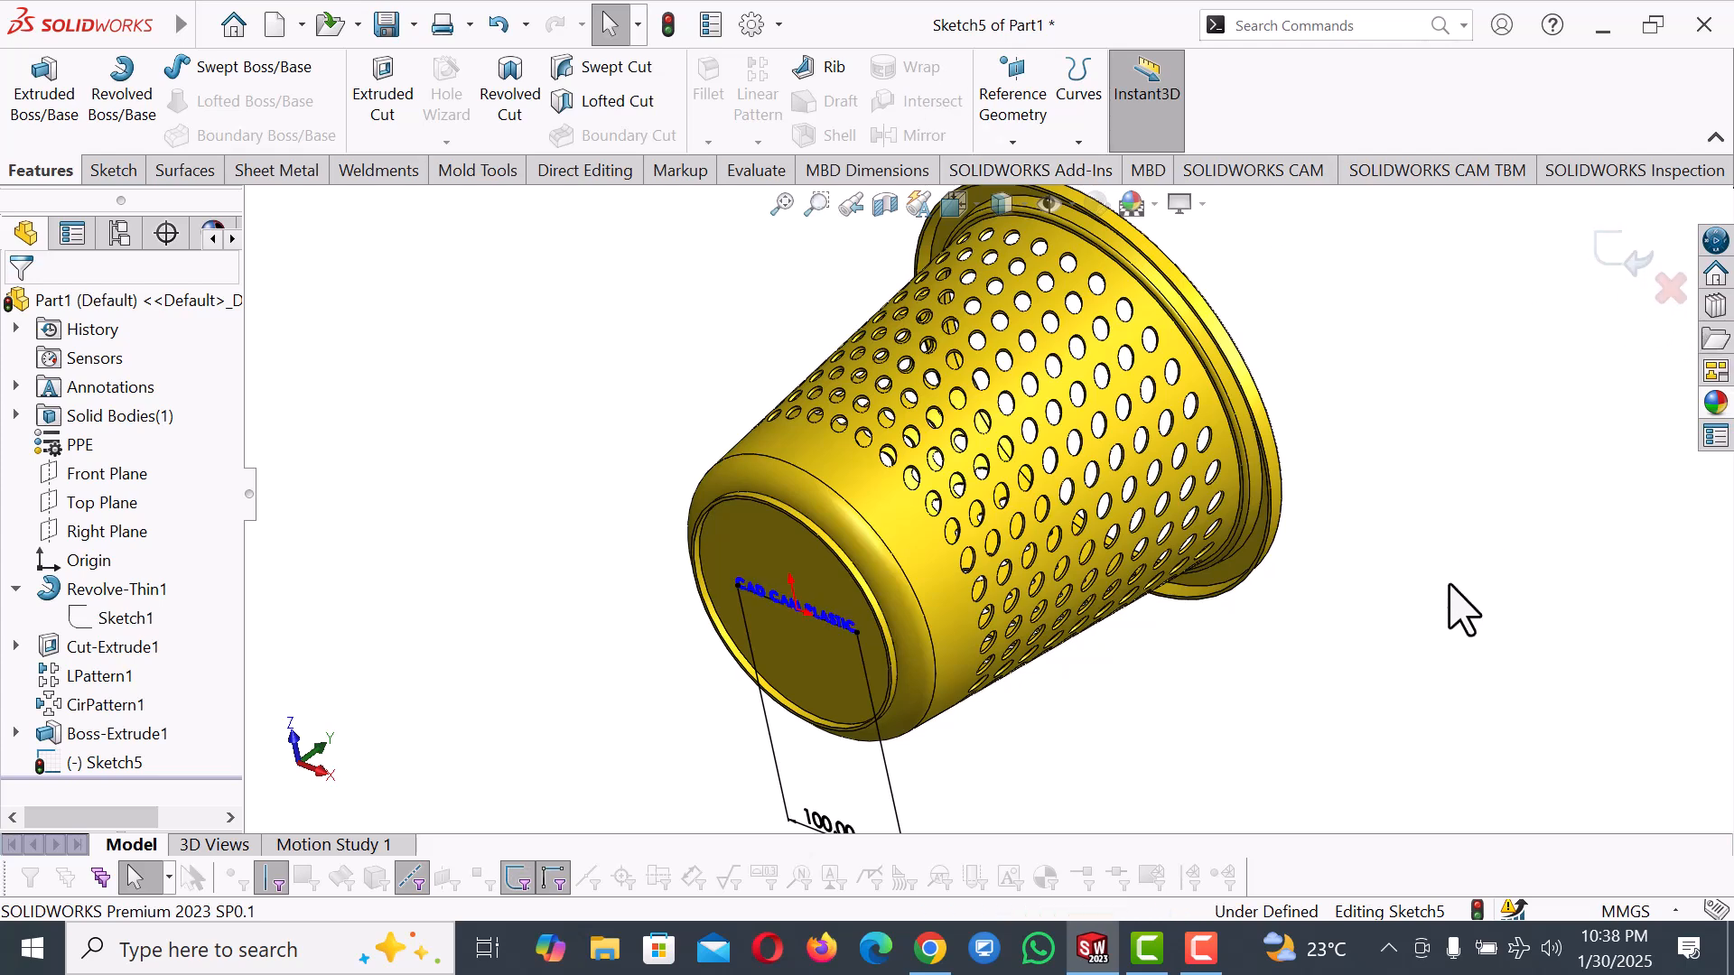
# View the underside sketch face-on and examine how the lettering sits on the construction line.
pyautogui.press('space')
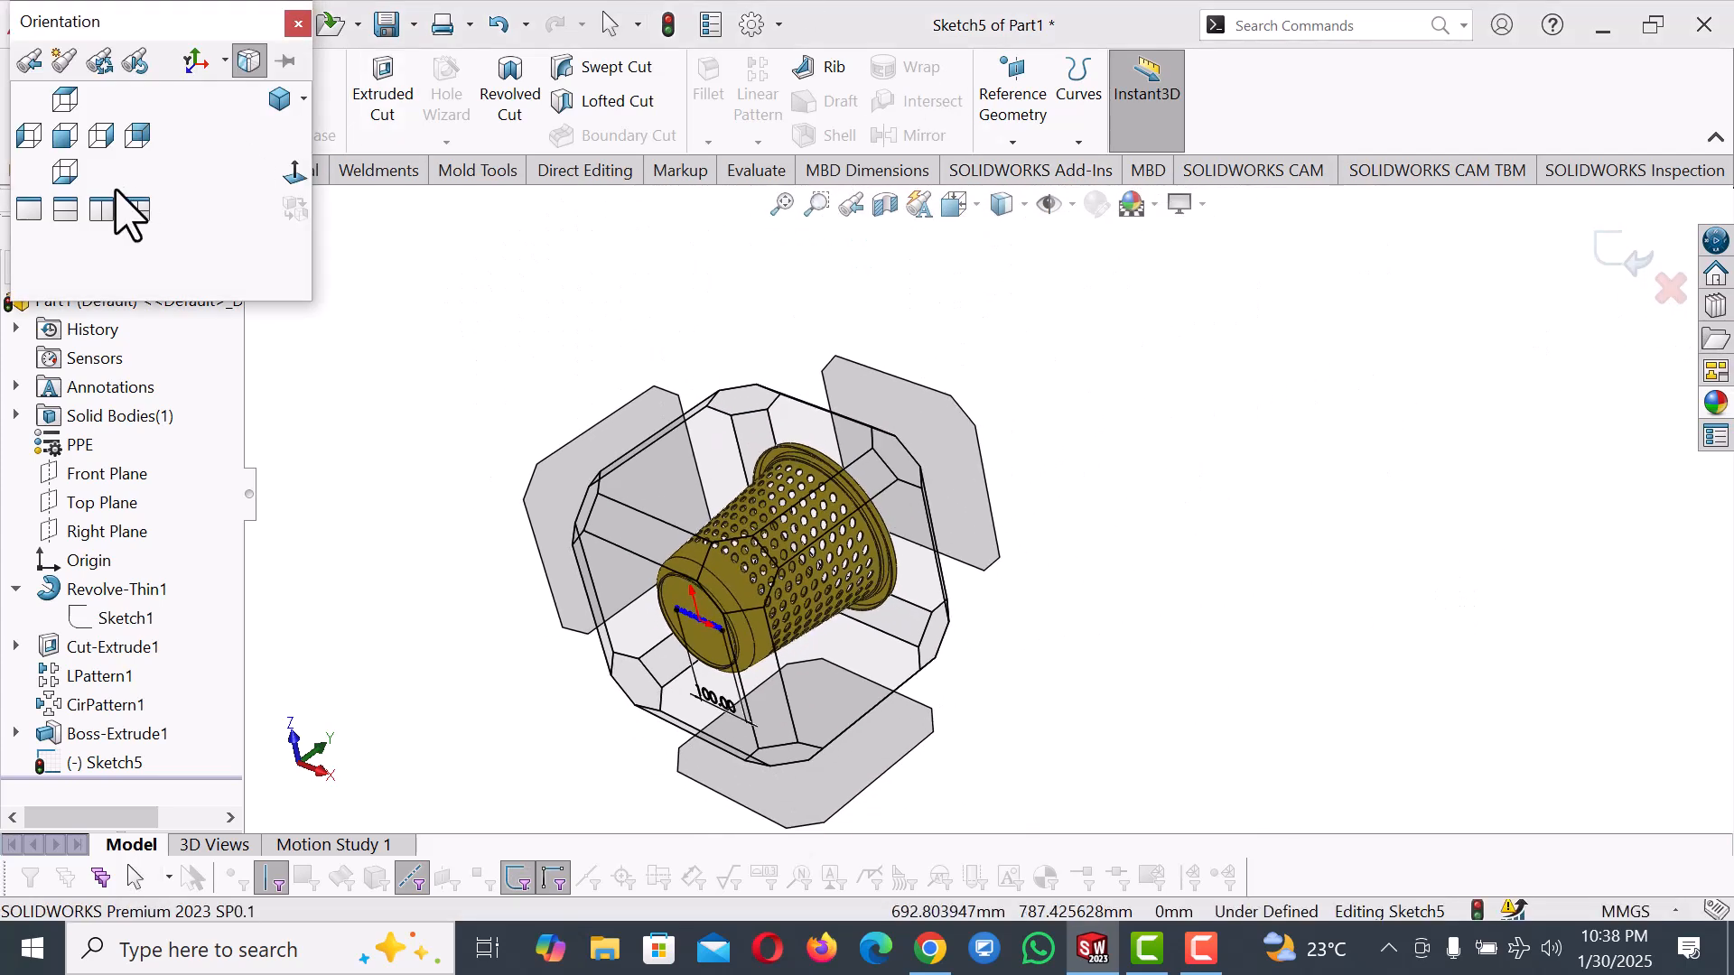
pyautogui.click(291, 175)
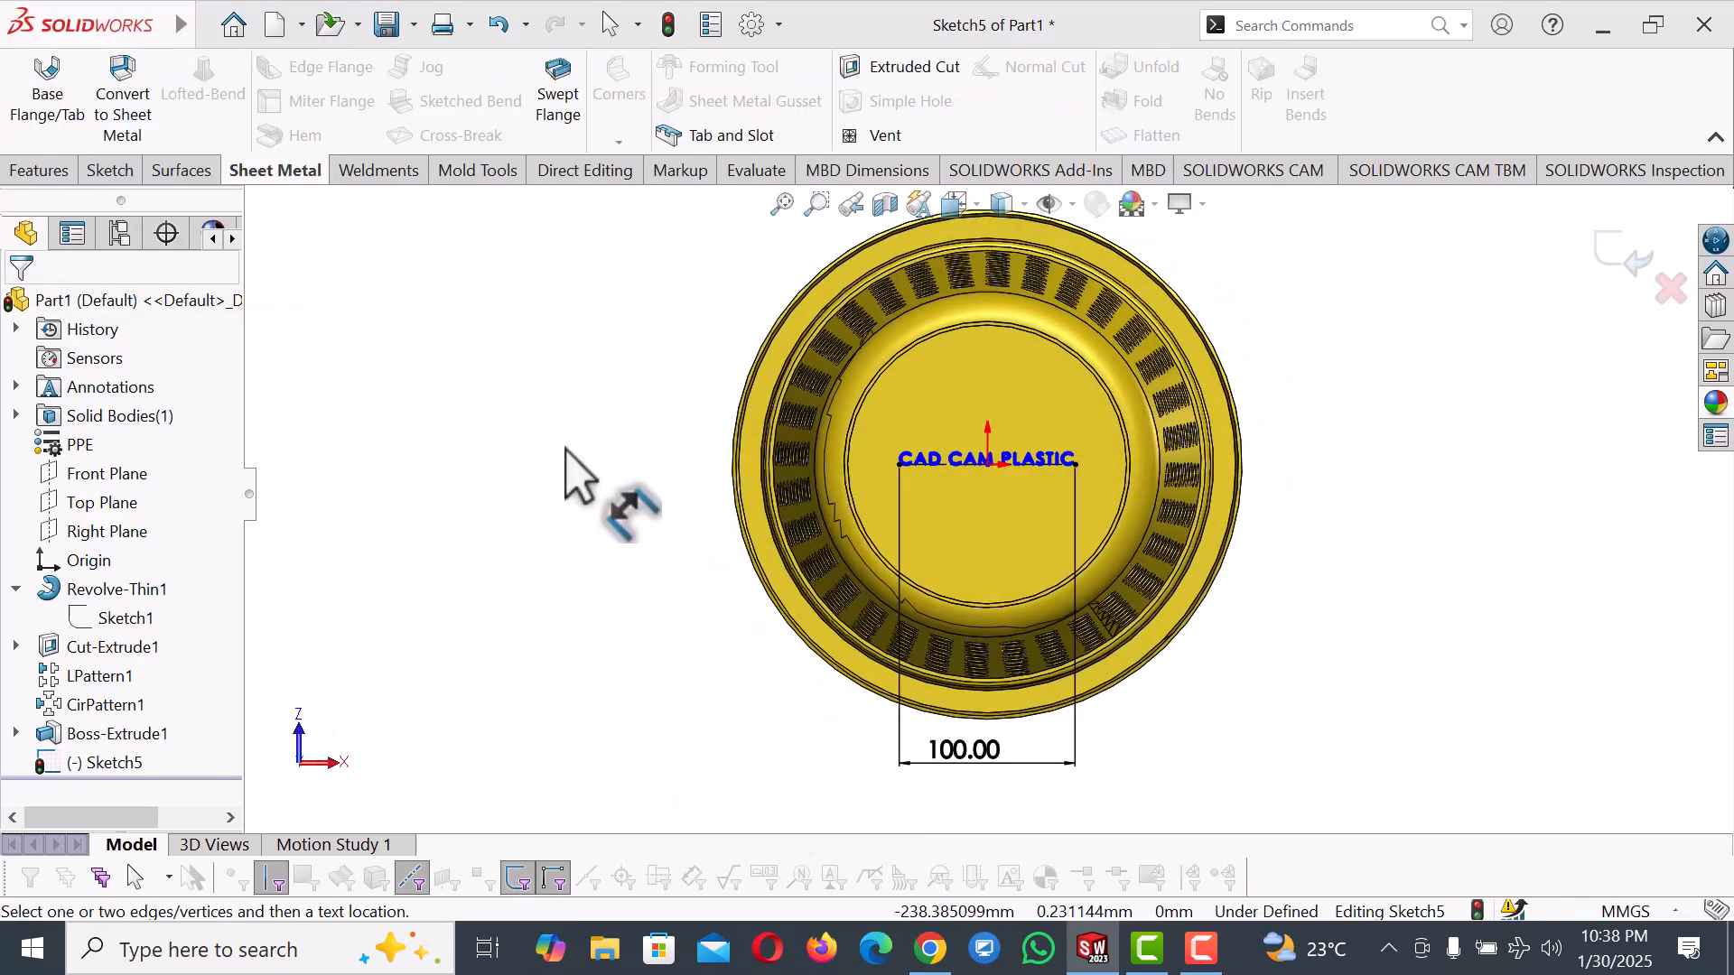
pyautogui.scroll(-10, 960, 496)
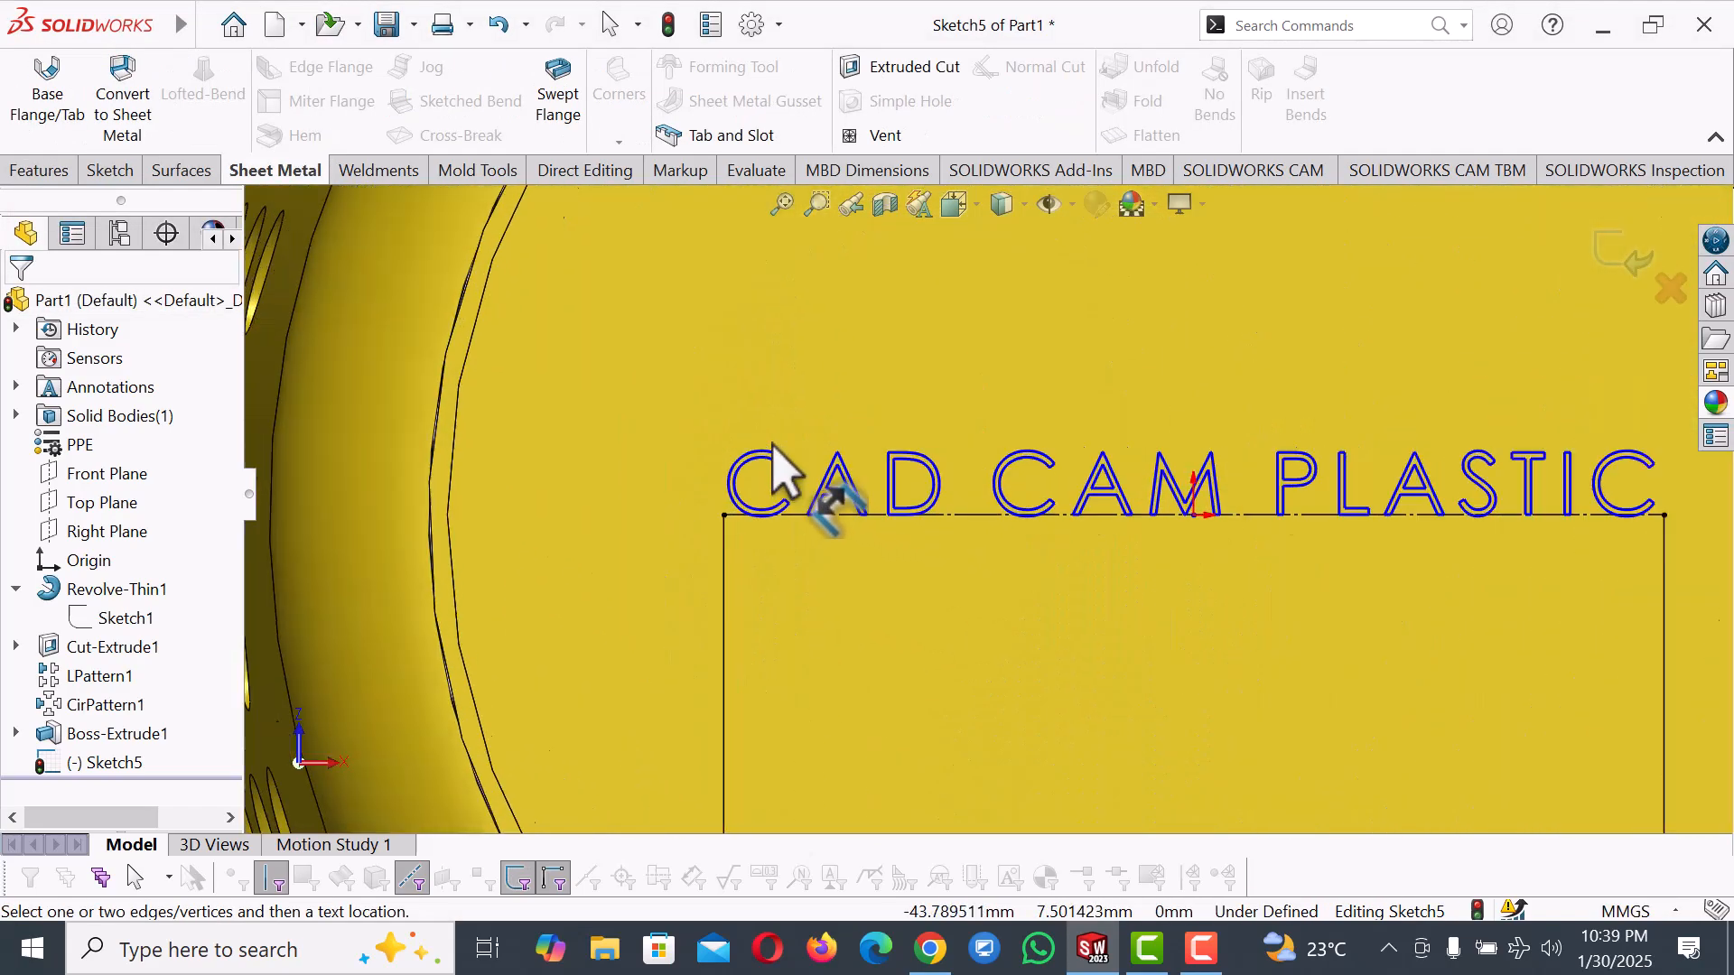
pyautogui.scroll(-2, 808, 471)
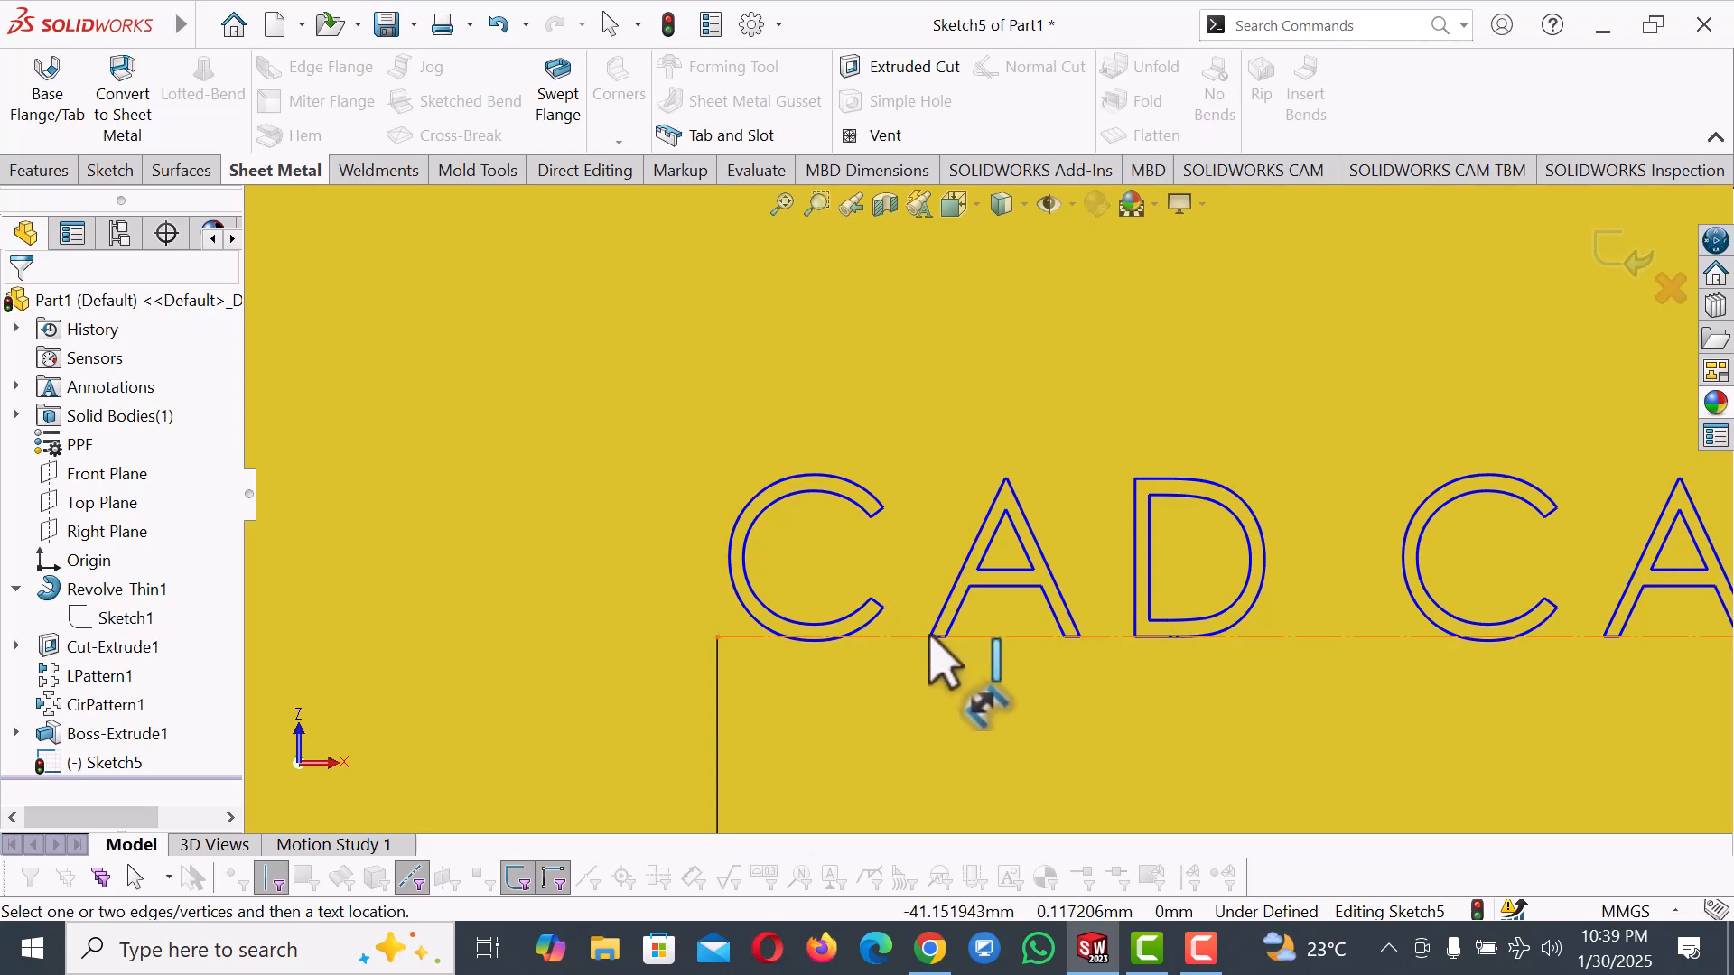
pyautogui.scroll(5, 894, 614)
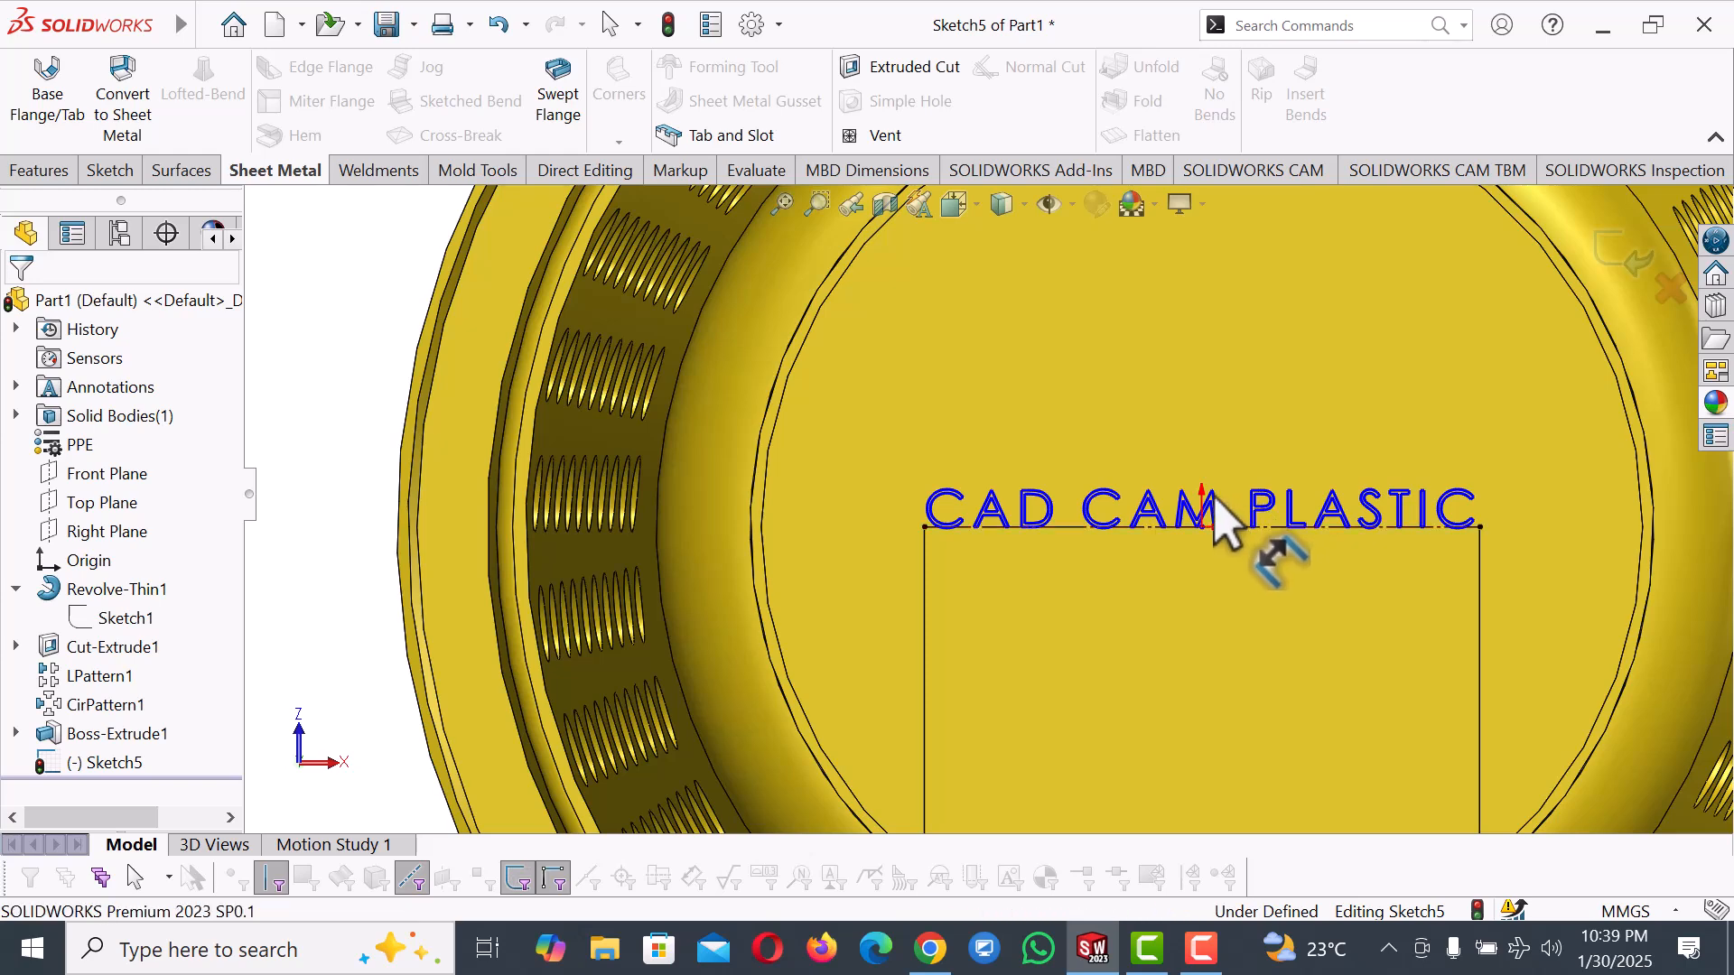
pyautogui.scroll(3, 1256, 569)
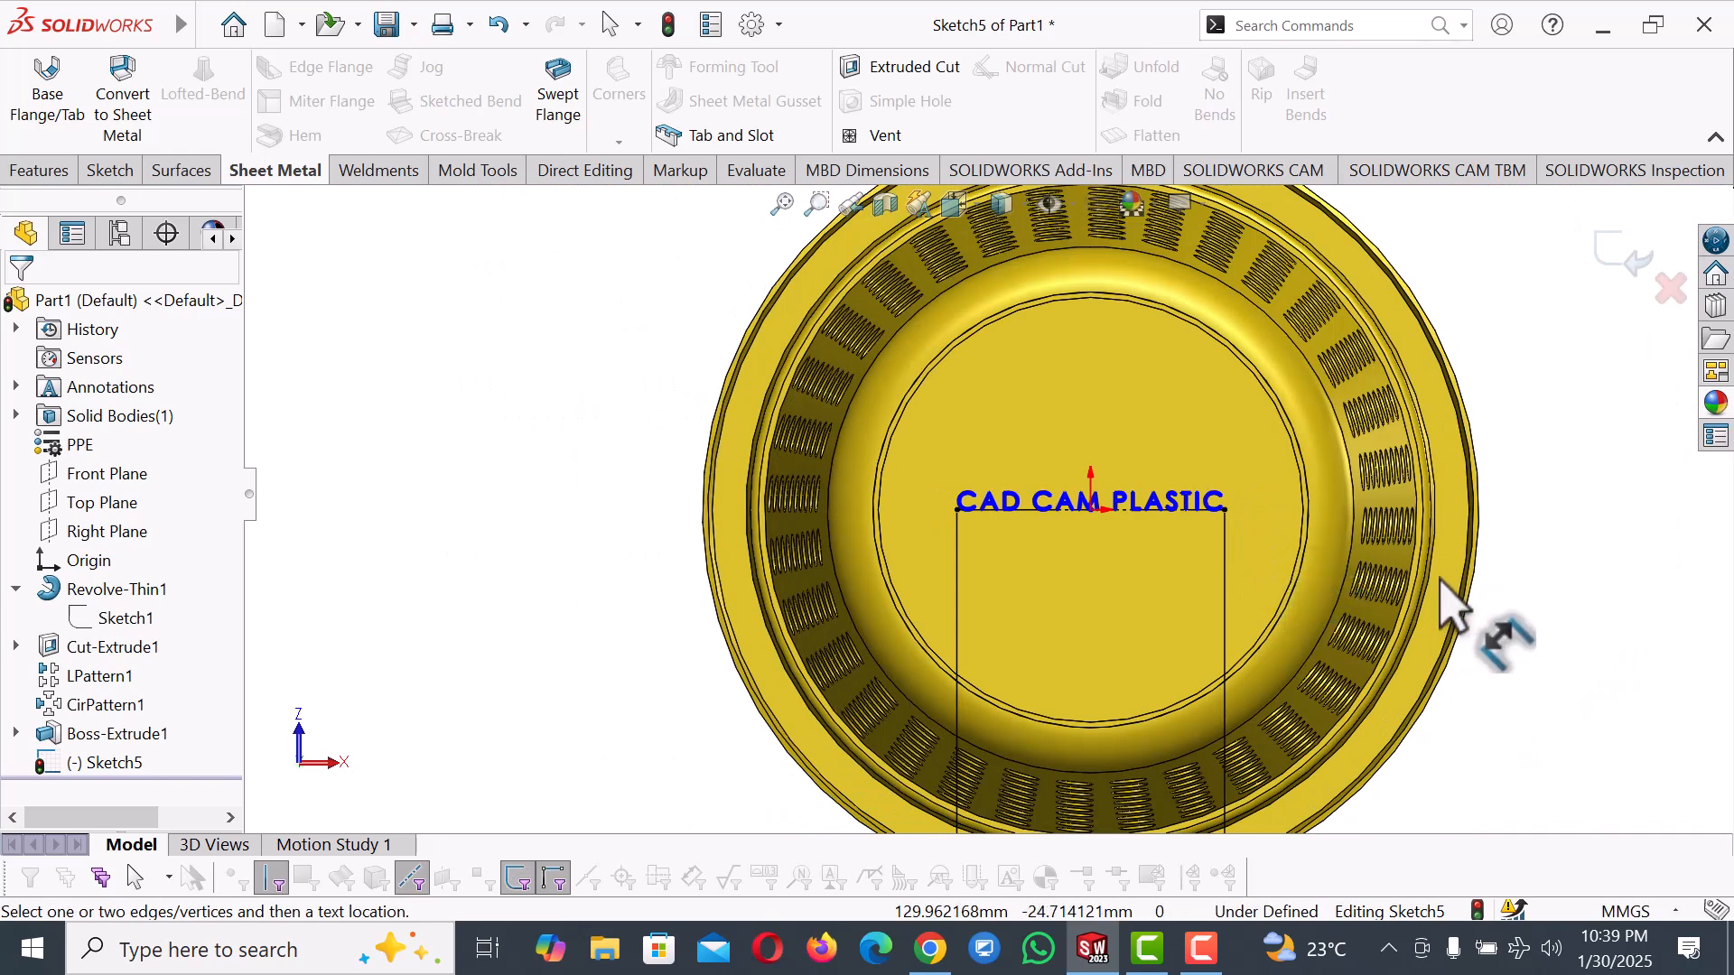
pyautogui.scroll(3, 1441, 582)
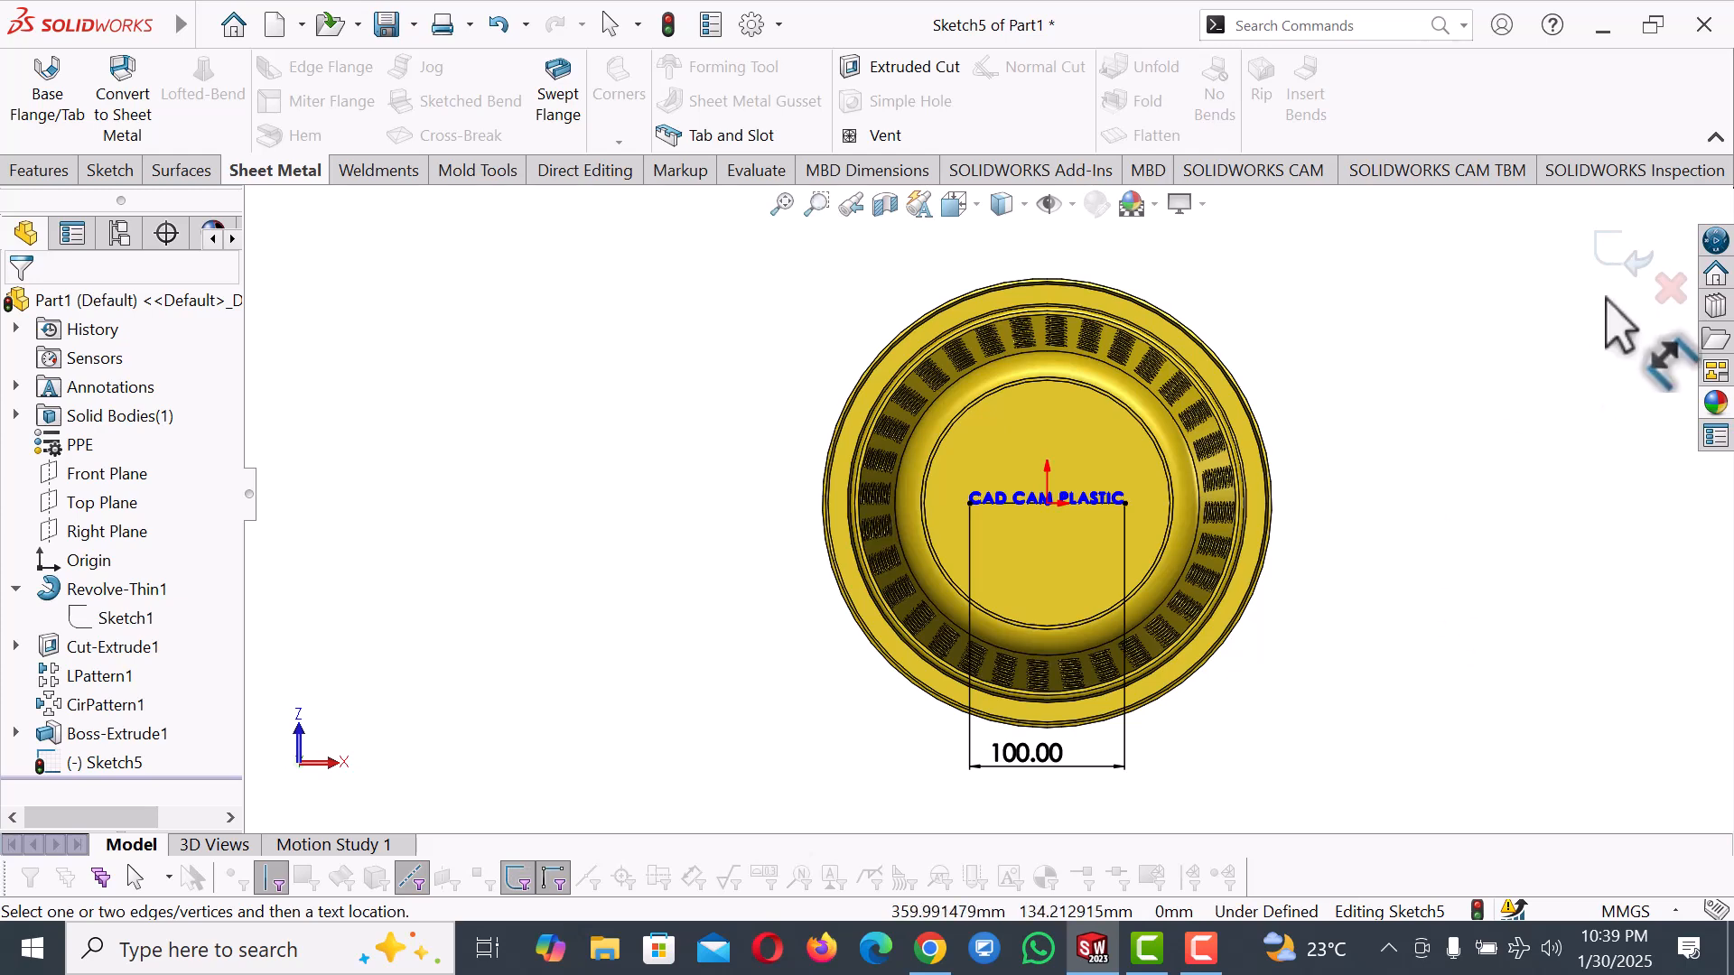
# Fully define all entities in the underside lettering sketch with automatically calculated relations and dimensions, and exit the sketch.
pyautogui.click(1615, 264)
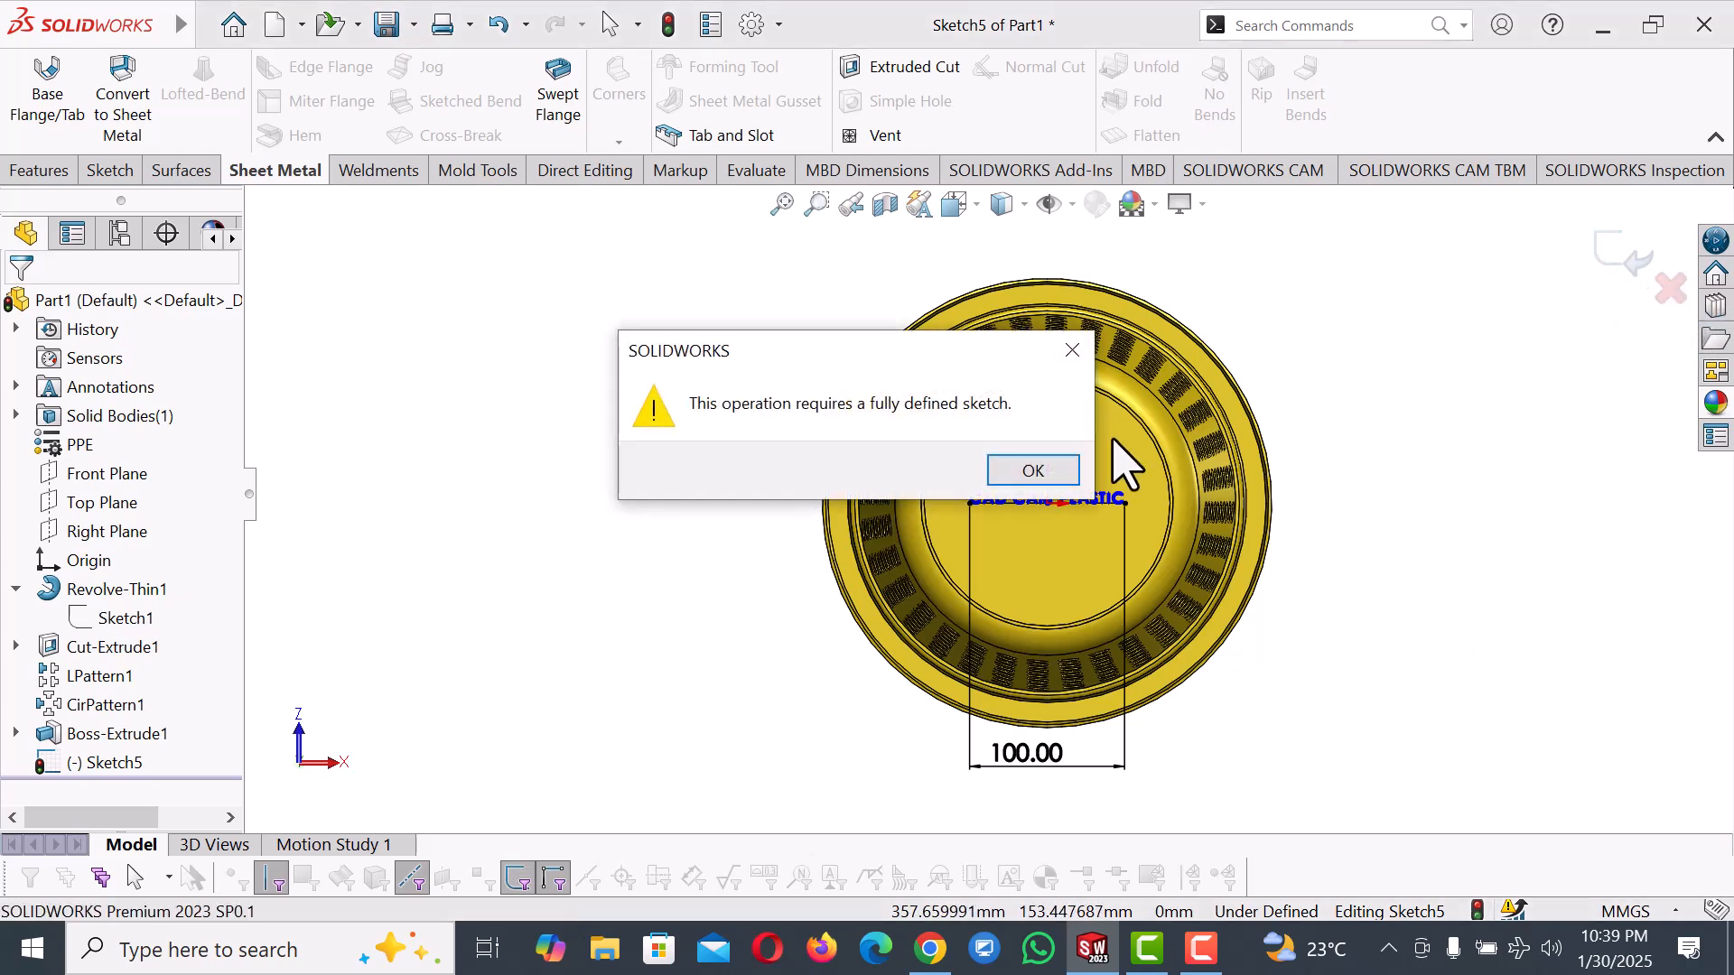
pyautogui.click(1033, 471)
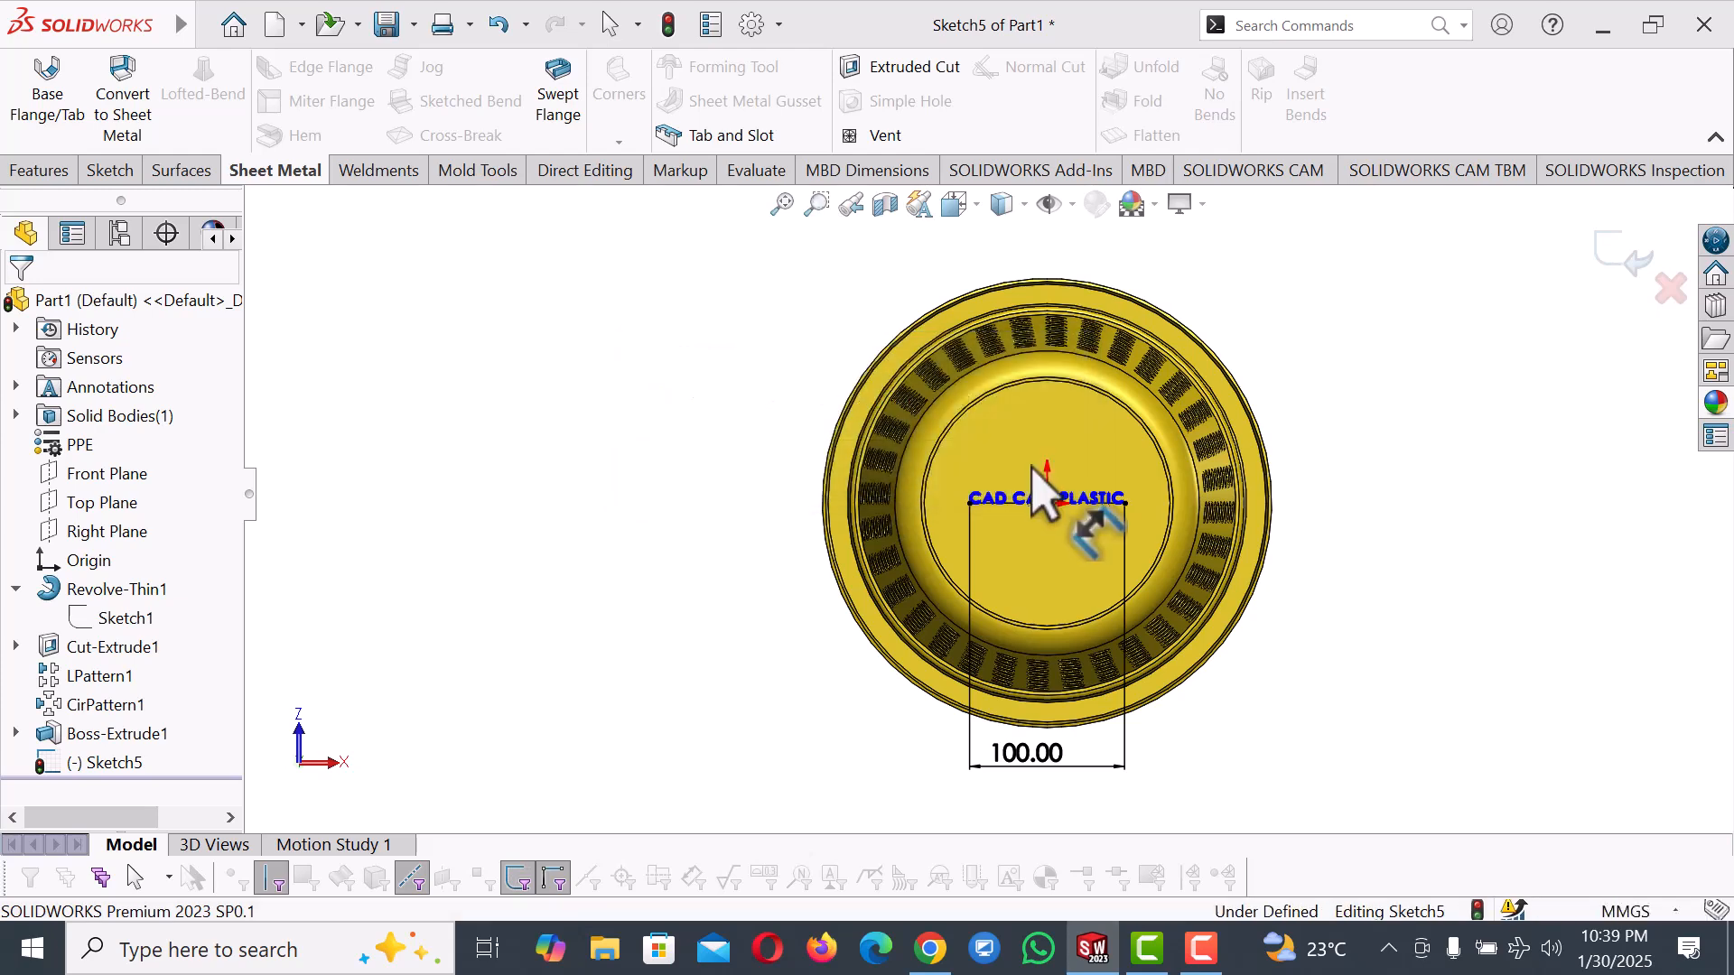
pyautogui.click(36, 170)
pyautogui.click(122, 172)
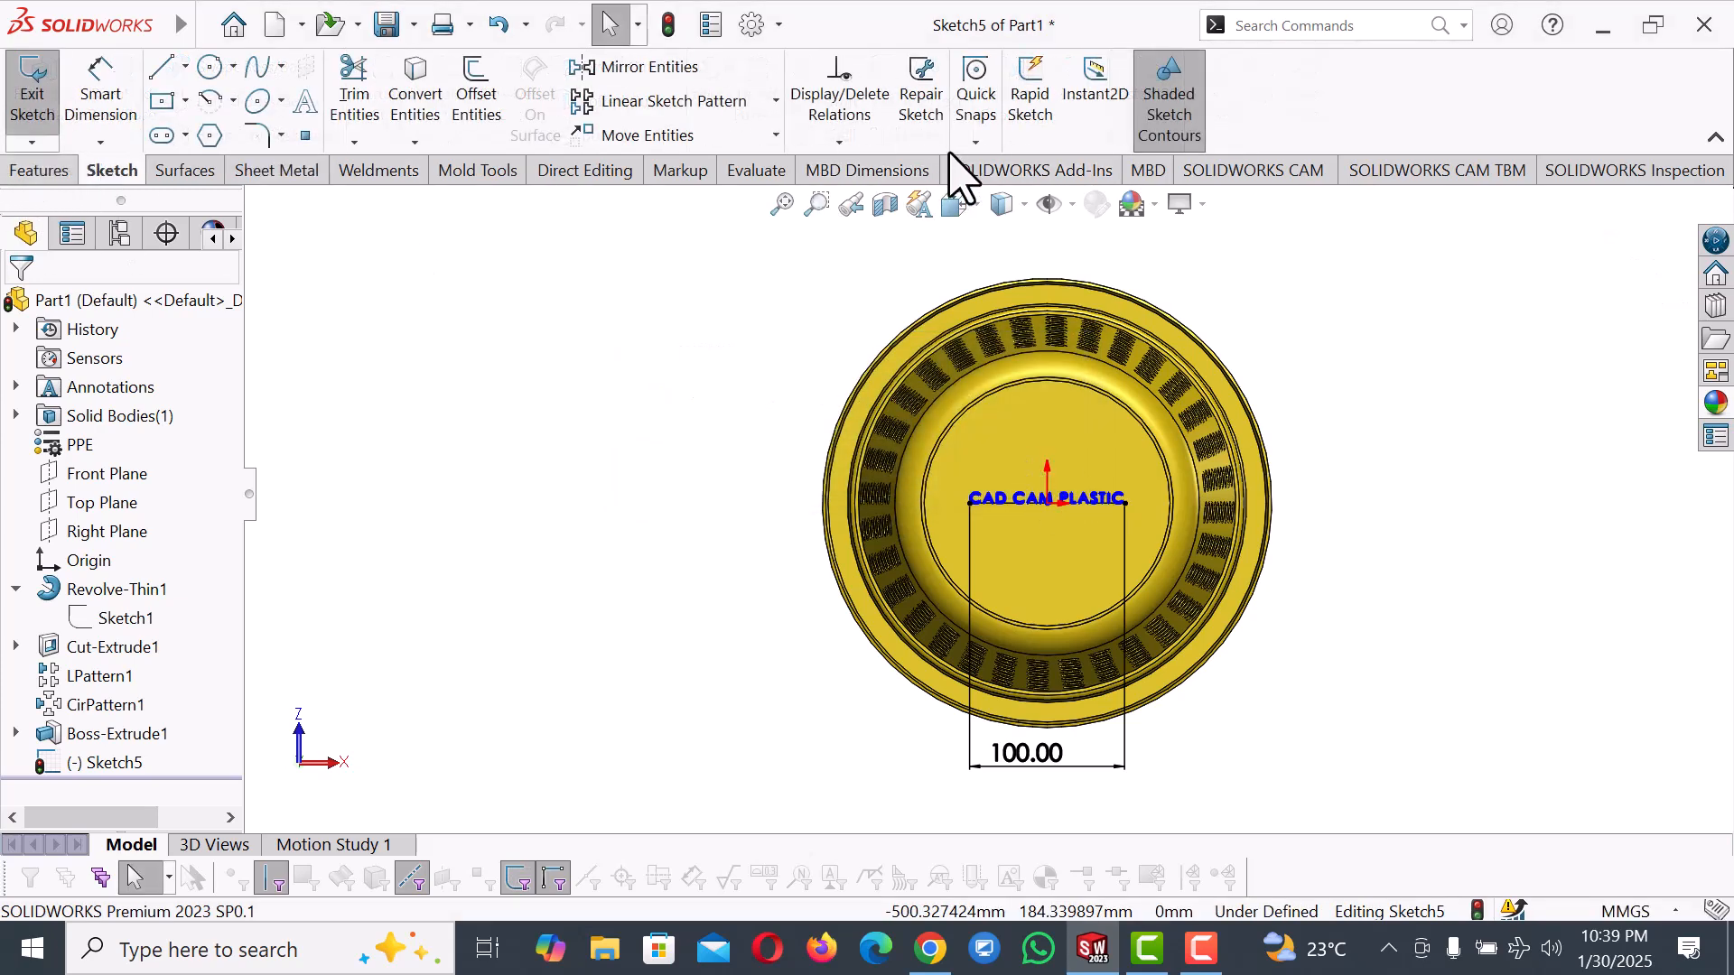
pyautogui.click(839, 142)
pyautogui.click(908, 237)
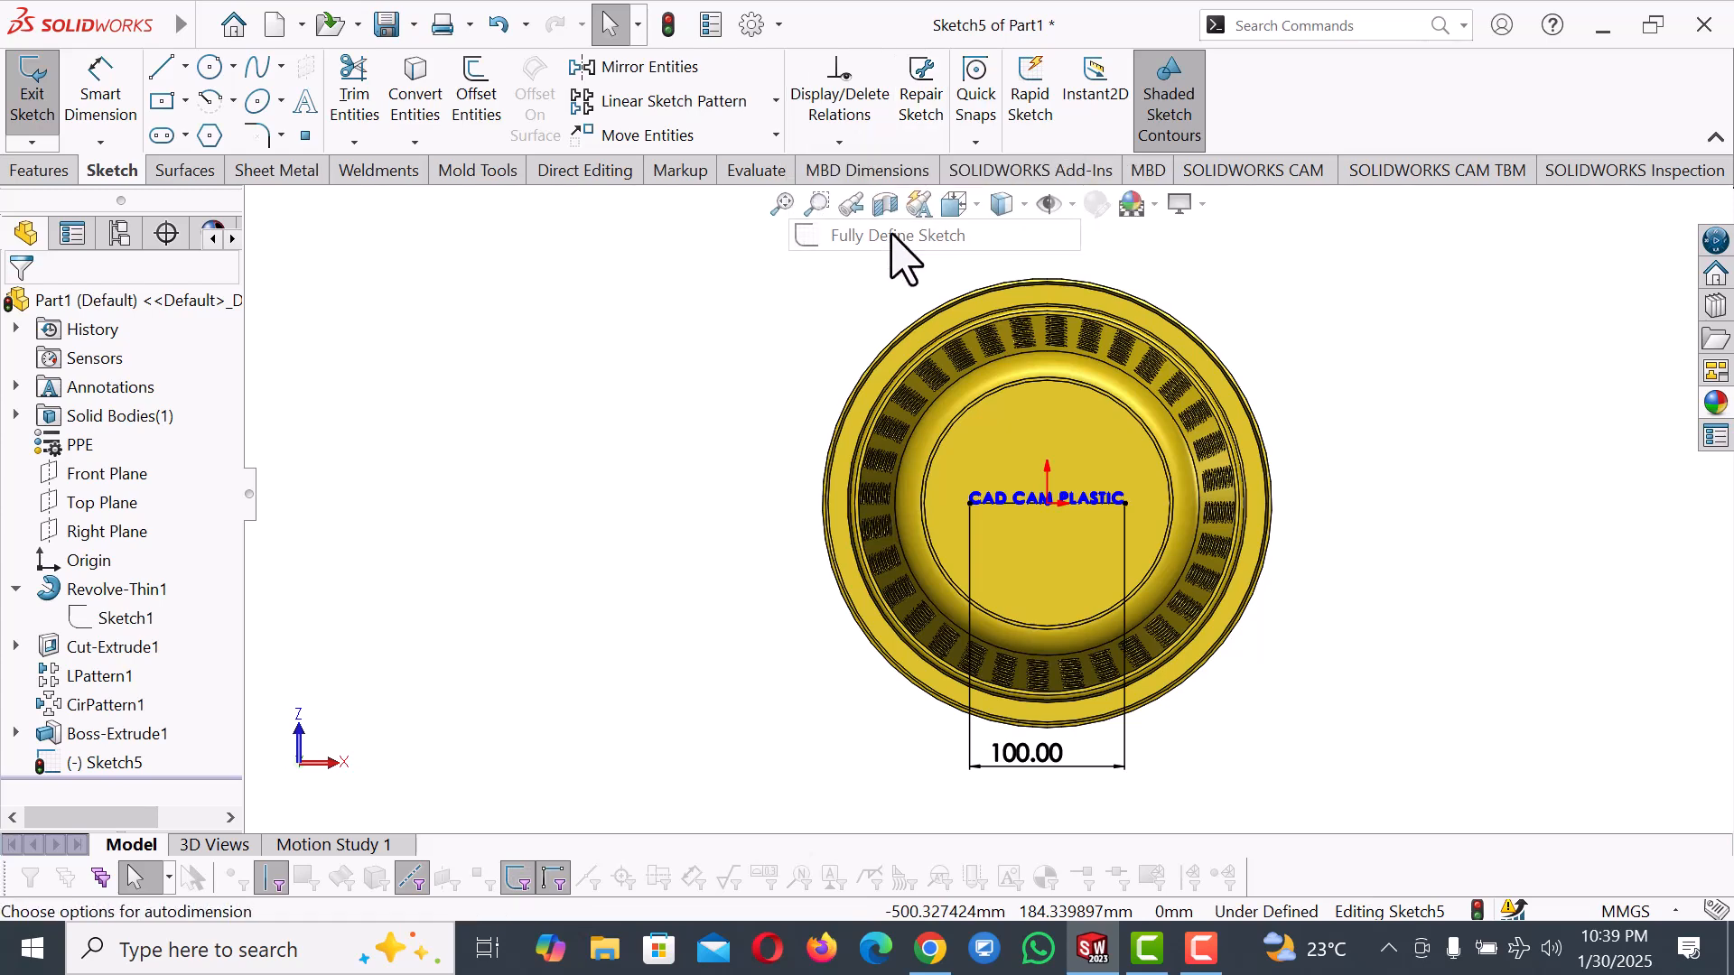
pyautogui.click(102, 436)
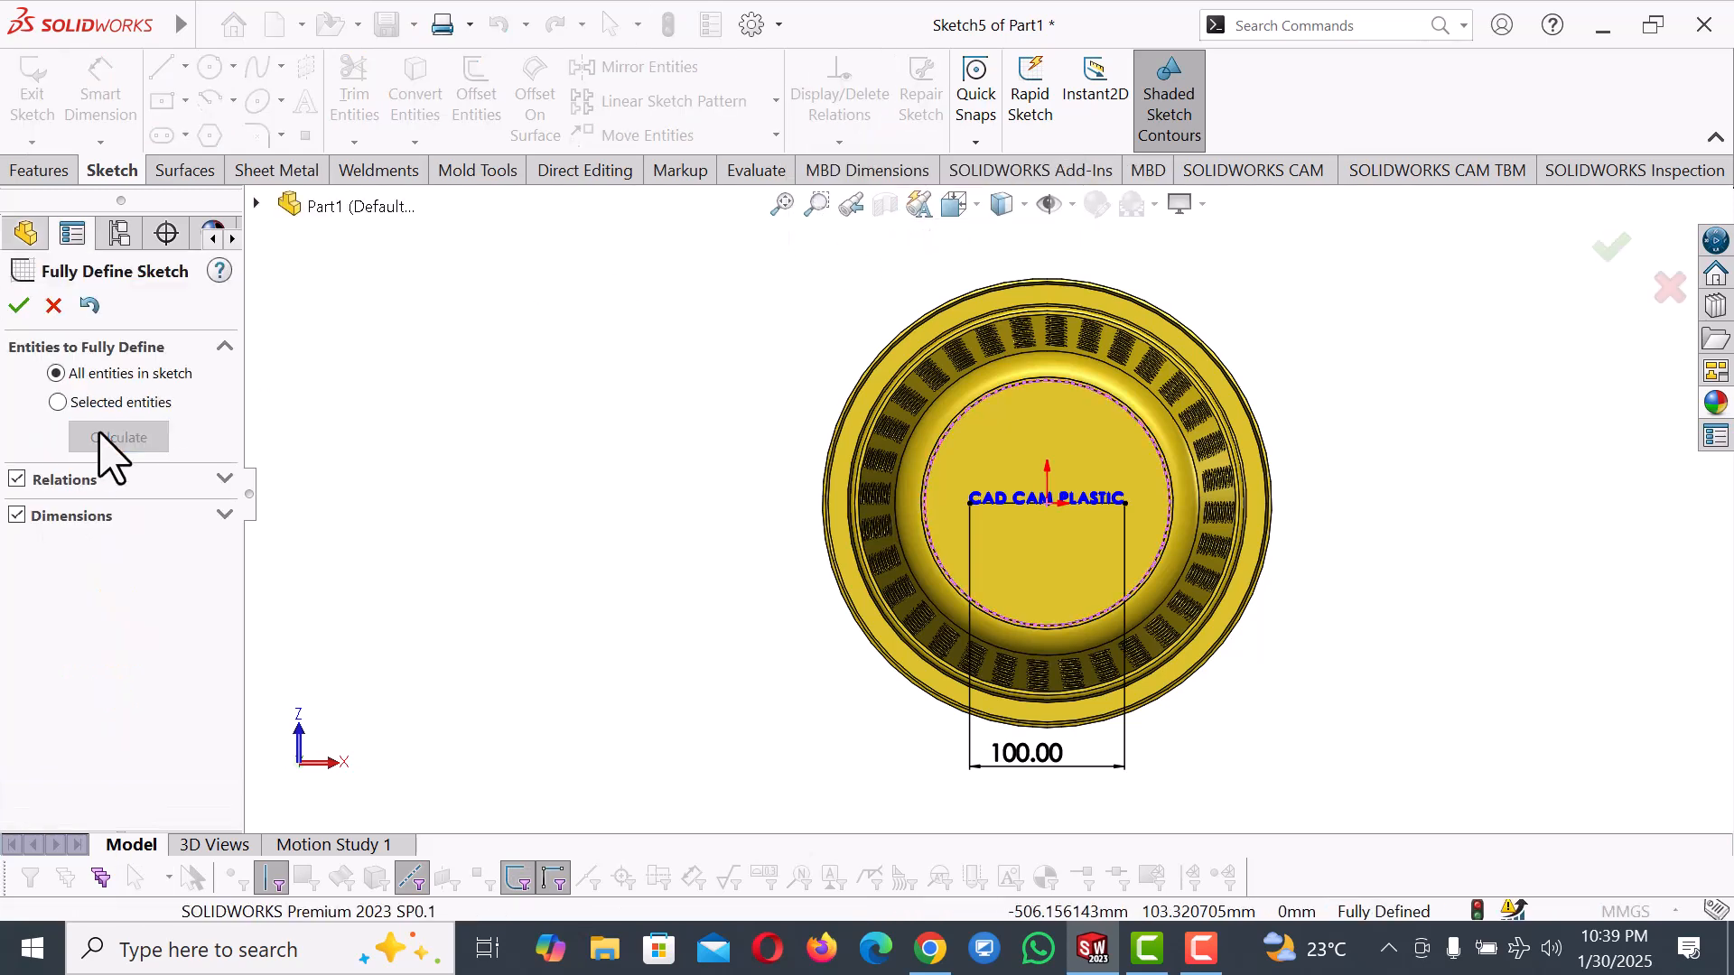
pyautogui.click(19, 307)
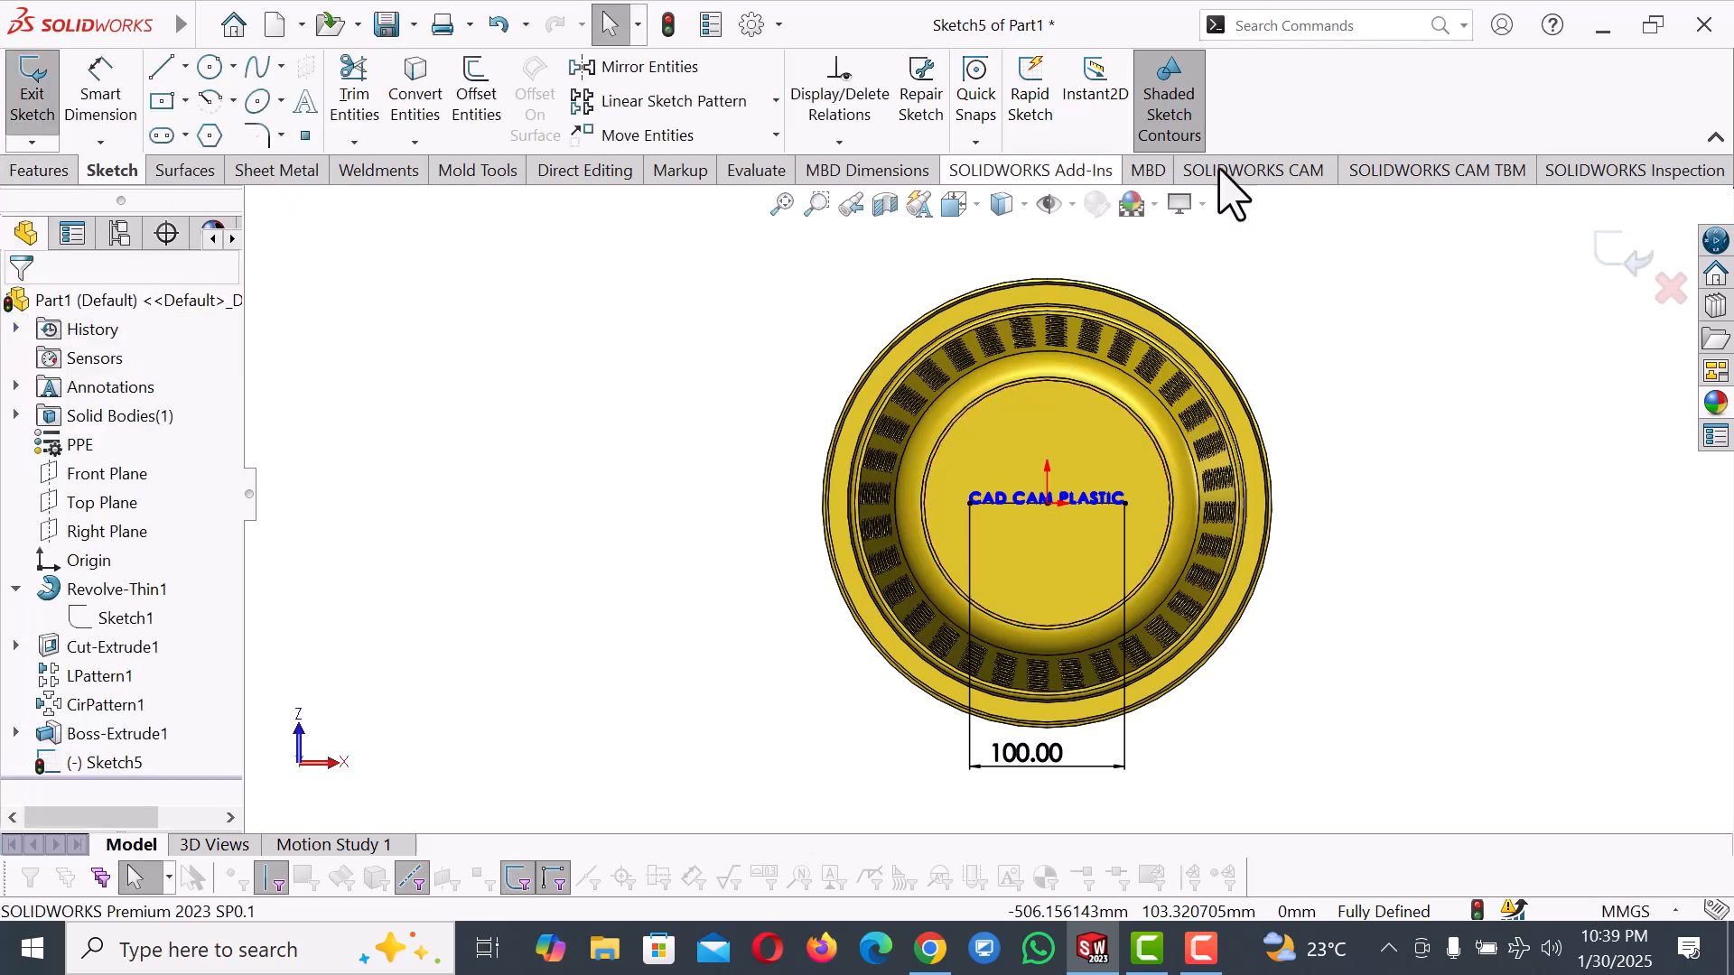
pyautogui.click(1609, 262)
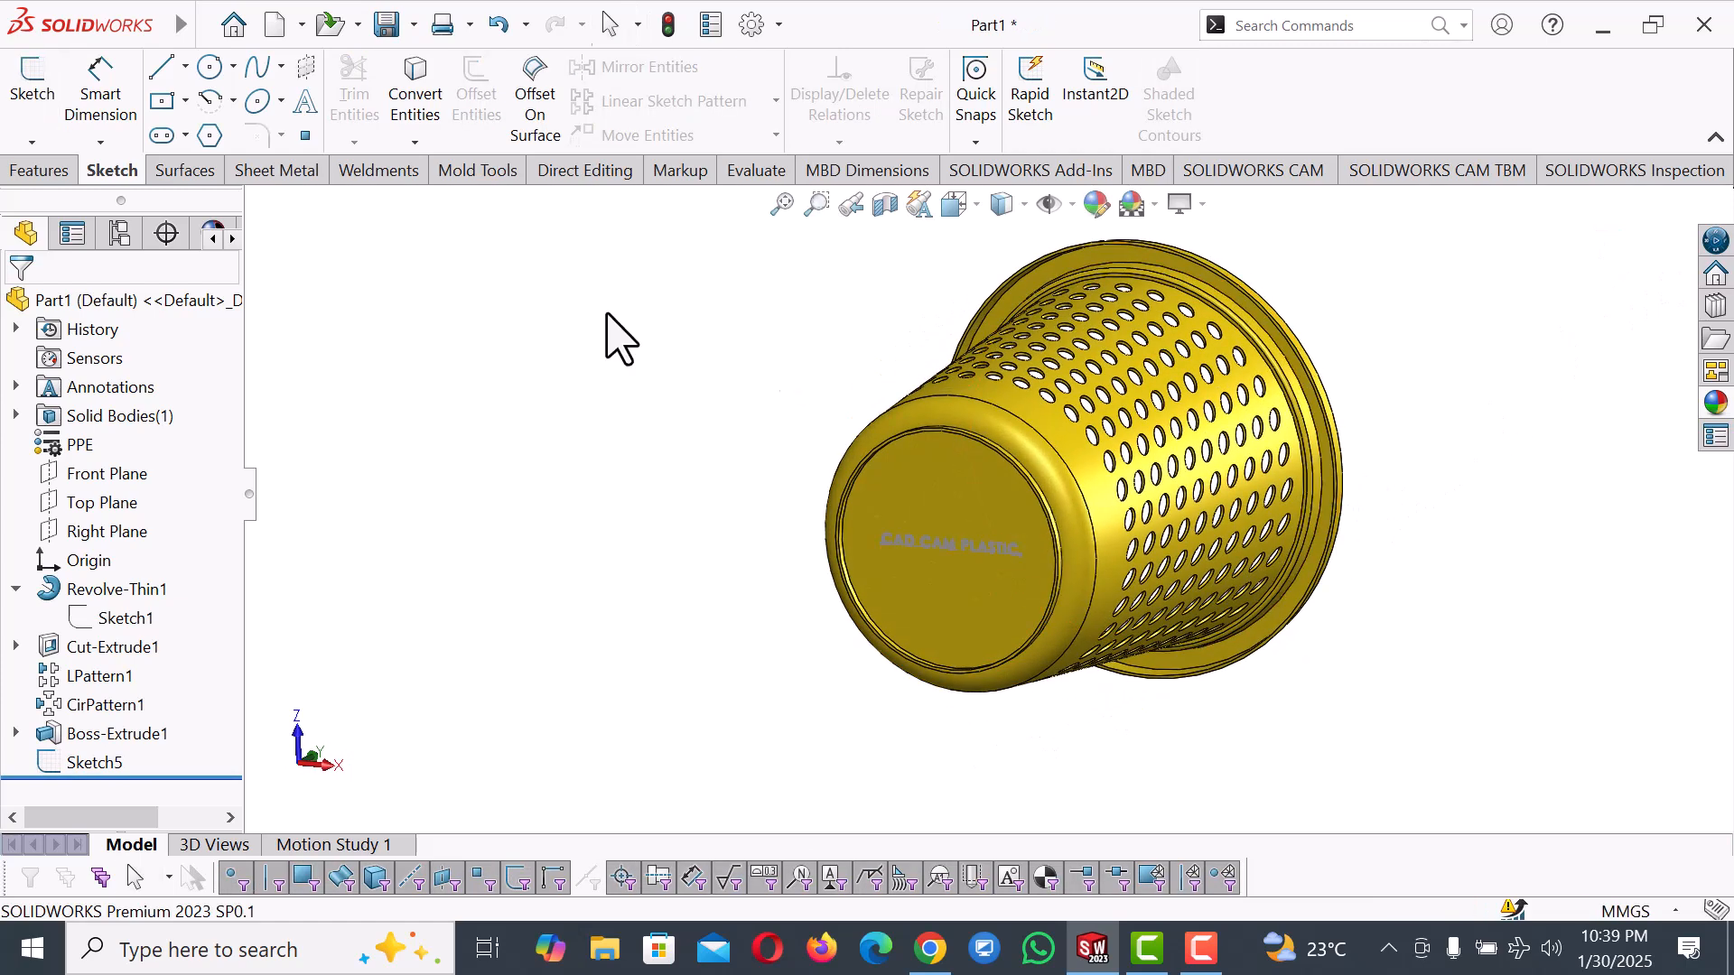
pyautogui.click(49, 170)
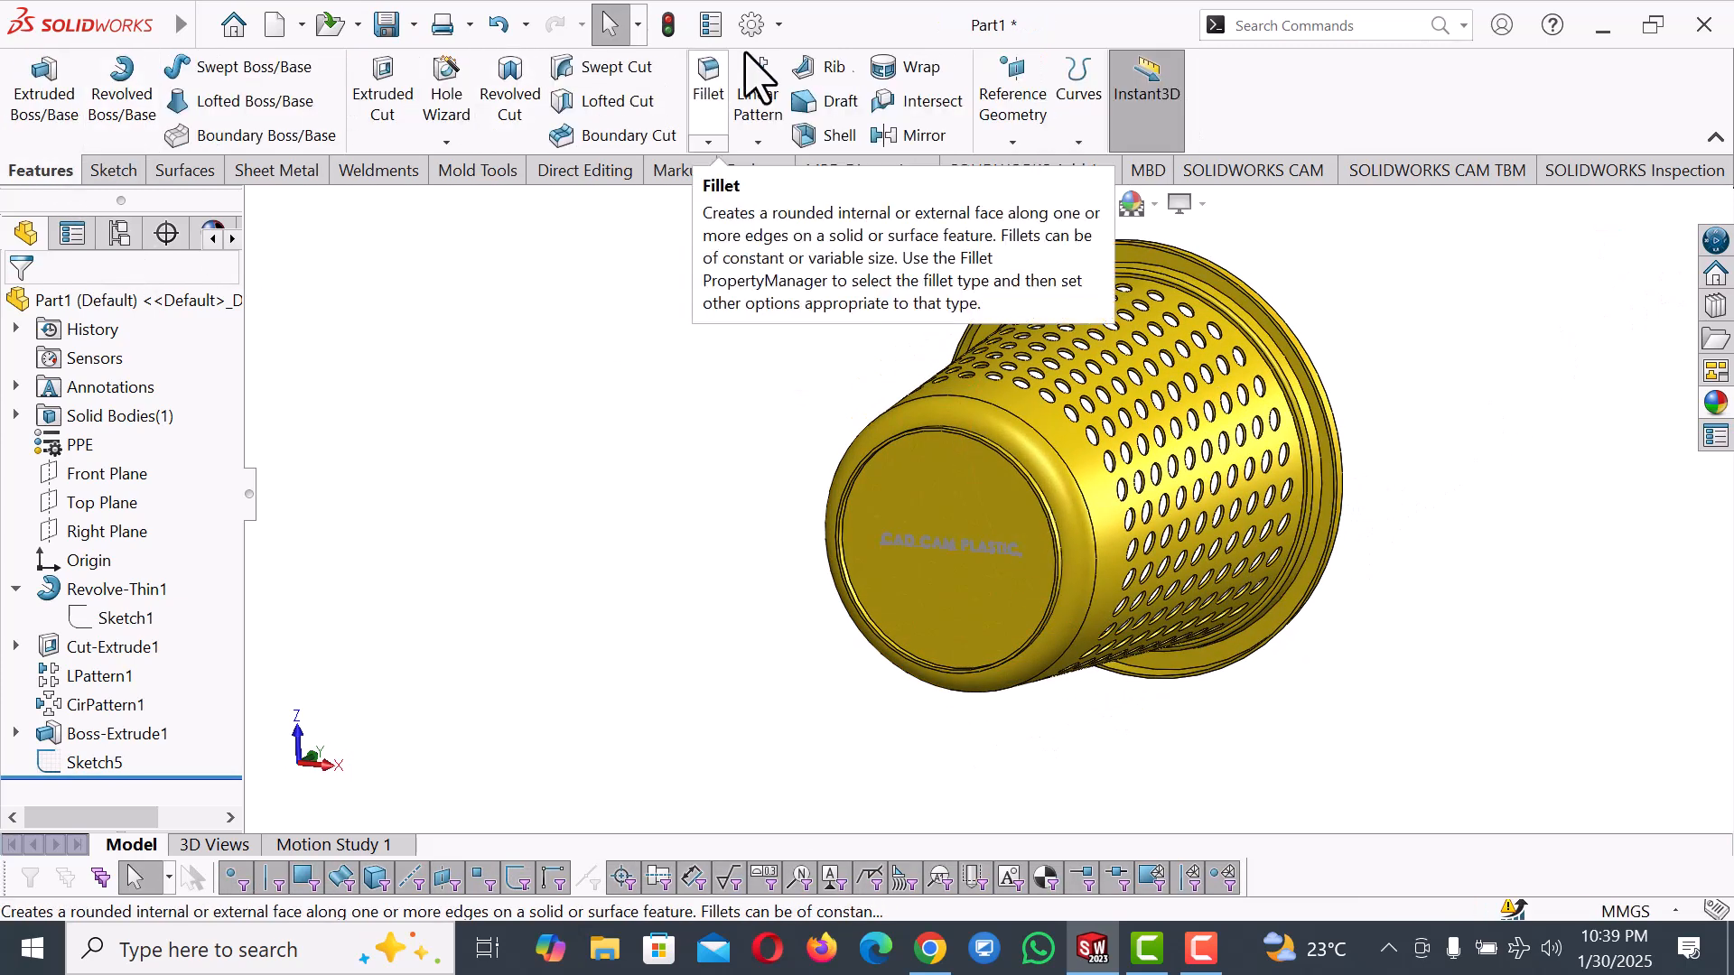
pyautogui.click(923, 65)
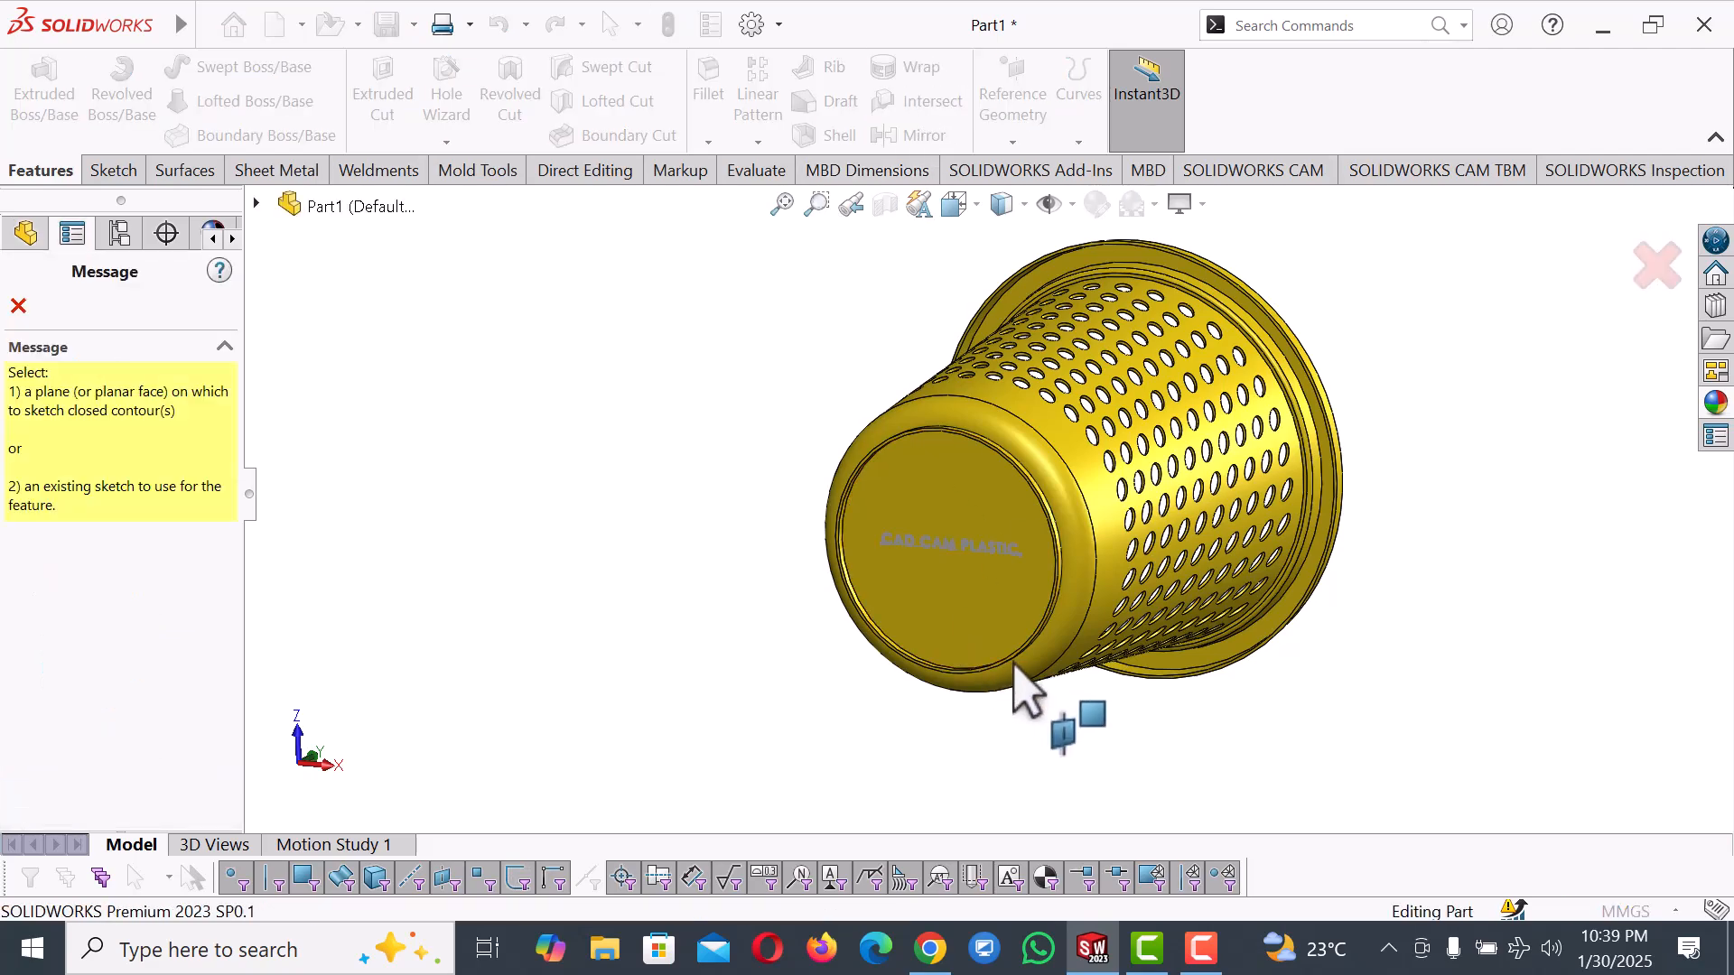
pyautogui.scroll(-5, 989, 578)
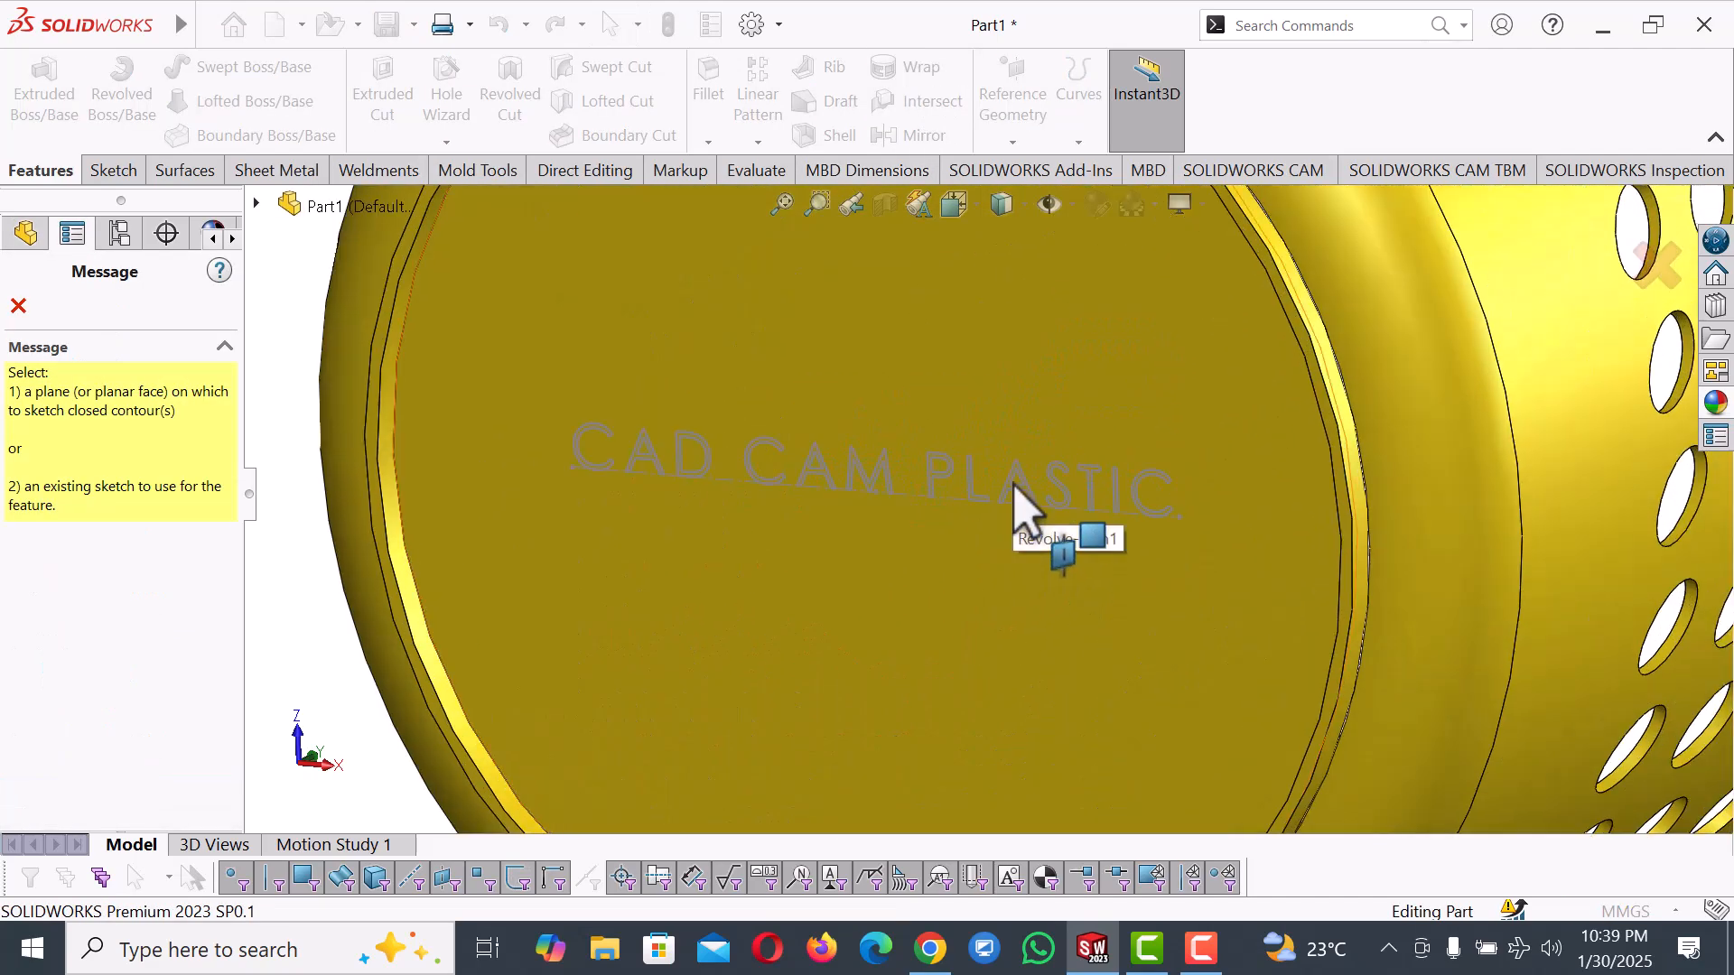
pyautogui.click(1030, 506)
pyautogui.press('Escape')
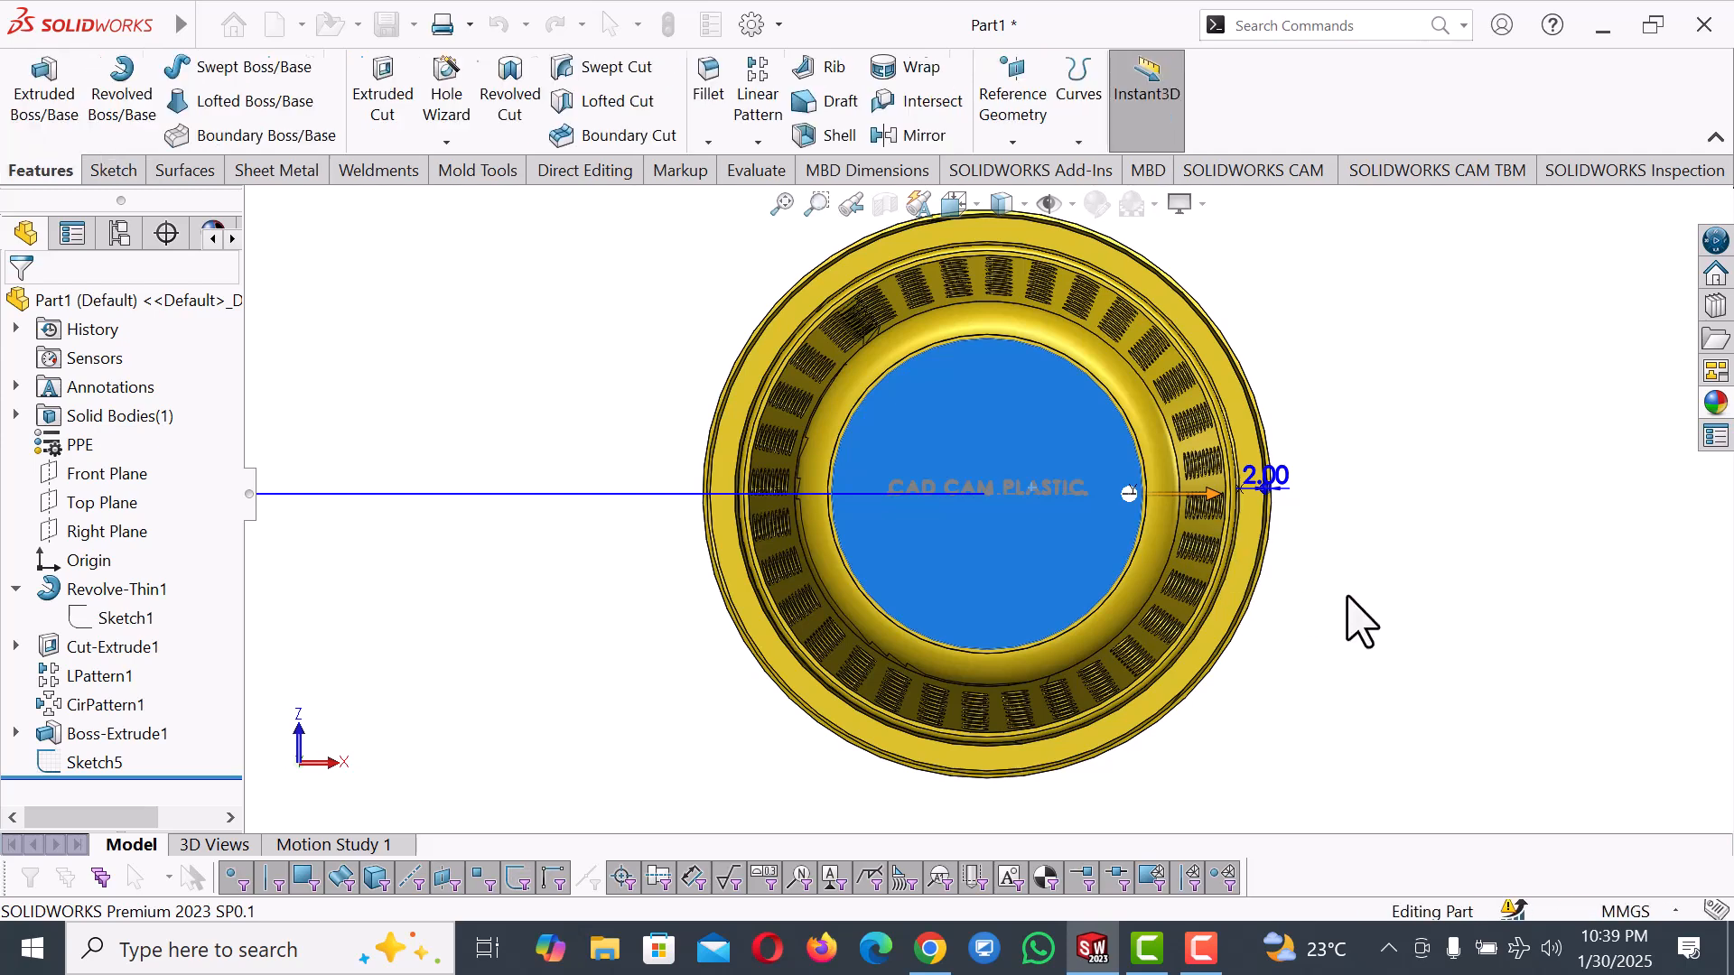
pyautogui.moveTo(1338, 589); pyautogui.dragTo(1305, 641, button='middle')
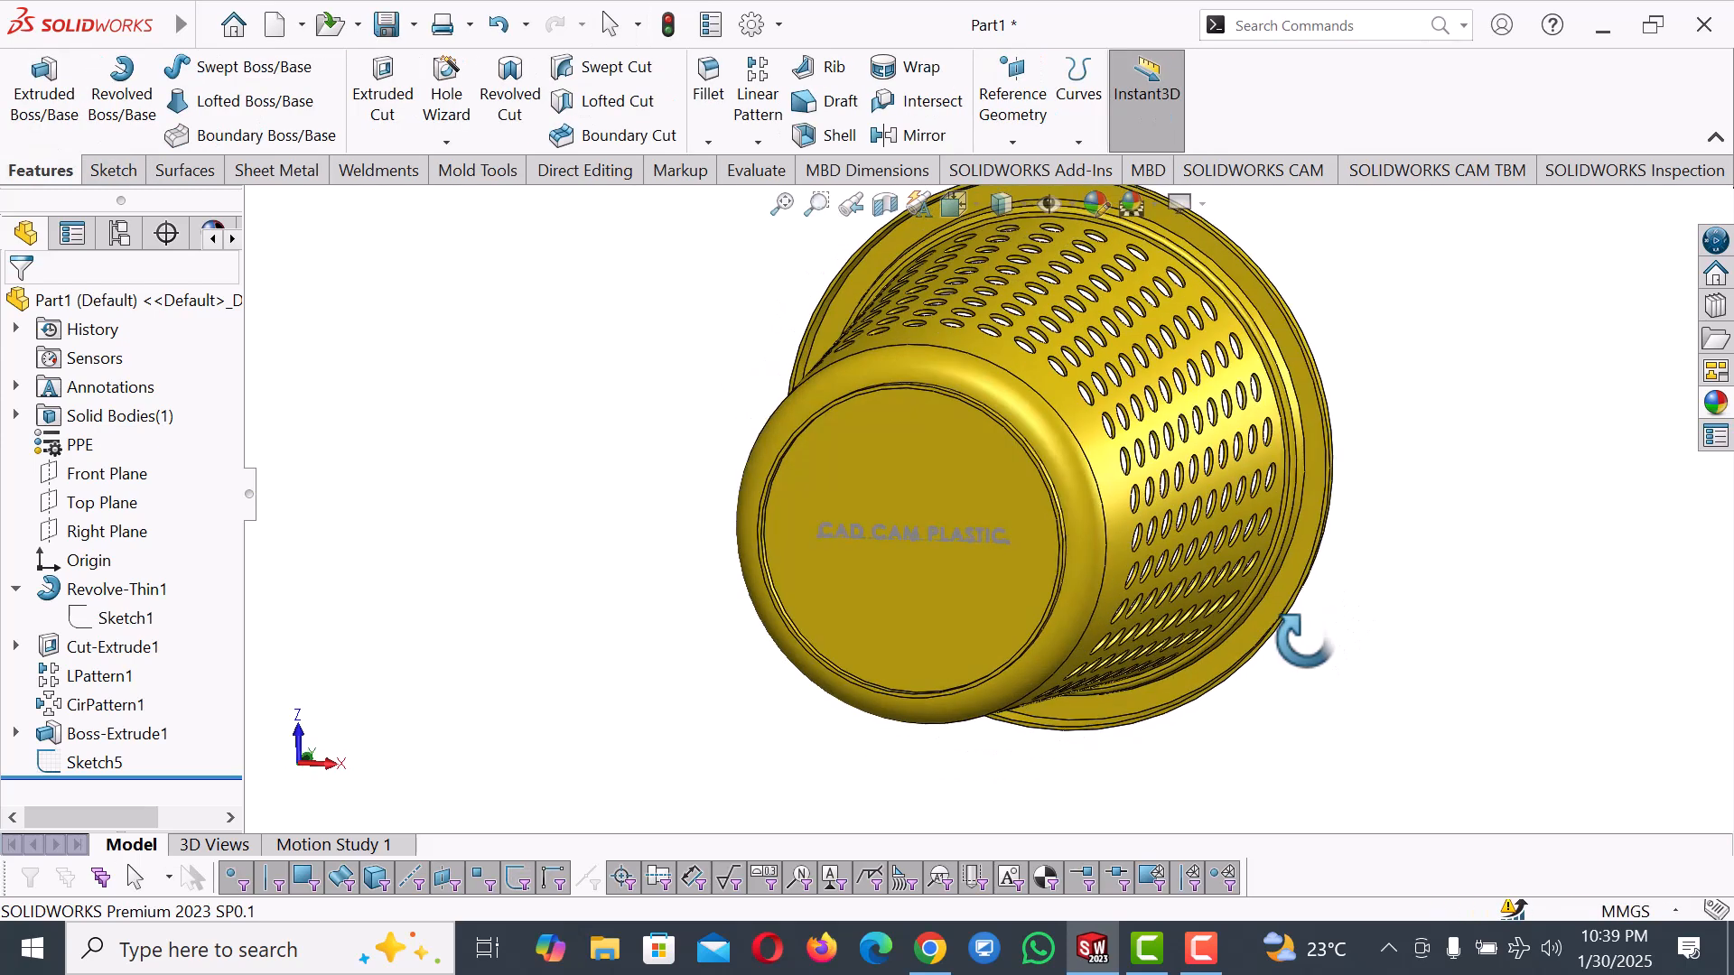
# Start a Wrap feature from the existing "CAD CAM PLASTIC" sketch on the bucket's underside.
pyautogui.click(921, 66)
pyautogui.scroll(-4, 862, 542)
pyautogui.scroll(-8, 856, 528)
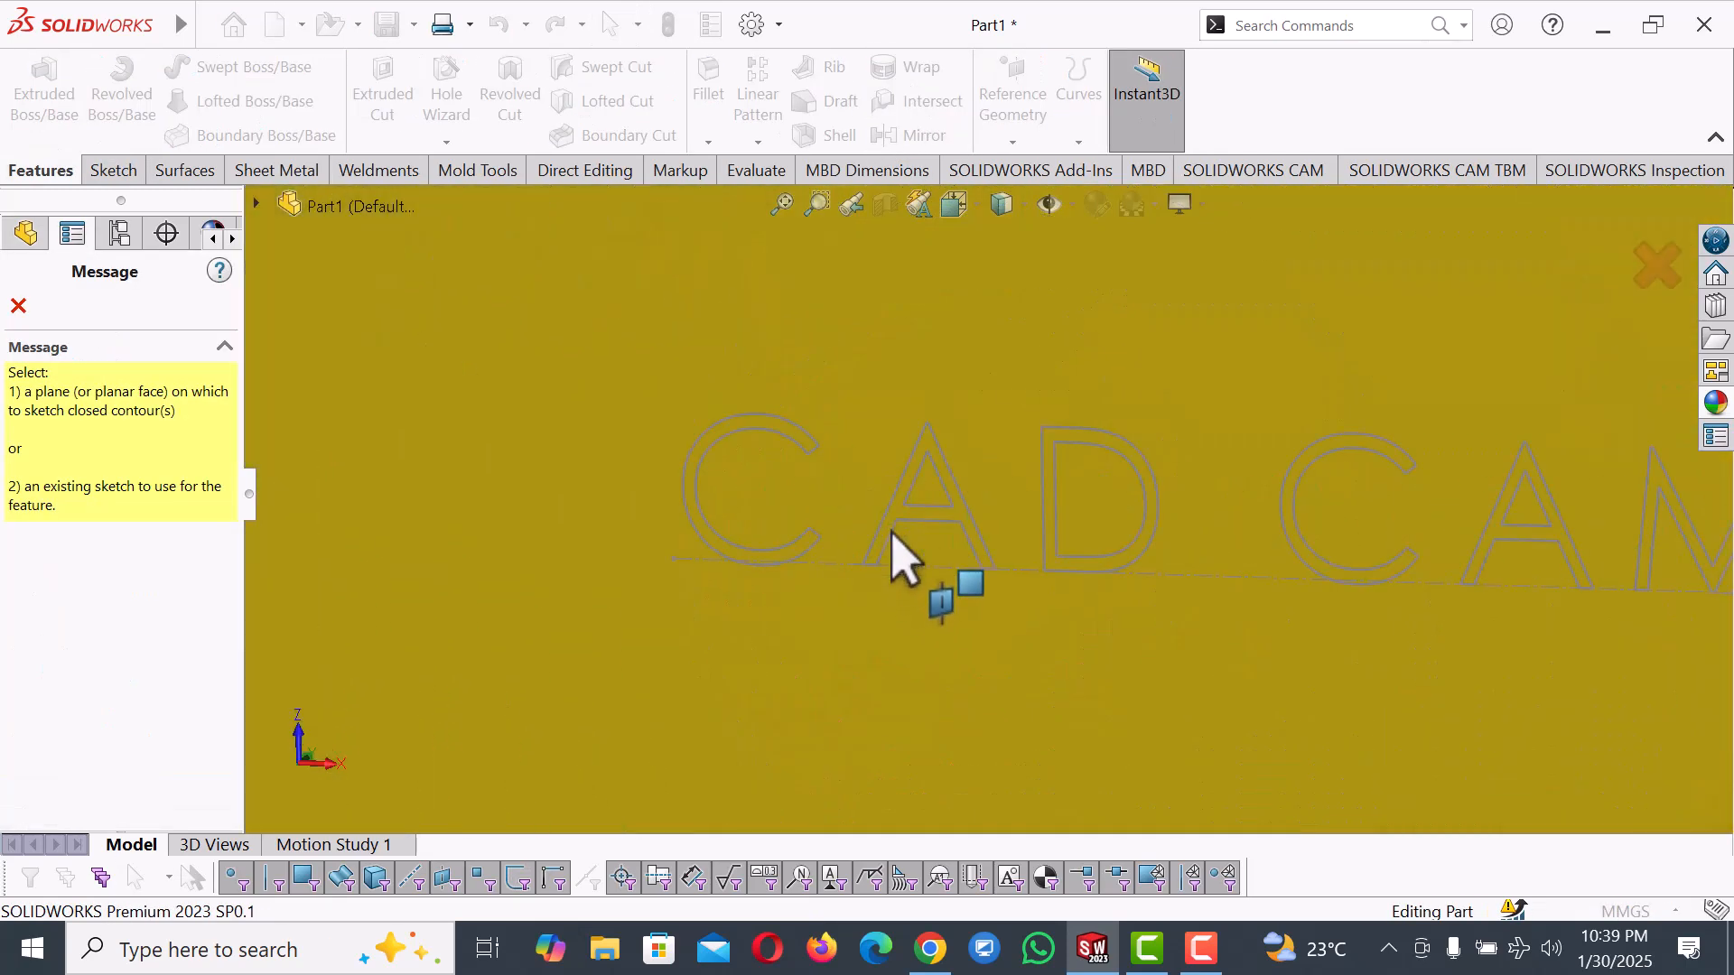
pyautogui.scroll(10, 915, 522)
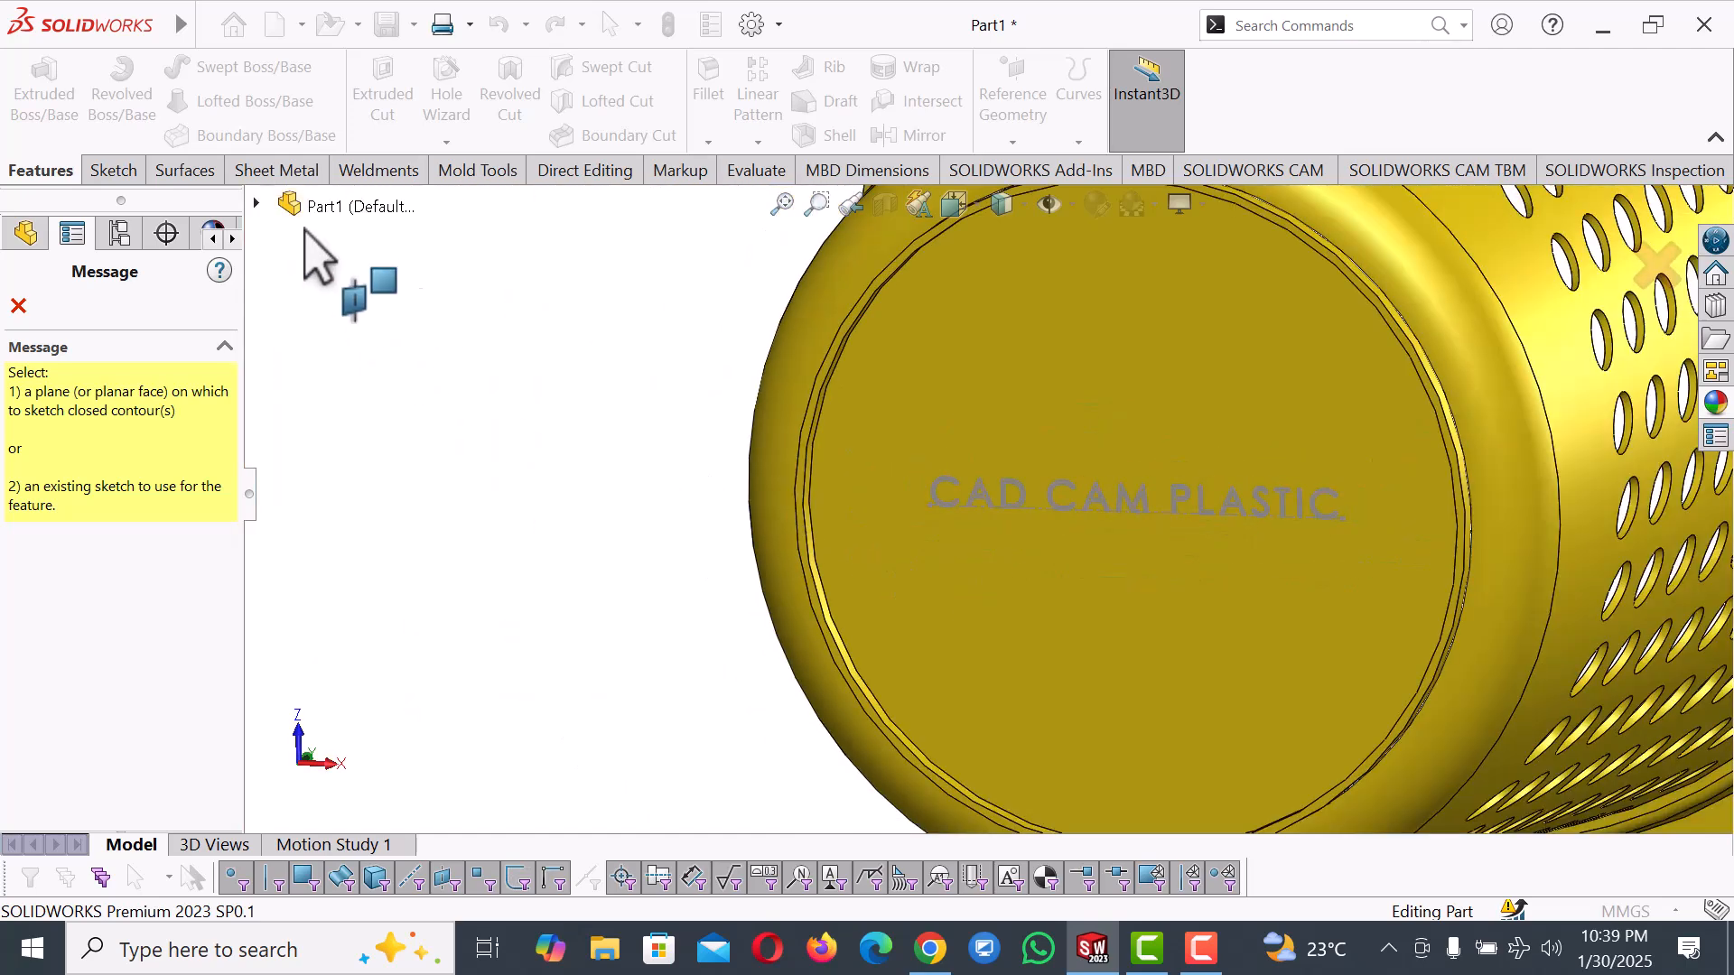
pyautogui.click(257, 205)
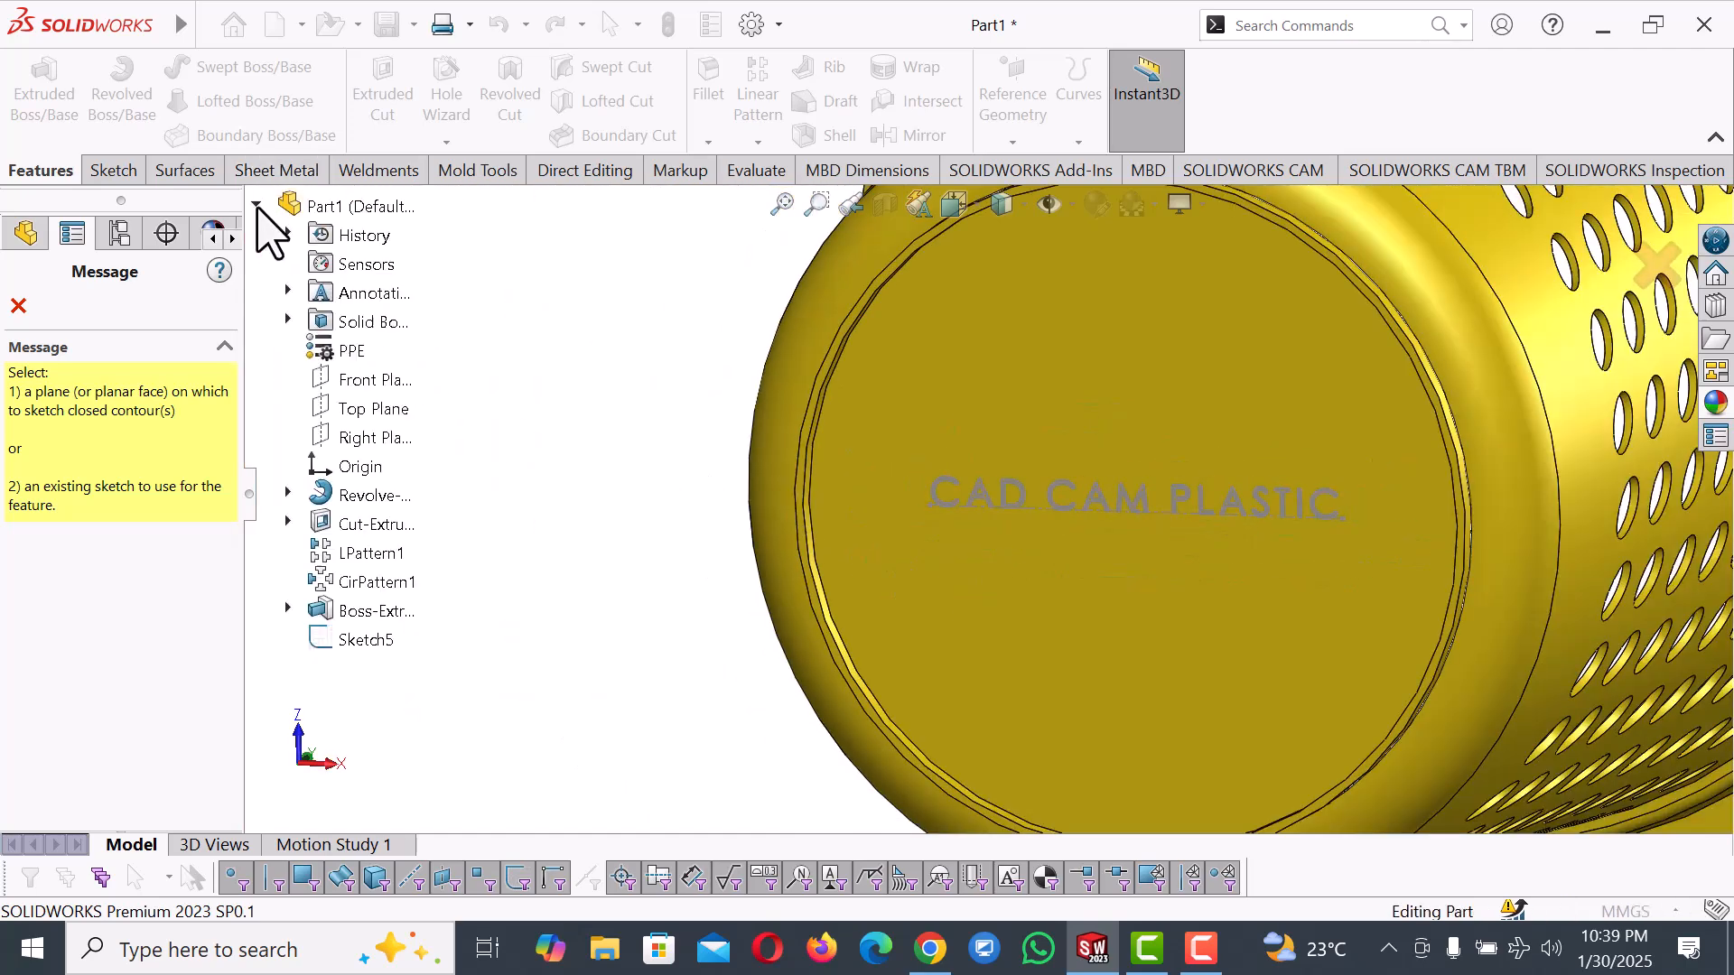
pyautogui.click(361, 640)
pyautogui.scroll(3, 625, 593)
pyautogui.moveTo(943, 583); pyautogui.dragTo(894, 670, button='middle')
pyautogui.scroll(-3, 1107, 560)
pyautogui.moveTo(1099, 512); pyautogui.dragTo(1069, 658, button='middle')
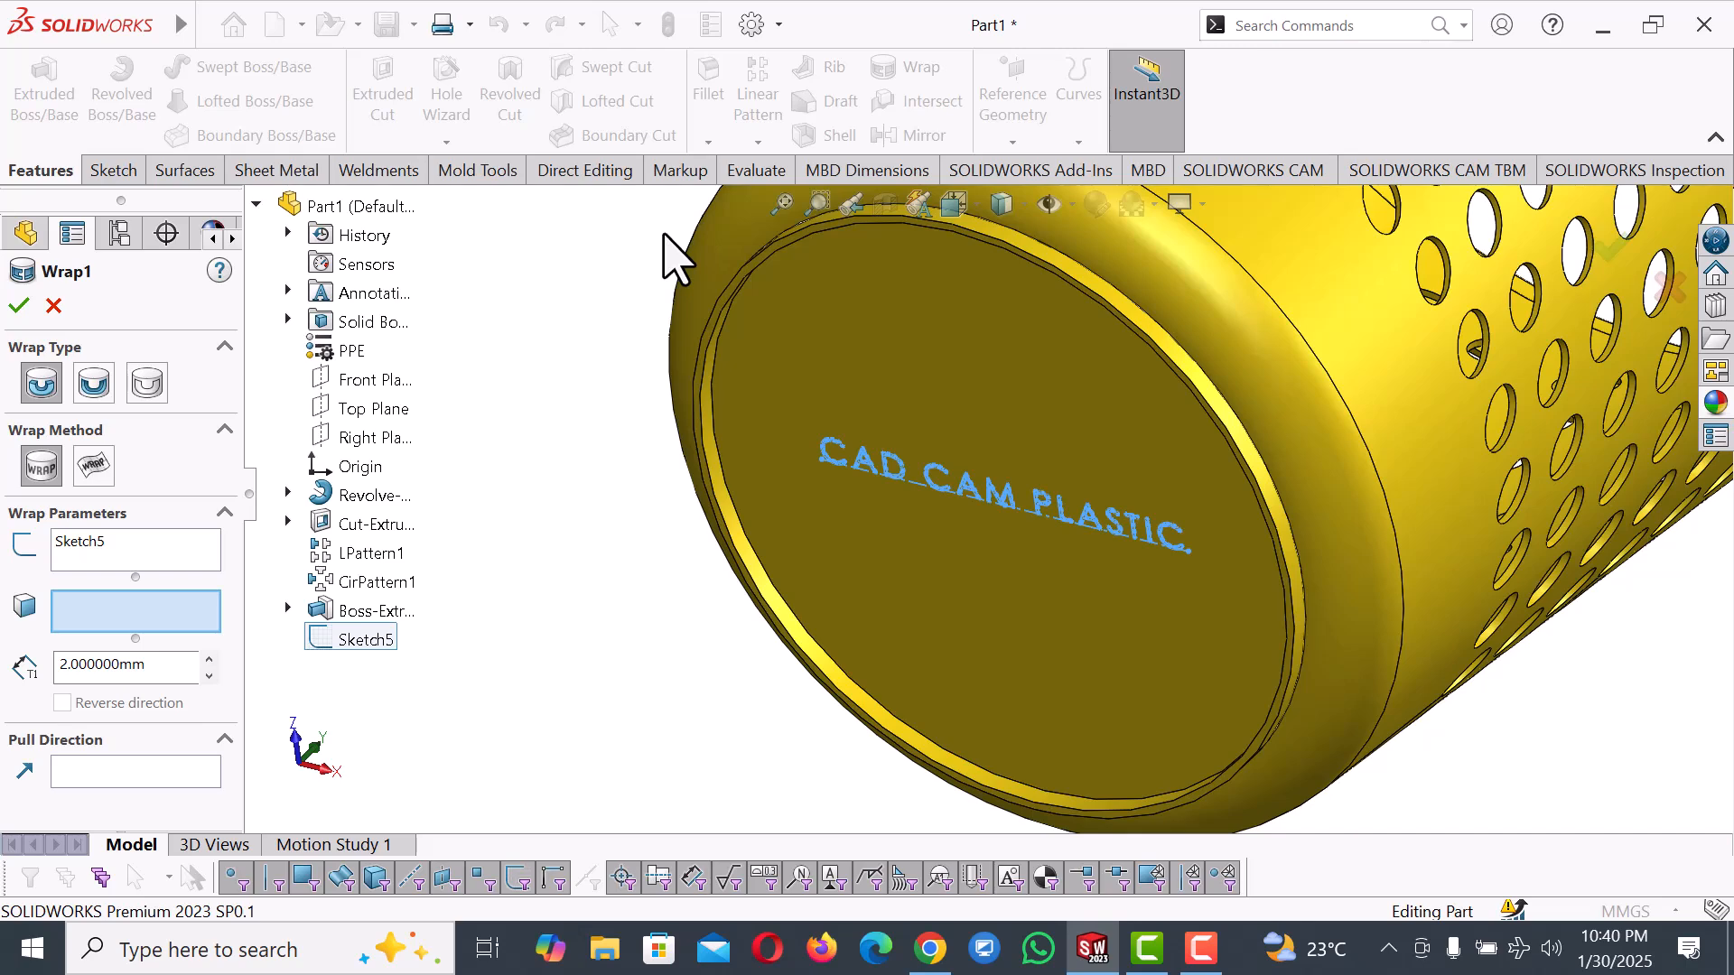
# Emboss the lettering 0.1 mm on the bucket's flat circular underside face and accept the wrap.
pyautogui.click(155, 382)
pyautogui.click(42, 384)
pyautogui.doubleClick(165, 672)
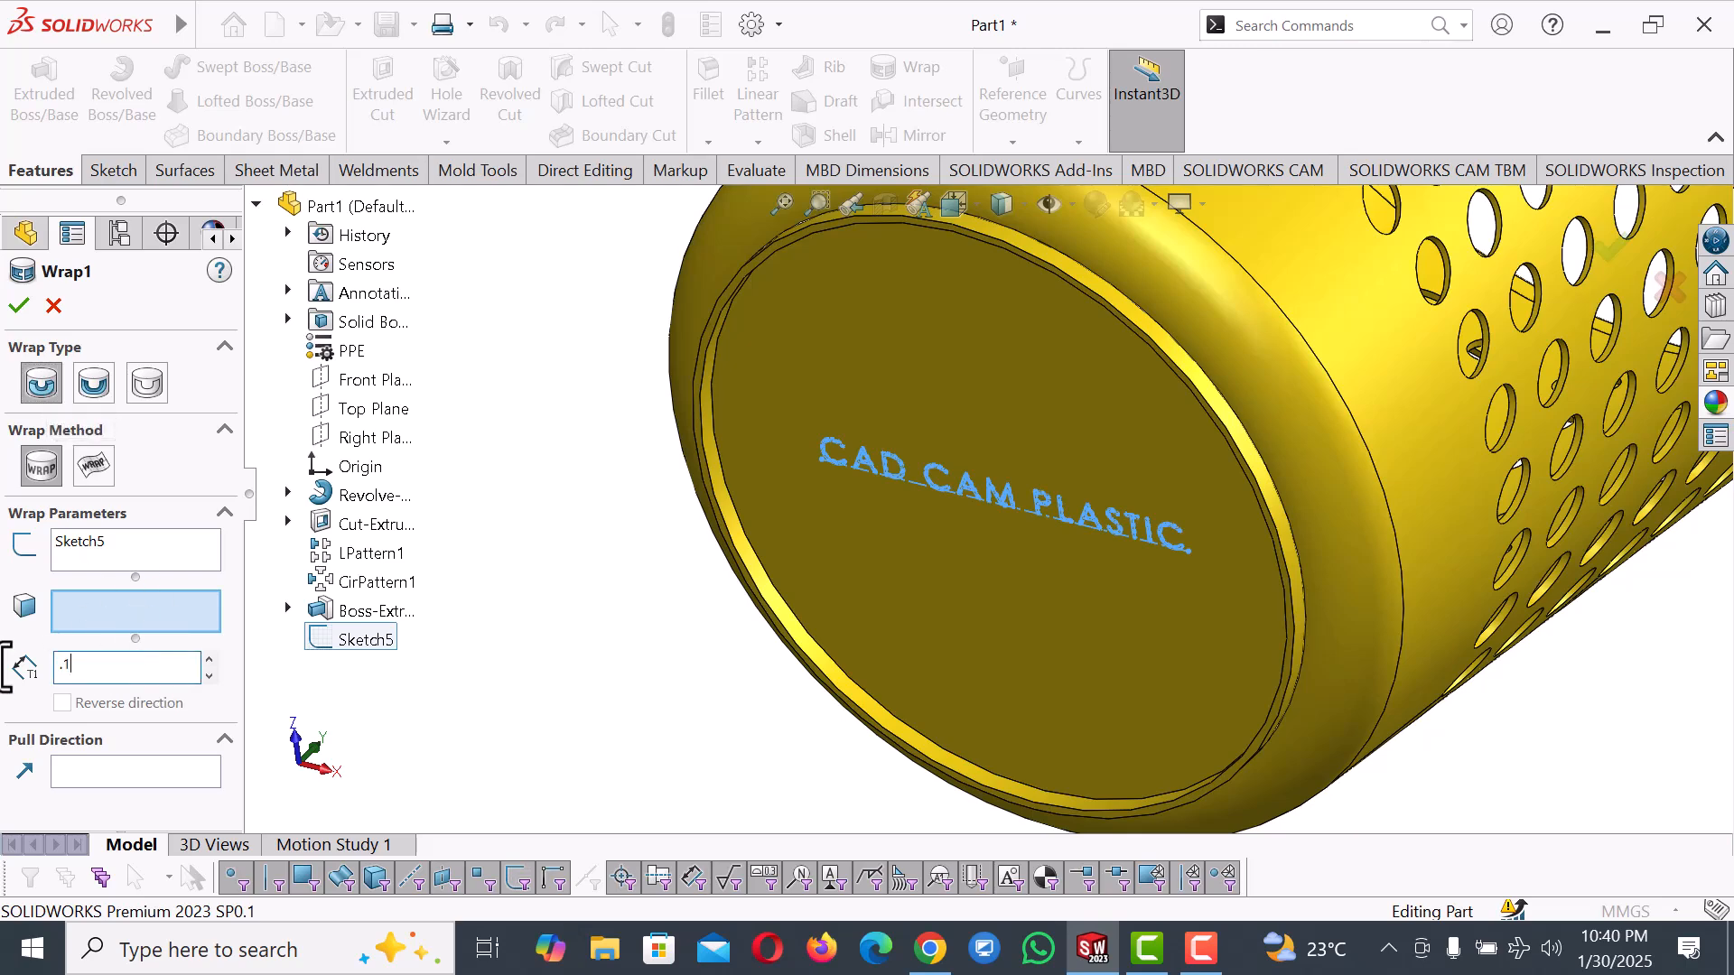
pyautogui.click(19, 306)
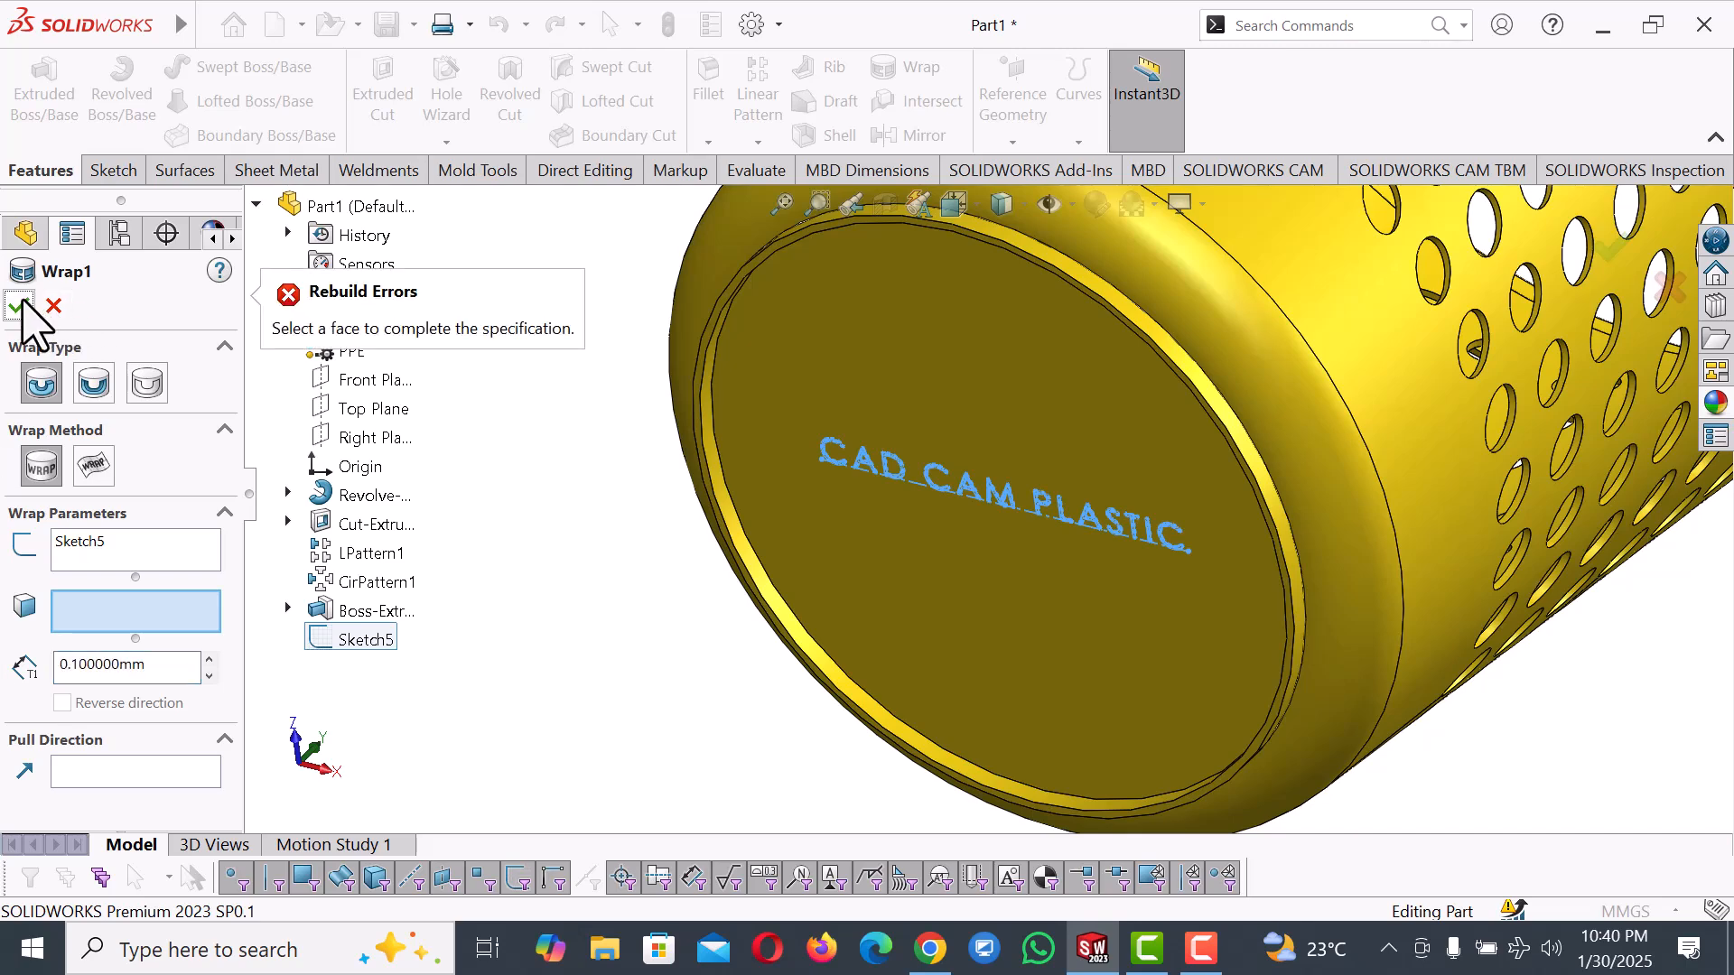
pyautogui.click(1002, 452)
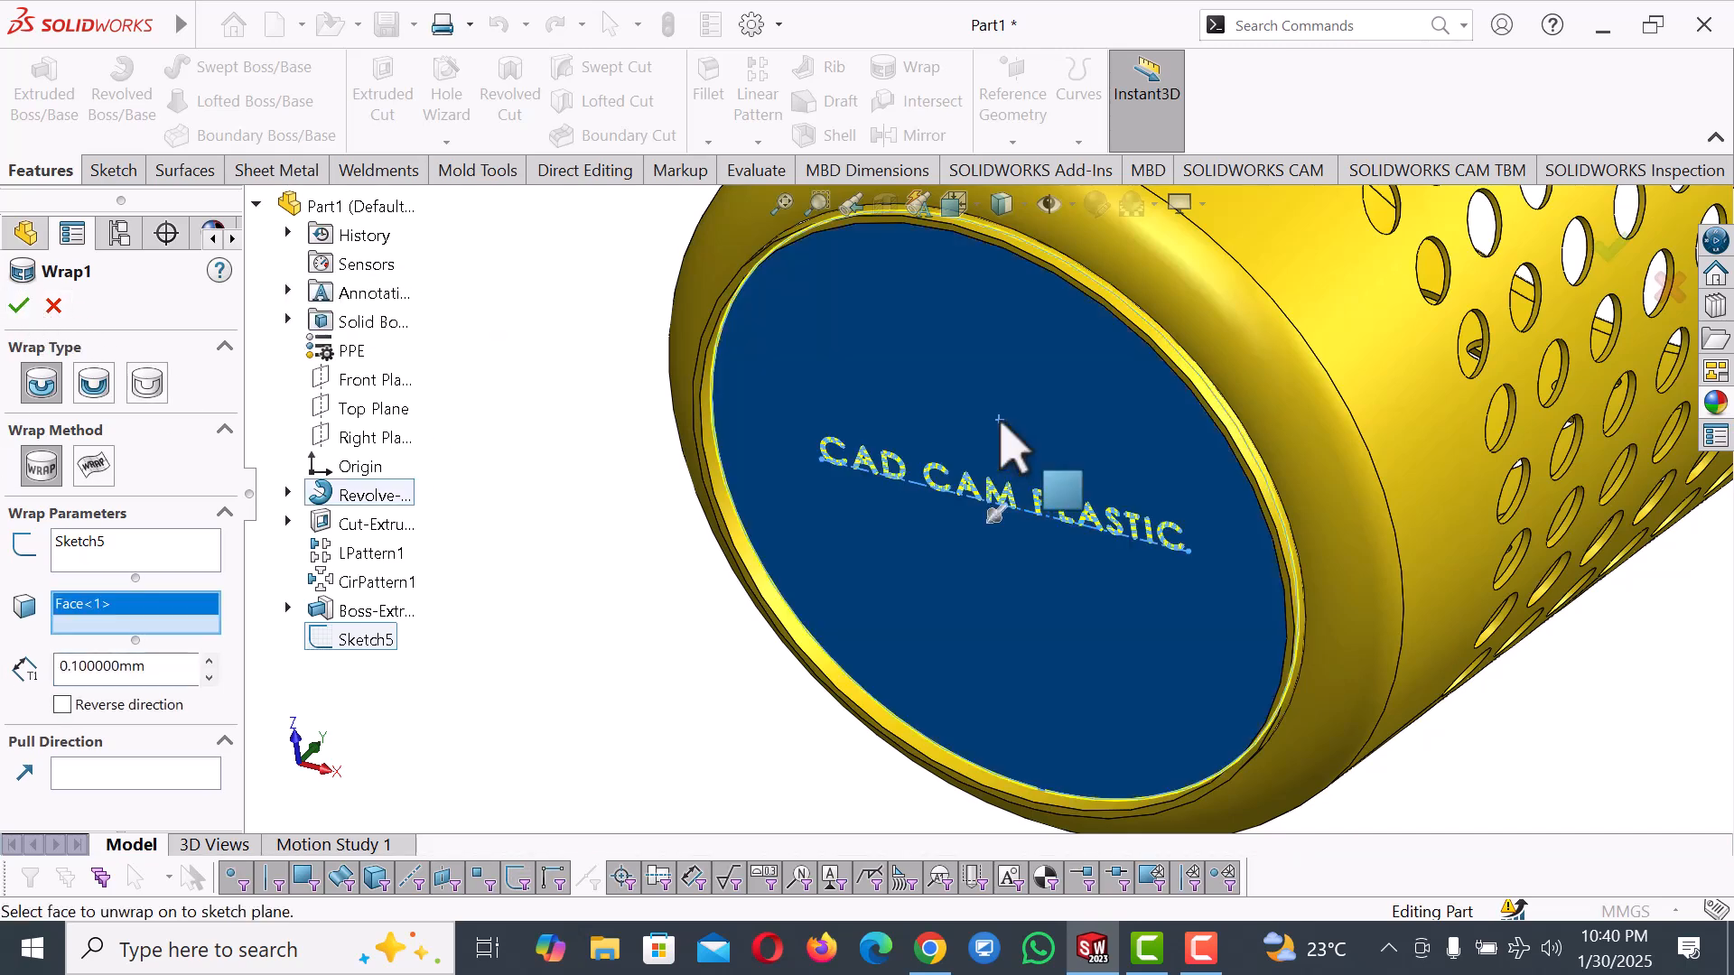
pyautogui.click(20, 305)
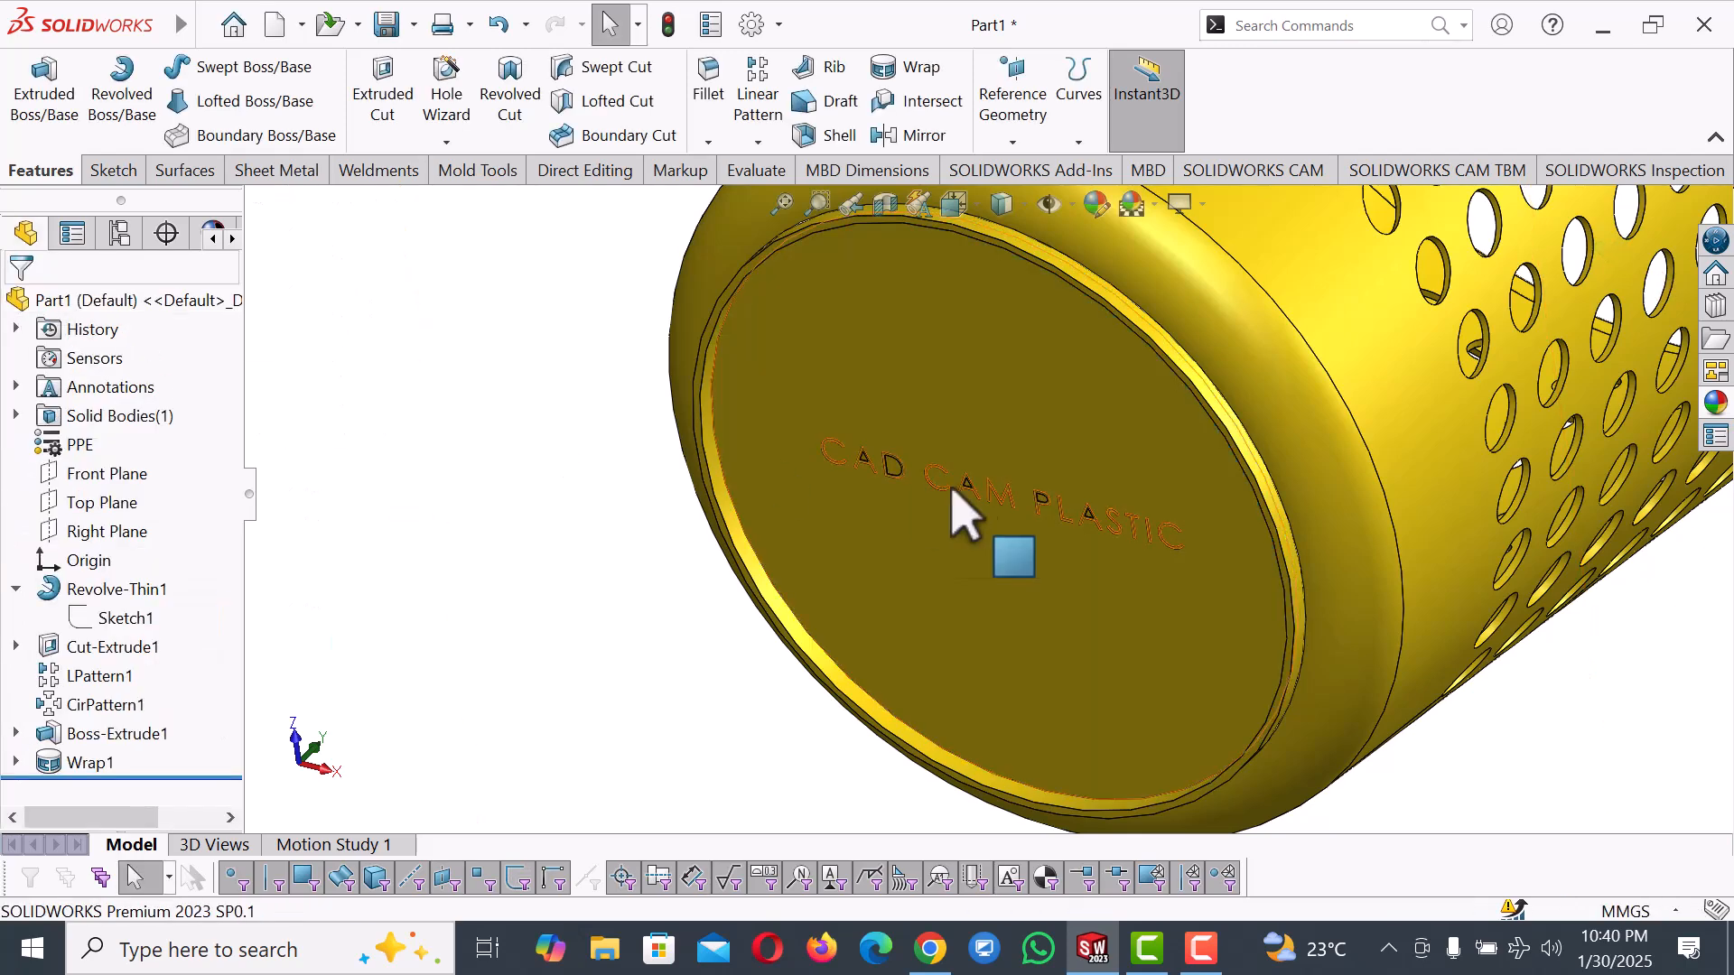
# Inspect the embossed lettering up close and return the bucket to an isometric view.
pyautogui.scroll(-6, 930, 503)
pyautogui.scroll(5, 990, 510)
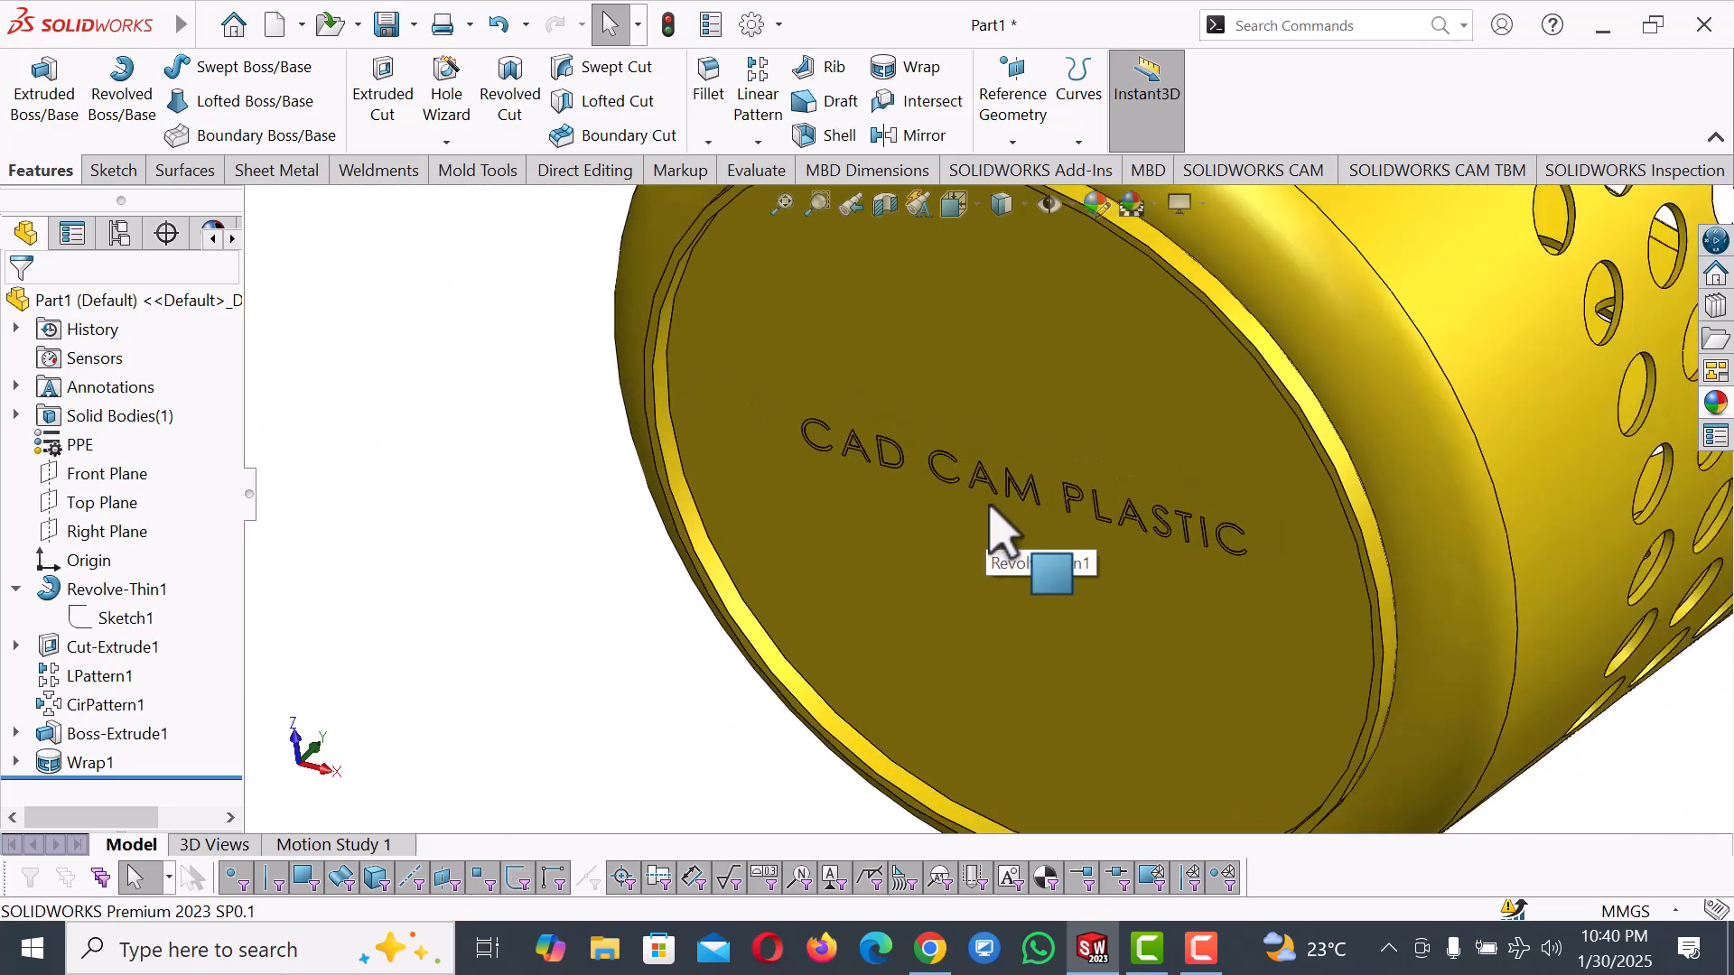
pyautogui.press('space')
pyautogui.click(304, 99)
pyautogui.click(332, 129)
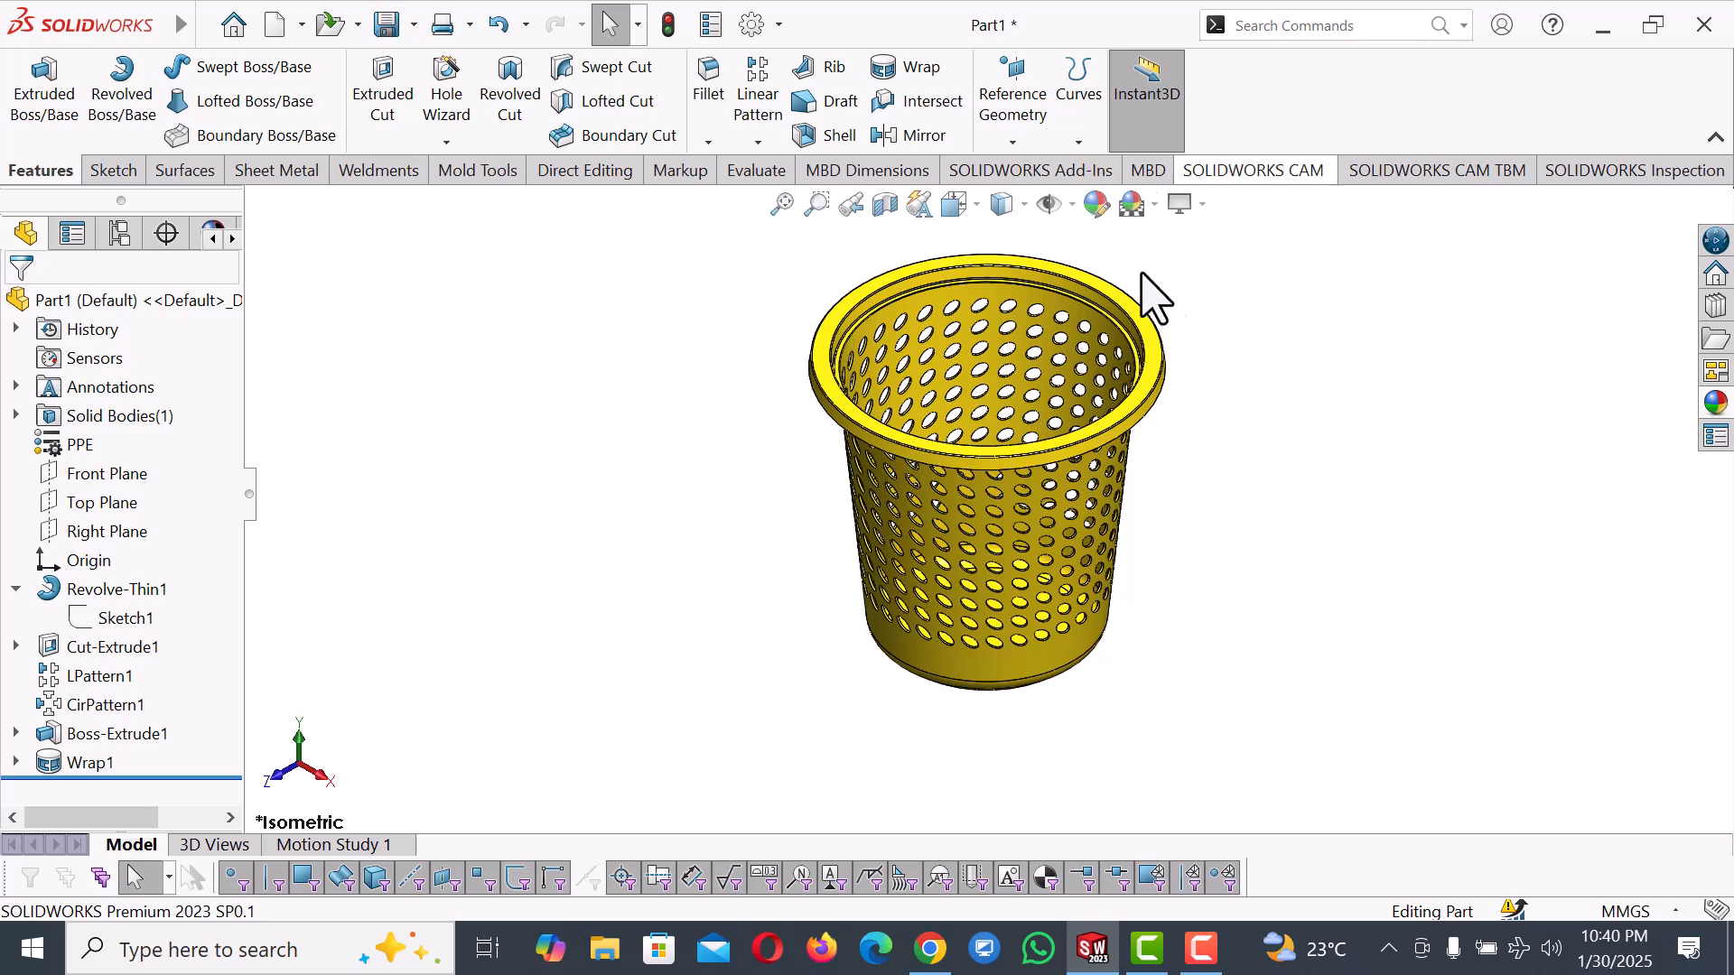
# Set the bucket's display style to shaded without edges and view the whole model.
pyautogui.click(1023, 204)
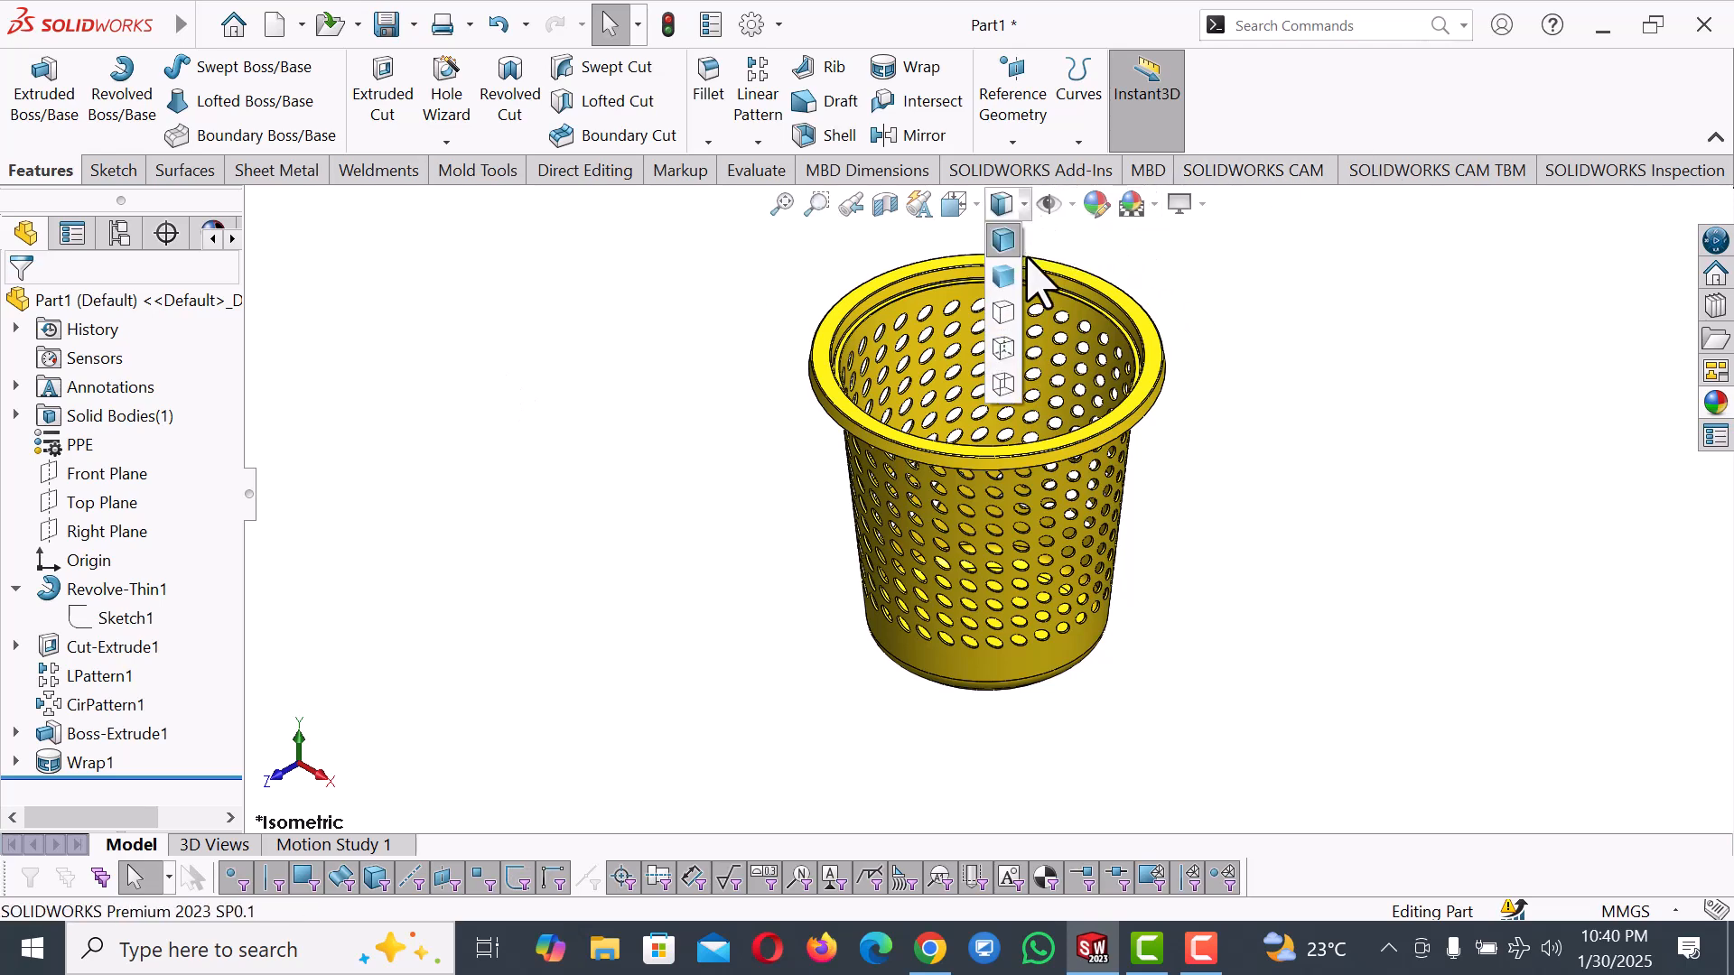
pyautogui.click(1006, 275)
pyautogui.scroll(-2, 1230, 315)
pyautogui.scroll(1, 1231, 315)
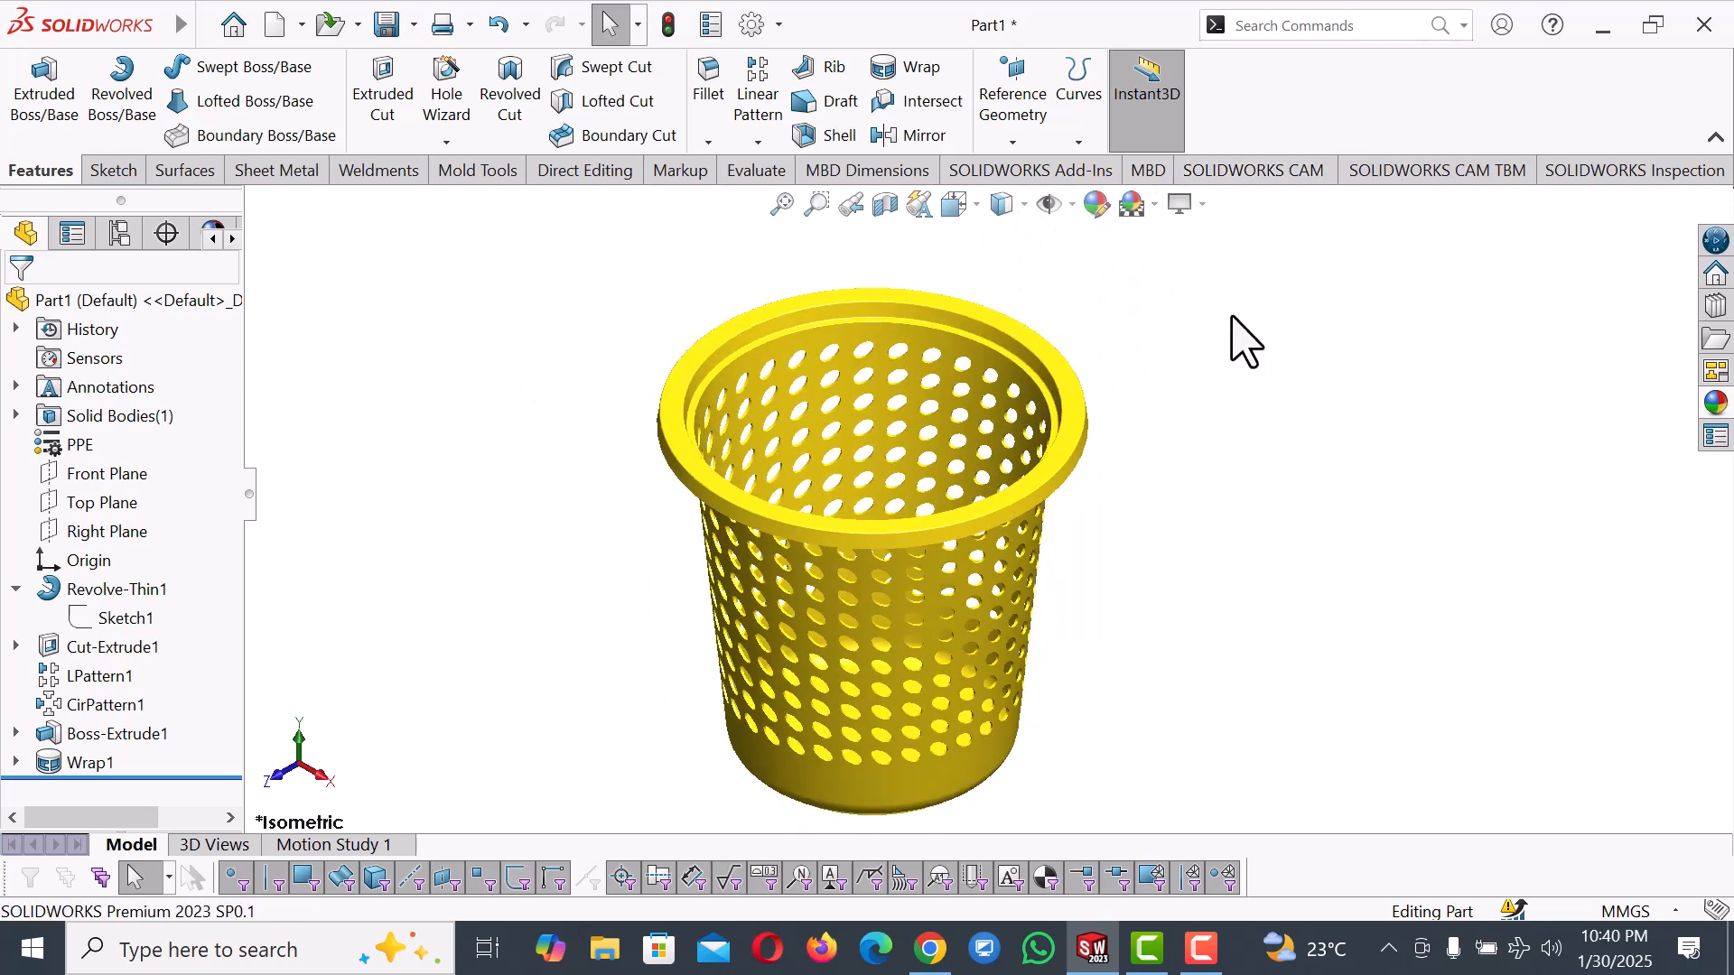
pyautogui.scroll(1, 846, 708)
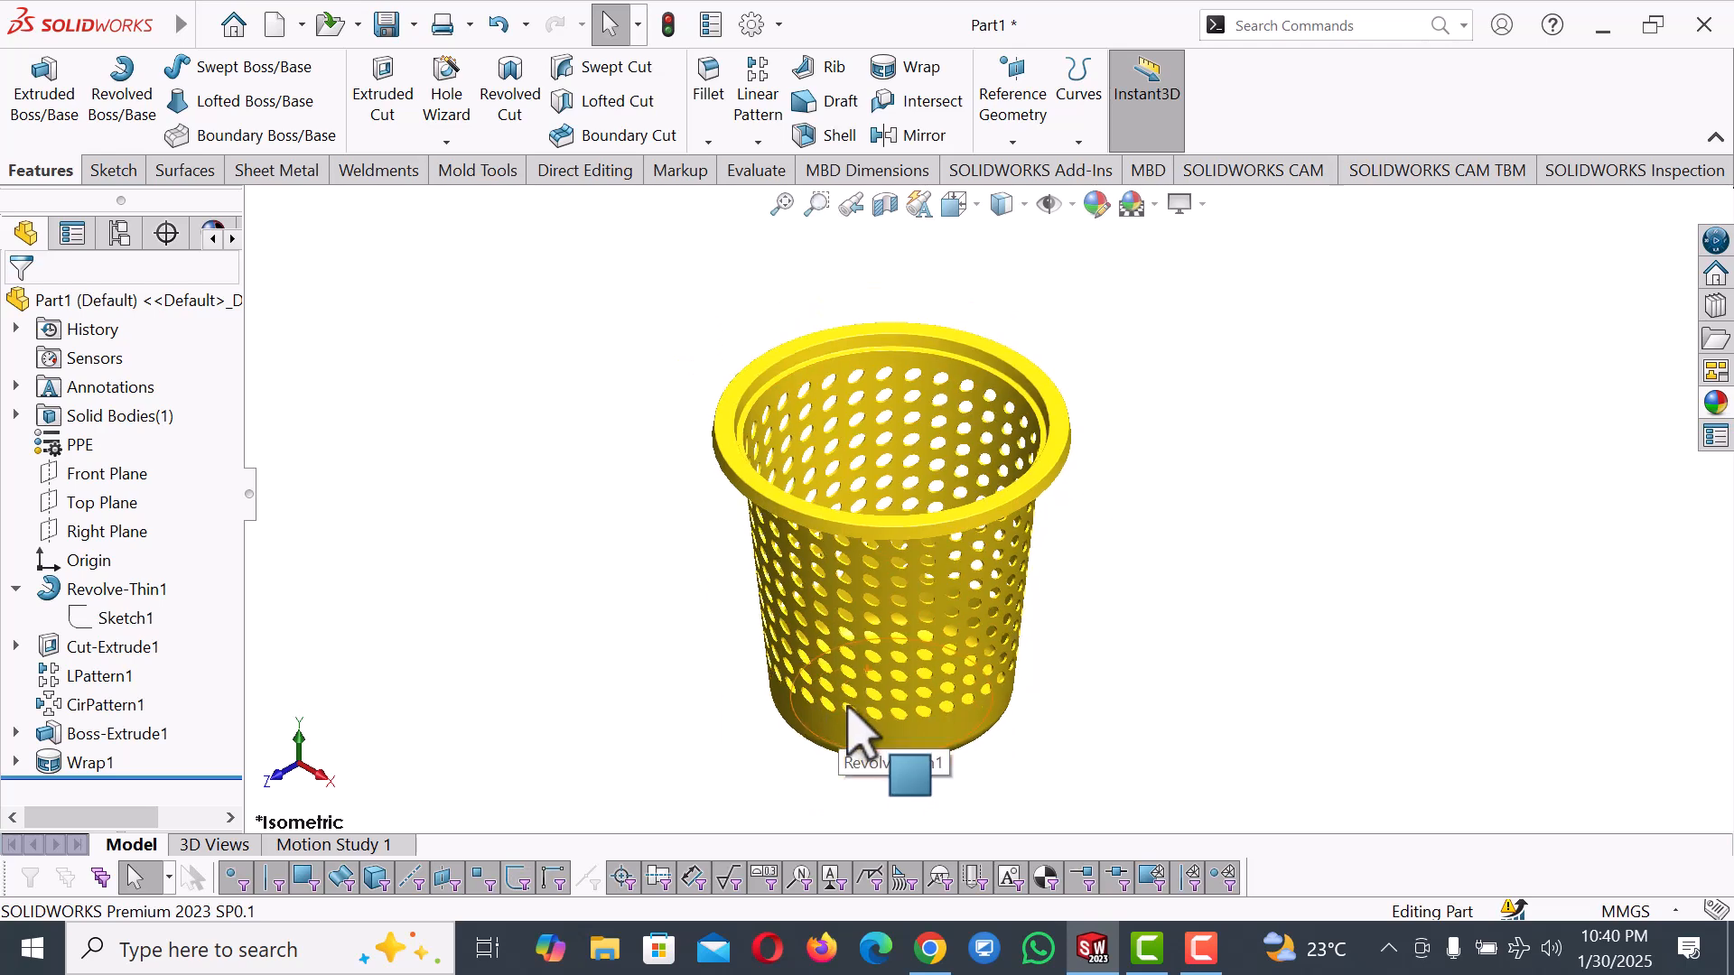
pyautogui.scroll(-1, 849, 709)
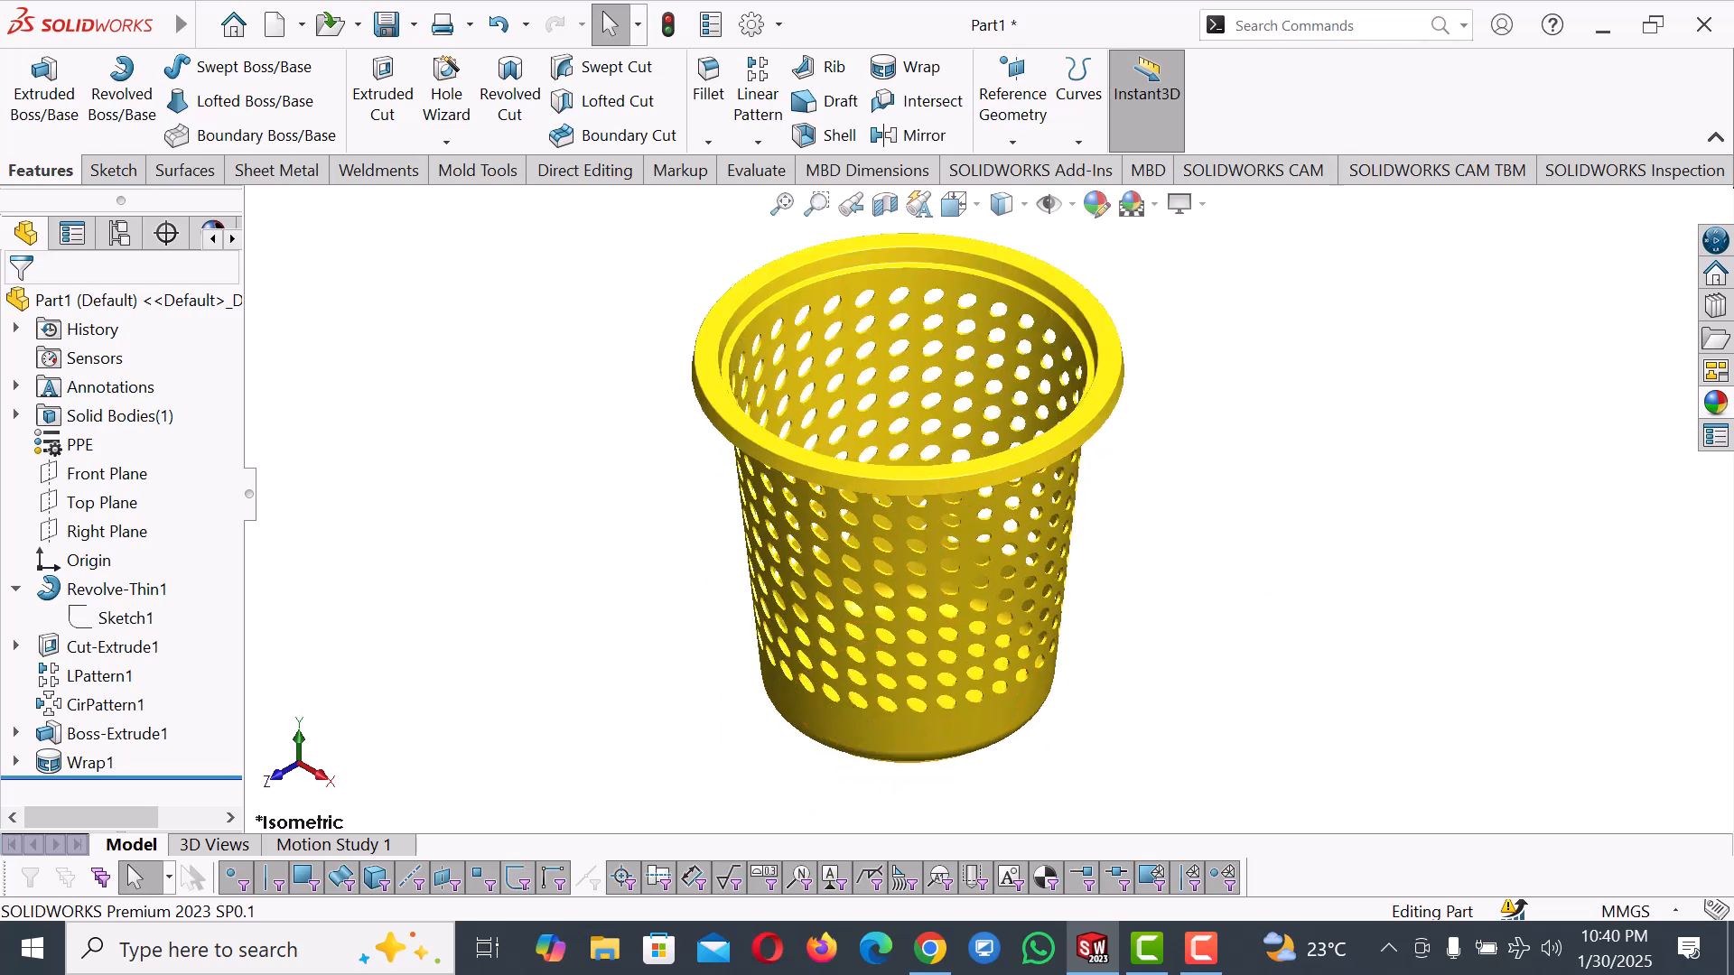